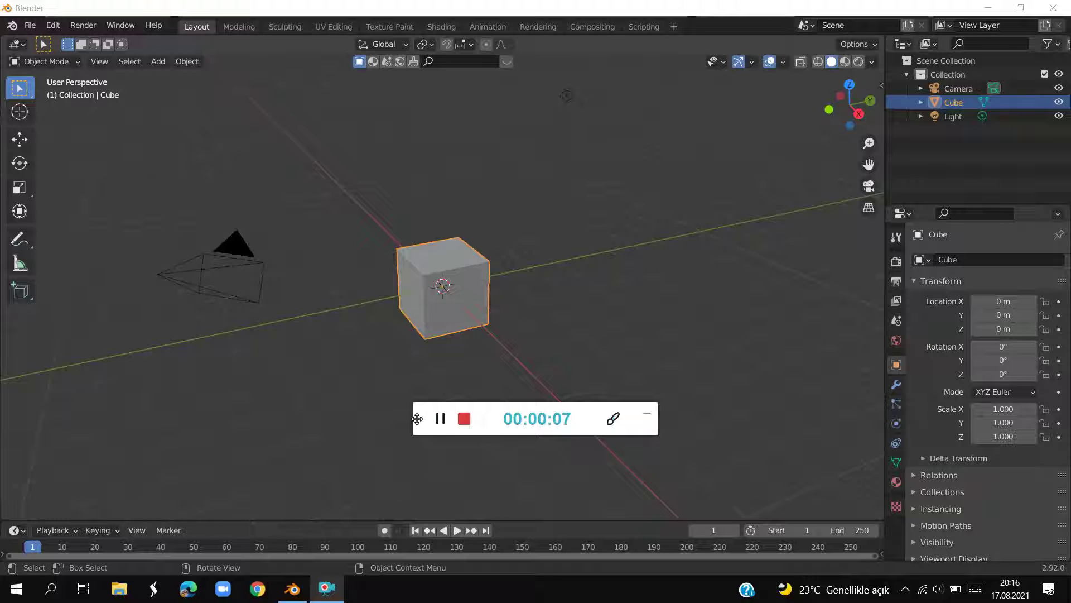
Check the elephant reference picture on the desktop, then return to Blender
mouse_move(417, 418)
left_mouse_down()
mouse_move(933, 58)
mouse_move(822, 21)
left_mouse_up()
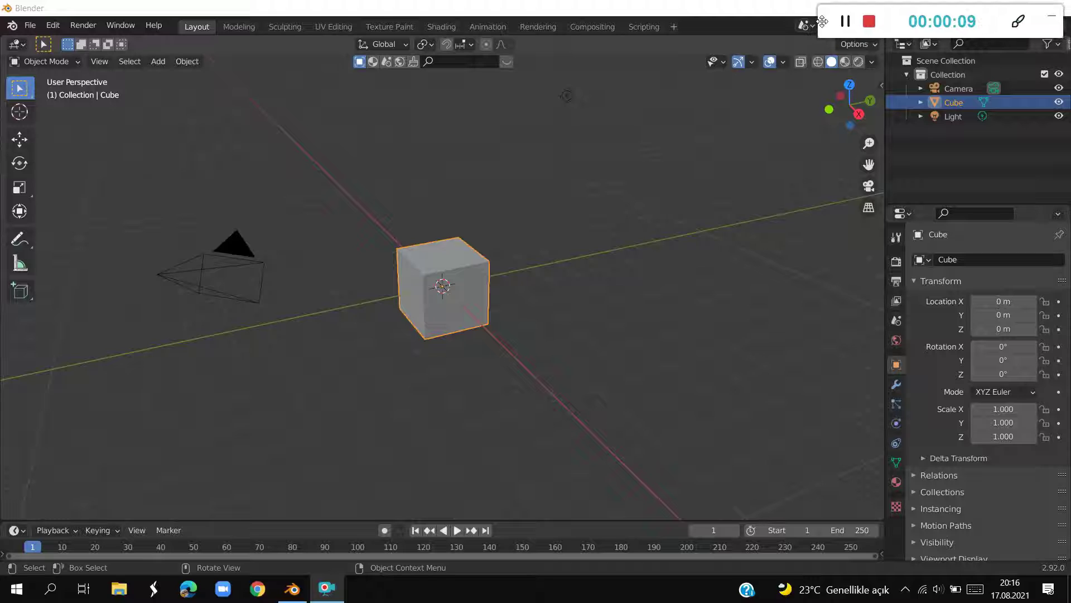
key("super+d")
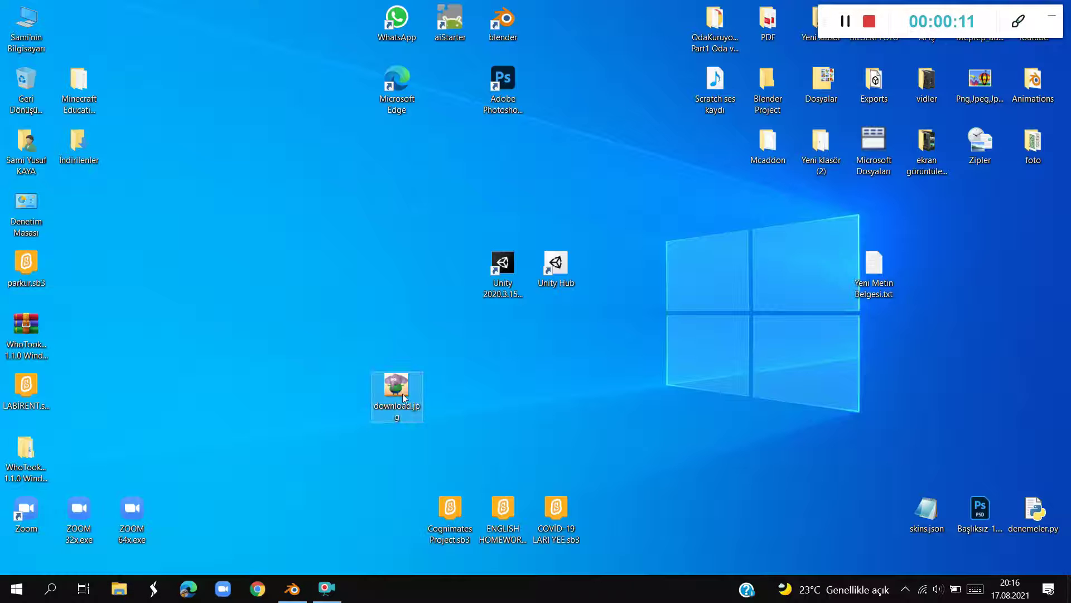
double_click(403, 394)
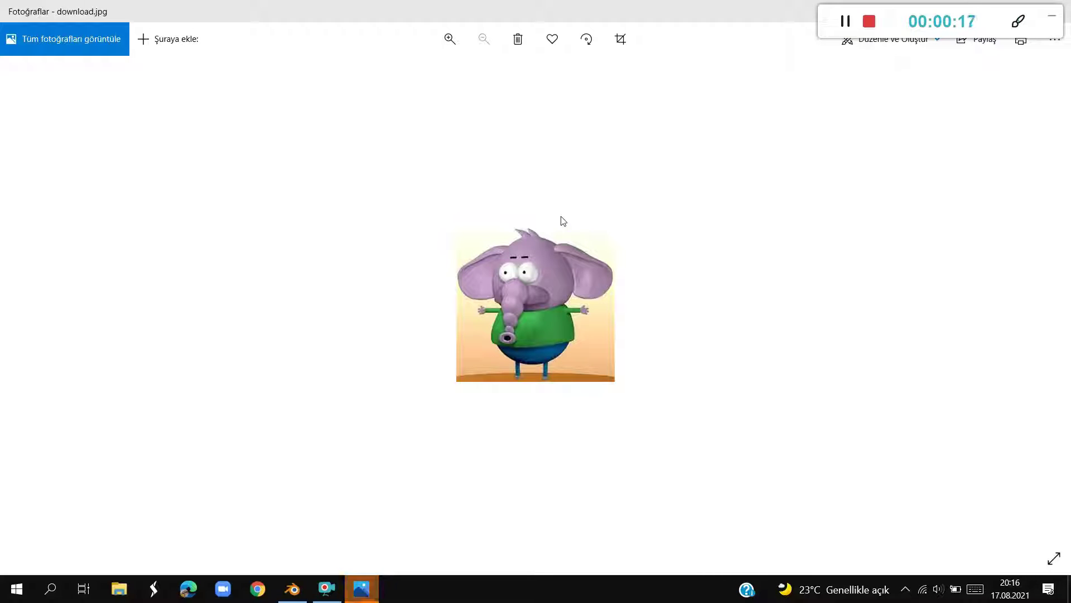
left_click(293, 589)
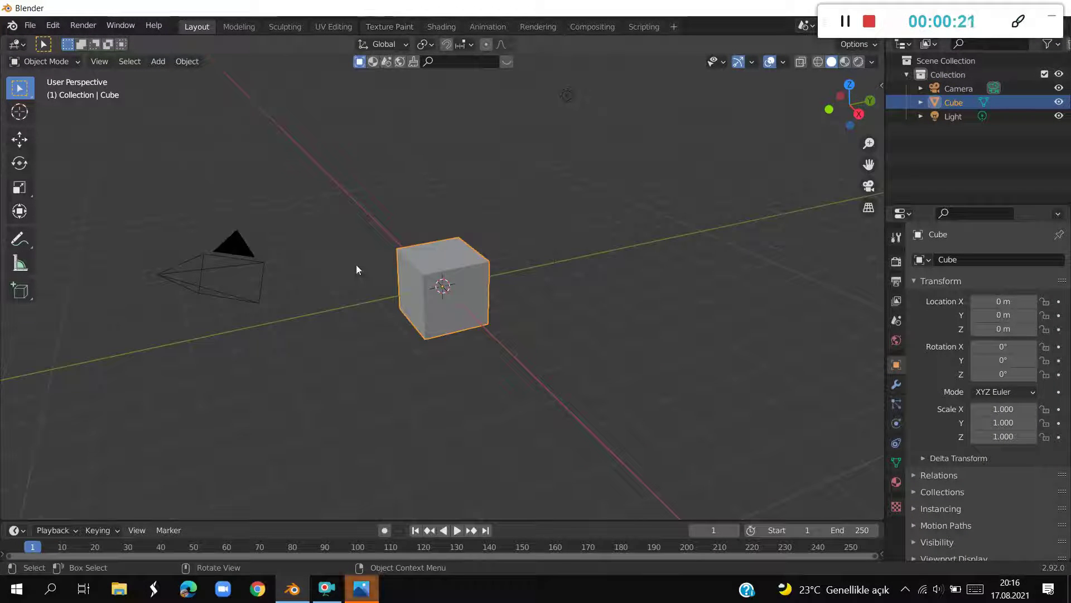
Replace the default cube with a UV sphere flattened to Z 0.475
key("Delete")
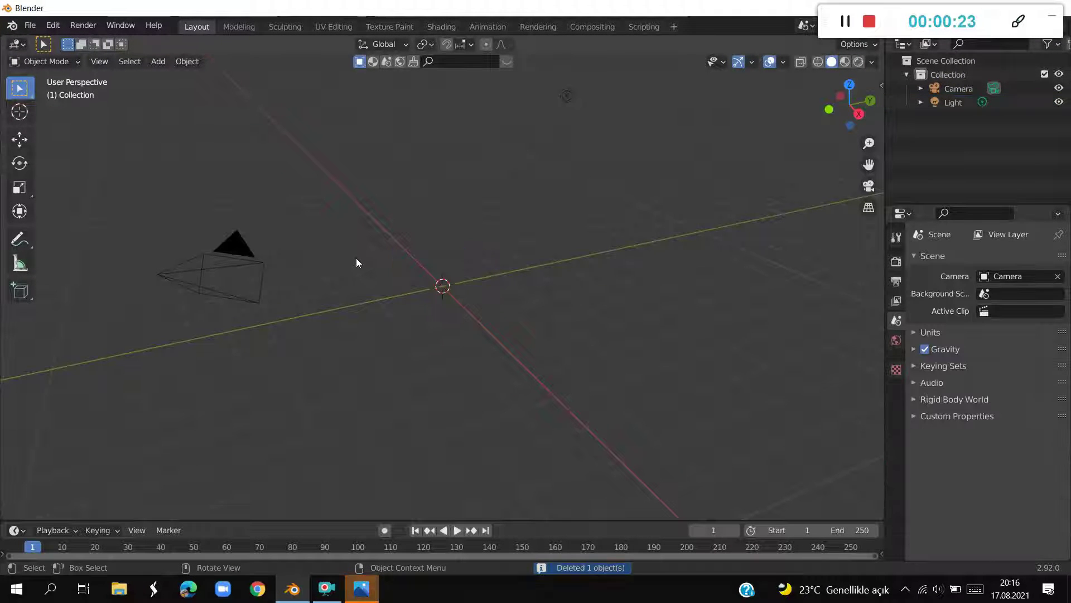
key("shift+a")
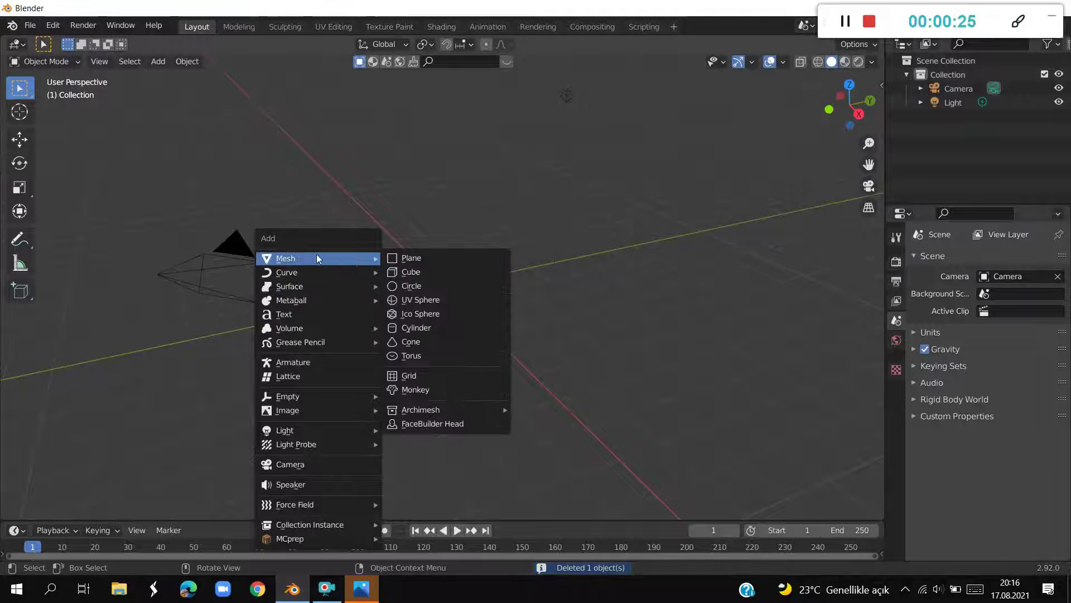
left_click(436, 301)
key("s")
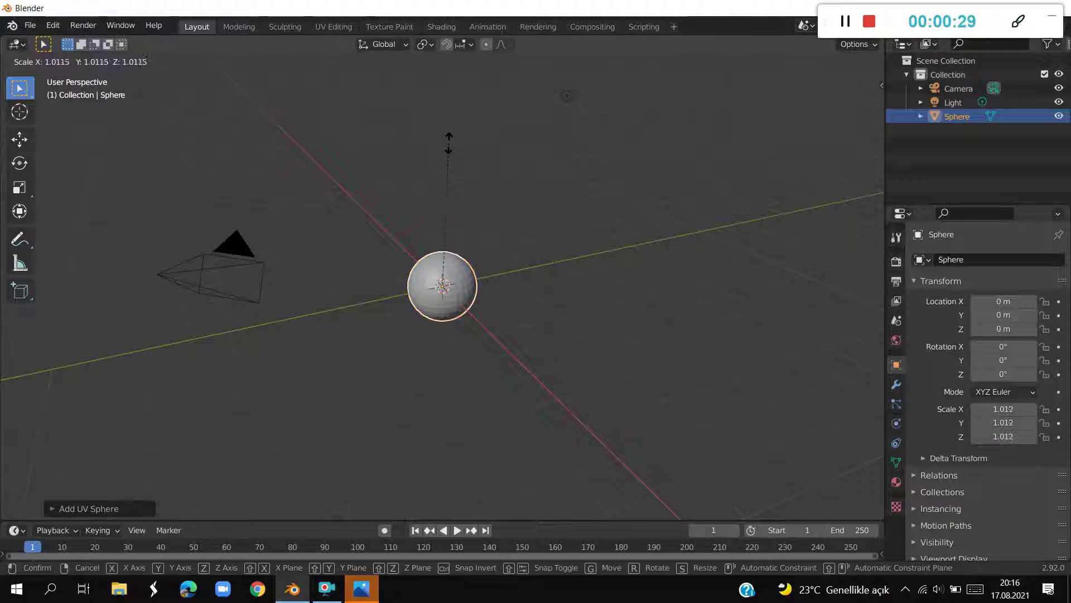
key("z")
left_click(453, 222)
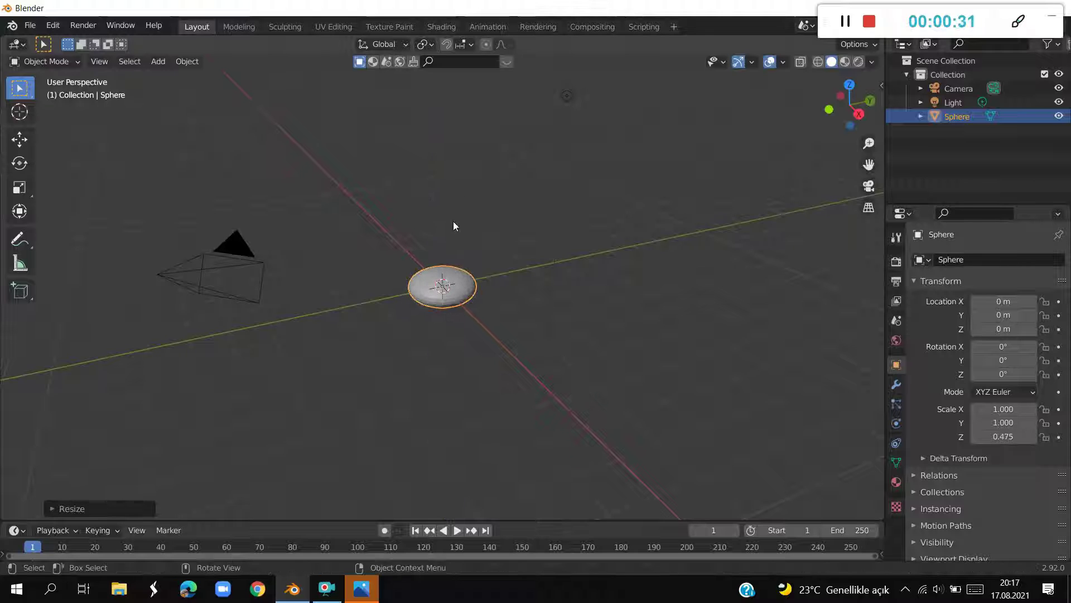
Narrow the sphere to X 0.568 and raise it to Z 1.03 m
key("s")
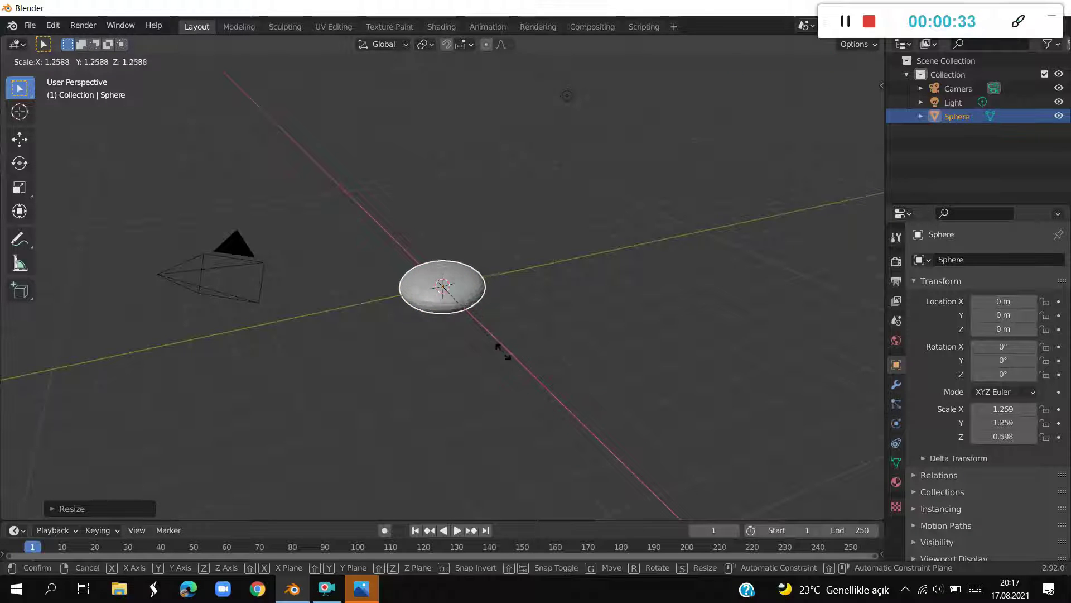
key("x")
left_click(484, 333)
mouse_move(484, 333)
middle_mouse_down()
mouse_move(592, 360)
mouse_move(676, 291)
mouse_move(601, 289)
mouse_move(597, 299)
middle_mouse_up()
key("g")
key("z")
left_click(669, 256)
scroll(597, 299, "down", 3)
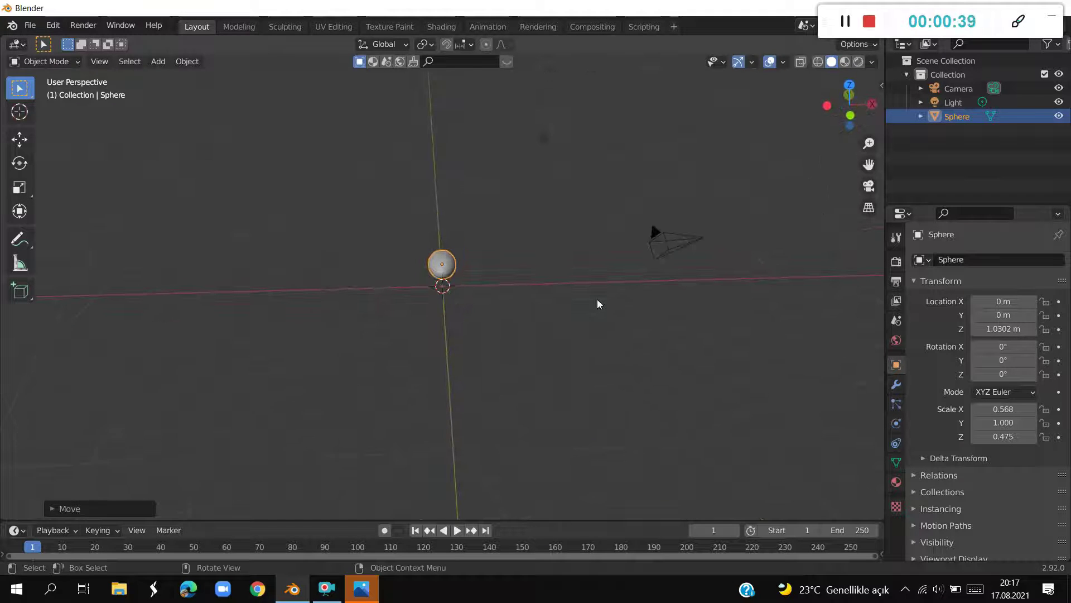
scroll(599, 299, "down", 1)
key("shift+a")
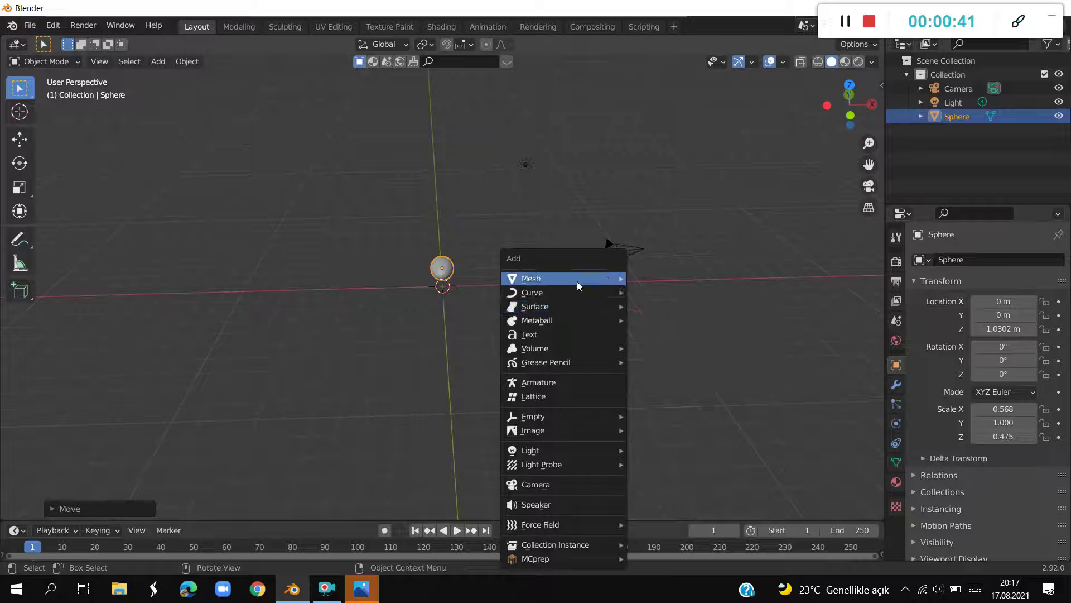
Add a cylinder and shrink it uniformly to 0.352
left_click(664, 351)
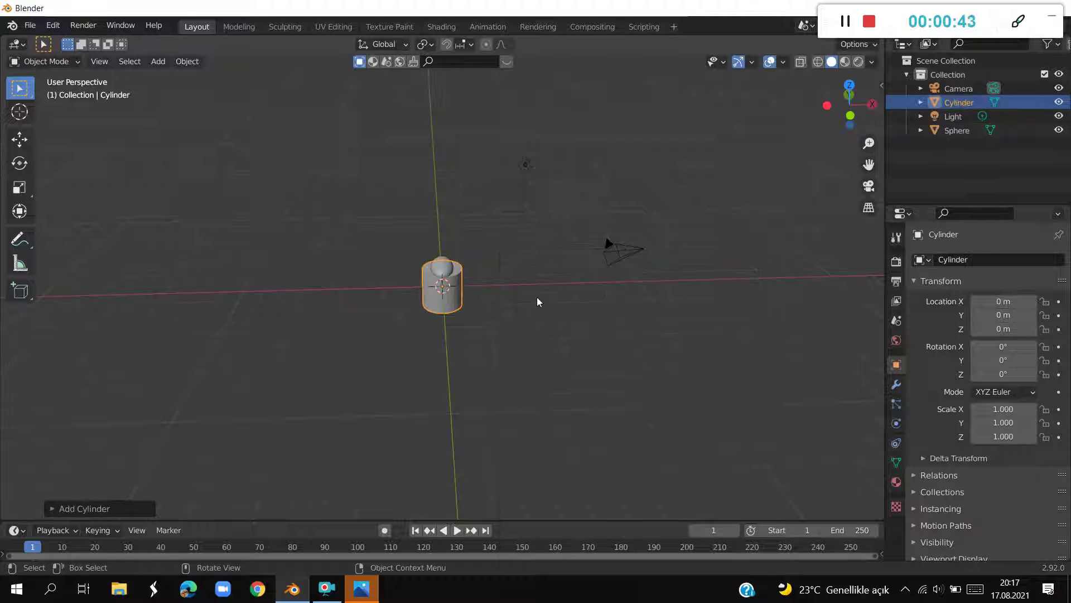
key("KP_7")
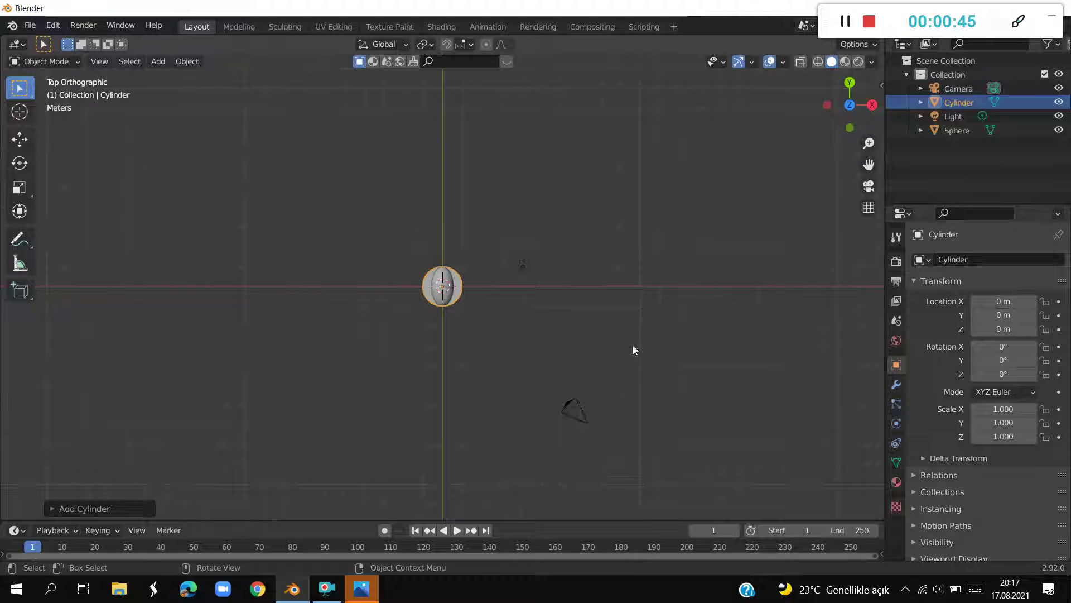
key("s")
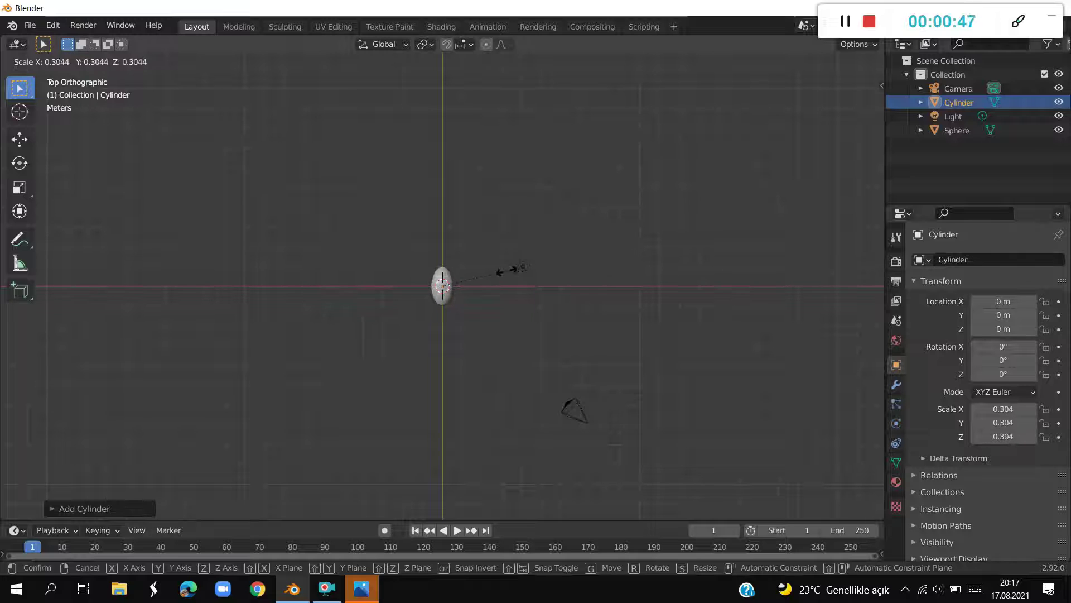
left_click(518, 272)
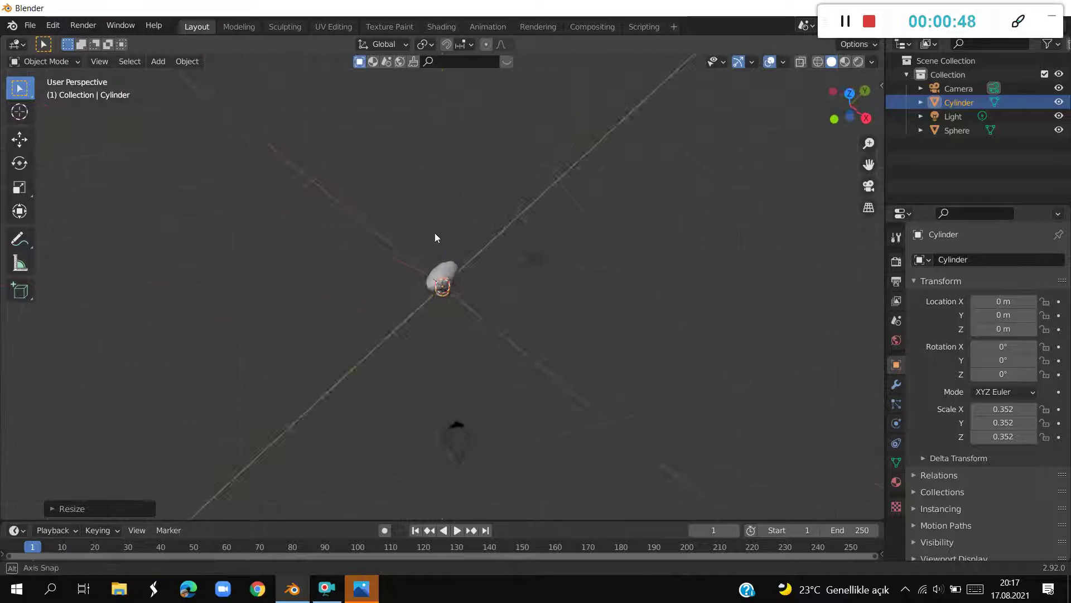
middle_click_drag(531, 303, 106, 308)
key("KP_3")
Lift the cylinder to Z 4.0072 m and shift it along Y to 0.395 m
key("g")
key("z")
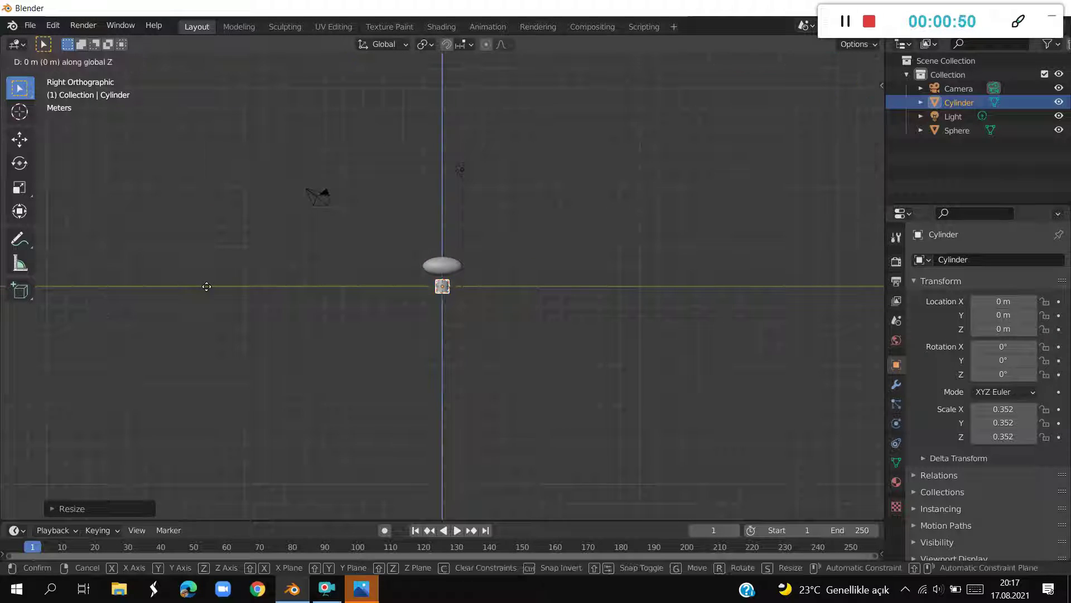
left_click(198, 206)
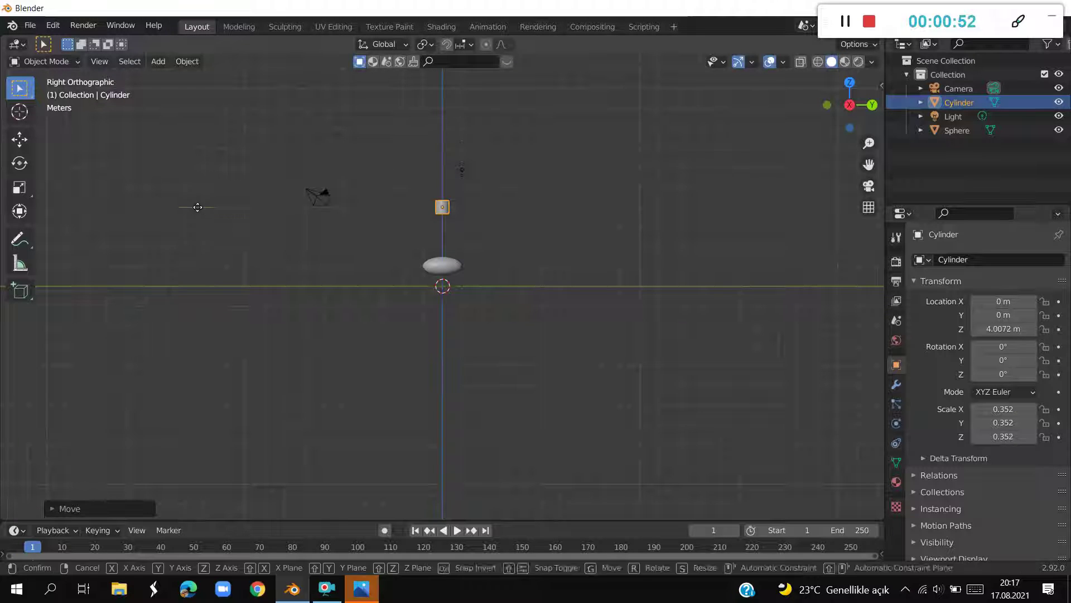
key("g")
key("y")
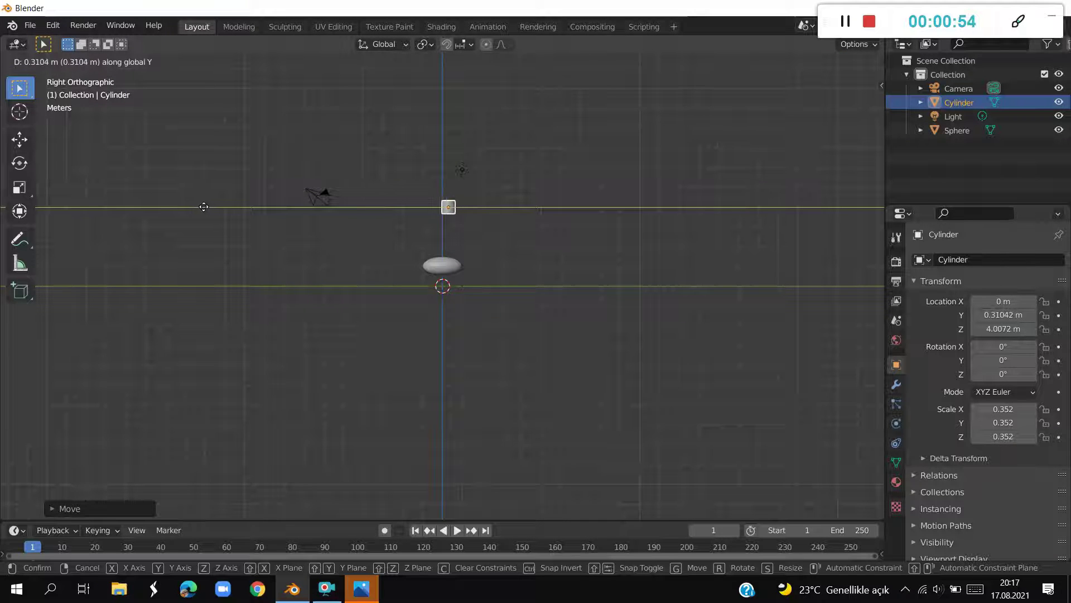
left_click(210, 211)
key("g")
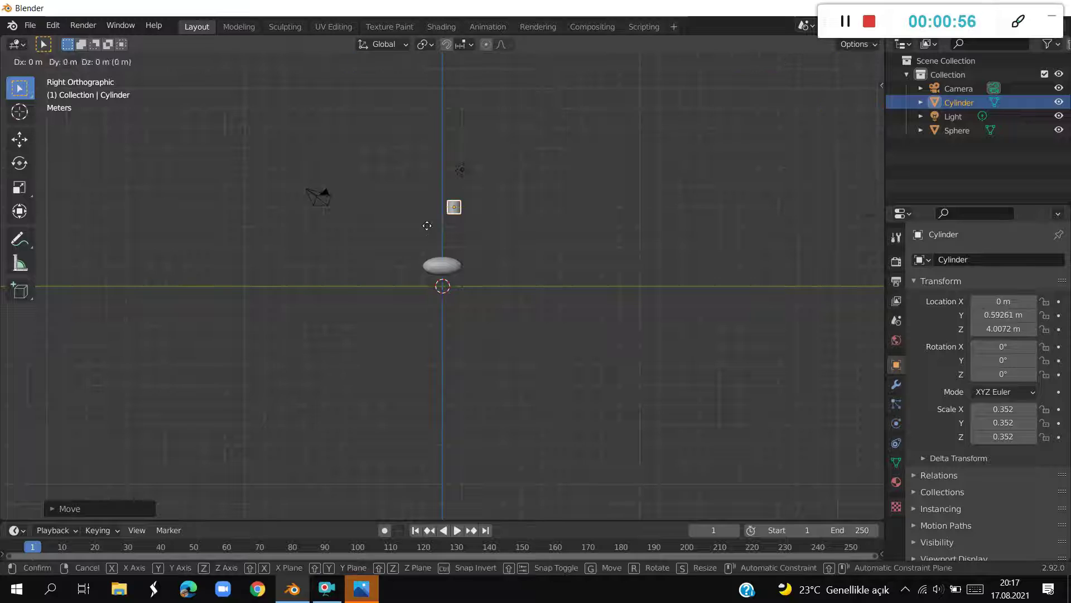
key("y")
left_click(518, 176)
Stretch the cylinder to Z 2.866 and settle it at Y 0.26 m
key("s")
key("z")
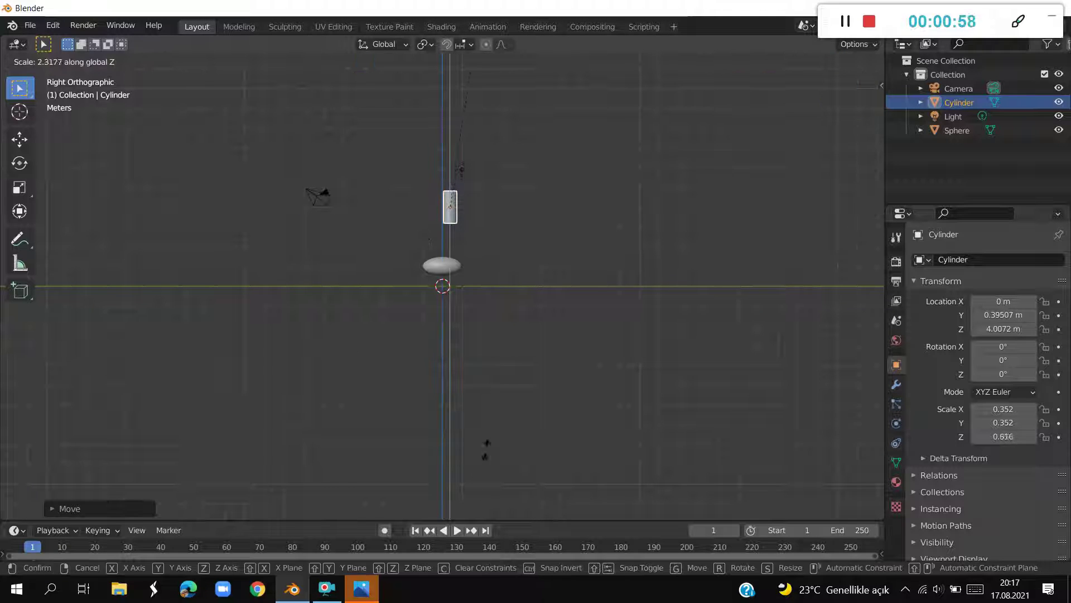
left_click(520, 382)
mouse_move(542, 391)
middle_mouse_down()
mouse_move(573, 320)
mouse_move(745, 380)
mouse_move(658, 353)
middle_mouse_up()
mouse_move(515, 326)
middle_mouse_down()
mouse_move(209, 228)
mouse_move(373, 316)
mouse_move(411, 325)
middle_mouse_up()
key("g")
key("y")
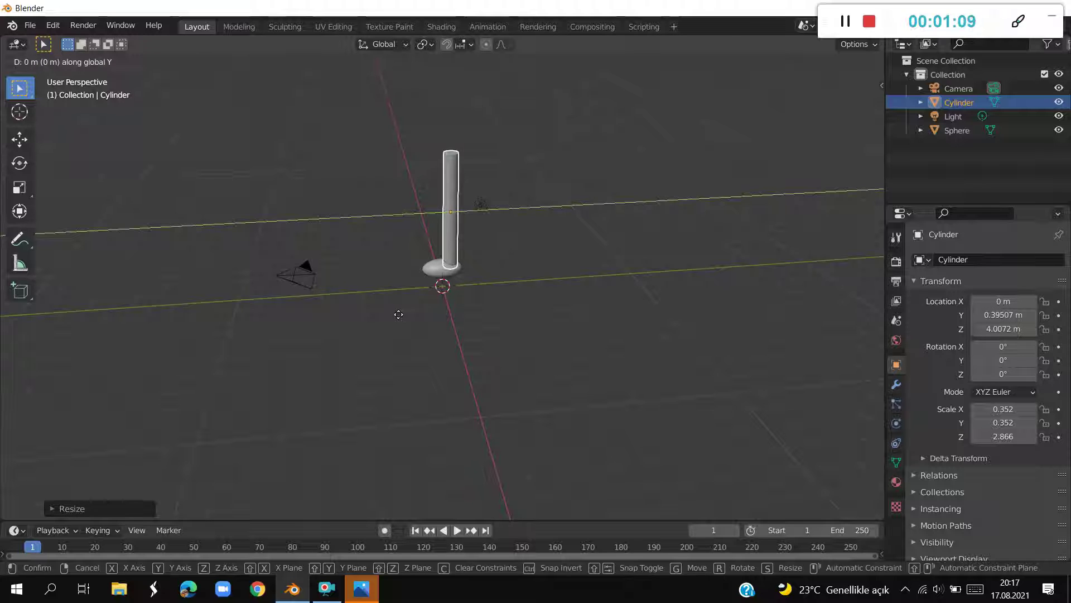
left_click(401, 318)
Duplicate the cylinder and flat sphere together
left_click_drag(391, 178, 491, 279)
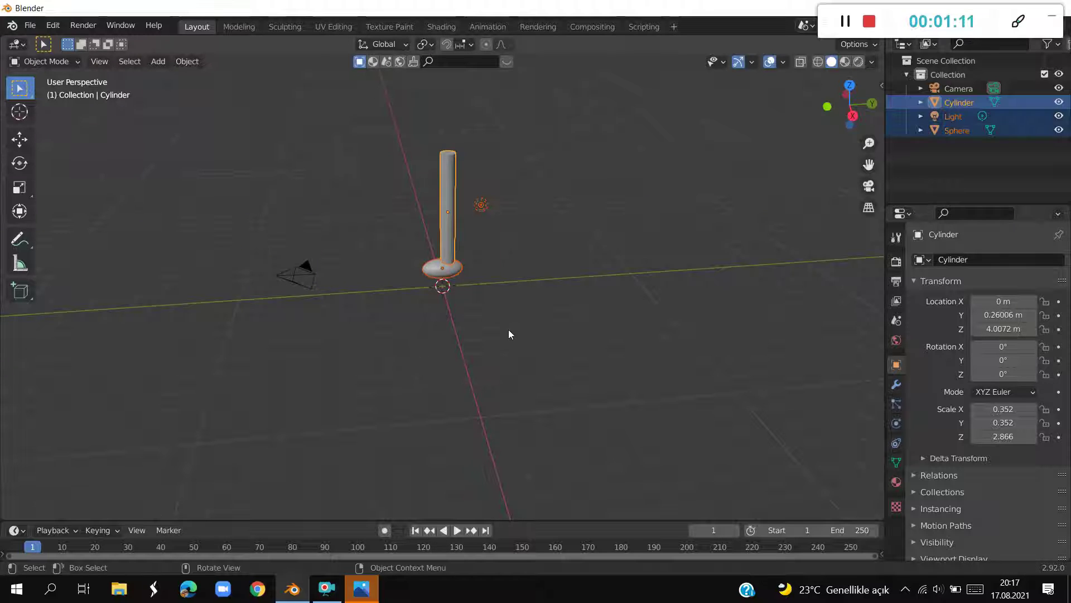
mouse_move(508, 329)
middle_mouse_down()
mouse_move(602, 364)
mouse_move(512, 337)
middle_mouse_up()
mouse_move(496, 315)
left_mouse_down()
mouse_move(421, 259)
mouse_move(394, 180)
left_mouse_up()
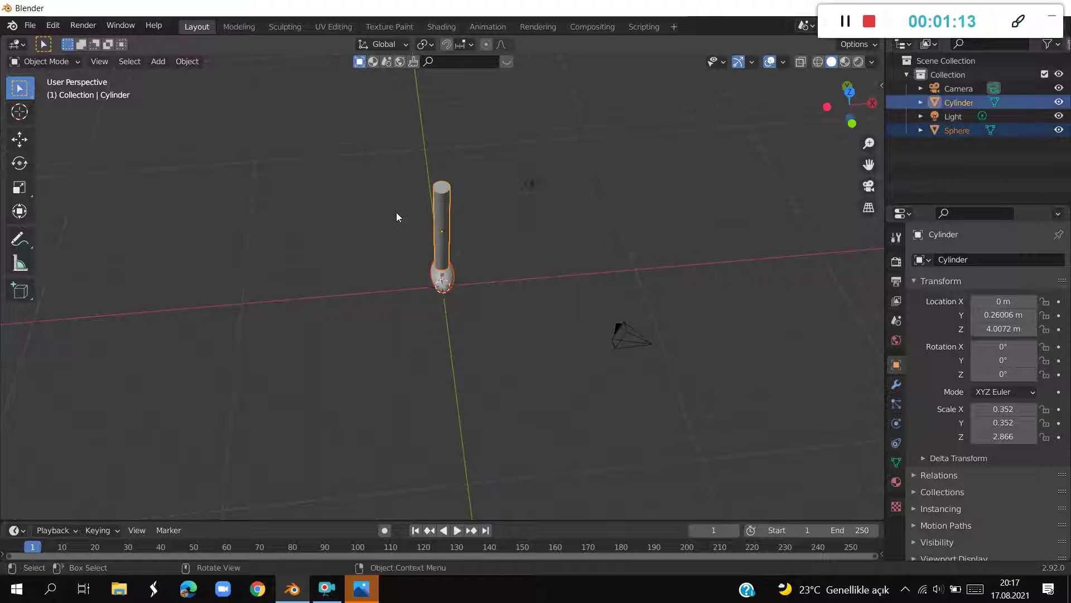
key("shift+d")
left_click(400, 227)
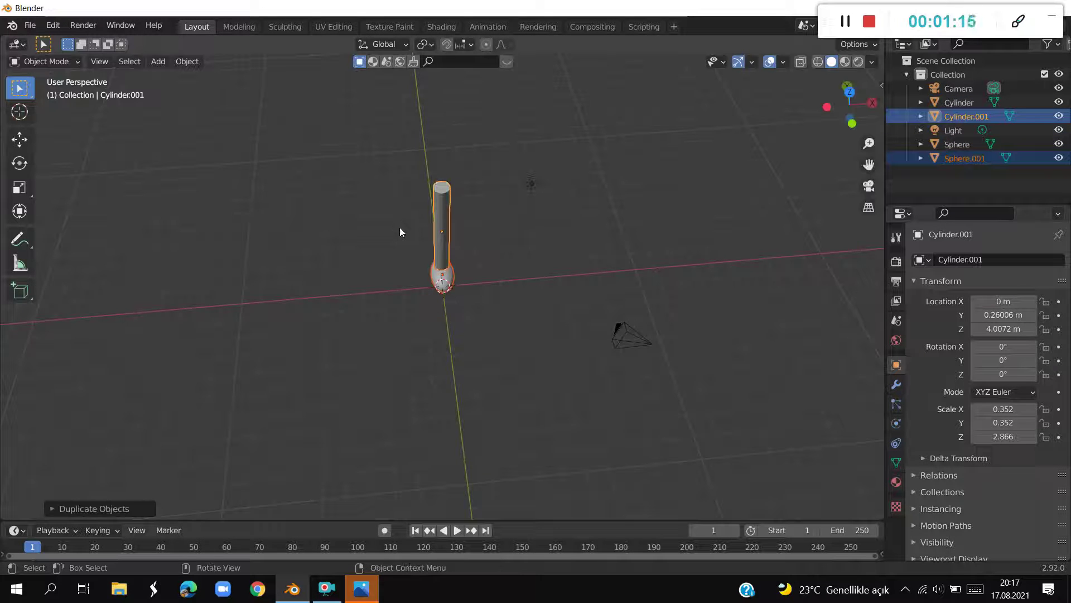
Move the copy along X to 2.67 m and deselect everything
key("g")
key("x")
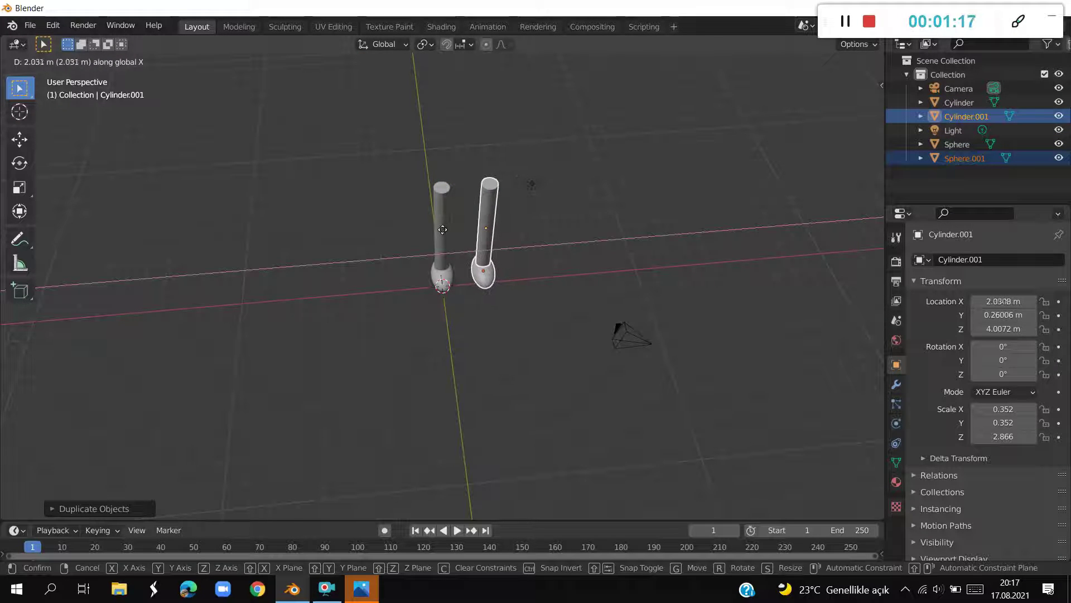
left_click(457, 230)
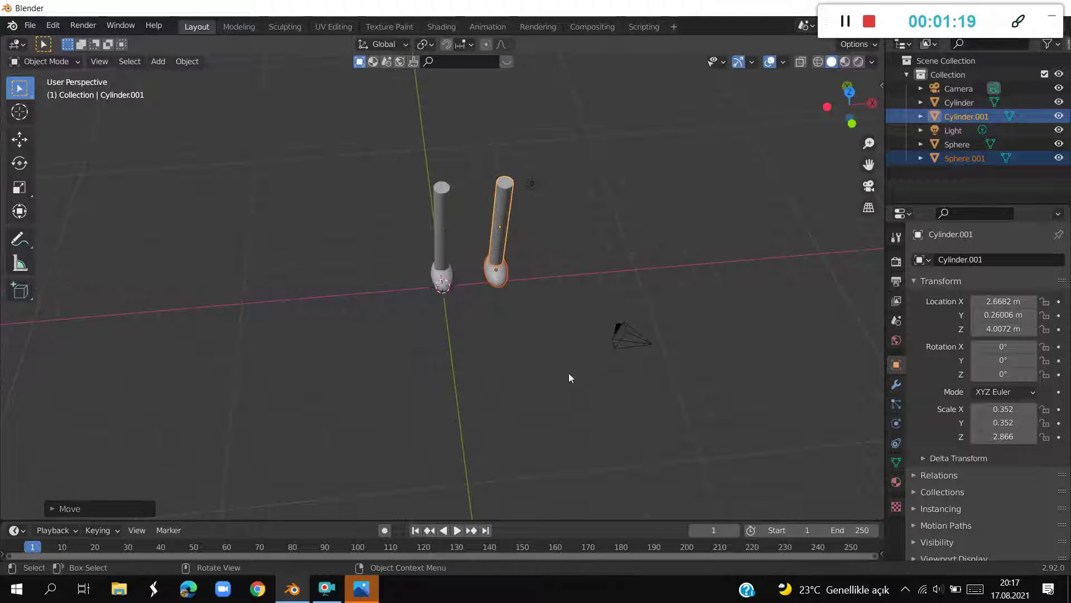
scroll(569, 376, "down", 6)
left_click(475, 393)
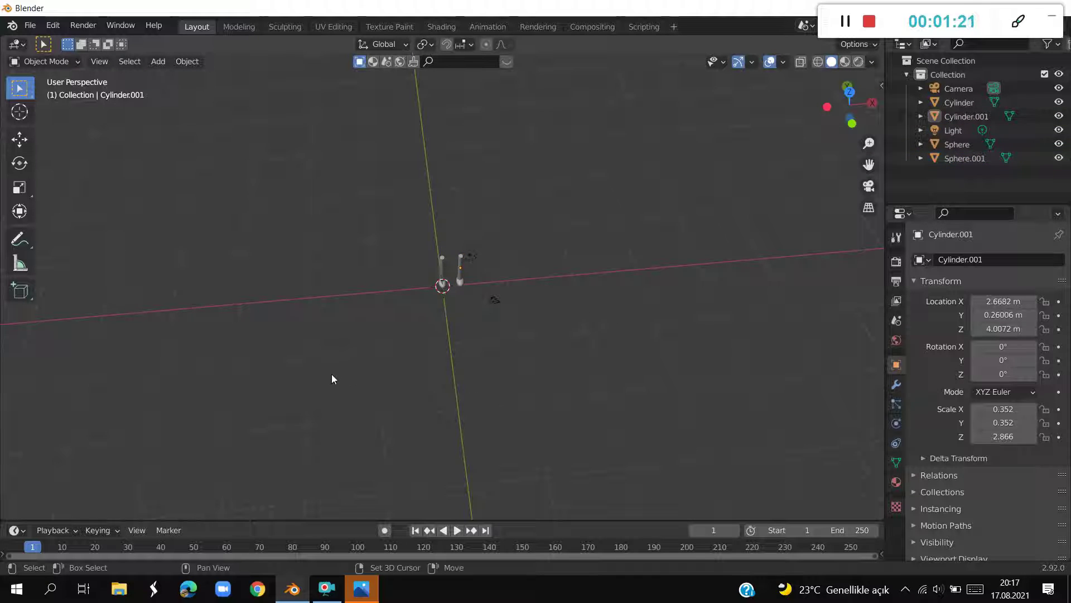
key("shift+a")
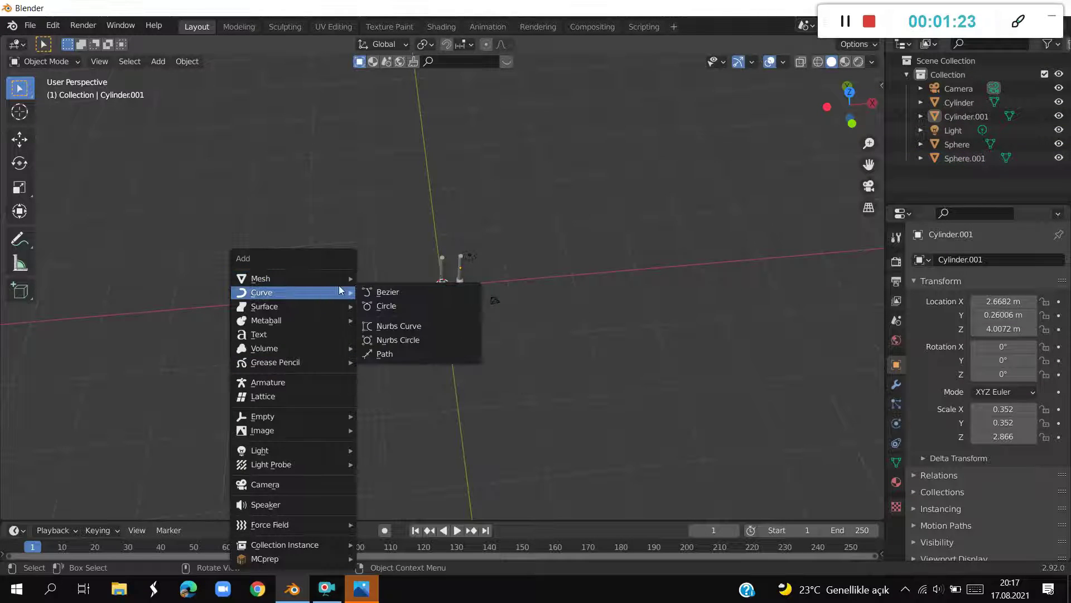
mouse_move(260, 278)
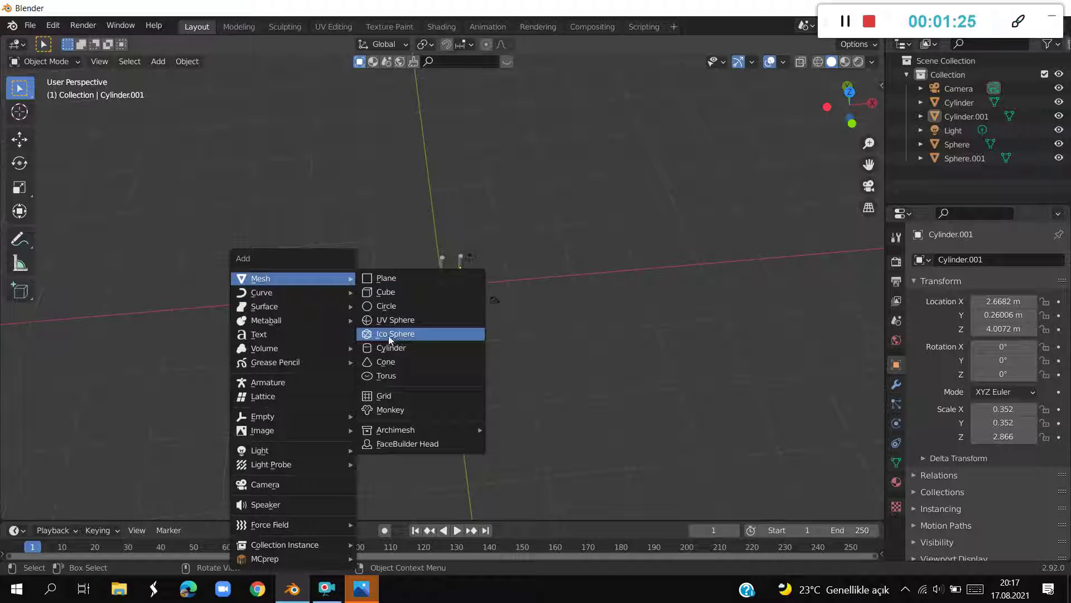
Add a new UV sphere and raise it to Z 17.19 m
left_click(379, 322)
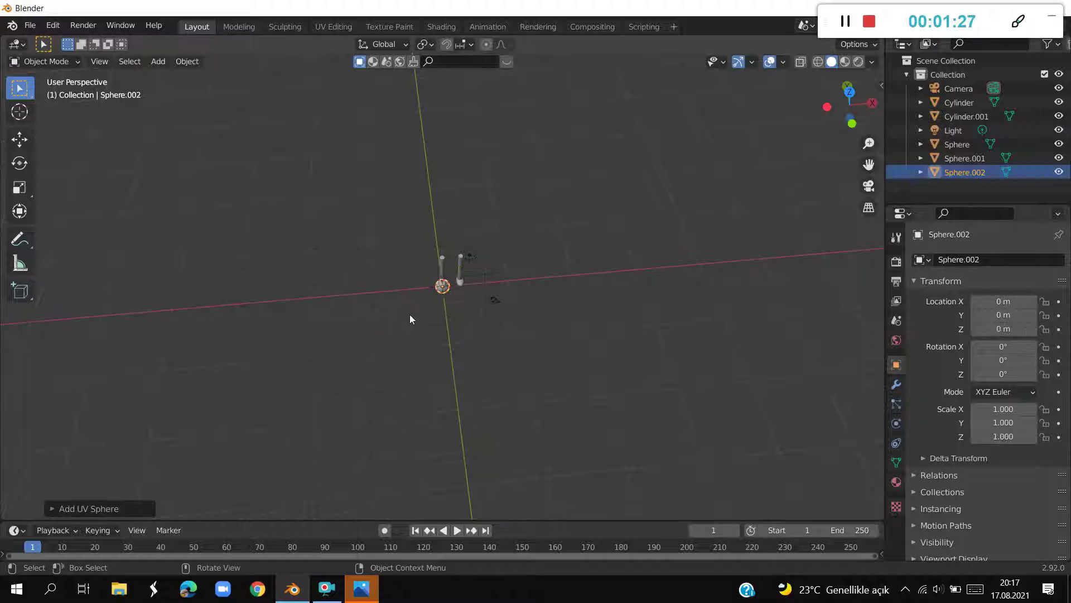
key("KP_3")
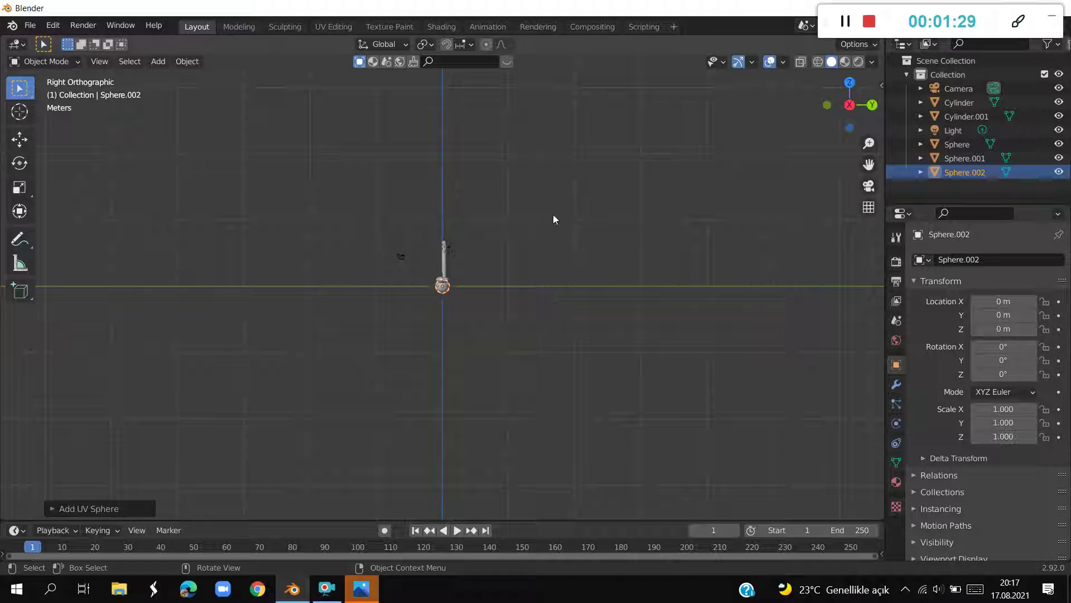
key("g")
key("z")
left_click(550, 101)
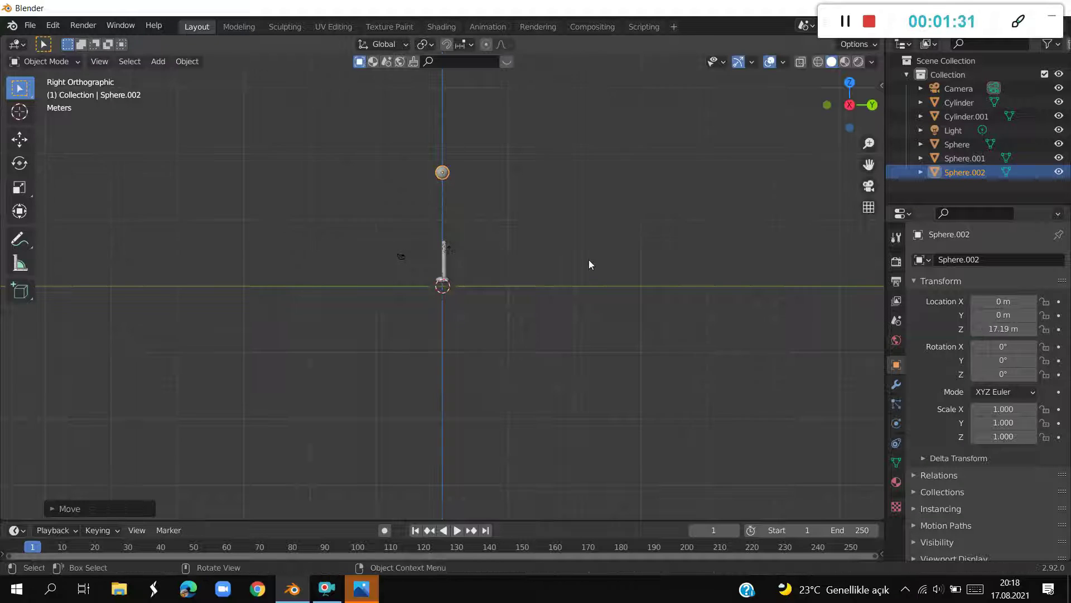
mouse_move(590, 264)
middle_mouse_down()
mouse_move(685, 334)
mouse_move(737, 296)
middle_mouse_up()
Enlarge the sphere to 6.563 and set it just above the legs as the body
key("s")
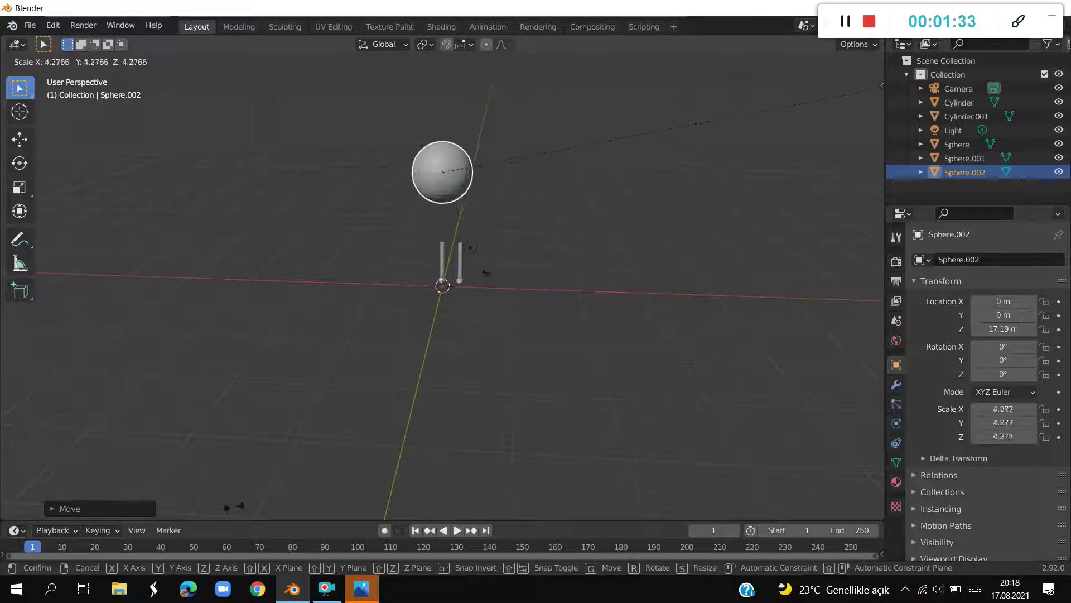
left_click(581, 436)
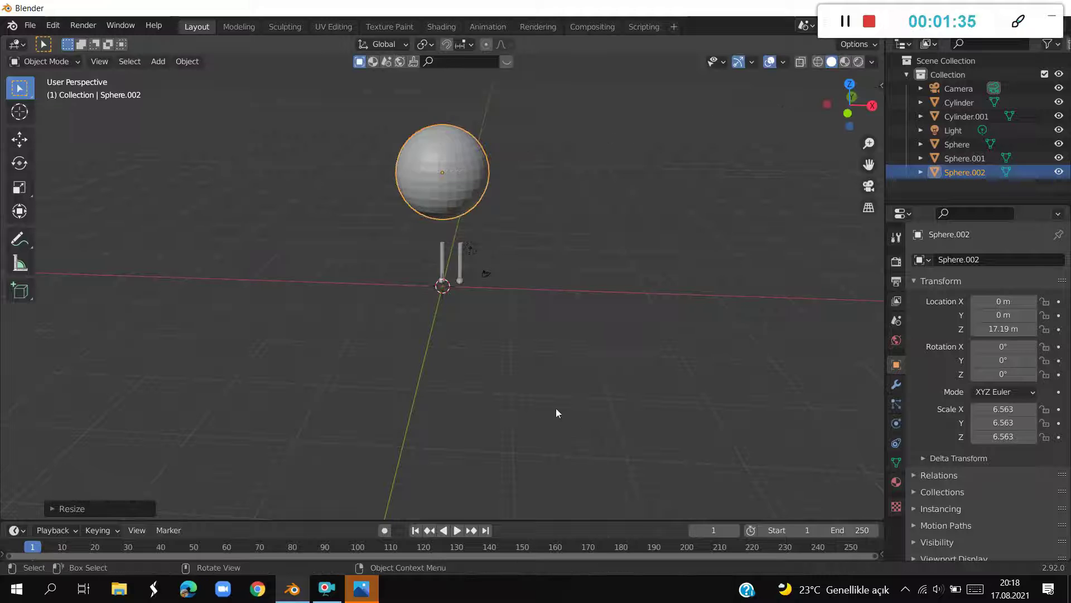
key("g")
left_click(550, 443)
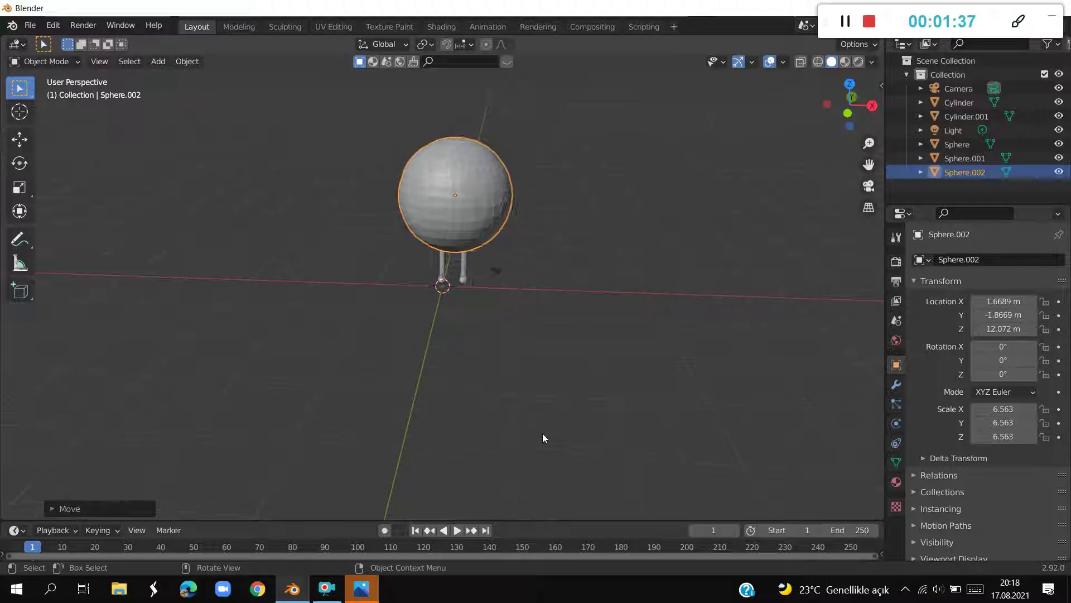
scroll(530, 413, "up", 5)
Scale up the left leg's stem and foot to make it thicker
left_click_drag(478, 289, 429, 220)
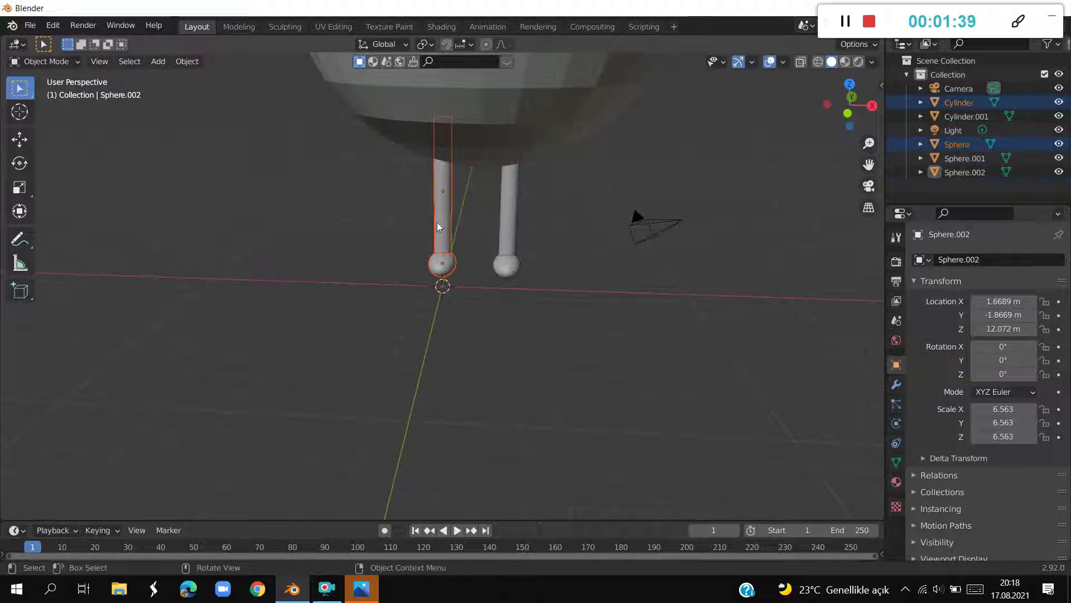
scroll(487, 272, "down", 5)
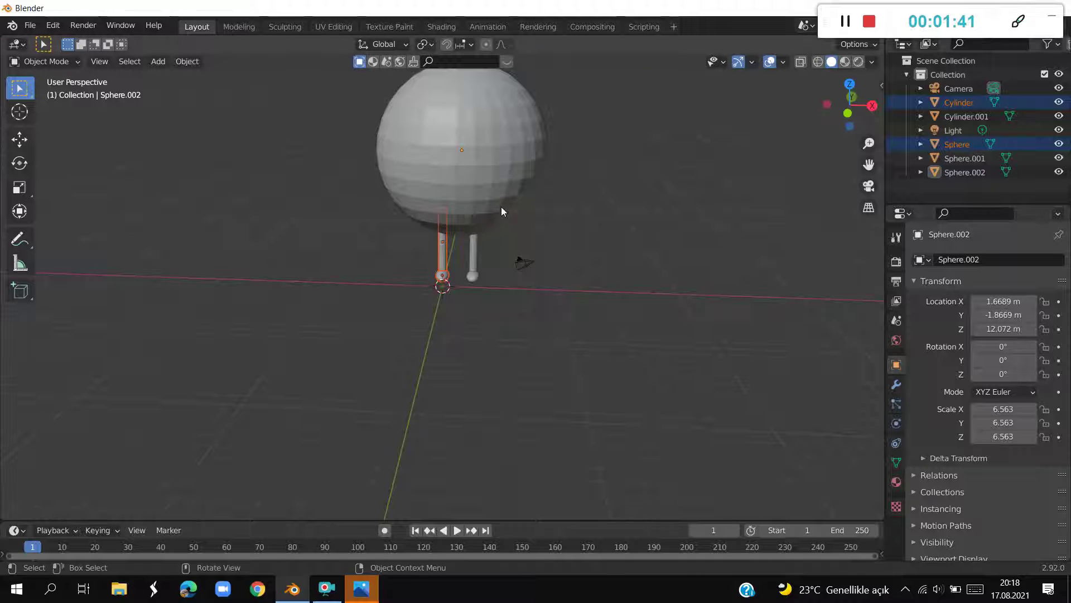
key("s")
left_click(575, 199)
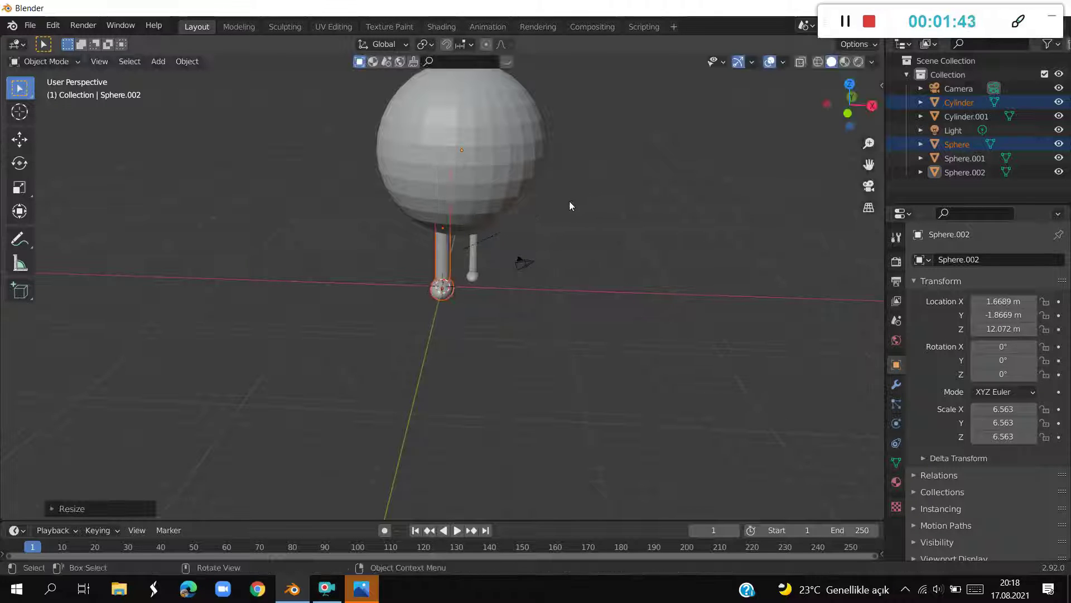
mouse_move(580, 256)
middle_mouse_down()
mouse_move(648, 242)
mouse_move(598, 233)
mouse_move(604, 227)
middle_mouse_up()
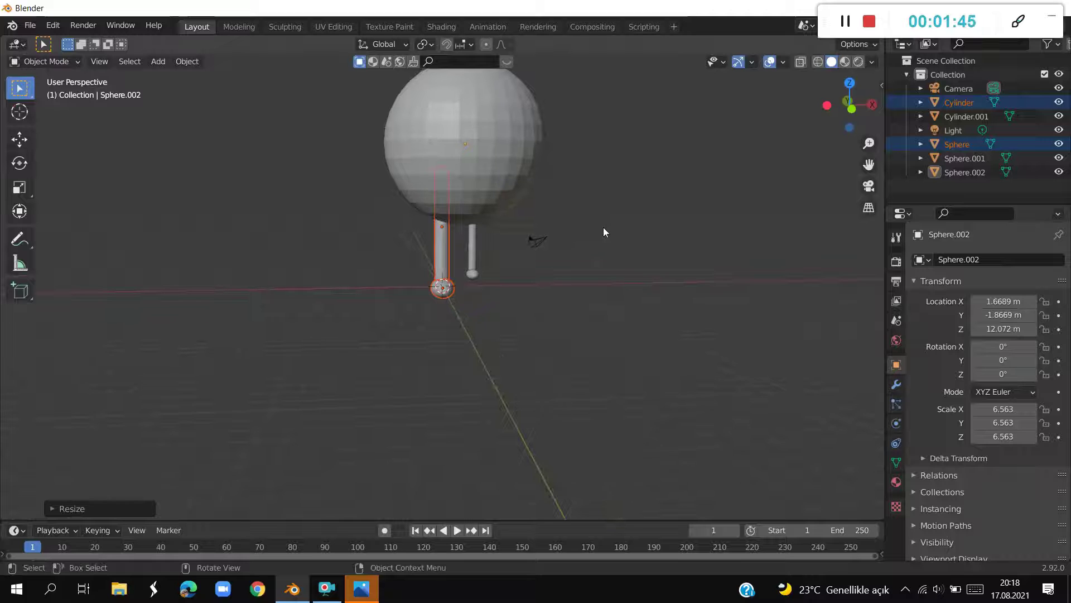
left_click(848, 106)
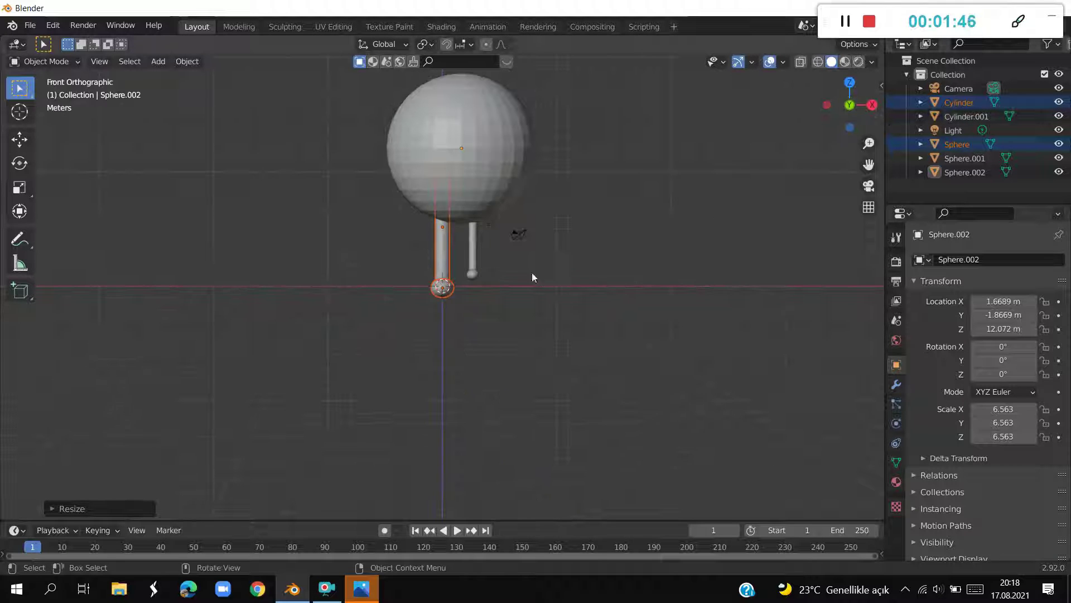
Delete the thin right leg and place a copy of the thick leg 2.926 m along X
left_click(466, 253)
key("Delete")
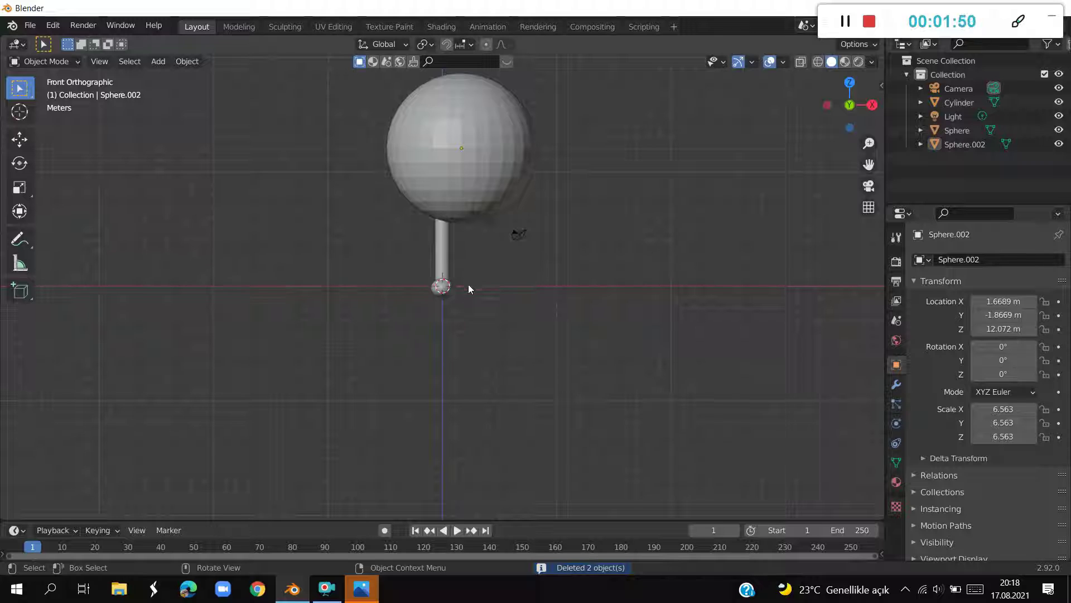
left_click_drag(458, 318, 412, 258)
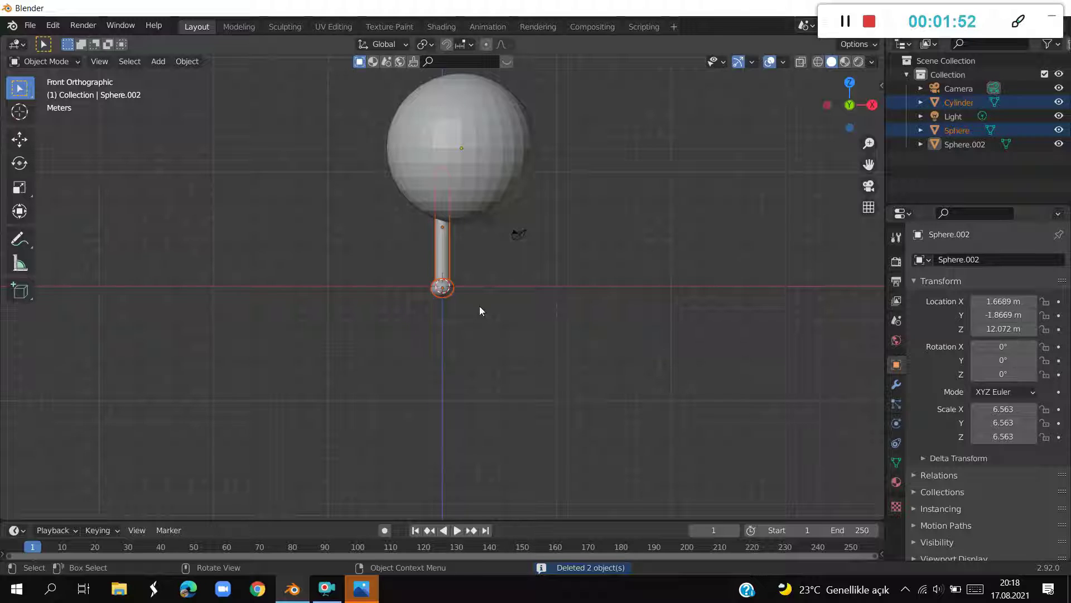
key("shift+d")
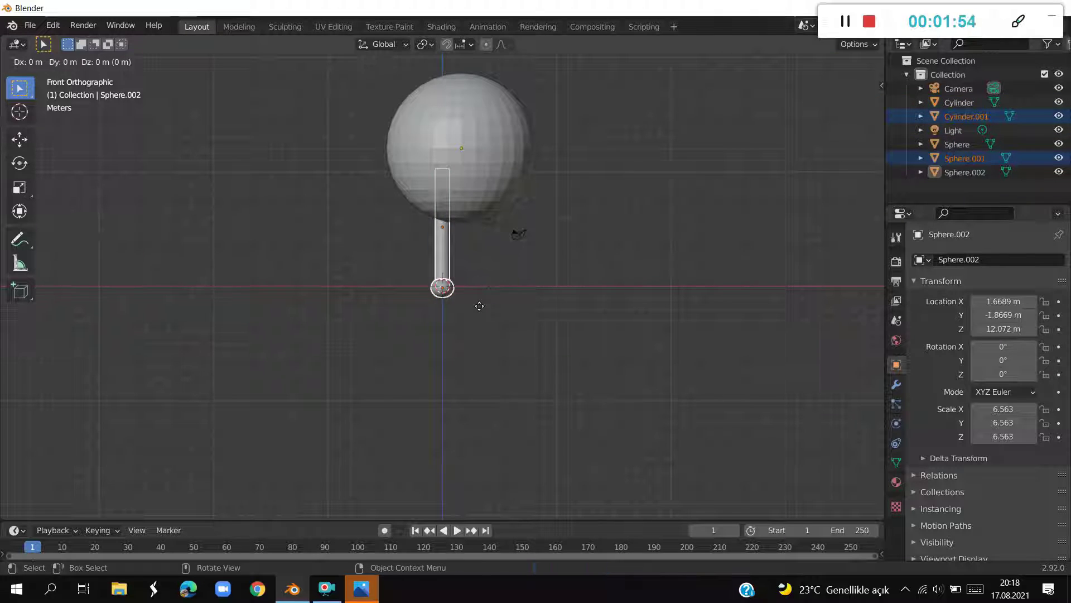
key("x")
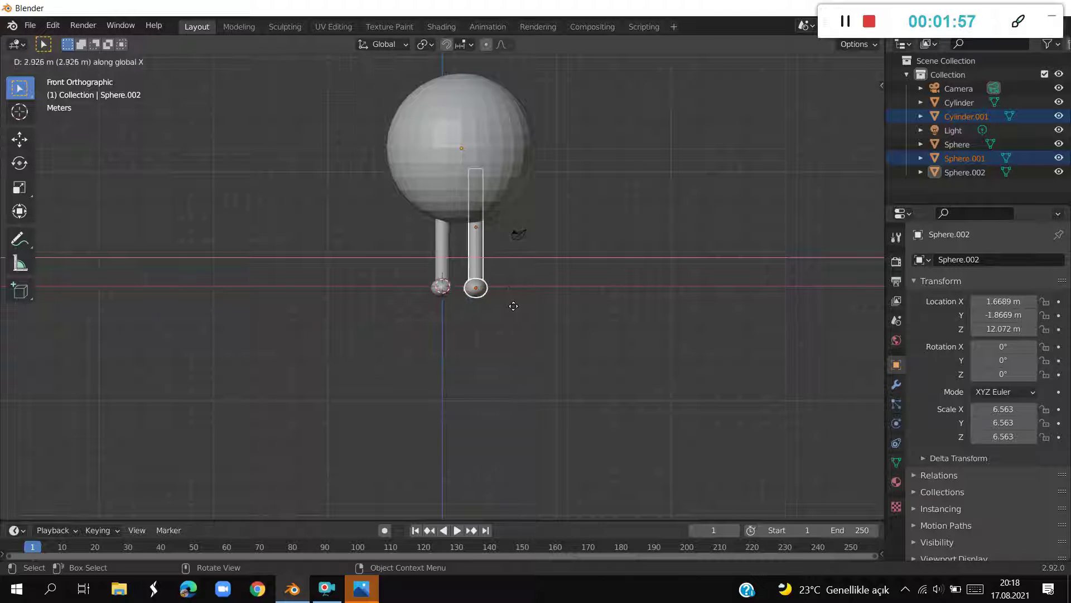
left_click(517, 306)
mouse_move(518, 307)
middle_mouse_down()
mouse_move(503, 356)
mouse_move(485, 279)
middle_mouse_up()
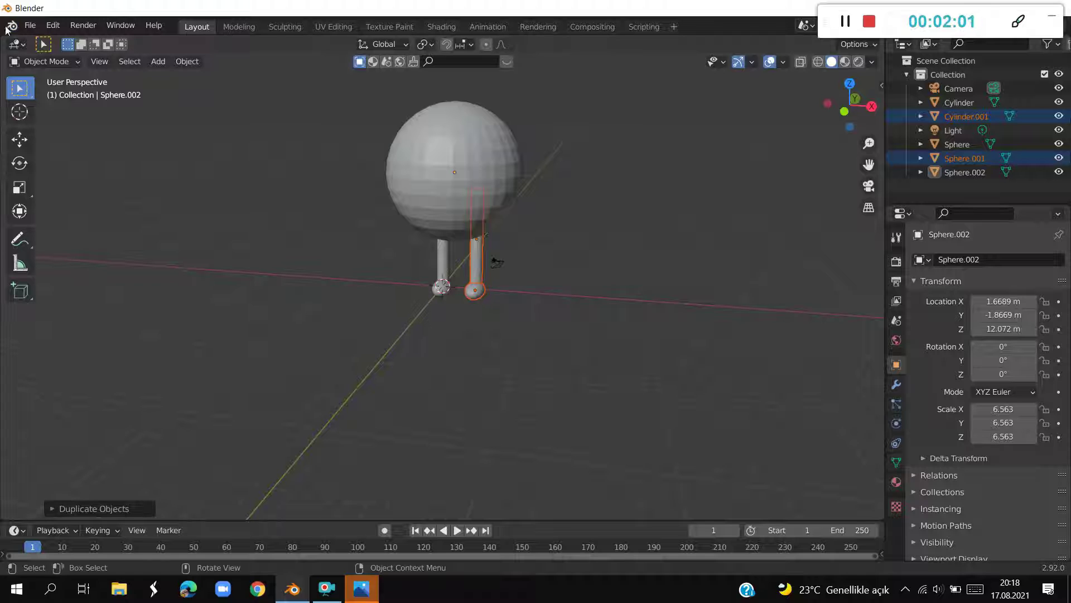
Enter Edit Mode on the body sphere with all vertices deselected
left_click(39, 66)
key("Tab")
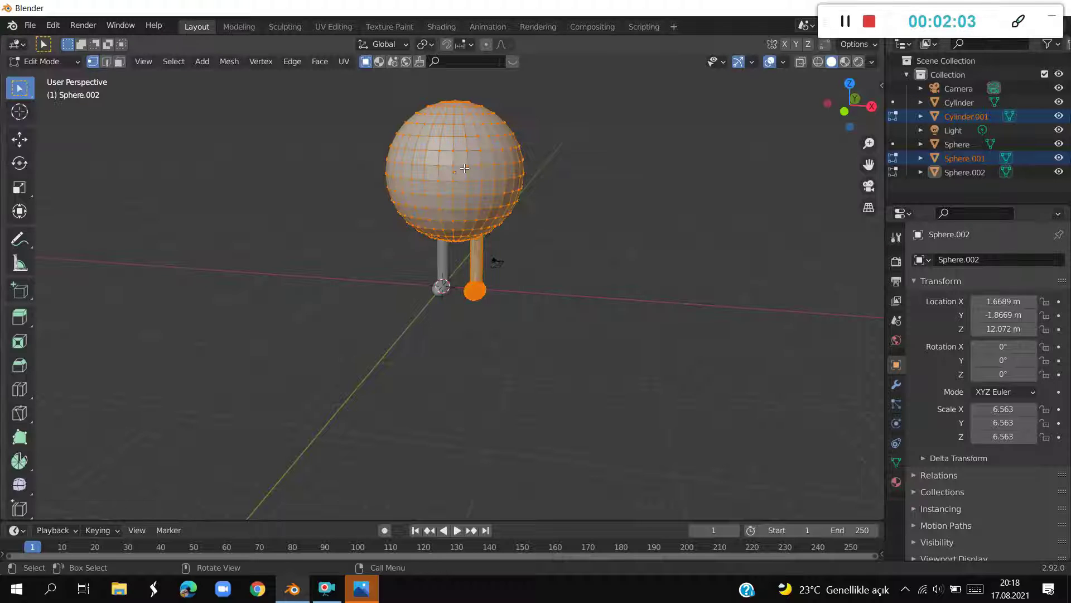
key("alt+a")
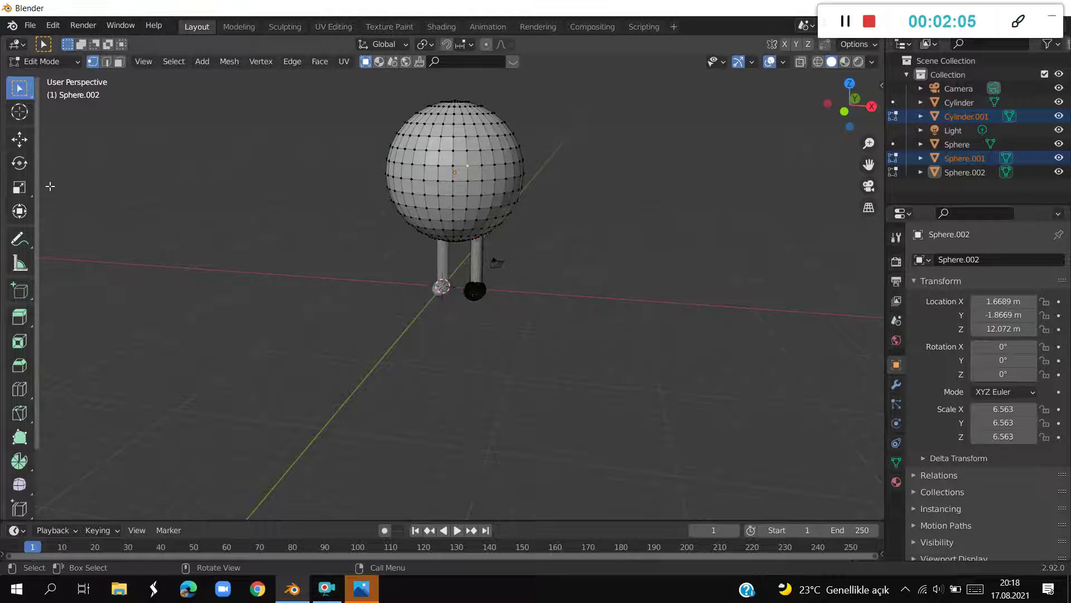
Cut a horizontal edge loop around the body sphere with Loop Cut
left_click(25, 393)
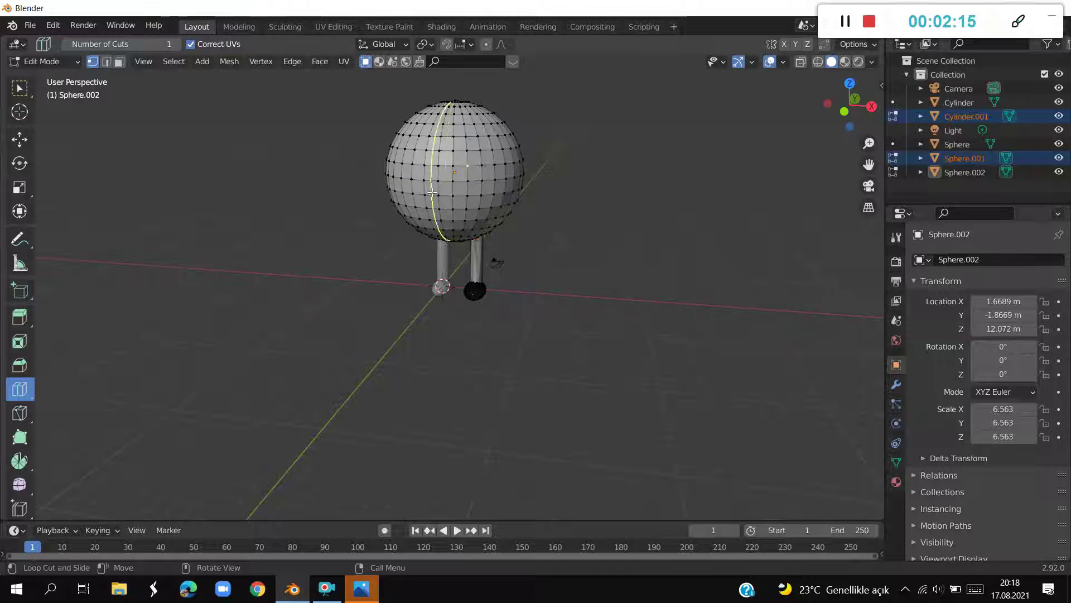
left_click(453, 198)
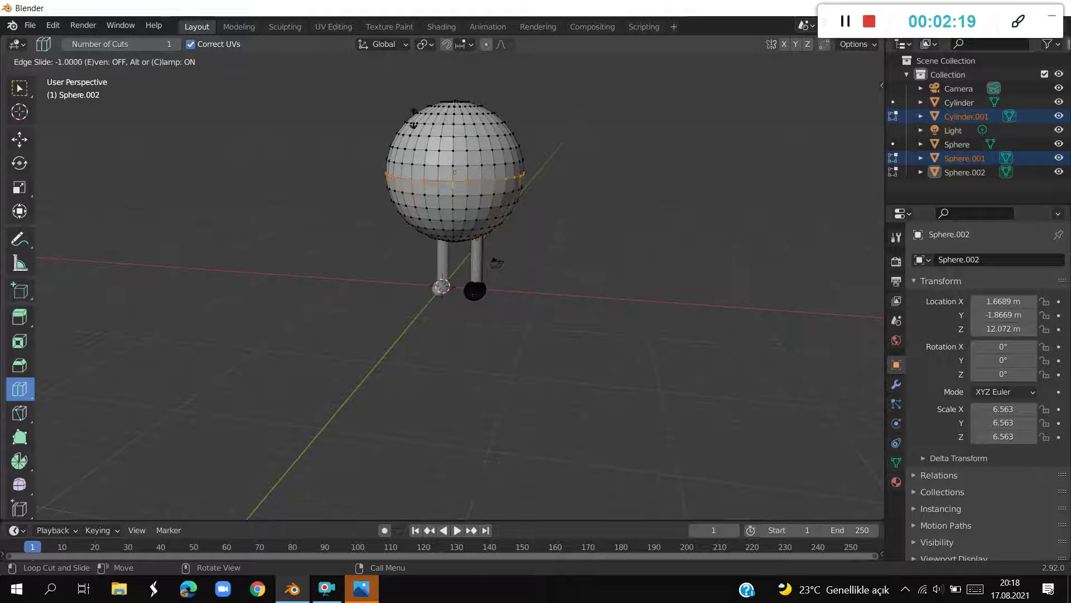
left_click(419, 185)
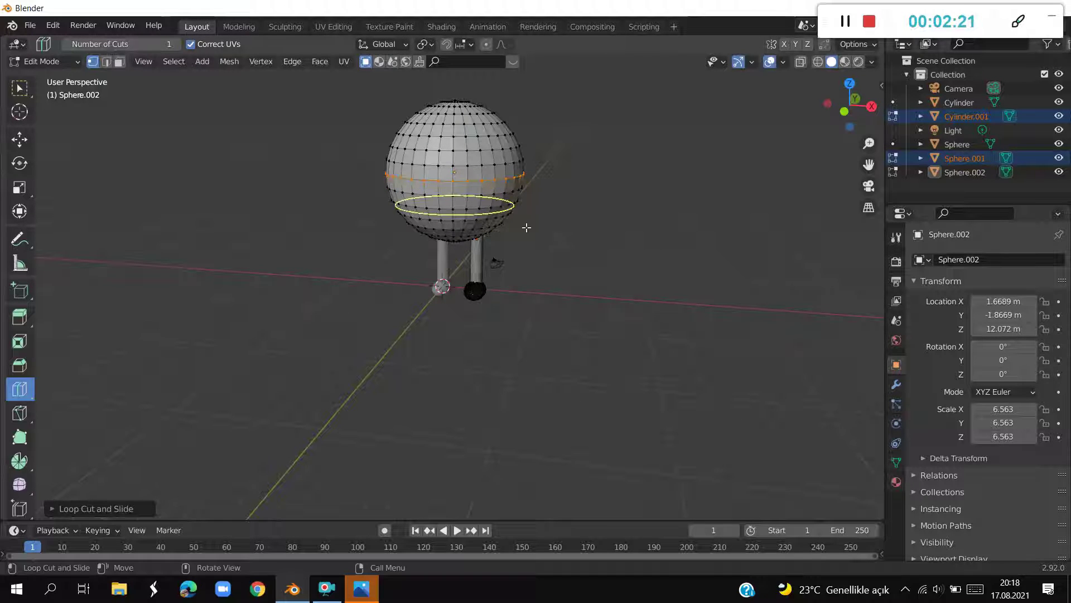
mouse_move(461, 246)
middle_mouse_down()
mouse_move(569, 330)
mouse_move(574, 304)
mouse_move(486, 204)
middle_mouse_up()
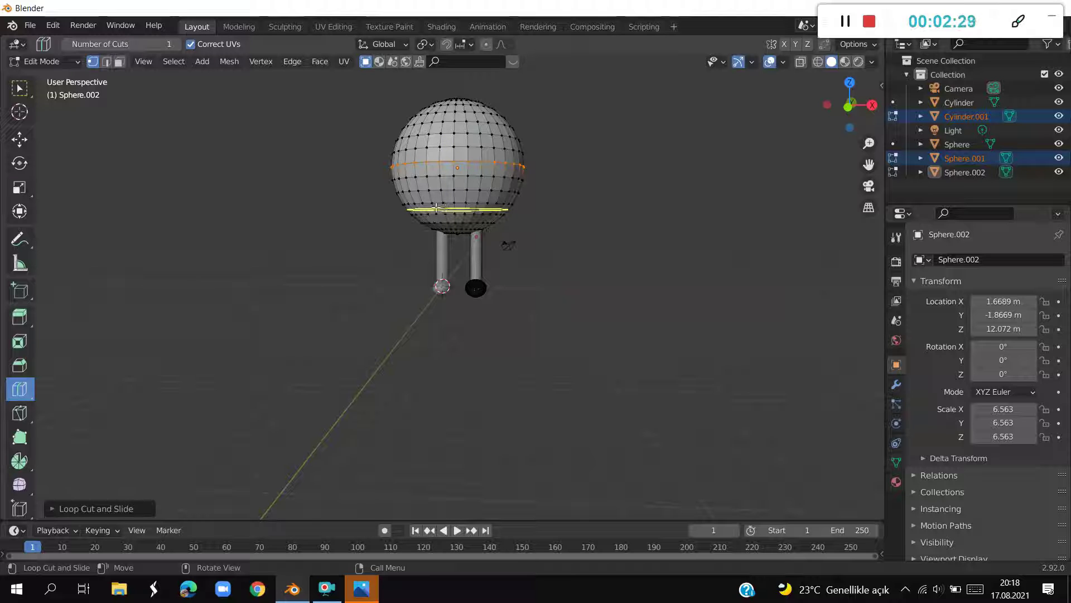
Add a lower loop, scale it outward into a rim, and view the elephant reference
left_click(435, 208)
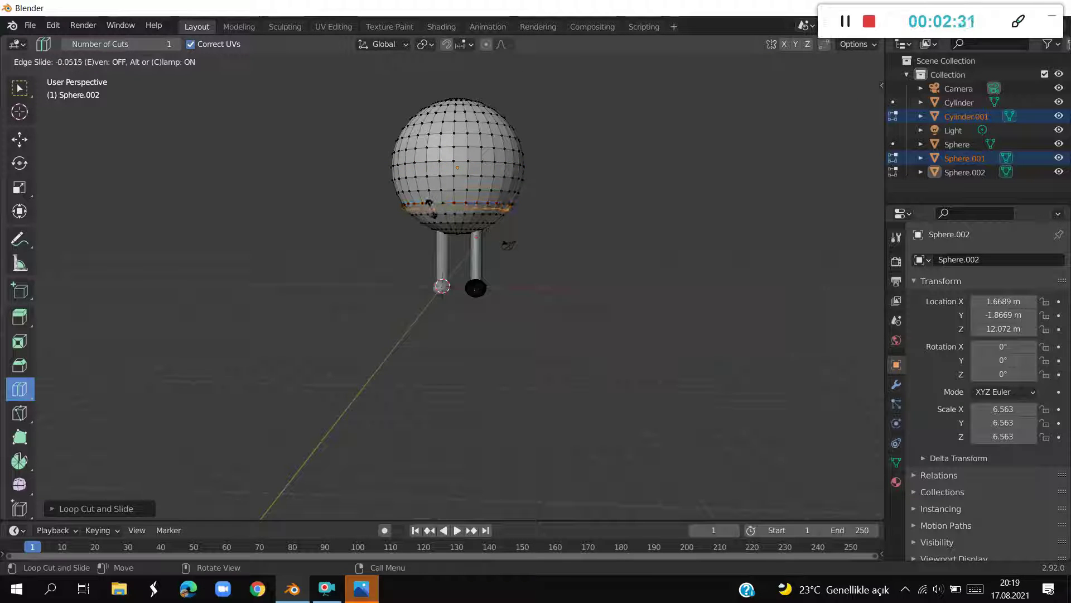
left_click(502, 207)
middle_click_drag(567, 232, 598, 257)
key("s")
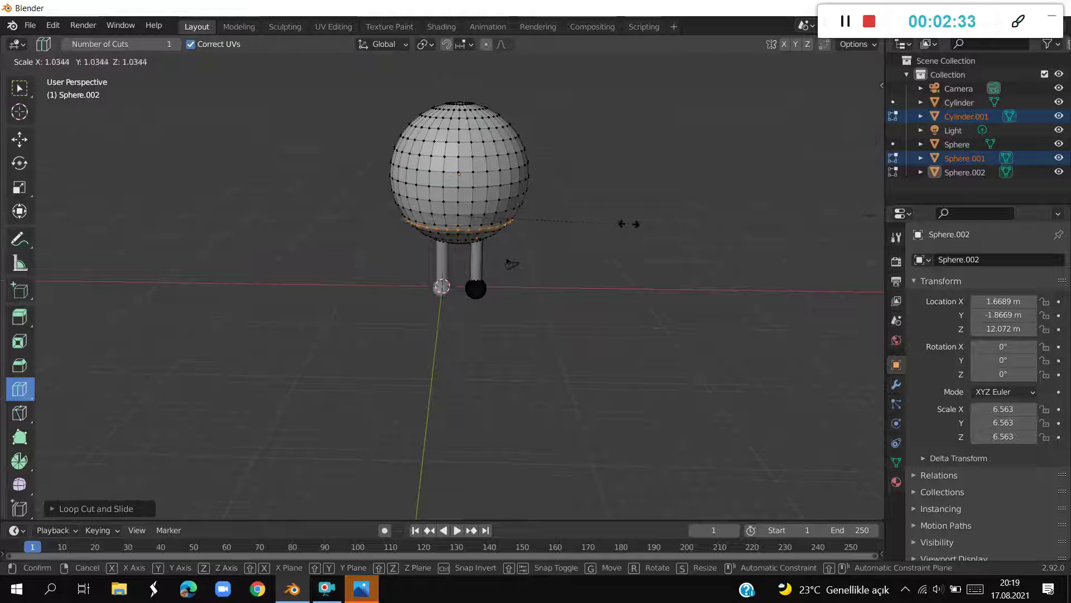
left_click(661, 223)
middle_click_drag(646, 222, 617, 182)
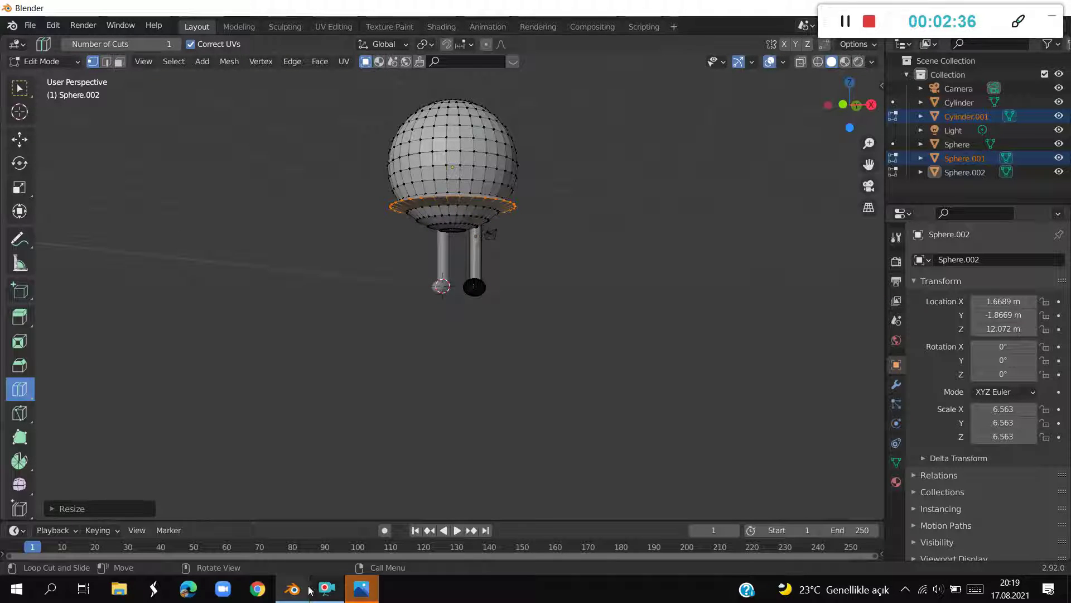
left_click(358, 591)
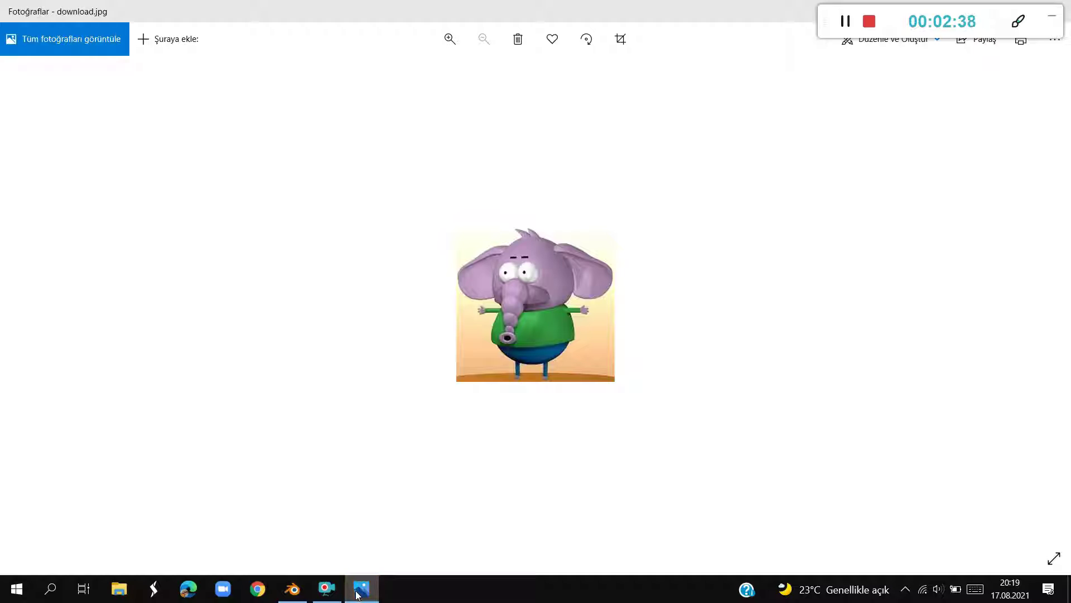
Back in Blender, switch to wireframe view and undo the rim widening
left_click(358, 595)
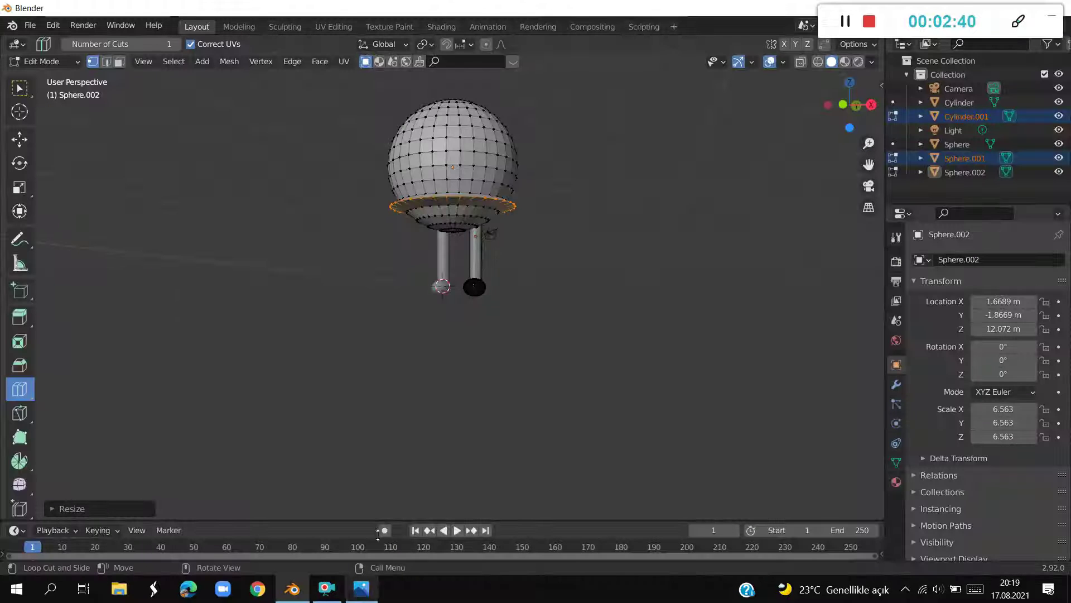
middle_click_drag(528, 244, 541, 258)
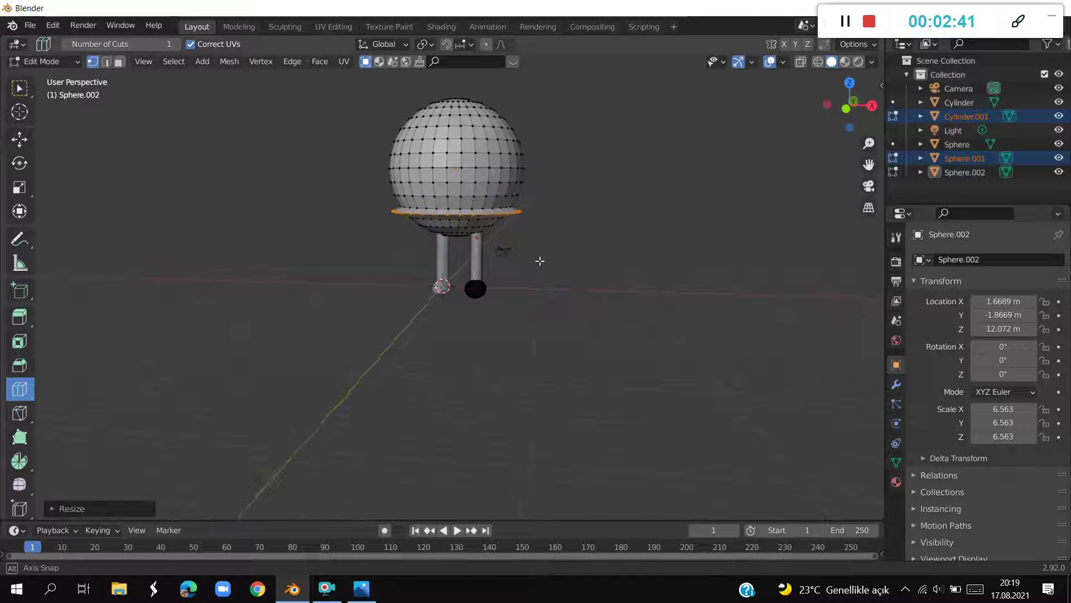
left_click(818, 61)
key("ctrl+z")
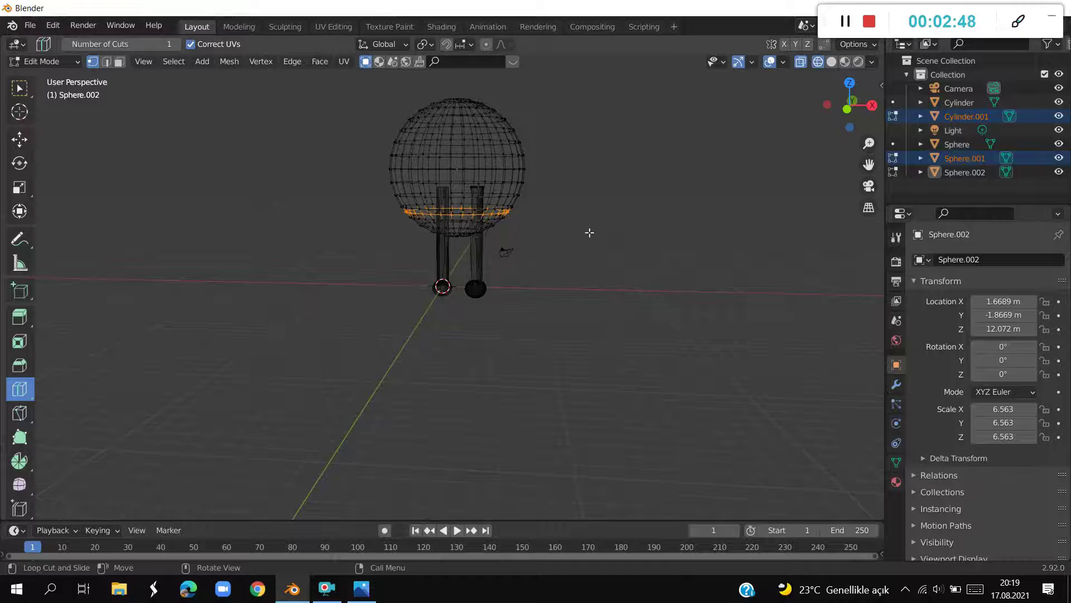
Box-select the head sphere's vertices, clear the selection, and return to Object Mode
key("w")
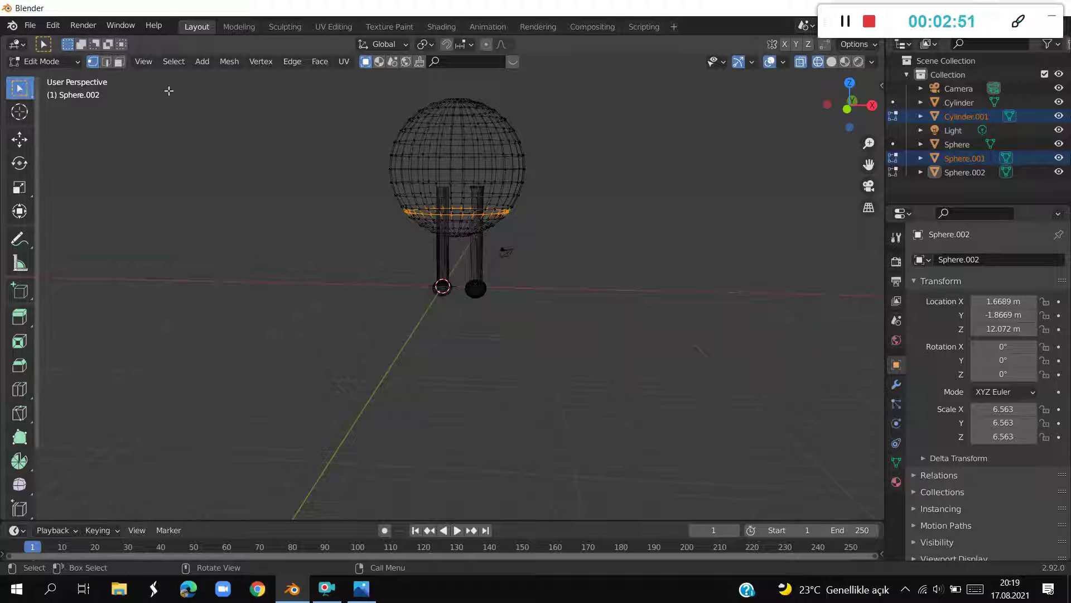
mouse_move(375, 84)
left_mouse_down()
mouse_move(443, 166)
mouse_move(546, 216)
left_mouse_up()
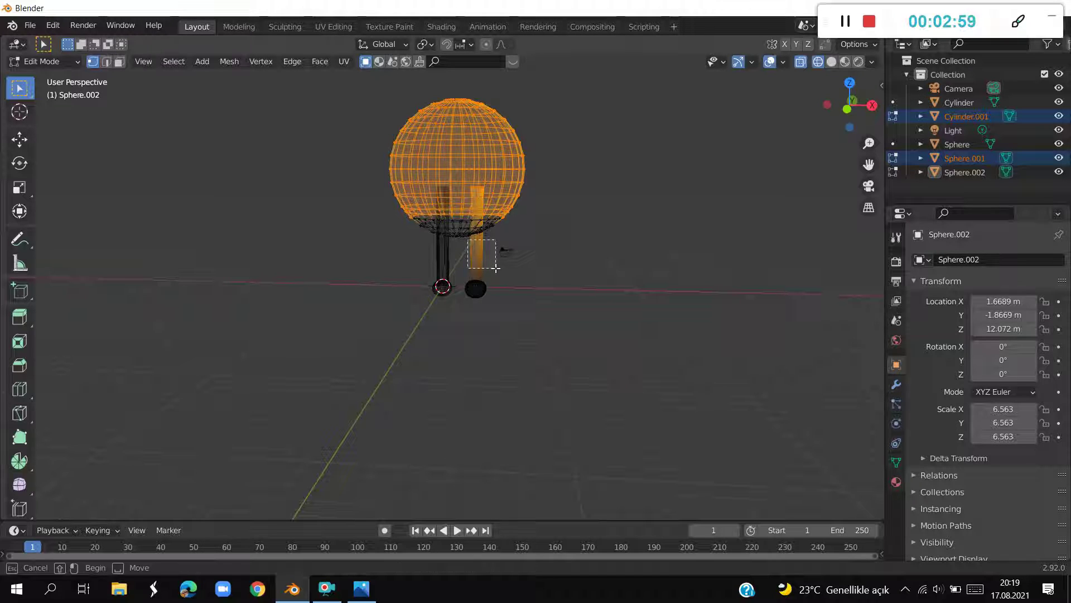
middle_click_drag(558, 244, 471, 239)
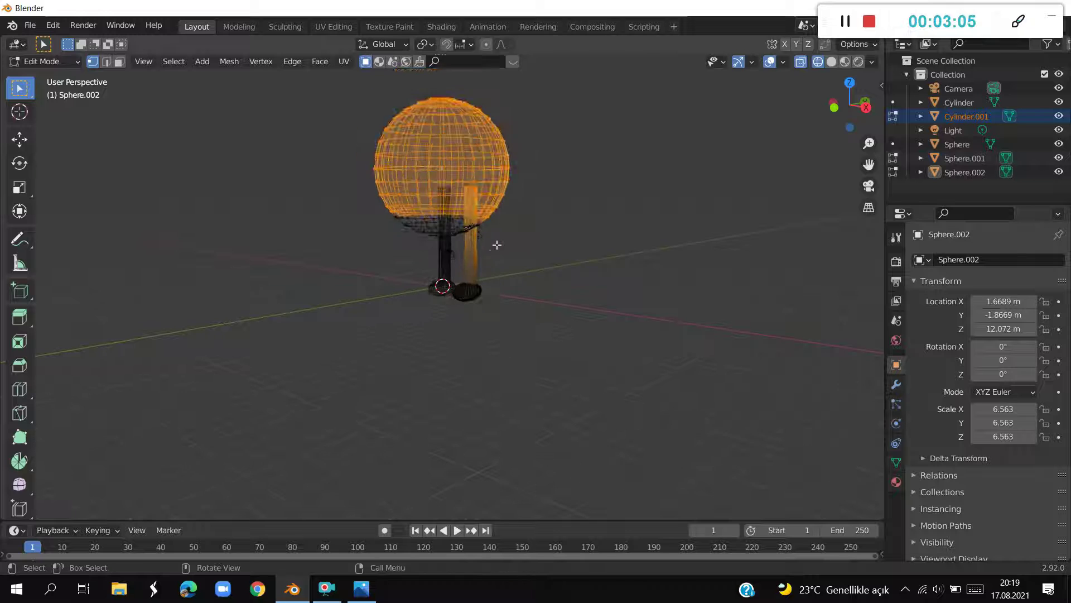
scroll(495, 245, "up", 2)
left_click(528, 245)
middle_click_drag(528, 244, 495, 259)
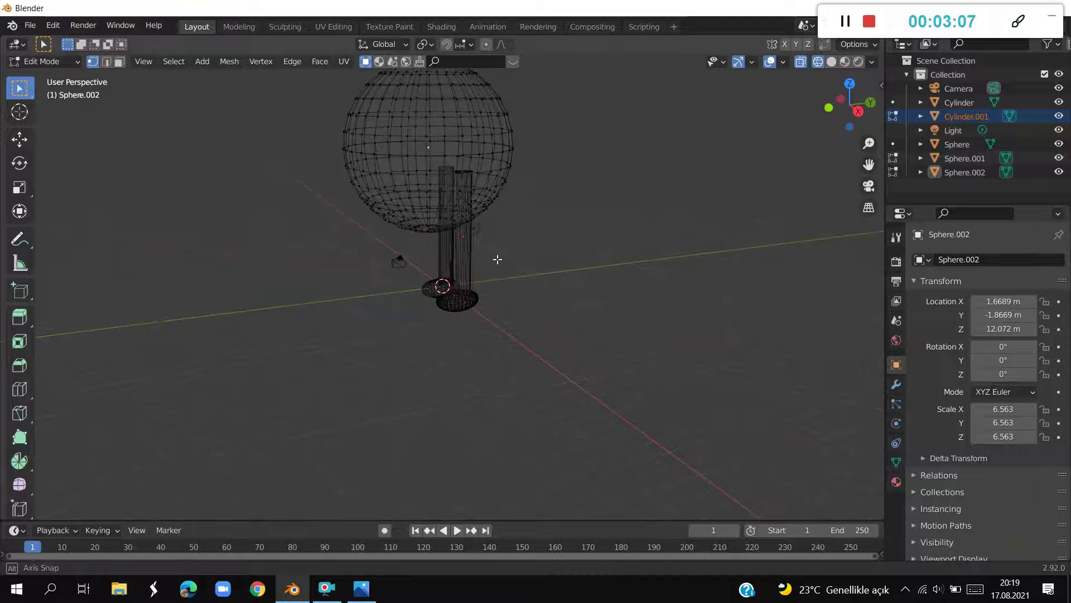
key("Tab")
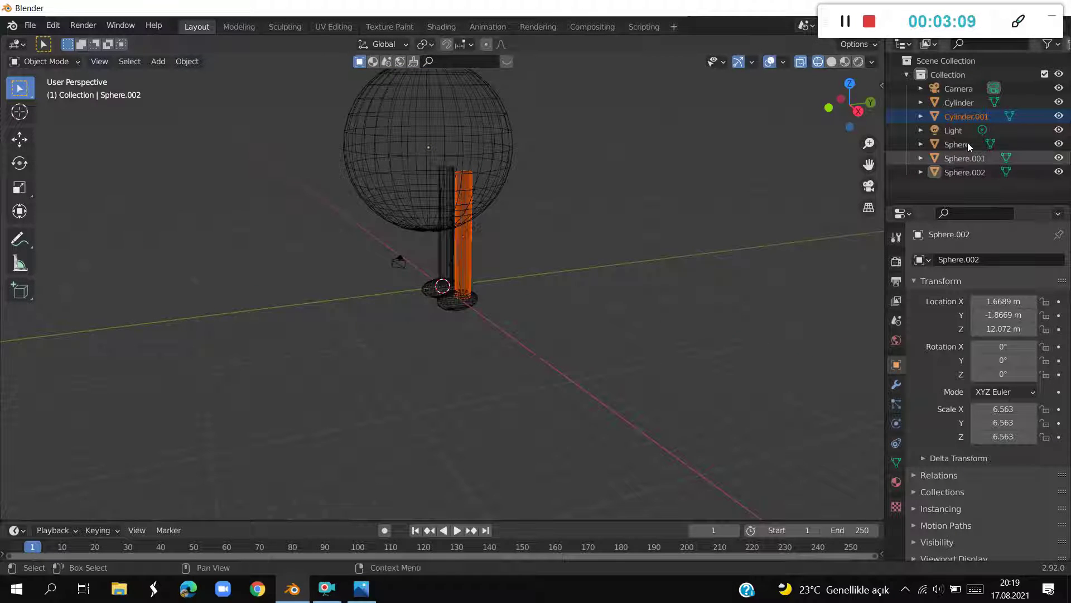
Make Sphere.001, Sphere, Light, Cylinder.001 and Cylinder unselectable in the outliner
mouse_move(531, 268)
left_mouse_down()
mouse_move(360, 307)
mouse_move(406, 335)
left_mouse_up()
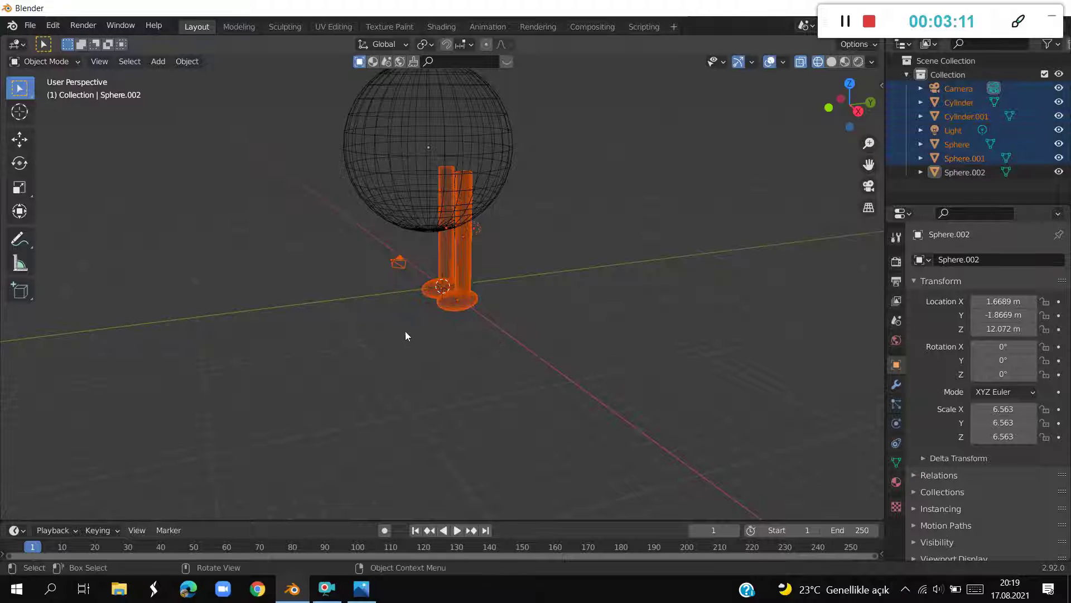
left_click(1048, 45)
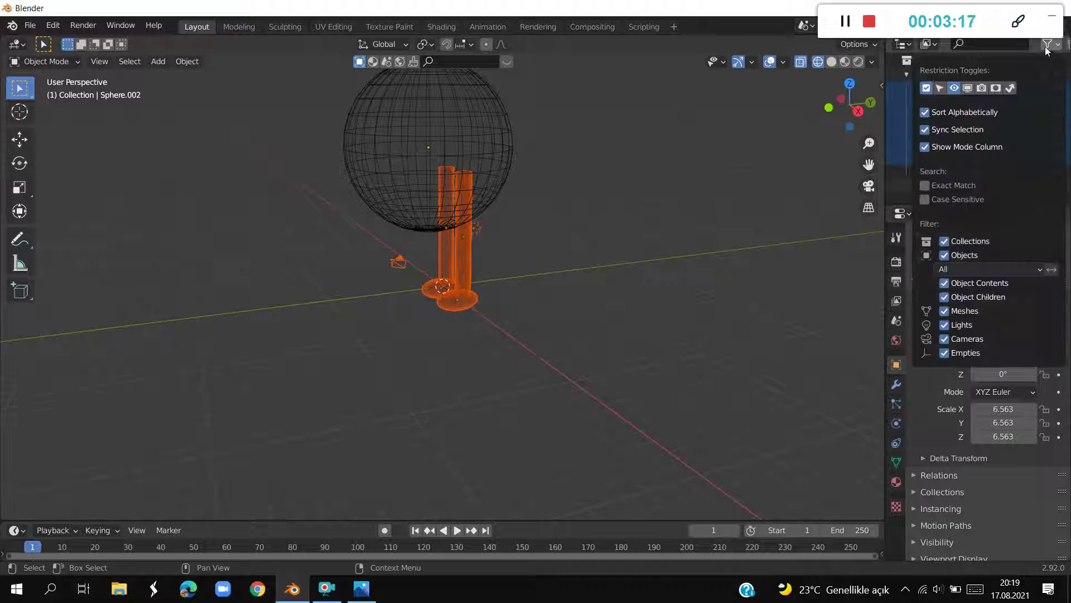
left_click(940, 89)
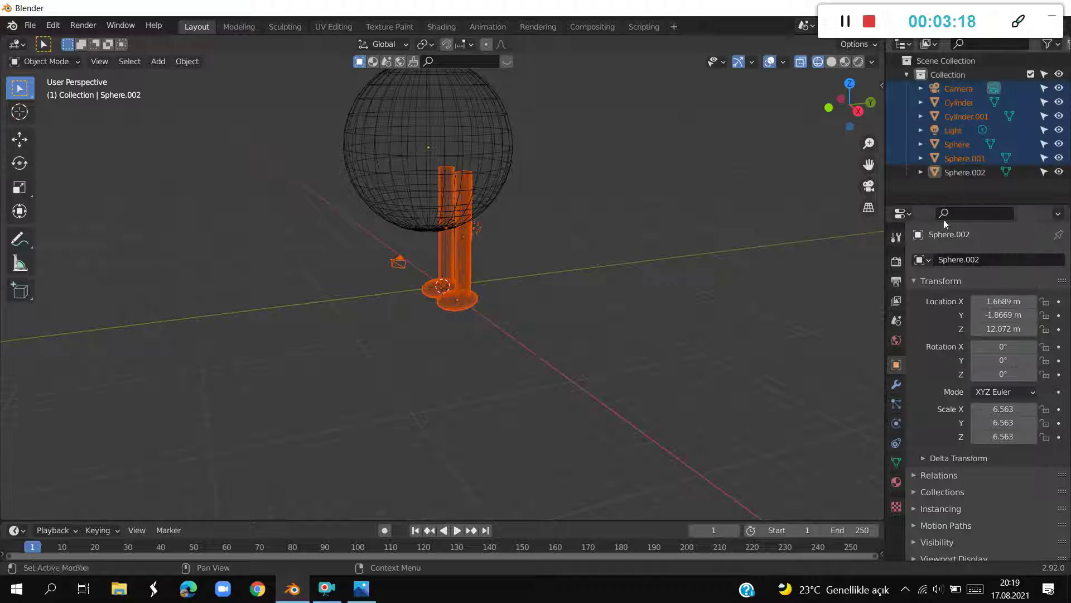
left_click(1044, 158)
left_click(1044, 144)
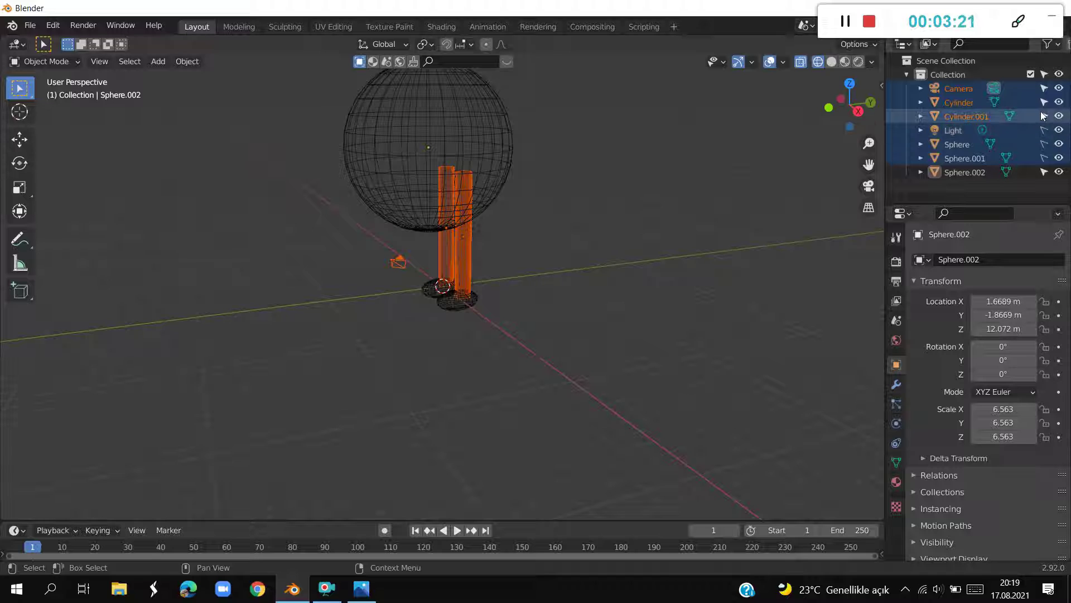
left_click(1044, 117)
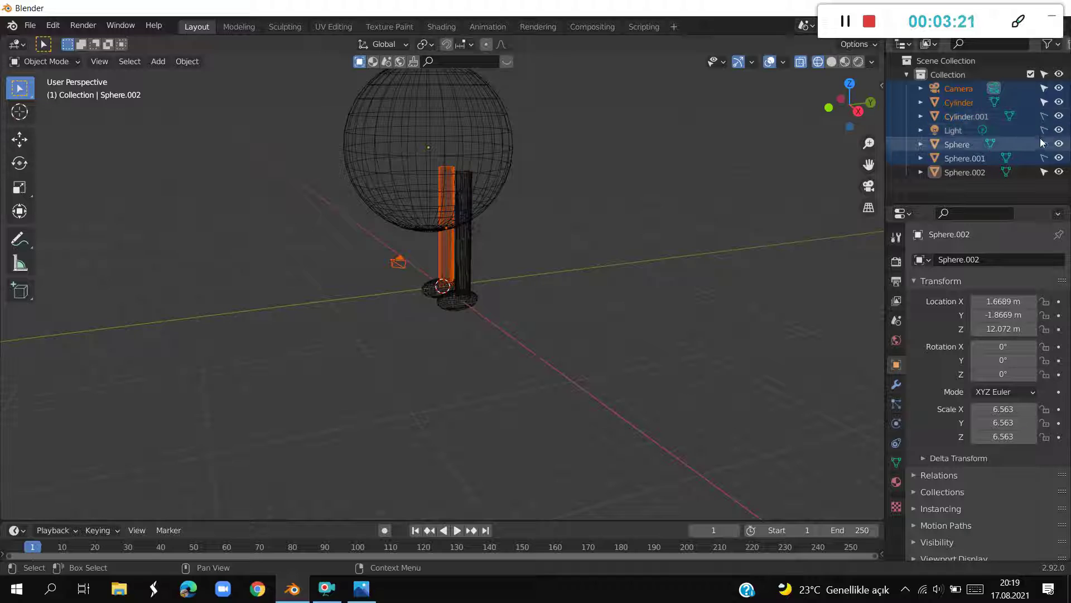
left_click(1044, 103)
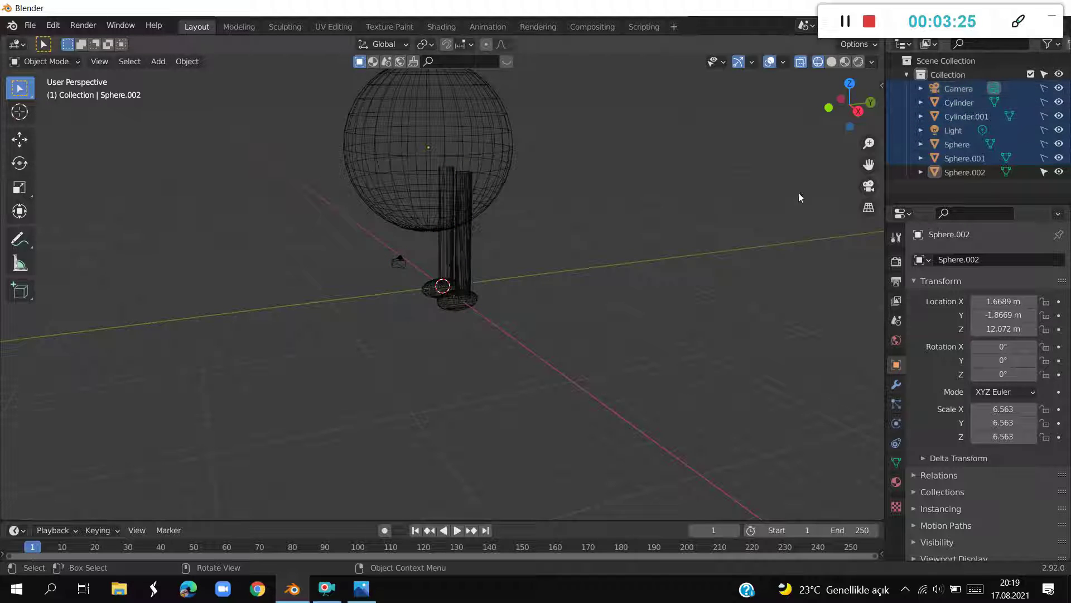
Make Sphere.001, the cylinders and Camera selectable again, then select the stem and foot
mouse_move(757, 88)
middle_mouse_down()
mouse_move(695, 166)
mouse_move(671, 160)
middle_mouse_up()
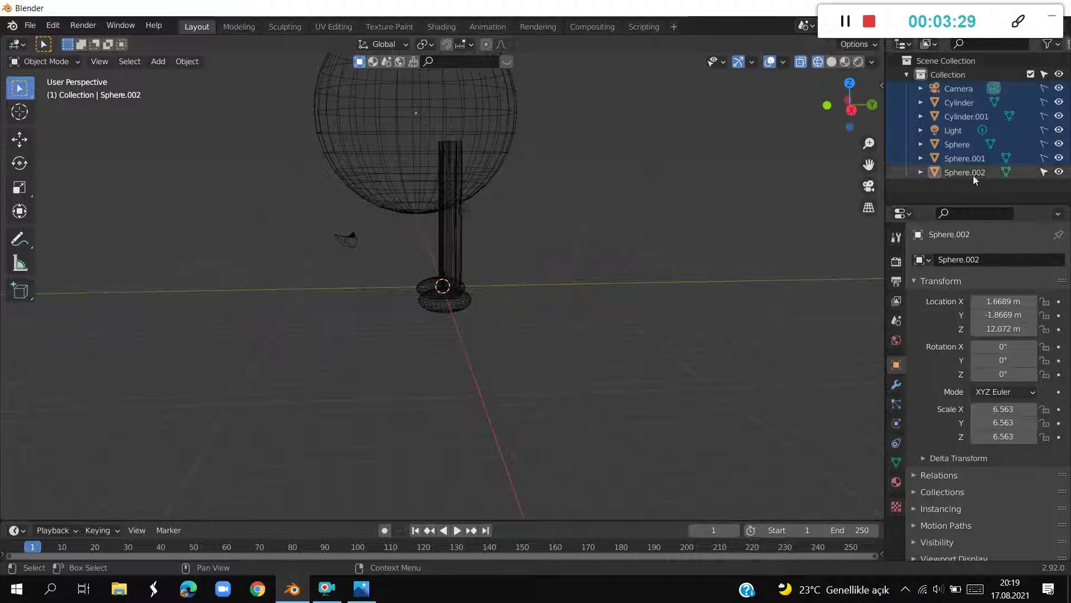
left_click(1045, 158)
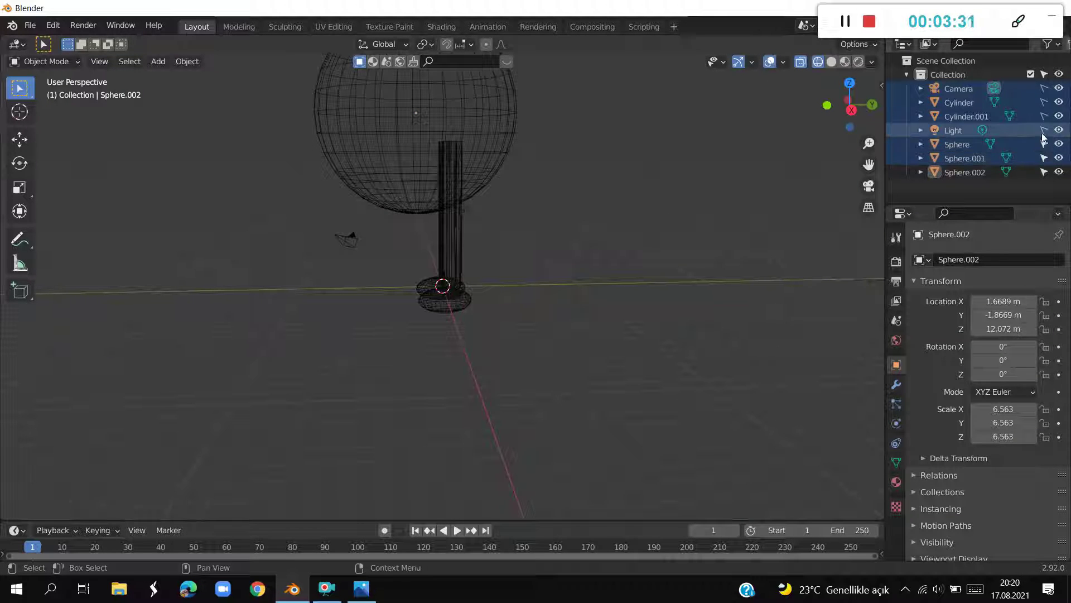
left_click(1044, 116)
left_click(1044, 102)
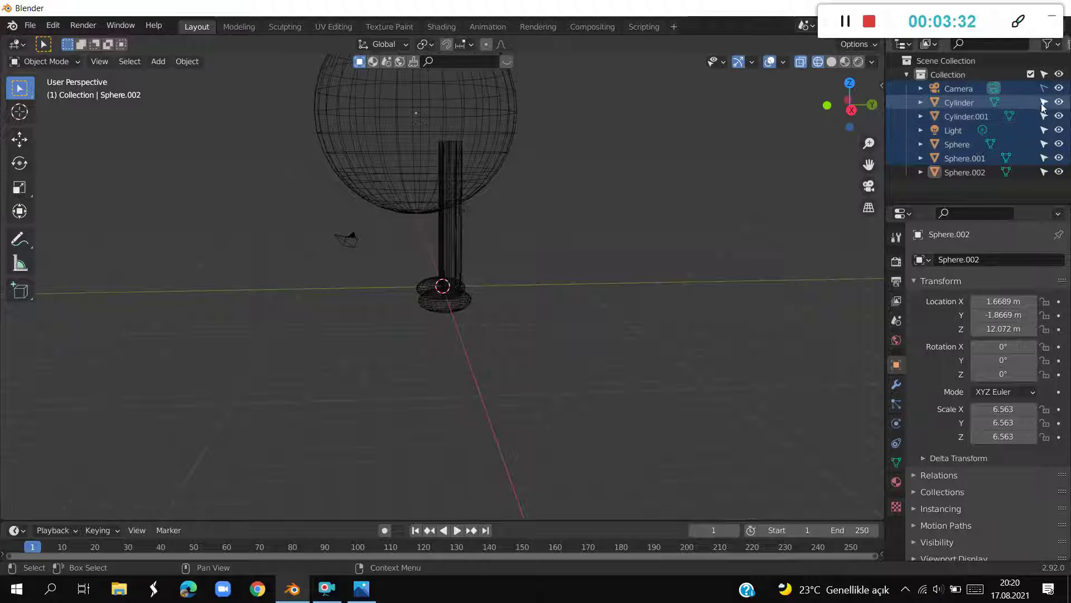
mouse_move(558, 202)
left_mouse_down()
mouse_move(507, 311)
mouse_move(395, 256)
left_mouse_up()
left_click(382, 267)
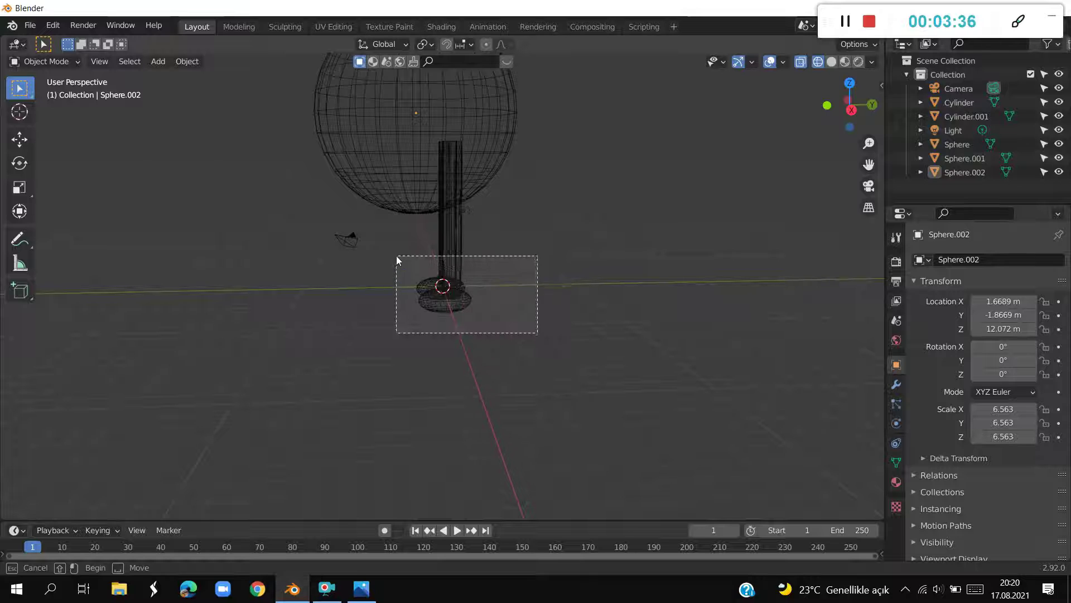
Slide the stem and foot along Y, relock the legs, and edit the head sphere's mesh
key("g")
key("y")
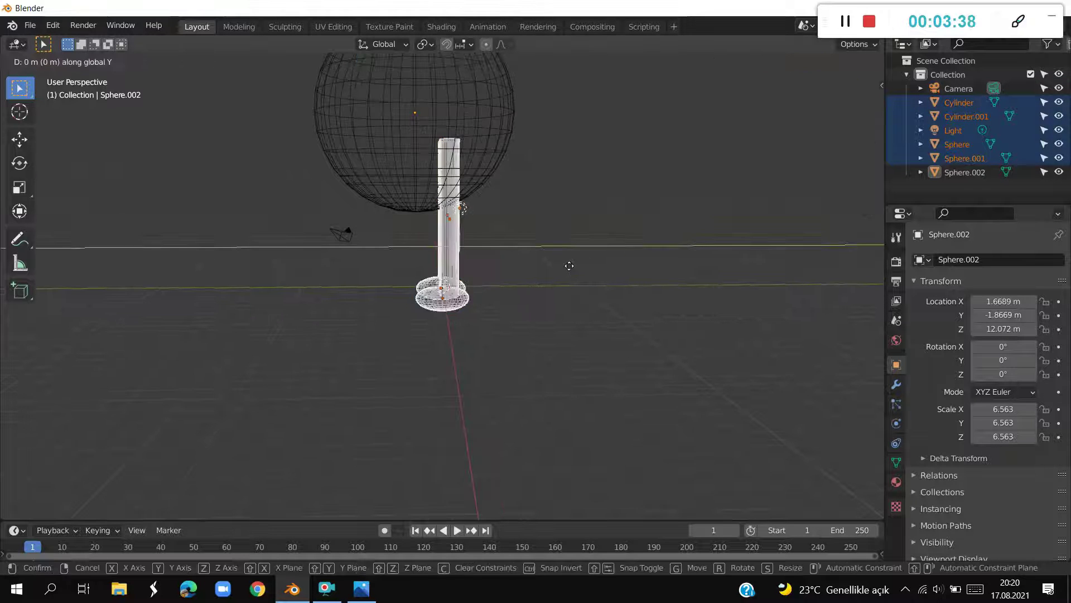
left_click(536, 259)
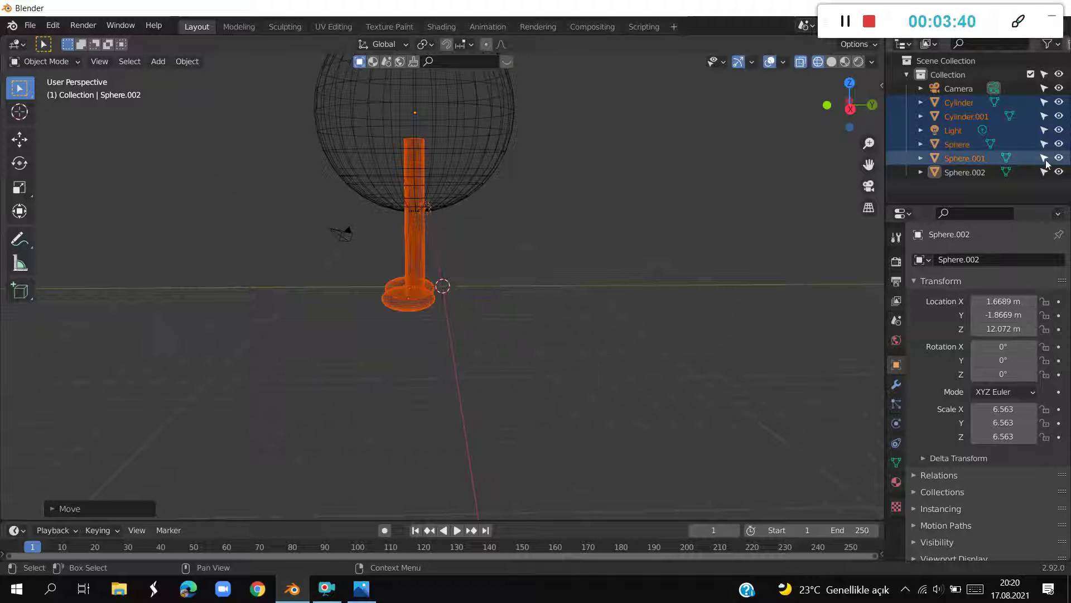
left_click_drag(1045, 158, 1044, 102)
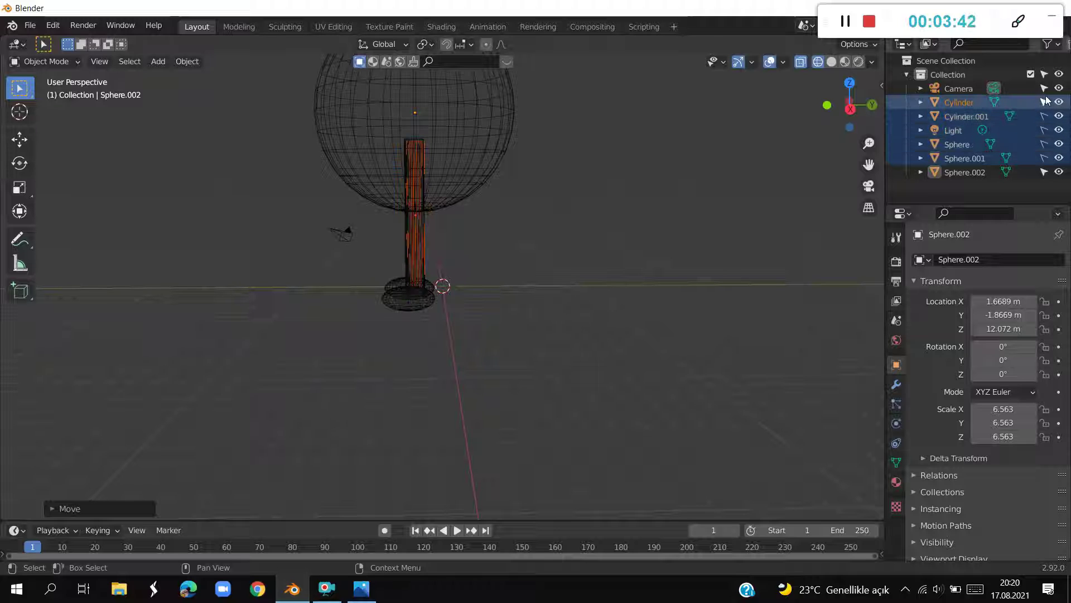
key("Tab")
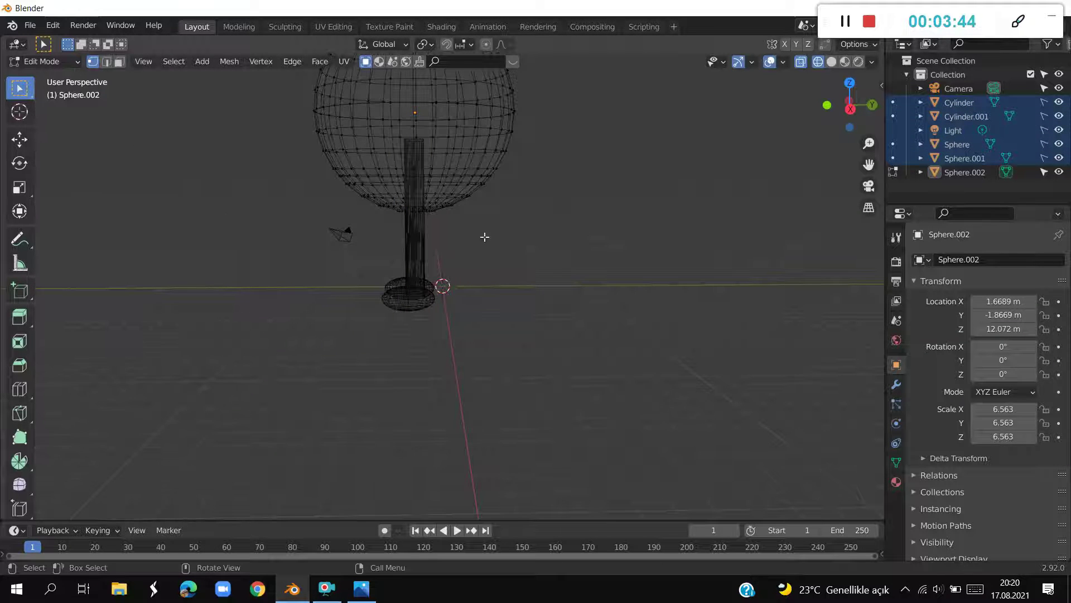
In Right Ortho view, box-select the upper vertices of the sphere
scroll(512, 239, "down", 1)
mouse_move(513, 238)
middle_mouse_down()
mouse_move(583, 232)
mouse_move(543, 237)
mouse_move(493, 218)
middle_mouse_up()
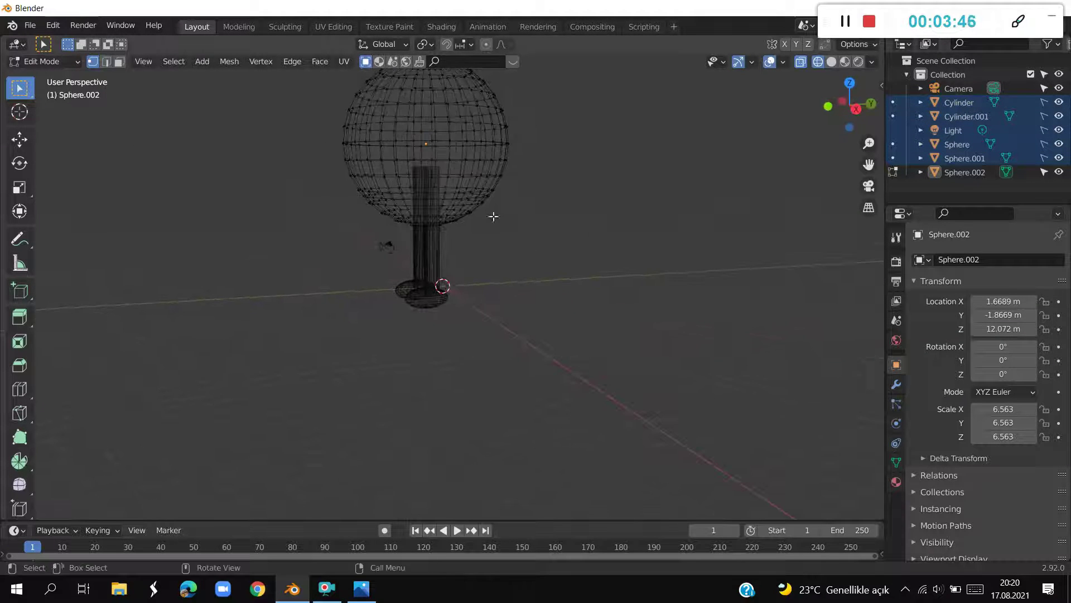
key("KP_3")
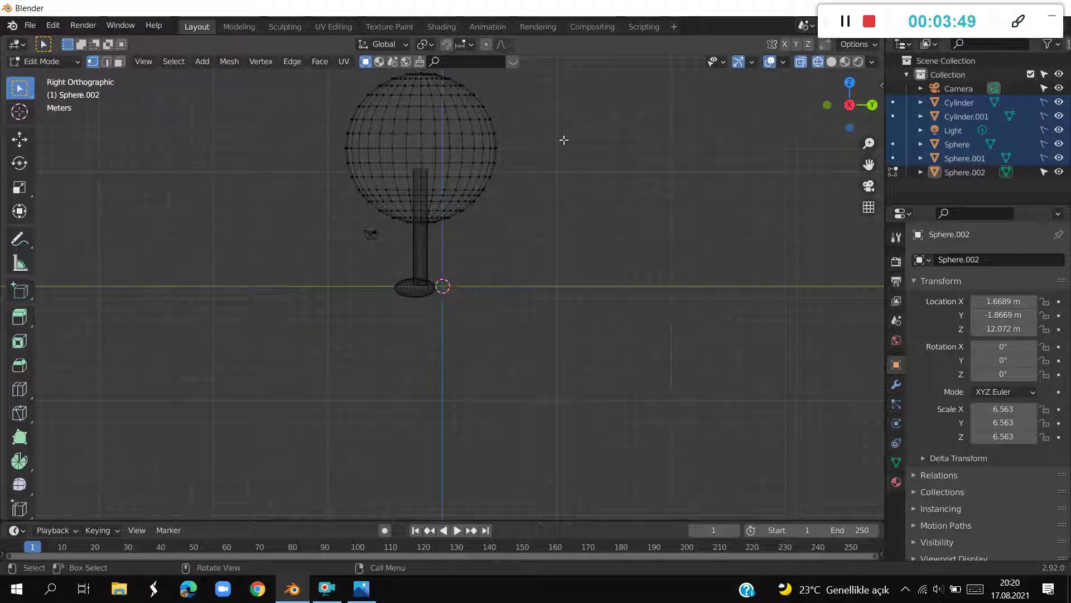
left_click_drag(352, 200, 505, 29)
left_click(513, 184)
mouse_move(528, 201)
left_mouse_down()
mouse_move(493, 201)
mouse_move(270, 74)
left_mouse_up()
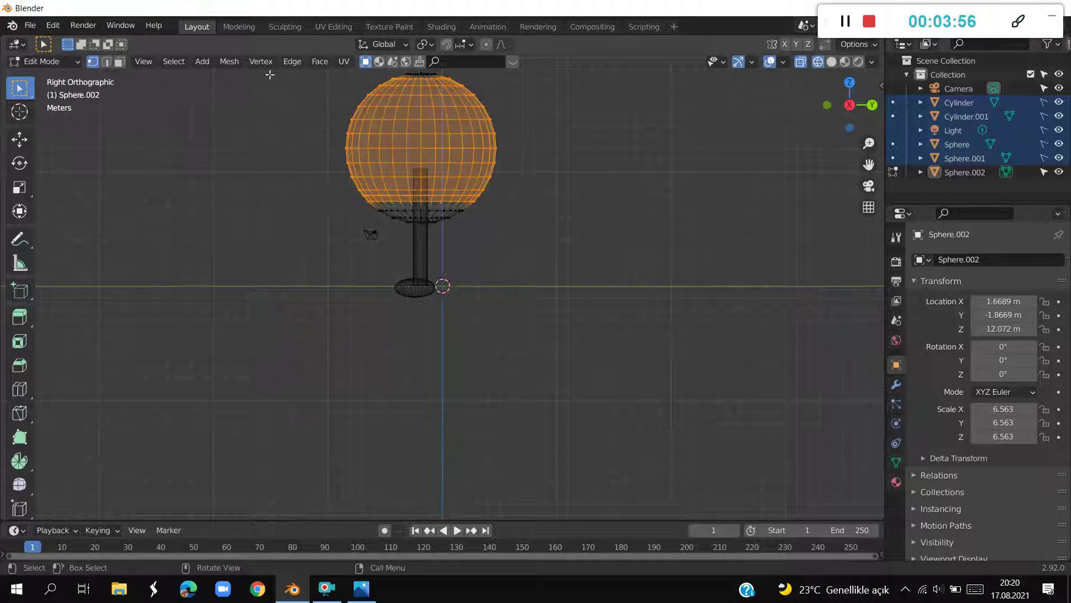
left_click(495, 233)
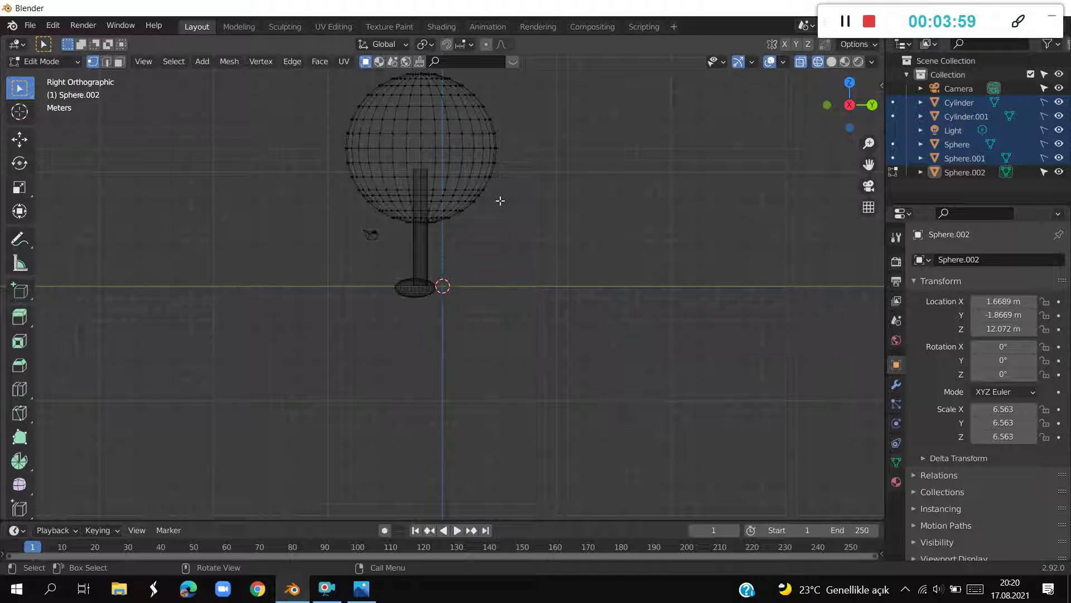
left_click_drag(499, 201, 321, 65)
Switch to solid shading and scale the selected upper vertices up slightly
mouse_move(572, 260)
middle_mouse_down()
mouse_move(711, 289)
mouse_move(772, 198)
middle_mouse_up()
key("shift+z")
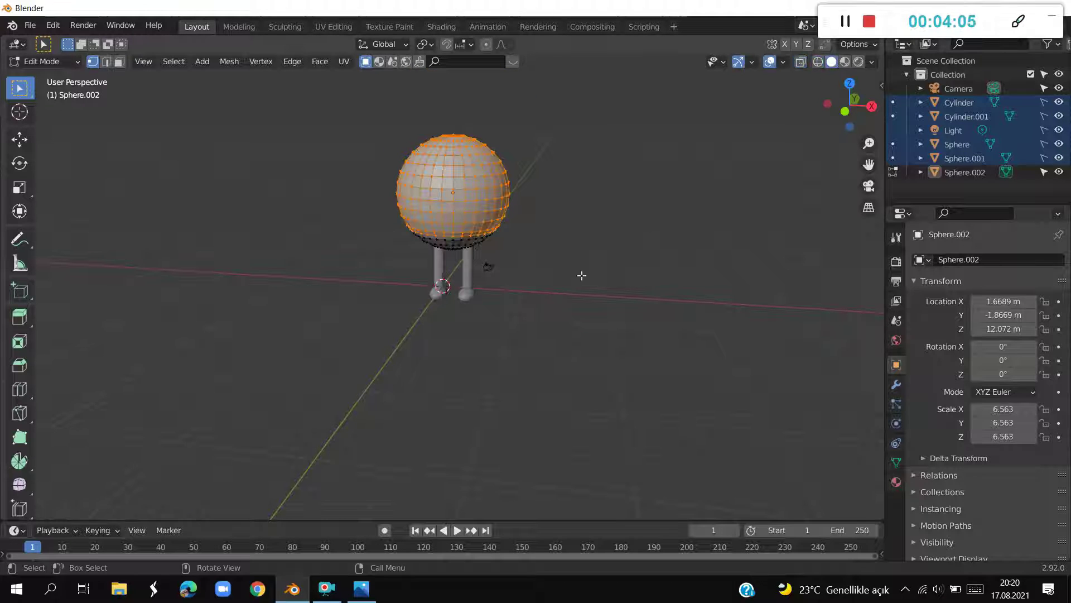
key("s")
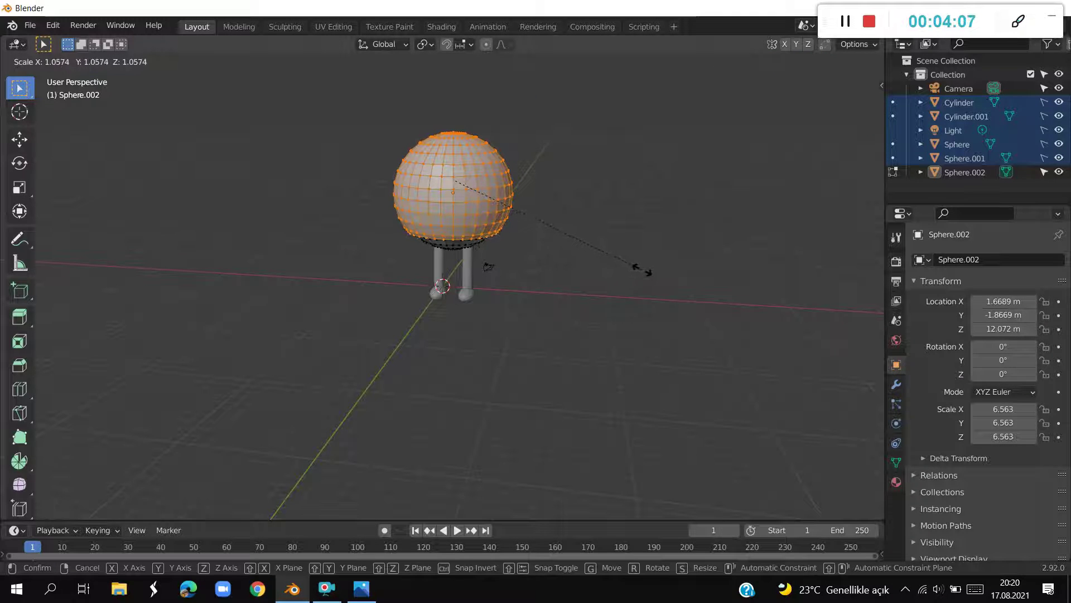
left_click(642, 270)
mouse_move(641, 266)
middle_mouse_down()
mouse_move(585, 231)
mouse_move(612, 208)
middle_mouse_up()
key("s")
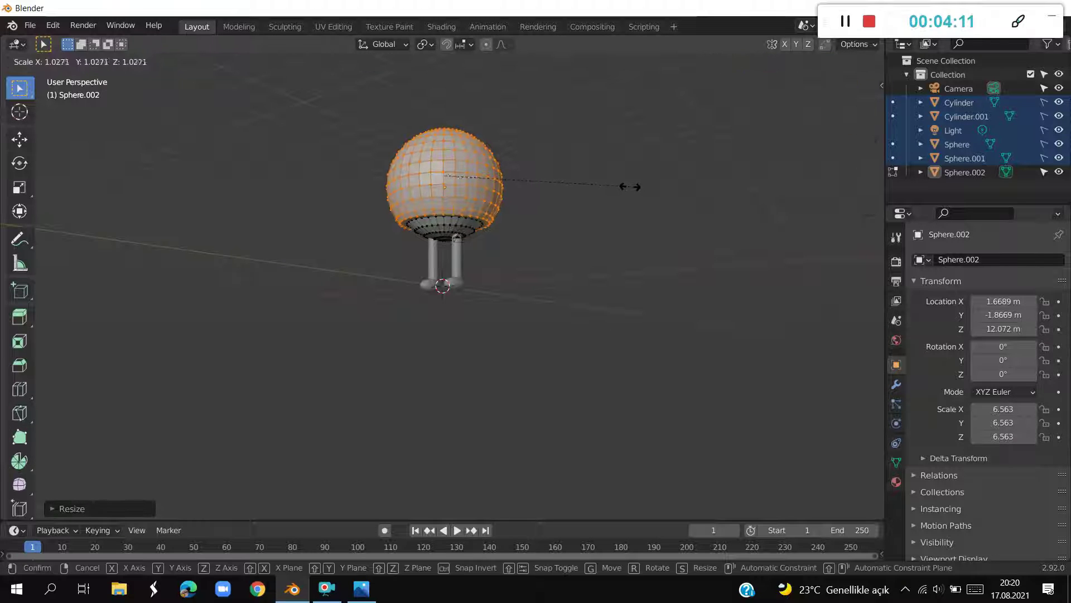
left_click(628, 187)
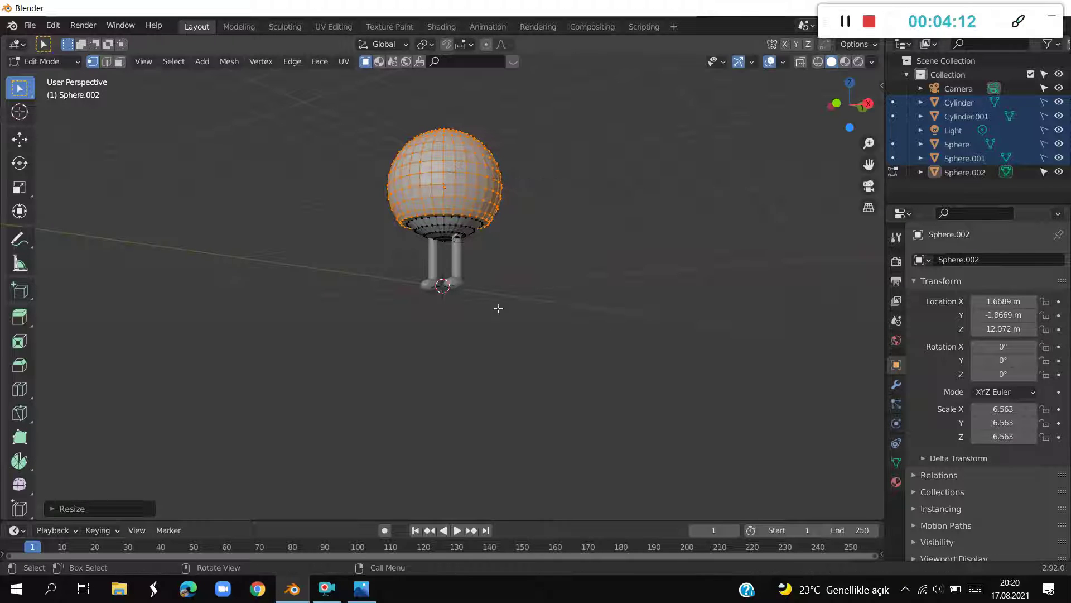
Glance at the elephant reference photo, then orbit the model
left_click(363, 597)
left_click(363, 597)
mouse_move(480, 376)
middle_mouse_down()
mouse_move(438, 412)
mouse_move(394, 404)
mouse_move(560, 407)
mouse_move(518, 331)
mouse_move(539, 368)
middle_mouse_up()
Deselect the sphere's vertices, select Sphere.002 and leave mesh editing
left_click(541, 329)
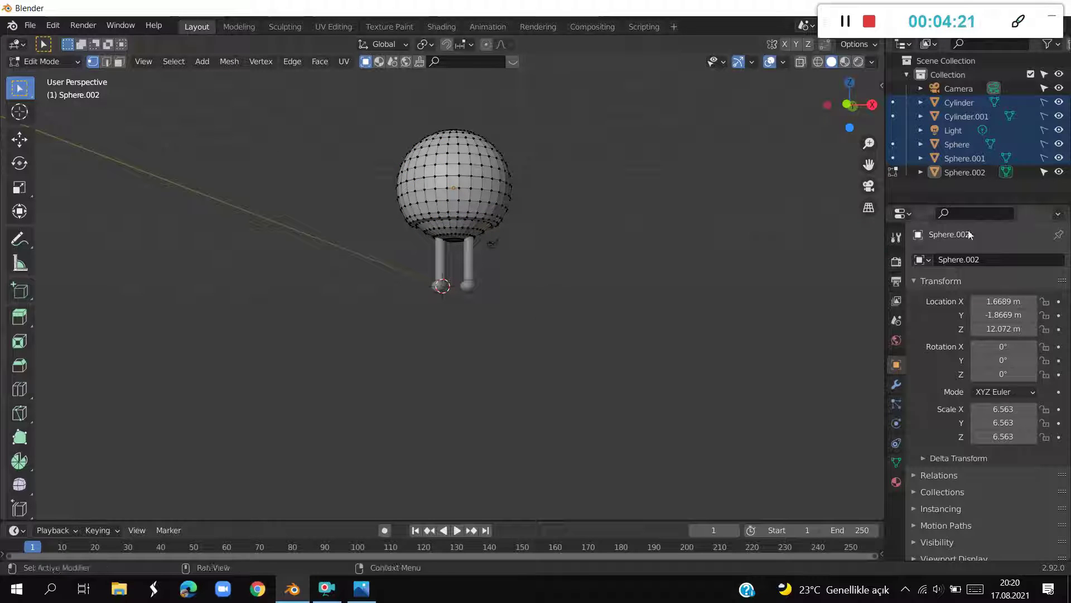
left_click(992, 172)
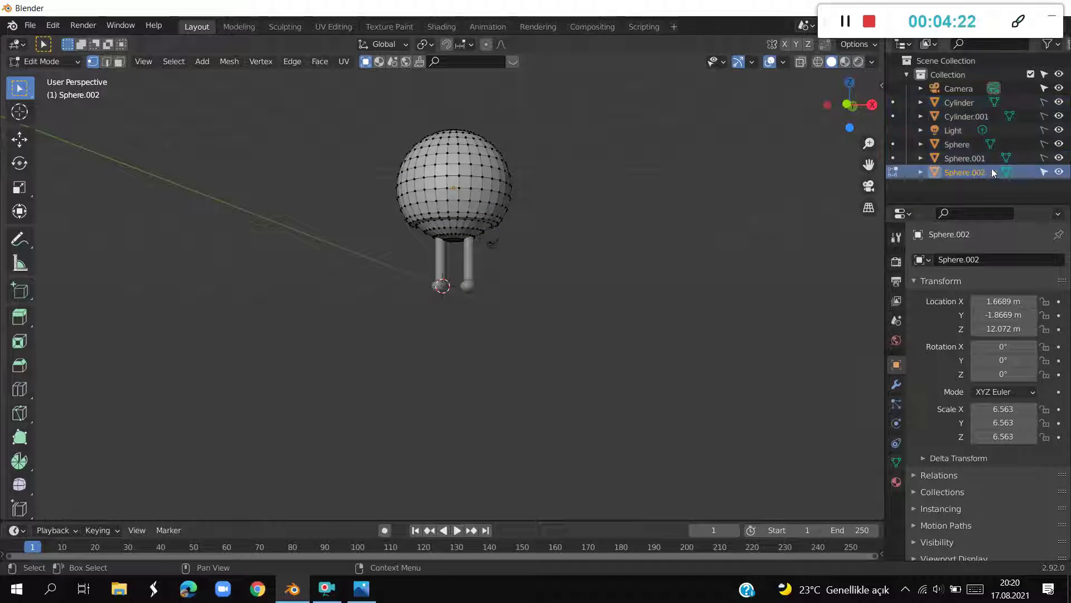
middle_click_drag(625, 234, 671, 159)
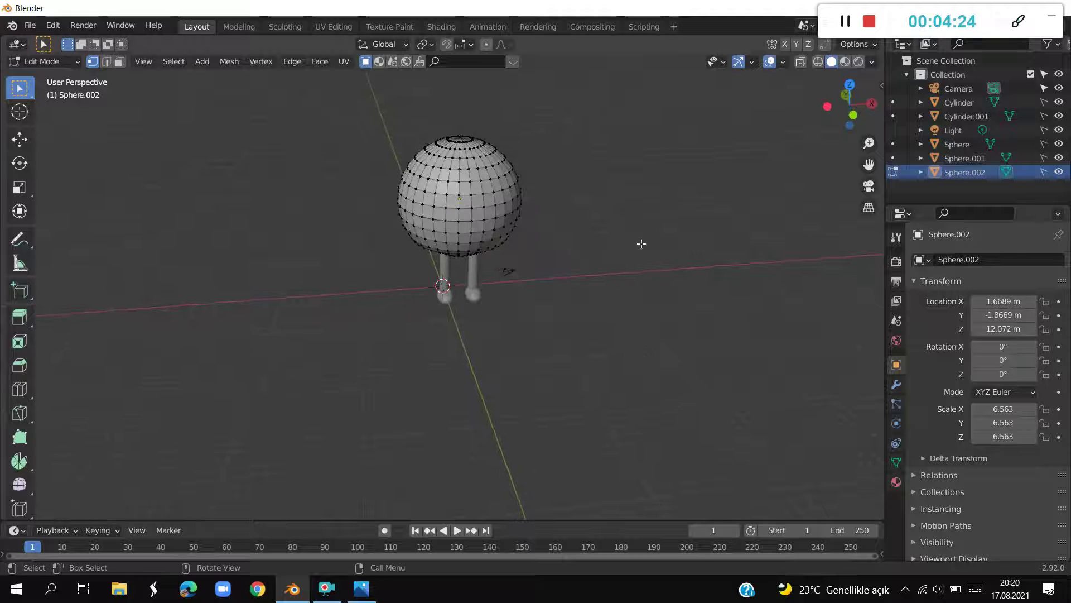
key("Tab")
Return to Object Mode and bring up the Add menu's Mesh primitives list
key("Tab")
left_click_drag(493, 180, 518, 214)
left_click(642, 239)
scroll(642, 238, "down", 2)
scroll(640, 251, "down", 2)
mouse_move(639, 254)
middle_mouse_down()
mouse_move(582, 313)
mouse_move(599, 330)
middle_mouse_up()
scroll(600, 330, "up", 2)
key("shift+a")
key("Tab")
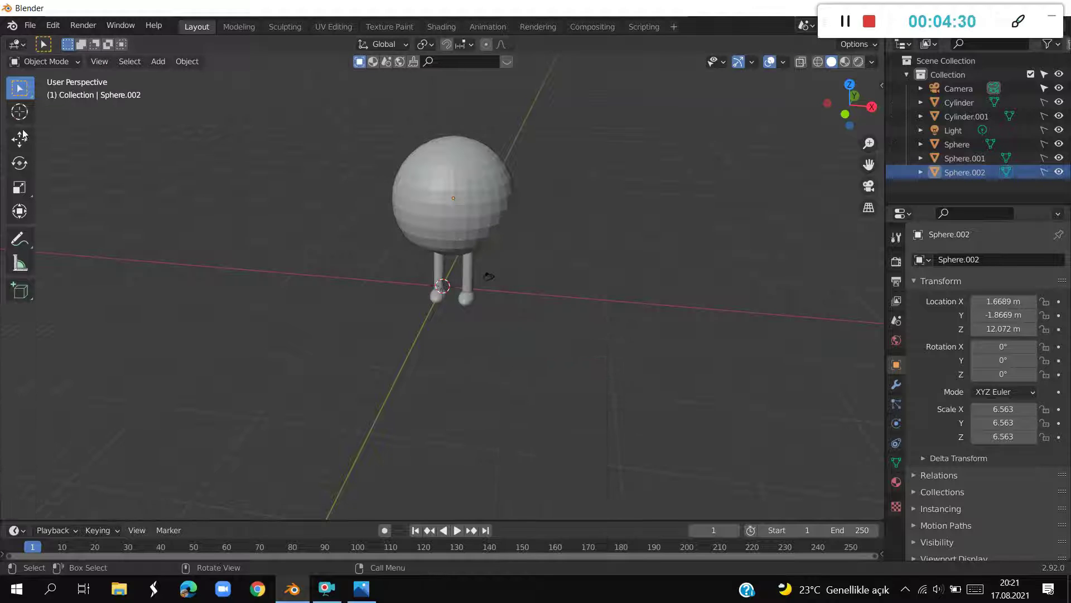
key("shift+a")
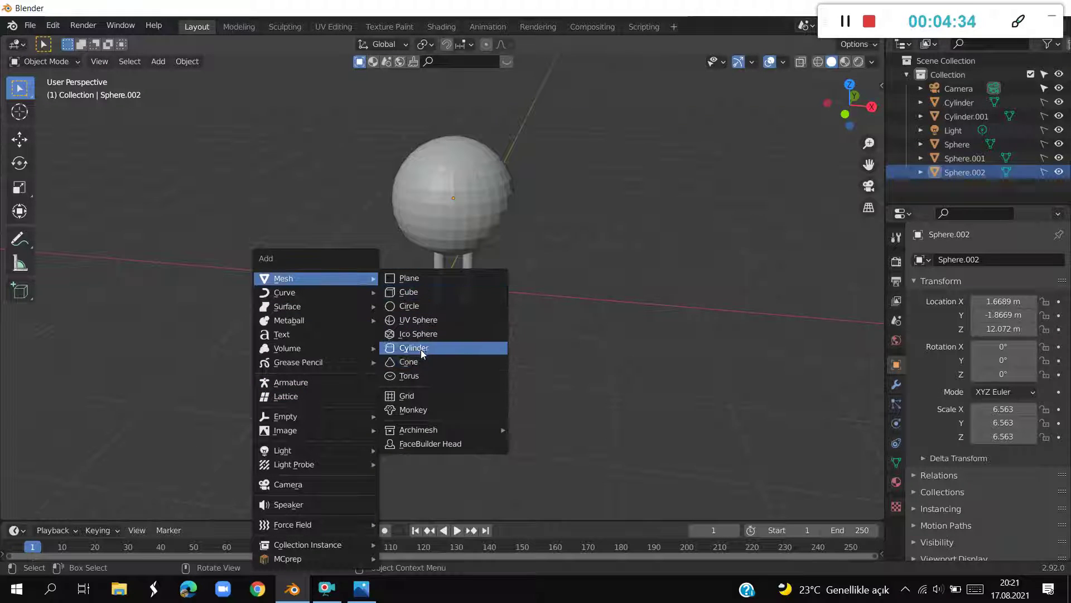
left_click(440, 347)
middle_click_drag(449, 366, 467, 373)
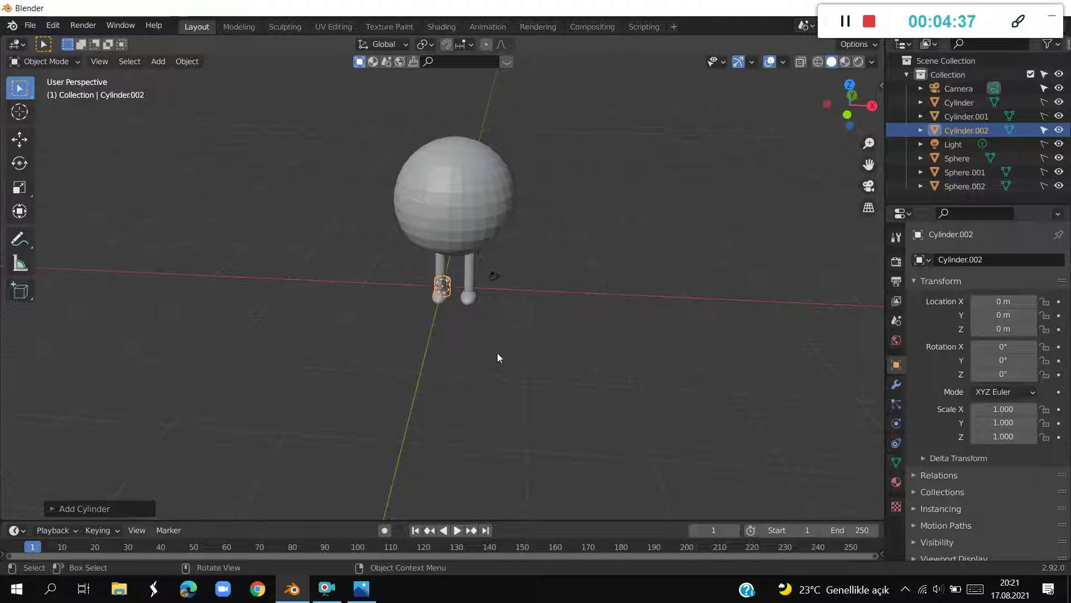
left_click(849, 114)
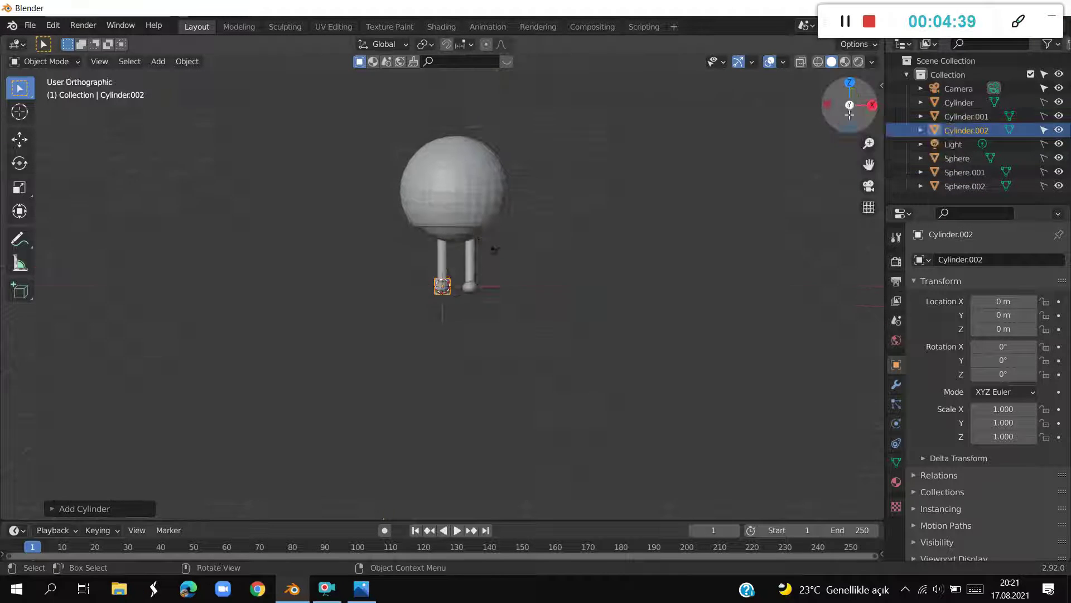
key("g")
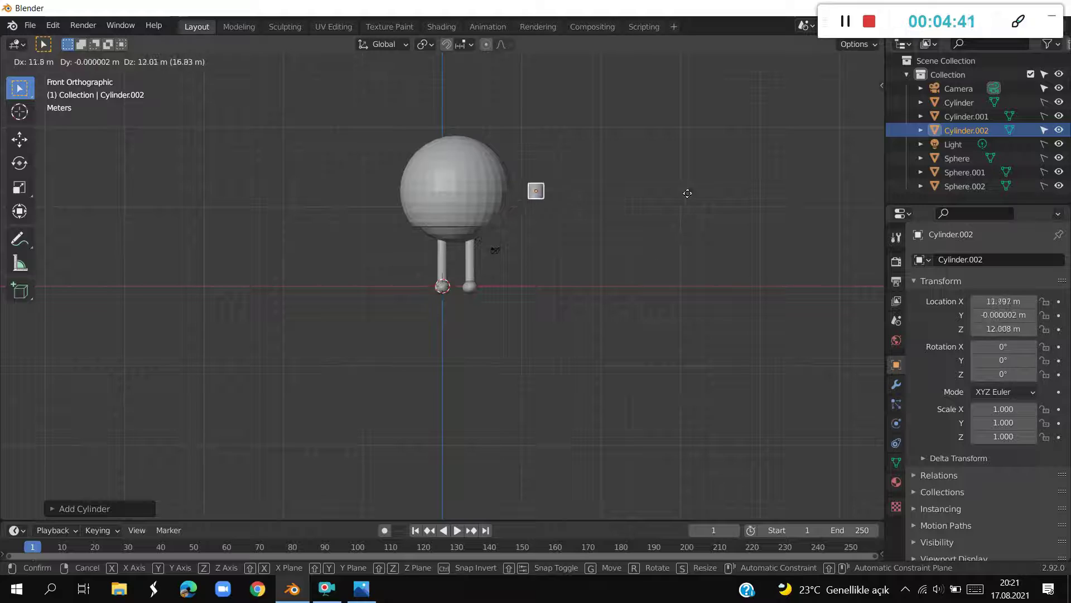
left_click(697, 192)
key("r")
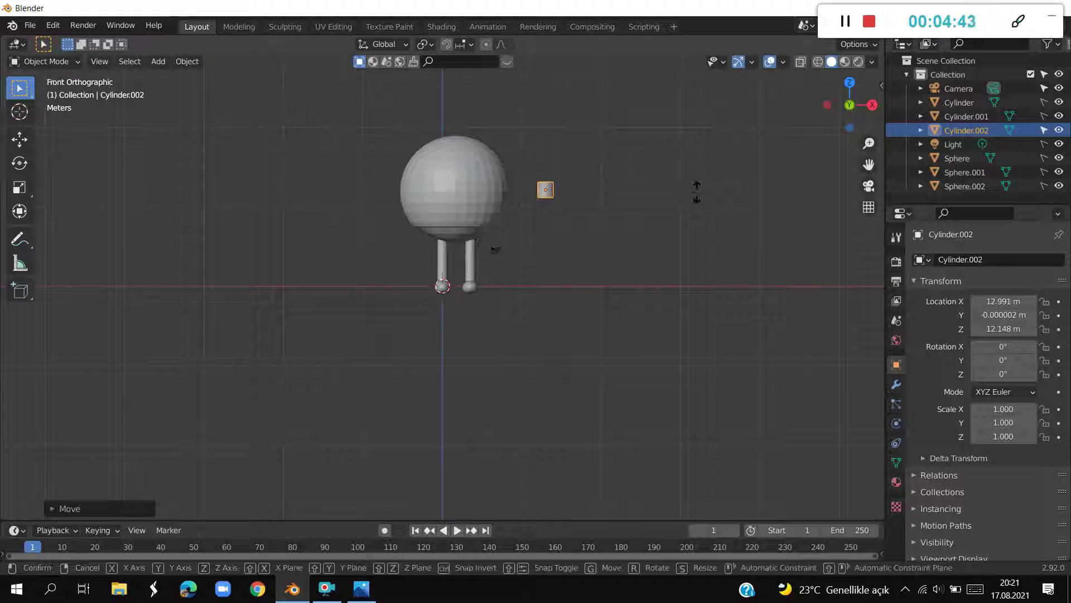
key("y")
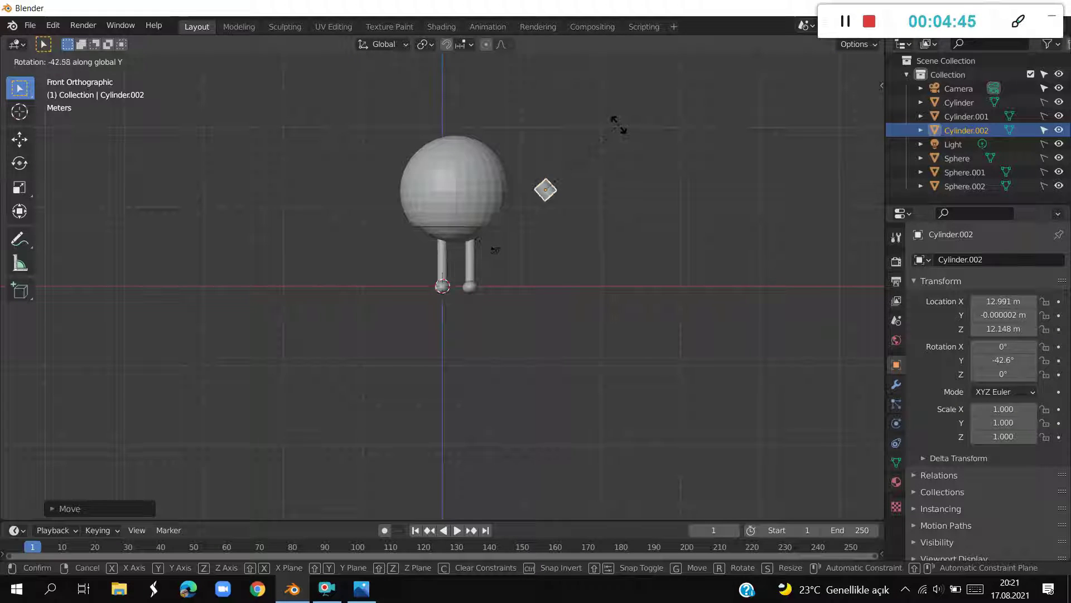
left_click(618, 123)
key("Delete")
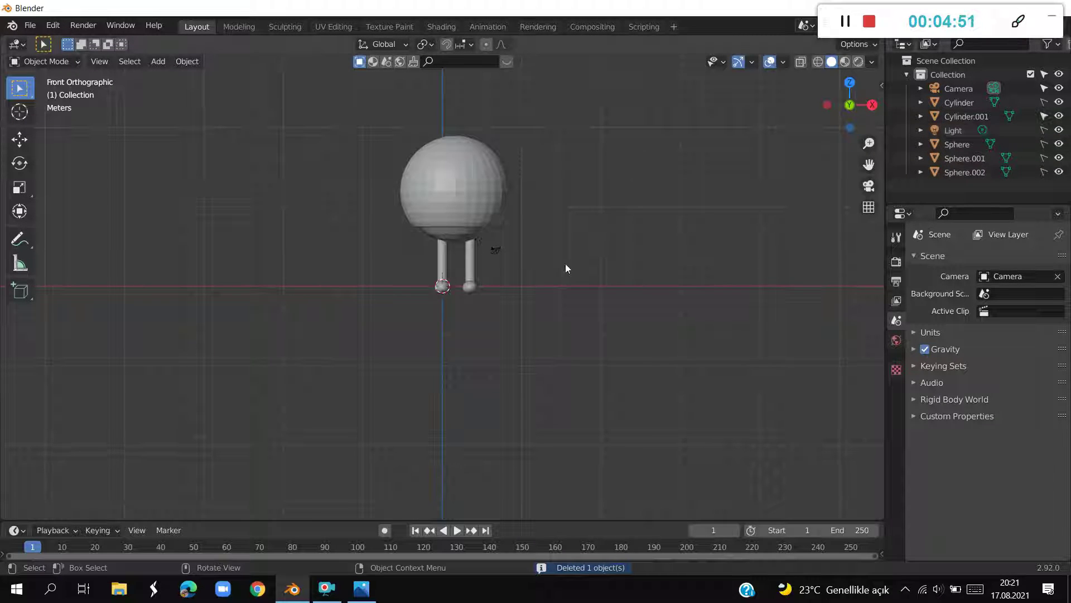
Duplicate the right leg cylinder and tilt the copy -47.2° around the Y axis
left_click(470, 263)
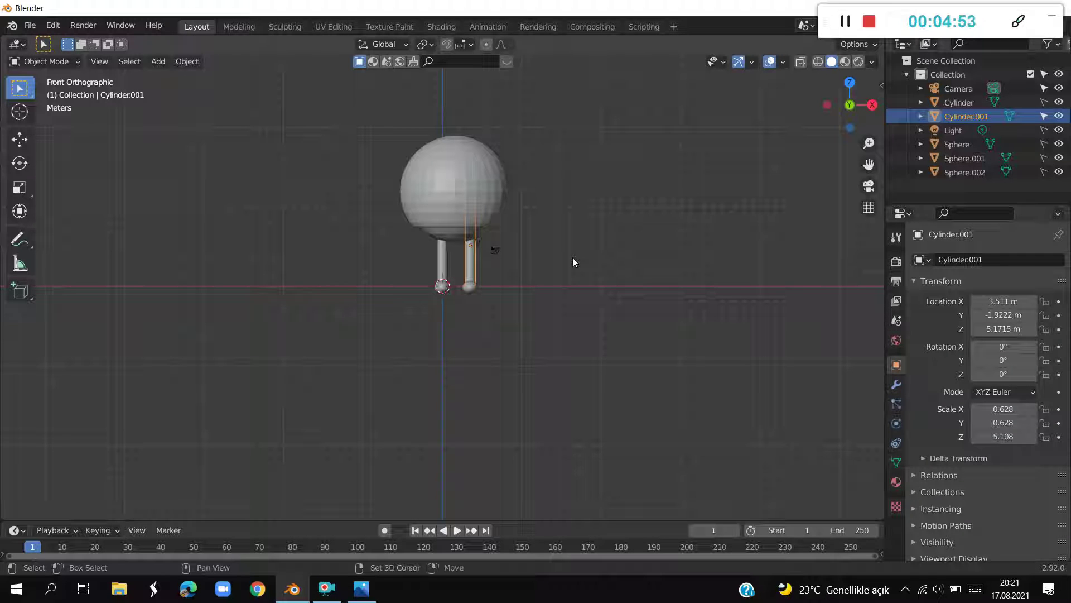
key("shift+d")
left_click(671, 221)
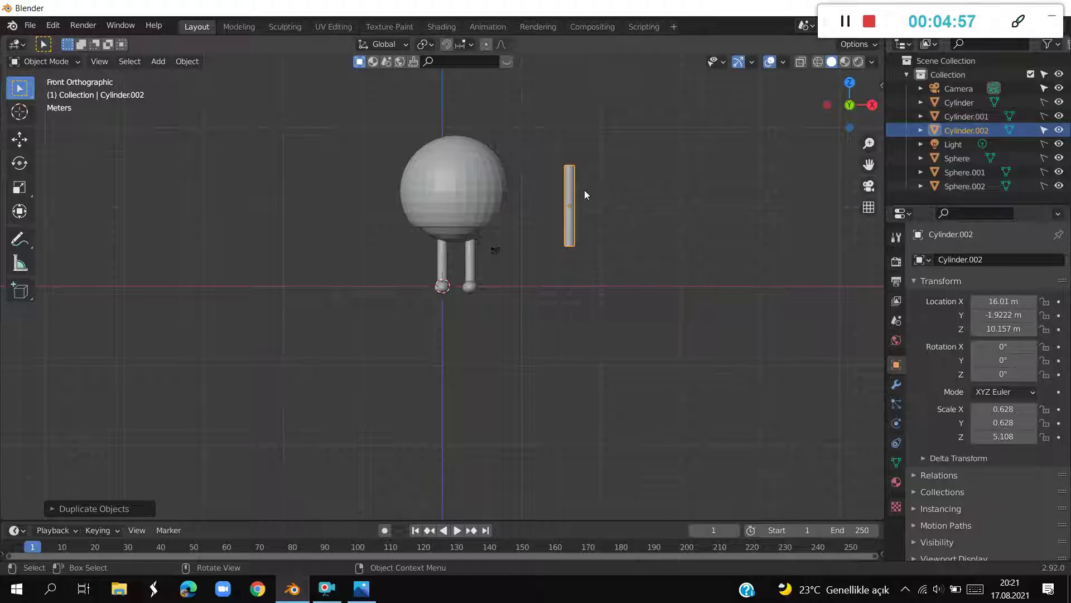
key("r")
key("y")
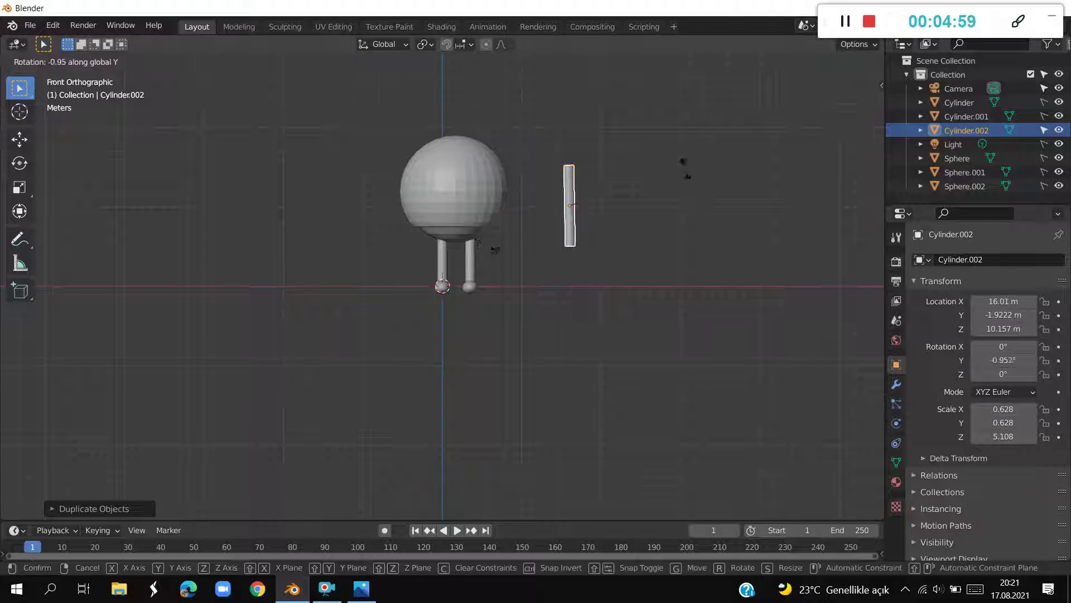
left_click(605, 136)
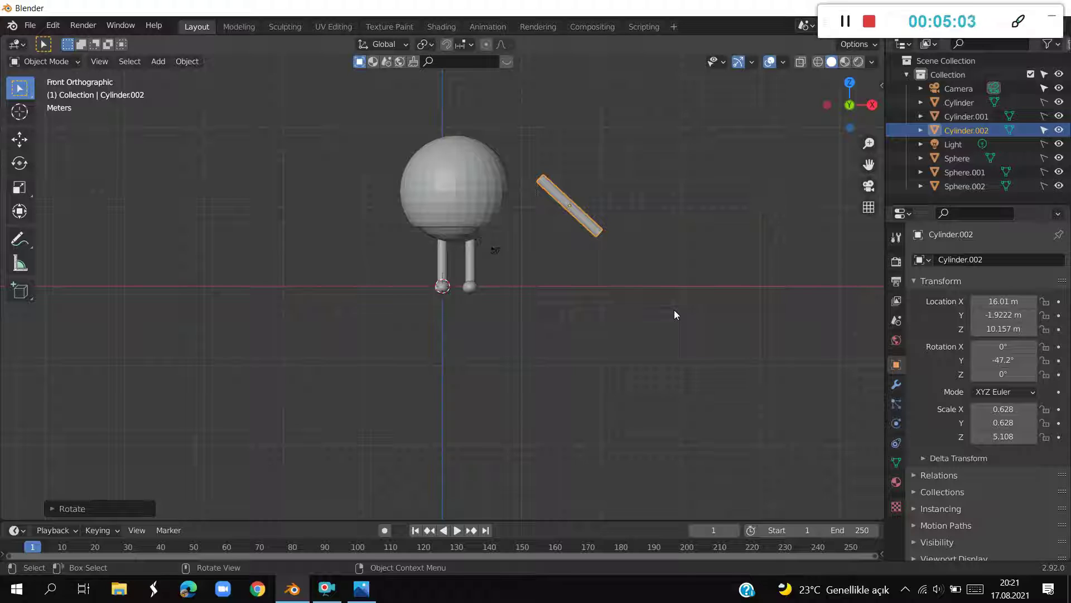
Slim the tilted copy along X and place it against the body's side
key("s")
key("x")
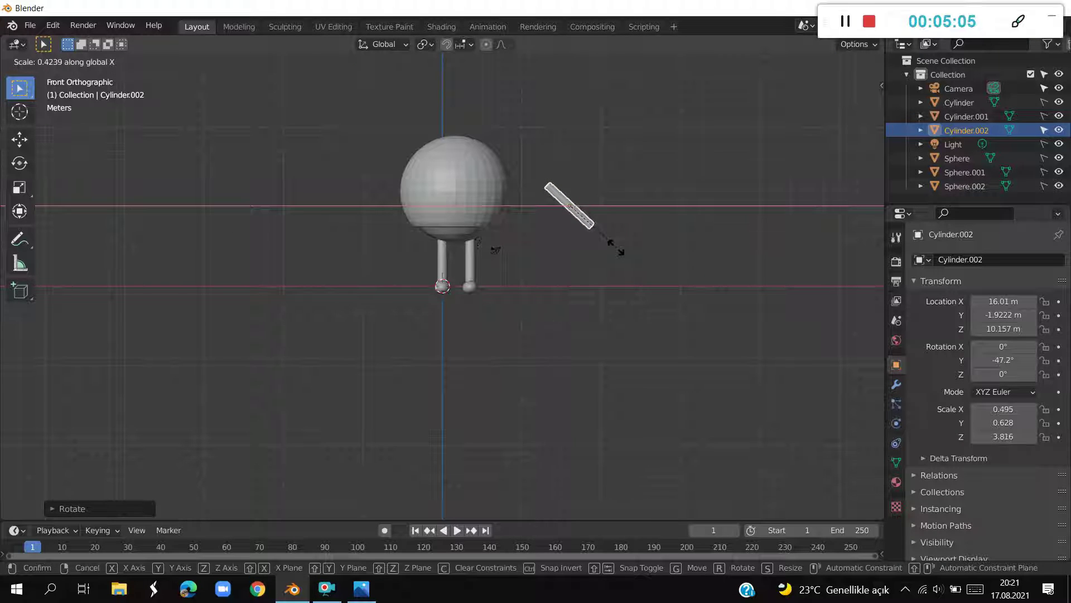
left_click(621, 247)
key("g")
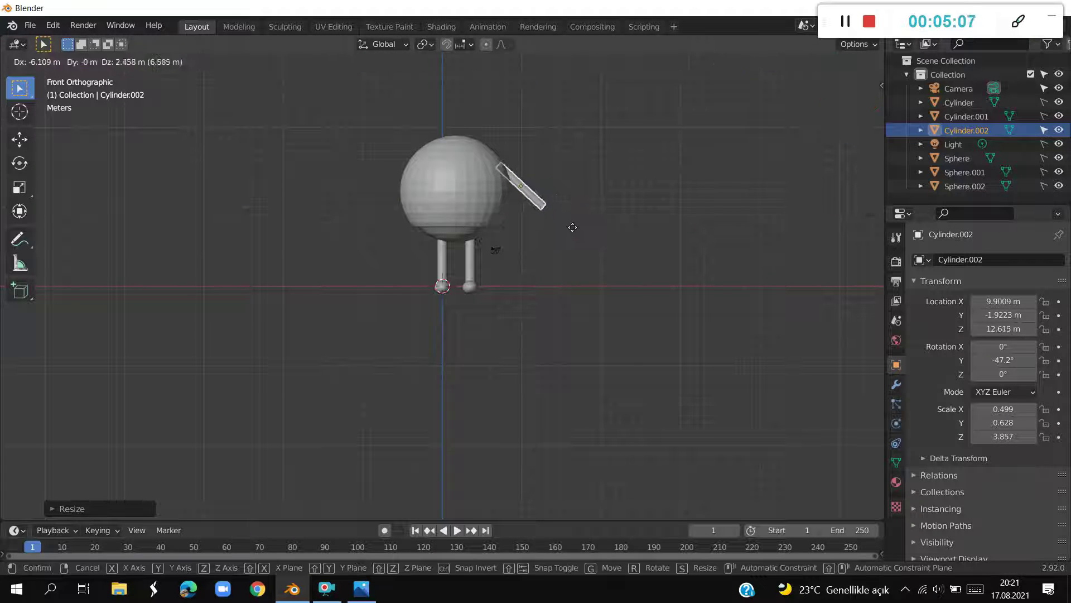
left_click(568, 225)
mouse_move(568, 226)
middle_mouse_down()
mouse_move(581, 243)
mouse_move(474, 292)
mouse_move(427, 292)
mouse_move(487, 301)
middle_mouse_up()
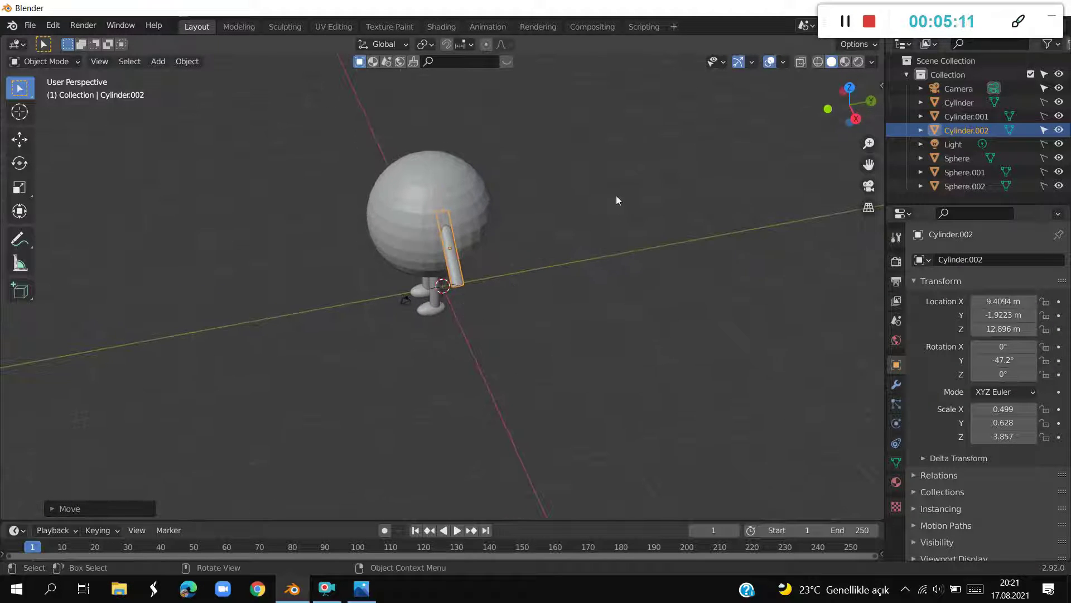
Enlarge the arm slightly to 0.567 × 0.713 × 4.383 and deselect it
key("s")
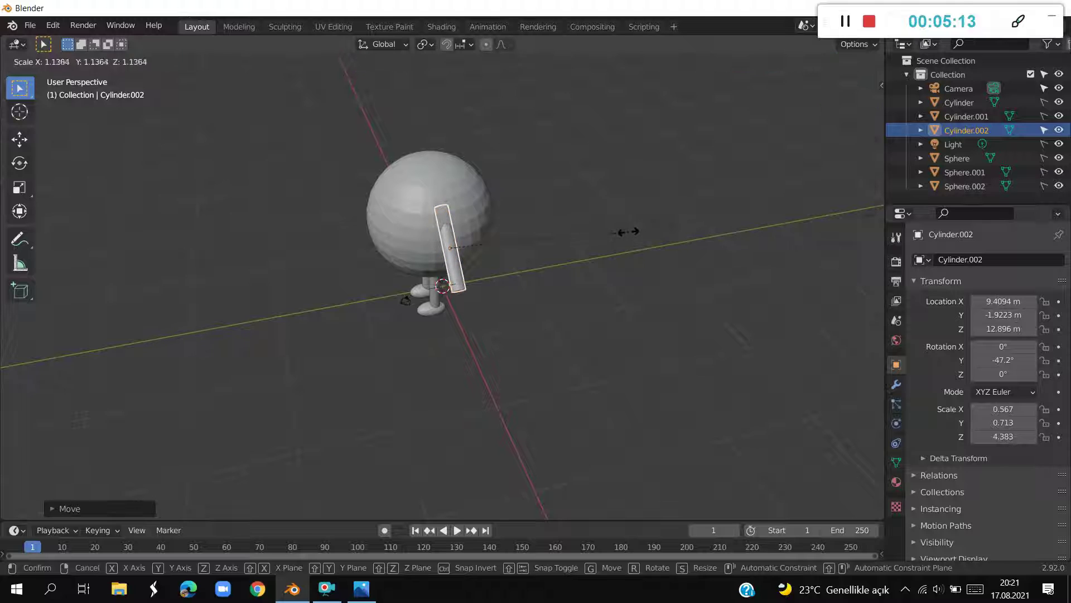
left_click(572, 324)
mouse_move(571, 323)
middle_mouse_down()
mouse_move(722, 258)
mouse_move(687, 266)
mouse_move(690, 295)
mouse_move(626, 267)
mouse_move(581, 278)
middle_mouse_up()
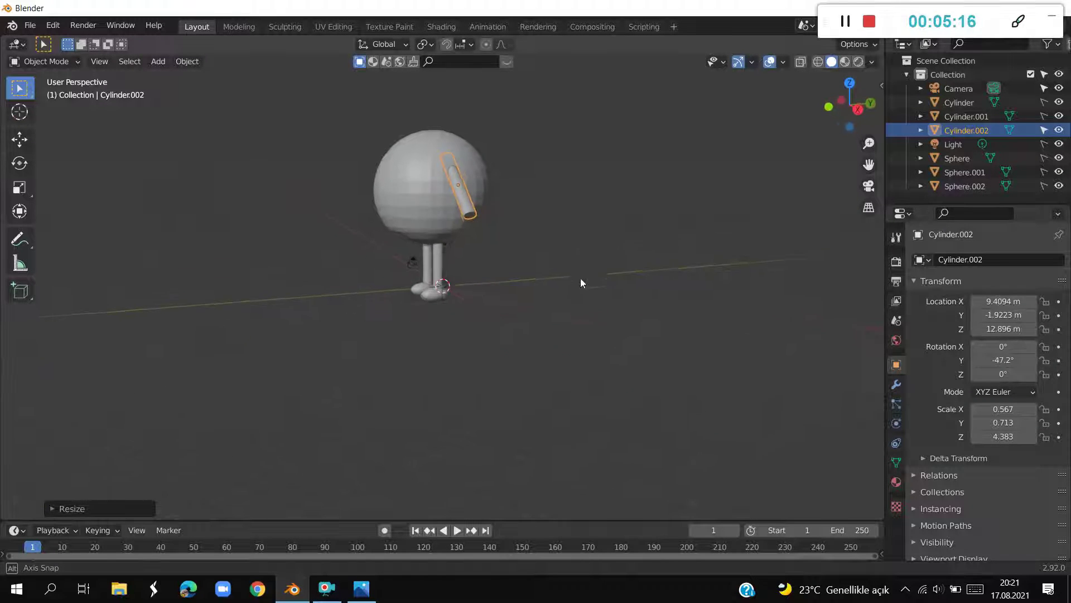
left_click(586, 301)
middle_click_drag(592, 322, 693, 333)
Edit Cylinder.002's mesh in front orthographic view and add one vertex beside the figure
key("Tab")
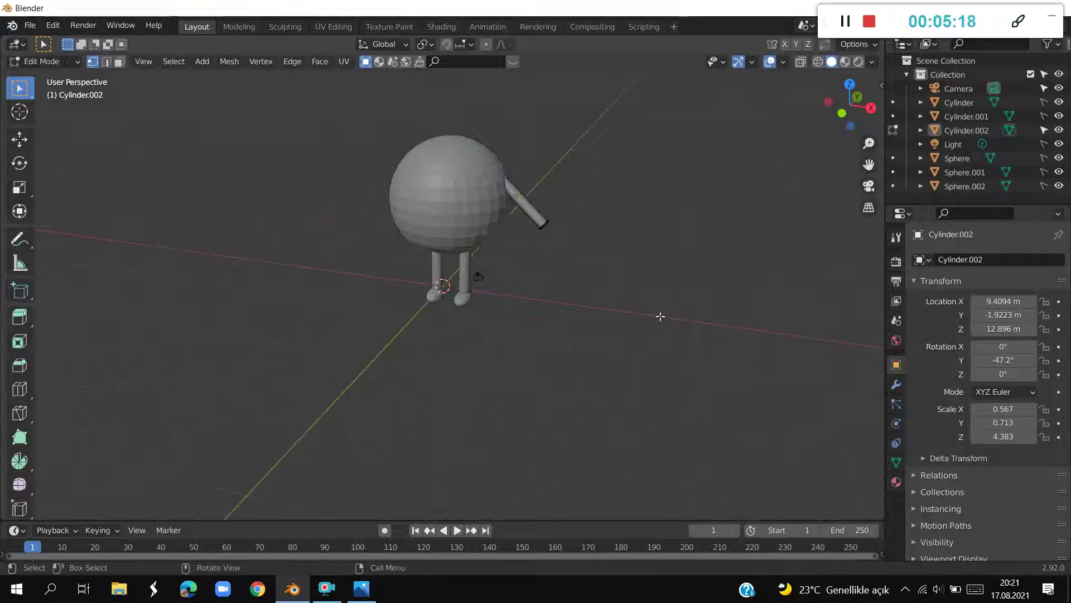
scroll(591, 337, "down", 3)
mouse_move(591, 340)
middle_mouse_down()
mouse_move(645, 311)
mouse_move(622, 282)
middle_mouse_up()
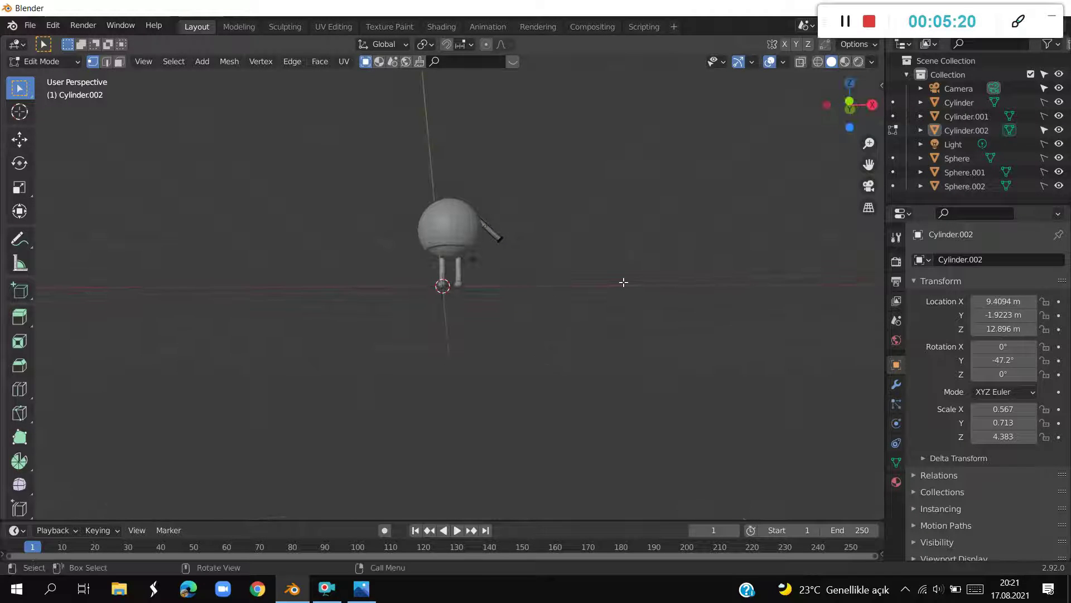
key("KP_1")
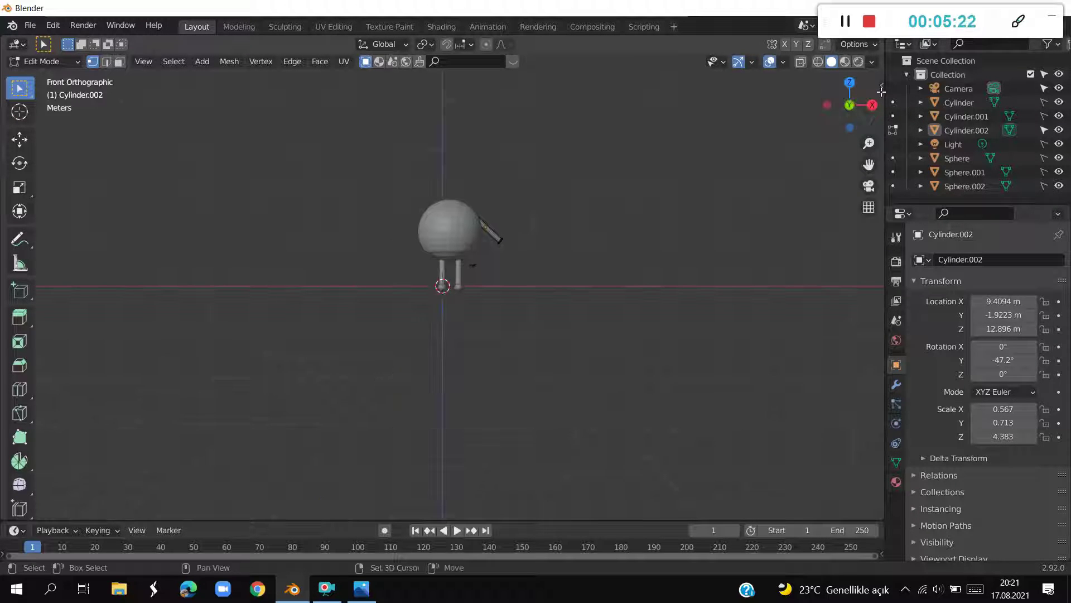
middle_click_drag(630, 320, 510, 318, "shift")
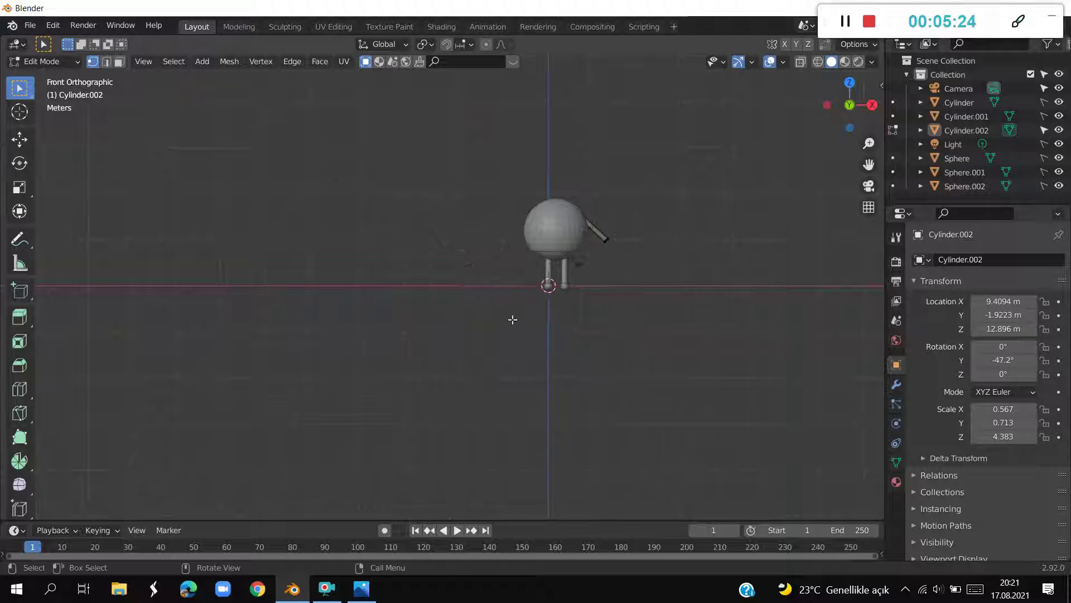
scroll(455, 320, "up", 4)
right_click(436, 283, "ctrl")
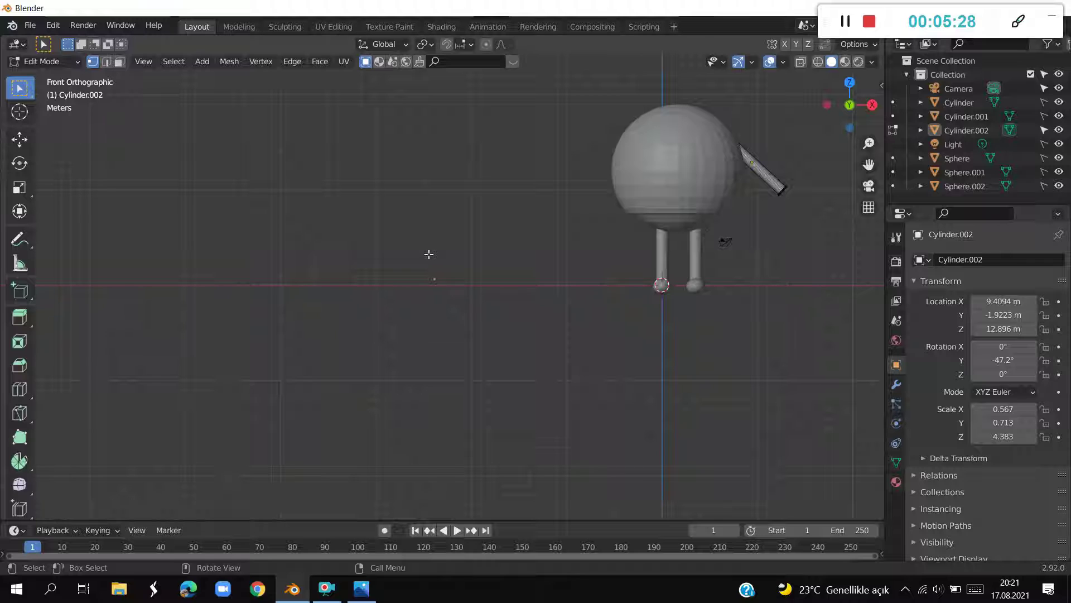
scroll(452, 315, "up", 5)
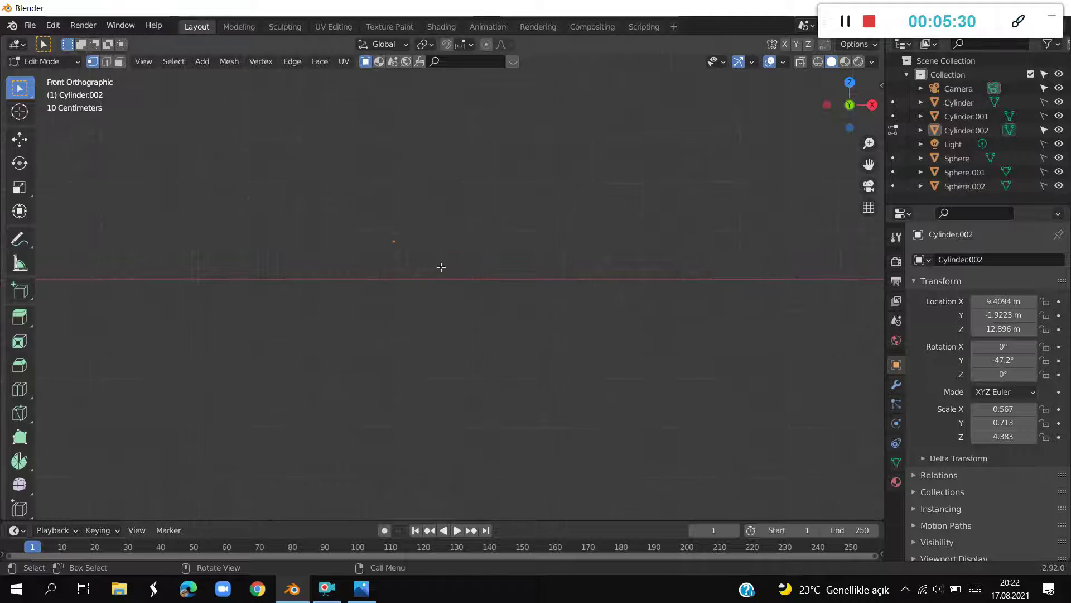
Extrude the first five vertices of the wavy line from the new point
key("g")
left_click(413, 223)
key("e")
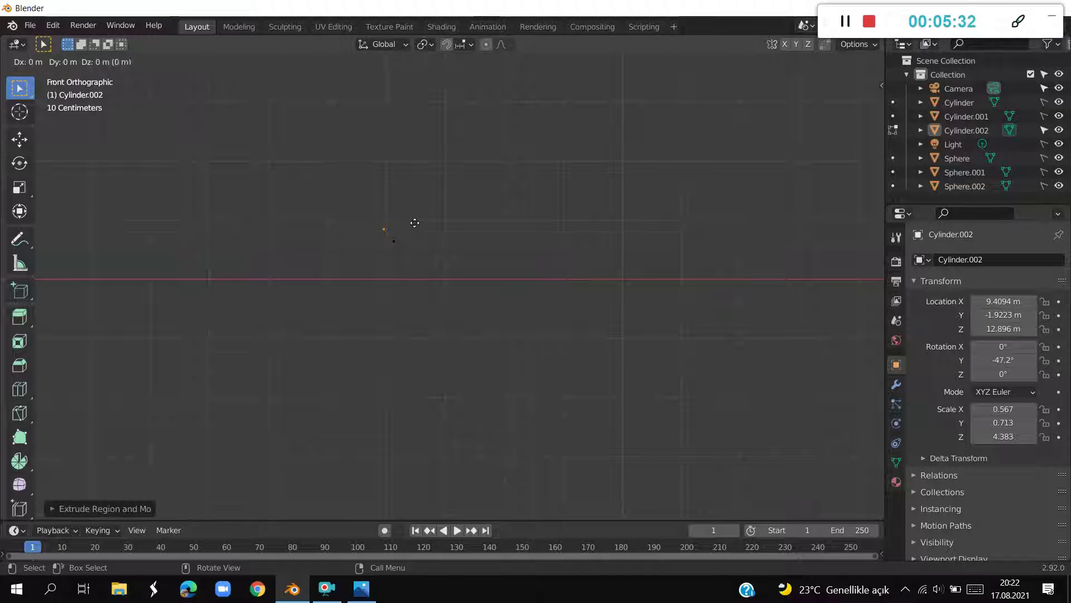
left_click(415, 218)
key("e")
left_click(416, 213)
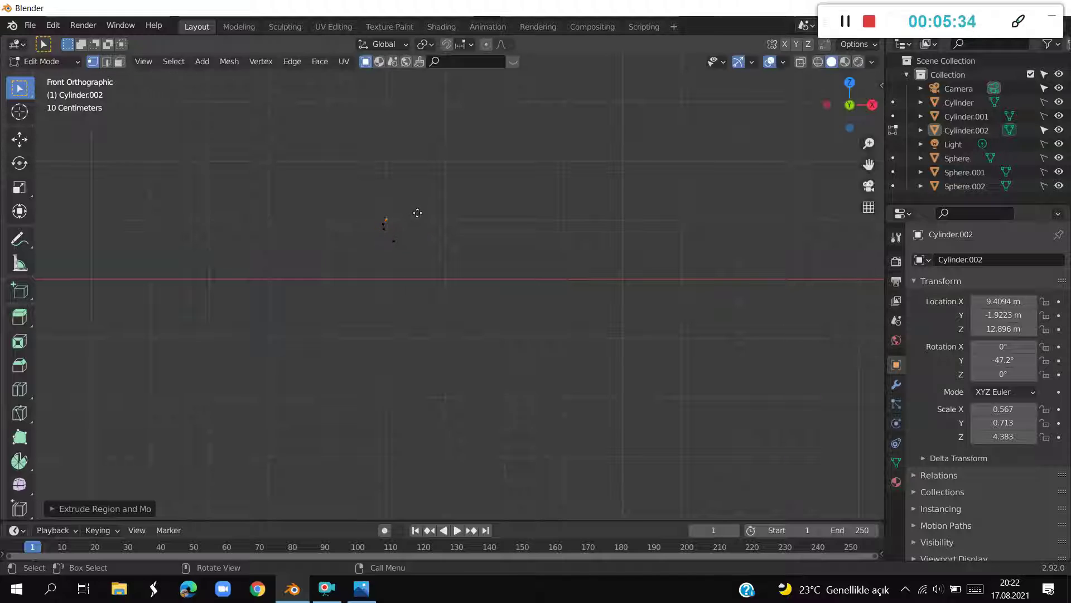
key("e")
left_click(427, 221)
key("e")
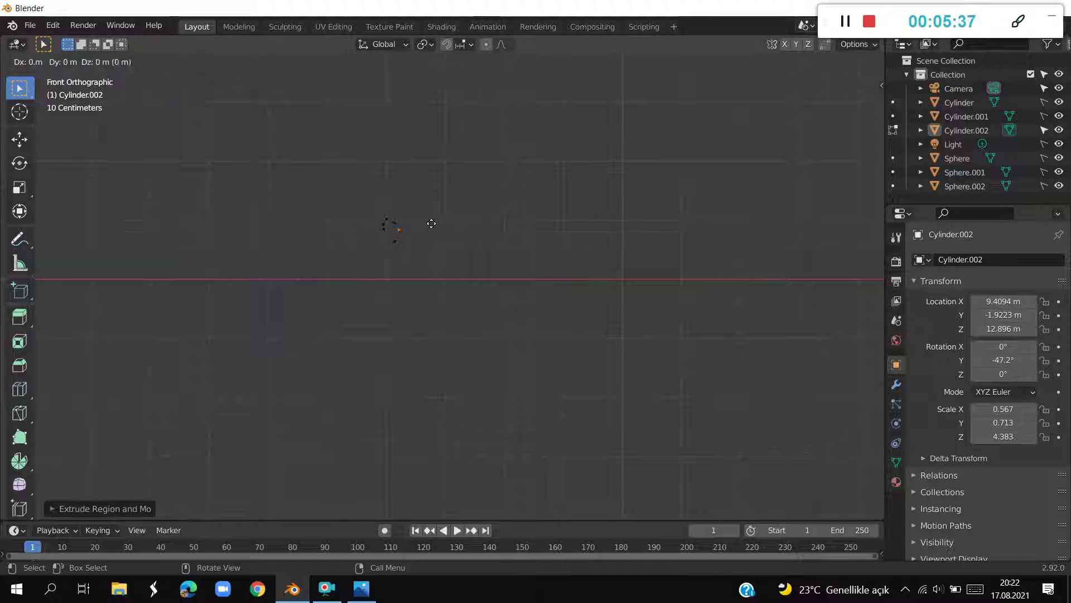
left_click(431, 226)
Extrude six more vertices, bending the line into an S-shaped curl
key("e")
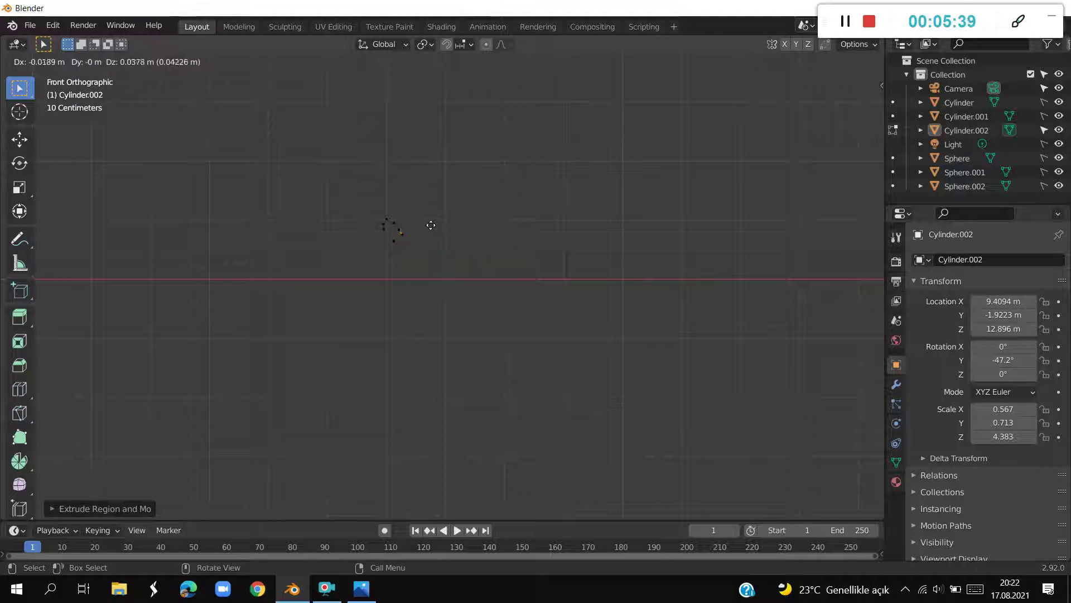
left_click(432, 218)
key("e")
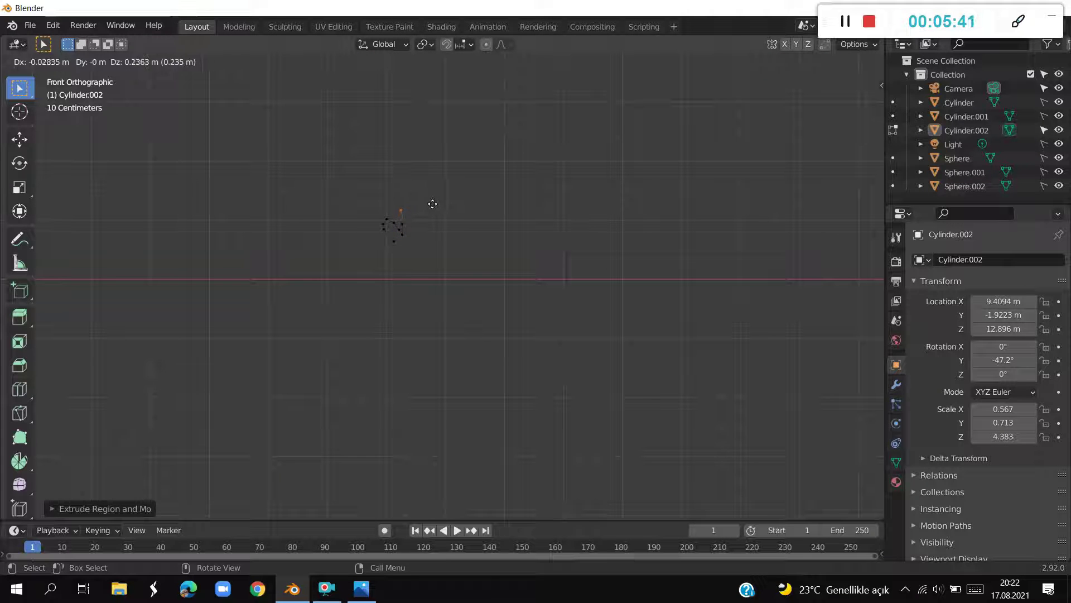
left_click(432, 205)
key("e")
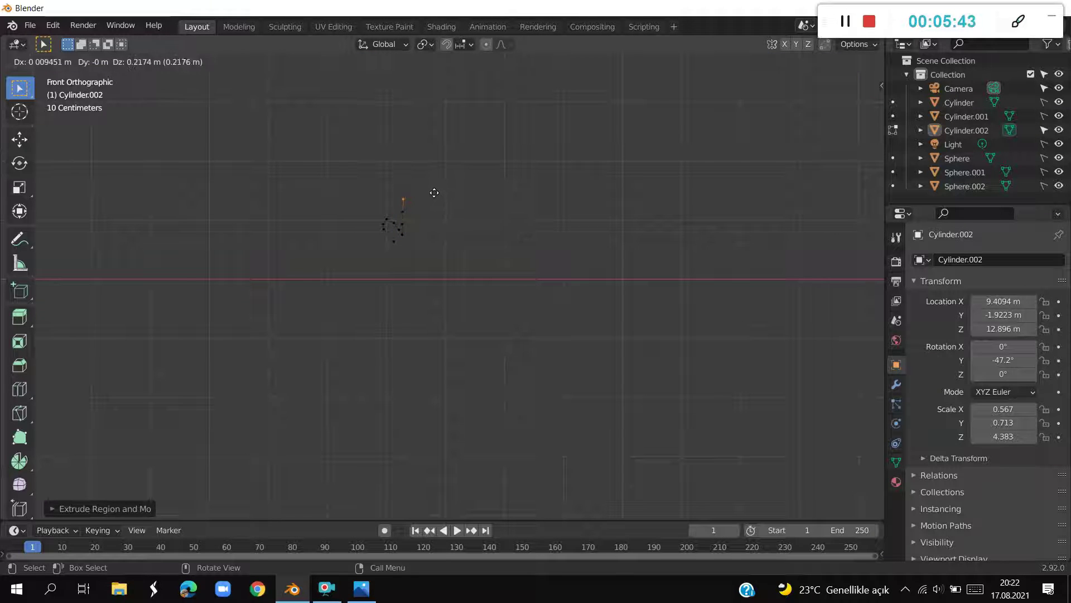
left_click(436, 195)
key("e")
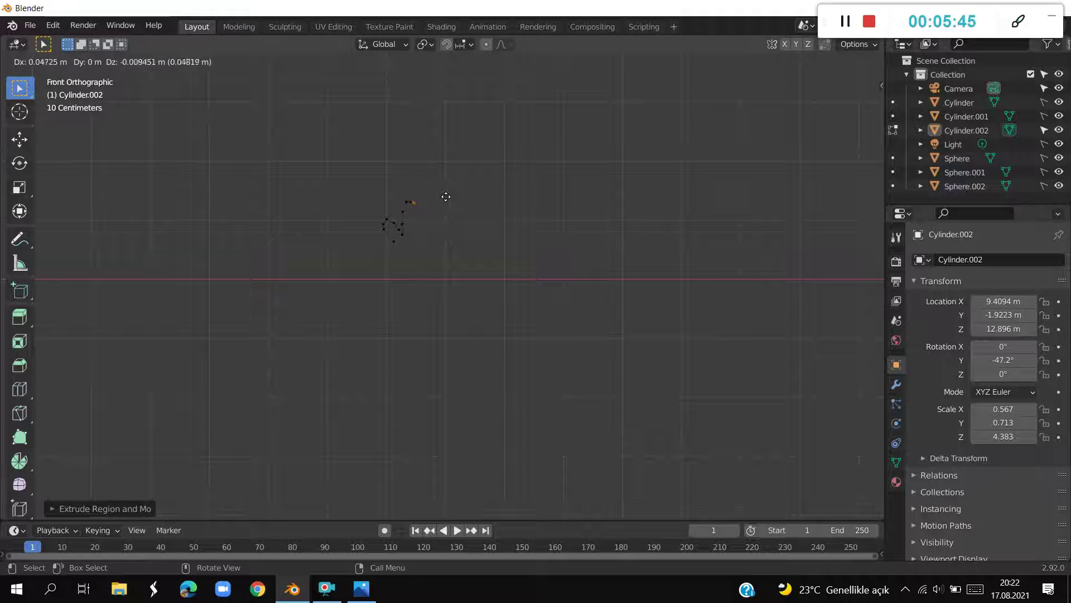
left_click(445, 197)
key("e")
left_click(447, 204)
key("e")
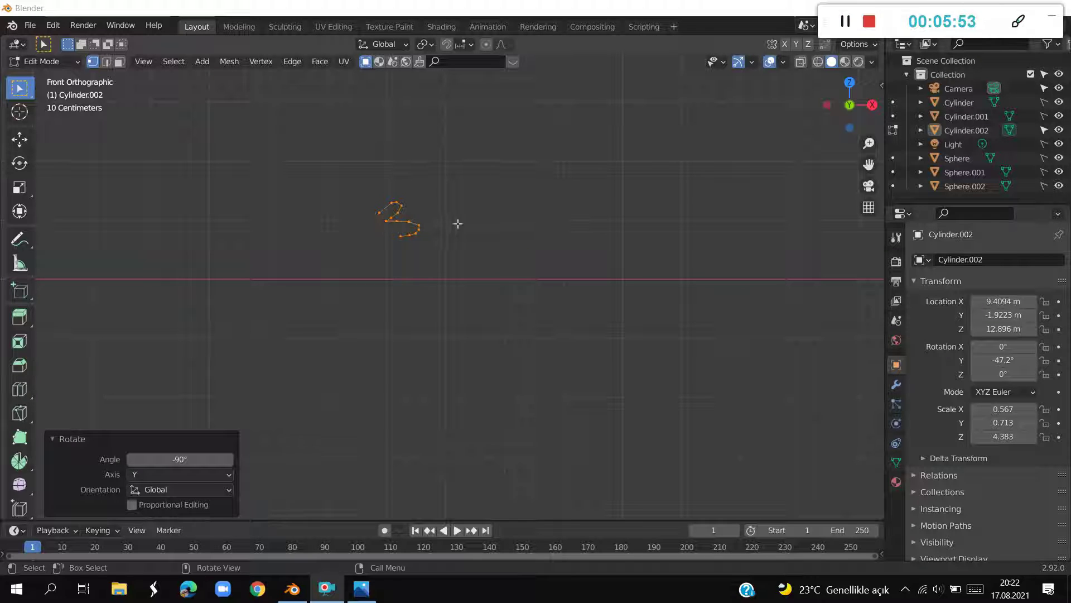
Extend the line from its end vertex with six zigzag vertices heading downward
left_click(401, 234)
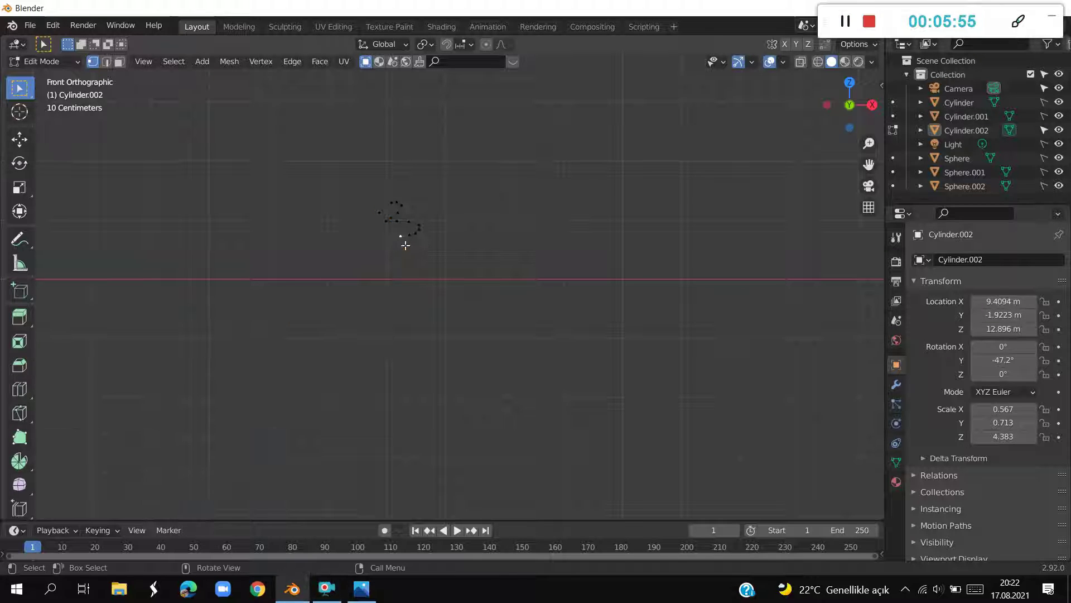
key("g")
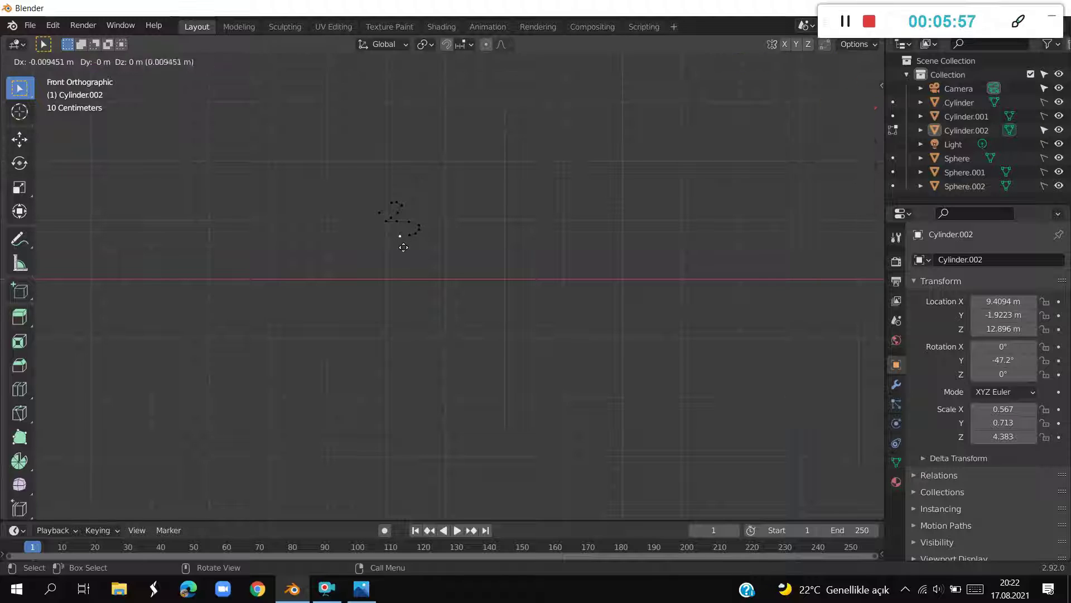
left_click(404, 251)
key("e")
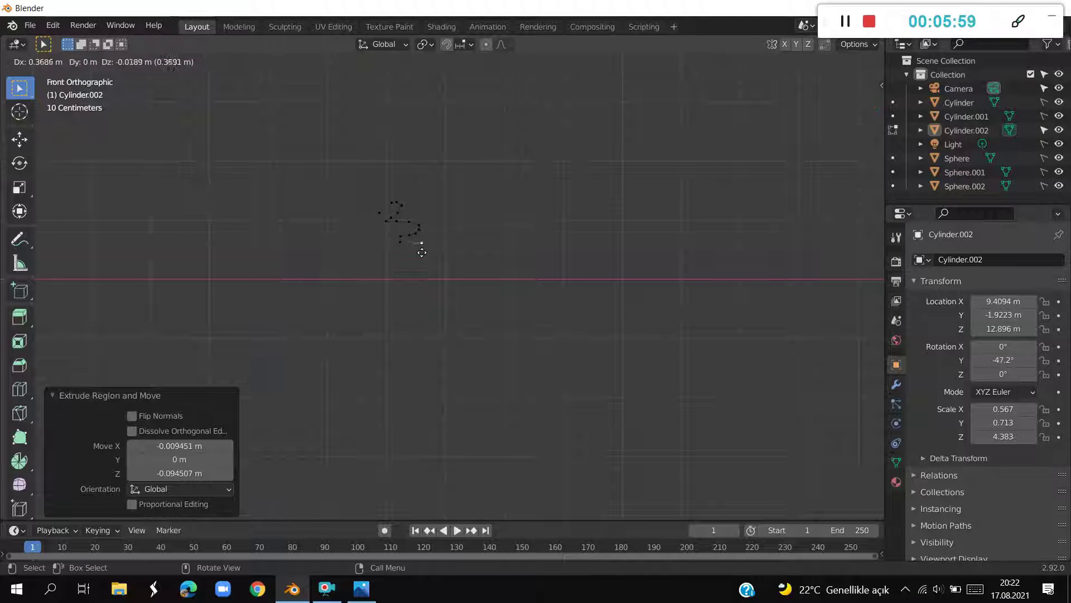
left_click(421, 251)
key("e")
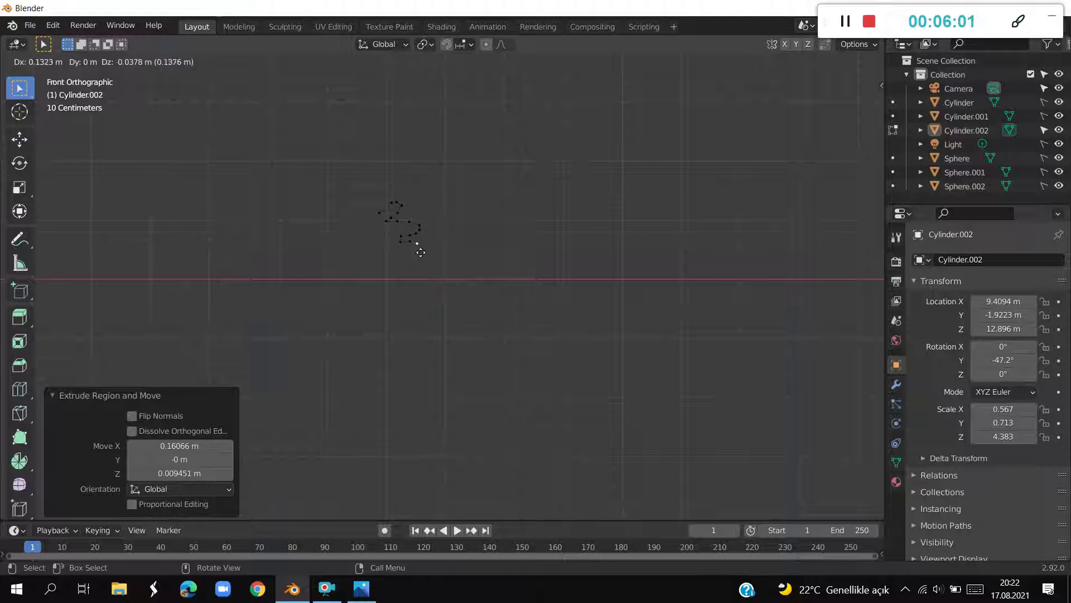
left_click(419, 252)
key("e")
left_click(425, 258)
key("e")
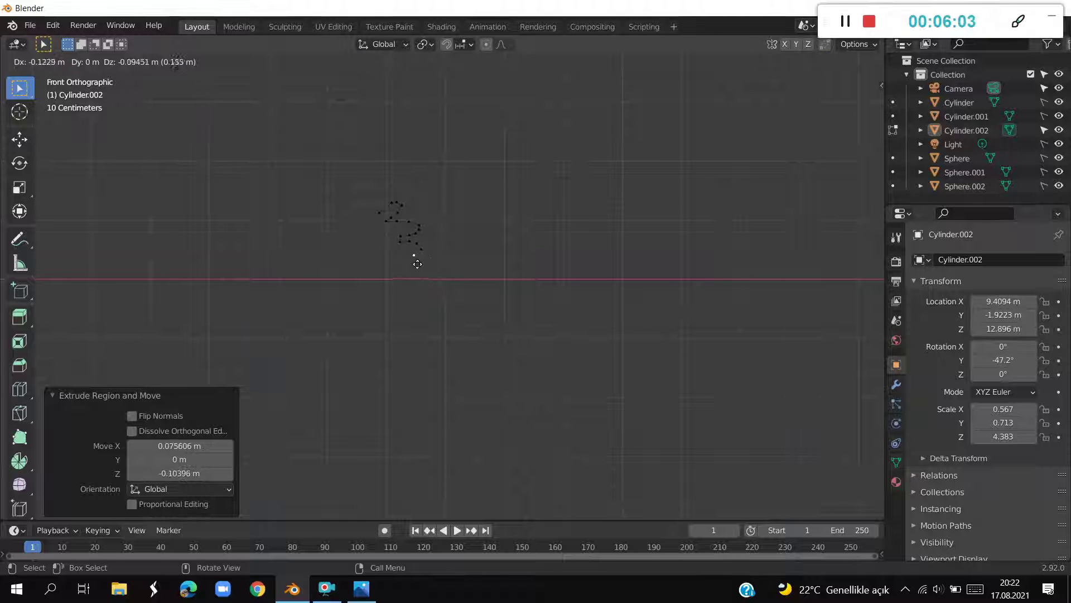
left_click(418, 264)
key("e")
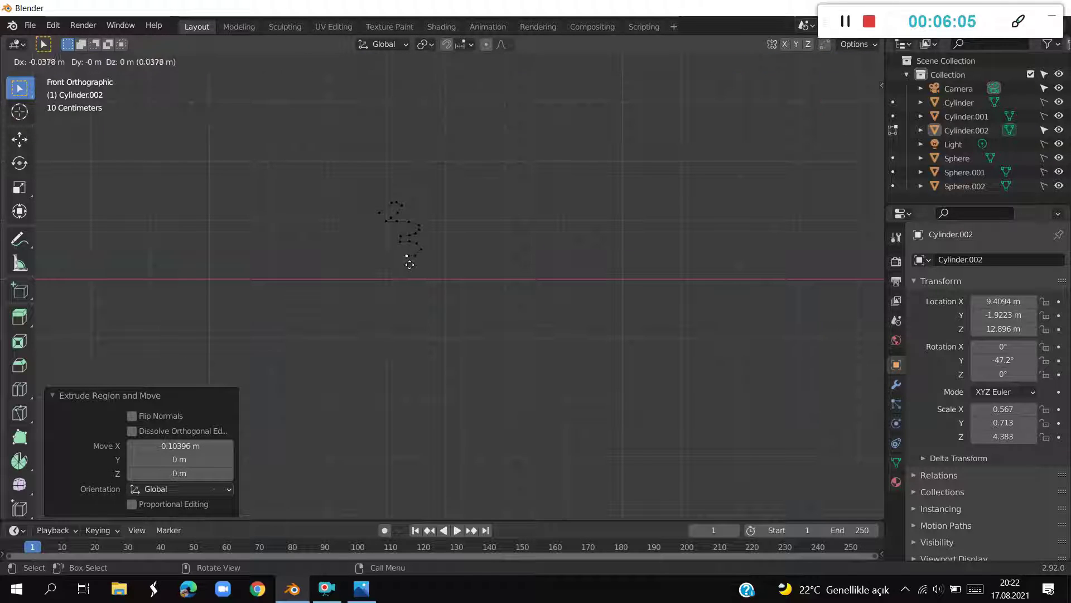
left_click(404, 265)
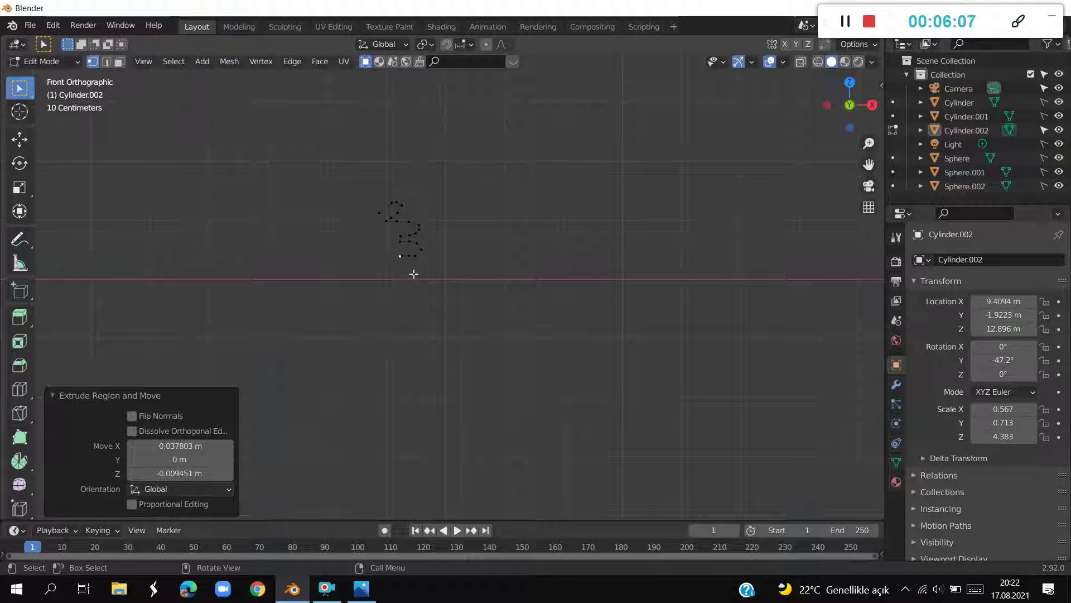
Continue the zigzag down to the horizontal axis, closing the bottom bend
key("e")
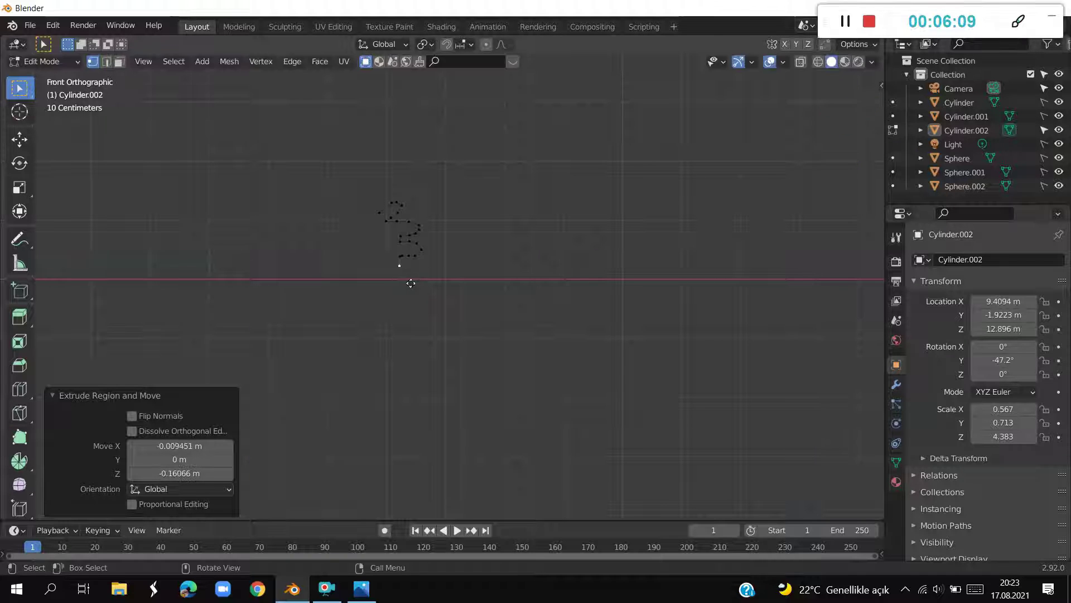
left_click(421, 282)
key("e")
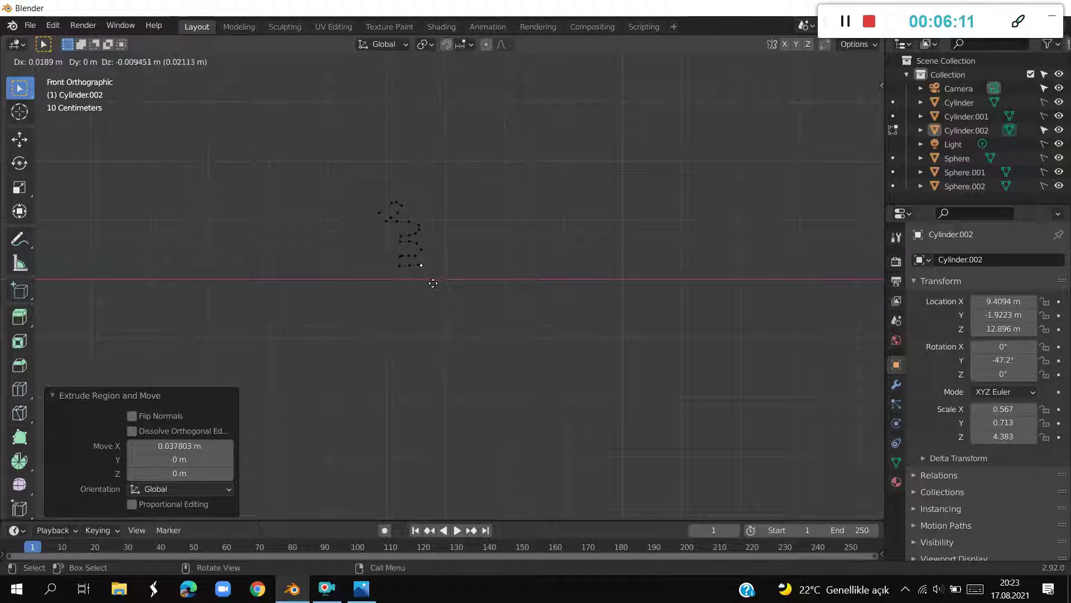
right_click(433, 289)
key("e")
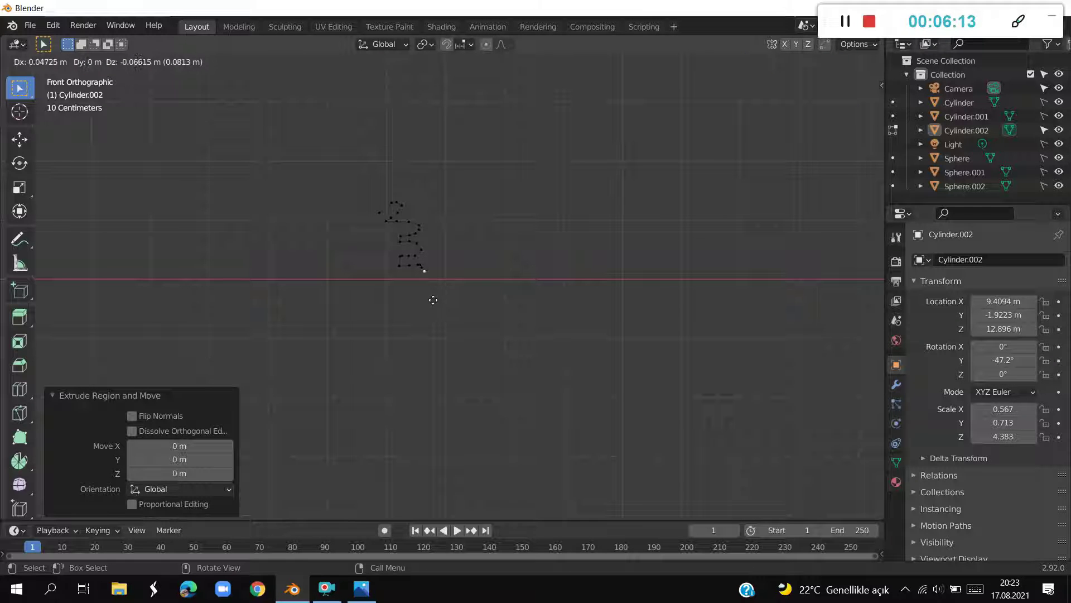
left_click(430, 303)
key("e")
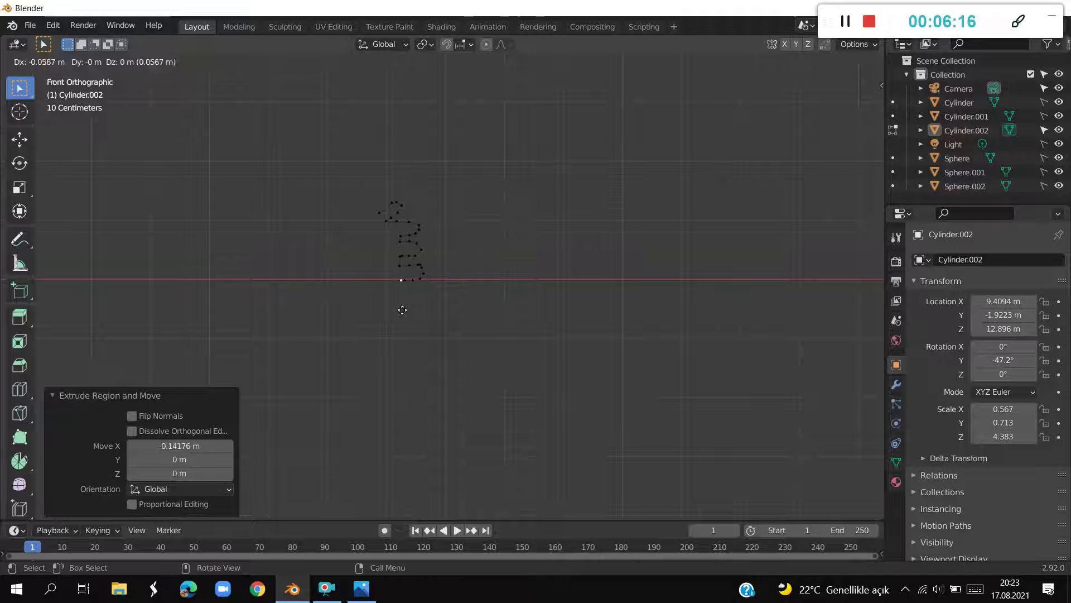
left_click(400, 309)
Extrude a tail left and then up into a vertical stroke; select its top vertices
key("e")
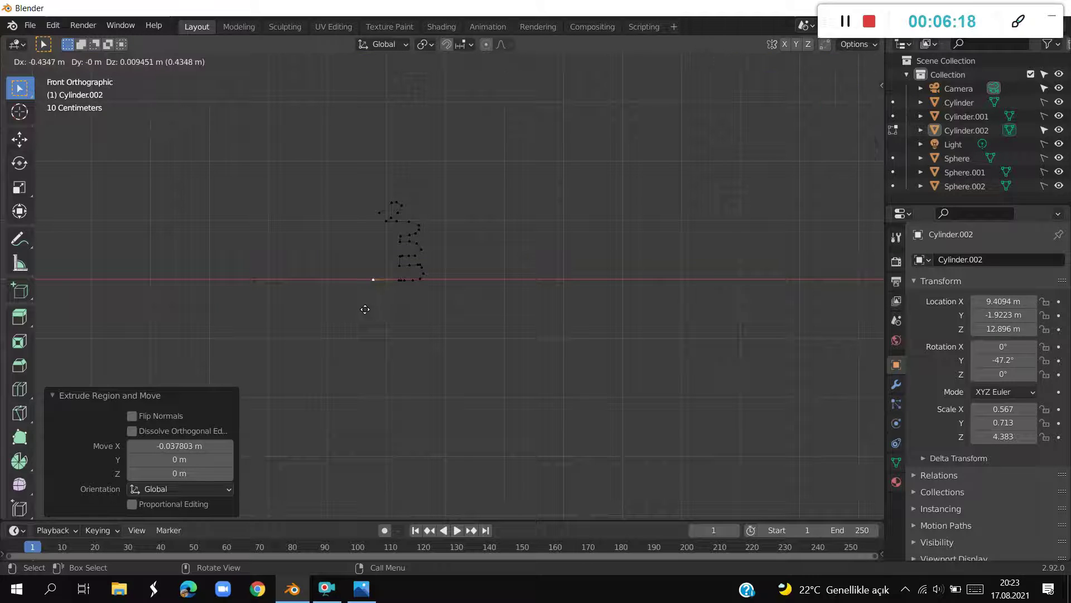
left_click(356, 297)
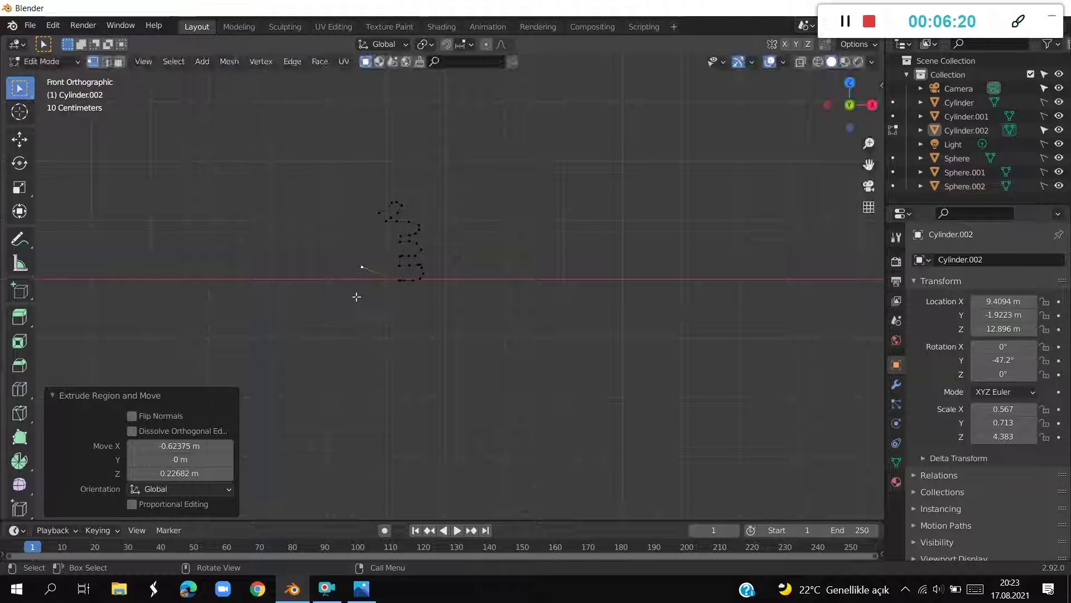
key("e")
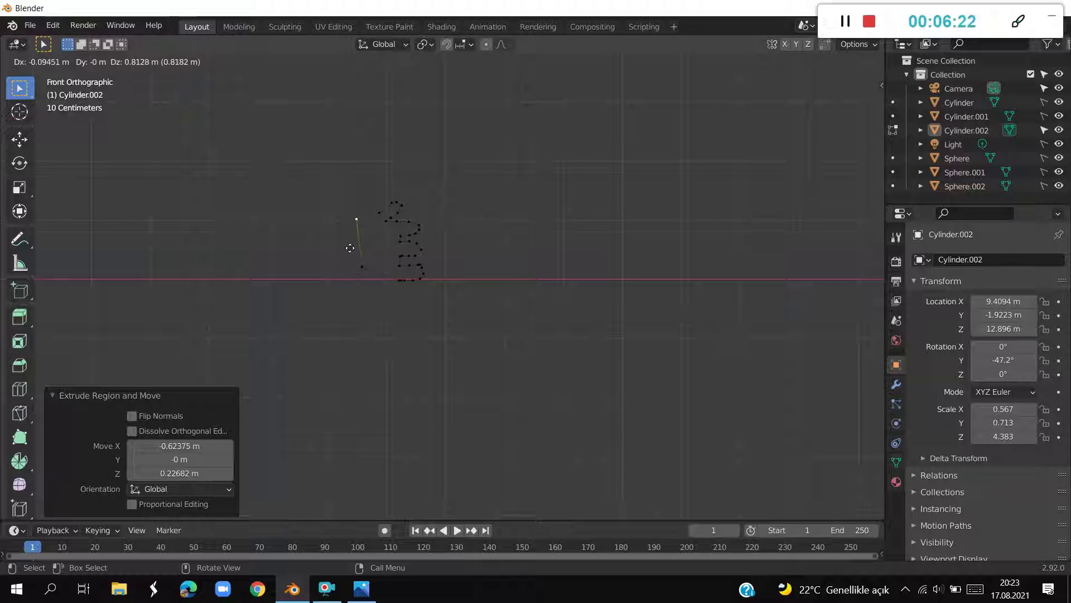
left_click(354, 244)
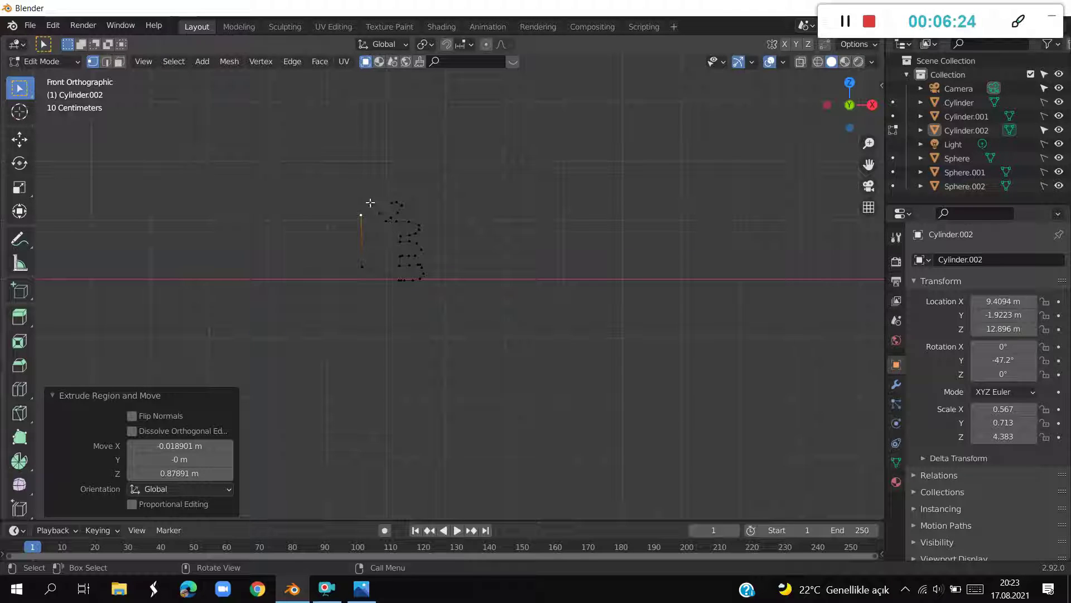
mouse_move(370, 203)
left_mouse_down()
mouse_move(387, 224)
mouse_move(369, 224)
left_mouse_up()
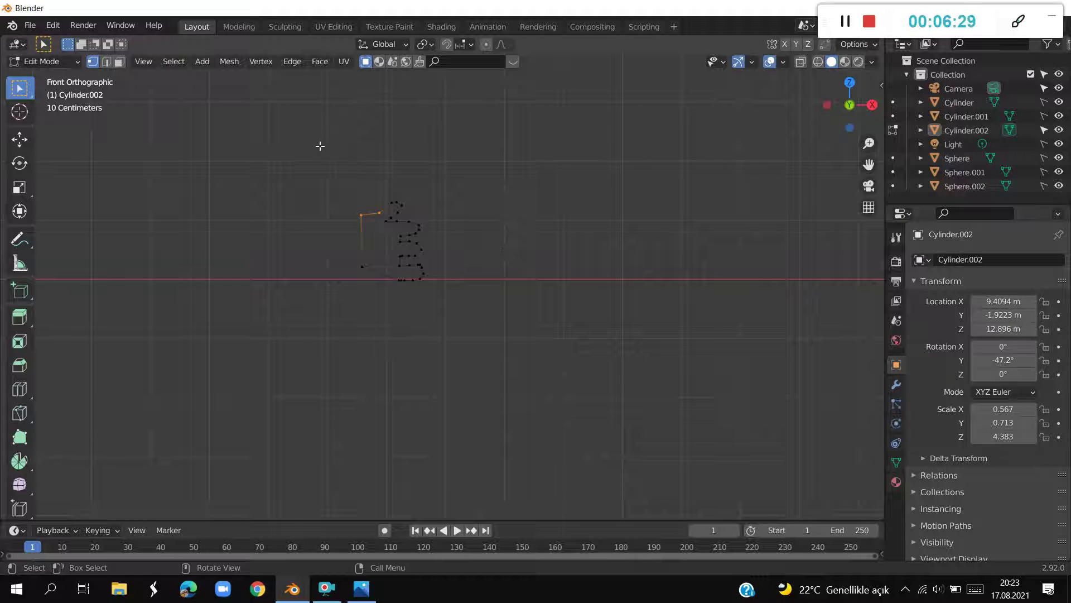
Insert loop cuts along the wavy line to add vertices at its bends
scroll(507, 248, "up", 4)
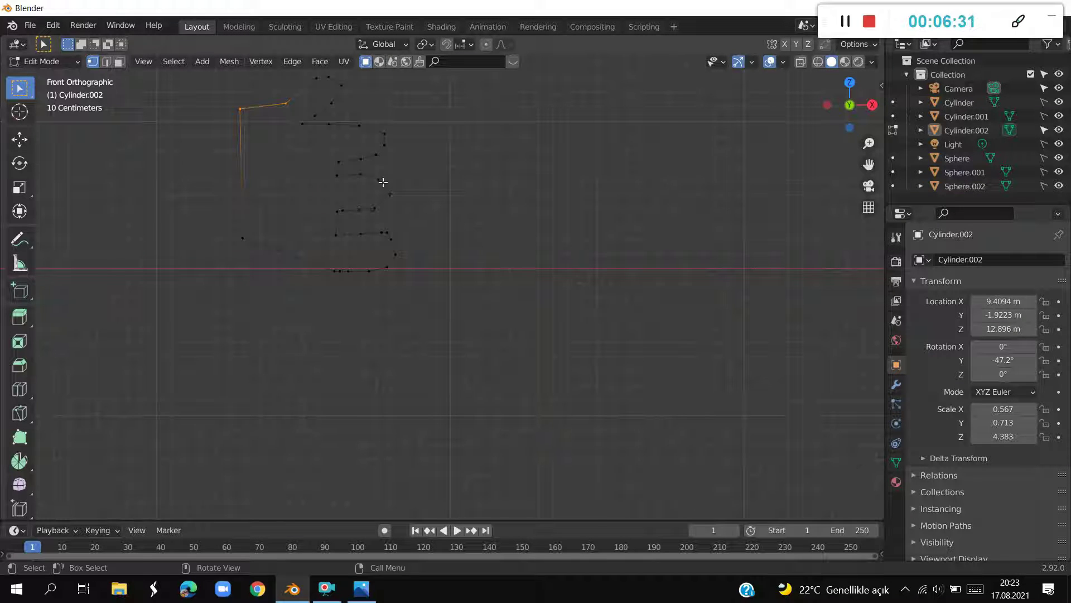
left_click(19, 389)
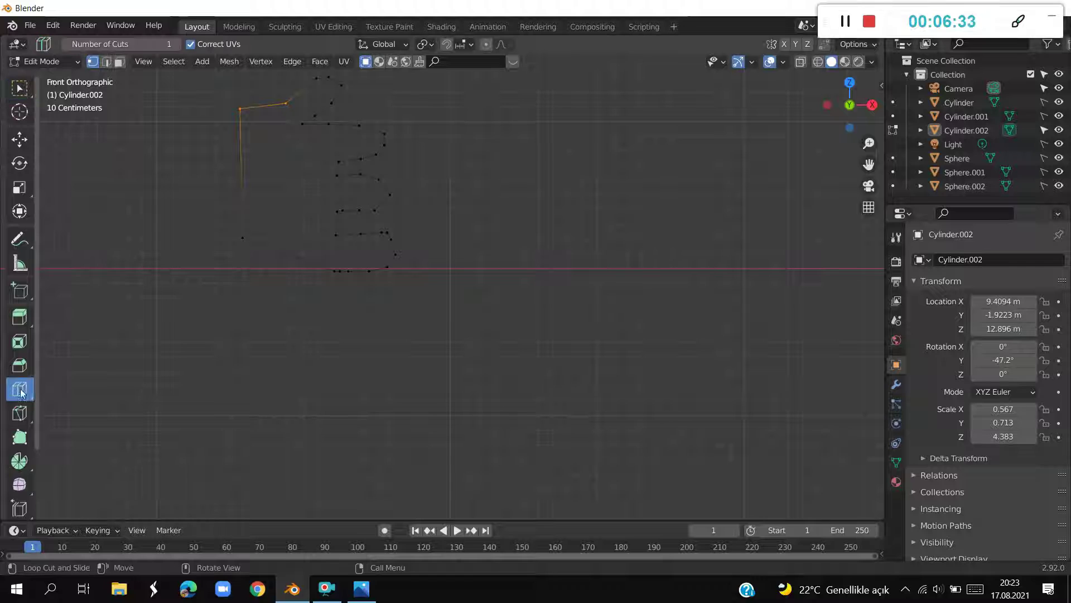
left_click(388, 189)
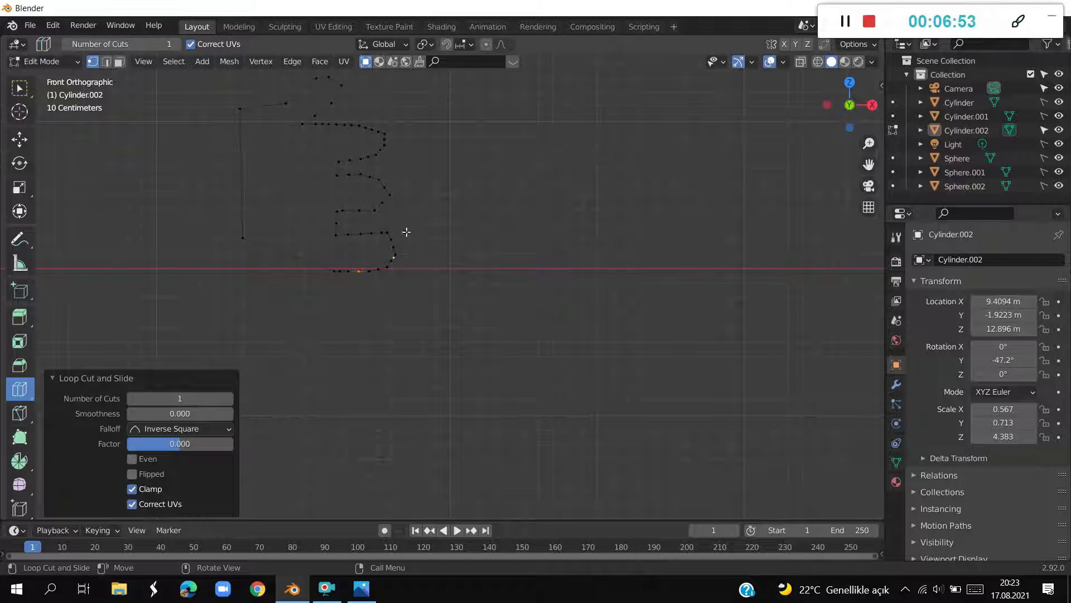
left_click(19, 88)
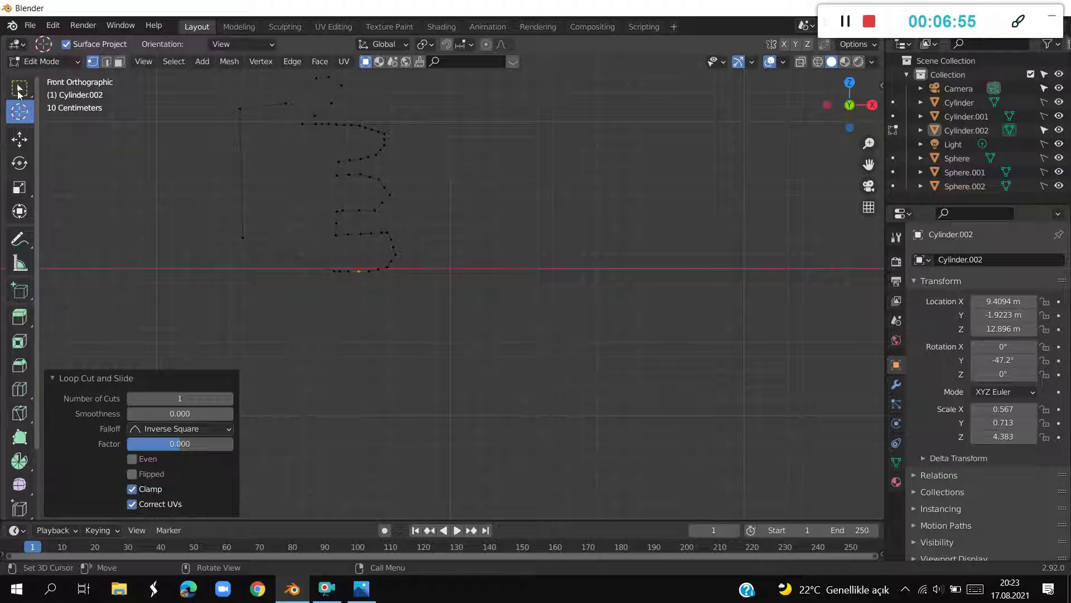
left_click(20, 389)
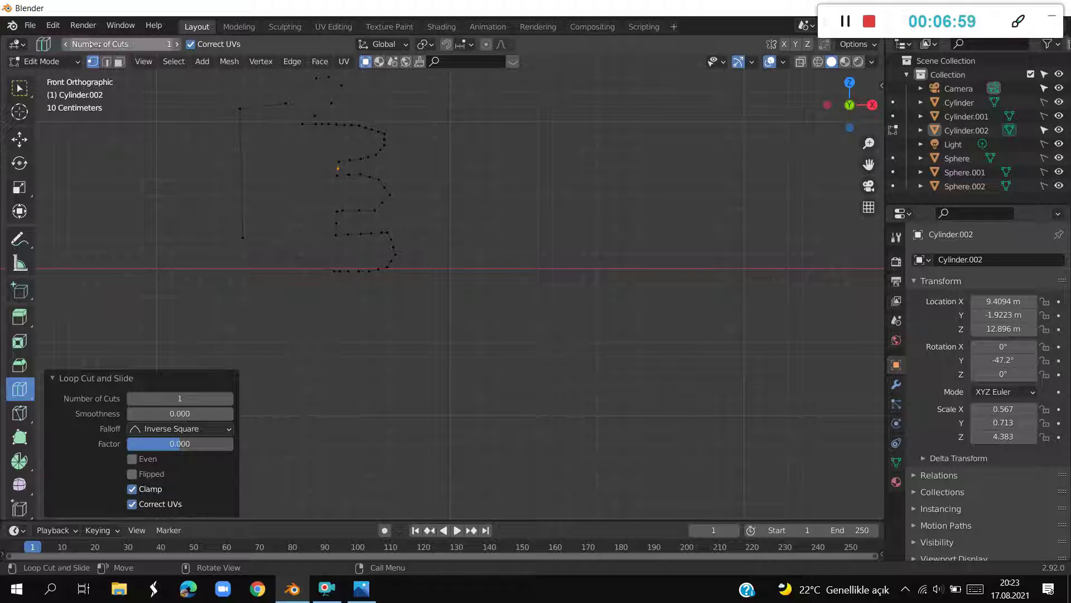
left_click(19, 88)
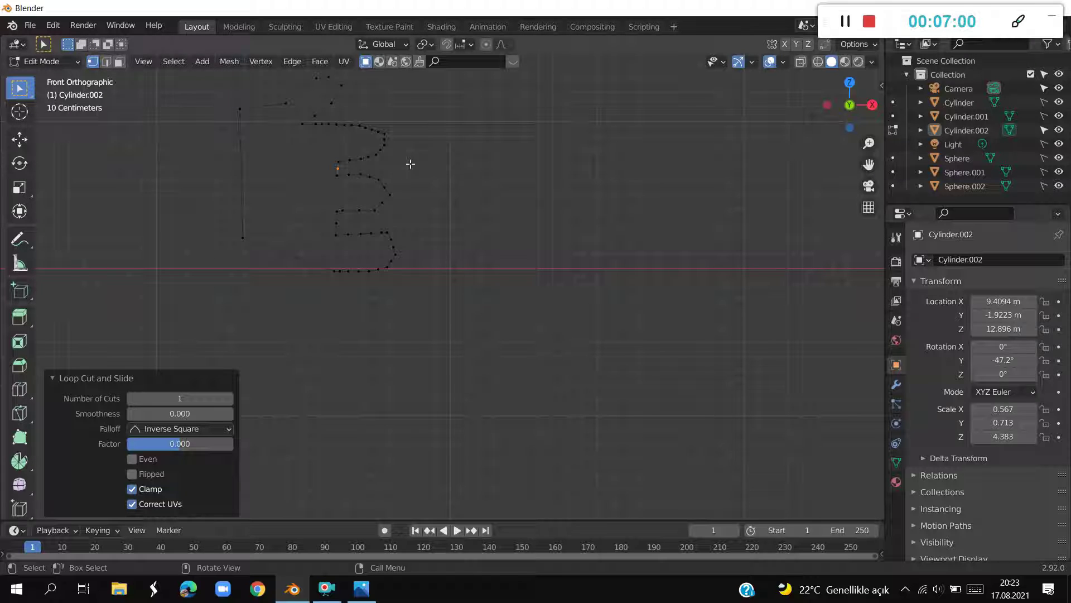
Nudge the first points of the upper curl slightly left and right
key("g")
left_click(346, 179)
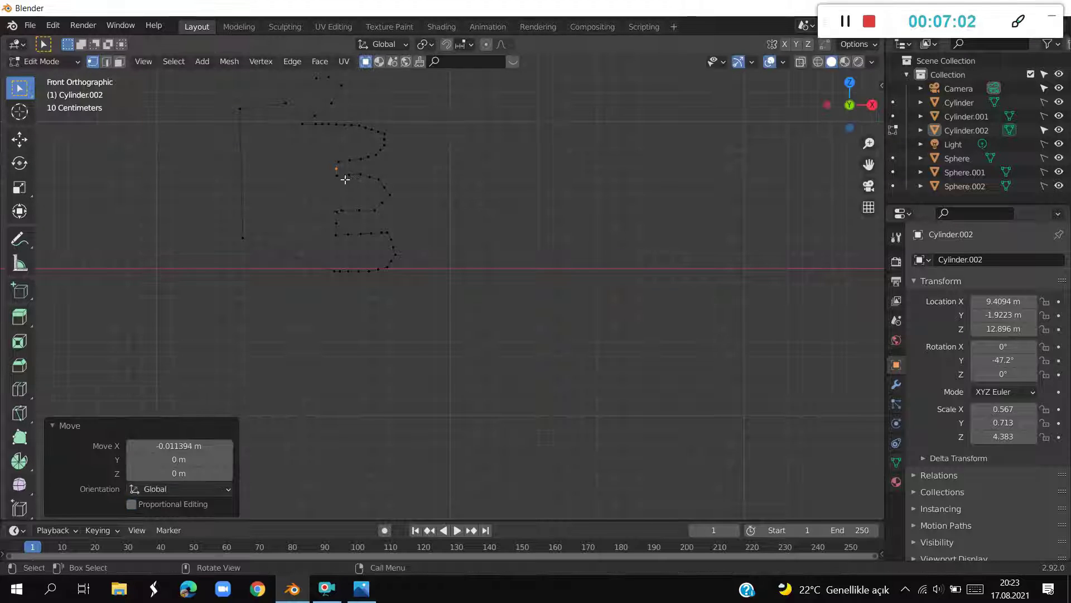
key("g")
left_click(347, 168)
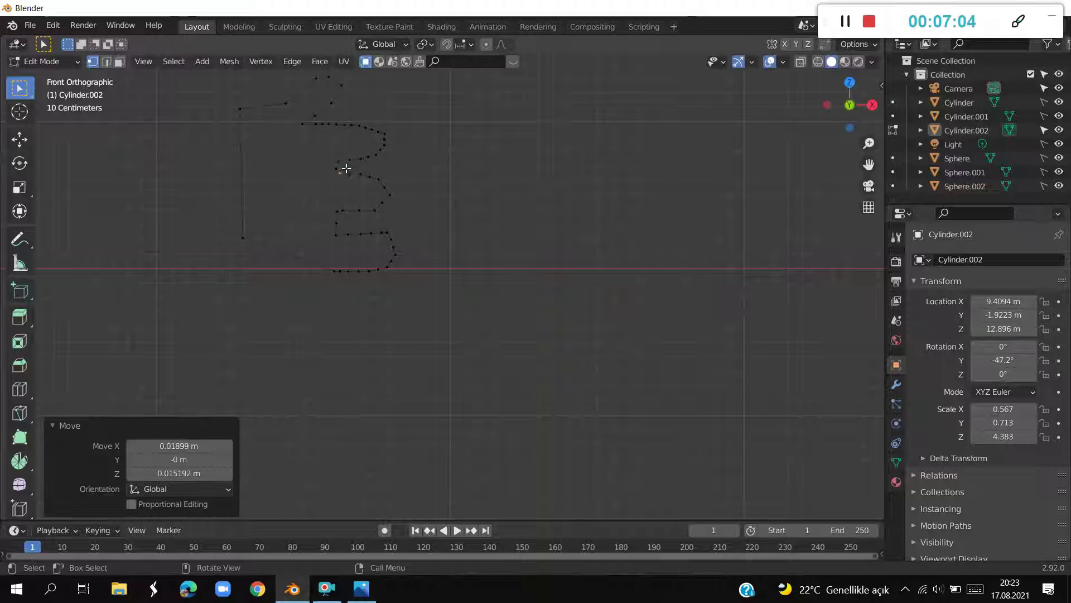
left_click(336, 162)
key("g")
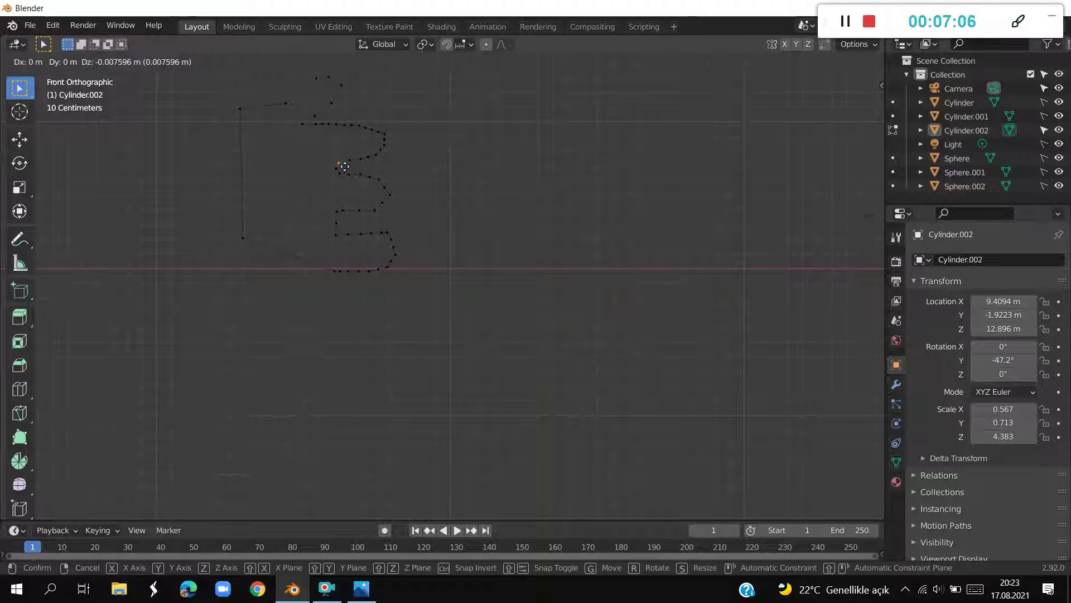
left_click(343, 162)
key("g")
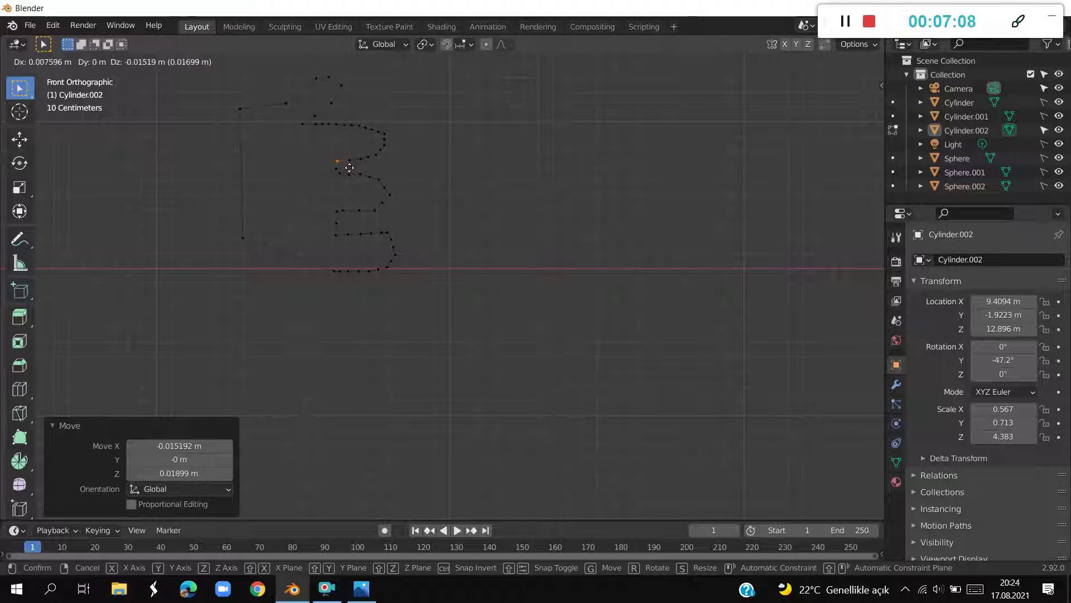
left_click(352, 169)
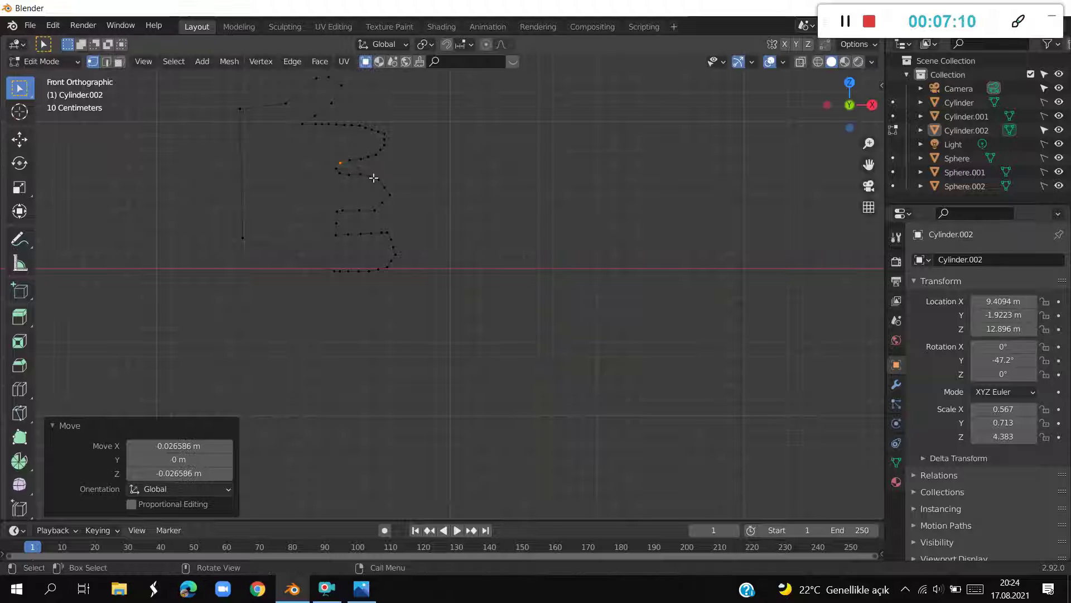
Shift three points in the middle of the wave slightly right and down
left_click(386, 182)
key("g")
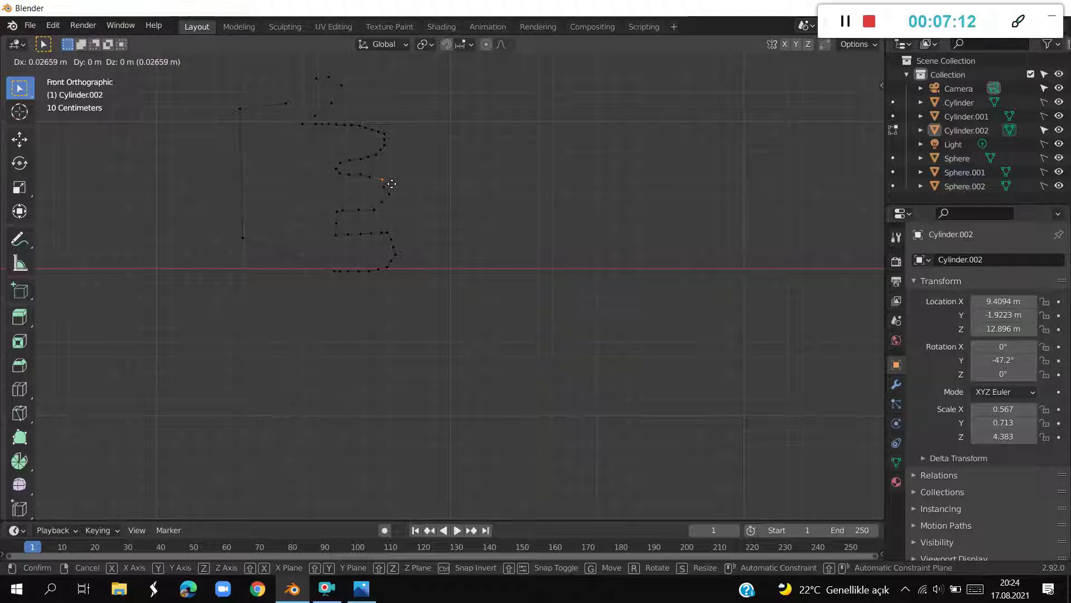
left_click(390, 184)
left_click(385, 190)
key("g")
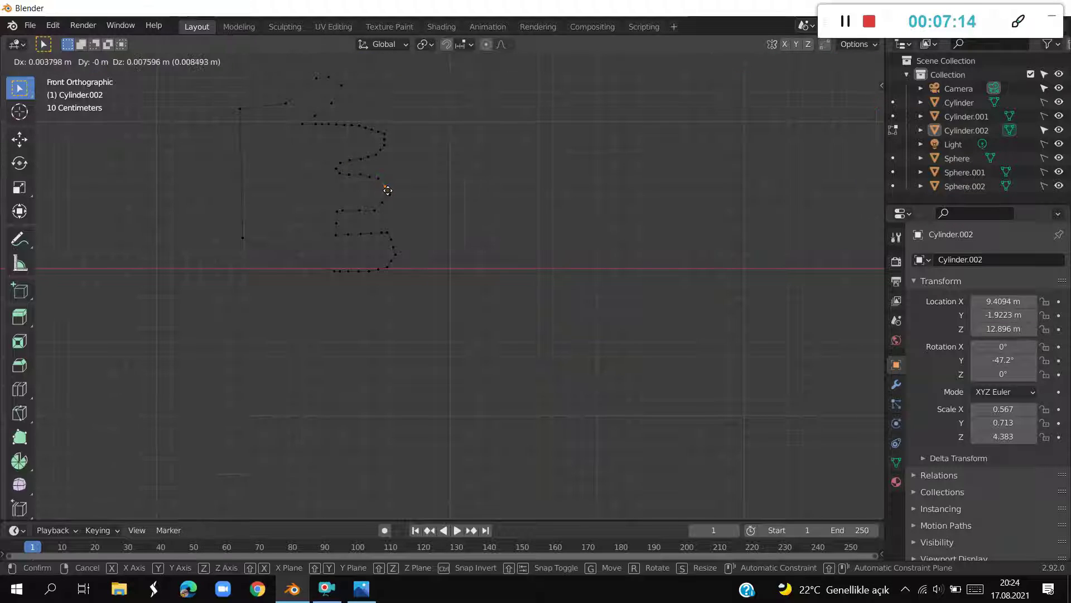
left_click(391, 191)
left_click(386, 192)
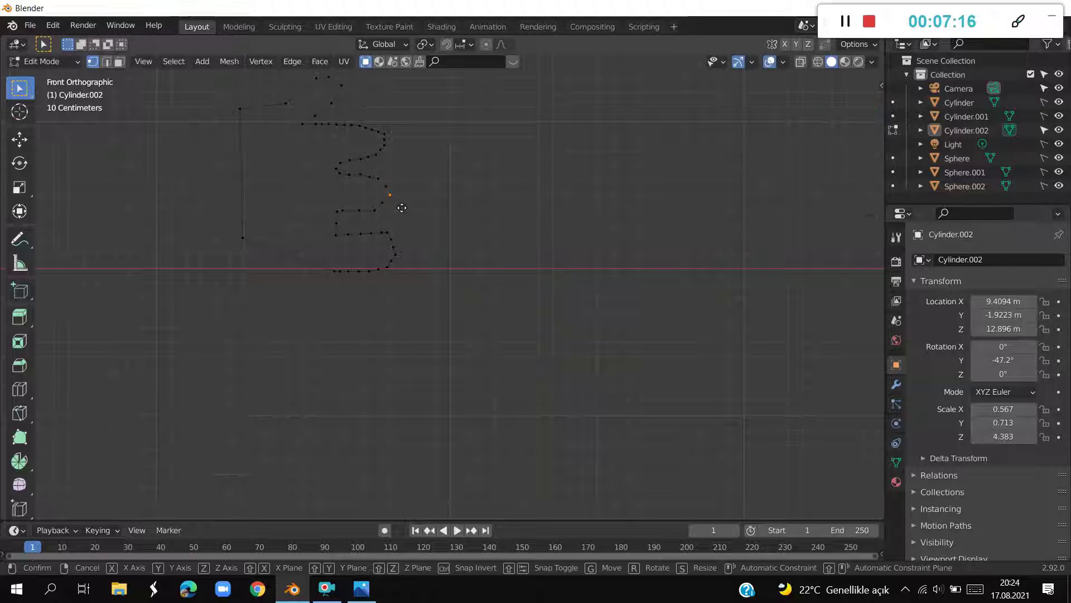
key("g")
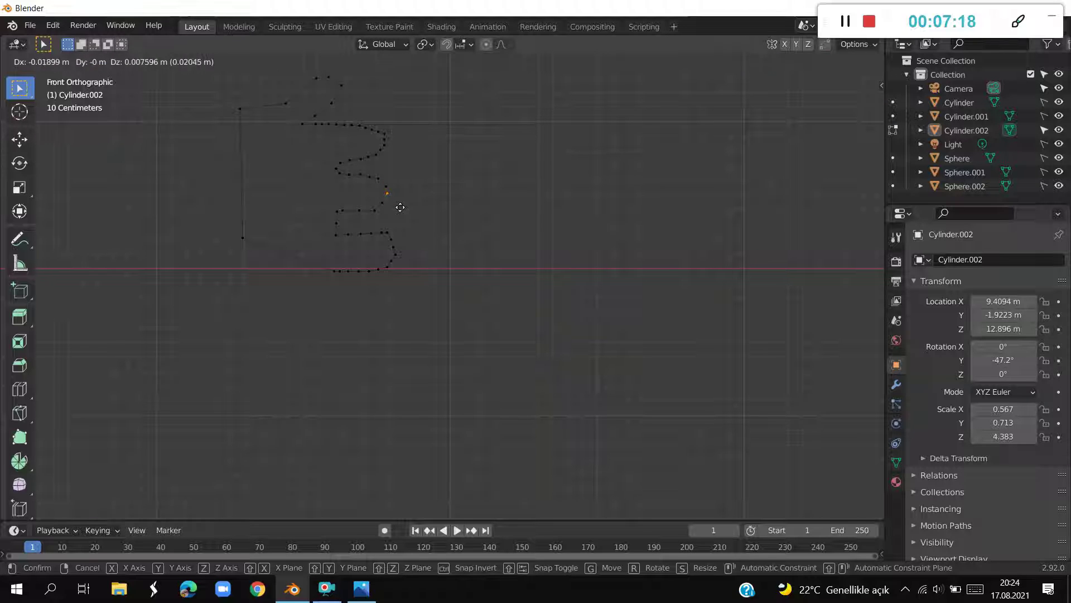
left_click(386, 209)
Move three points on the lower wave slightly down and right
left_click(335, 236)
key("g")
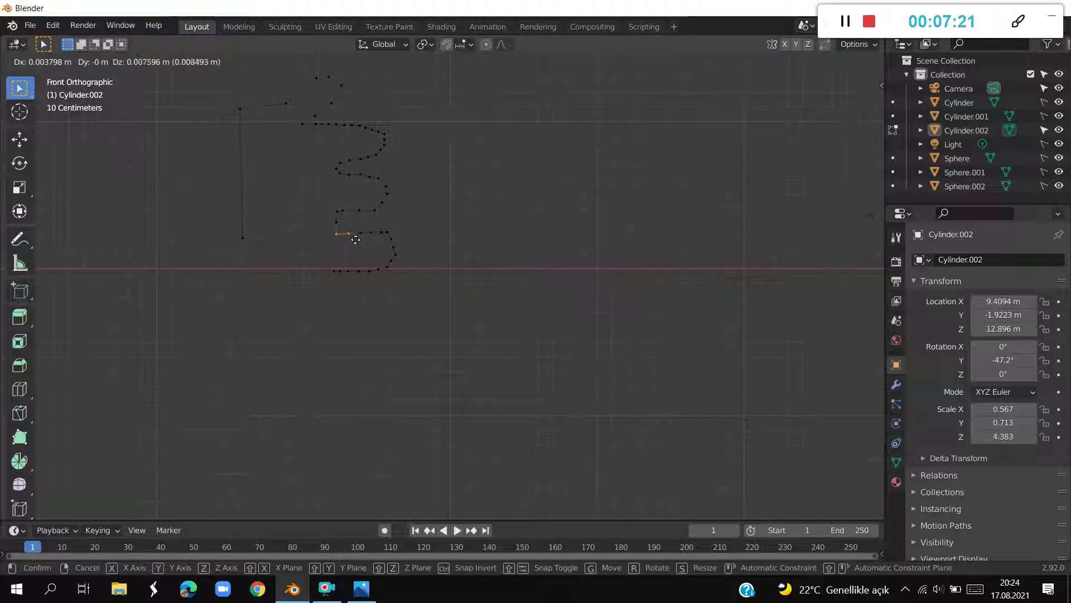
left_click(341, 242)
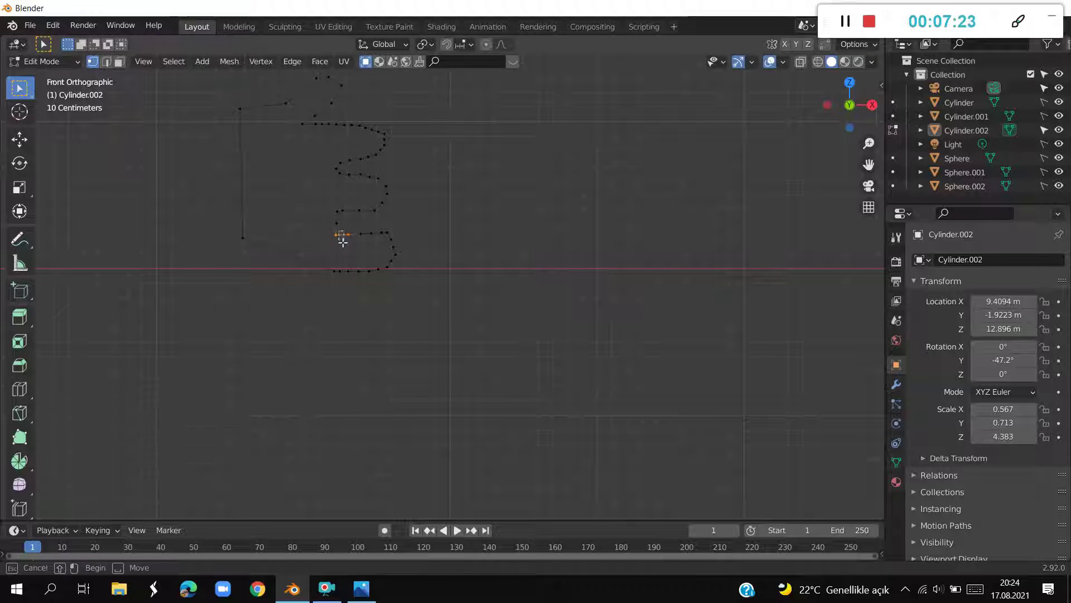
key("g")
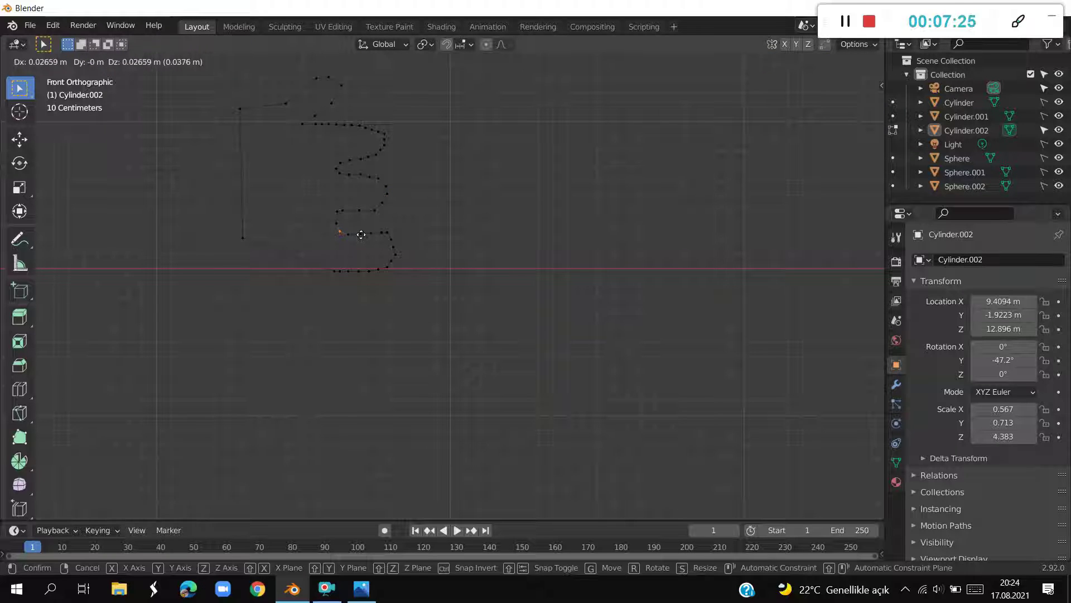
left_click(360, 233)
left_click(337, 213)
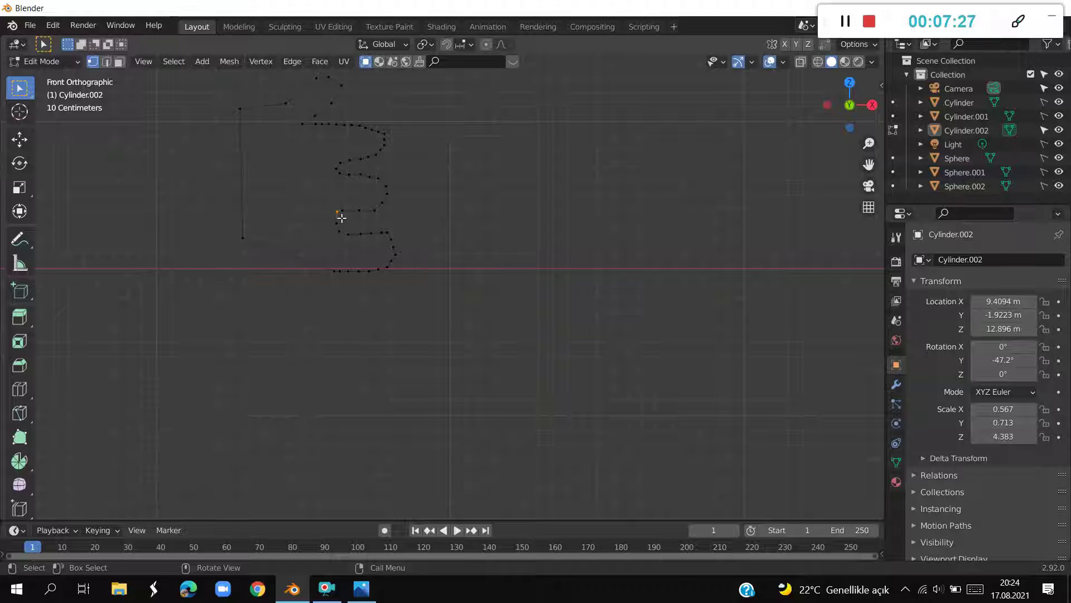
key("g")
left_click(343, 221)
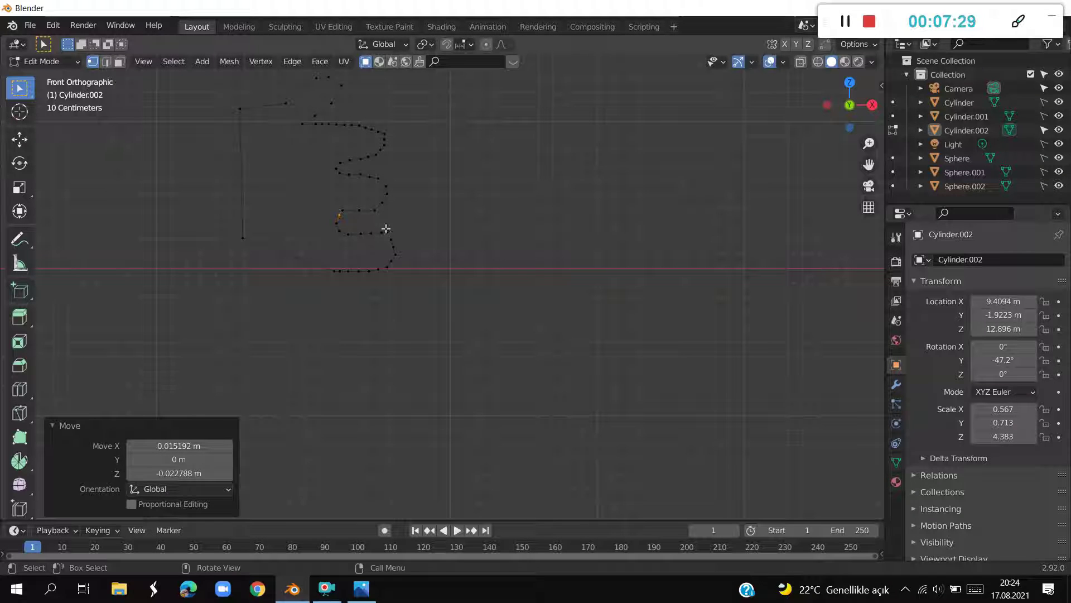
Even out the bottom bend by nudging its three lowest points
left_click(385, 234)
key("g")
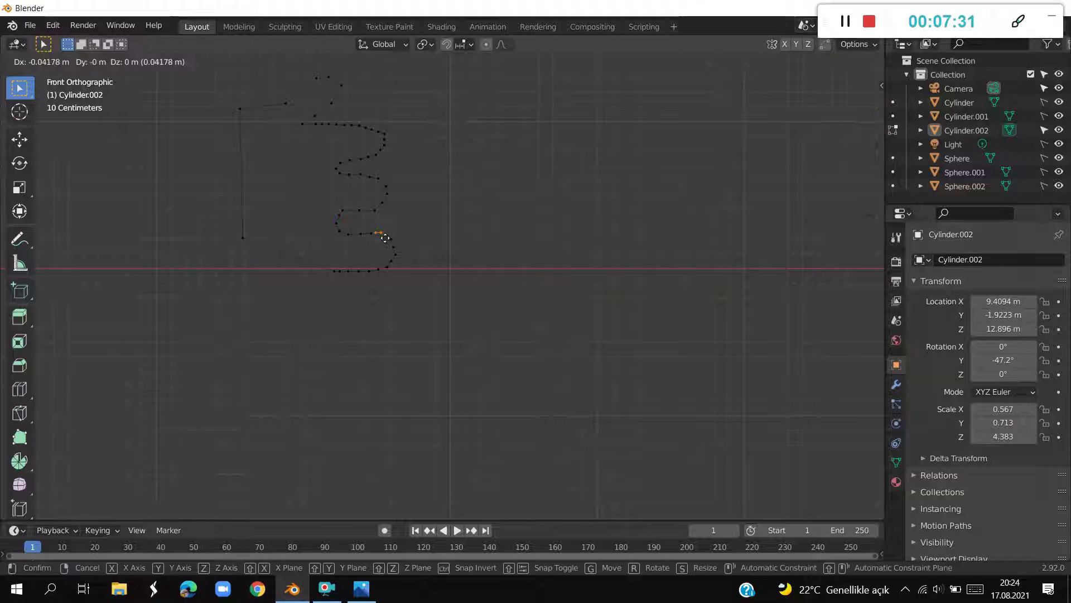
left_click(389, 240)
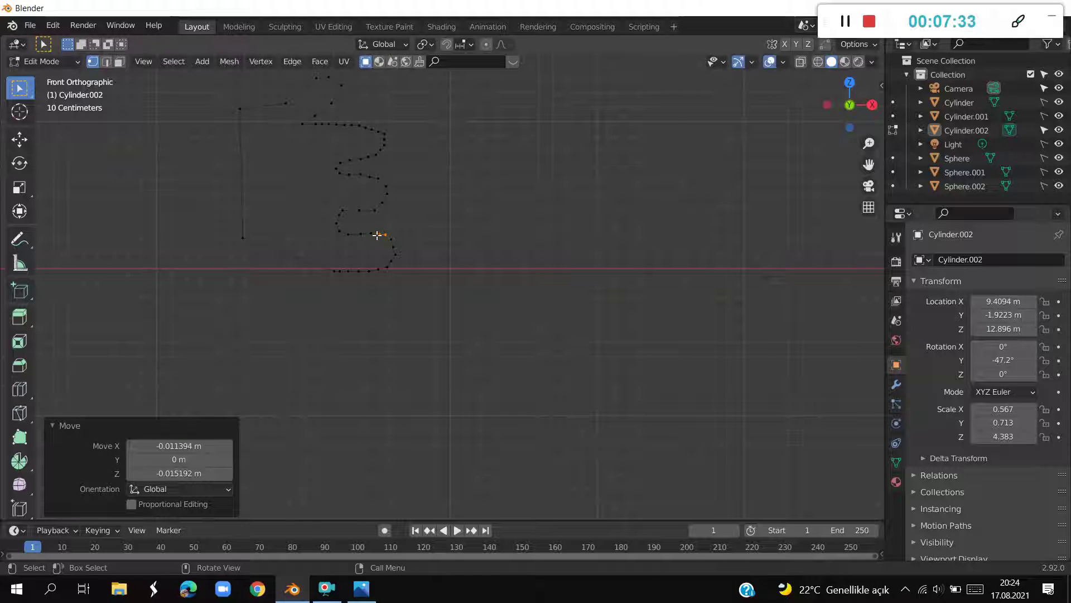
left_click(383, 240)
key("g")
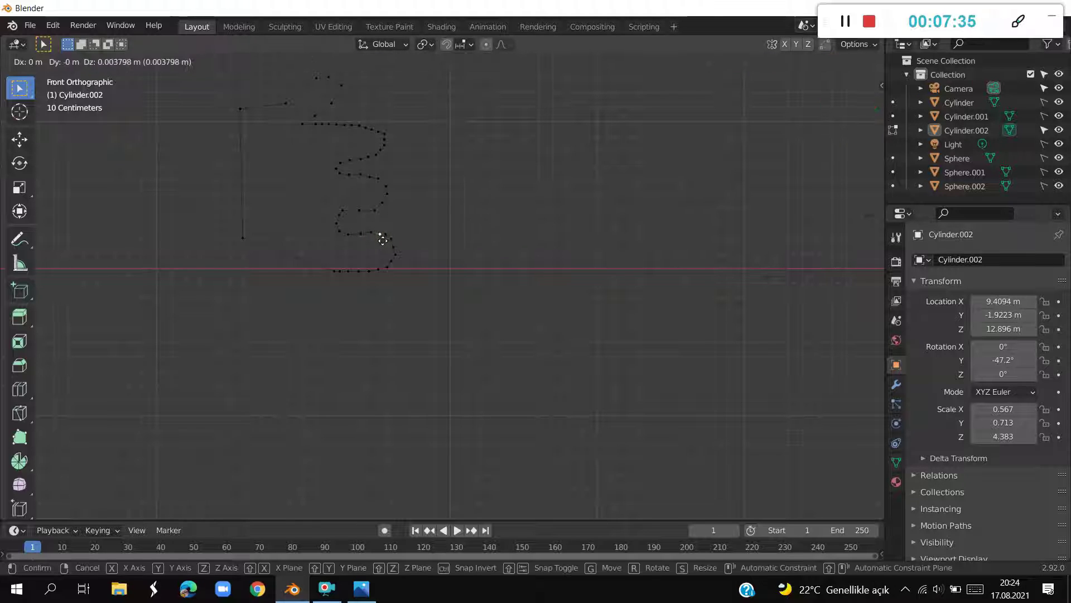
left_click(383, 239)
left_click(400, 259)
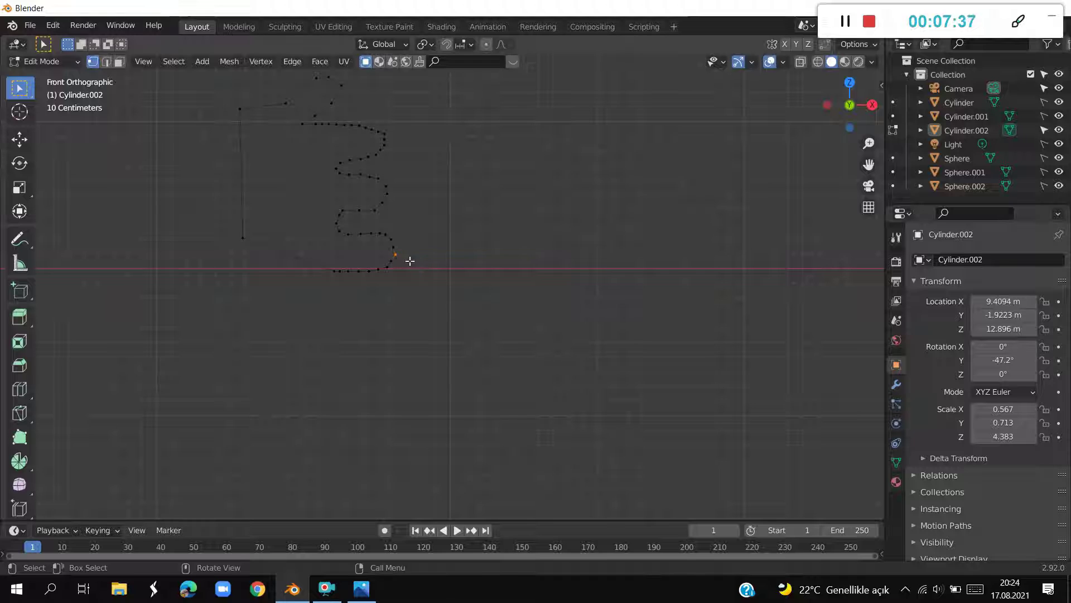
key("g")
left_click(407, 261)
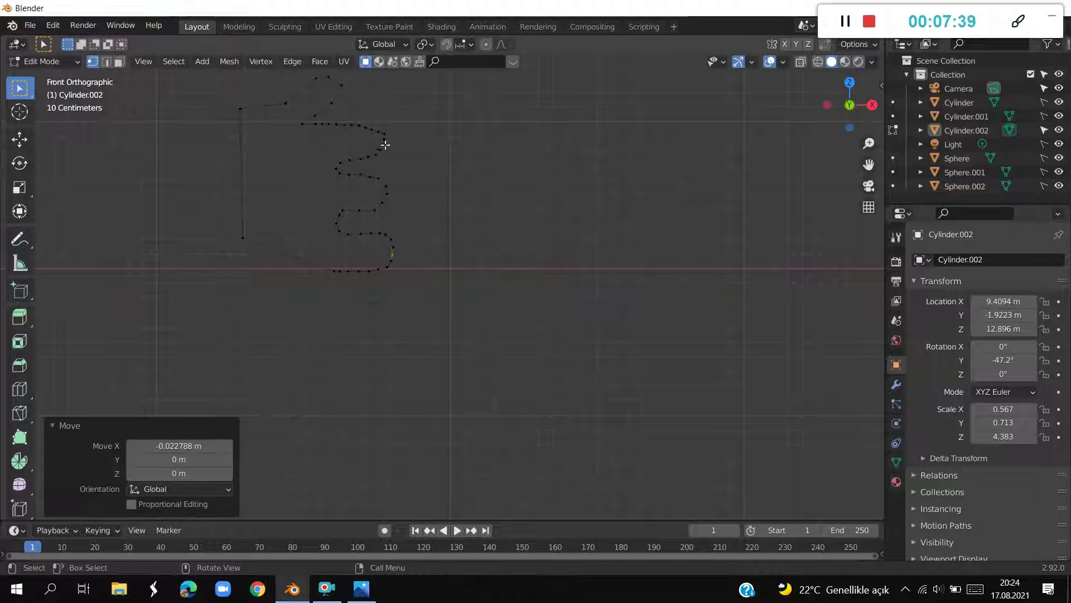
Reposition the two points on the top bend of the curl
key("b")
left_click_drag(392, 136, 378, 131)
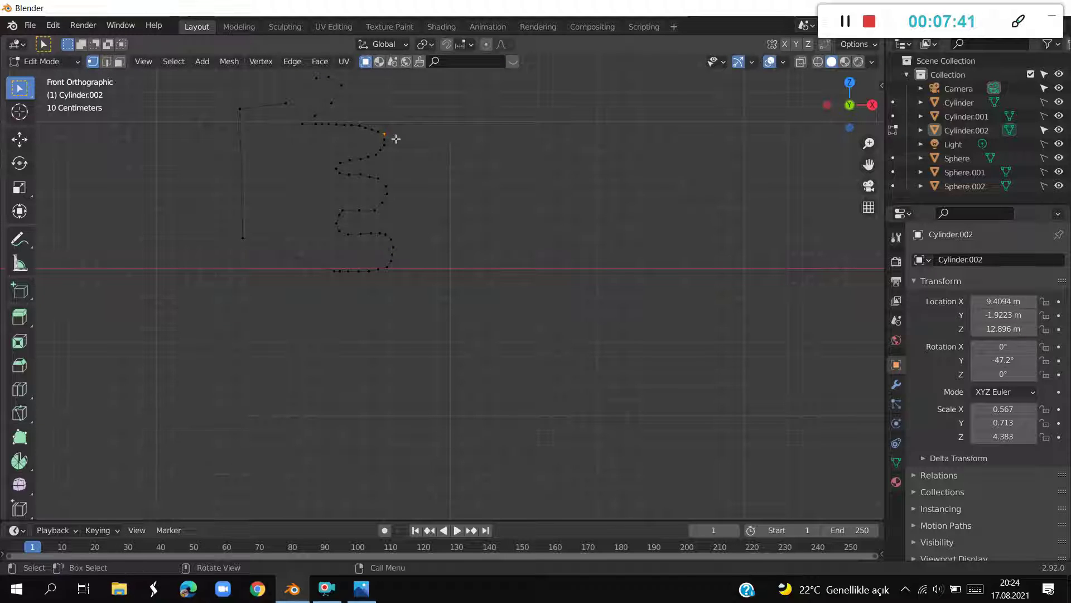
key("g")
left_click(393, 139)
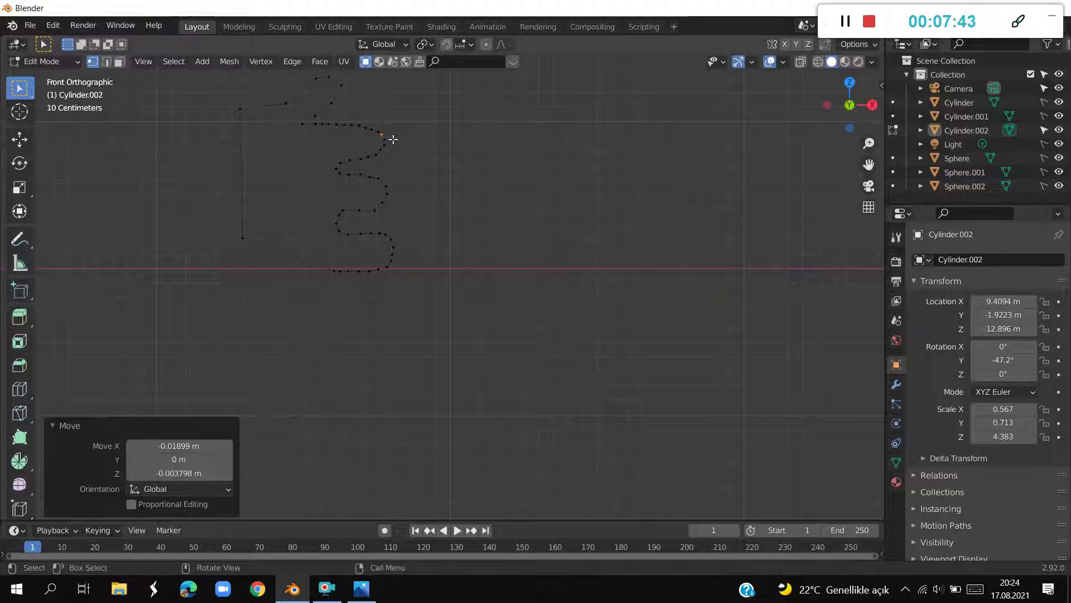
left_click(379, 145)
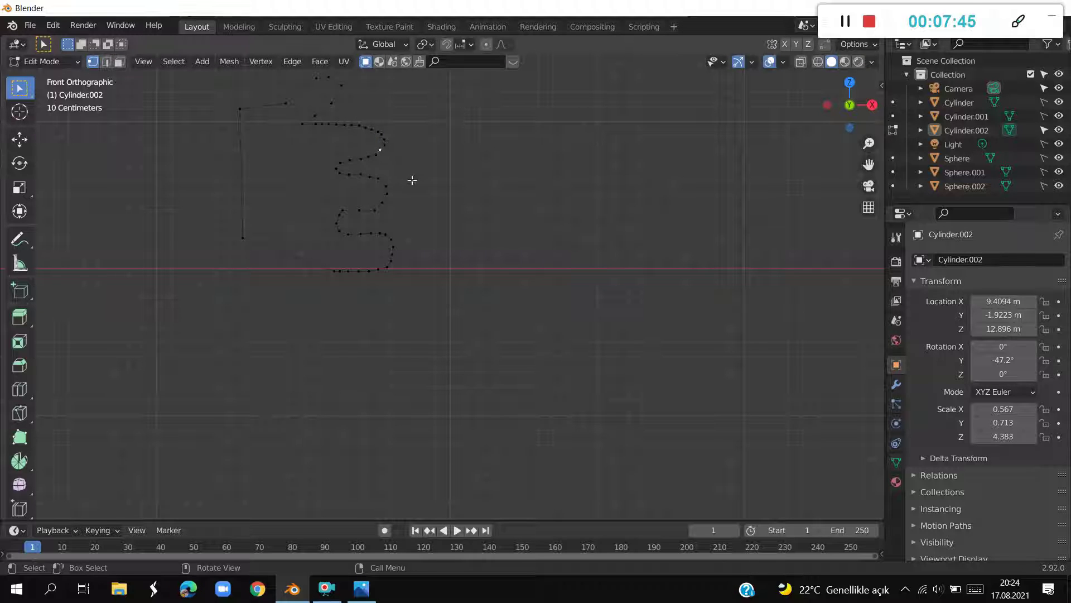
key("g")
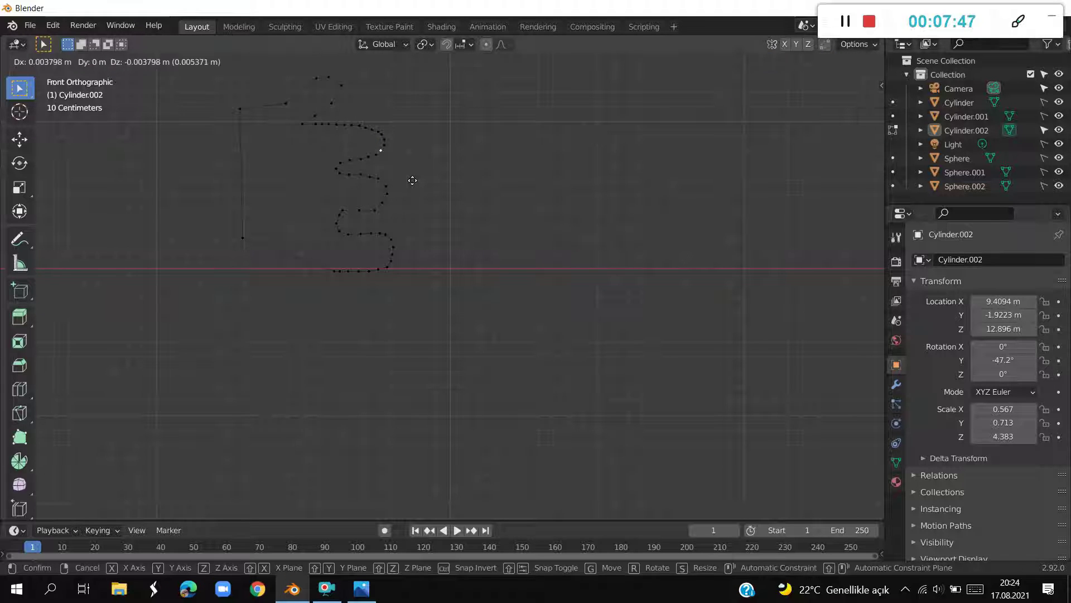
left_click(412, 180)
scroll(402, 174, "down", 1)
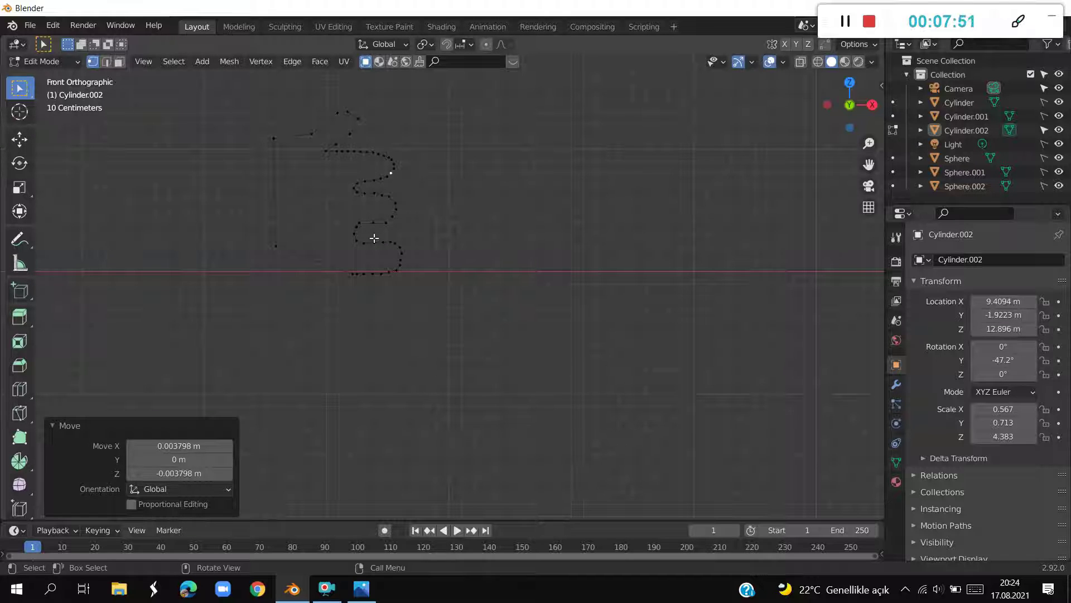
Turn off X-ray, box-select the whole hand outline and fill it as one flat face
left_click(470, 227)
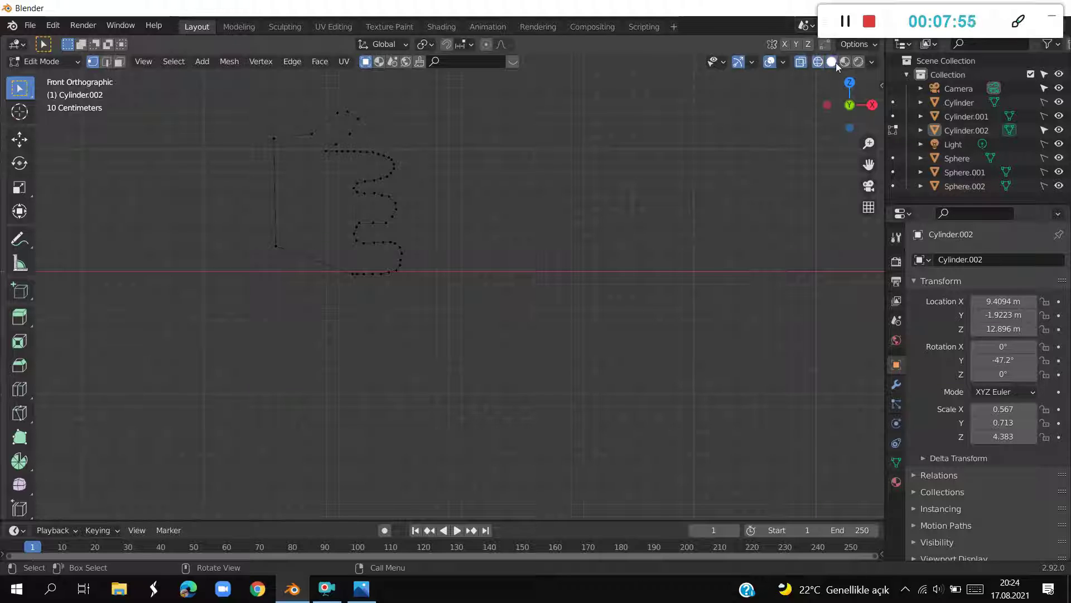
key("alt+z")
middle_click_drag(718, 136, 740, 150)
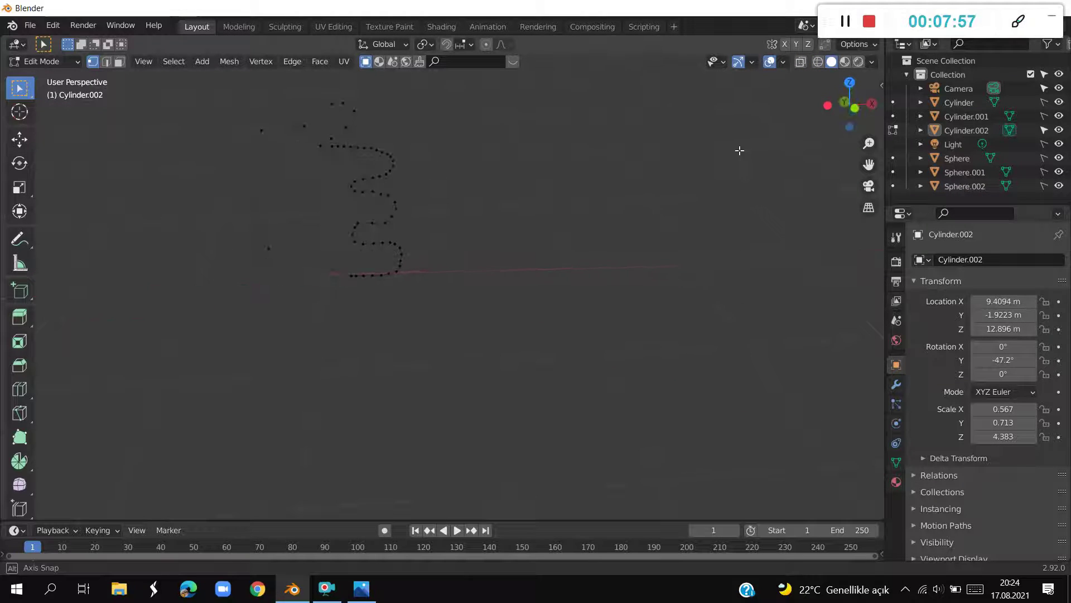
left_click_drag(245, 85, 458, 348)
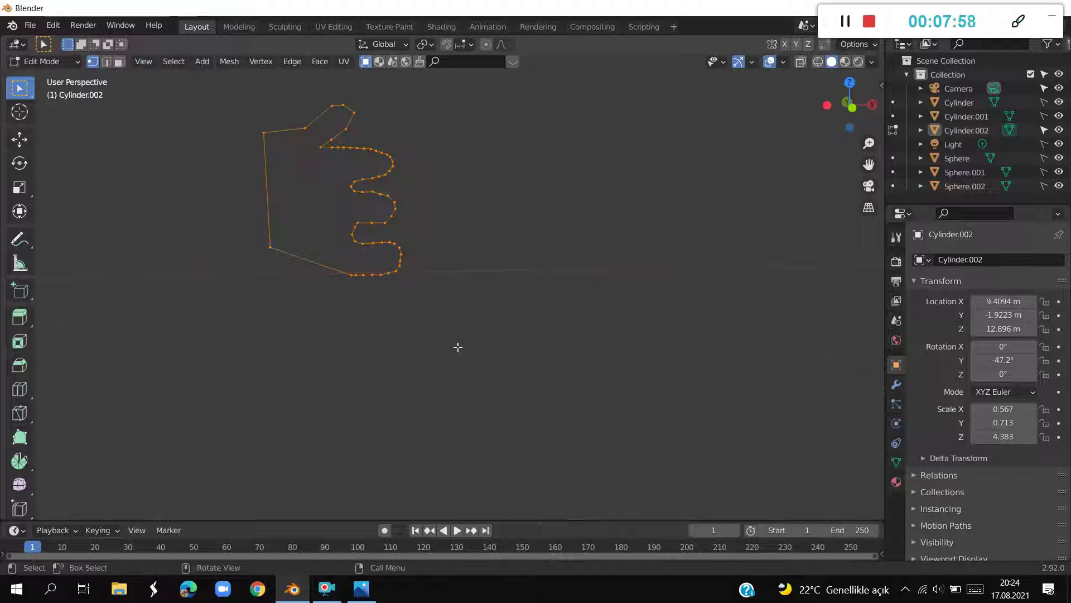
key("f")
mouse_move(424, 282)
middle_mouse_down()
mouse_move(347, 299)
mouse_move(165, 306)
mouse_move(263, 359)
middle_mouse_up()
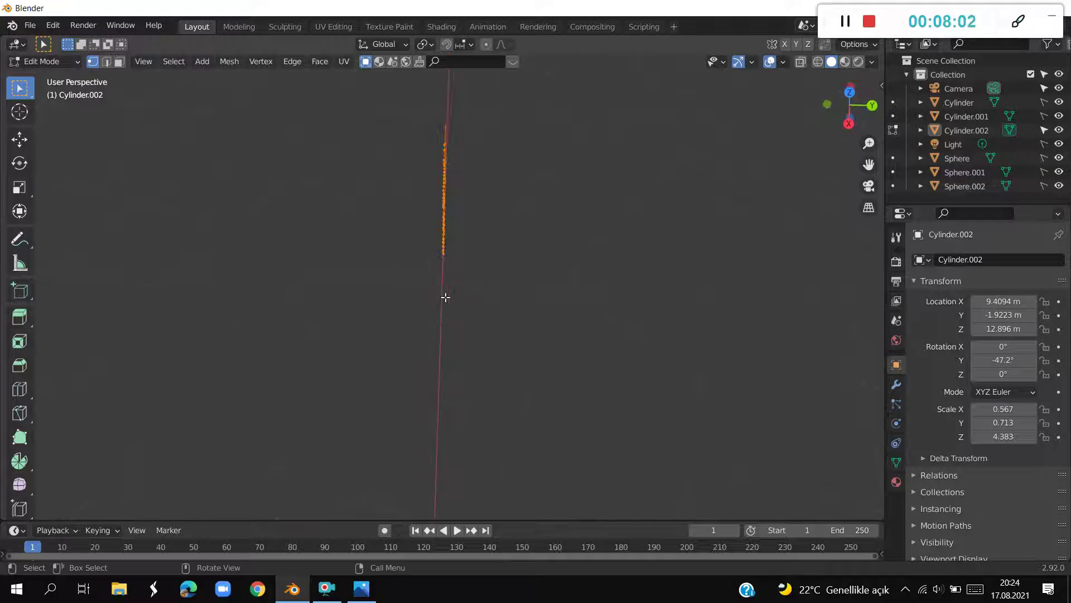
From top view, duplicate the hand face and place the copy 0.15095 m along Y
key("KP_7")
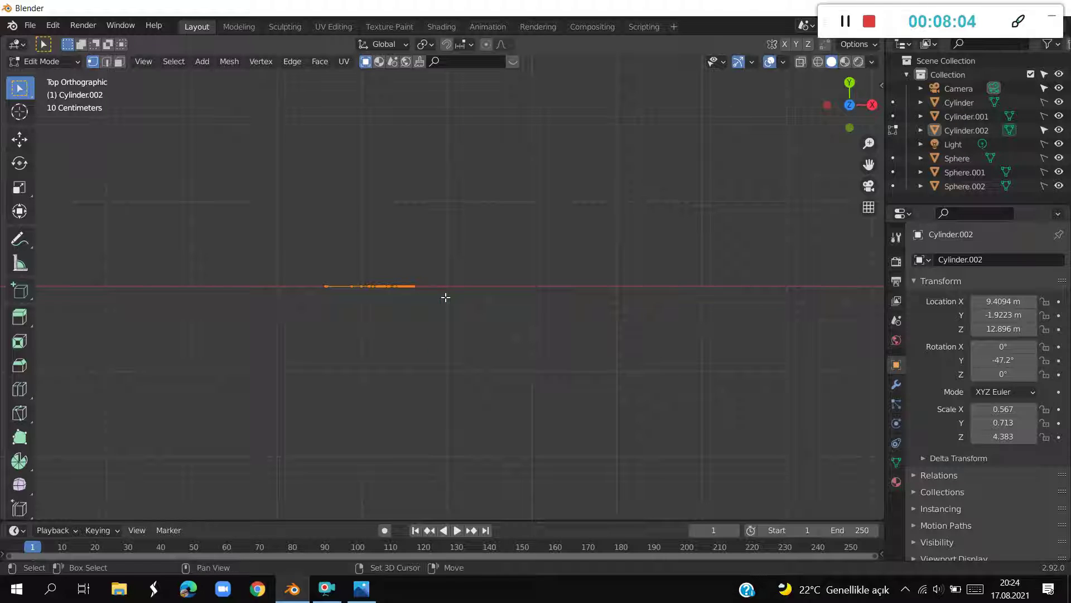
key("shift+d")
key("y")
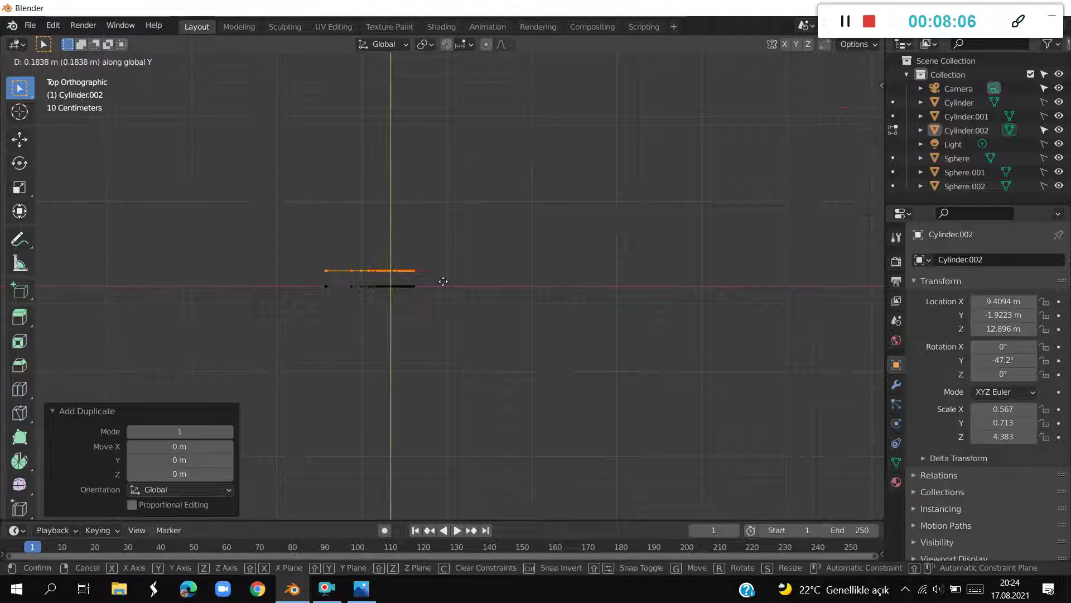
left_click(443, 282)
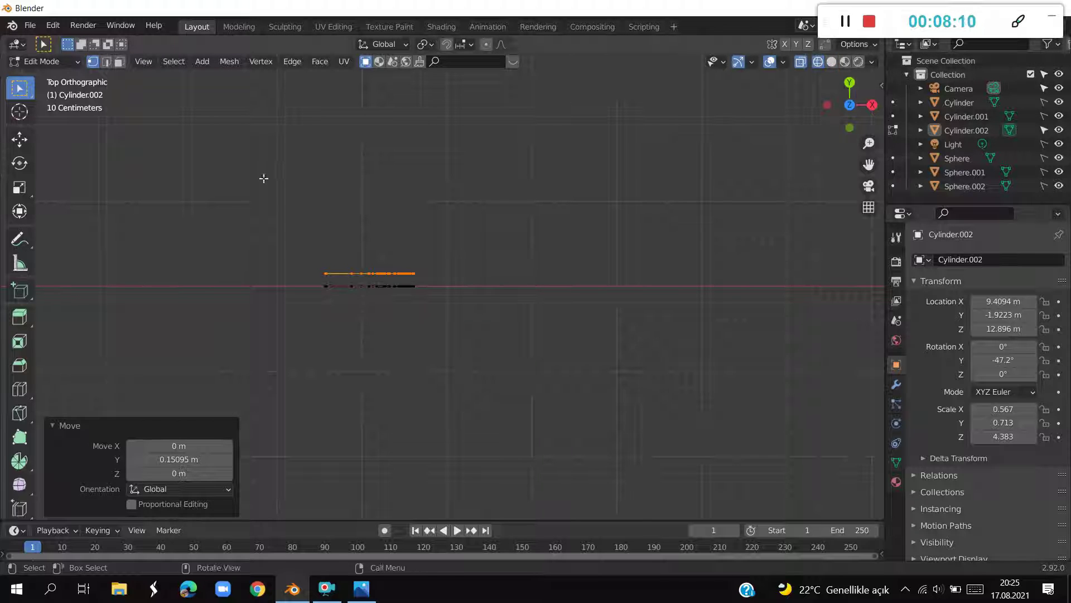
Select both hand layers and switch to Edge Select mode
left_click_drag(249, 196, 498, 366)
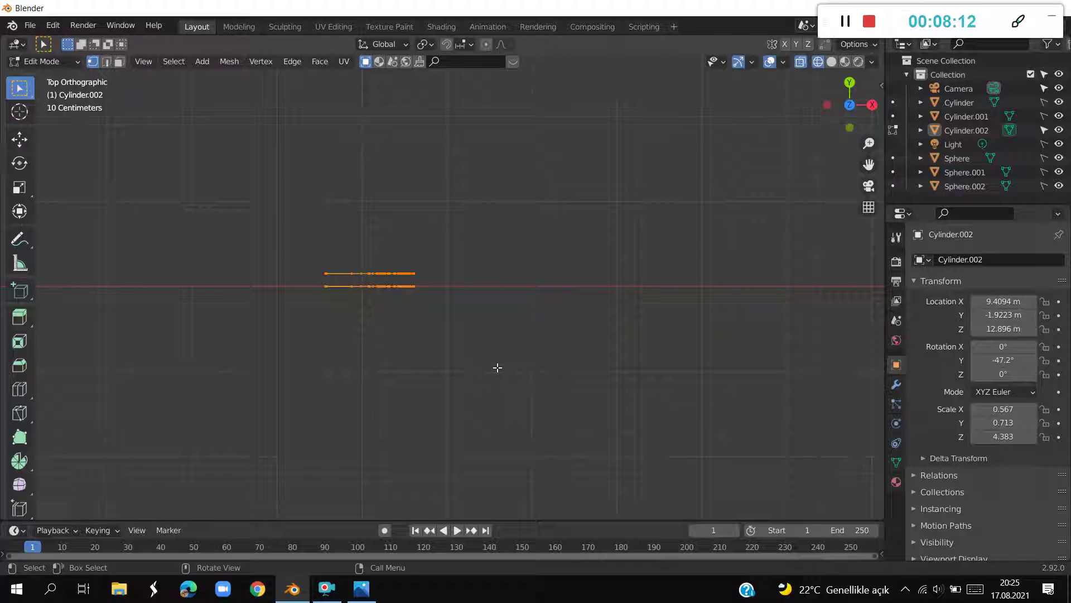
mouse_move(486, 366)
middle_mouse_down()
mouse_move(337, 249)
mouse_move(648, 260)
mouse_move(202, 127)
middle_mouse_up()
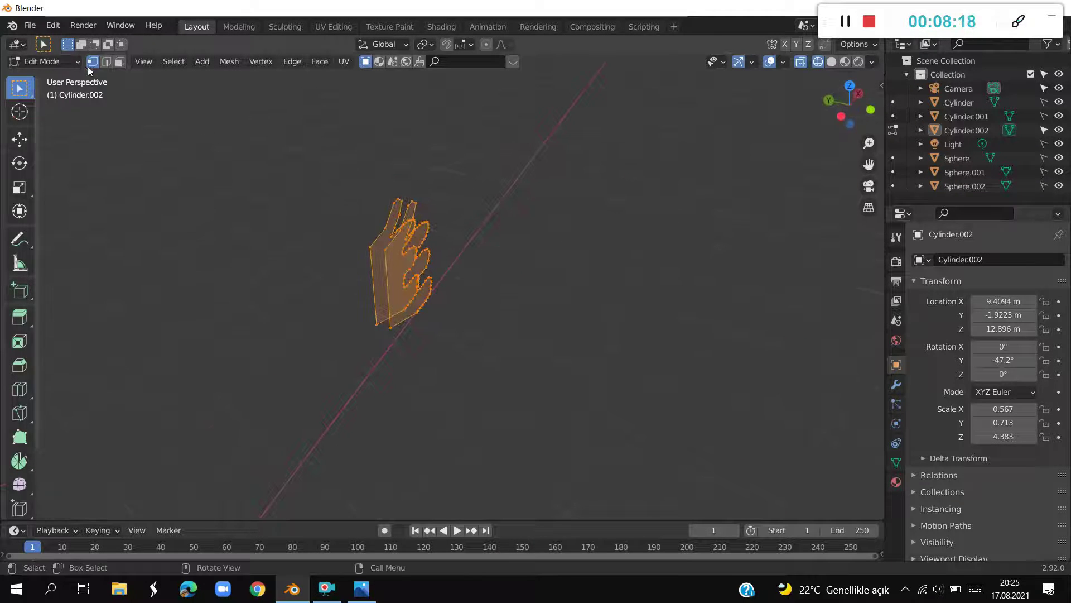
left_click(106, 61)
Select the top edges of the thumb on the hand outlines
key("a")
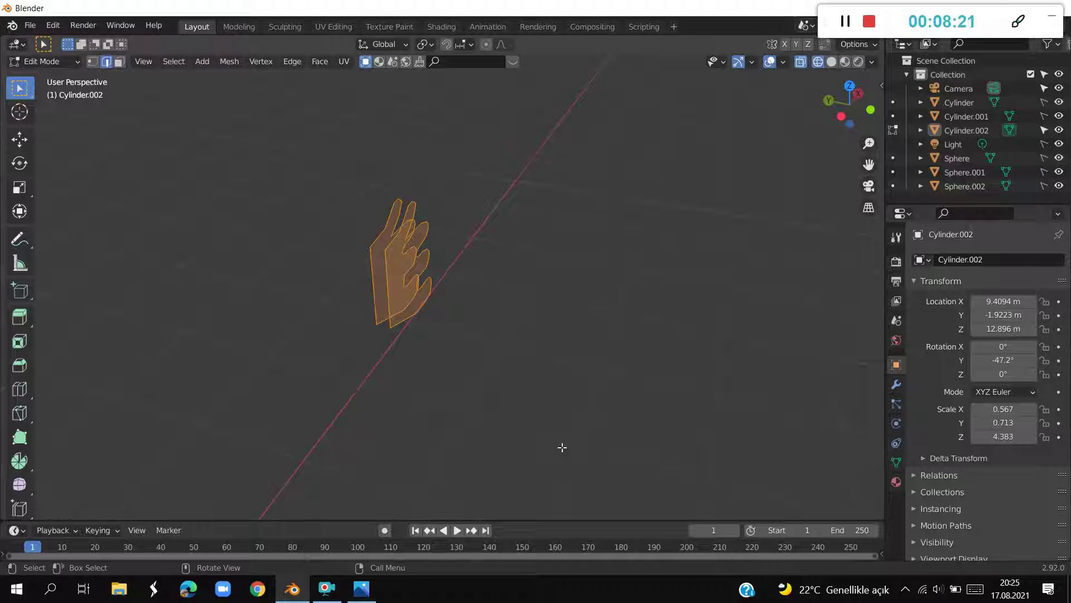
middle_click_drag(482, 343, 397, 342)
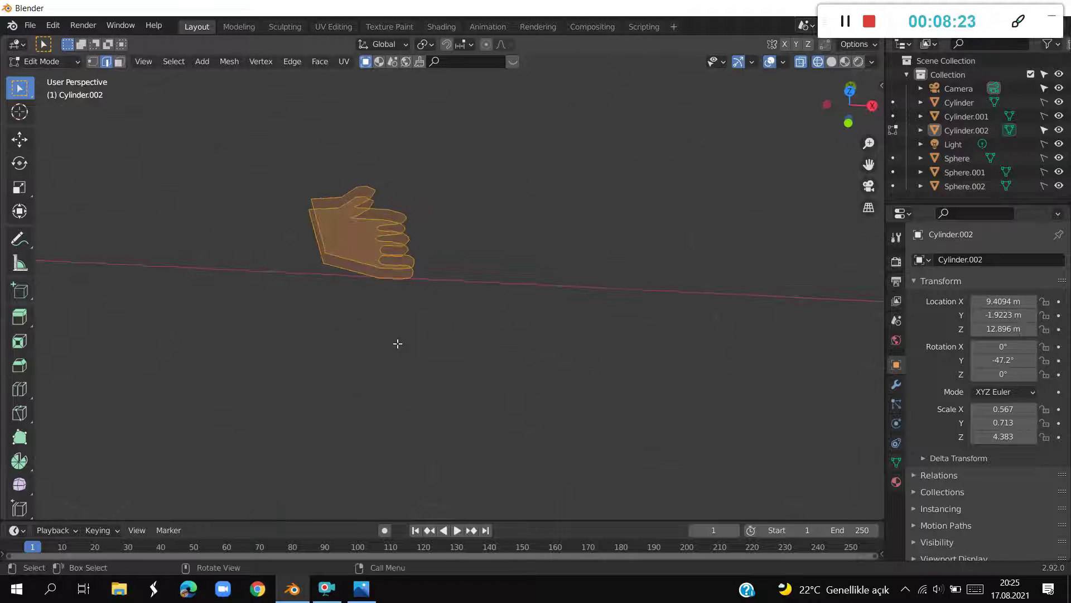
key("alt+a")
left_click(333, 207)
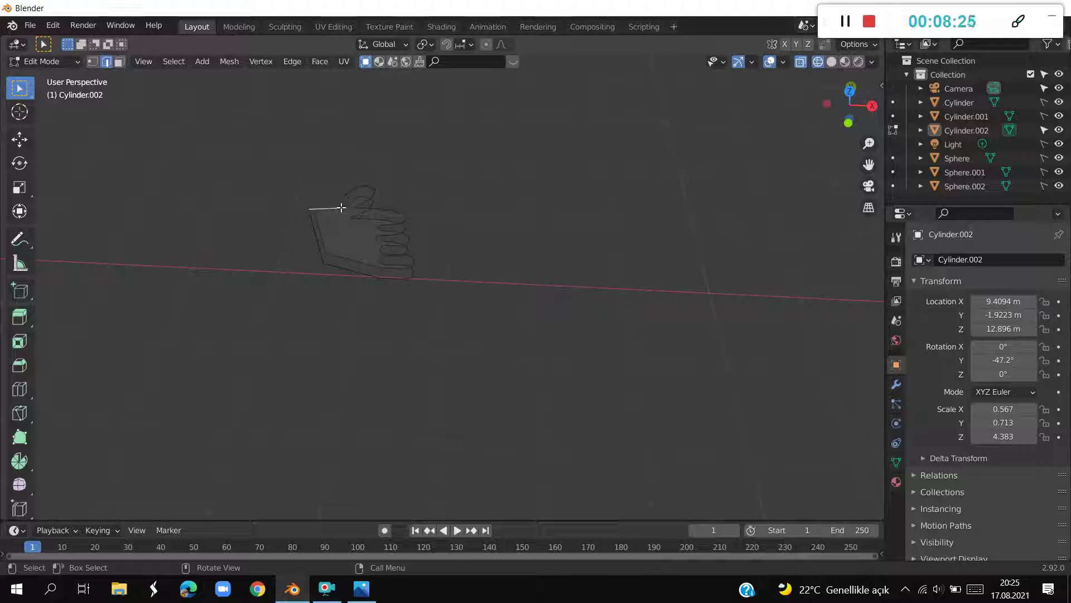
left_click(344, 197, "shift")
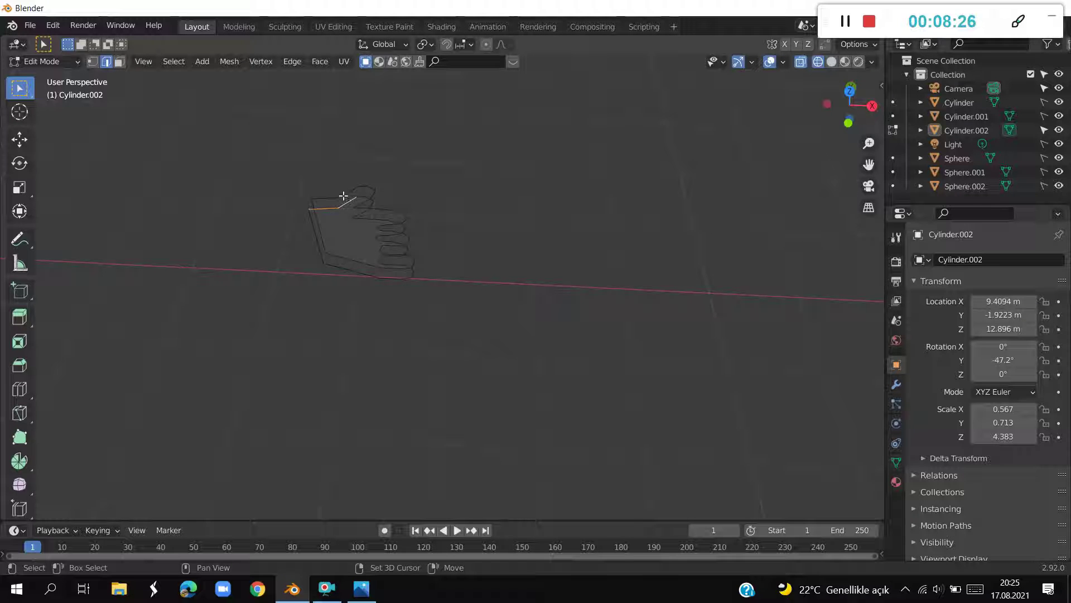
left_click(373, 215, "shift")
mouse_move(371, 205)
middle_mouse_down()
mouse_move(634, 241)
mouse_move(760, 232)
mouse_move(822, 249)
mouse_move(564, 163)
middle_mouse_up()
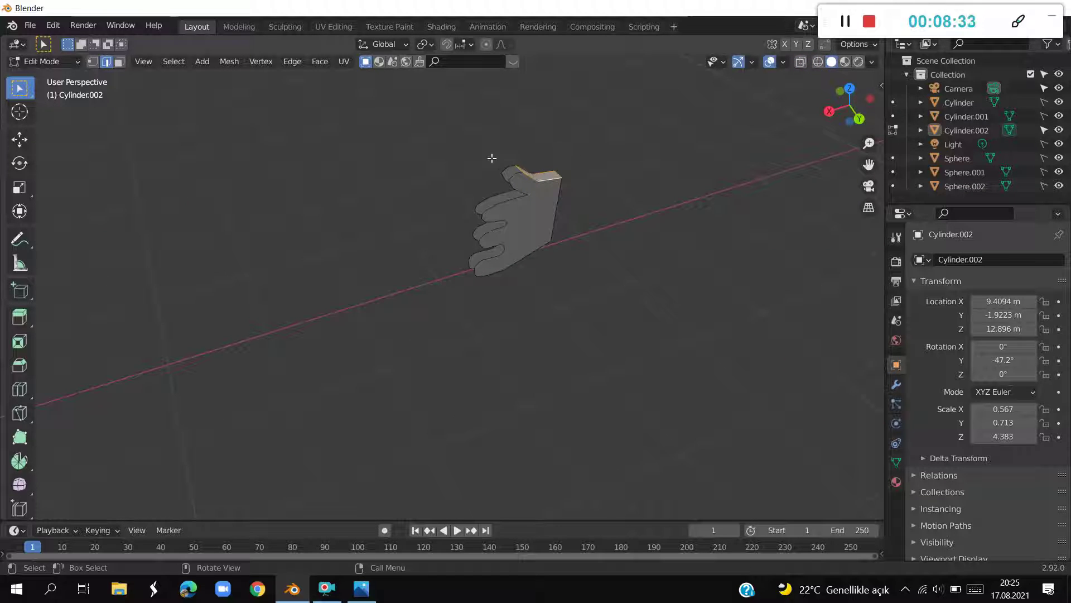
Box-select the thumb-tip geometry and hand outline edges, orbiting to check the join
left_click_drag(493, 160, 532, 186)
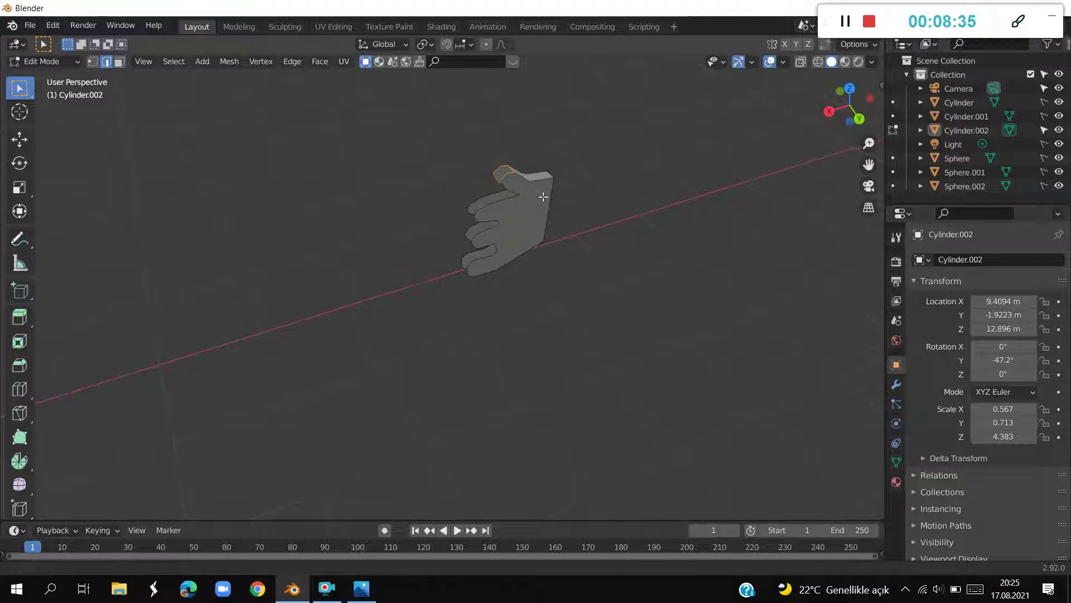
middle_click_drag(535, 194, 498, 184, "shift")
mouse_move(549, 257)
middle_mouse_down()
mouse_move(597, 253)
mouse_move(636, 223)
mouse_move(590, 173)
middle_mouse_up()
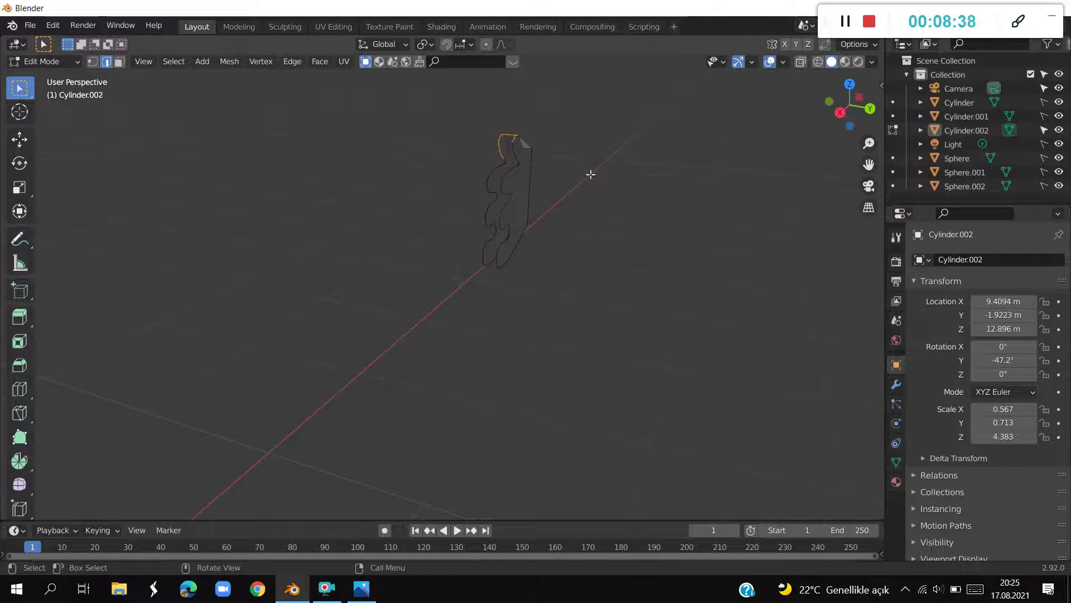
left_click(514, 160, "shift")
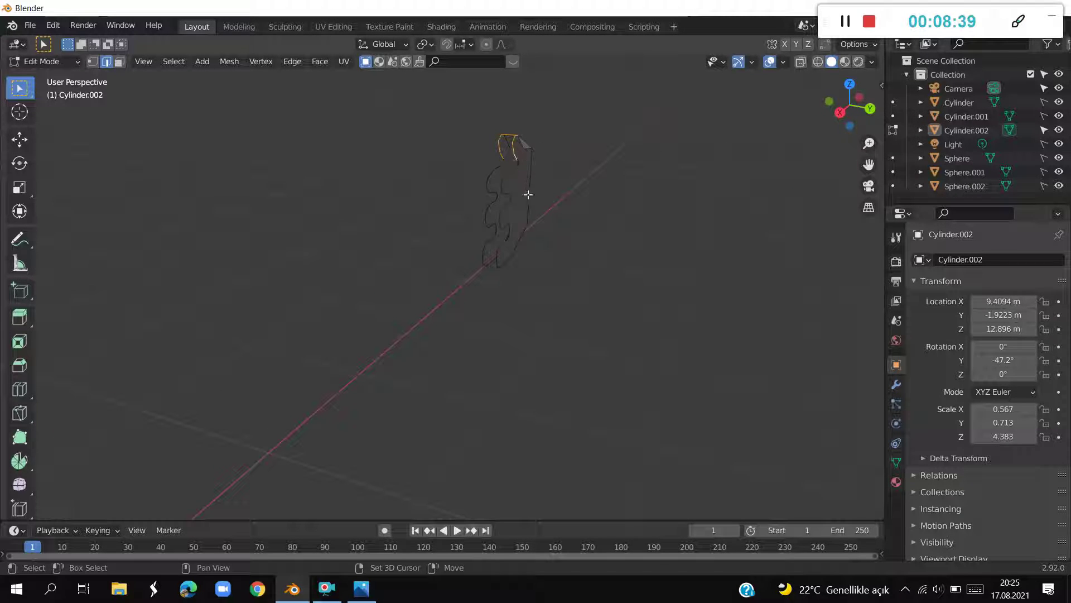
left_click(518, 162, "shift")
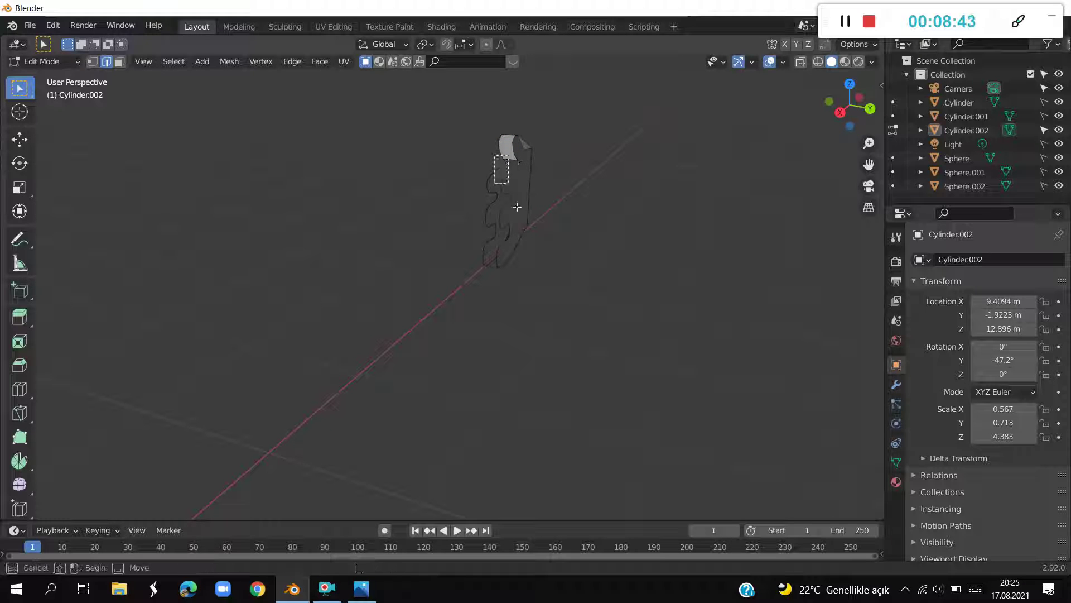
mouse_move(486, 157)
left_mouse_down()
mouse_move(526, 301)
mouse_move(465, 197)
mouse_move(466, 157)
left_mouse_up()
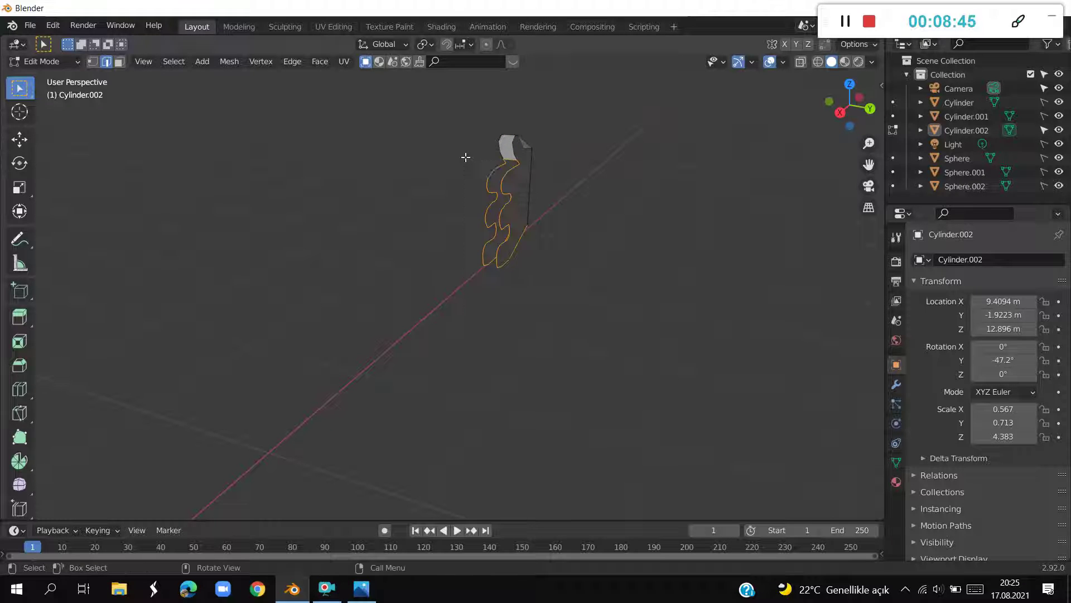
mouse_move(503, 174)
middle_mouse_down()
mouse_move(556, 188)
mouse_move(619, 242)
mouse_move(677, 258)
mouse_move(627, 243)
middle_mouse_up()
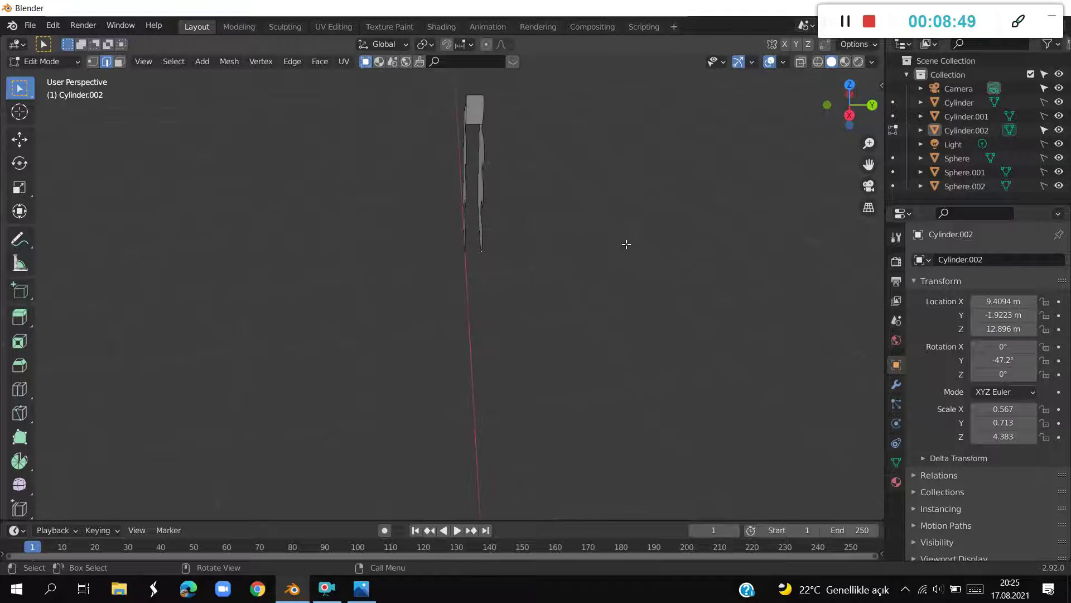
left_click_drag(444, 119, 508, 245)
mouse_move(507, 256)
middle_mouse_down()
mouse_move(588, 277)
mouse_move(411, 253)
mouse_move(532, 266)
middle_mouse_up()
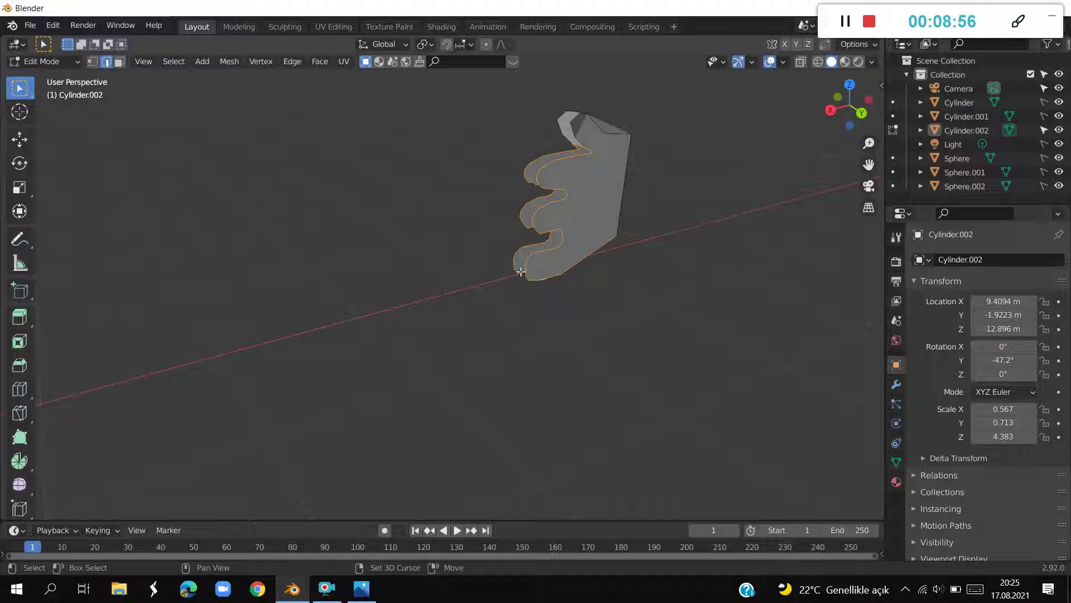
mouse_move(538, 304)
middle_mouse_down()
mouse_move(715, 313)
mouse_move(821, 299)
mouse_move(431, 292)
mouse_move(303, 276)
middle_mouse_up()
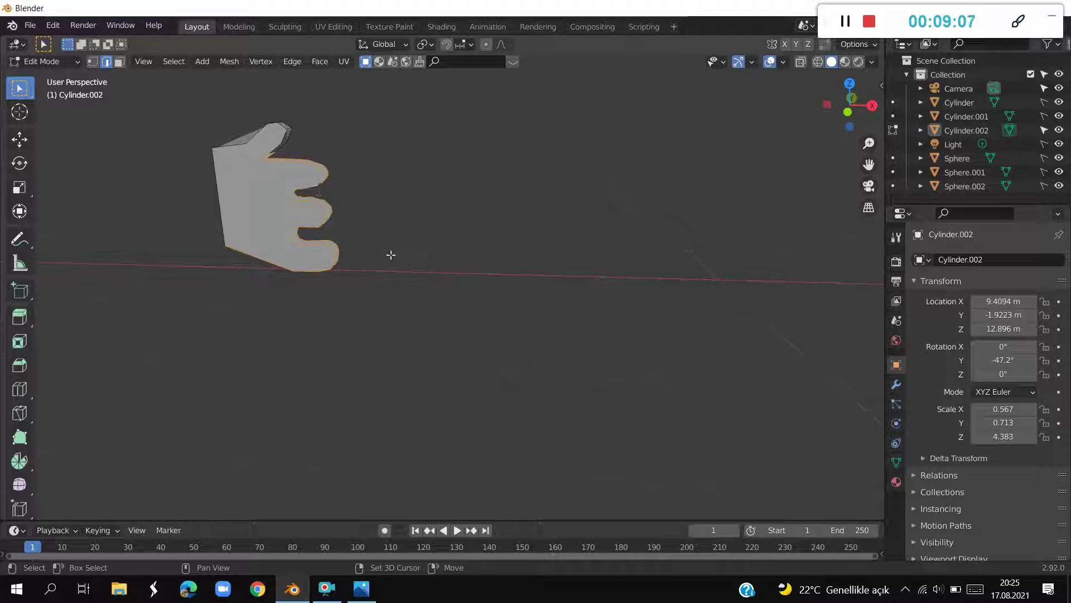
mouse_move(414, 255)
middle_mouse_down()
mouse_move(471, 299)
mouse_move(605, 330)
mouse_move(600, 303)
mouse_move(514, 270)
mouse_move(670, 323)
mouse_move(624, 313)
mouse_move(682, 287)
middle_mouse_up()
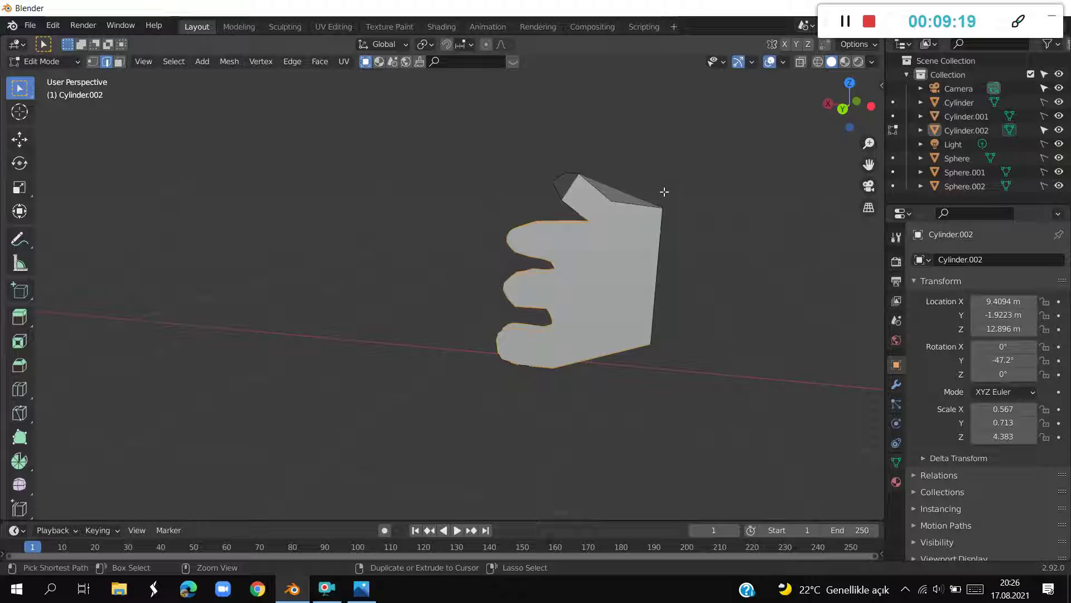
Undo the thumb-top faces and select all of the hand's geometry
key("ctrl+z")
mouse_move(679, 185)
middle_mouse_down()
mouse_move(643, 242)
mouse_move(610, 241)
mouse_move(502, 363)
middle_mouse_up()
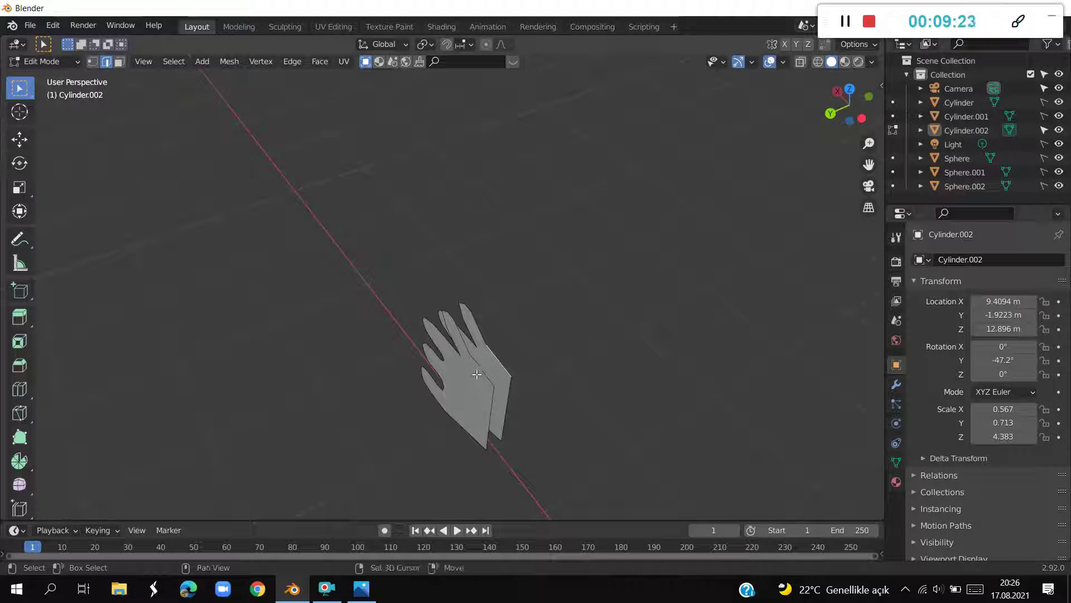
left_click(480, 372, "shift")
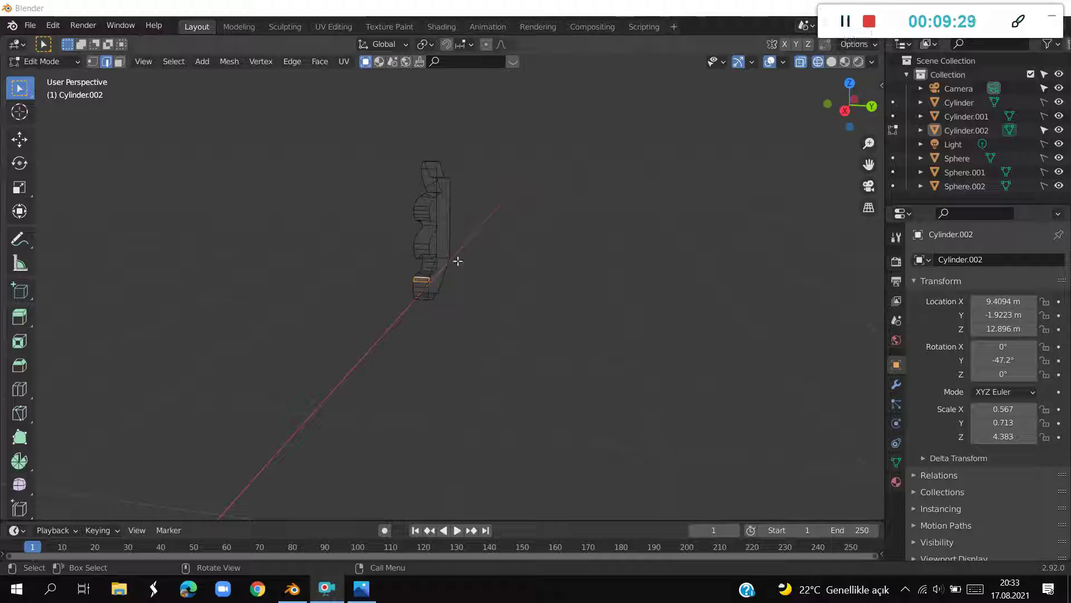
middle_click_drag(539, 222, 459, 225)
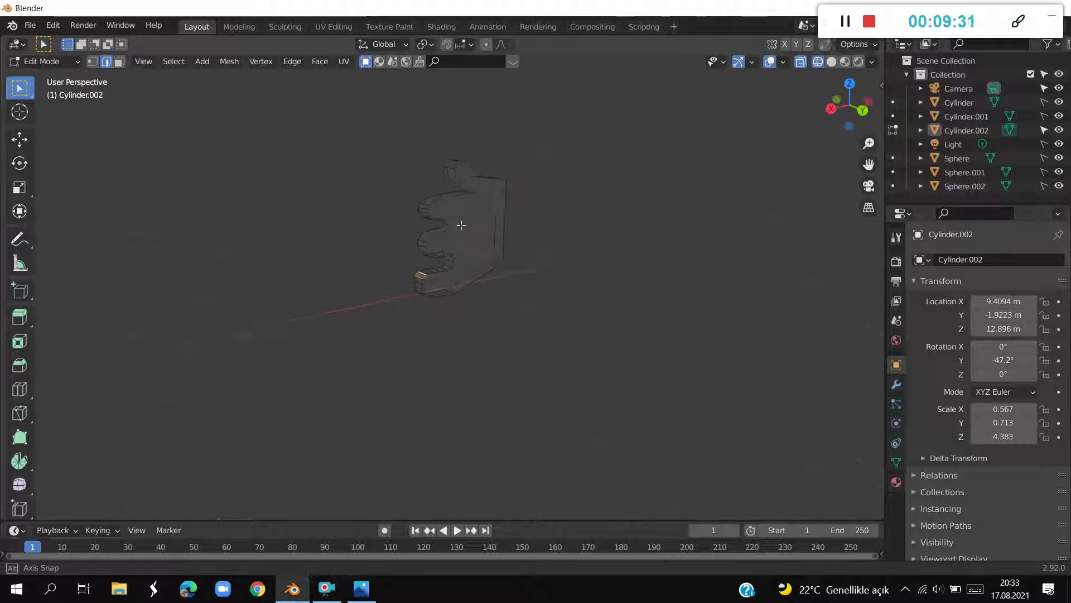
mouse_move(393, 108)
left_mouse_down()
mouse_move(502, 299)
mouse_move(537, 332)
left_mouse_up()
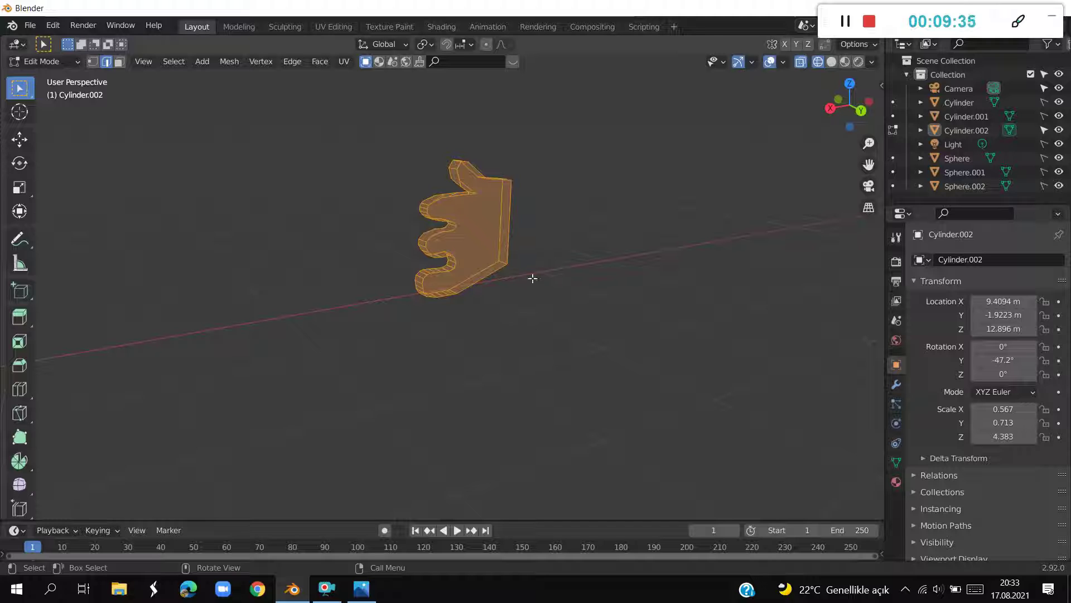
Fill the hand's open sides with faces in face mode, dismissing the error report
key("f")
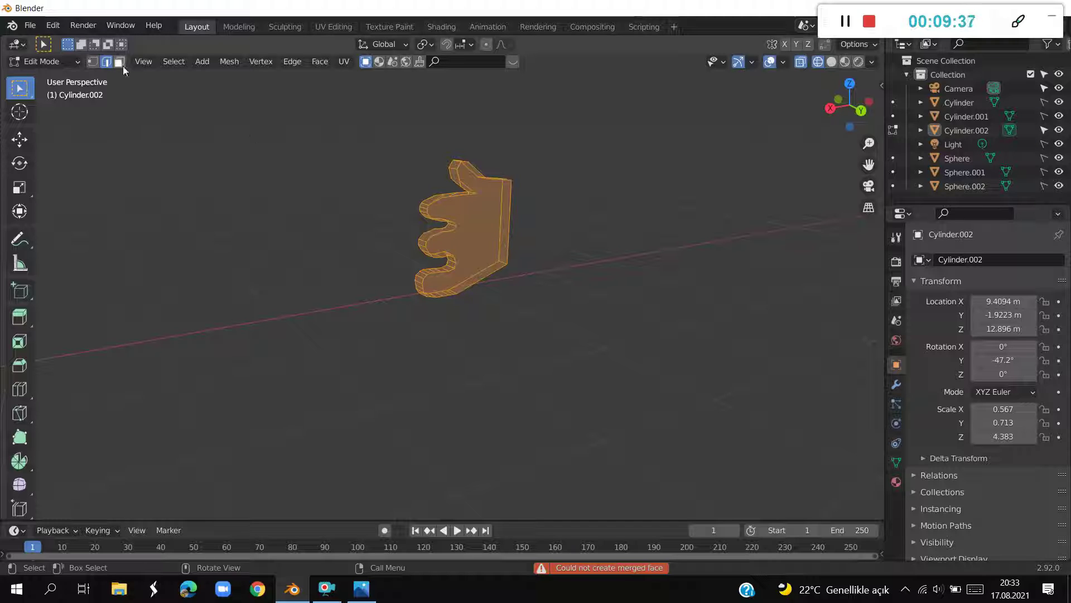
left_click(119, 62)
key("f")
key("f")
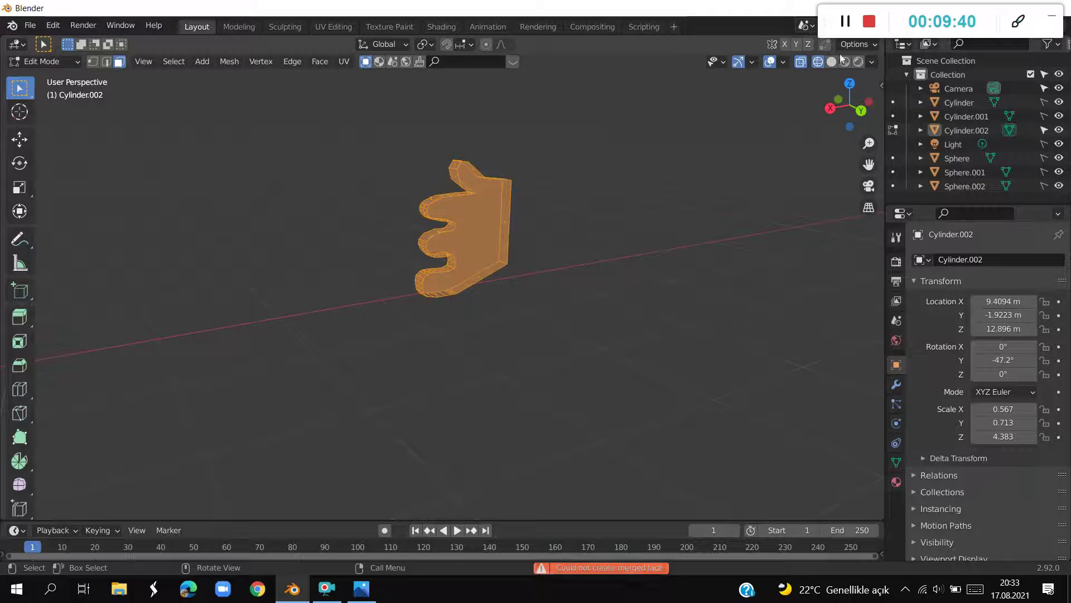
left_click(629, 264)
mouse_move(629, 263)
middle_mouse_down()
mouse_move(773, 311)
mouse_move(745, 319)
middle_mouse_up()
key("f")
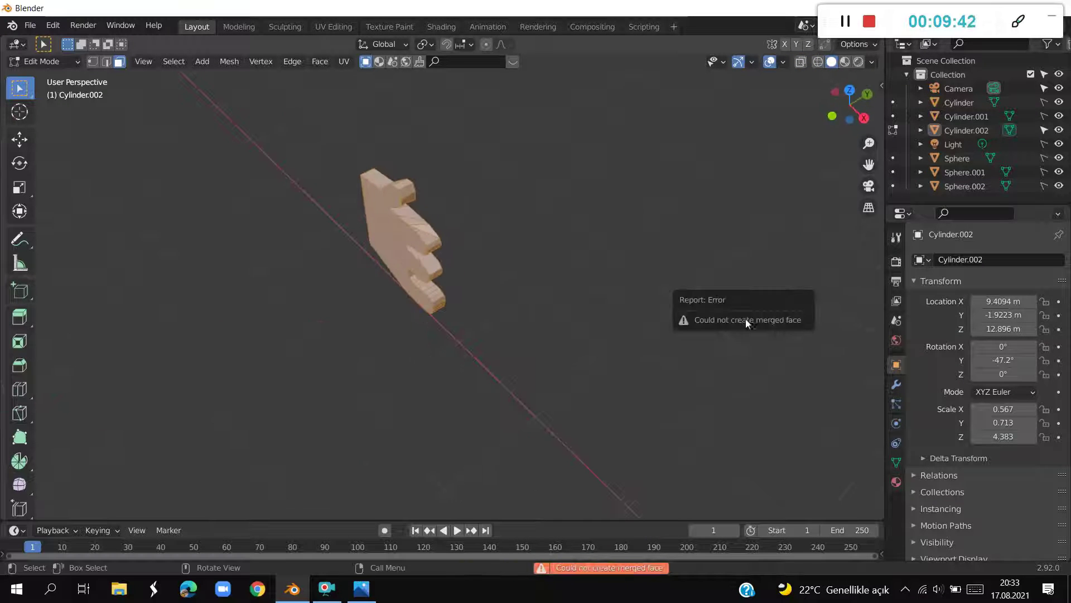
middle_click_drag(605, 312, 618, 259)
left_click(593, 257)
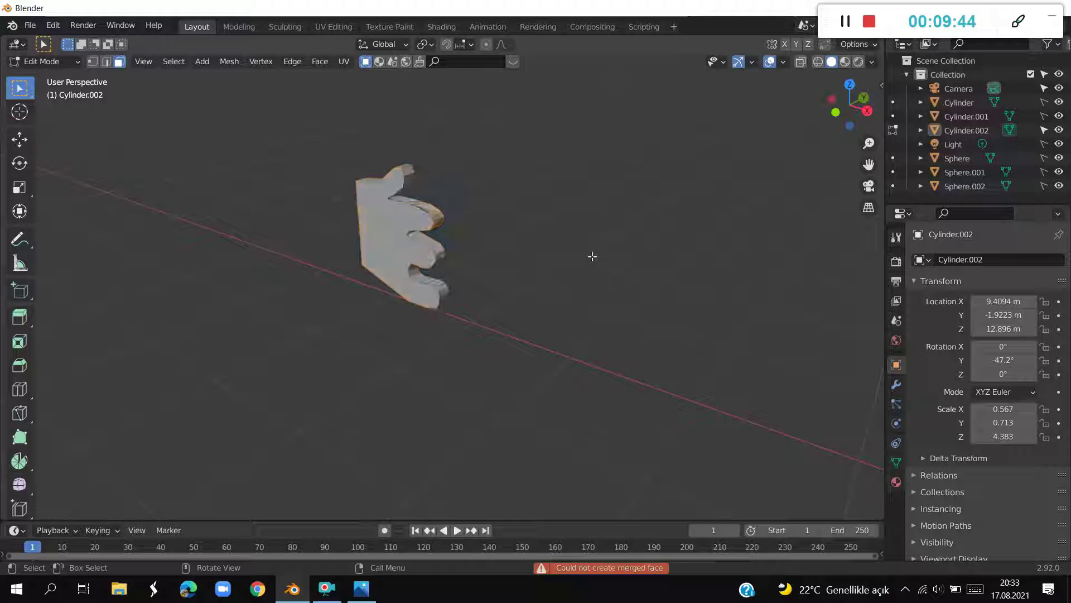
Return to Object Mode and inspect the thick hand slab from both sides
left_click(68, 61)
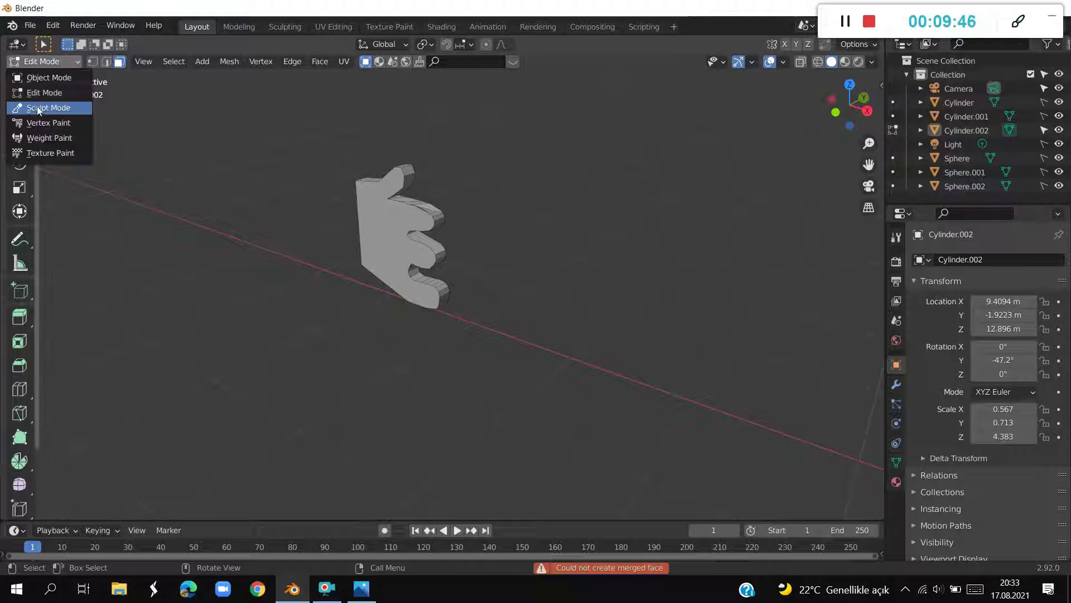
left_click(34, 91)
left_click(29, 64)
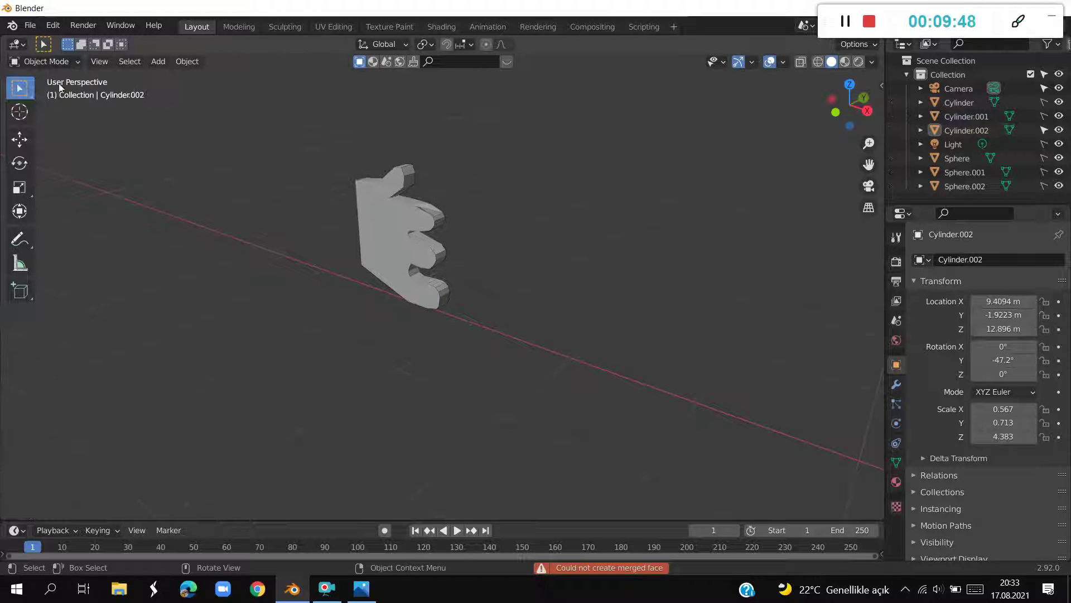
left_click(398, 225)
mouse_move(365, 266)
middle_mouse_down()
mouse_move(497, 242)
mouse_move(427, 275)
mouse_move(581, 212)
middle_mouse_up()
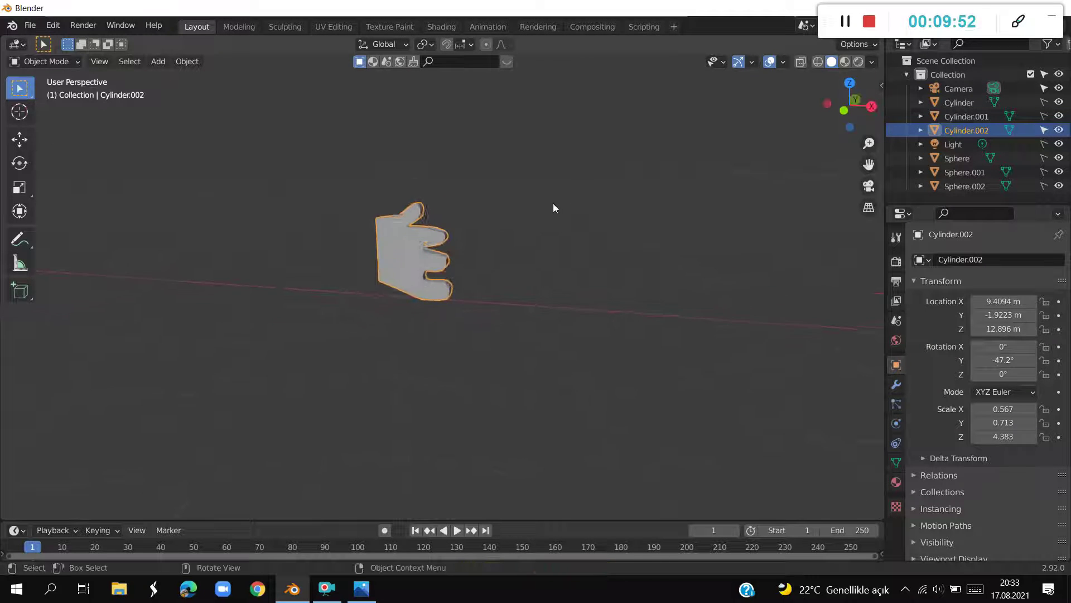
In Edit Mode, select the edges along the hand's bottom side in front view
middle_click_drag(584, 200, 521, 249)
scroll(524, 253, "up", 4)
key("Tab")
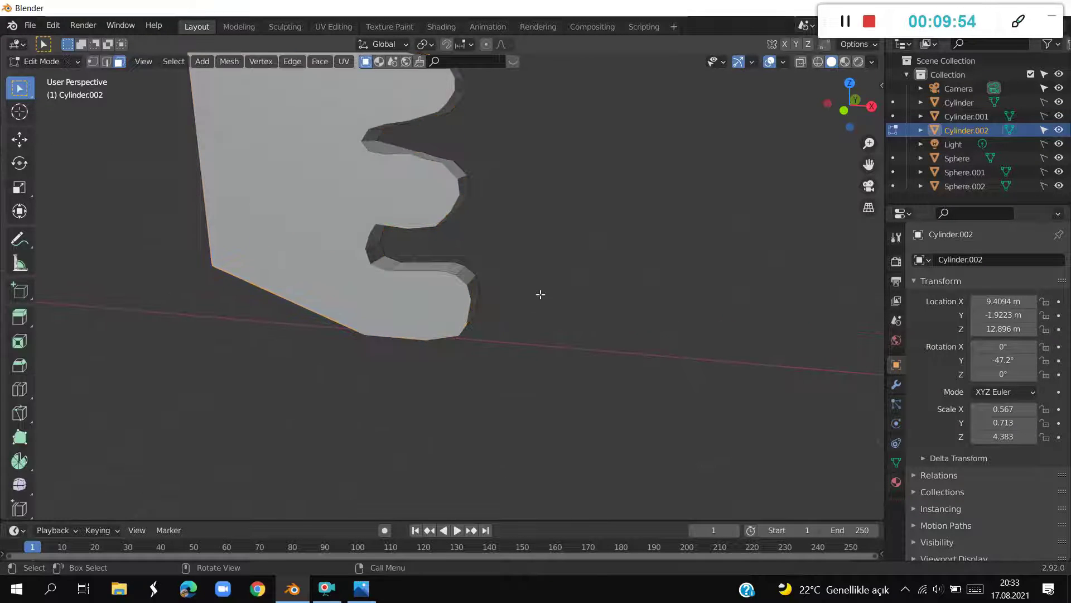
mouse_move(538, 292)
middle_mouse_down()
mouse_move(576, 226)
mouse_move(449, 227)
middle_mouse_up()
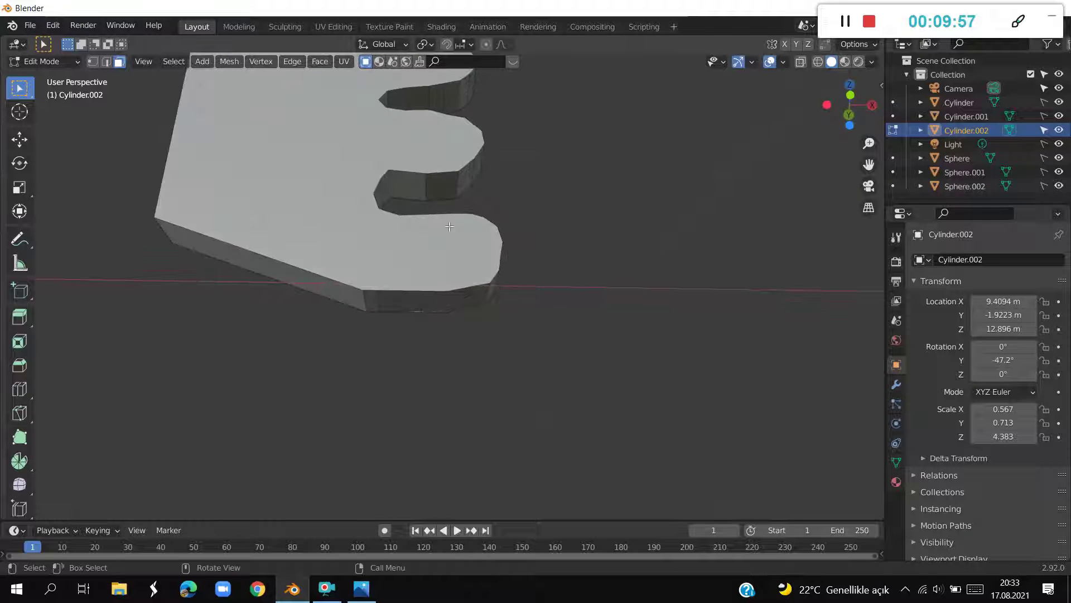
left_click_drag(360, 283, 500, 322)
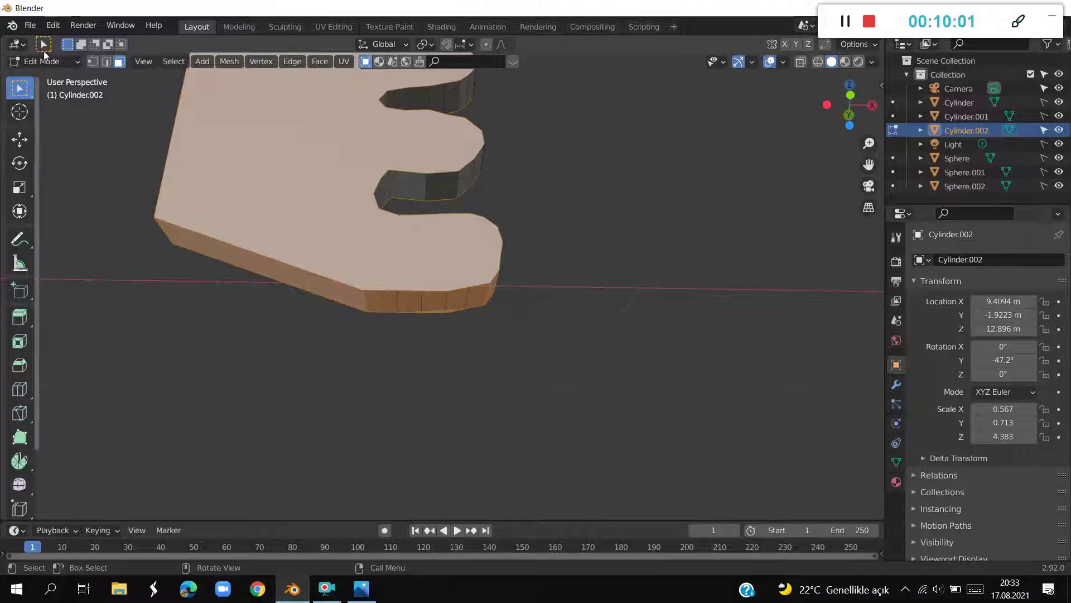
key("alt+a")
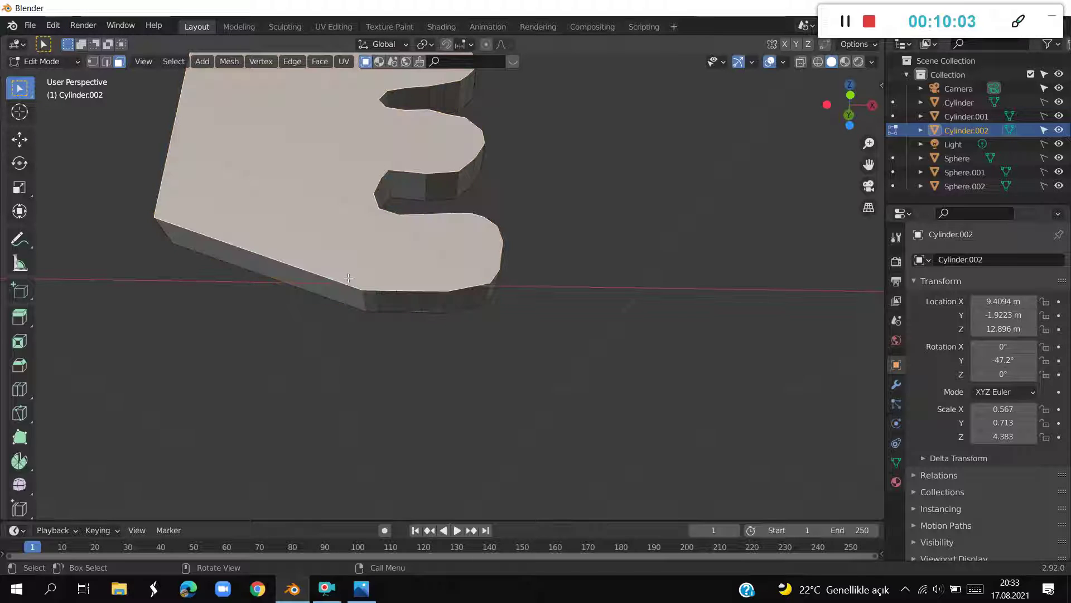
left_click_drag(350, 285, 490, 322)
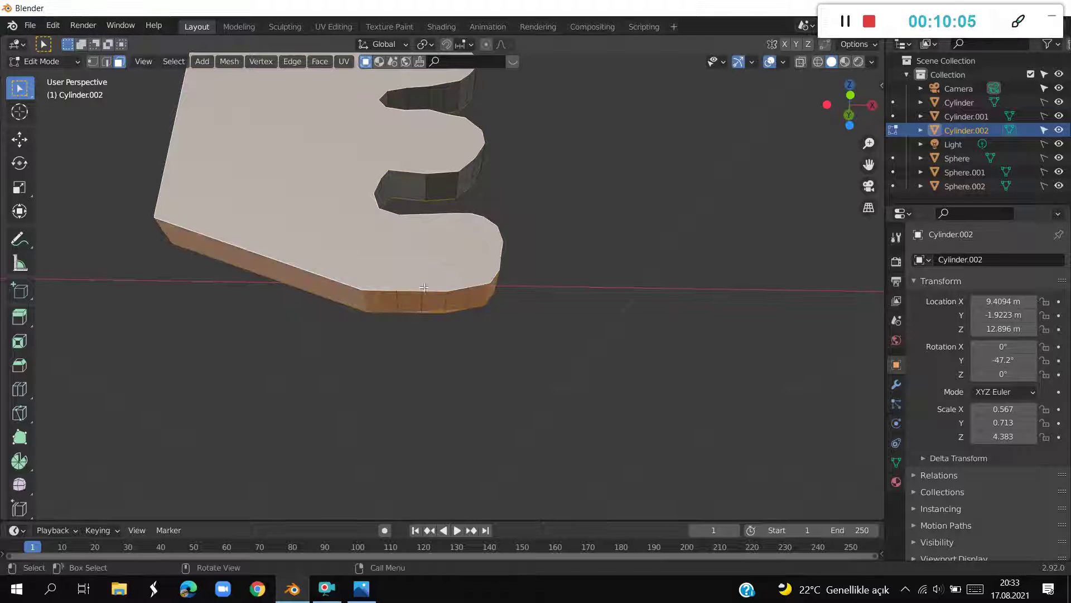
left_click(106, 61)
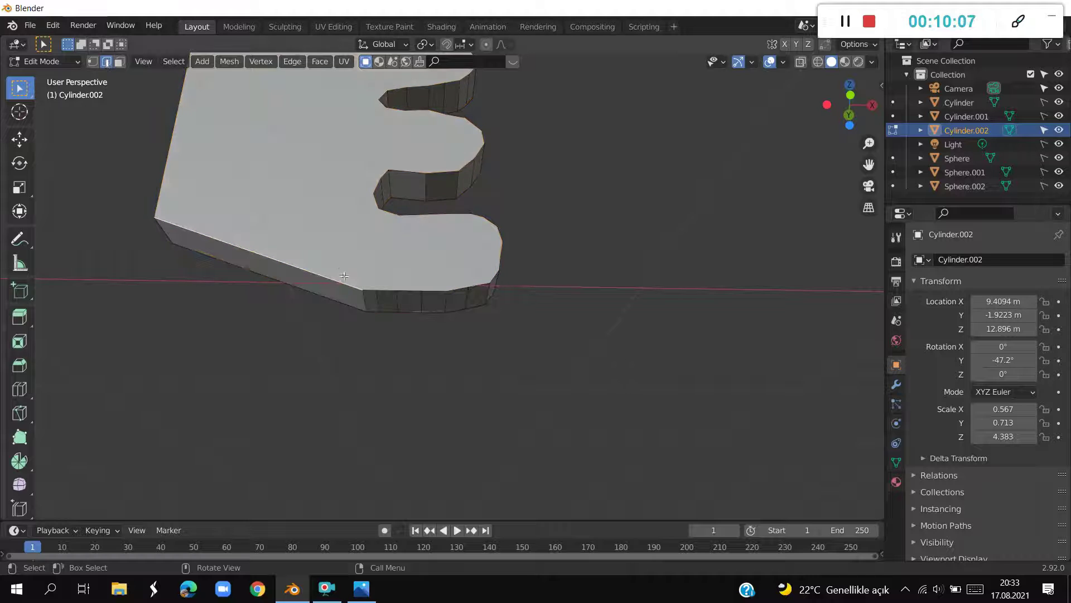
left_click_drag(347, 286, 491, 322)
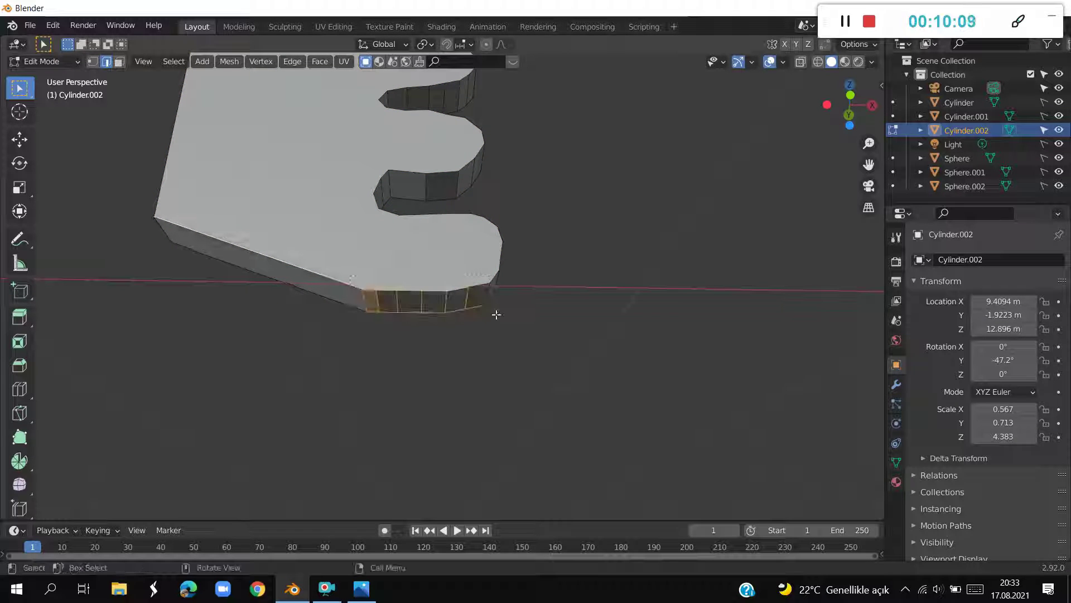
left_click_drag(481, 286, 504, 297)
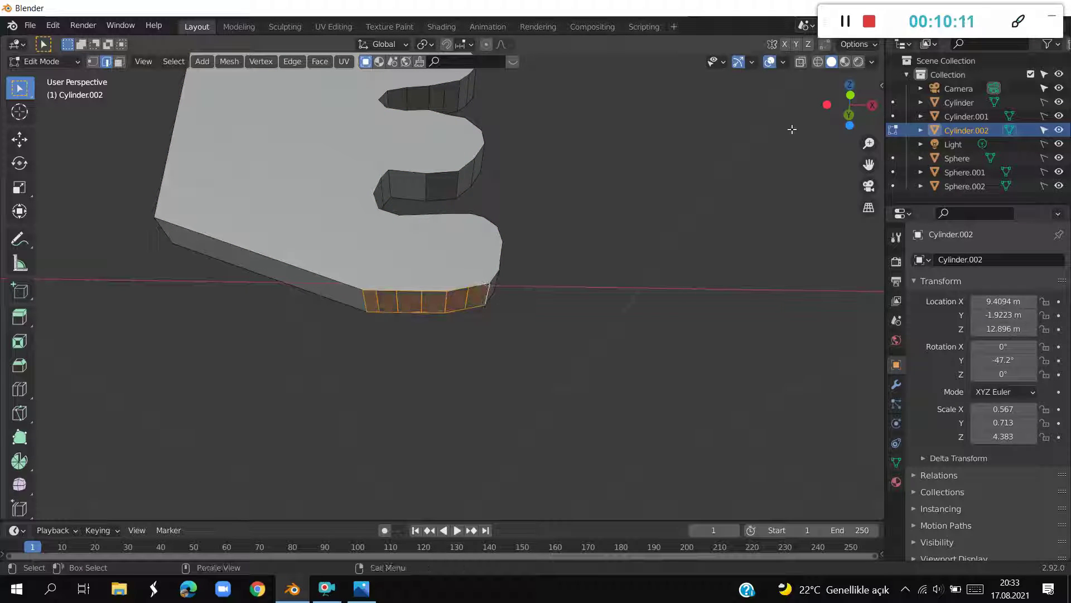
left_click(850, 95)
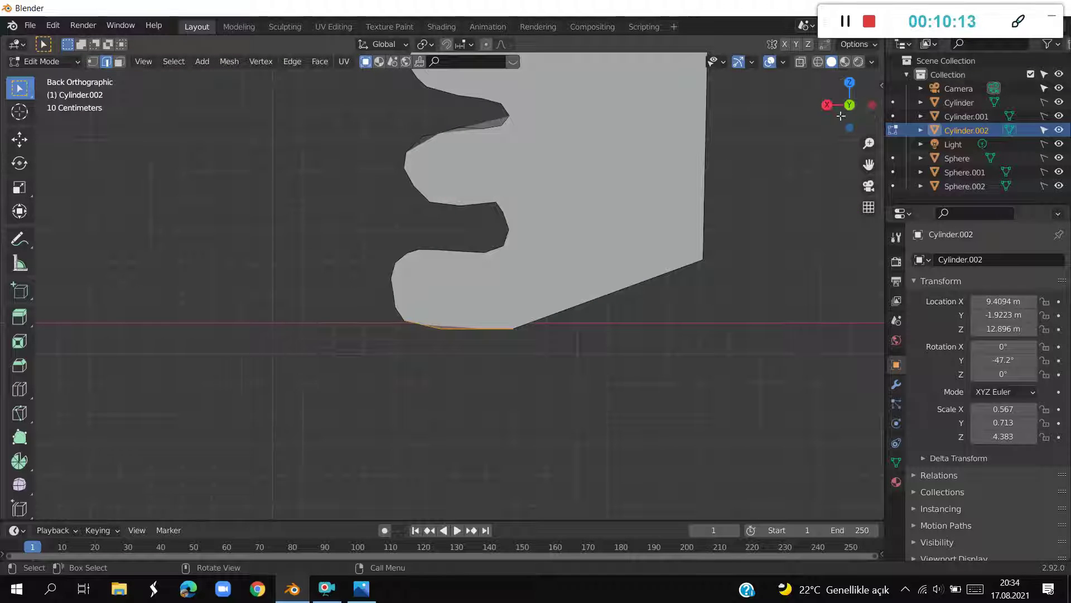
left_click(847, 108)
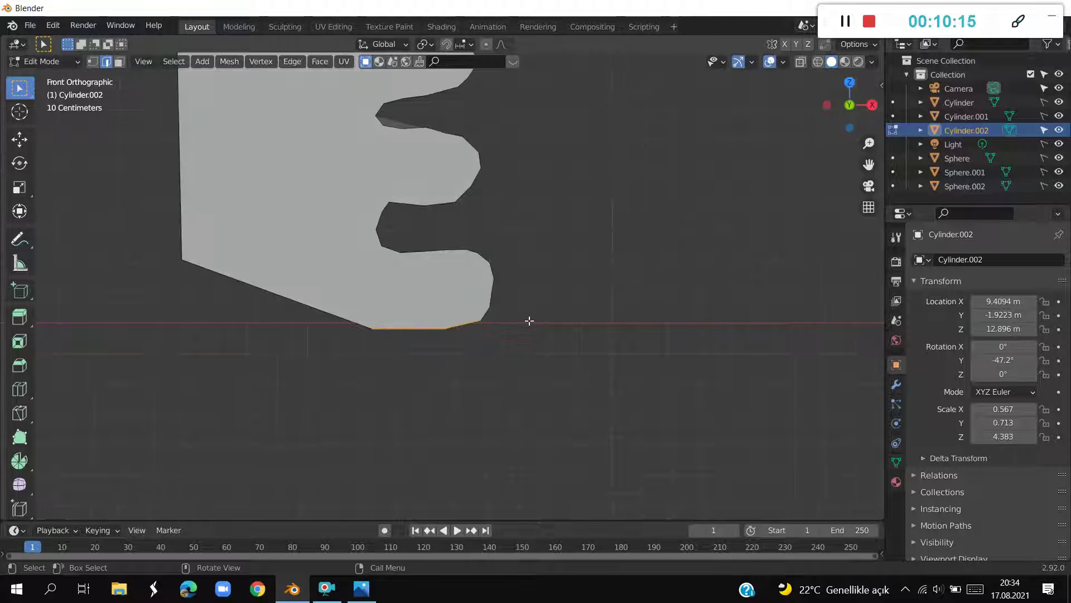
Raise the hand's bottom edge slightly along Z
key("g")
key("z")
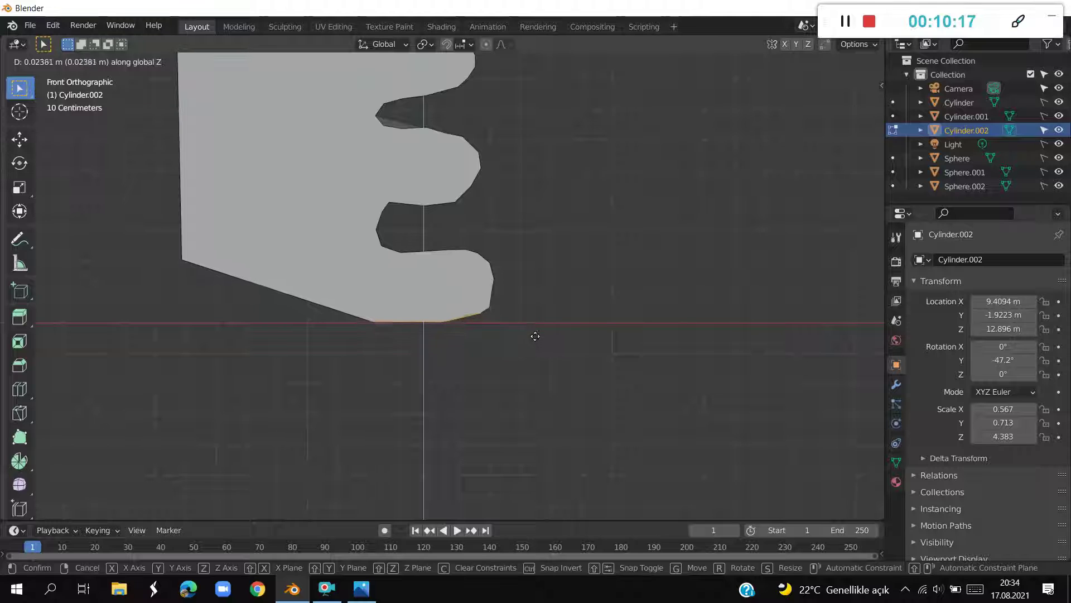
left_click(527, 328)
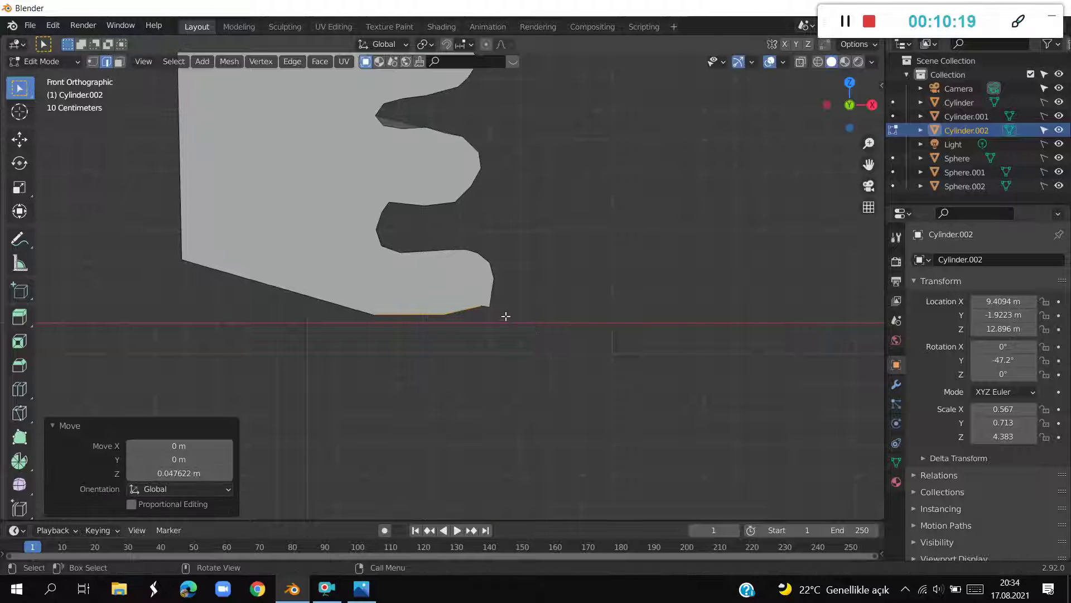
left_click(738, 185)
In wireframe, select the lower-right corner vertex and nudge it up about 0.02 m
left_click(818, 62)
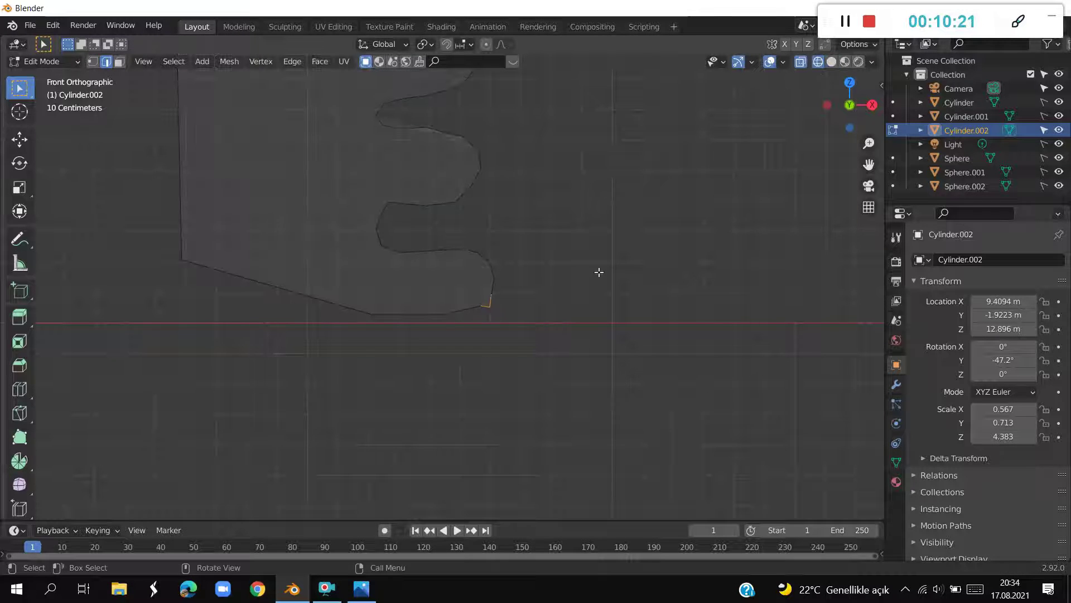
left_click_drag(503, 313, 487, 300)
left_click(95, 61)
left_click_drag(481, 302, 496, 317)
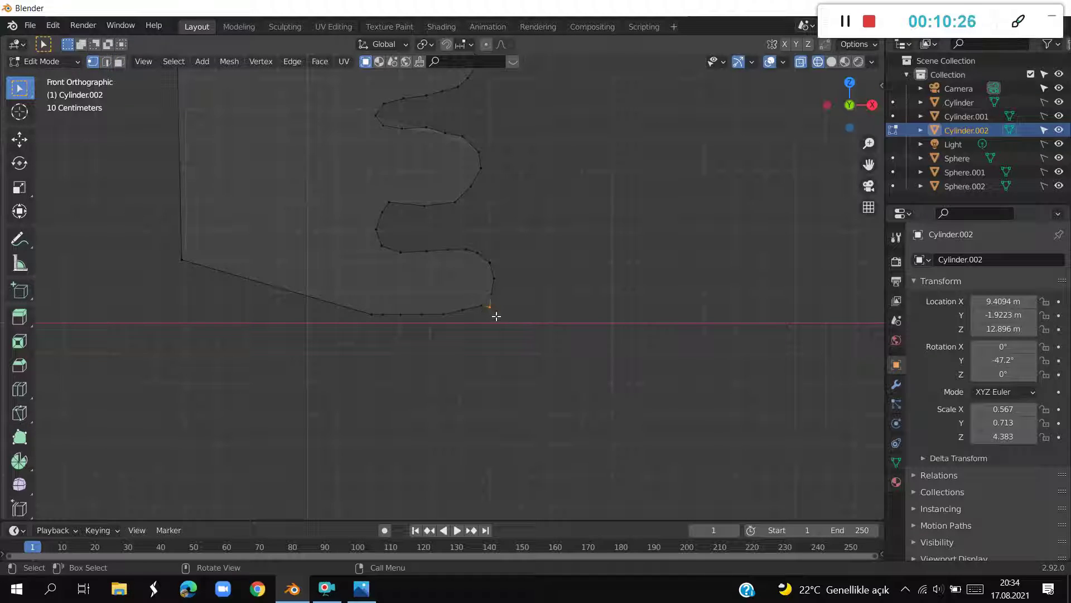
key("g")
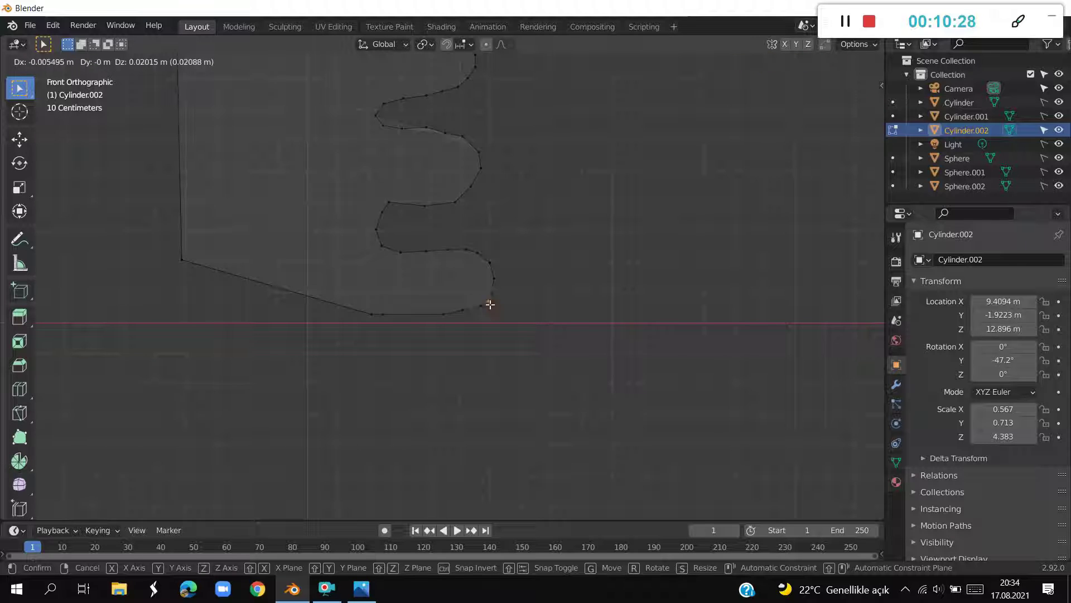
left_click(490, 305)
mouse_move(525, 314)
middle_mouse_down()
mouse_move(562, 287)
mouse_move(518, 323)
mouse_move(563, 296)
middle_mouse_up()
Return to Object Mode in solid shading and zoom out to the whole elephant in front view
key("Tab")
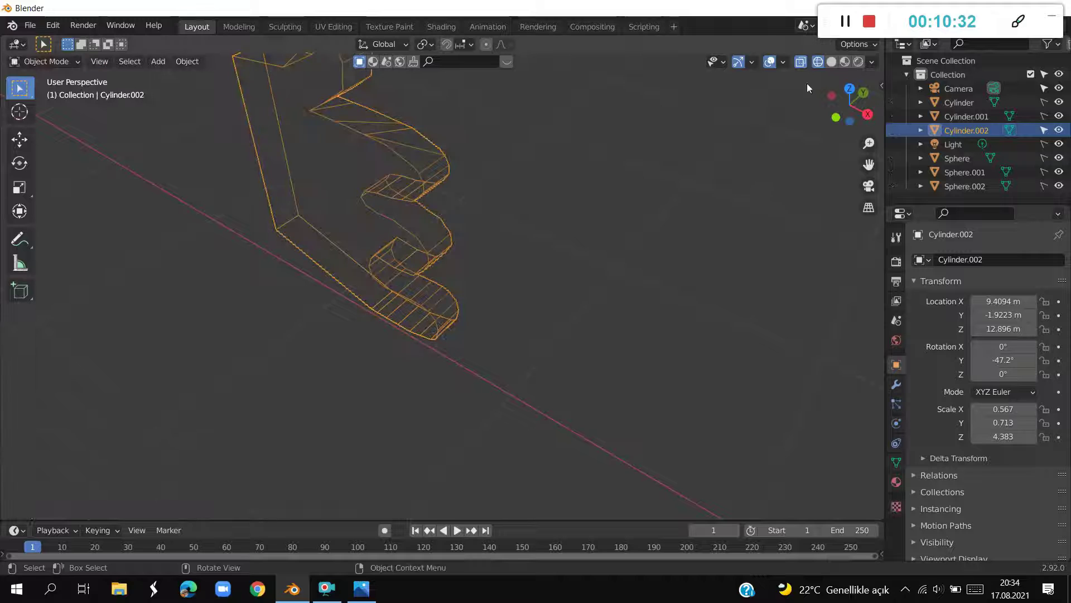
left_click(832, 62)
middle_click_drag(695, 163, 657, 172)
left_click(658, 172)
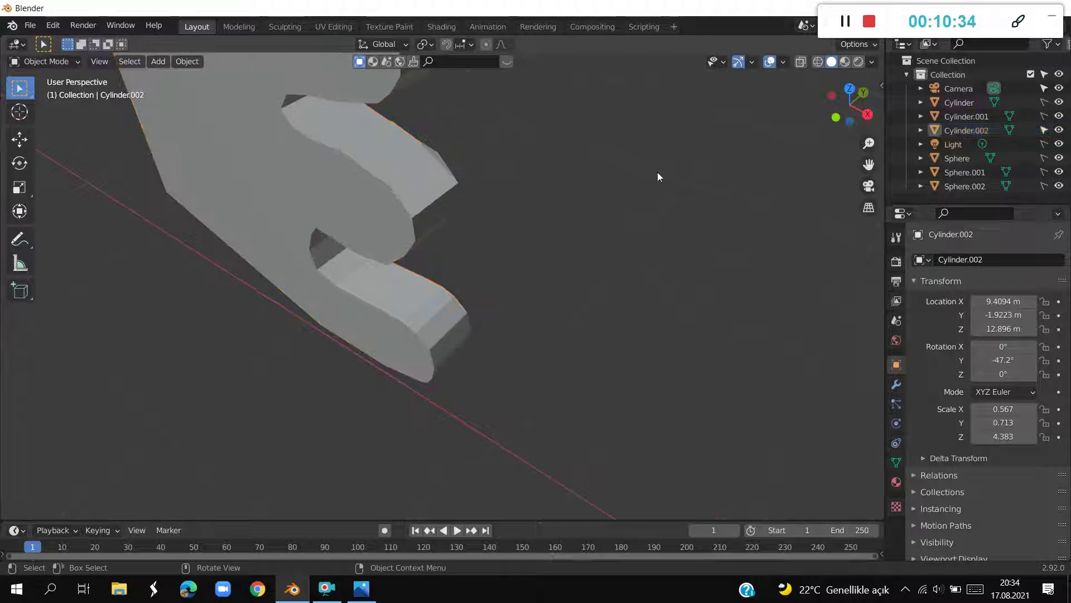
scroll(658, 172, "down", 3)
mouse_move(639, 209)
middle_mouse_down()
mouse_move(681, 217)
mouse_move(710, 186)
middle_mouse_up()
scroll(703, 186, "down", 5)
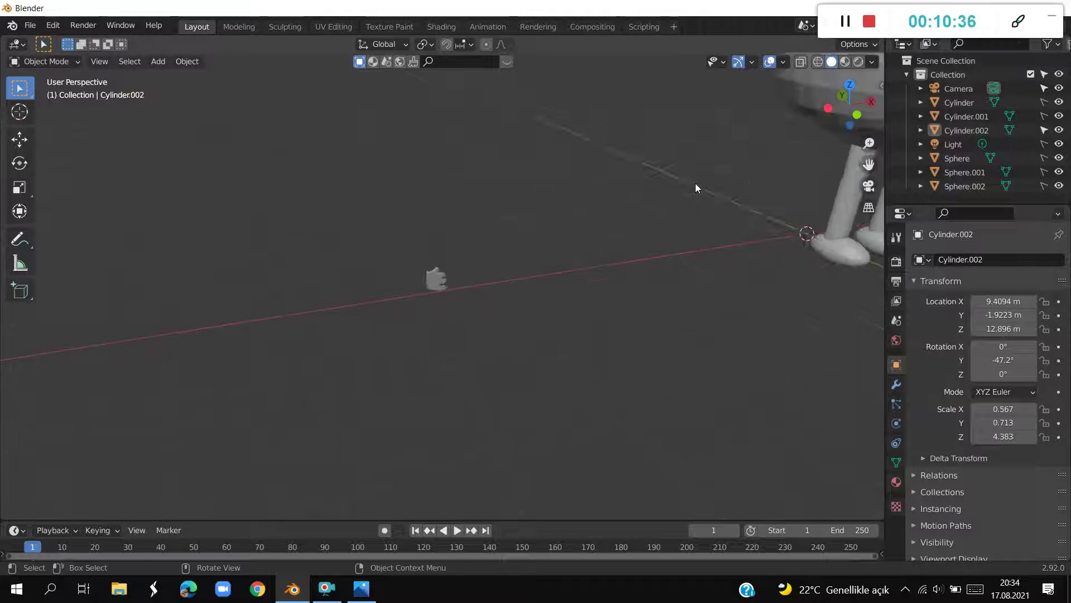
scroll(695, 186, "down", 3)
key("KP_3")
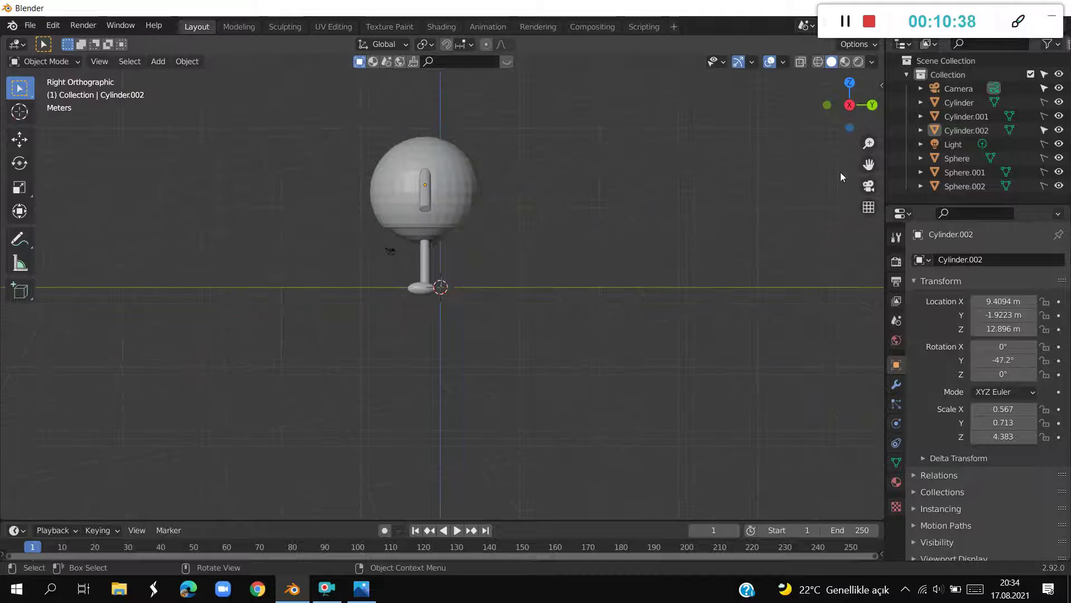
key("KP_1")
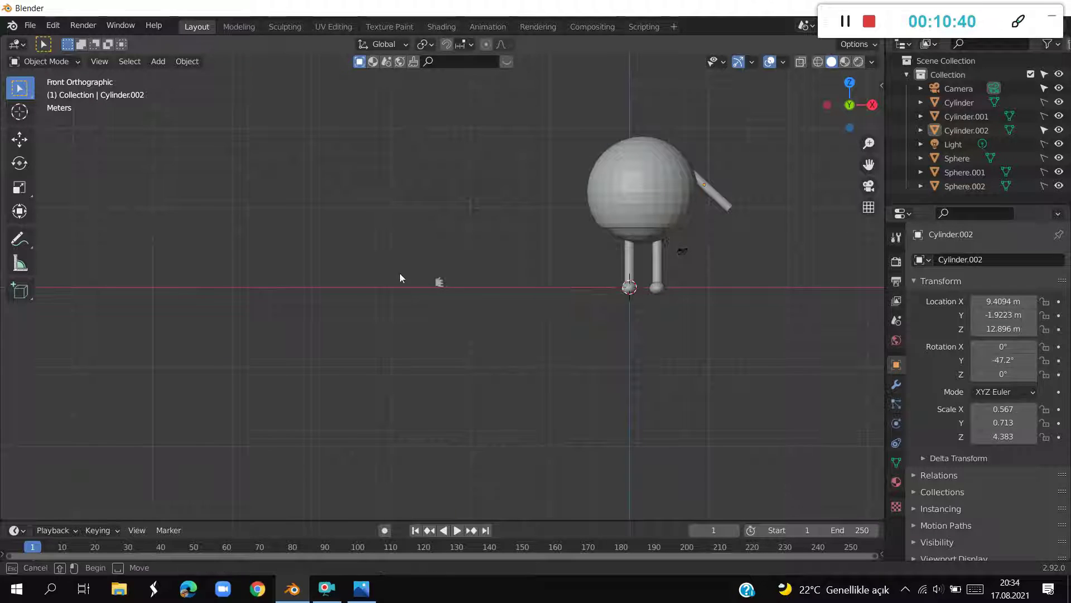
Select the small hand piece and, in wireframe Edit Mode, select all its geometry
left_click_drag(400, 274, 477, 318)
key("h")
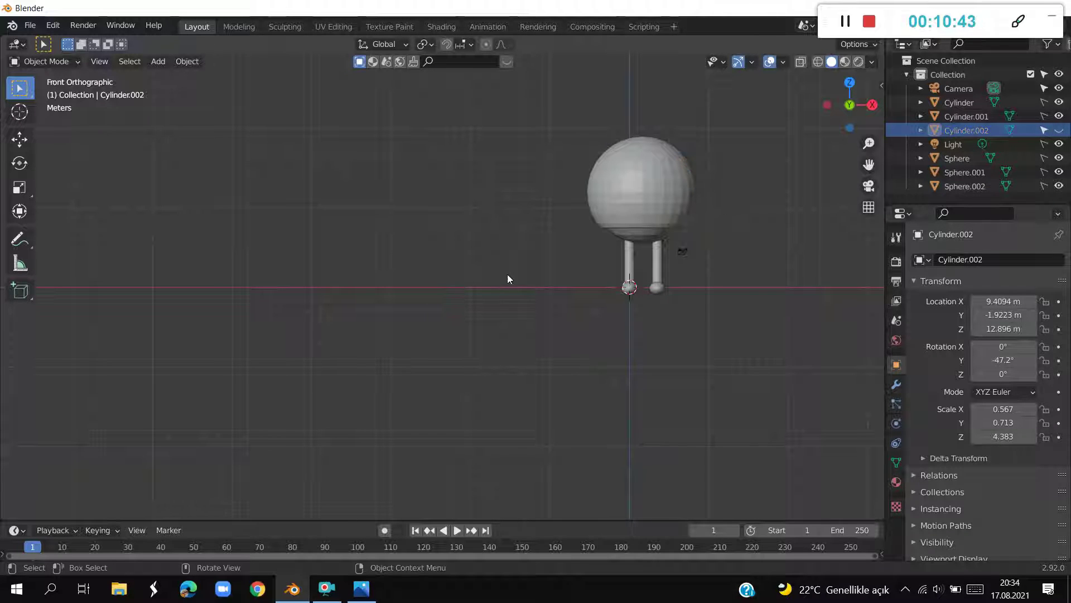
left_click(1059, 130)
key("Tab")
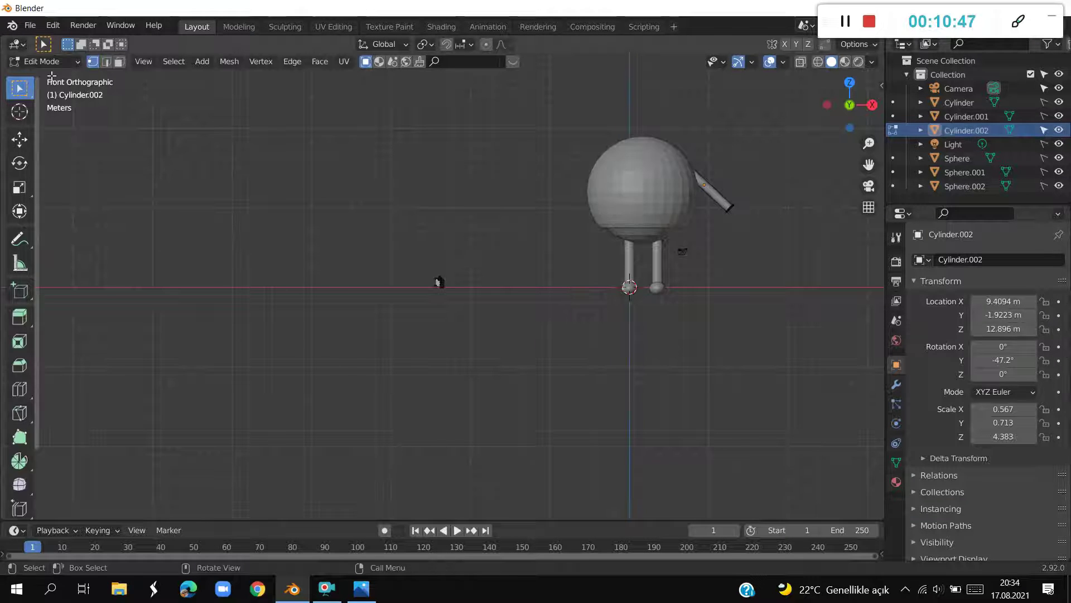
left_click(818, 62)
left_click_drag(404, 240, 505, 355)
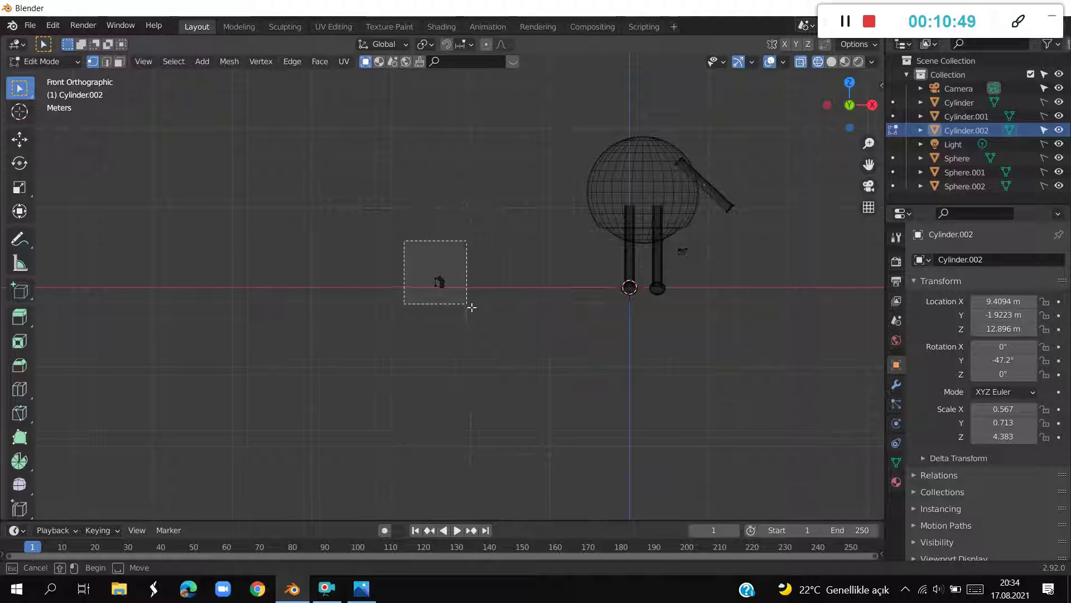
Move the hand 39.393 m along X and 10.112 m up beside the arm tip
key("g")
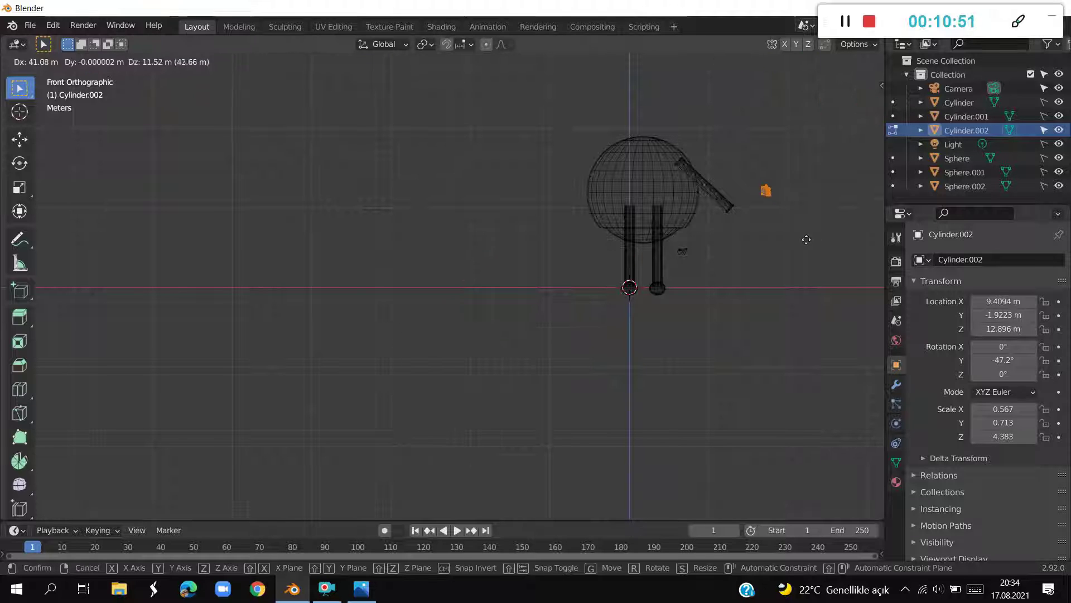
left_click(801, 252)
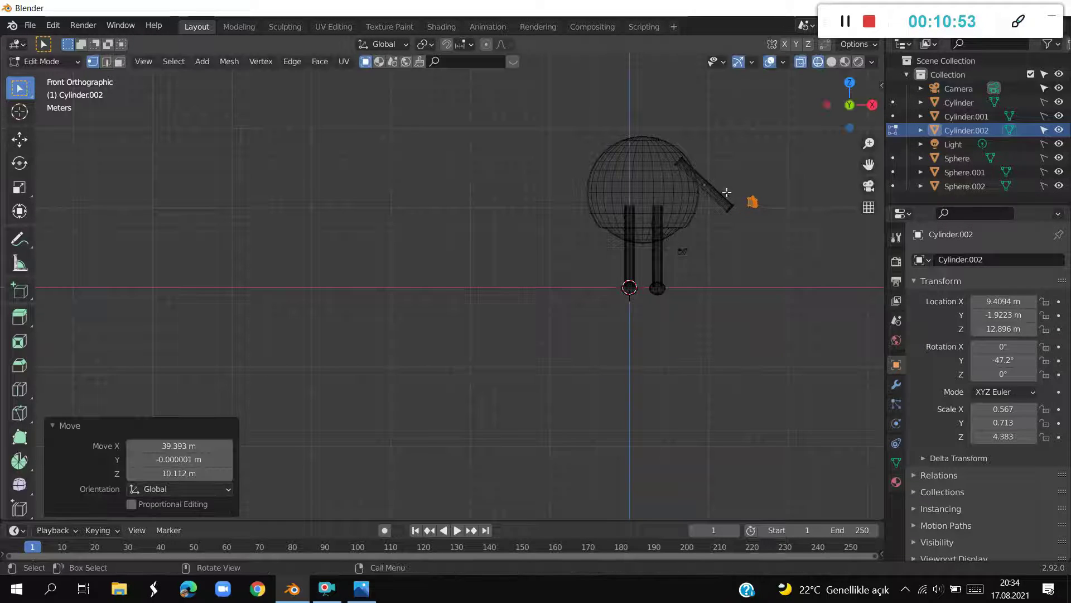
middle_click_drag(740, 282, 558, 290, "shift")
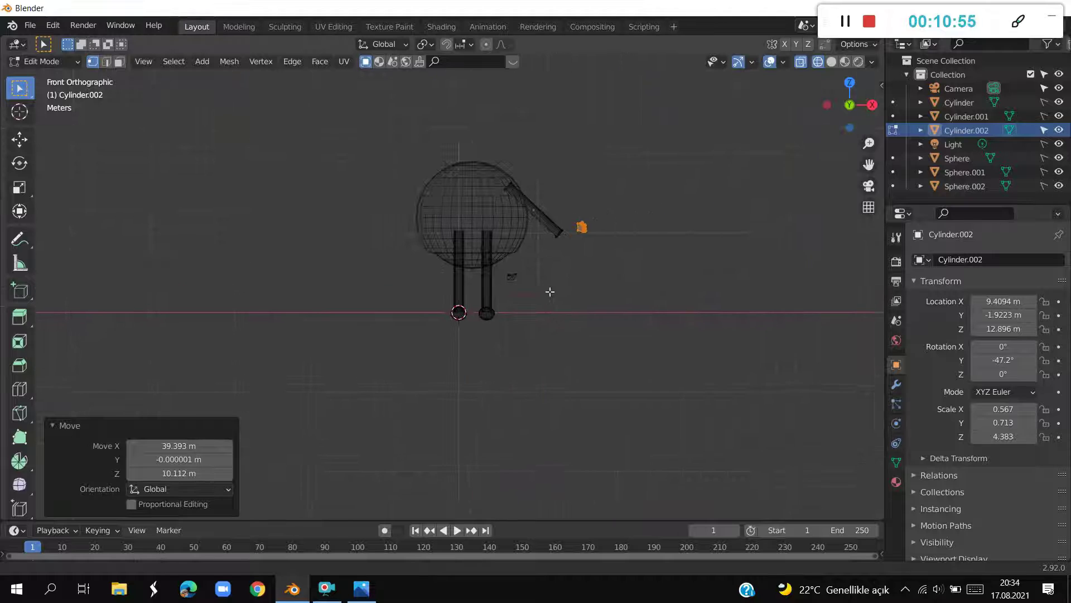
scroll(577, 286, "down", 2)
scroll(577, 286, "up", 3)
scroll(565, 321, "up", 1)
scroll(551, 328, "up", 1)
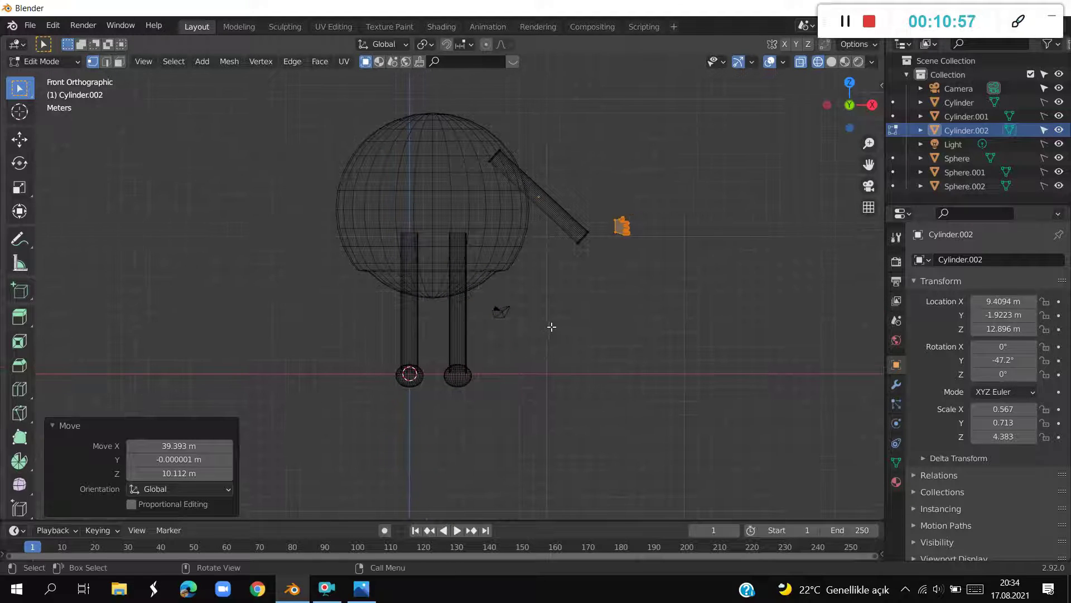
key("Tab")
key("Tab")
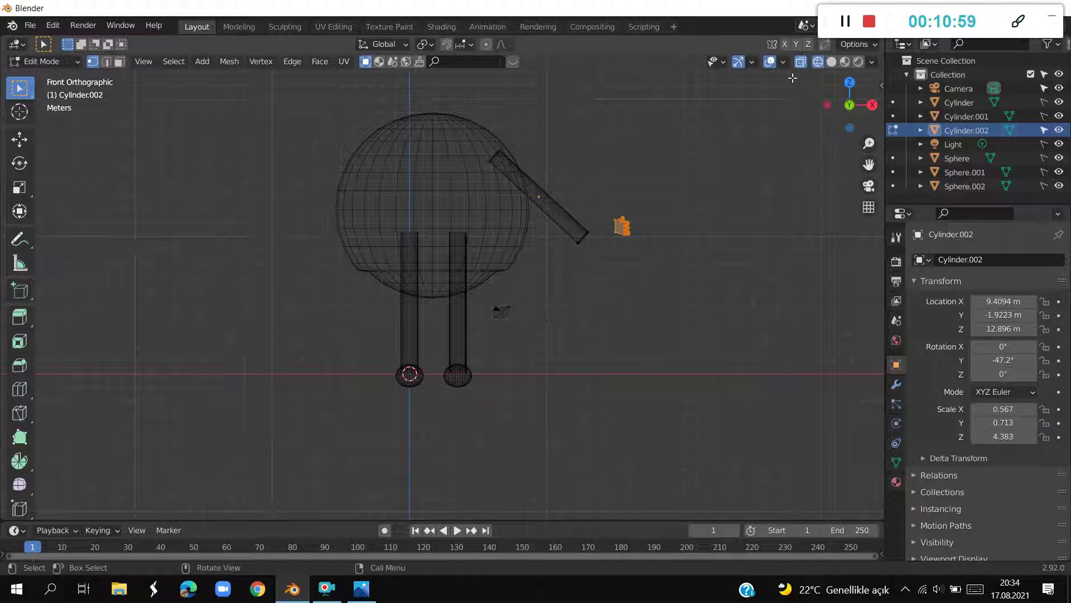
left_click(832, 61)
scroll(770, 151, "up", 2)
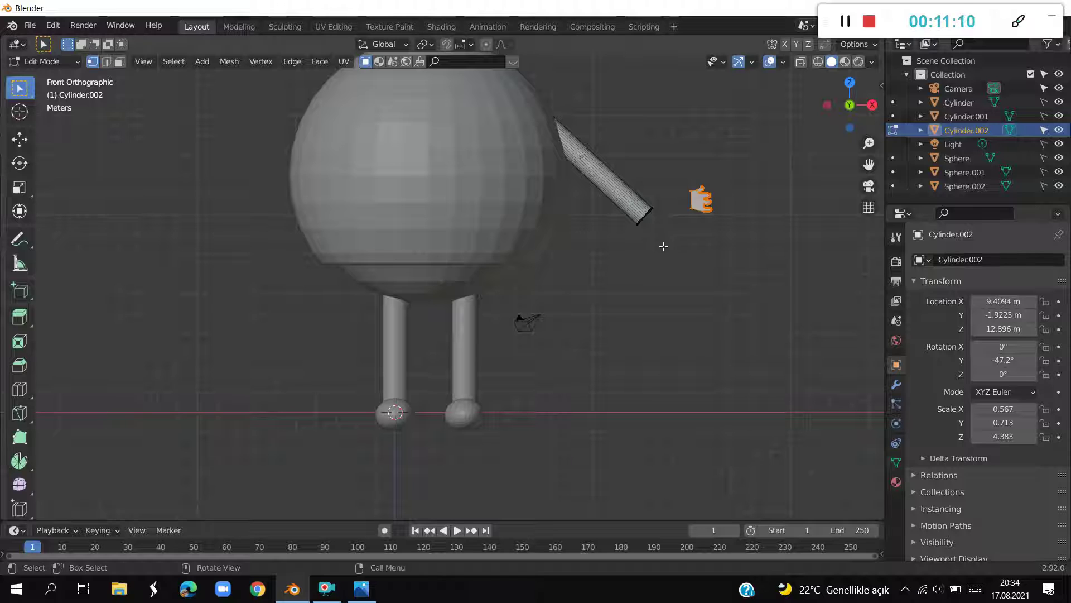
In wireframe, move the whole diagonal stick 2.96 m in X and −5.95 m in Z, away from the body
left_click_drag(664, 246, 616, 187)
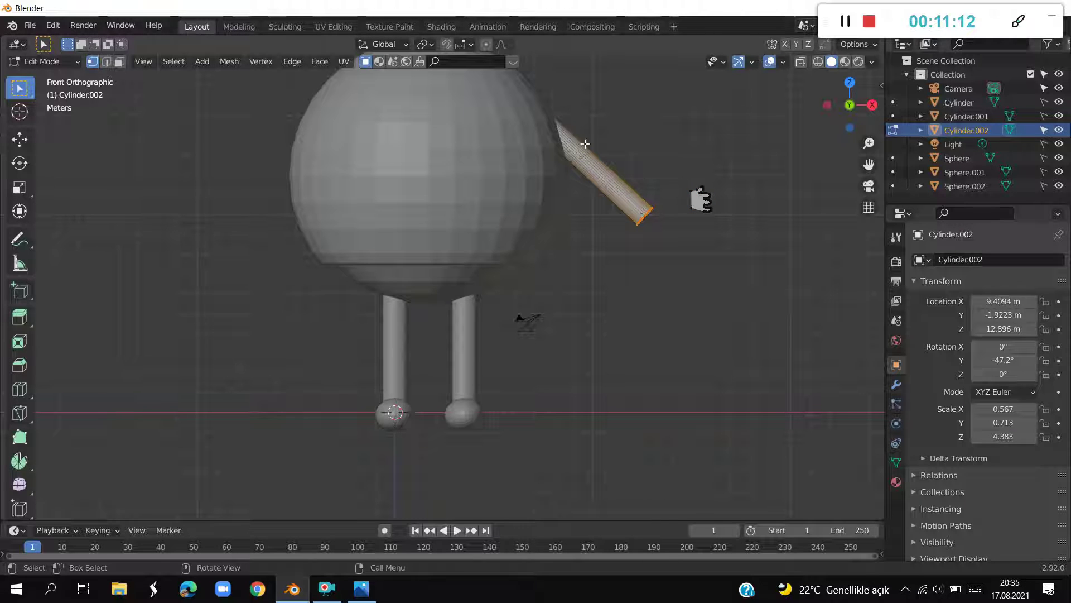
left_click(817, 63)
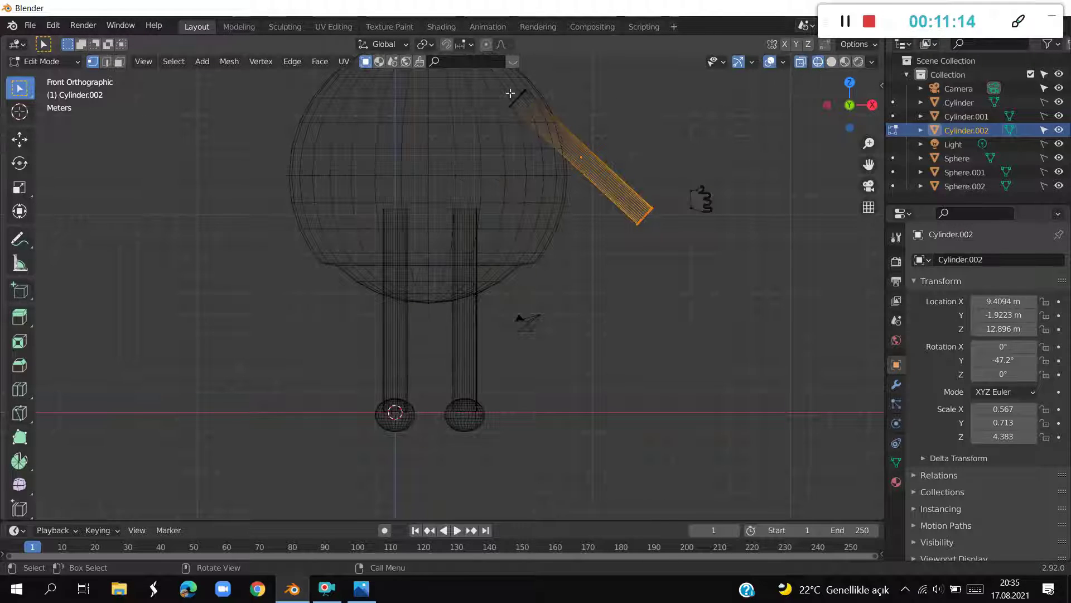
left_click_drag(510, 94, 667, 250)
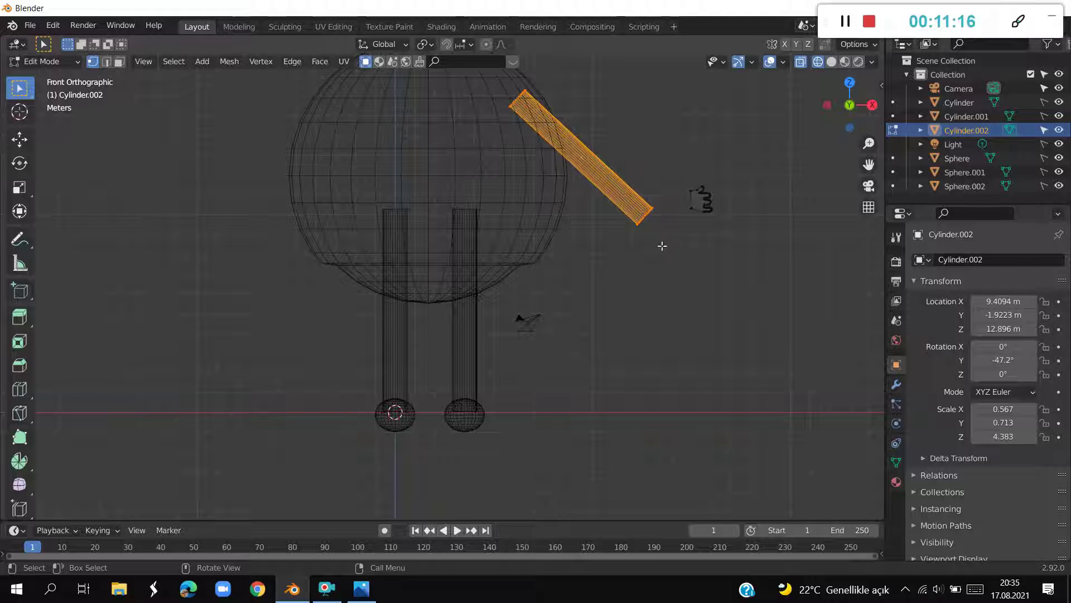
key("g")
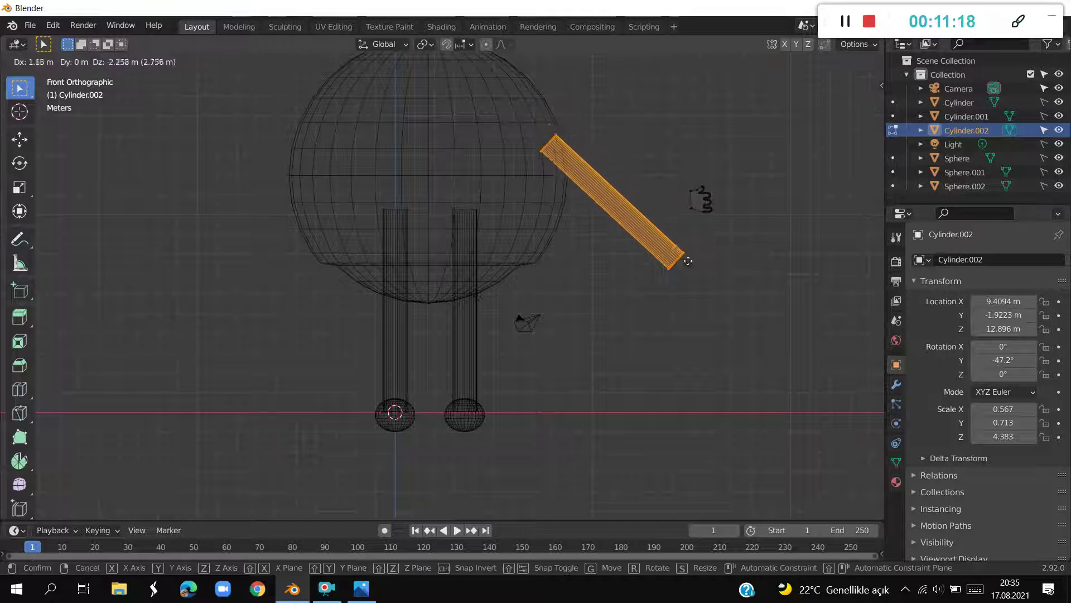
left_click(697, 297)
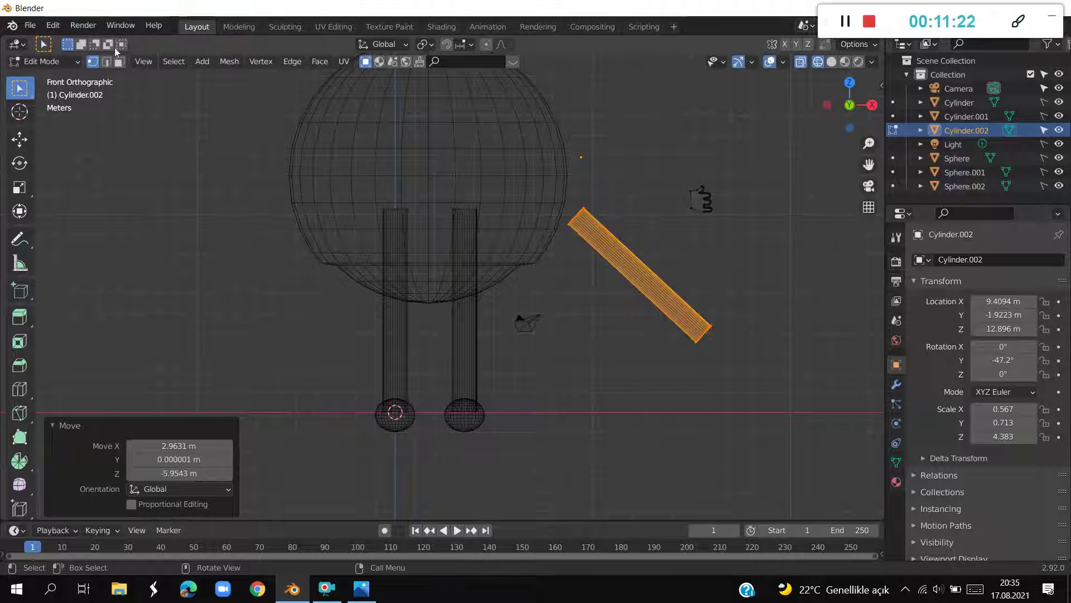
mouse_move(20, 365)
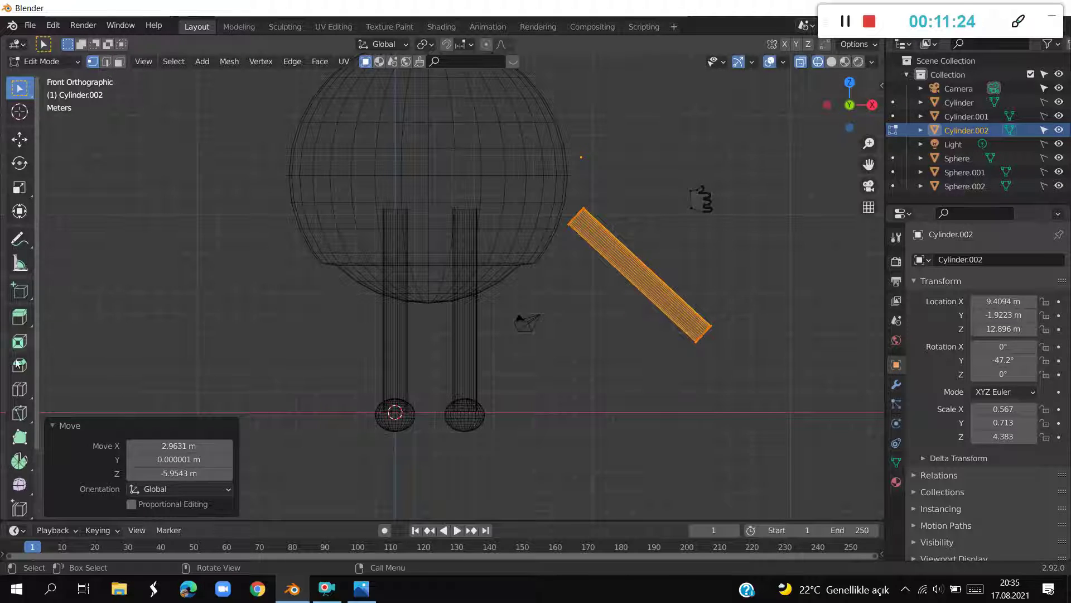
left_click(20, 389)
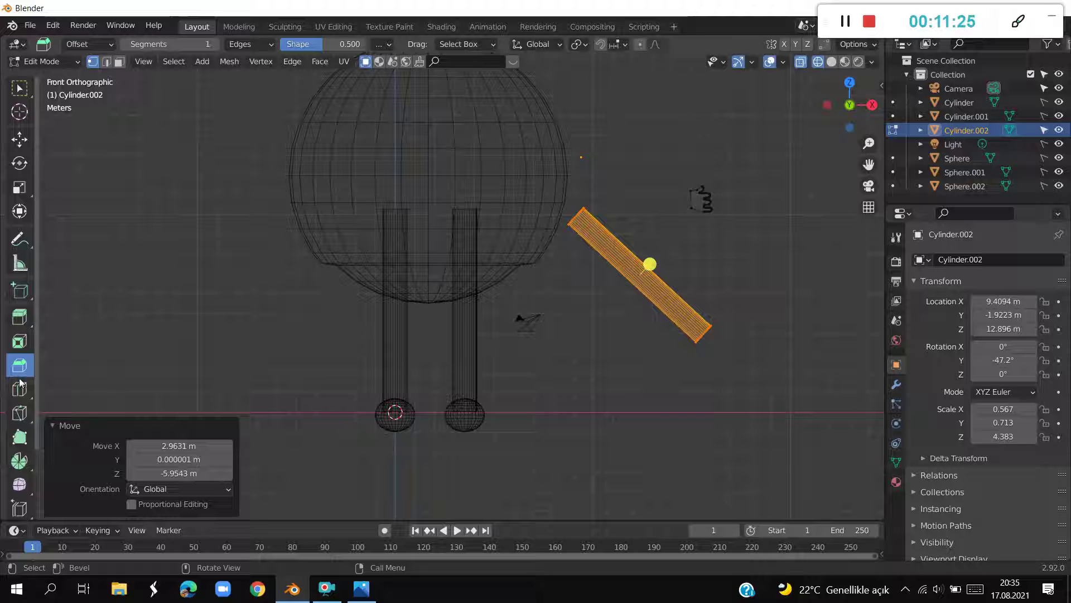
In solid shading, add an edge loop on the stick and slide it up toward its top end
left_click(832, 62)
scroll(736, 180, "up", 2)
scroll(775, 197, "up", 3)
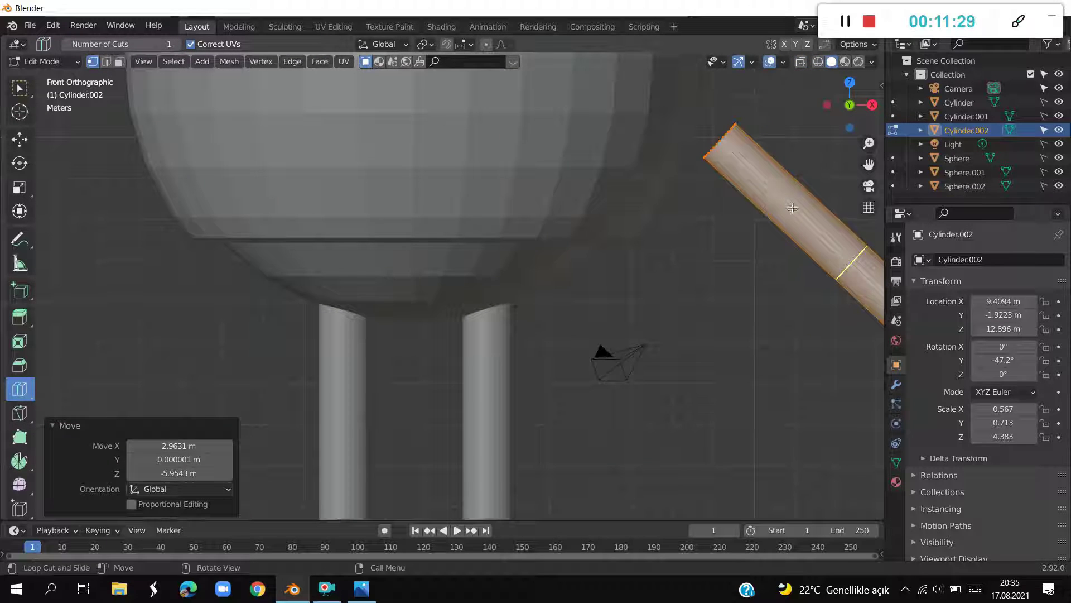
mouse_move(797, 212)
left_mouse_down()
mouse_move(642, 128)
mouse_move(652, 135)
left_mouse_up()
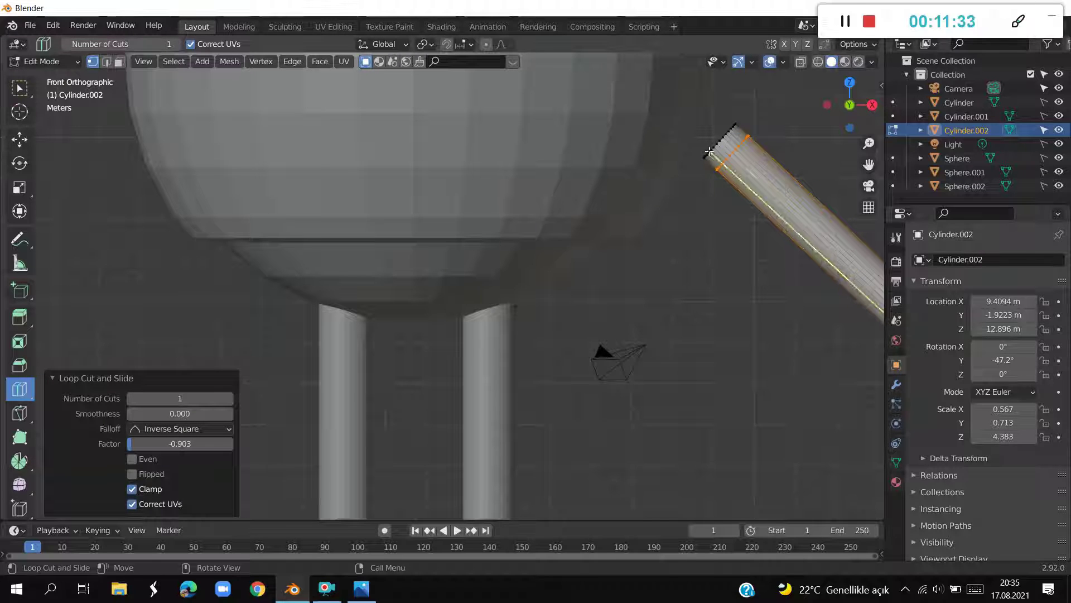
left_click(748, 173)
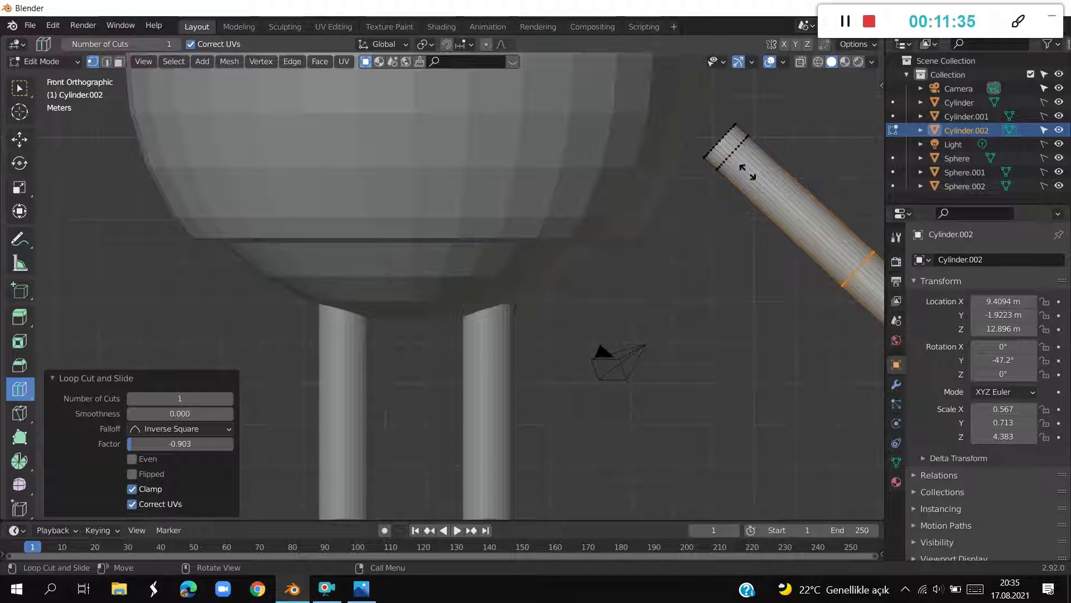
left_click_drag(748, 173, 635, 73)
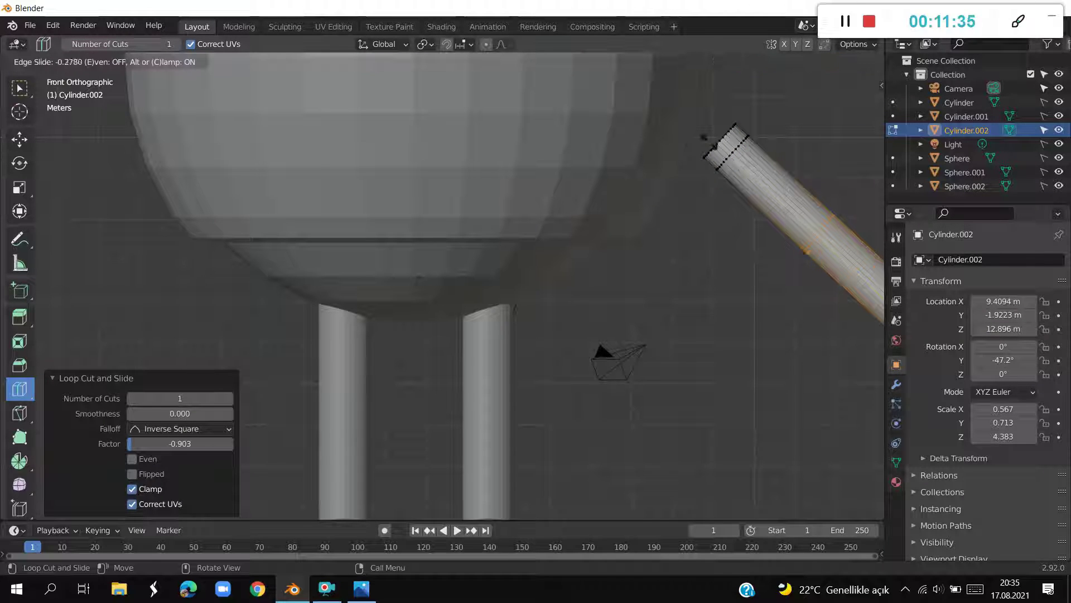
left_click(635, 73)
Add another loop slid near the stick's upper end (factor −0.832) and return to Object Mode
scroll(808, 244, "up", 2)
scroll(808, 243, "up", 2)
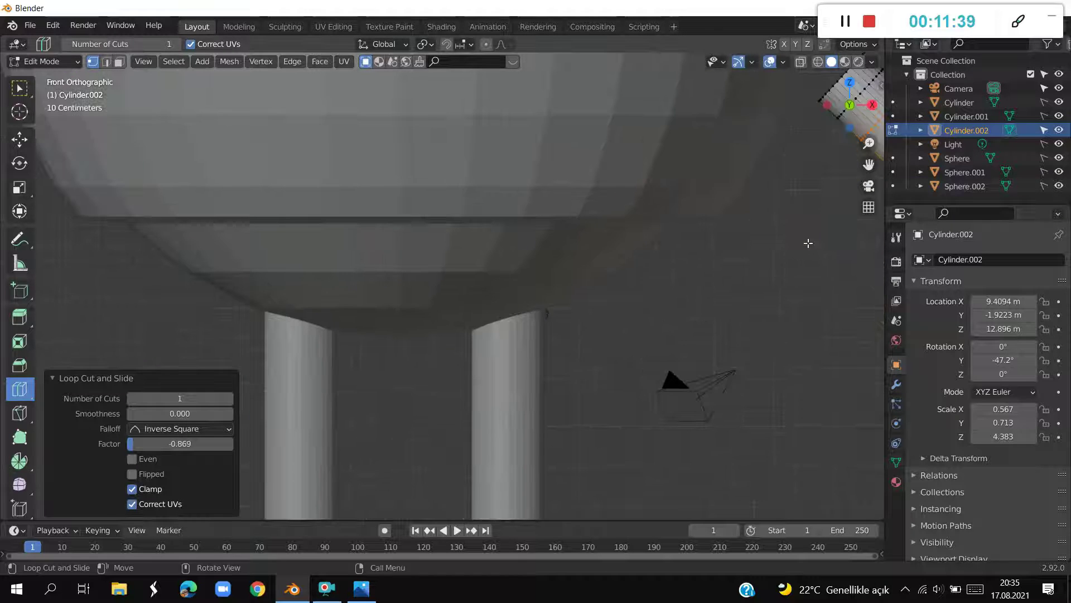
scroll(808, 244, "down", 4)
key("ctrl")
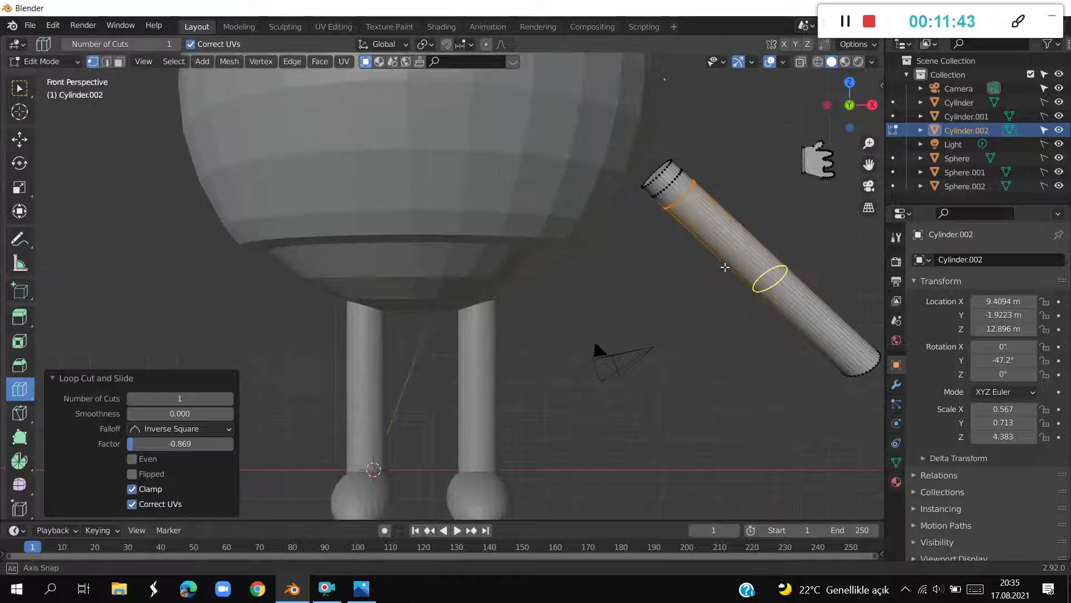
middle_click_drag(725, 268, 725, 267)
scroll(725, 267, "down", 3)
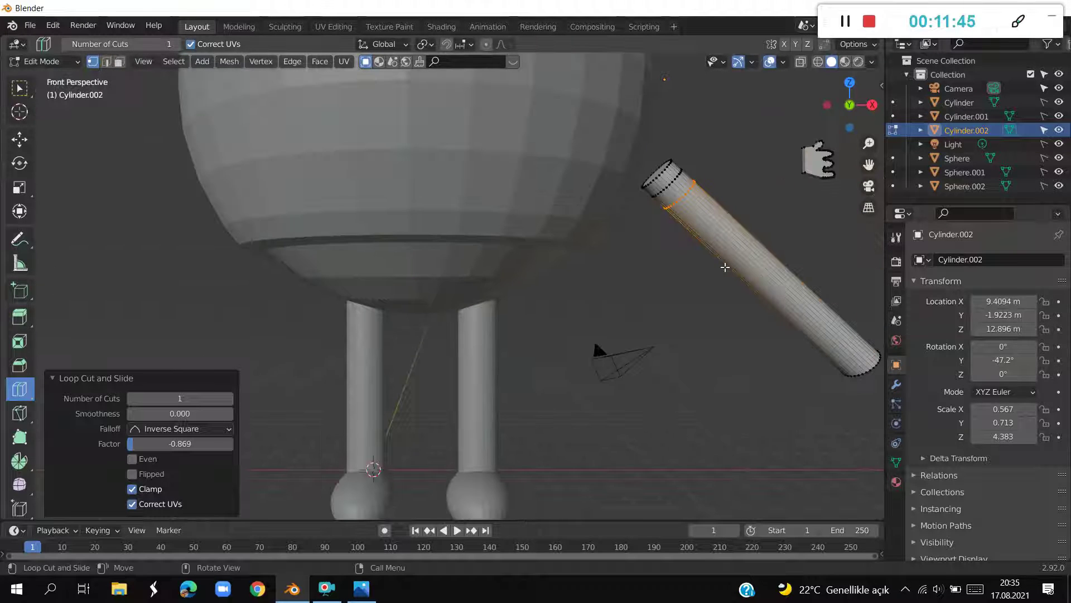
left_click(761, 273)
mouse_move(762, 273)
left_mouse_down()
mouse_move(694, 232)
mouse_move(687, 192)
left_mouse_up()
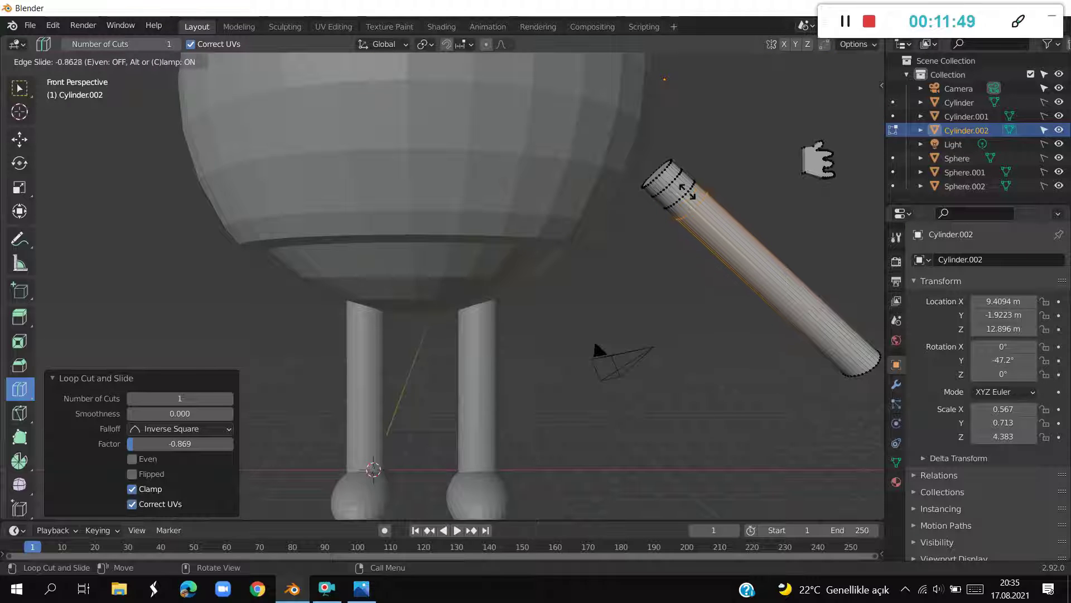
left_click(689, 194)
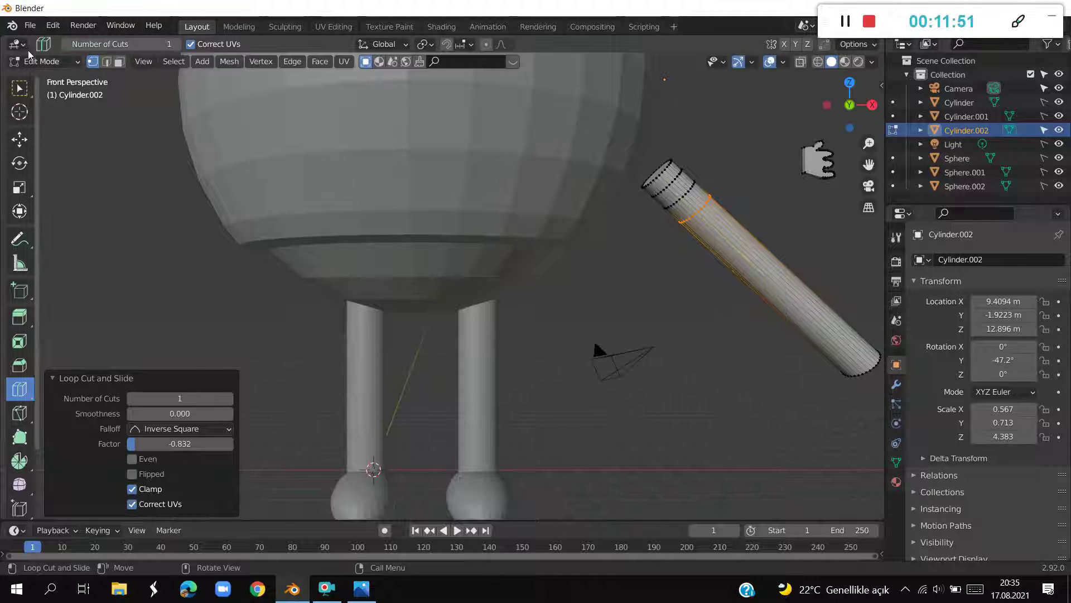
key("Tab")
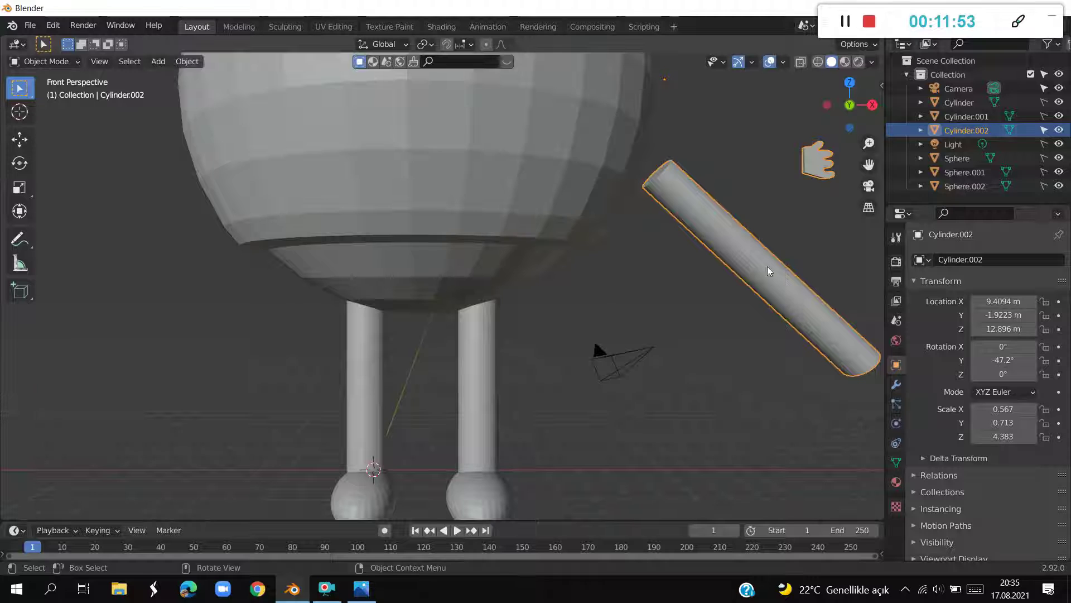
Back in Edit Mode, add the first edge loops across the stick's lower portion
key("Tab")
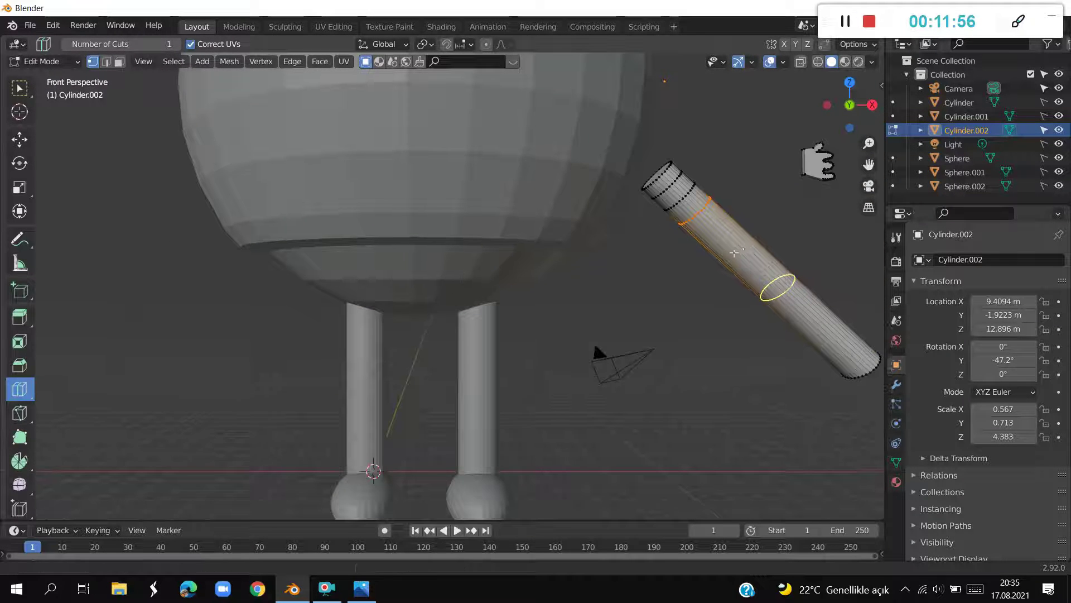
middle_click_drag(742, 247, 600, 275, "shift")
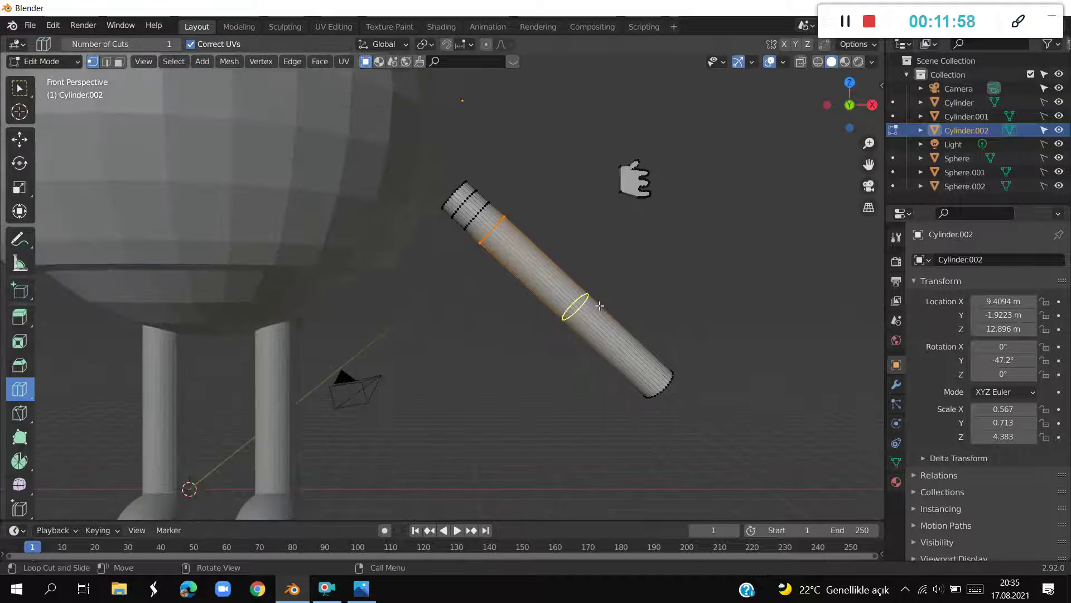
key("ctrl")
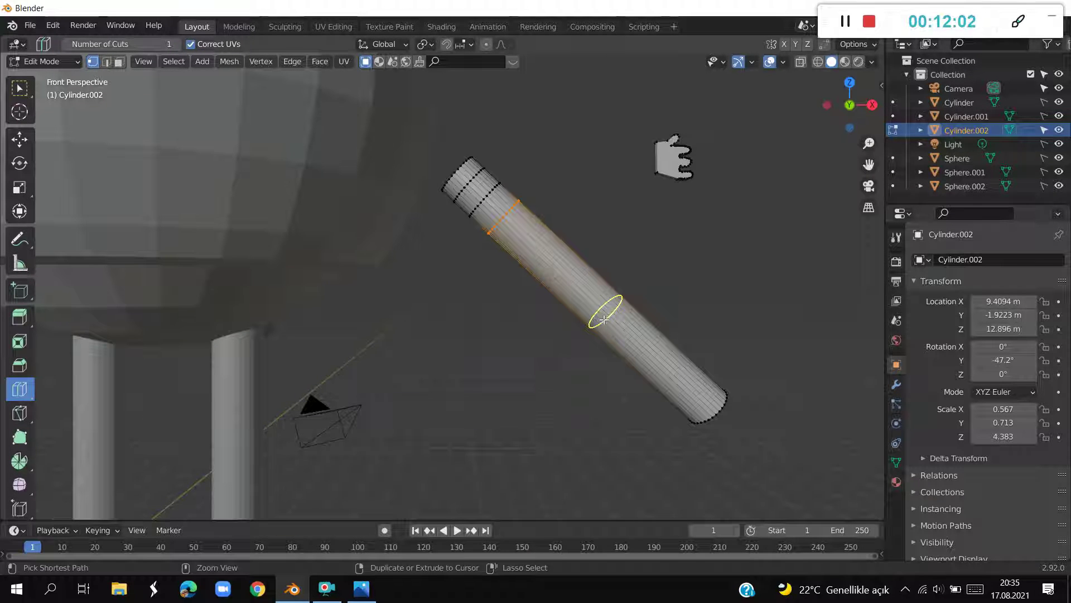
right_click(604, 319)
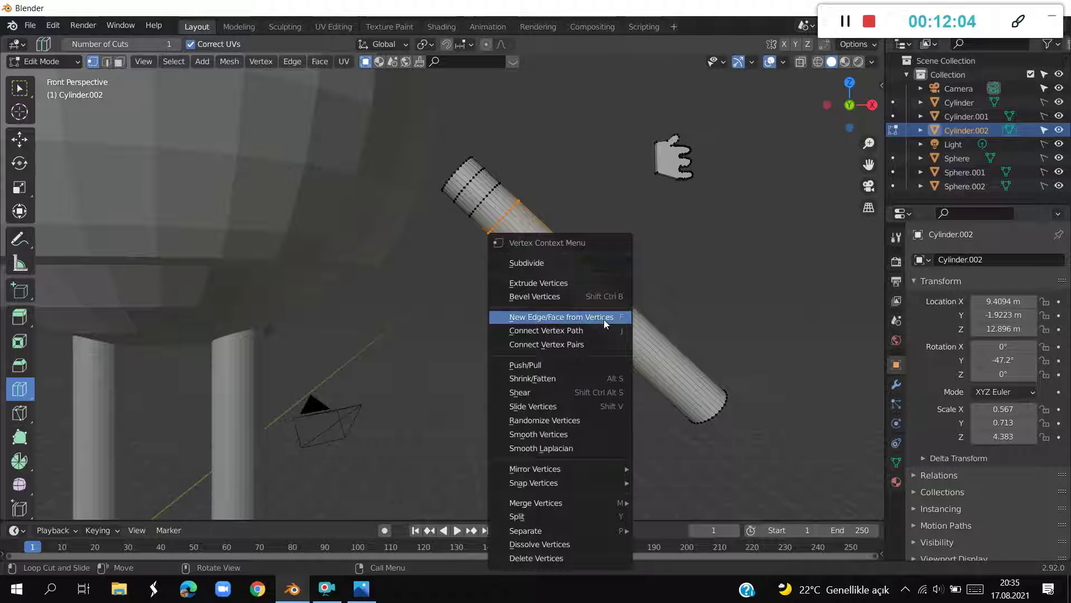
left_click(638, 309)
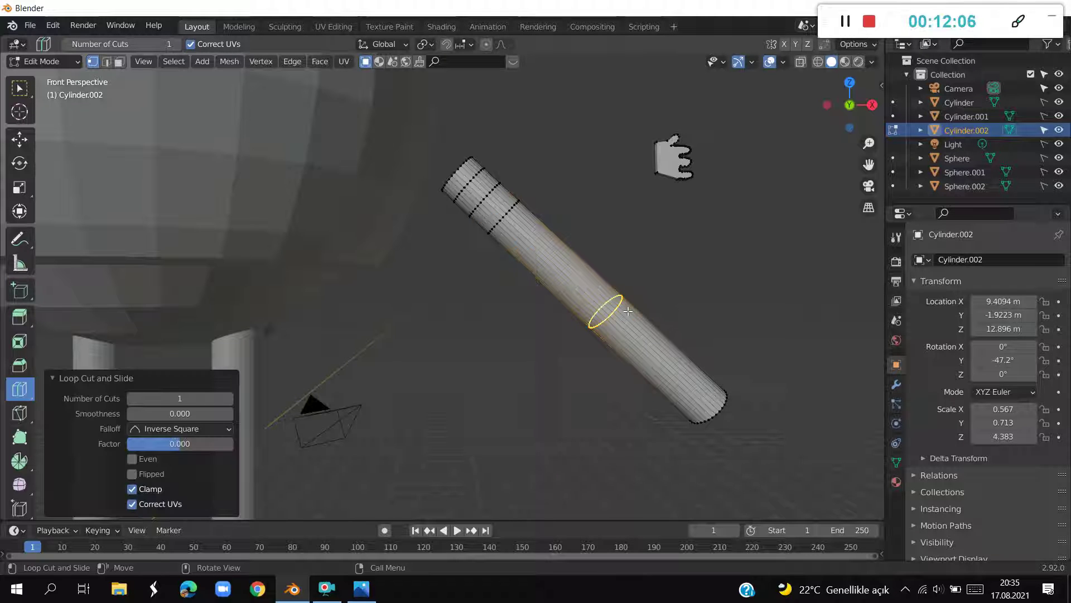
left_click(597, 291)
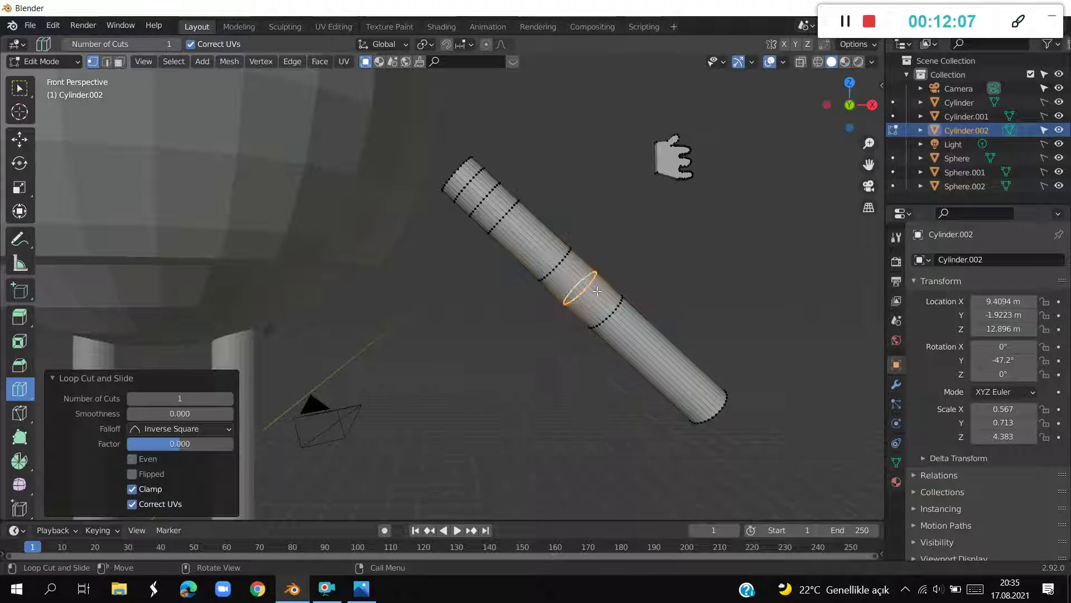
Add more evenly spaced edge loops up the middle and toward both ends of the stick
left_click(562, 279)
left_click(546, 253)
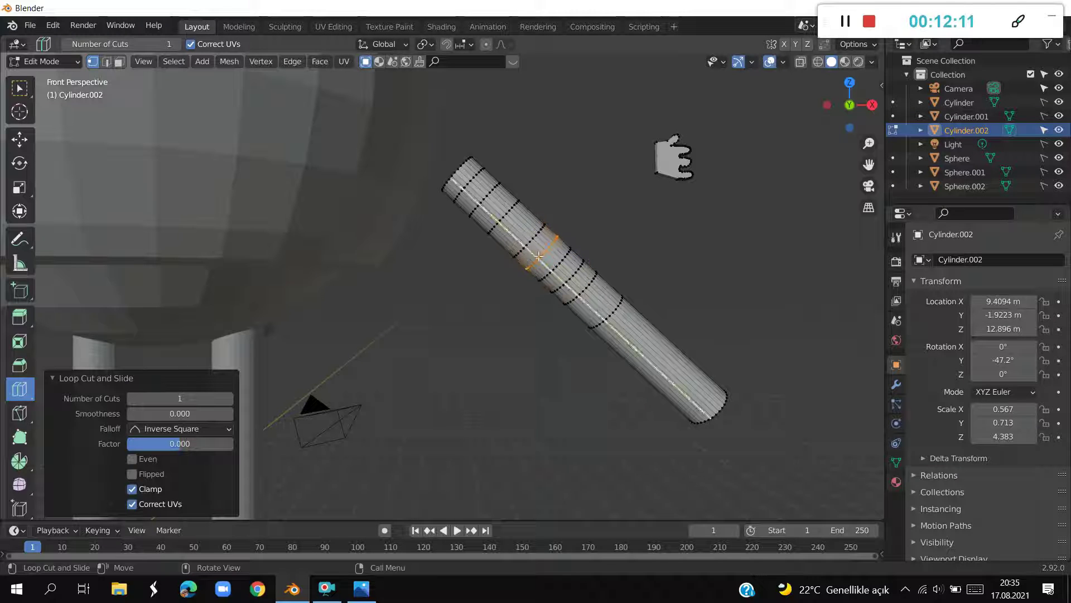
left_click(516, 229)
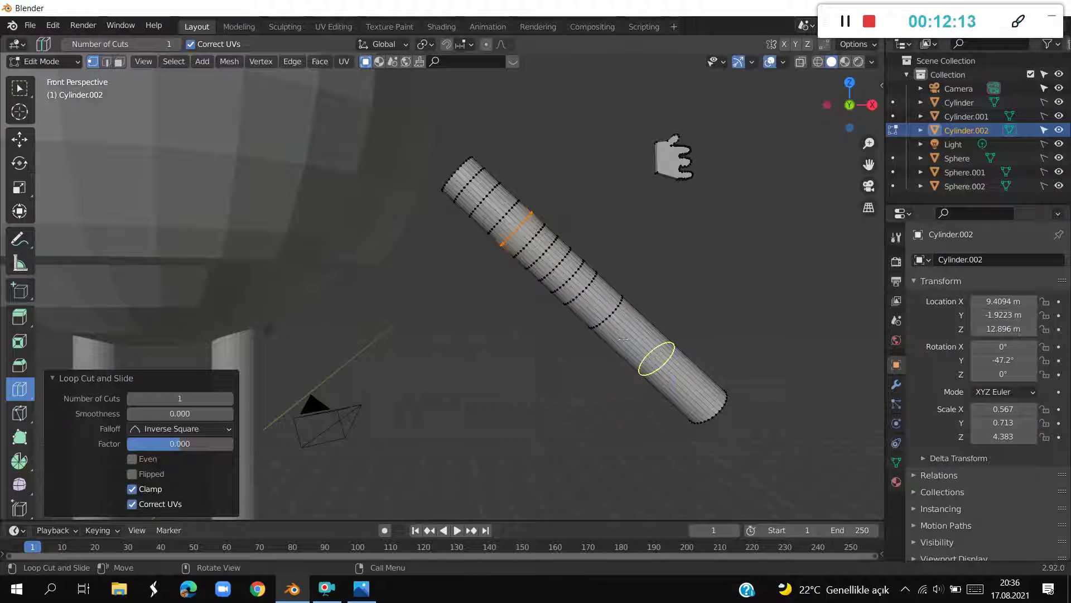
left_click_drag(623, 339, 594, 318)
mouse_move(614, 334)
middle_mouse_down()
mouse_move(686, 322)
mouse_move(669, 330)
middle_mouse_up()
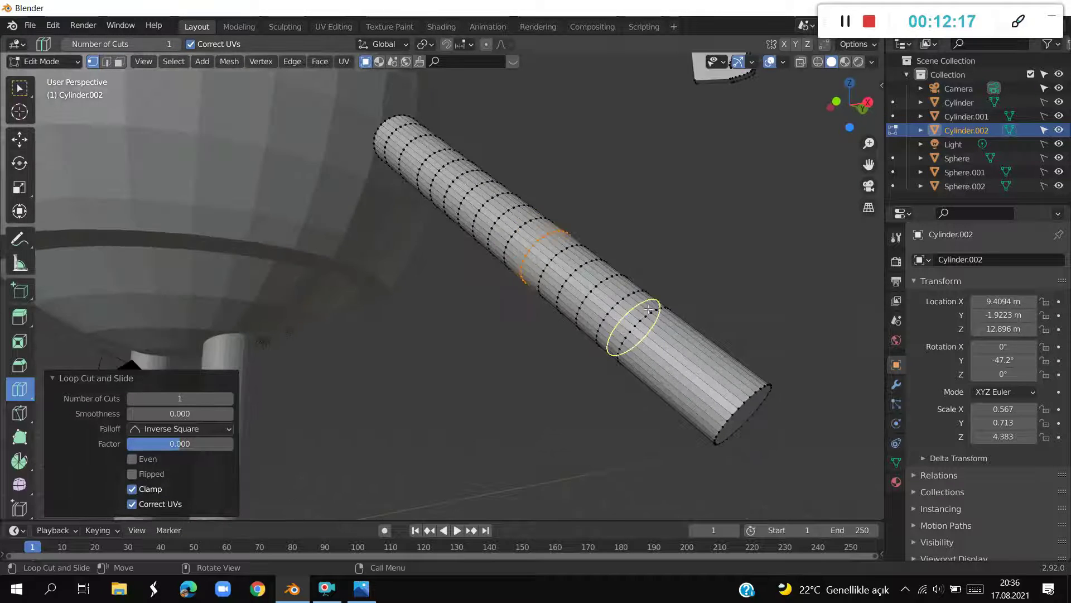
left_click(710, 392)
scroll(770, 329, "down", 4)
Switch to a wireframe front view and undo the stray geometry move
middle_click_drag(756, 325, 827, 361)
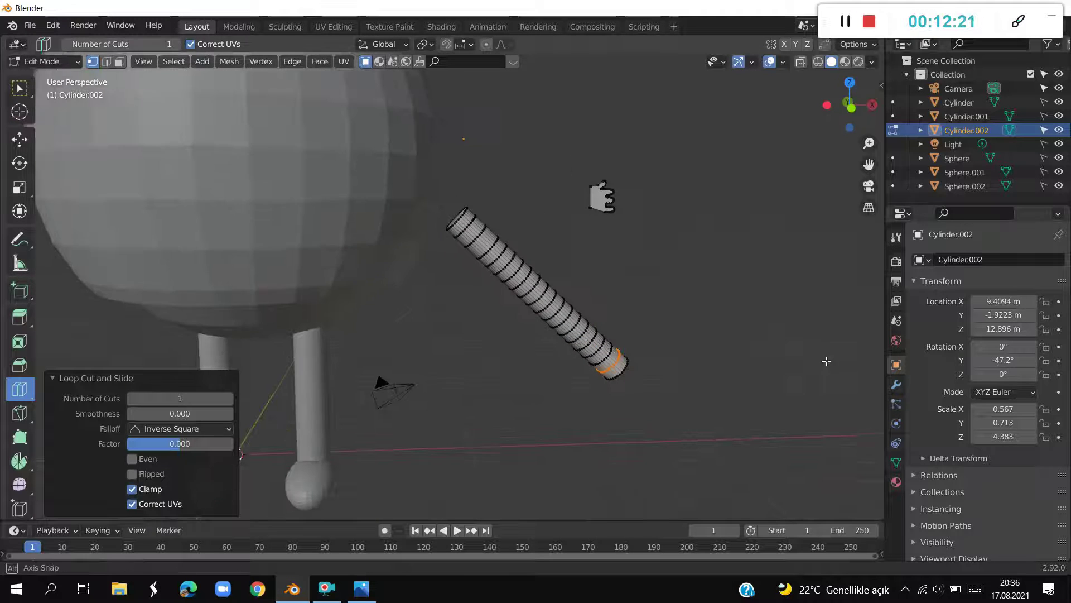
left_click(814, 63)
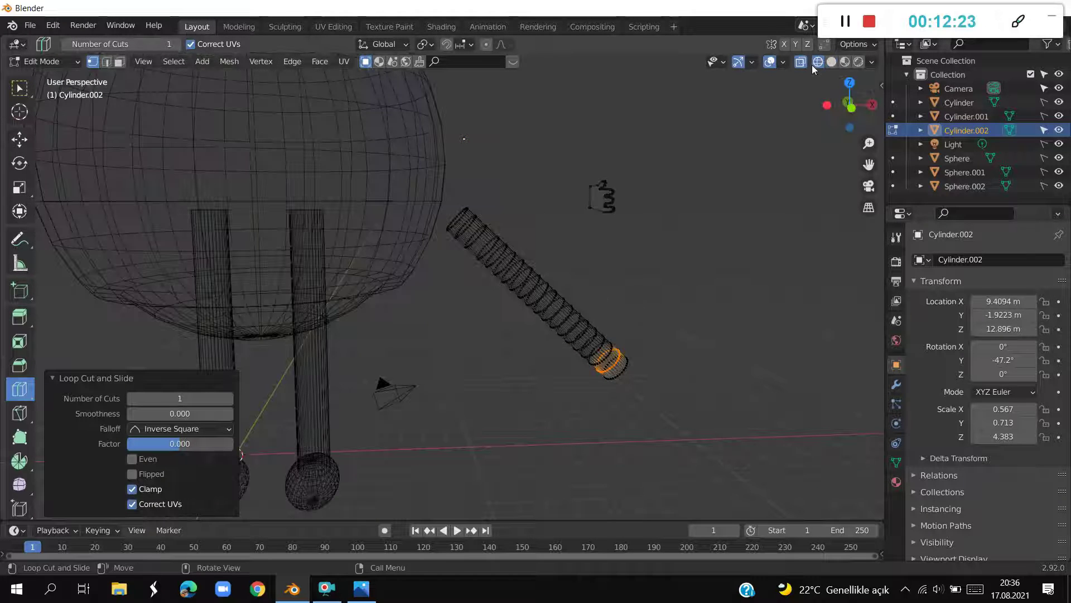
key("KP_1")
scroll(654, 124, "up", 3)
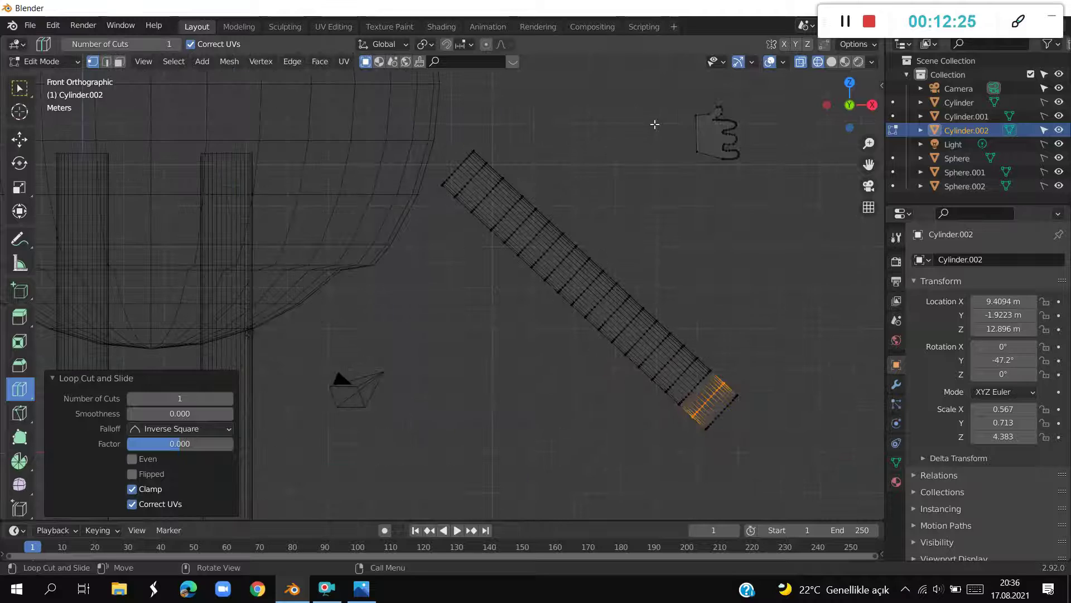
key("ctrl+z")
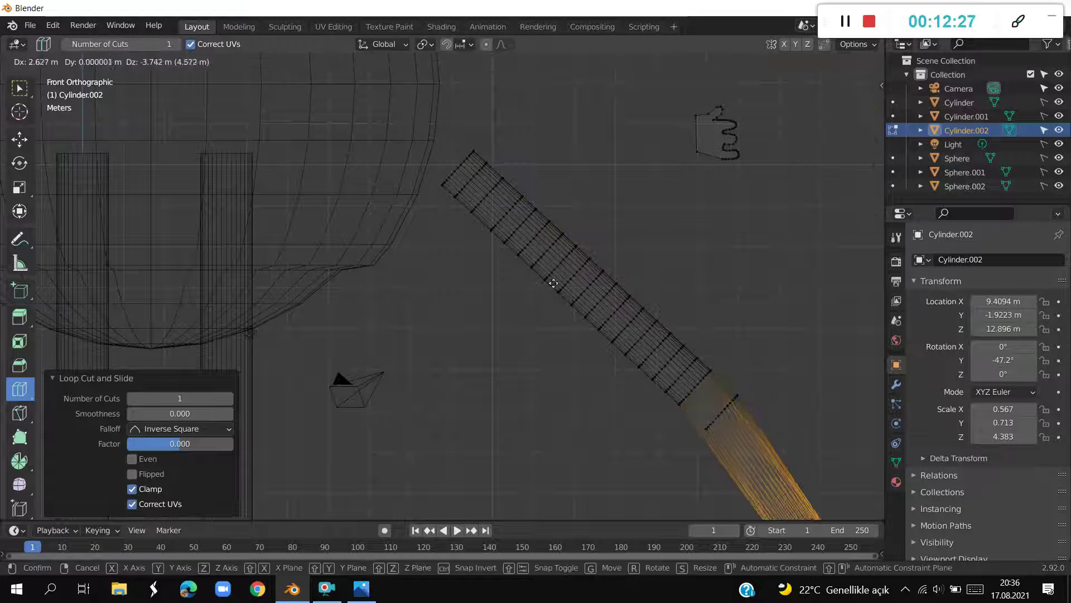
key("ctrl+z")
key("ctrl+z")
Box-select the cylinder's upper-end vertices plus extra rings, and start rotating them
left_click(19, 88)
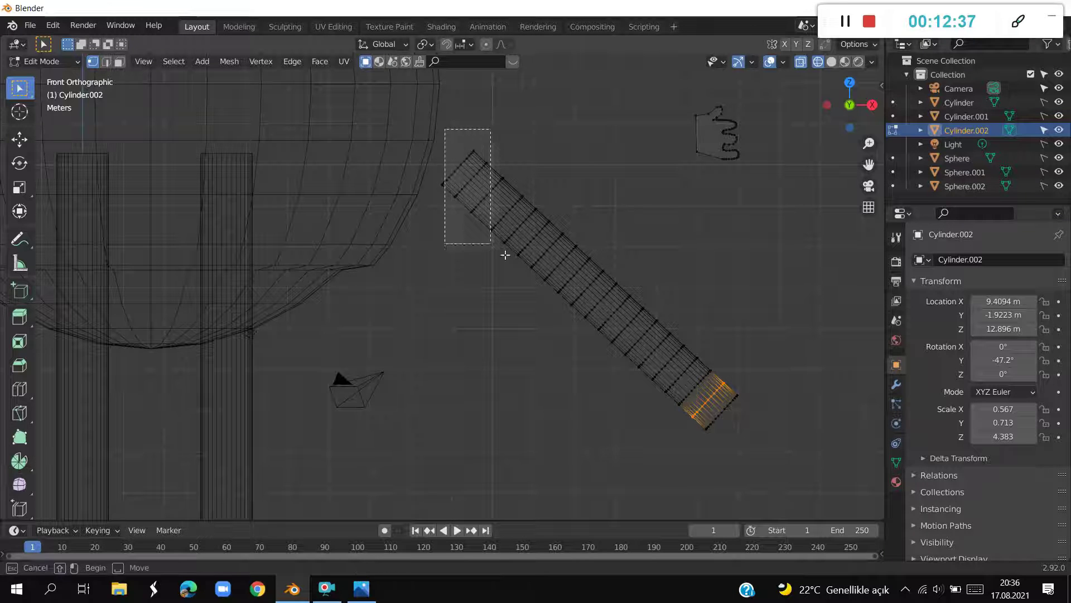
left_click_drag(444, 129, 542, 277)
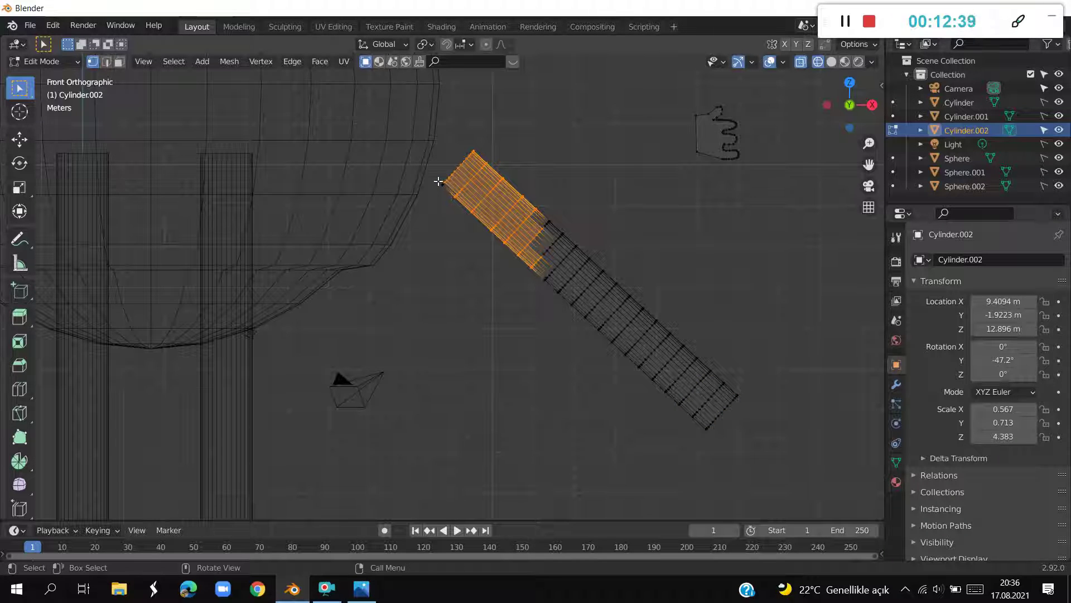
left_click_drag(435, 176, 460, 205, "shift")
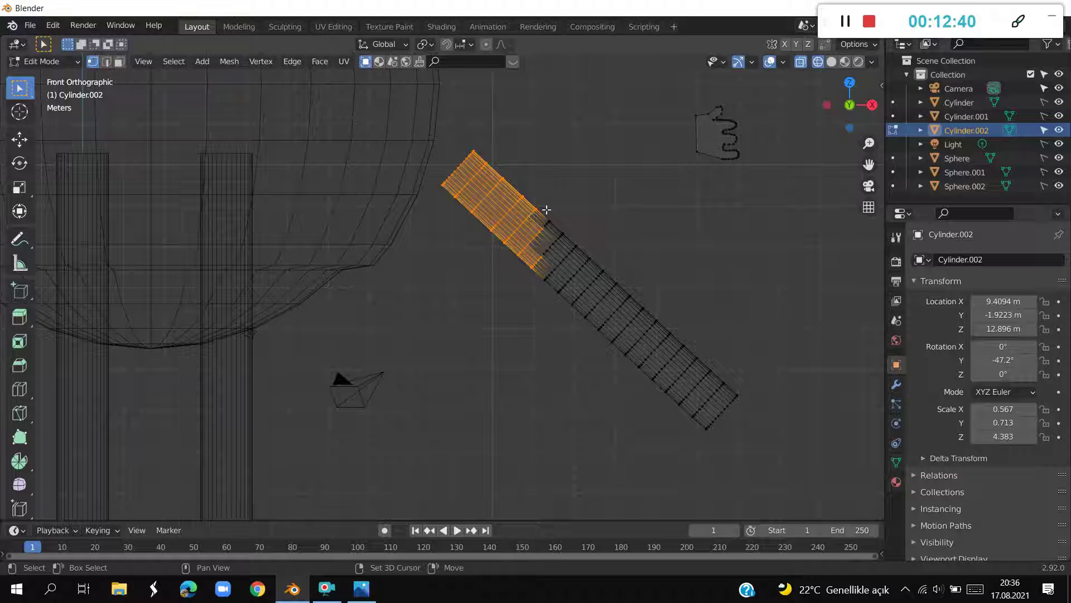
mouse_move(558, 207)
left_mouse_down("shift")
mouse_move(525, 260)
mouse_move(572, 213)
left_mouse_up("shift")
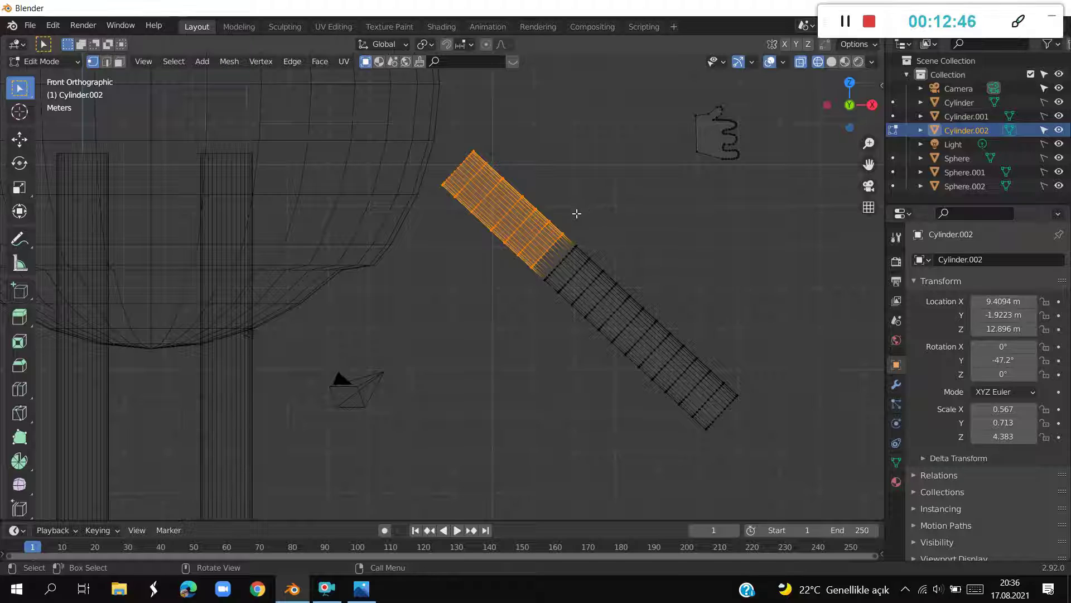
key("r")
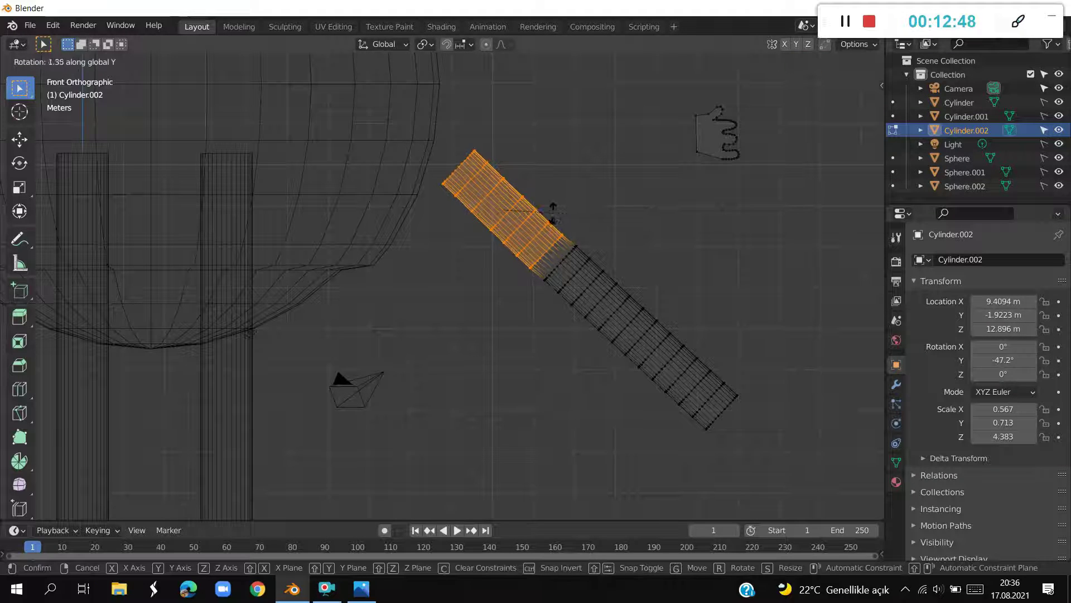
Try bending the cylinder by rotating its upper section, then undo the bend
left_click(598, 203)
key("alt+a")
left_click_drag(559, 209, 470, 269)
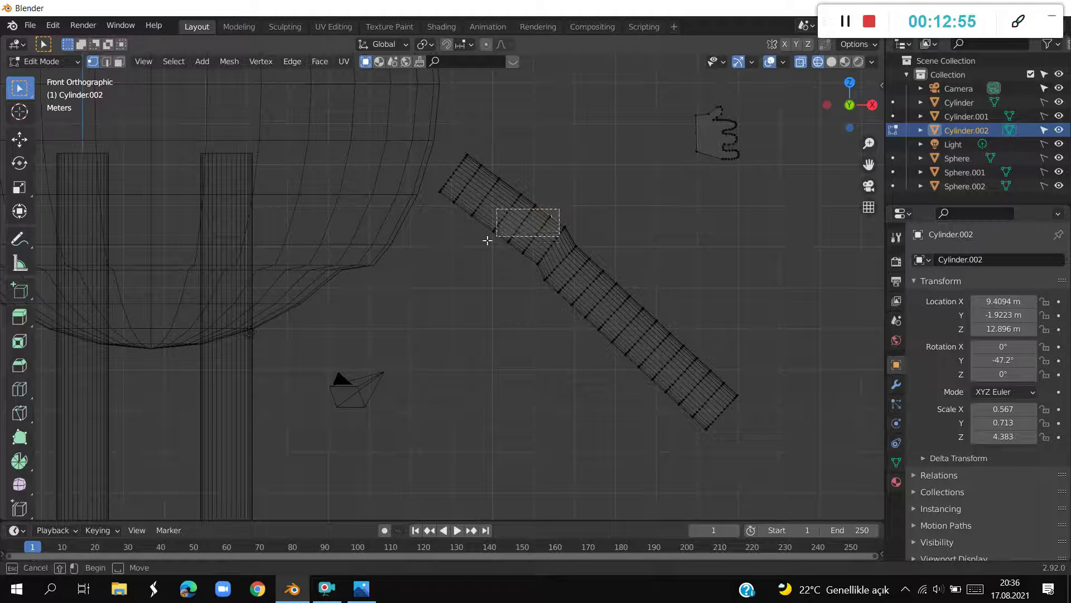
key("alt+a")
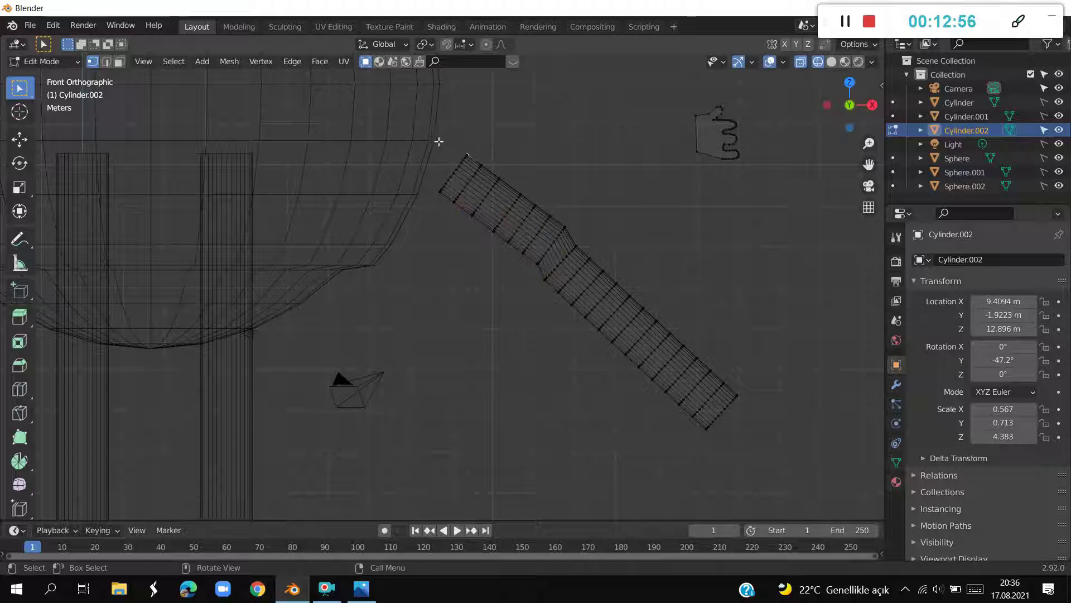
left_click_drag(437, 136, 535, 258)
mouse_move(519, 176)
left_mouse_down()
mouse_move(543, 248)
mouse_move(553, 234)
left_mouse_up()
left_click_drag(504, 208, 543, 244)
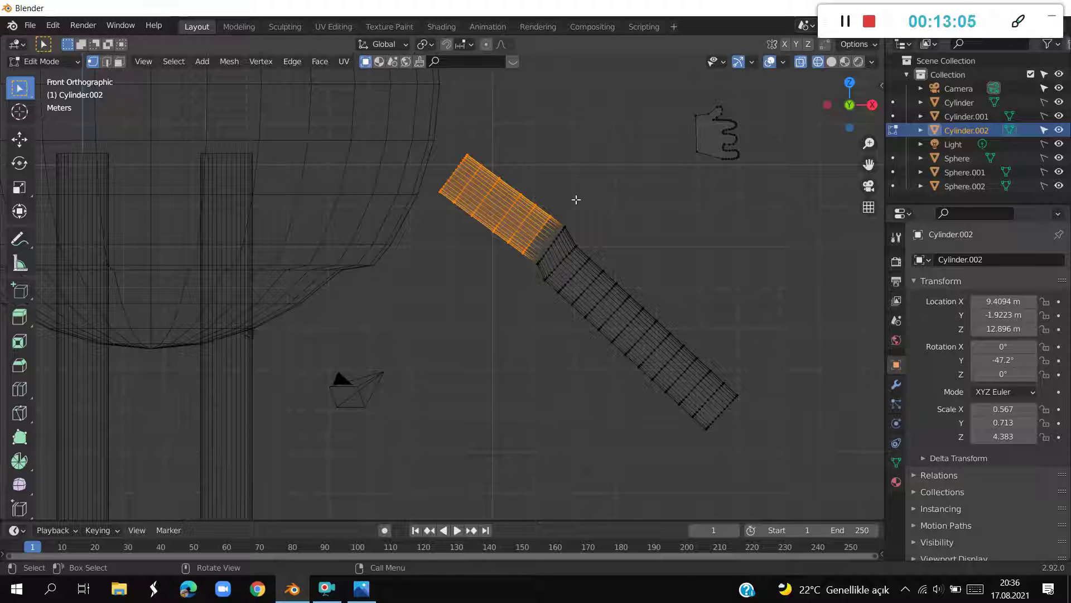
key("r")
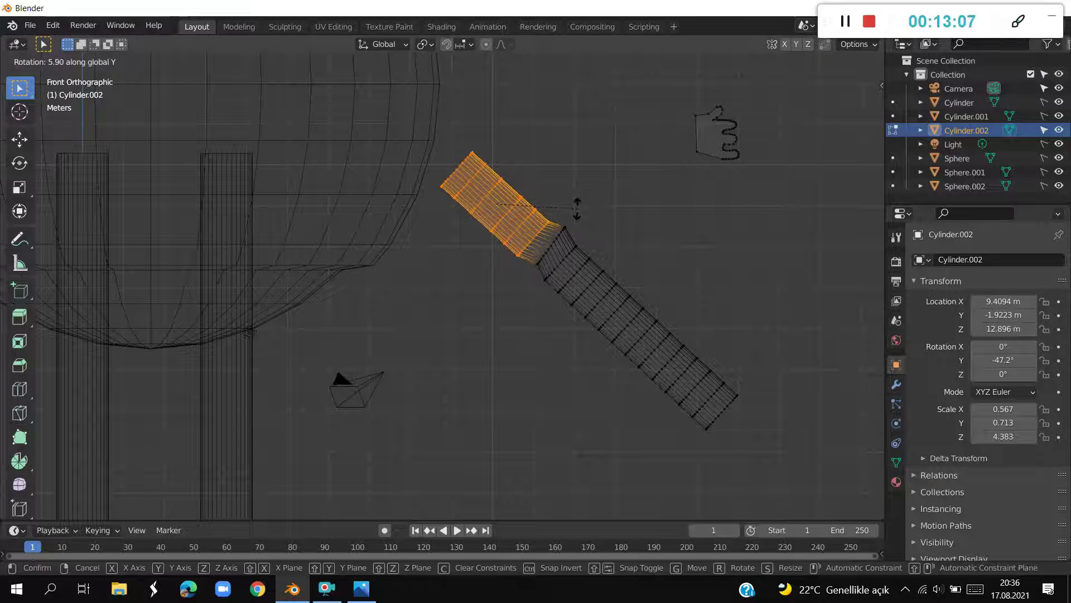
left_click(578, 208)
key("ctrl+z")
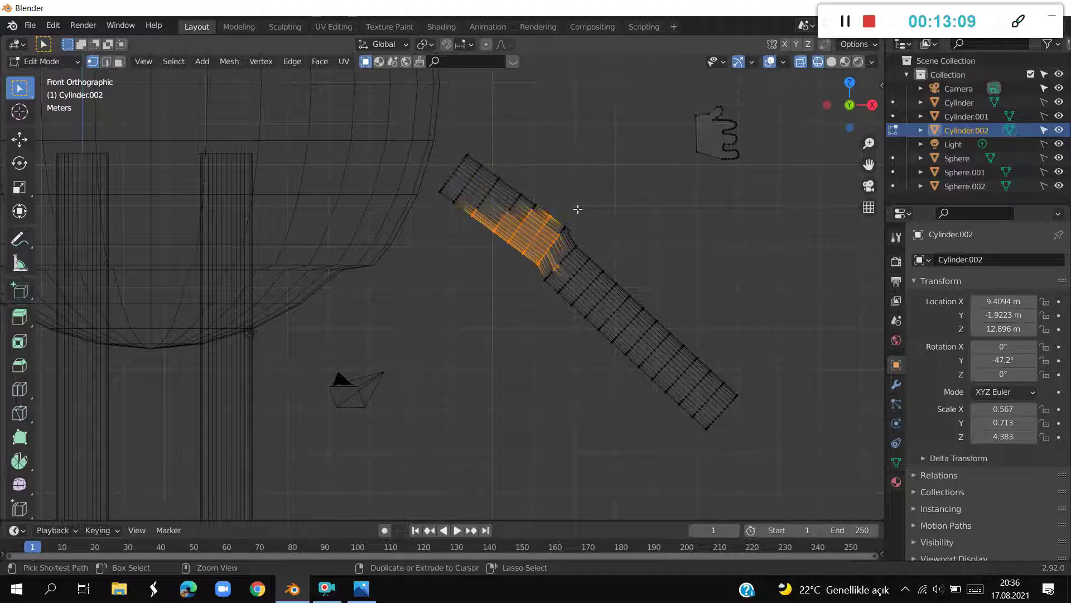
key("ctrl+z")
key("ctrl+z")
In front view, box-select the cylinder's lower section up to the cut
left_click(578, 209)
middle_click_drag(578, 209, 605, 213)
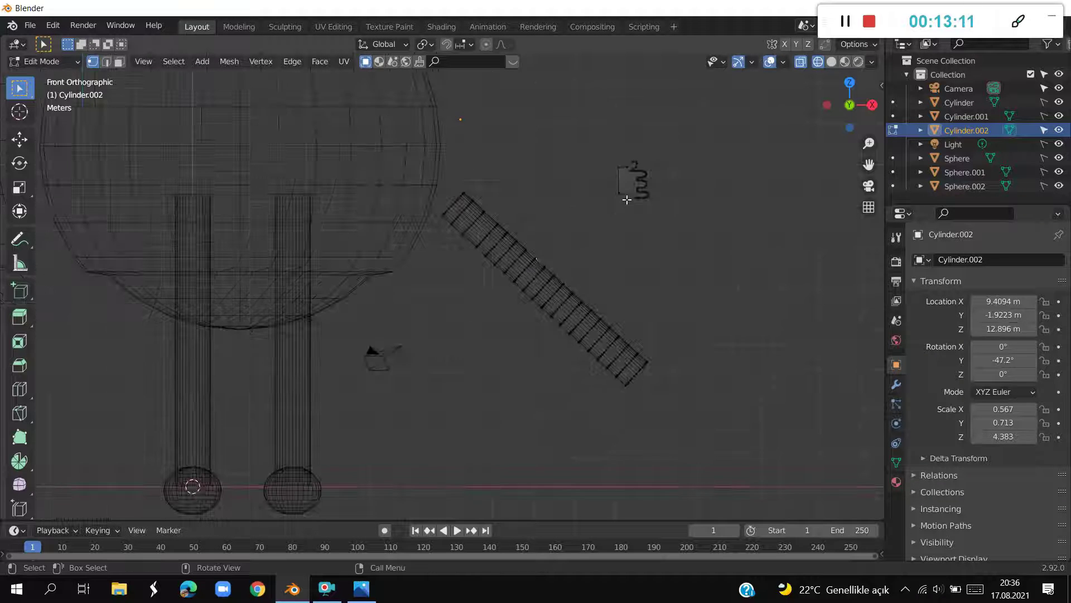
middle_click_drag(618, 258, 612, 230)
left_click(849, 106)
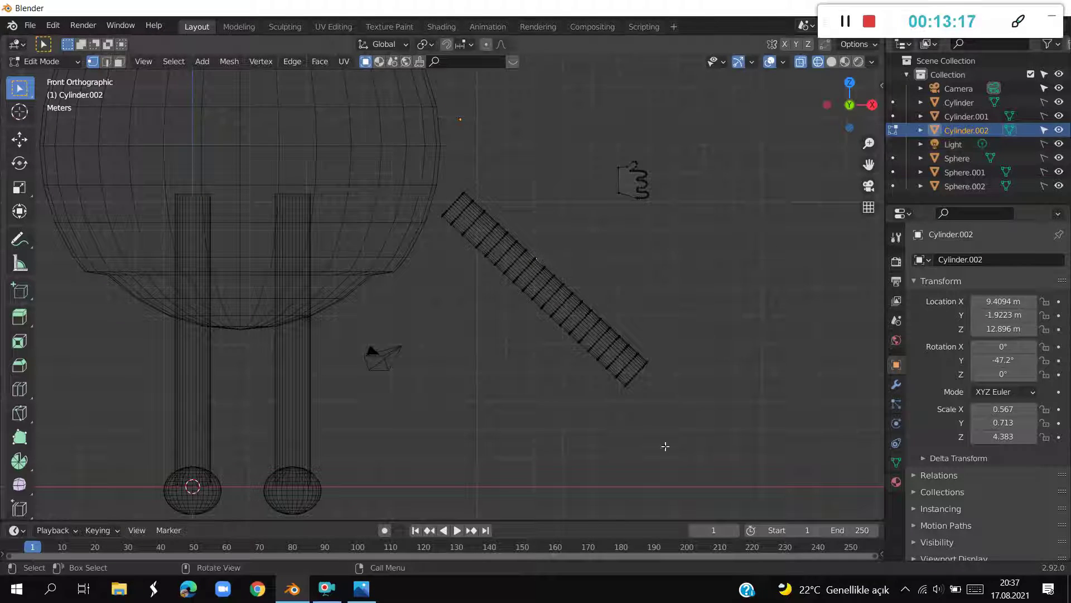
left_click_drag(704, 345, 555, 481)
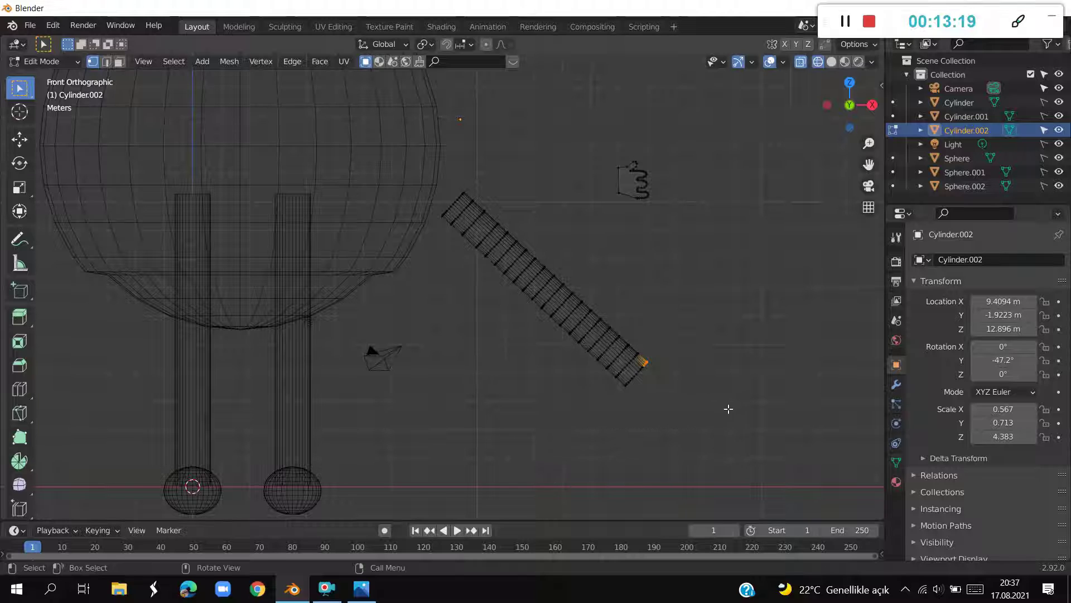
left_click_drag(723, 475, 544, 270)
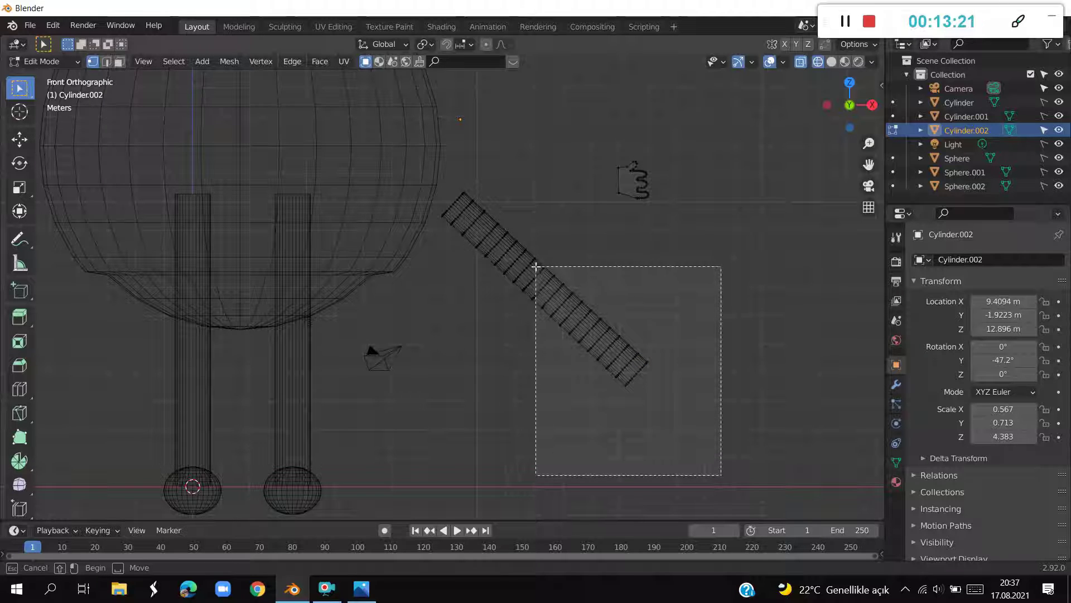
left_click_drag(544, 271, 546, 271)
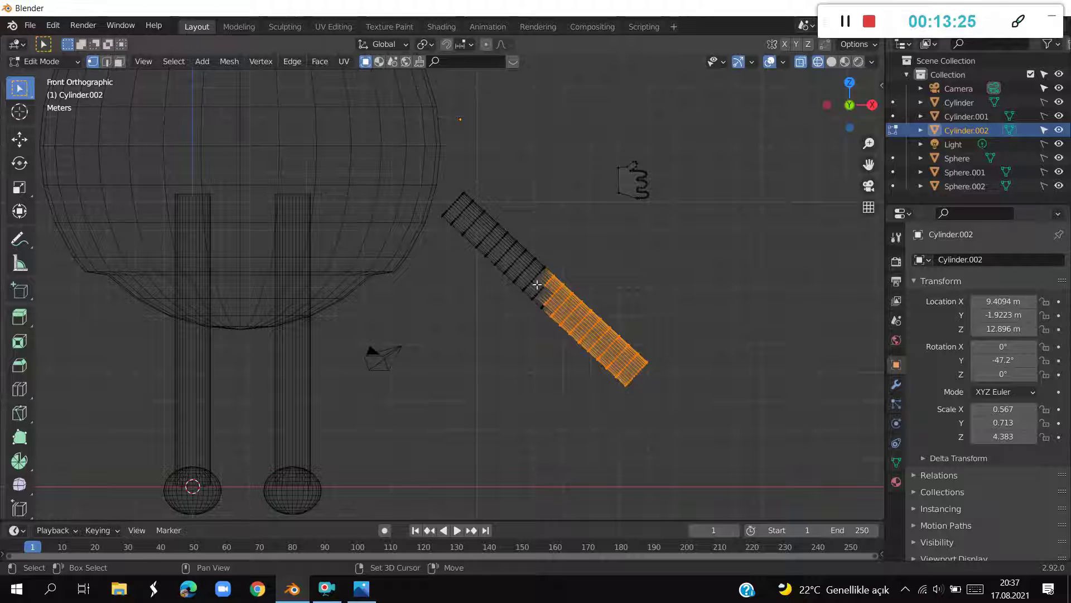
key("b")
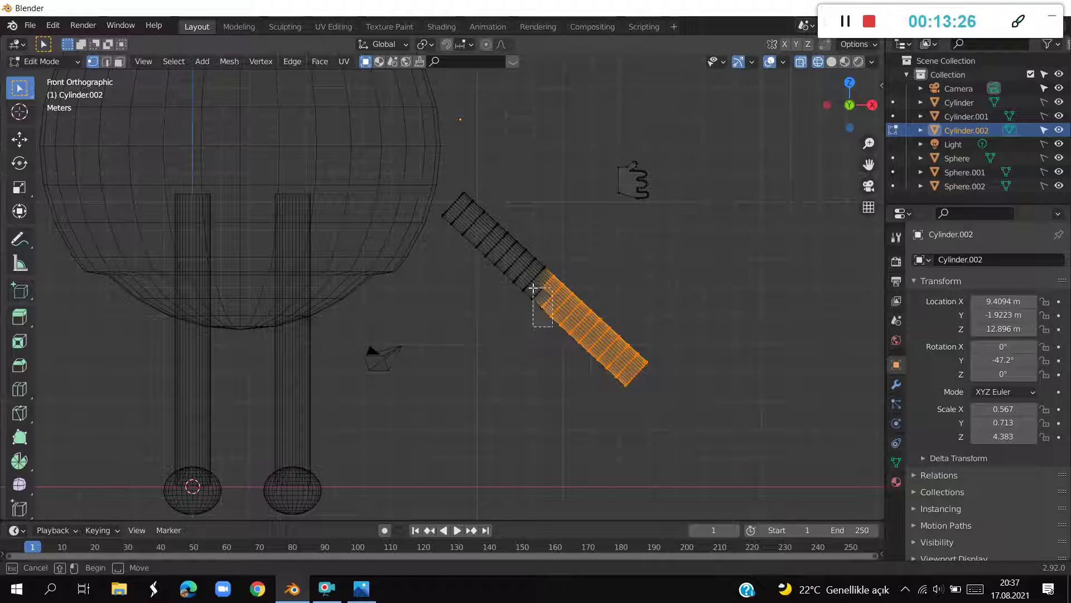
left_click_drag(533, 288, 534, 306)
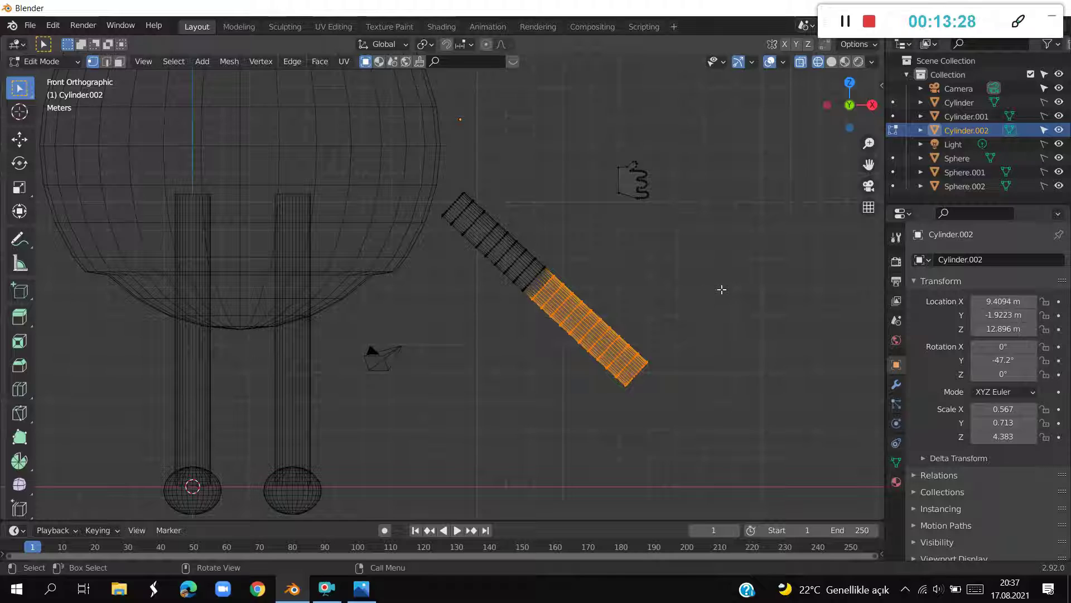
Rotate the lower section 13.7° about Y to form an elbow bend, then clear the selection
key("r")
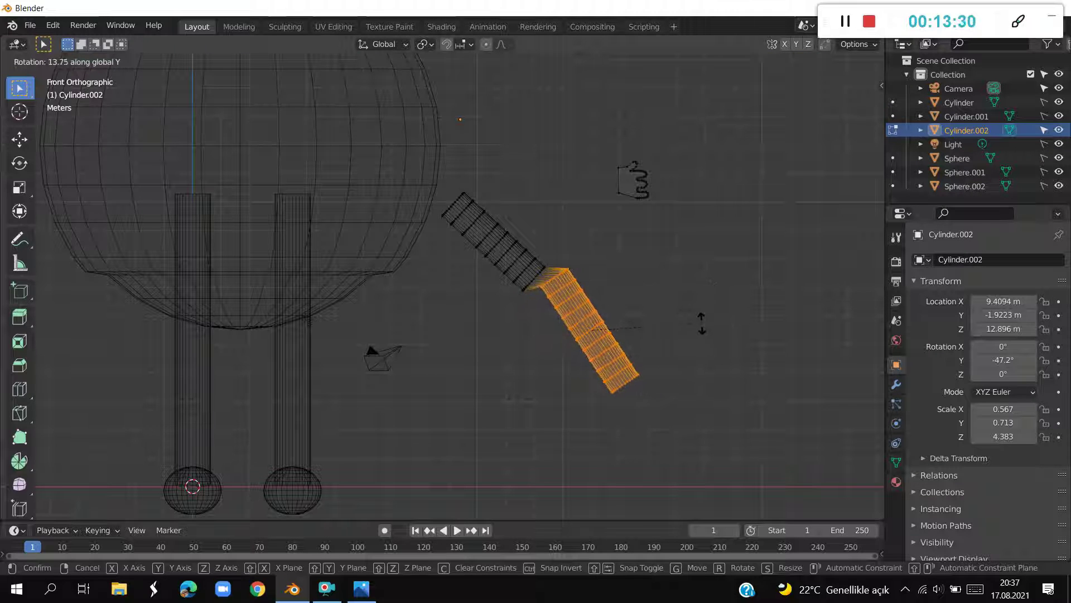
left_click(688, 322)
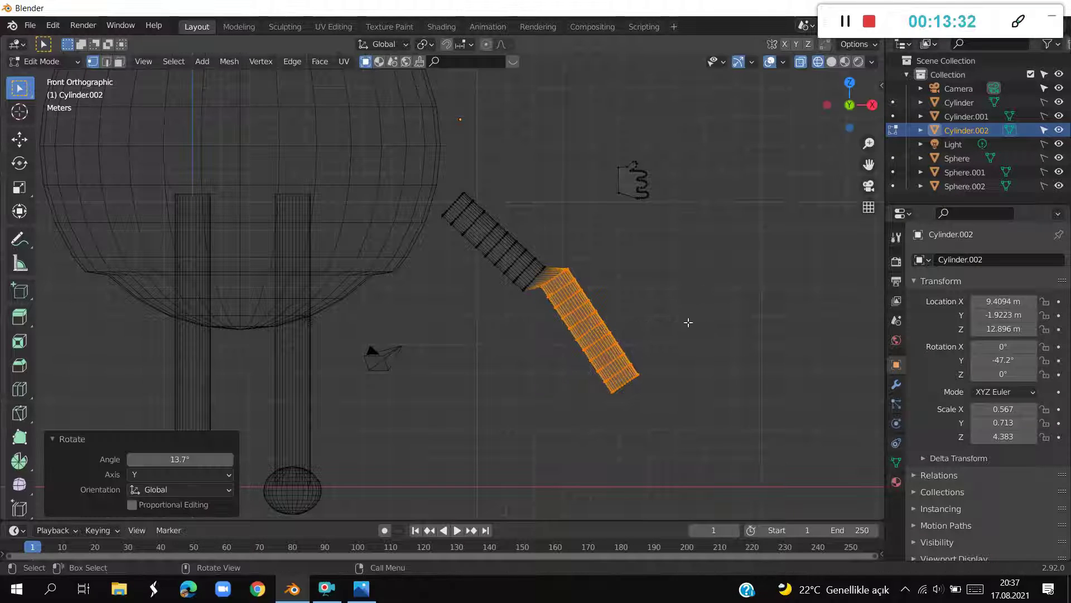
mouse_move(551, 259)
left_mouse_down()
mouse_move(508, 303)
mouse_move(544, 269)
mouse_move(539, 279)
left_mouse_up()
left_click(516, 303)
left_click(557, 261)
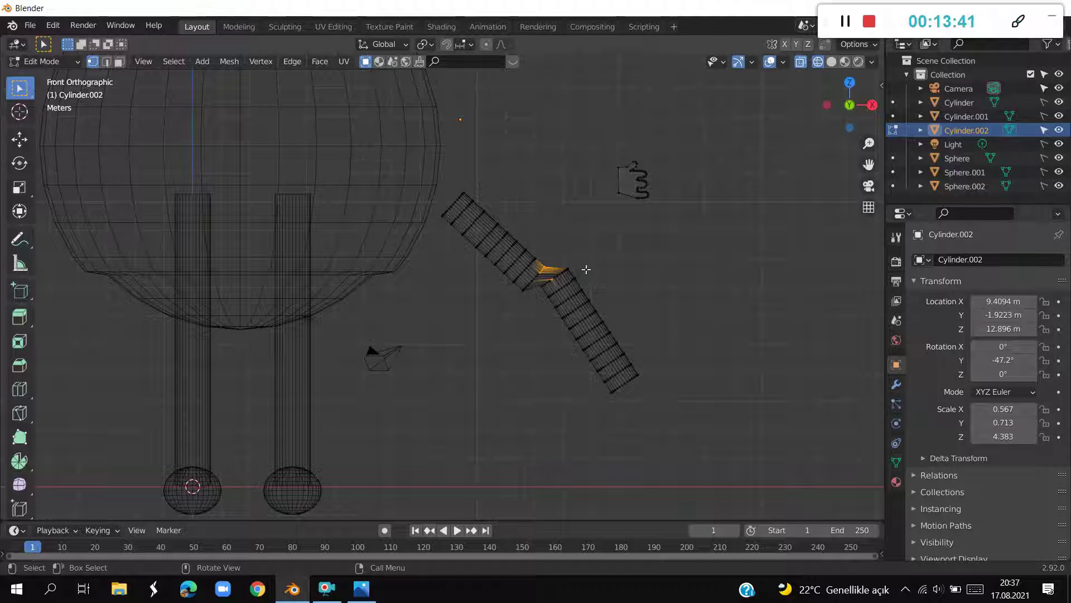
Move the vertices at the bend up and to the right to start realigning the arm
scroll(585, 269, "up", 2)
scroll(588, 251, "up", 3)
scroll(605, 251, "up", 2)
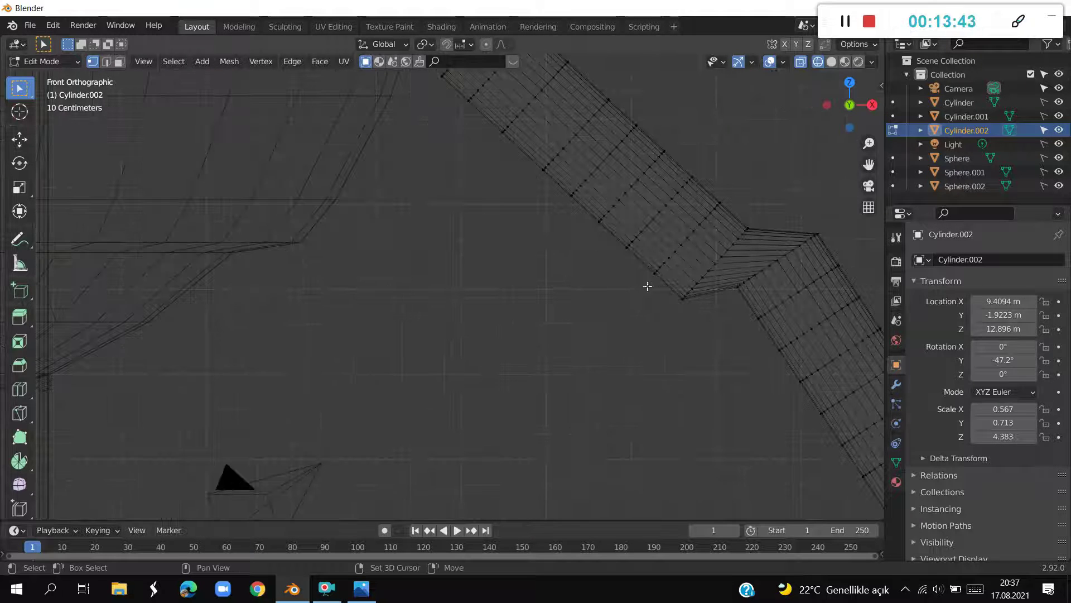
scroll(486, 301, "up", 2)
scroll(563, 301, "up", 2)
scroll(575, 295, "up", 2)
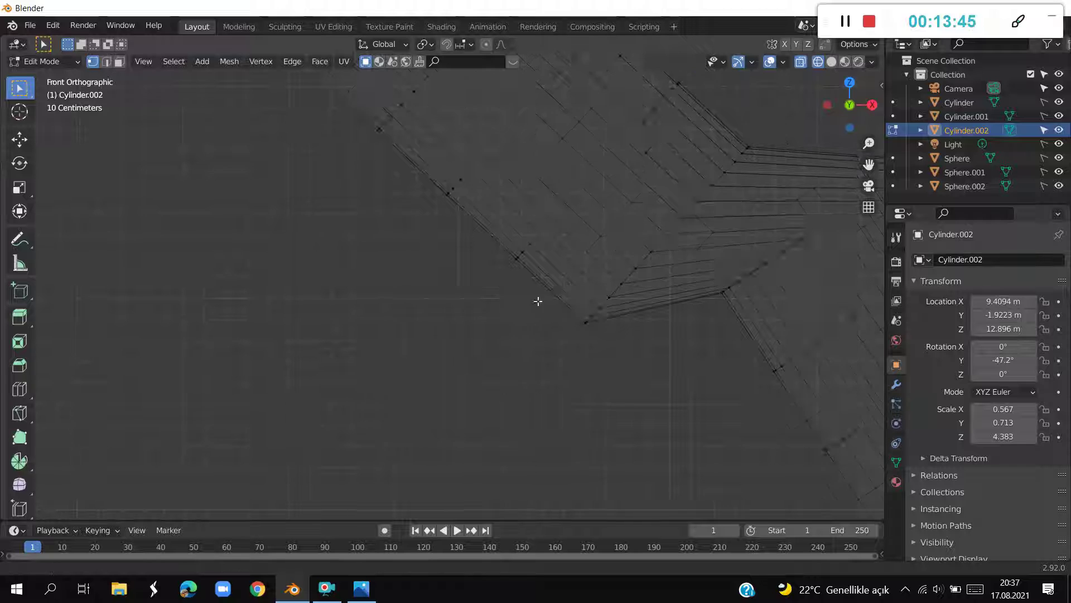
left_click_drag(687, 116, 593, 237)
left_click_drag(498, 337, 618, 226)
key("g")
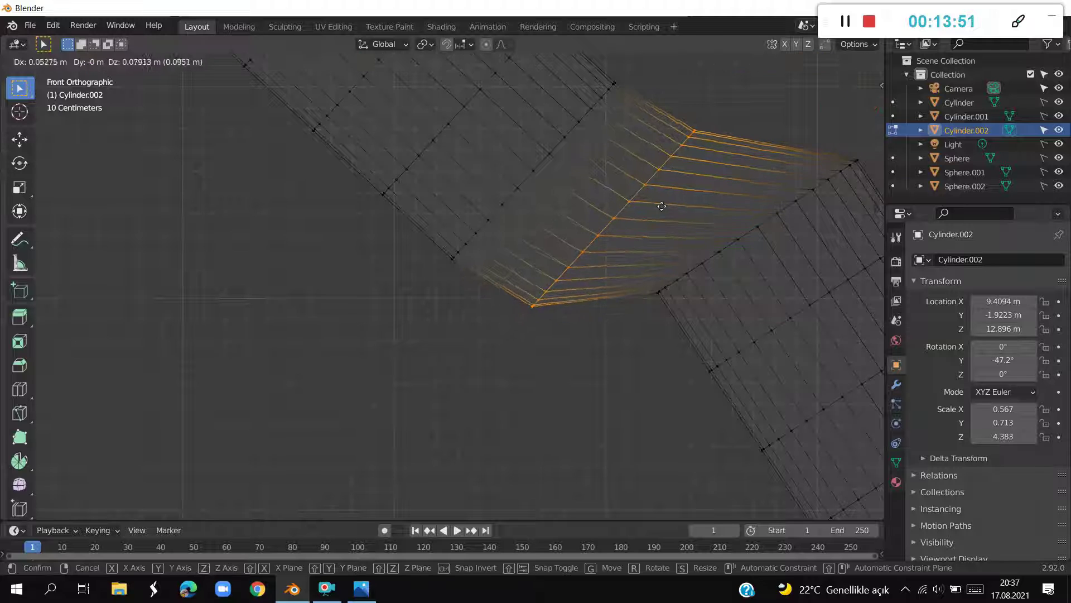
left_click(677, 185)
scroll(677, 184, "down", 3)
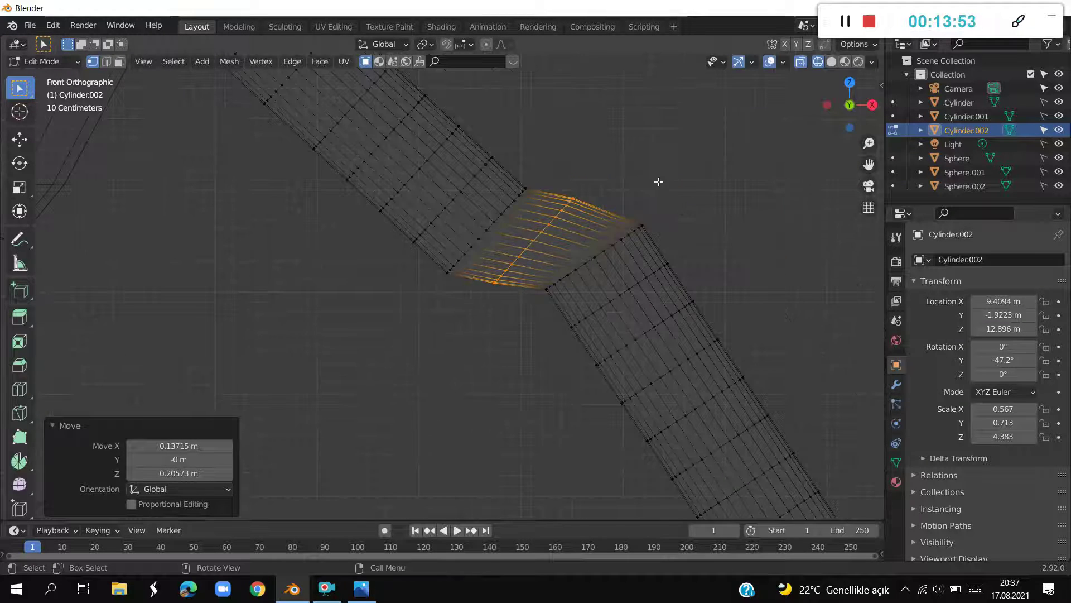
scroll(657, 180, "down", 2)
left_click_drag(470, 200, 423, 269)
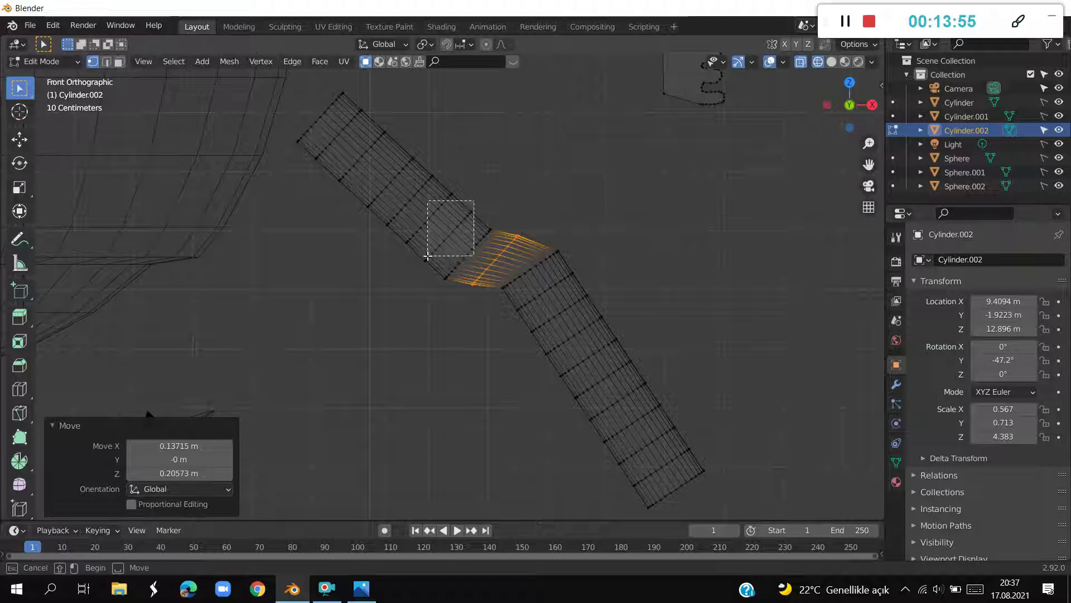
left_click(479, 210)
Try shifting the edge loops at the bend up and right, then undo it
scroll(515, 193, "up", 3)
scroll(516, 193, "up", 2)
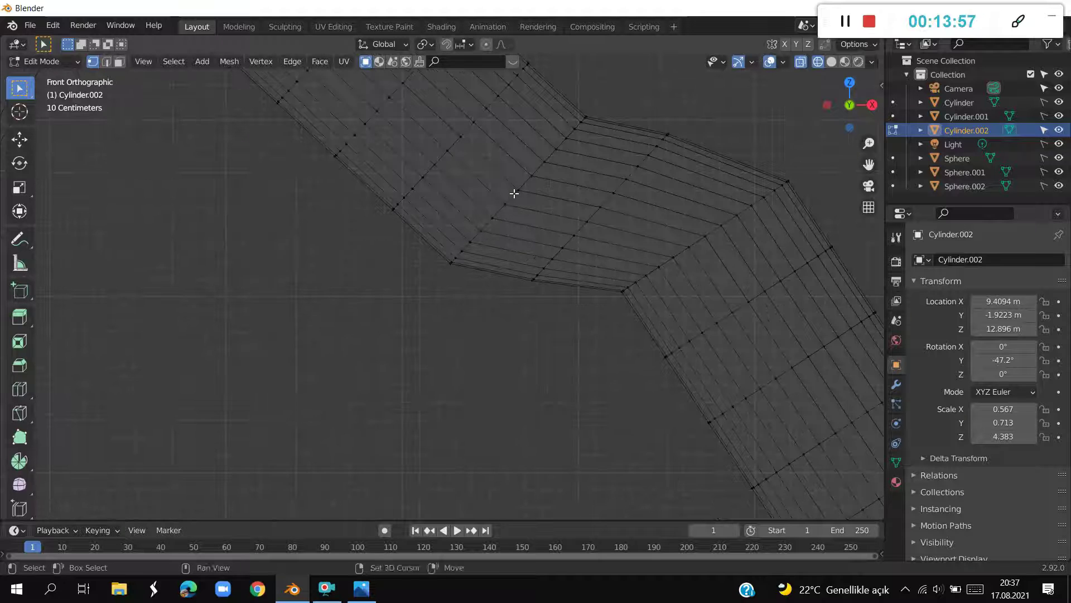
scroll(517, 294, "up", 2)
scroll(518, 296, "up", 1)
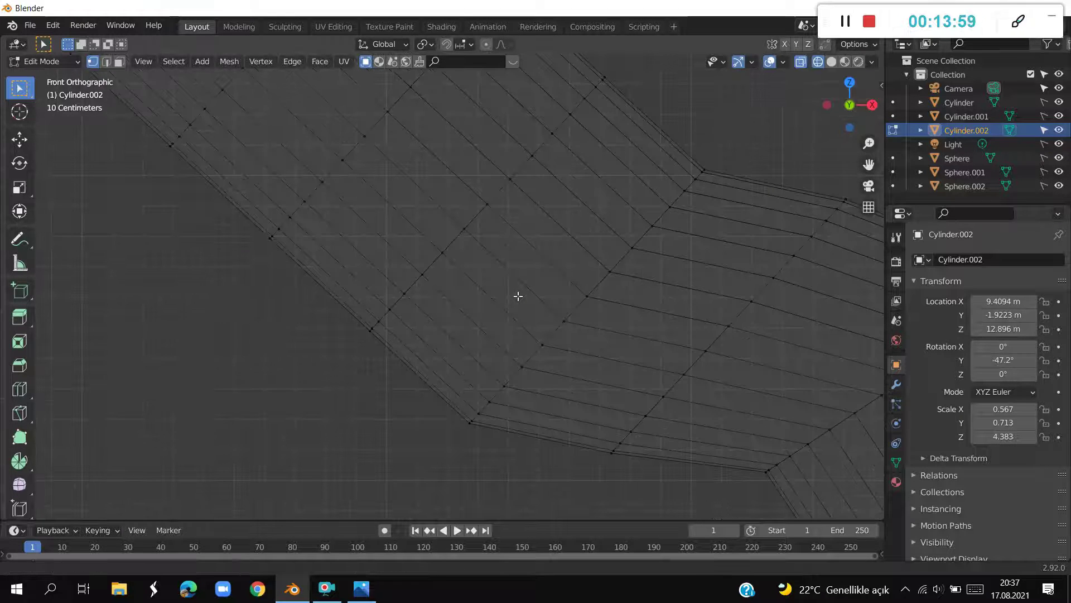
middle_click_drag(517, 295, 522, 316, "shift")
mouse_move(630, 74)
left_mouse_down()
mouse_move(478, 227)
mouse_move(485, 246)
mouse_move(484, 229)
mouse_move(325, 391)
left_mouse_up()
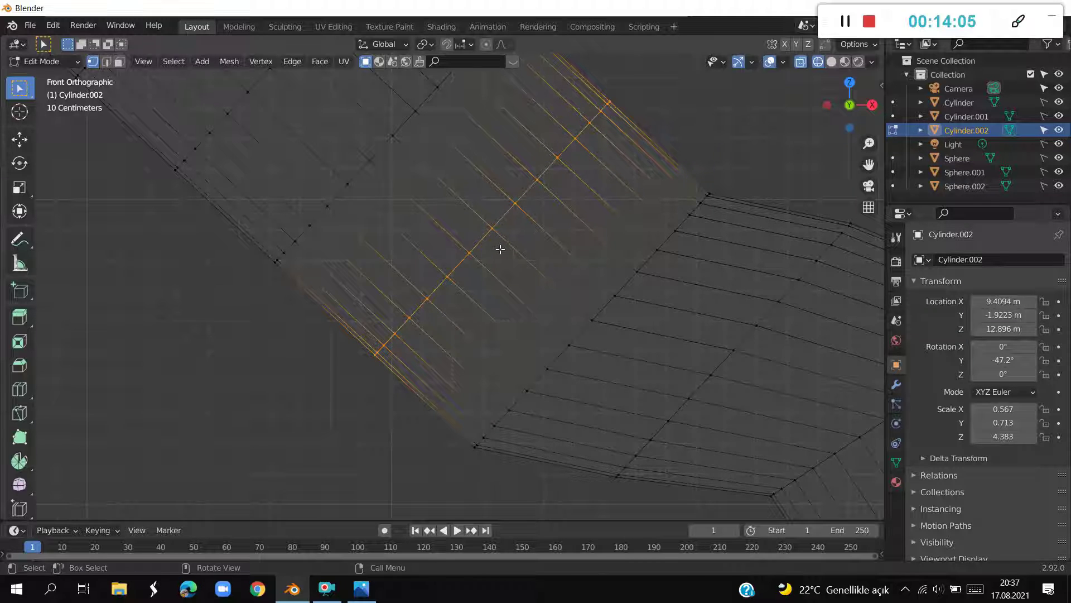
key("g")
left_click(521, 227)
scroll(526, 225, "down", 4)
scroll(530, 226, "down", 4)
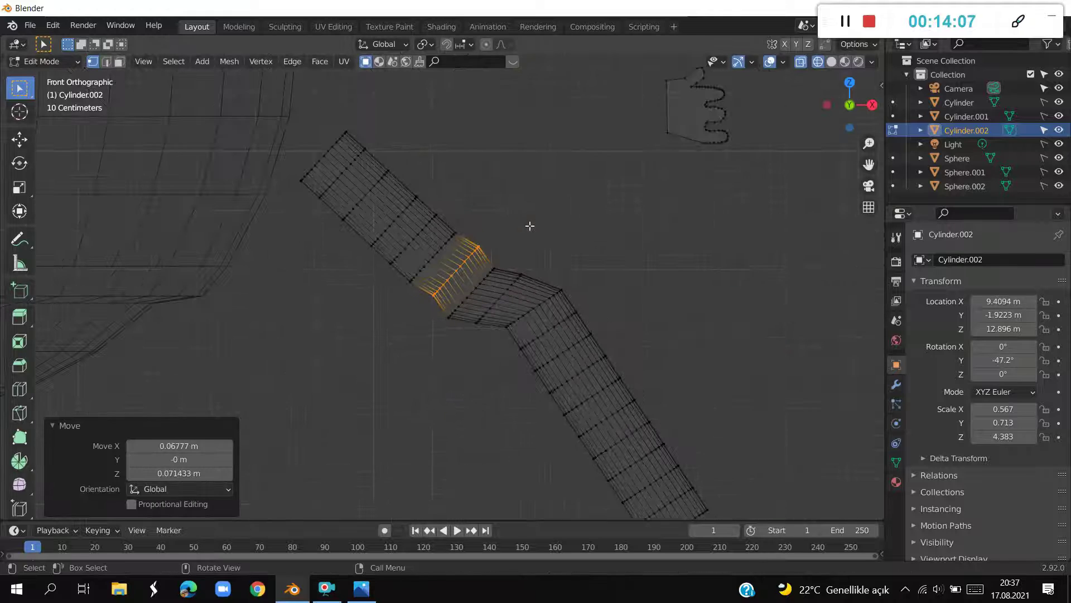
key("ctrl+z")
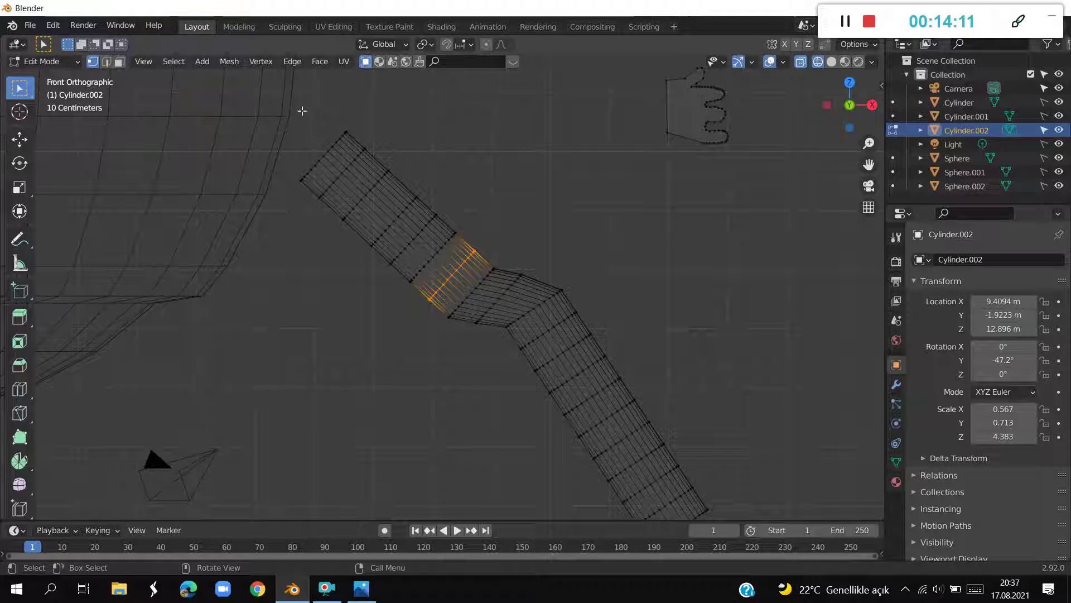
Move the upper arm segment and its joint vertices in line with the lower segment
mouse_move(272, 99)
left_mouse_down()
mouse_move(474, 290)
mouse_move(457, 275)
left_mouse_up()
left_click_drag(376, 245, 450, 308, "shift")
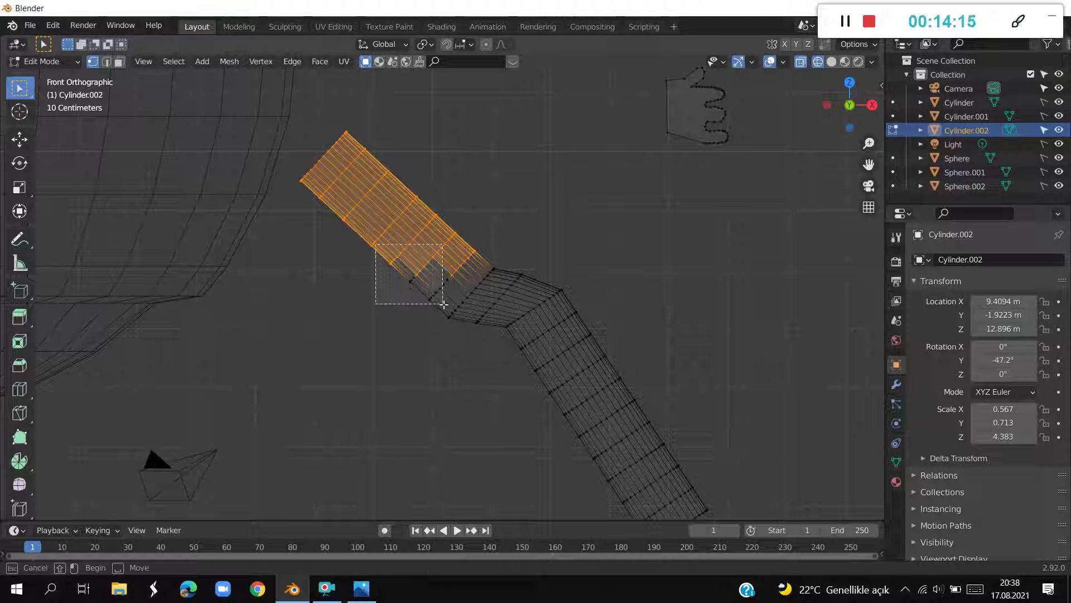
key("g")
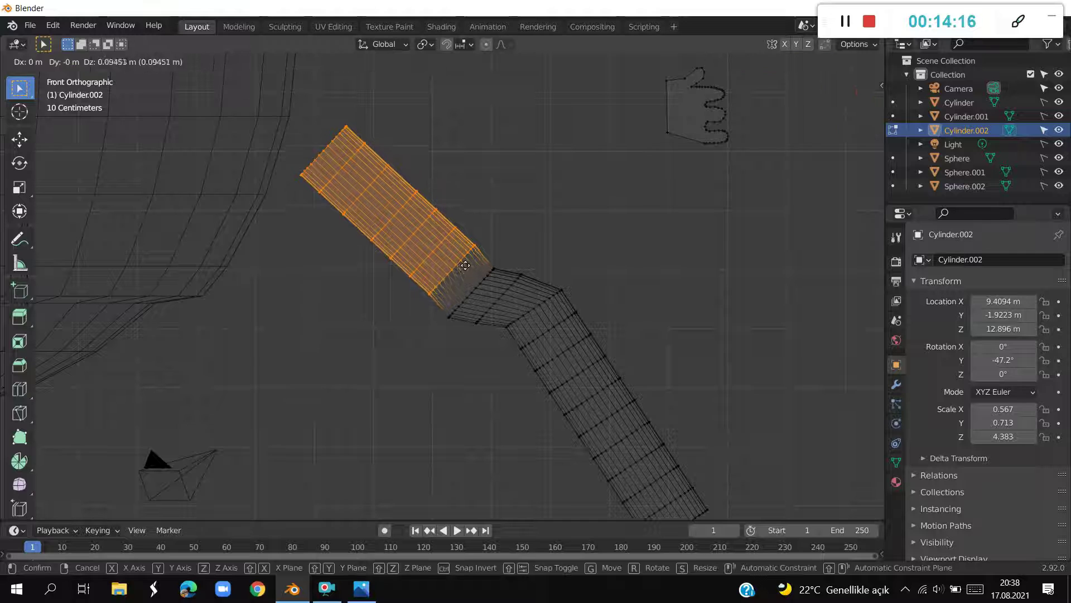
left_click(461, 270)
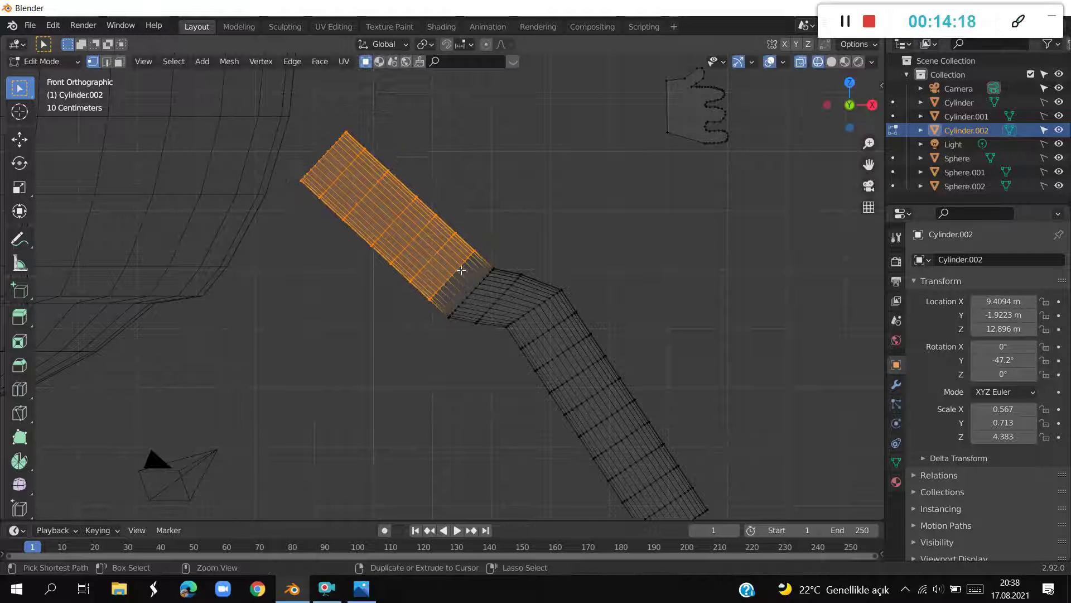
key("ctrl+z")
key("ctrl+z")
key("ctrl+z")
key("ctrl+z")
key("ctrl+z")
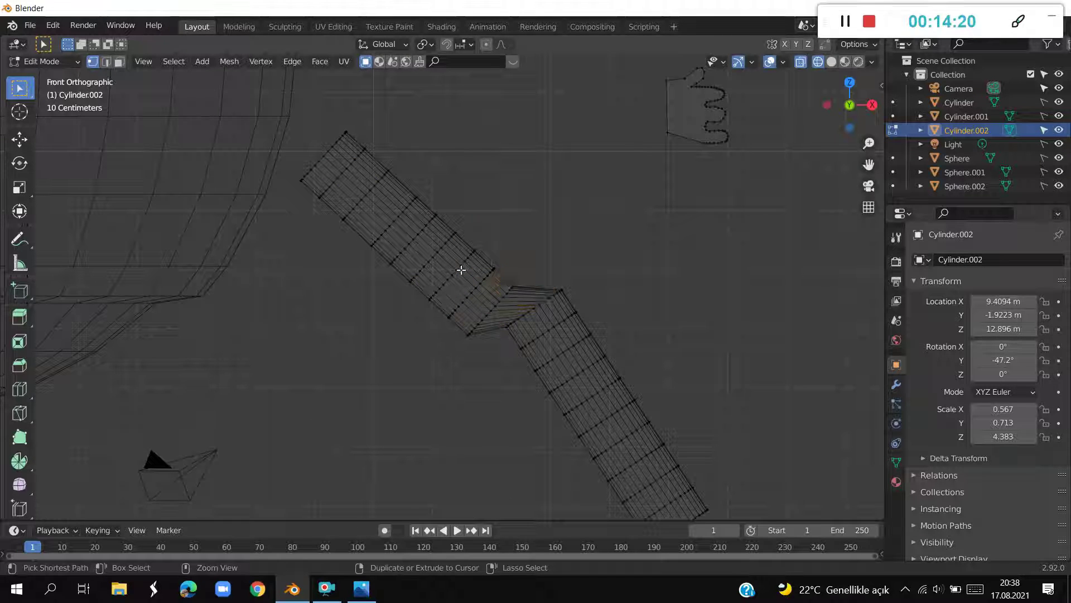
key("ctrl+z")
key("ctrl+z")
key("ctrl+z")
key("ctrl+z")
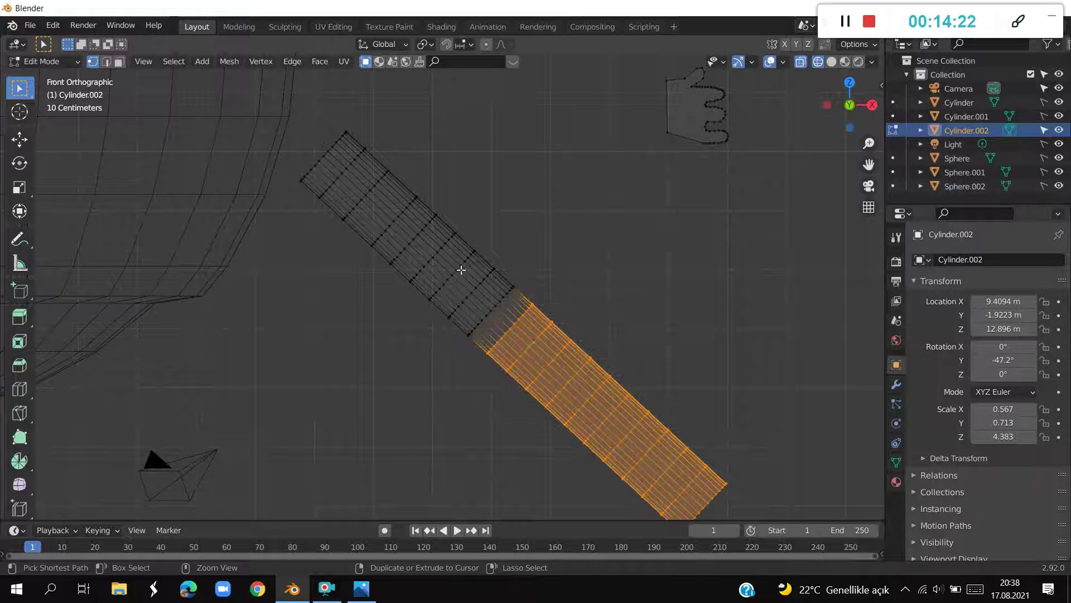
scroll(465, 270, "down", 6)
Trial-rotate the lower arm segment, then undo the rotation
scroll(487, 267, "up", 2)
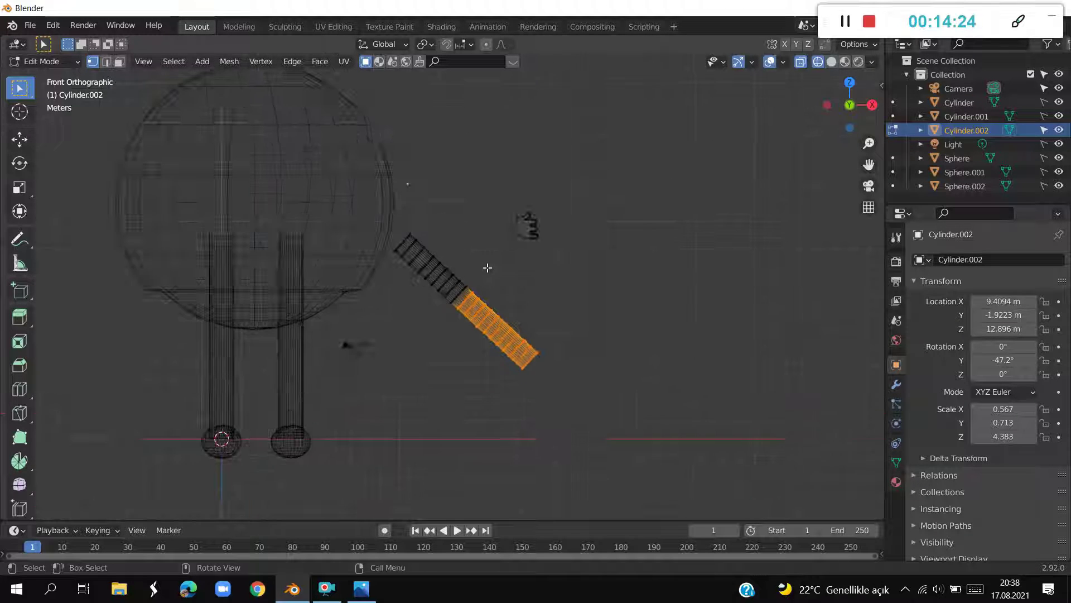
scroll(487, 268, "up", 2)
scroll(487, 268, "down", 1)
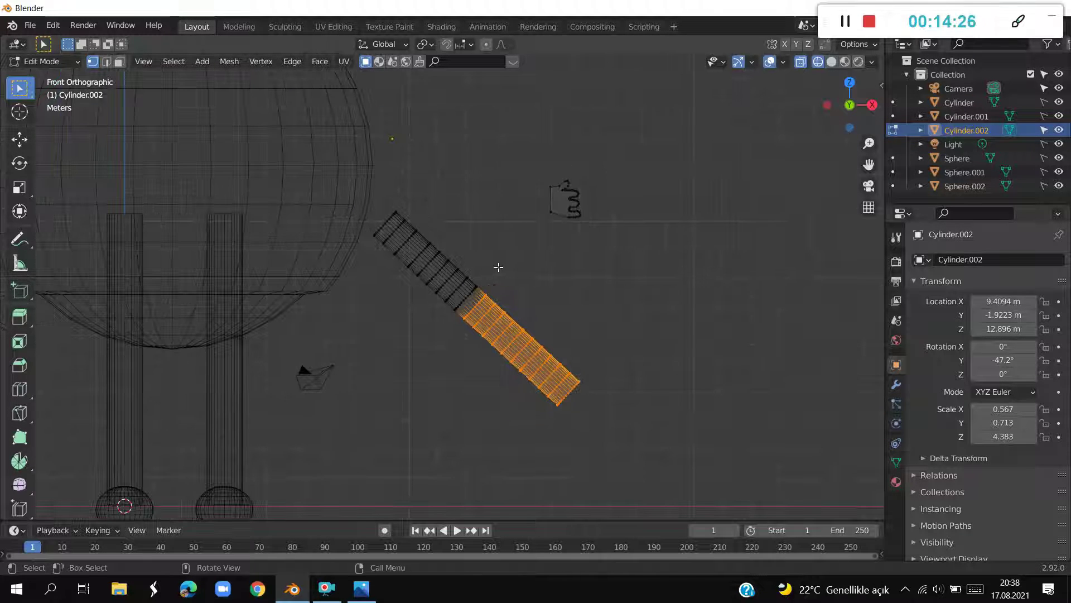
key("r")
left_click(545, 280)
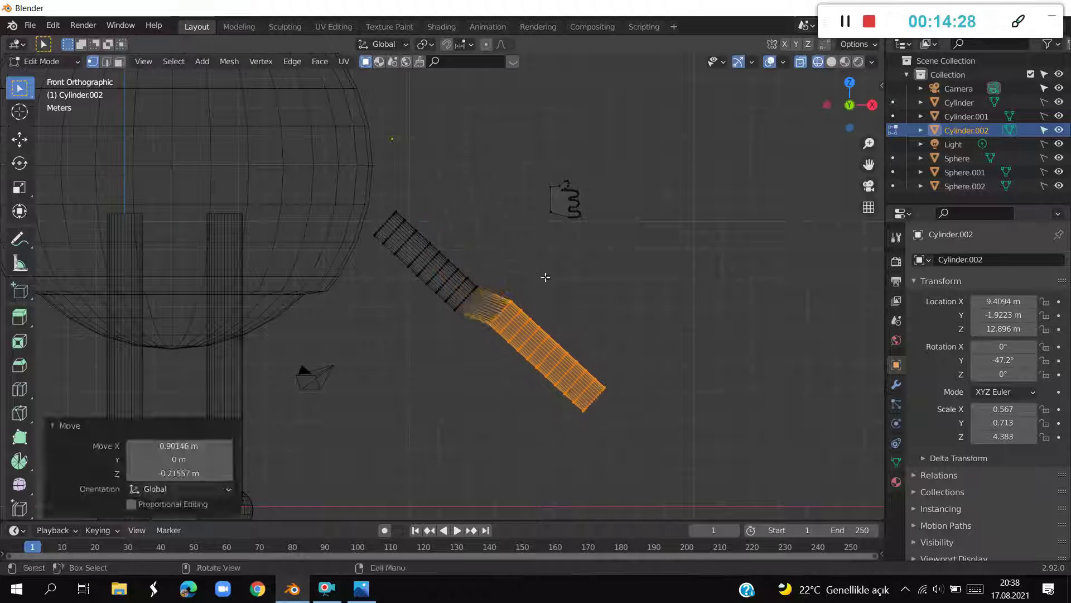
key("ctrl+z")
Select the hand piece and move it about 5 m to the right of the arm rod
left_click_drag(358, 171, 629, 510)
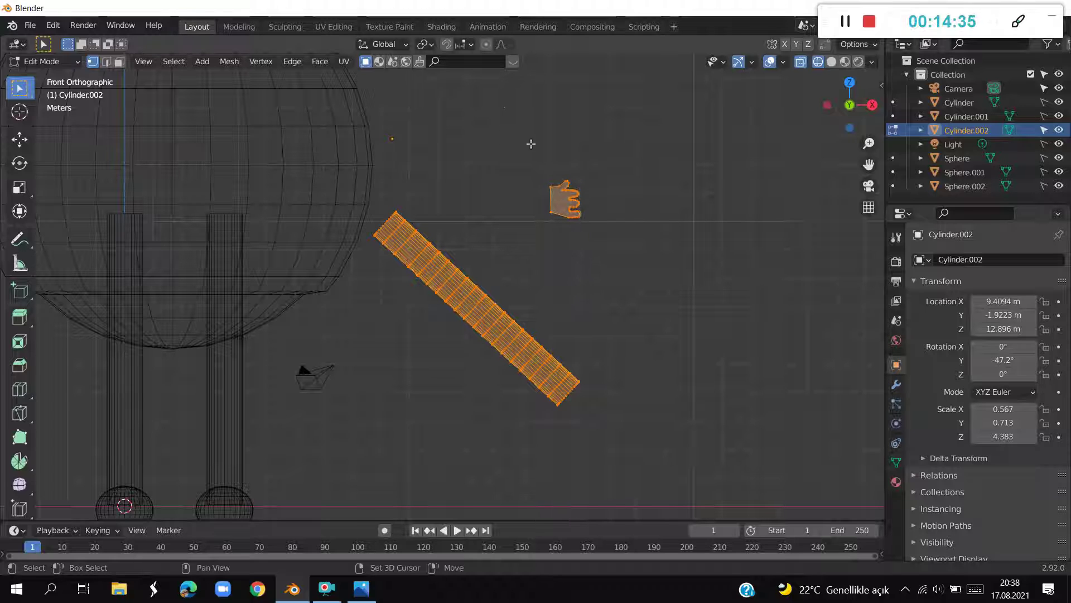
key("alt+a")
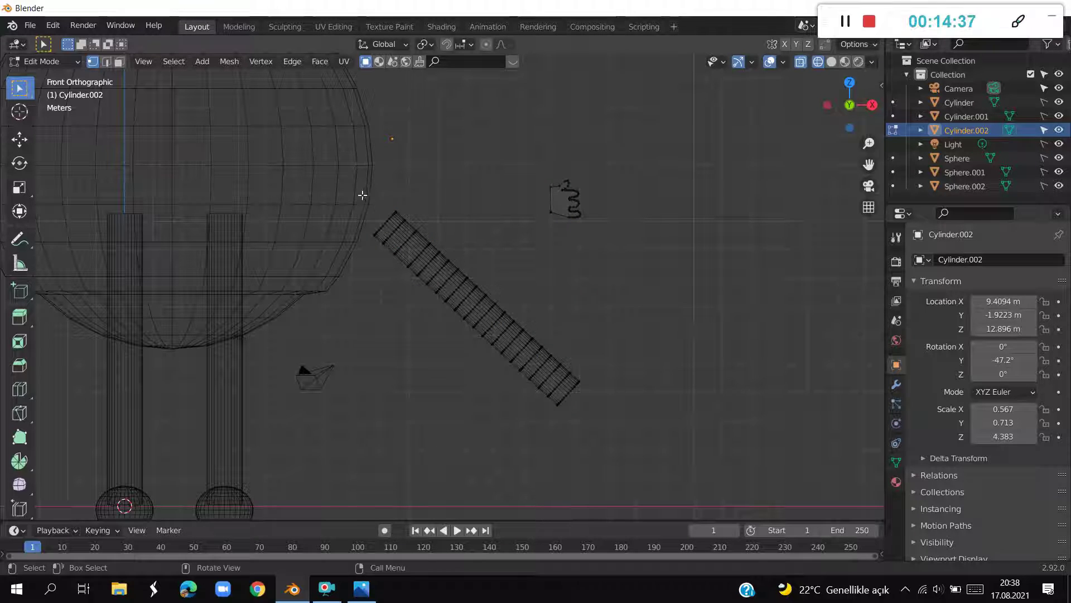
left_click_drag(363, 196, 588, 148)
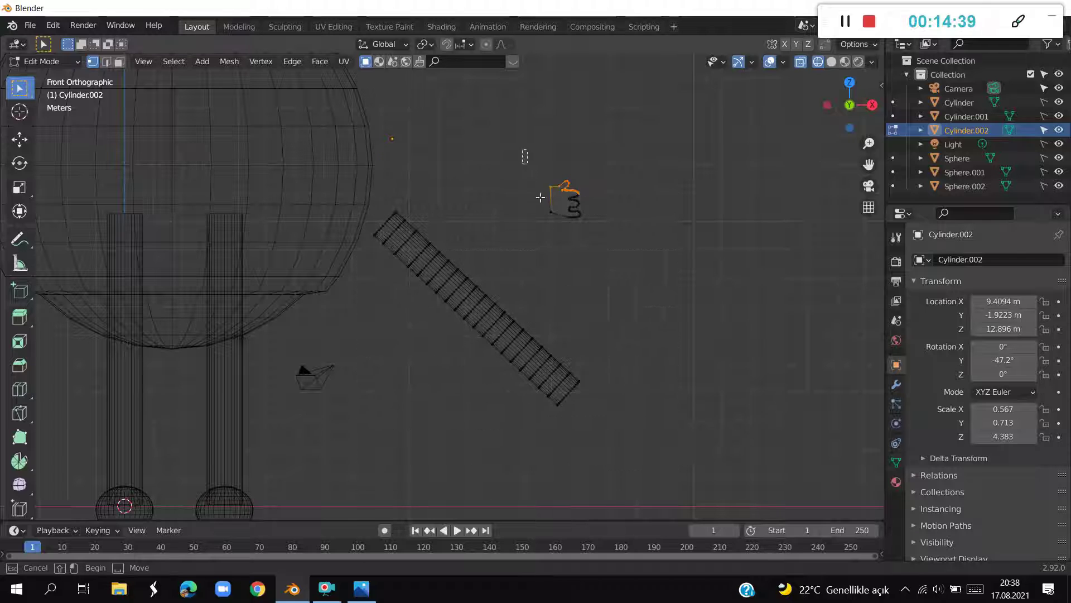
left_click_drag(540, 197, 634, 288)
key("g")
left_click(775, 269)
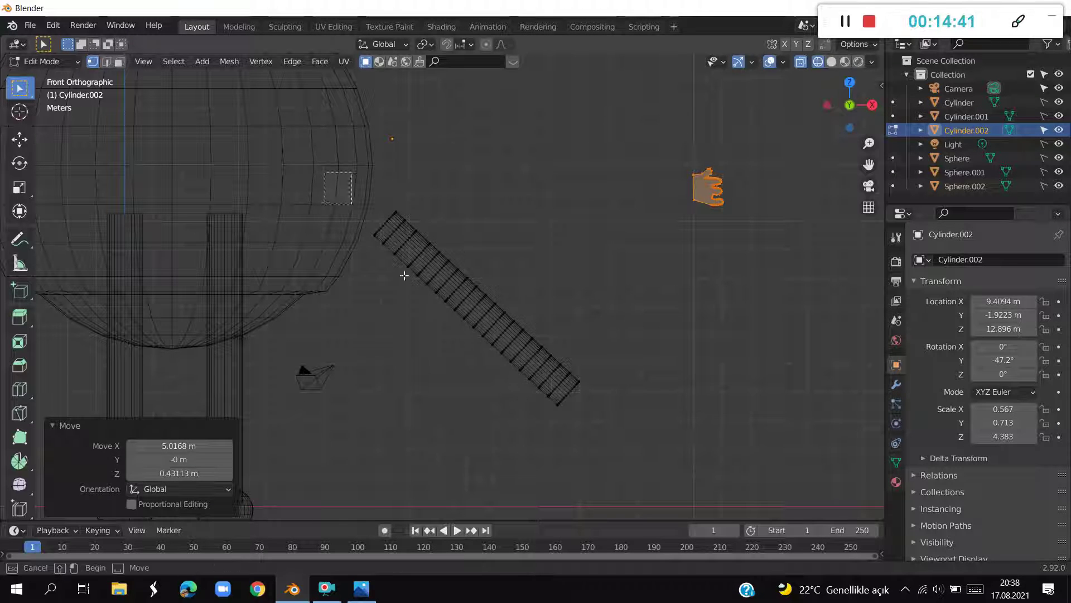
left_click_drag(404, 275, 636, 468)
scroll(534, 301, "down", 5)
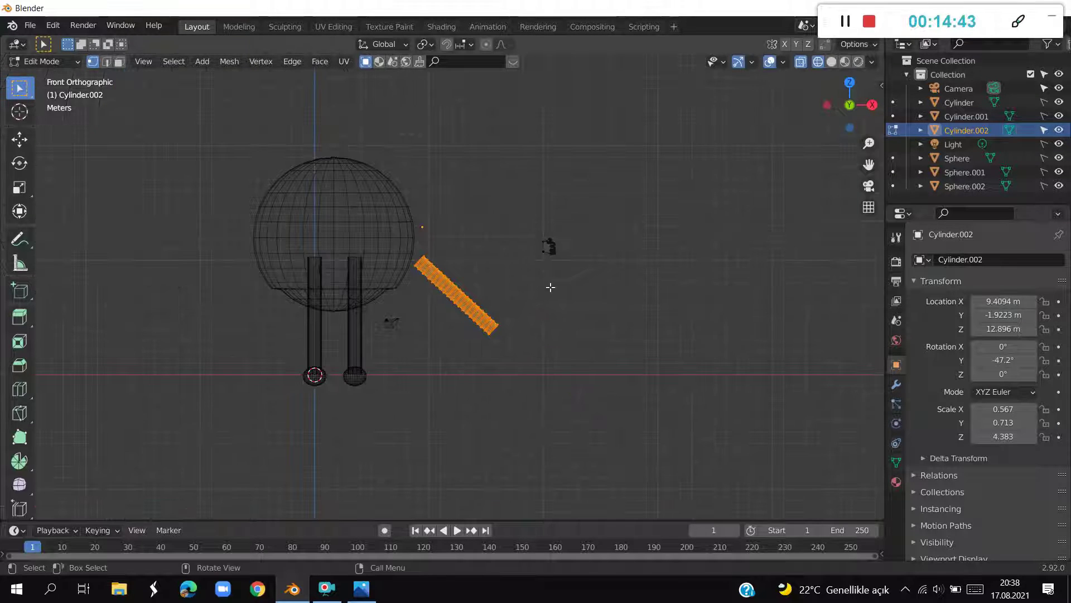
Place the arm rod against the sphere's right side, viewed from the front in solid shading
key("g")
left_click(524, 233)
mouse_move(524, 233)
middle_mouse_down()
mouse_move(538, 241)
mouse_move(530, 234)
middle_mouse_up()
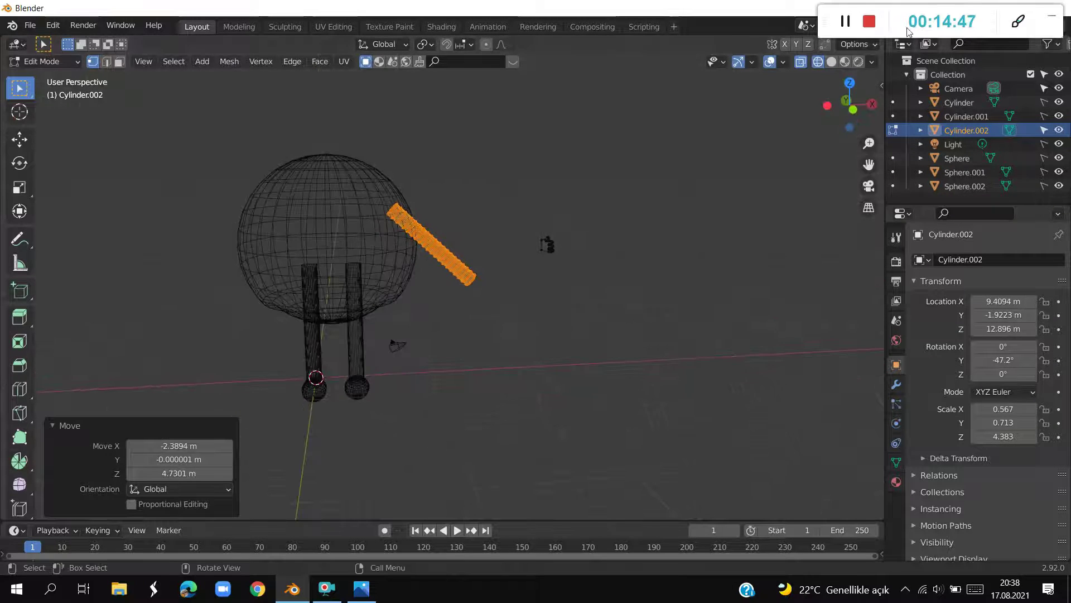
left_click(831, 61)
key("KP_1")
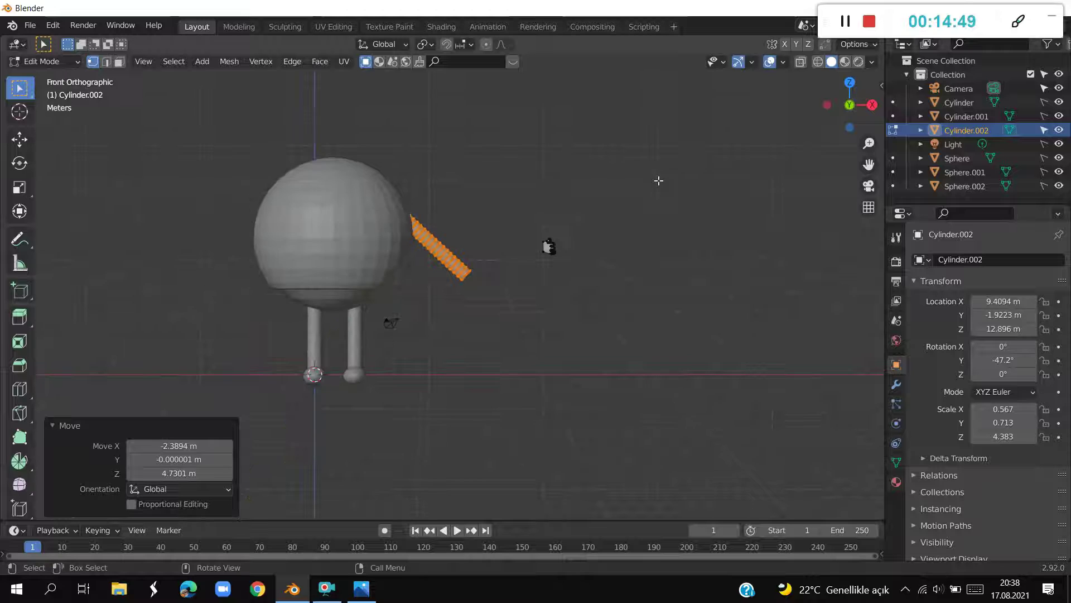
Duplicate the arm, rotate the copy 83.7° and move it along X to the sphere's left side
key("shift+d")
right_click(647, 190)
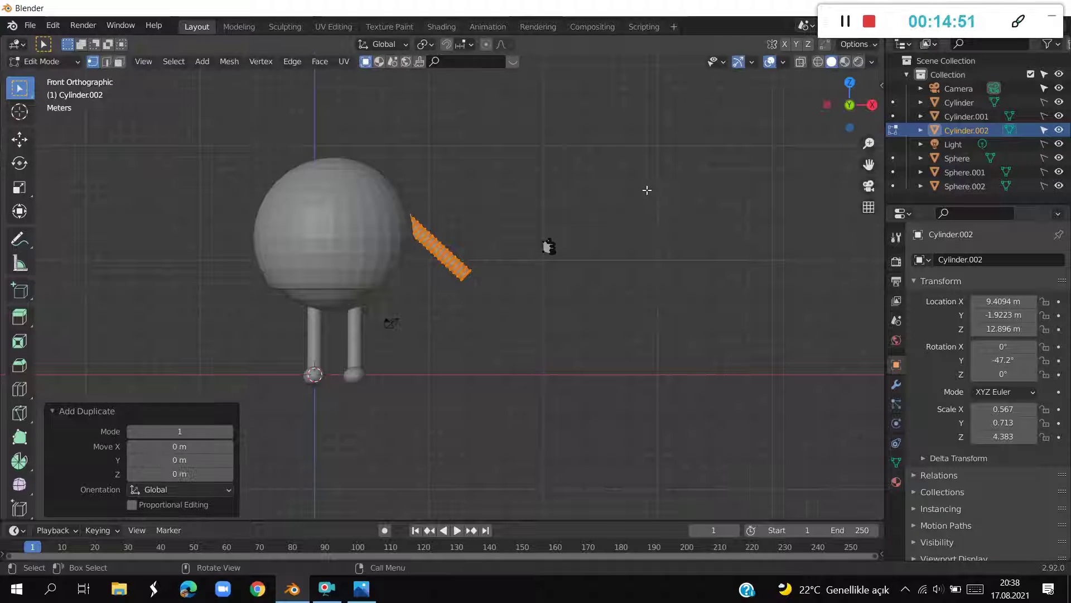
key("r")
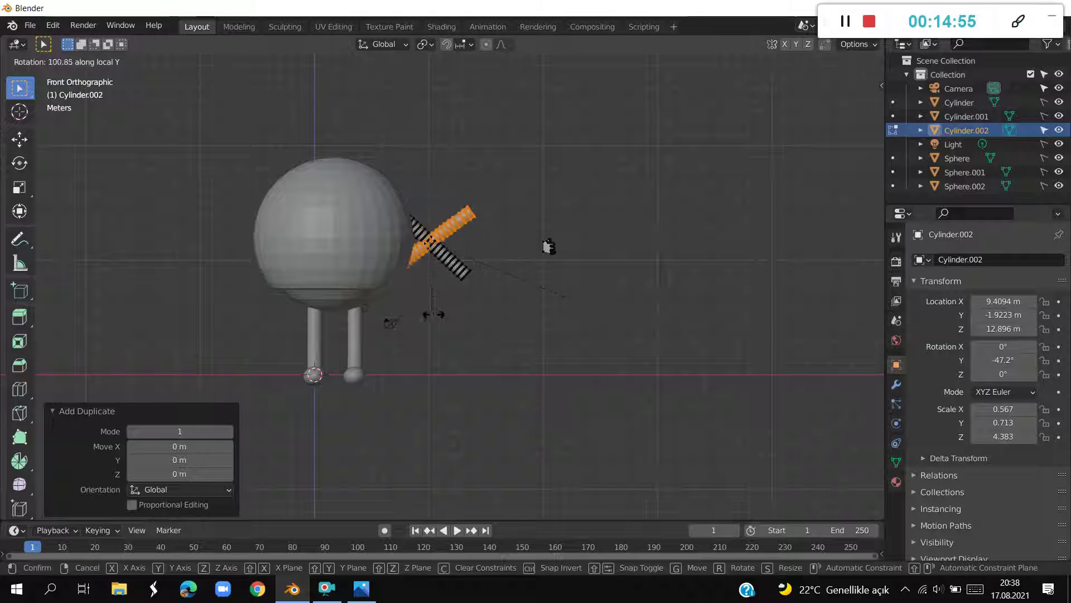
left_click(461, 329)
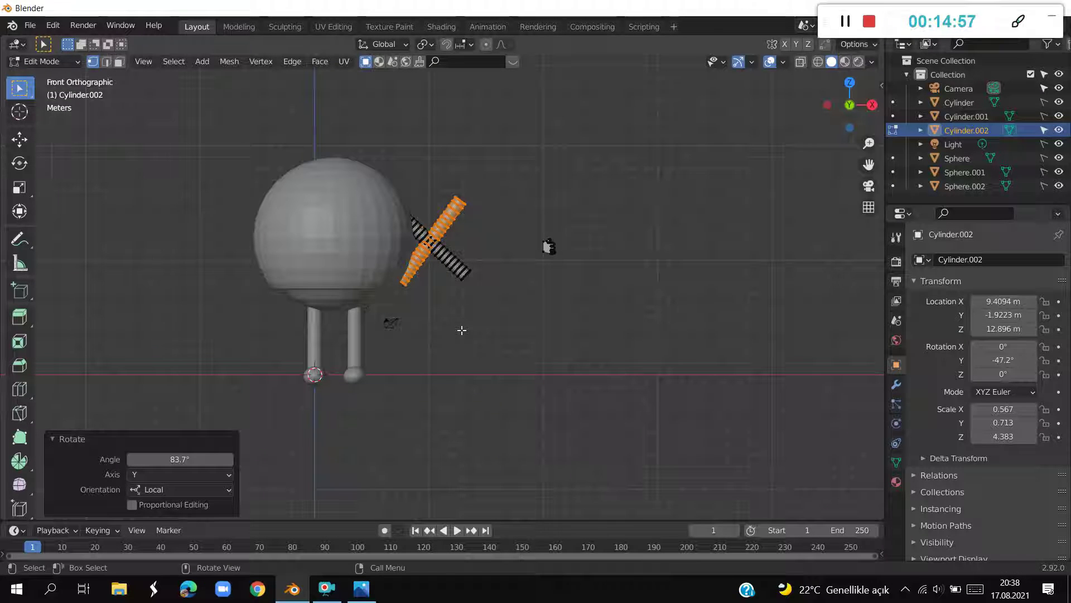
key("g")
key("x")
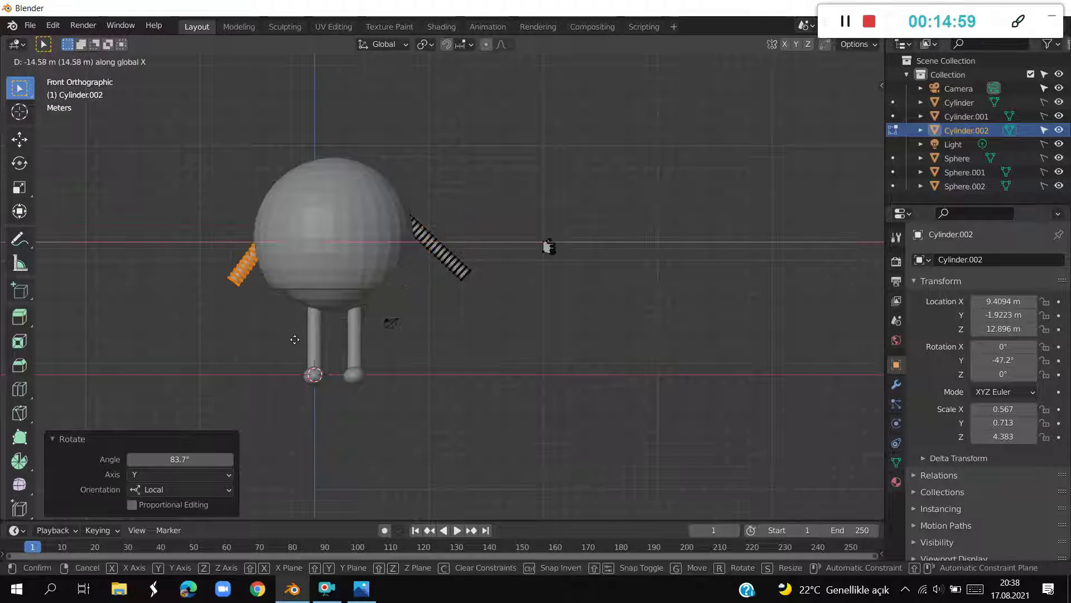
left_click(282, 337)
Tilt the left arm 10.3° about the Y axis
middle_click_drag(410, 355, 512, 368, "shift")
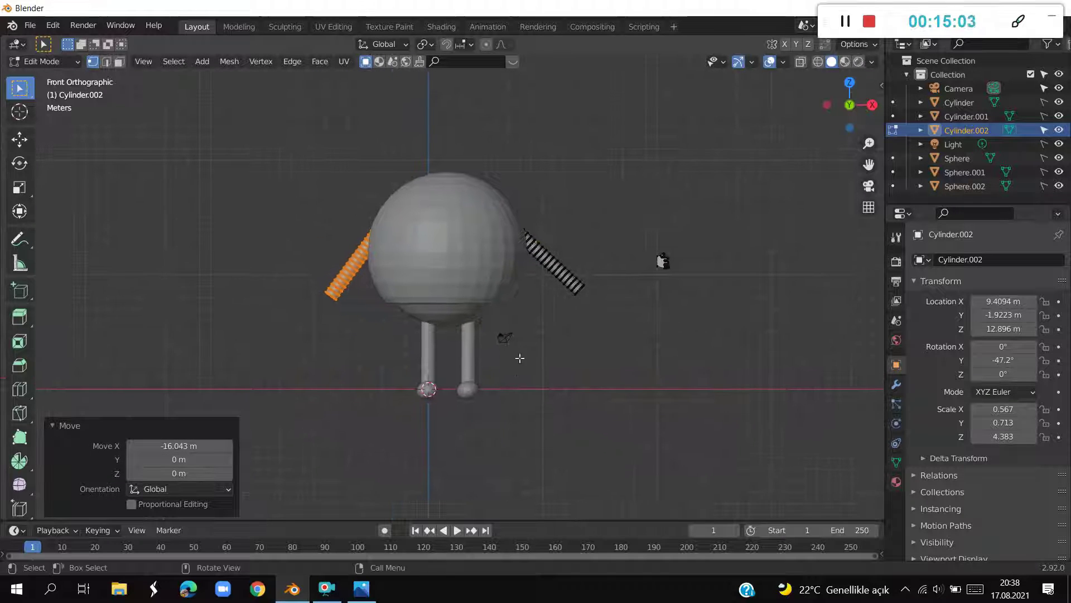
key("r")
key("y")
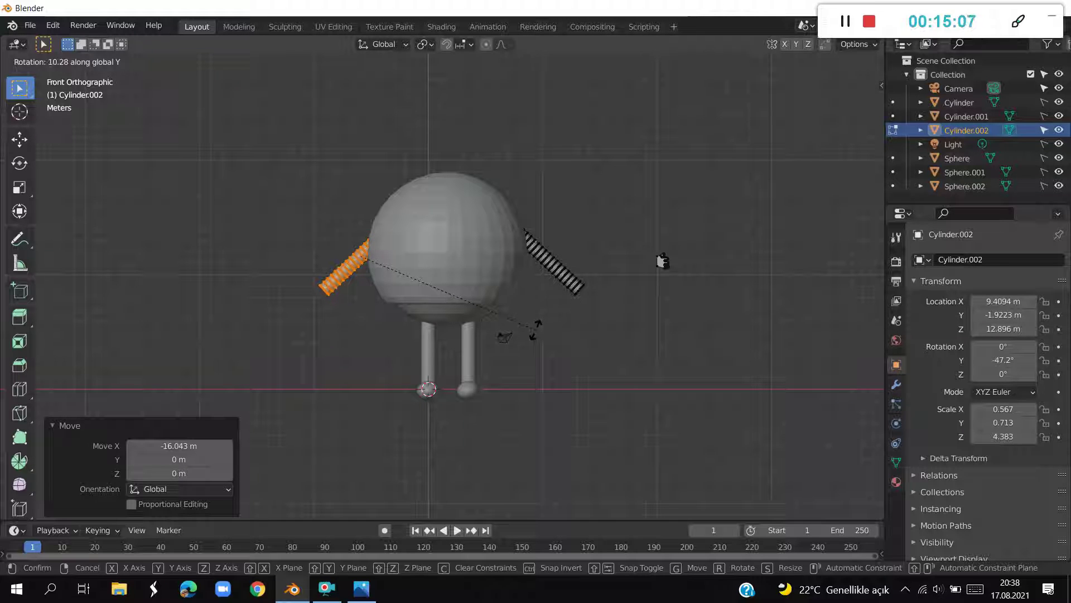
left_click(535, 329)
left_click_drag(614, 206, 688, 308)
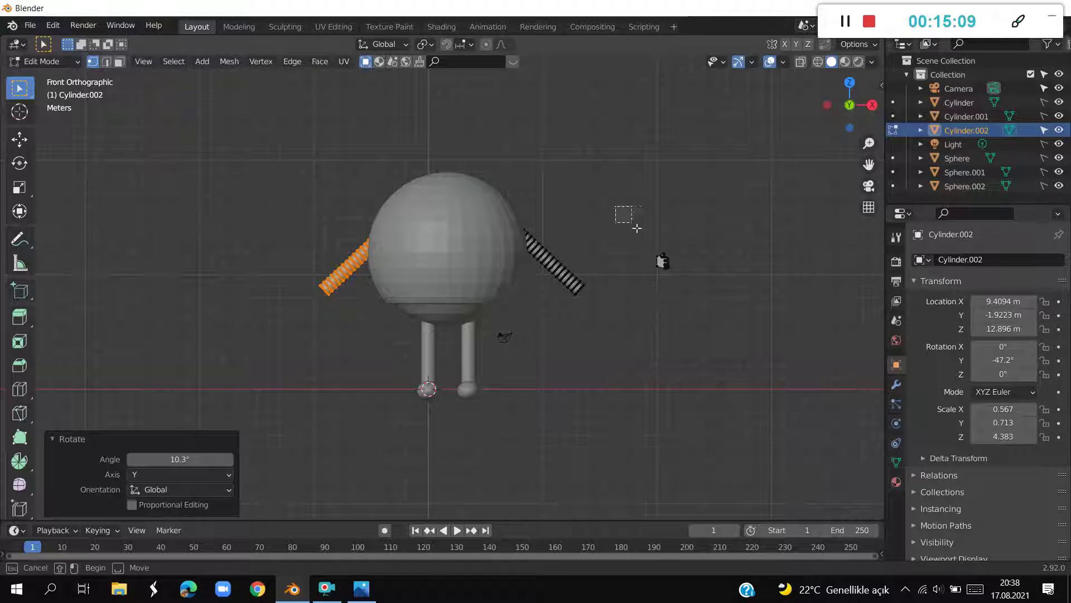
Undo an accidental extrusion and reselect the hand piece in wireframe view
key("e")
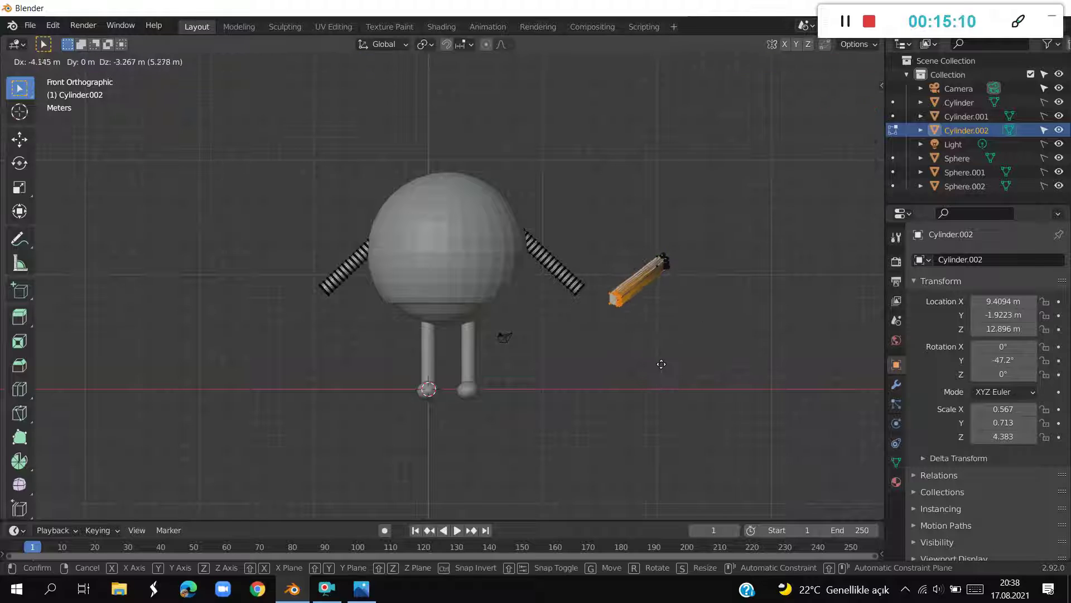
left_click(665, 357)
key("ctrl+z")
left_click(817, 63)
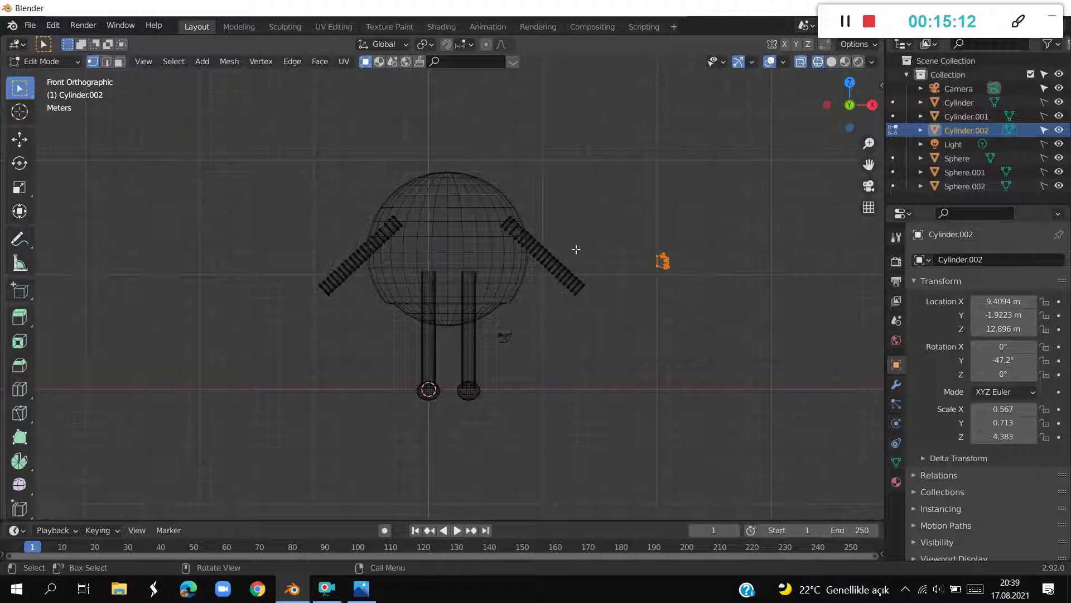
left_click_drag(638, 215, 734, 371)
Place the hand at the right arm's end, rotated 40.9° about Y
key("g")
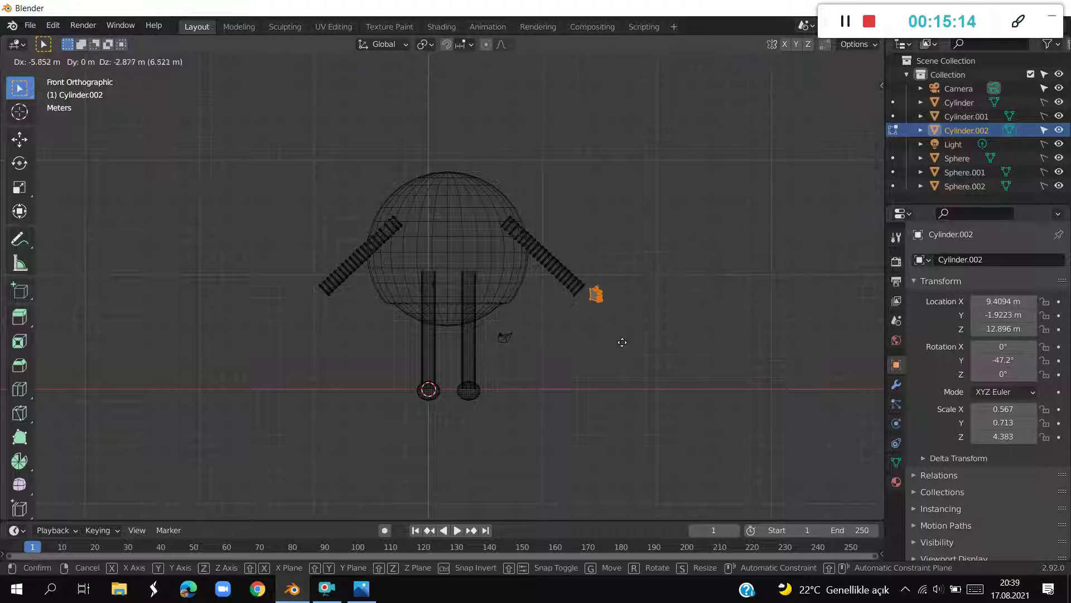
left_click(615, 336)
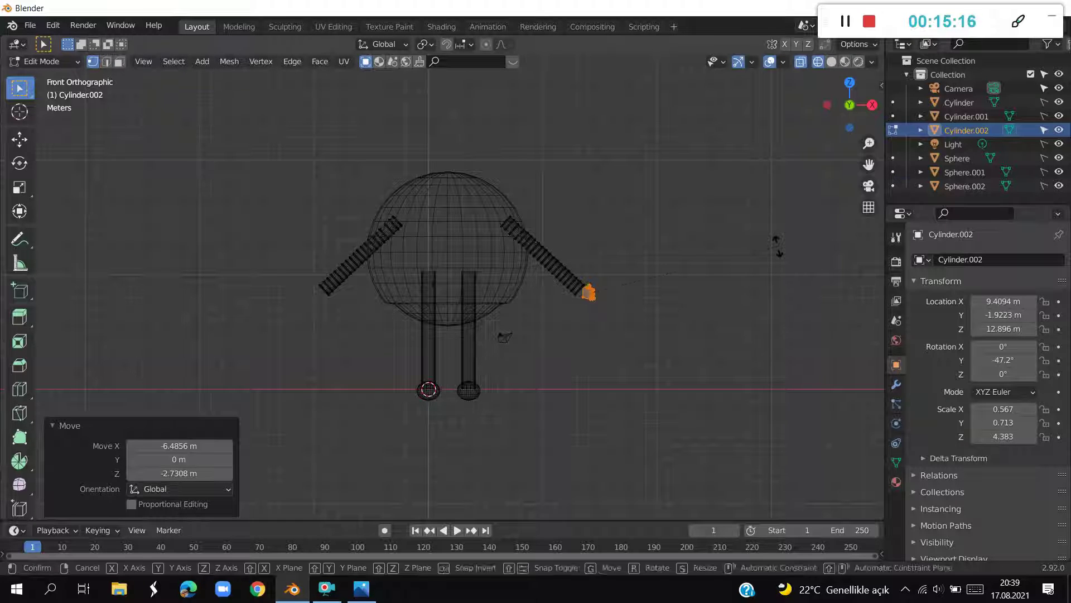
key("r")
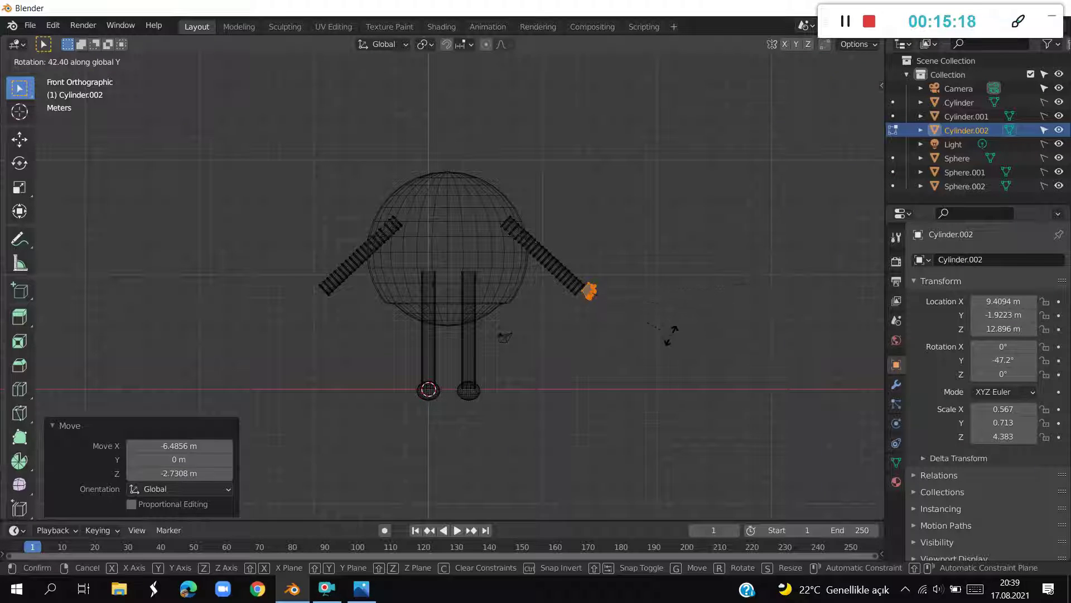
left_click(681, 337)
key("g")
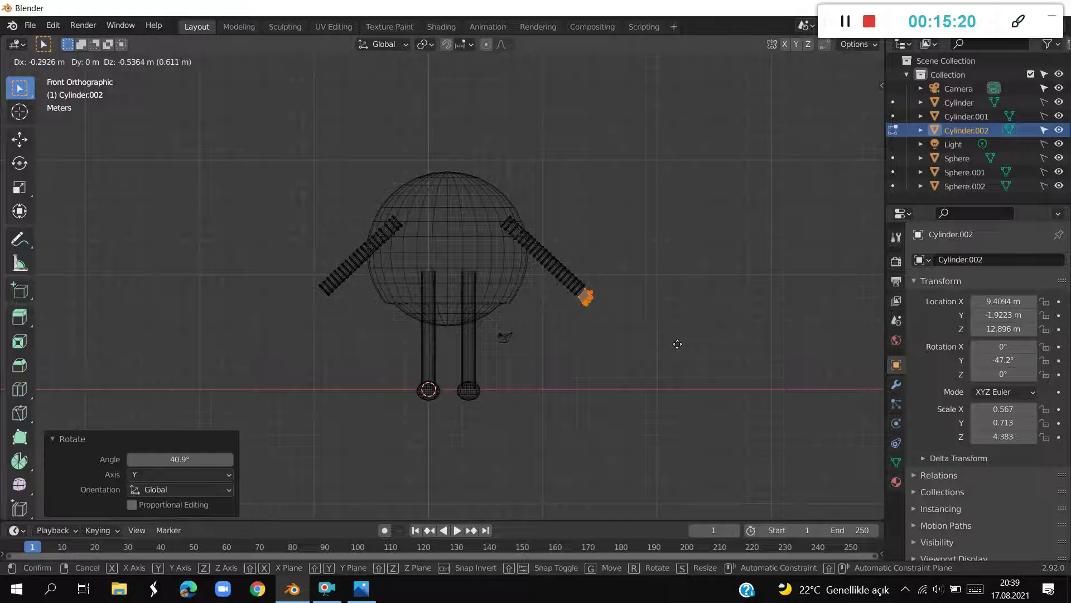
left_click(677, 342)
Enlarge the hand by 1.203 and reposition it snugly on the right arm's end
scroll(586, 324, "up", 1)
scroll(586, 324, "up", 3)
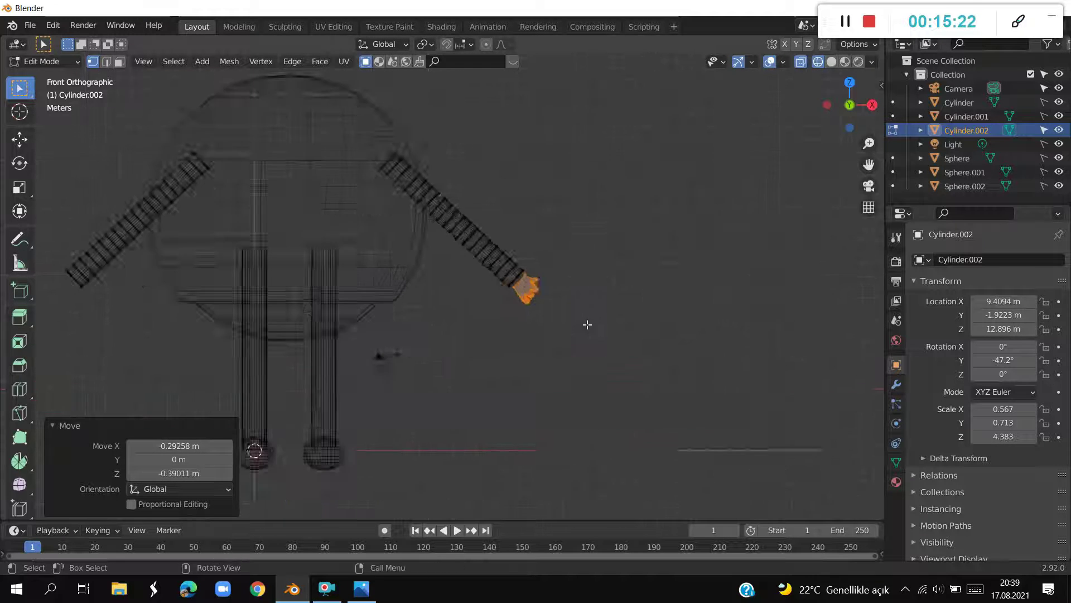
scroll(641, 318, "up", 3)
scroll(625, 333, "up", 2)
scroll(625, 333, "up", 1)
scroll(576, 335, "up", 3)
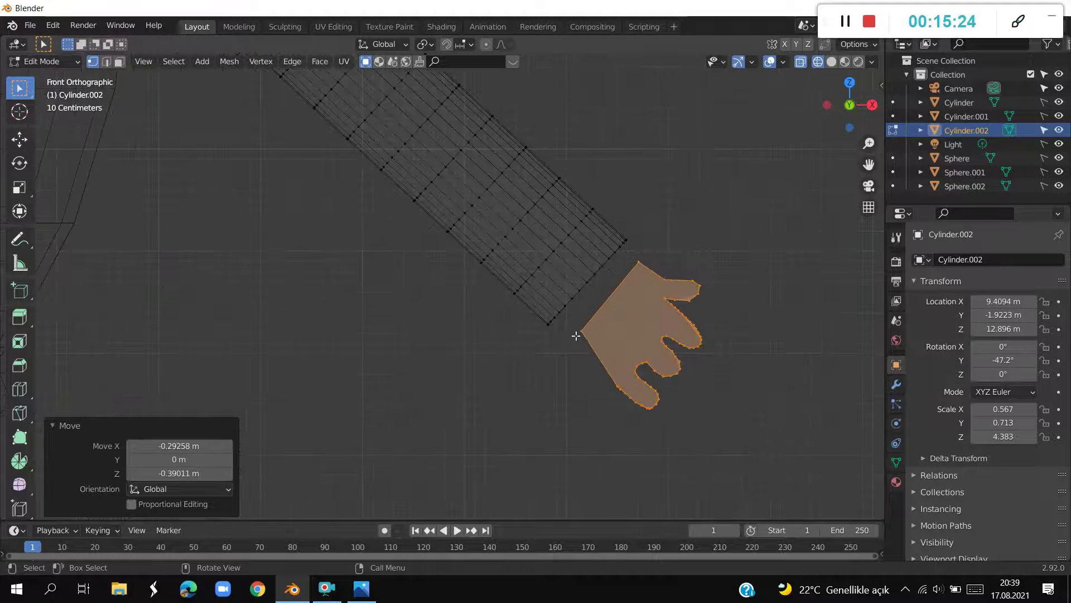
key("s")
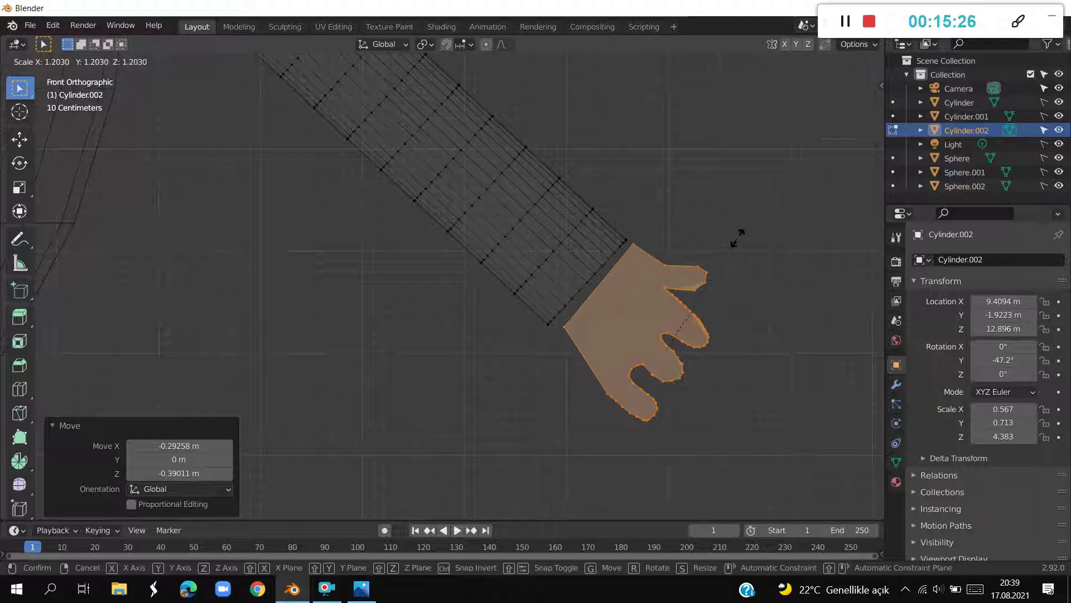
left_click(733, 237)
key("g")
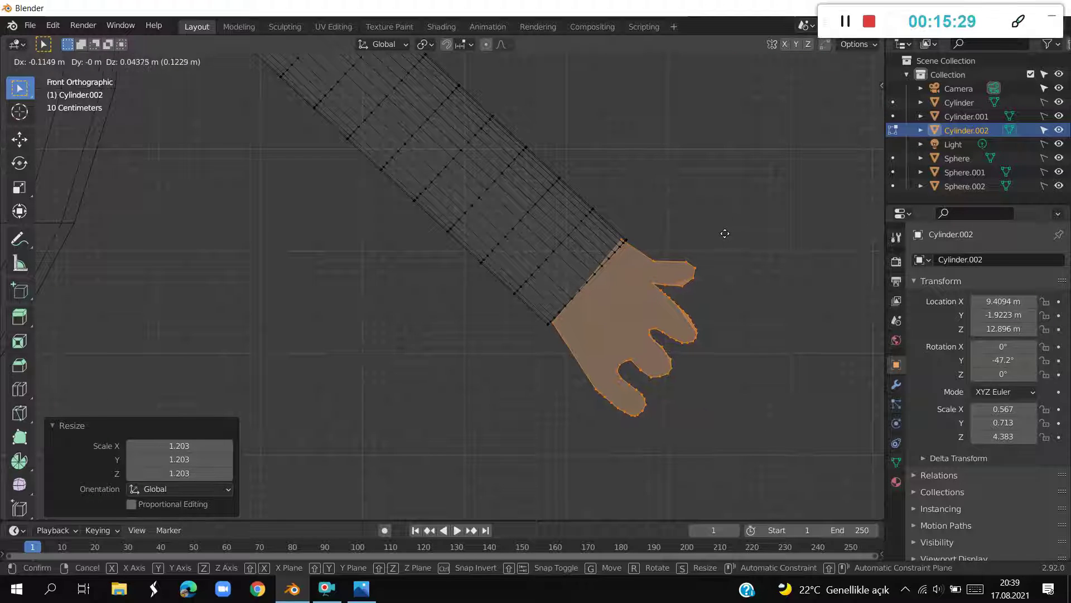
left_click(721, 234)
scroll(721, 234, "down", 2)
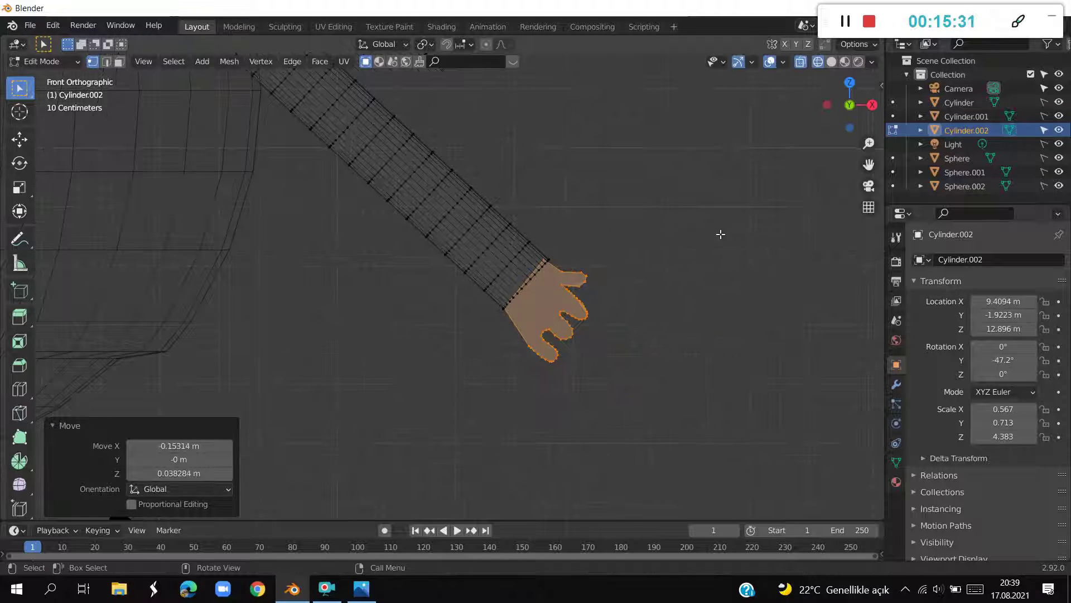
scroll(721, 233, "down", 2)
scroll(721, 234, "down", 2)
scroll(721, 234, "down", 3)
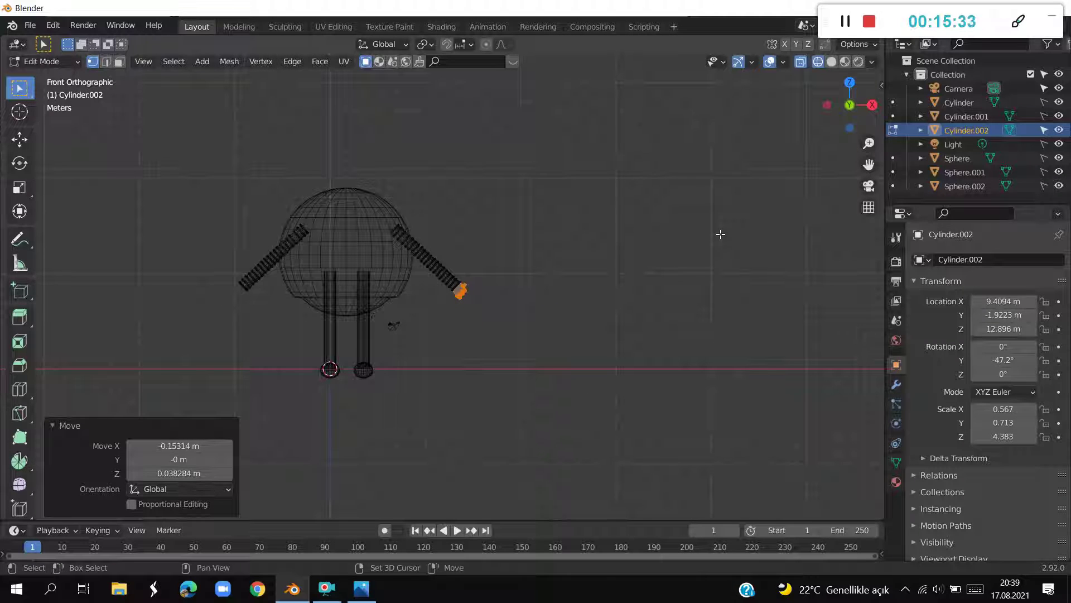
Place a copy of the hand at the left arm's end, moved −23.524 m X and −0.76071 m Z
key("g")
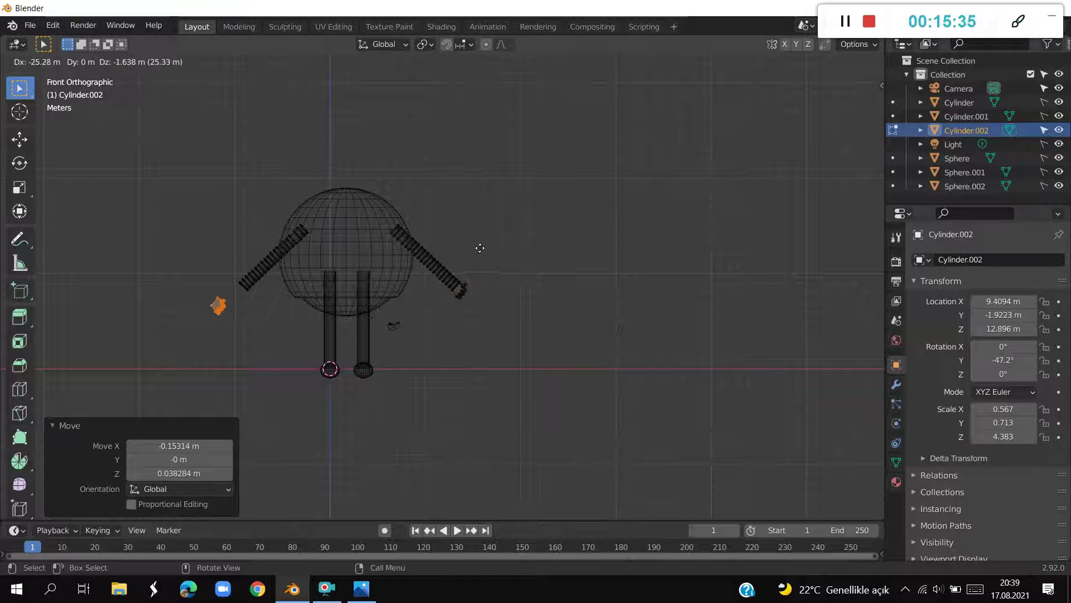
left_click(496, 241)
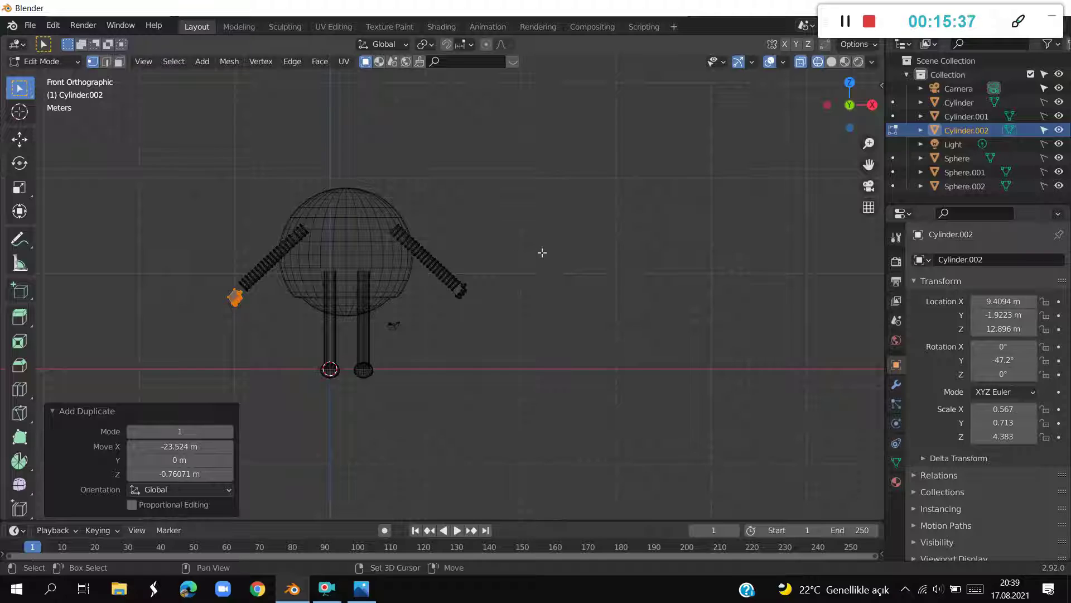
middle_click_drag(542, 253, 707, 249, "shift")
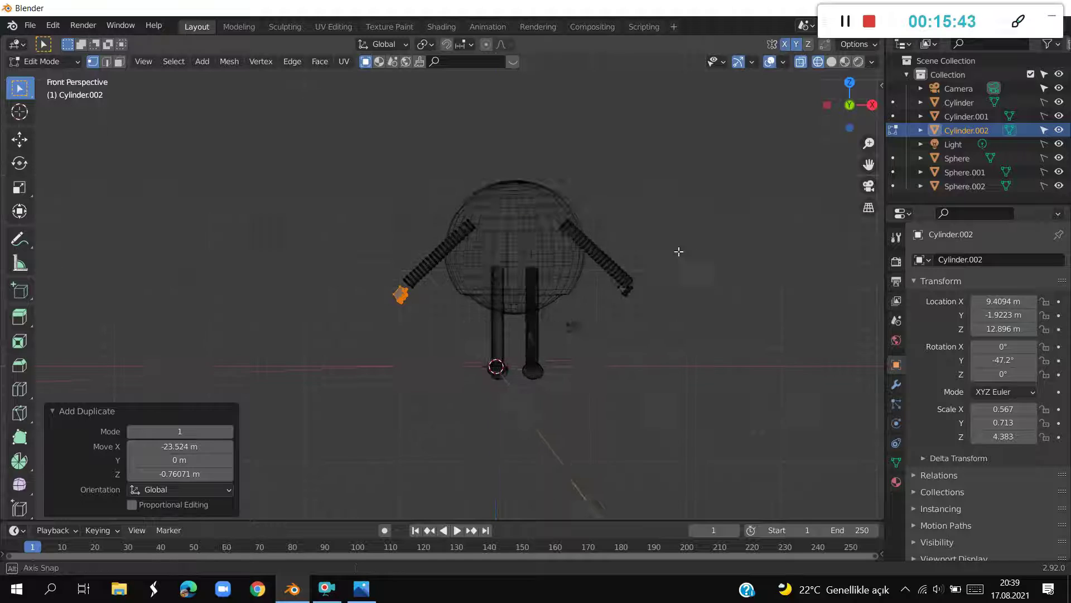
middle_click_drag(677, 249, 763, 333)
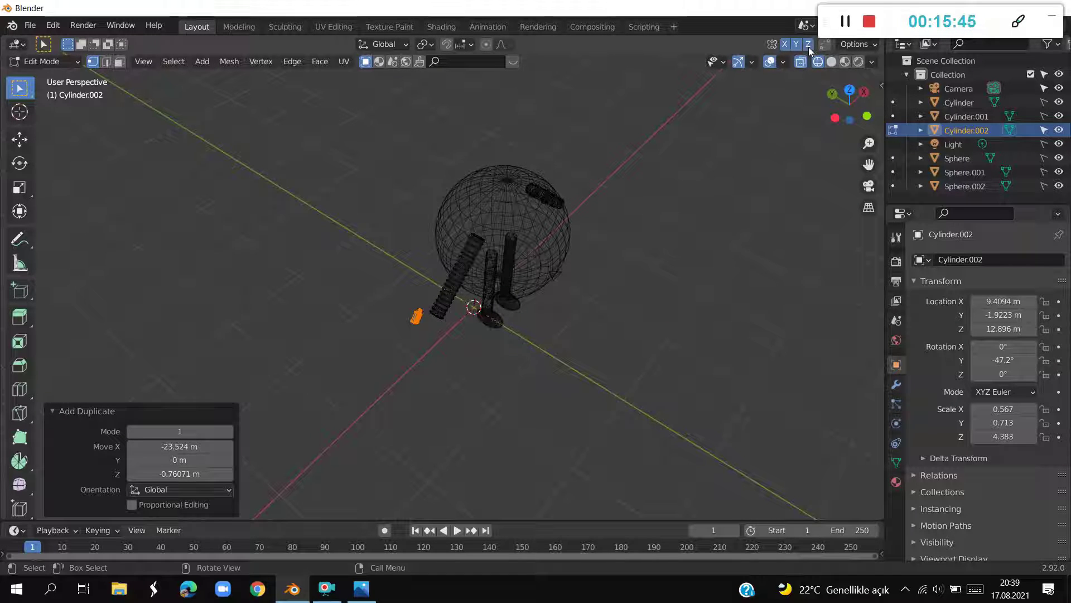
middle_click_drag(649, 255, 556, 339)
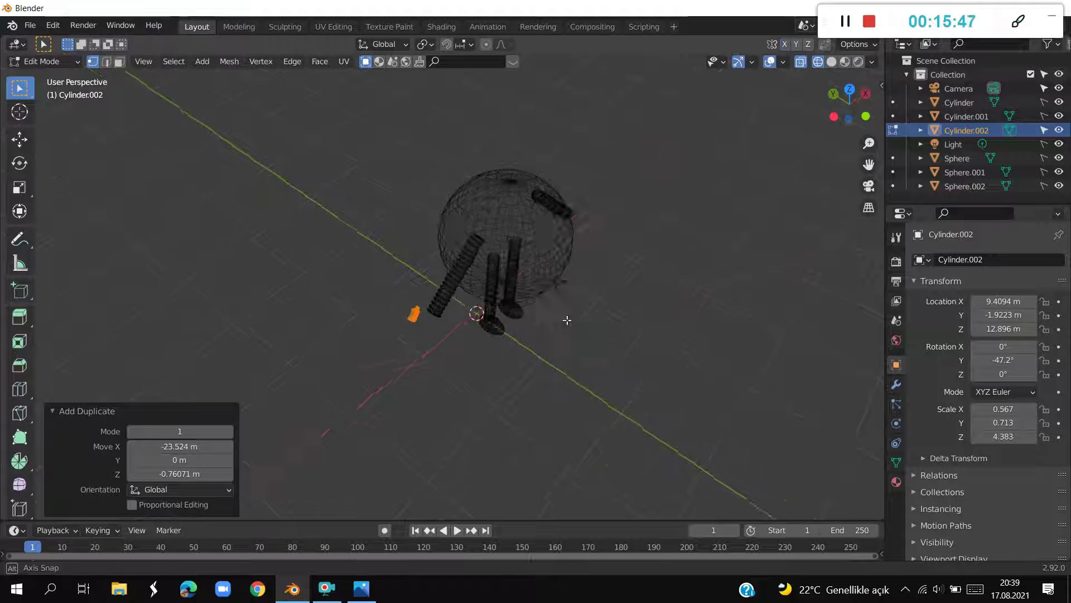
Try a Mirror modifier on Cylinder.002, then remove it, leaving the modifier stack empty
left_click(896, 385)
left_click(943, 259)
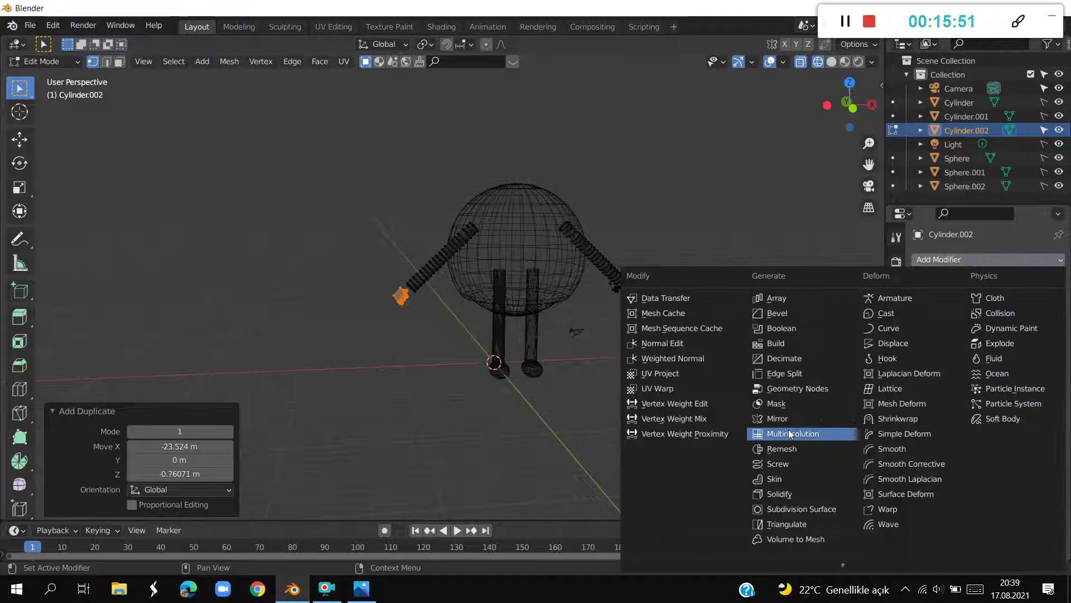
left_click(778, 419)
middle_click_drag(801, 366, 744, 310)
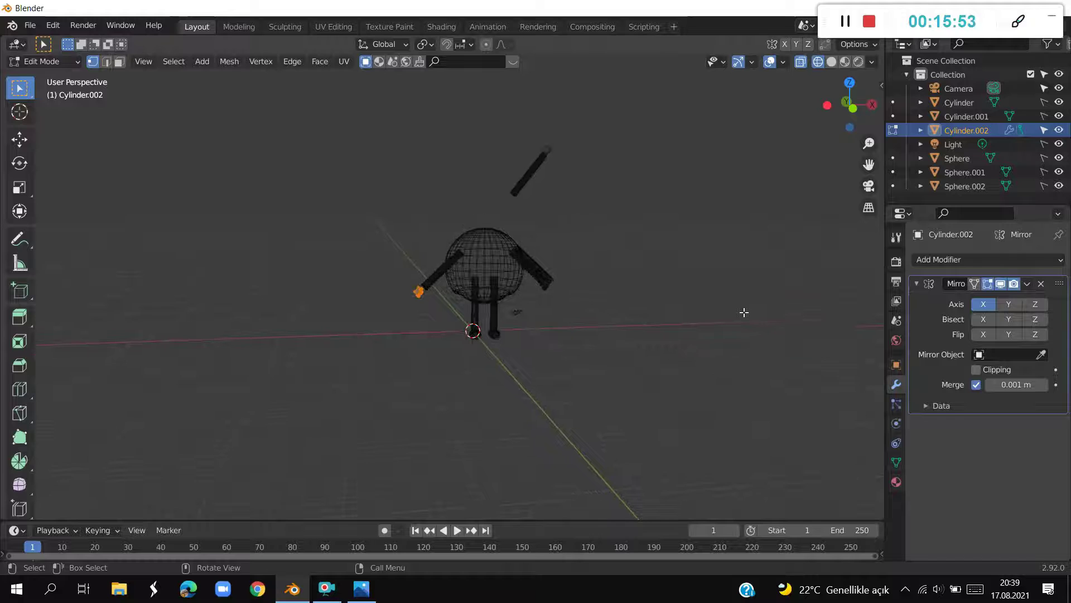
left_click(1043, 288)
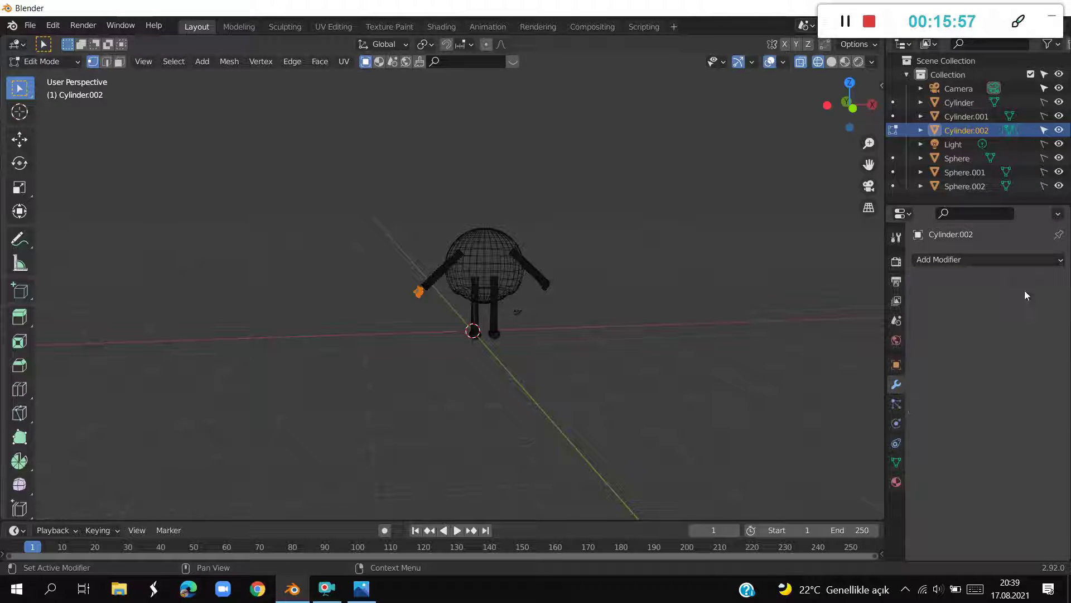
scroll(724, 363, "up", 1)
scroll(724, 363, "up", 4)
Rotate the copied hand exactly 180° about Z so its fingers point outward
scroll(723, 362, "up", 4)
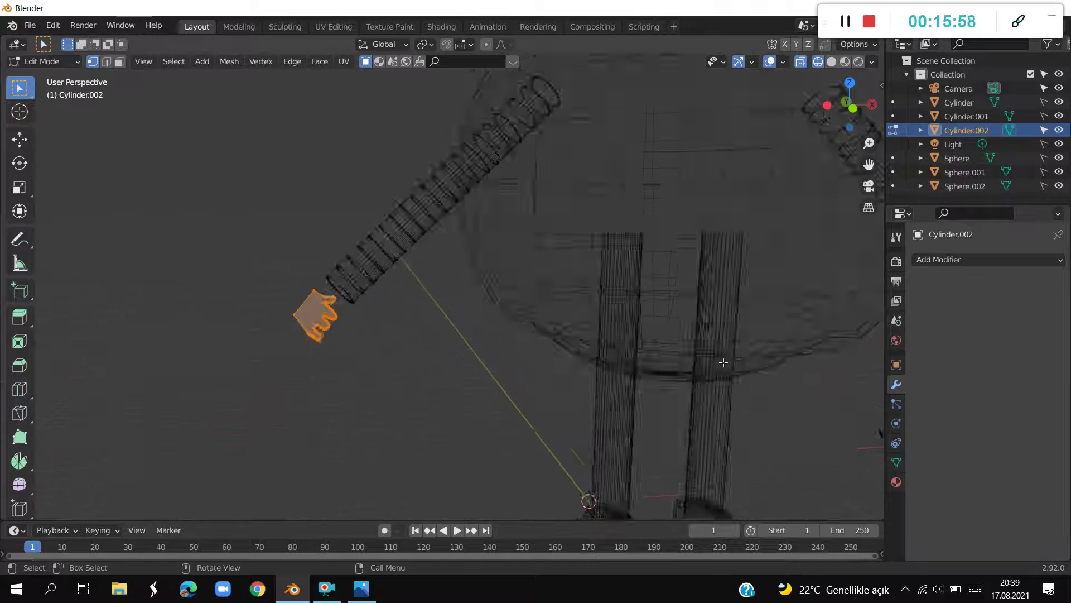
scroll(714, 364, "up", 2)
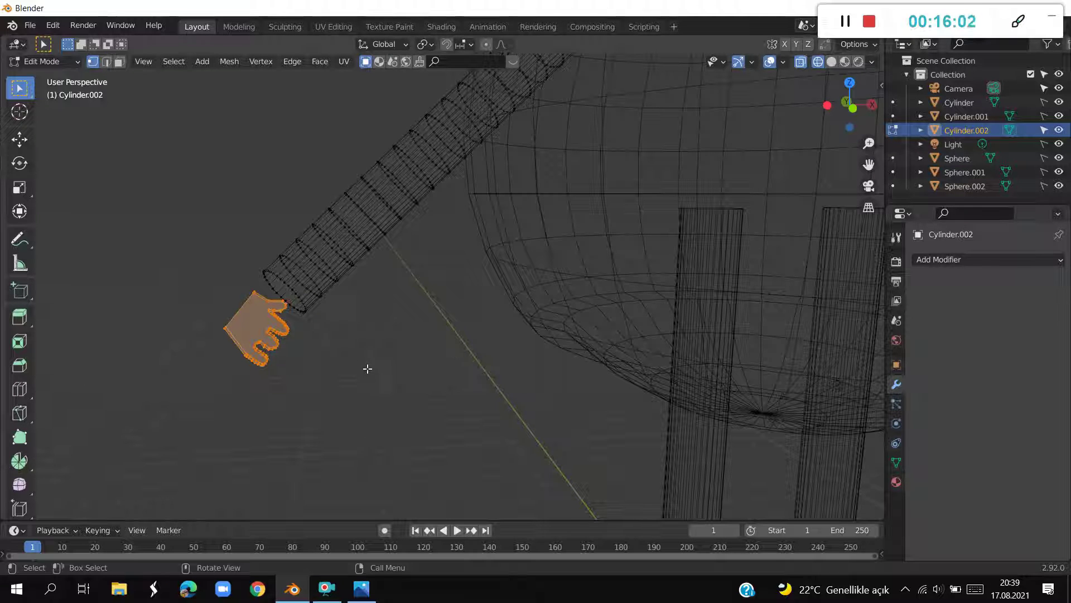
middle_click_drag(367, 369, 402, 399)
left_click(19, 139)
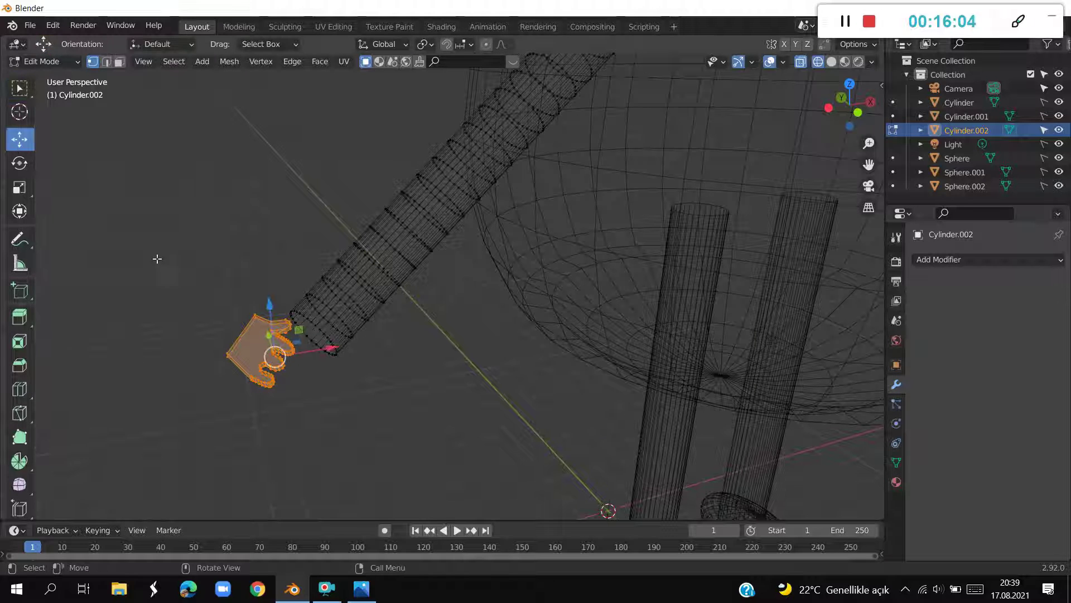
left_click(20, 163)
left_click_drag(242, 382, 427, 294)
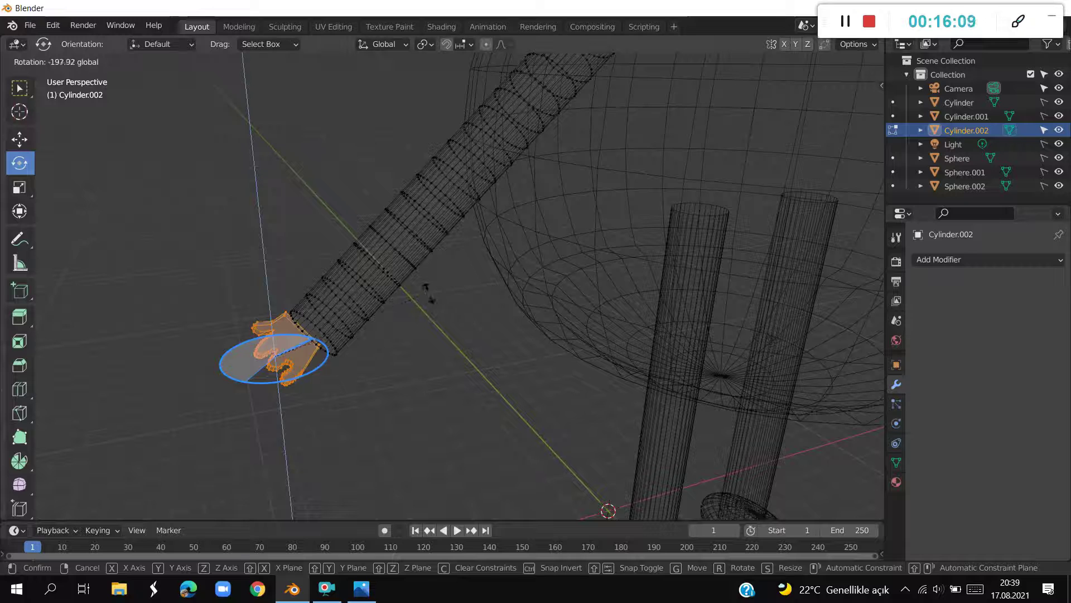
left_click_drag(413, 278, 390, 251)
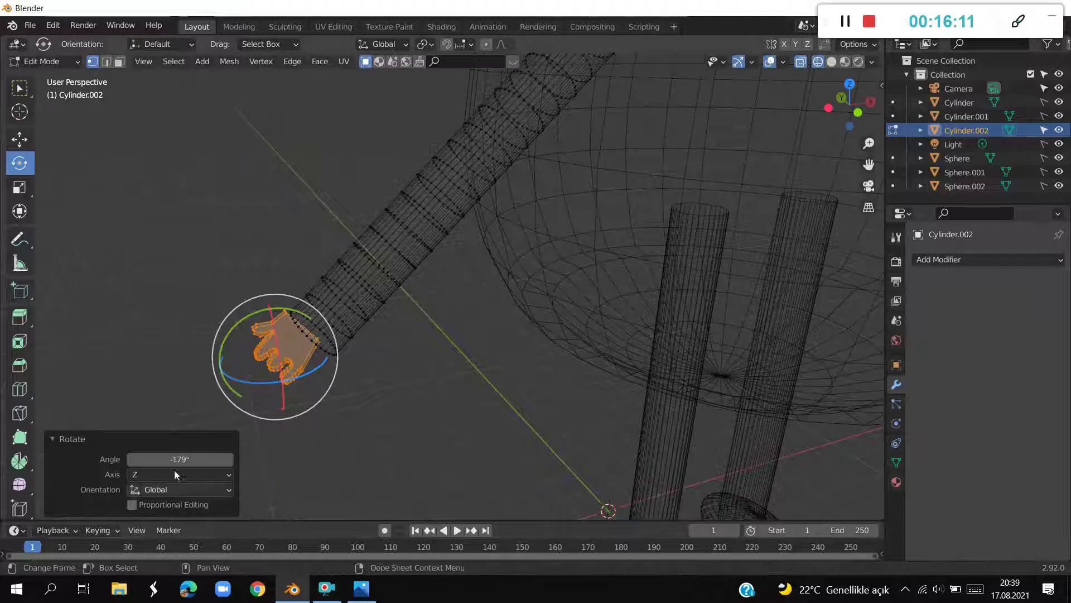
left_click(179, 458)
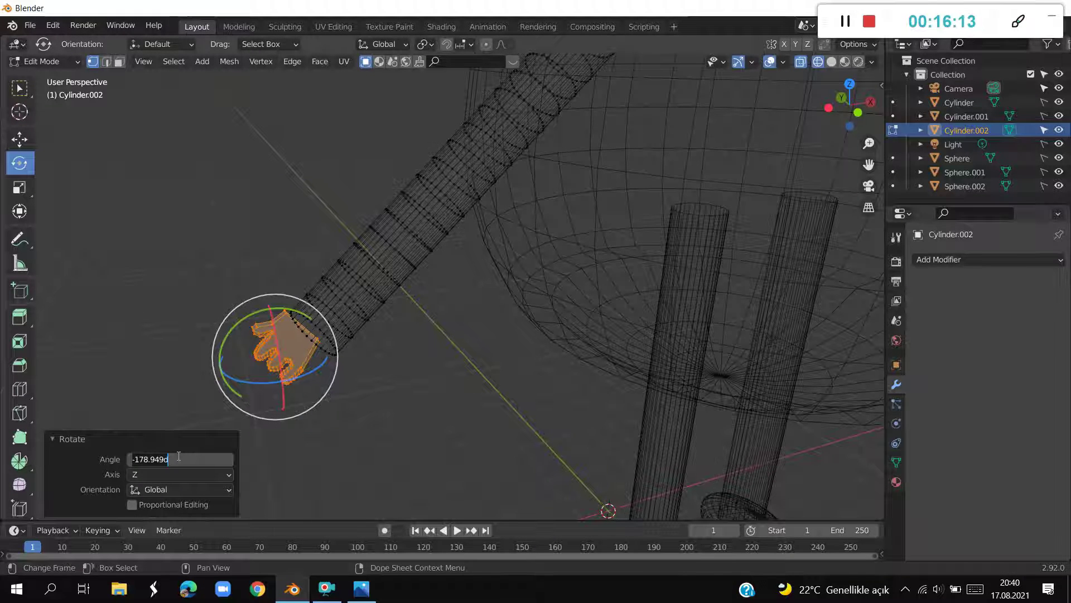
type("180")
key("Return")
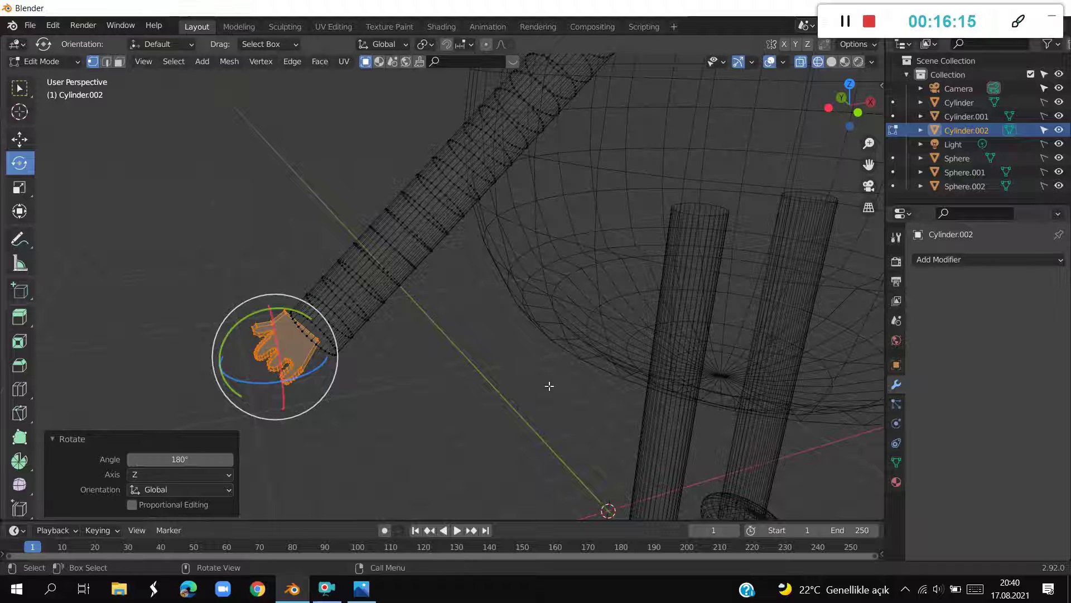
In front view, move the flipped hand 0.72128 m up onto the left arm's end, shown in solid shading
key("KP_1")
key("g")
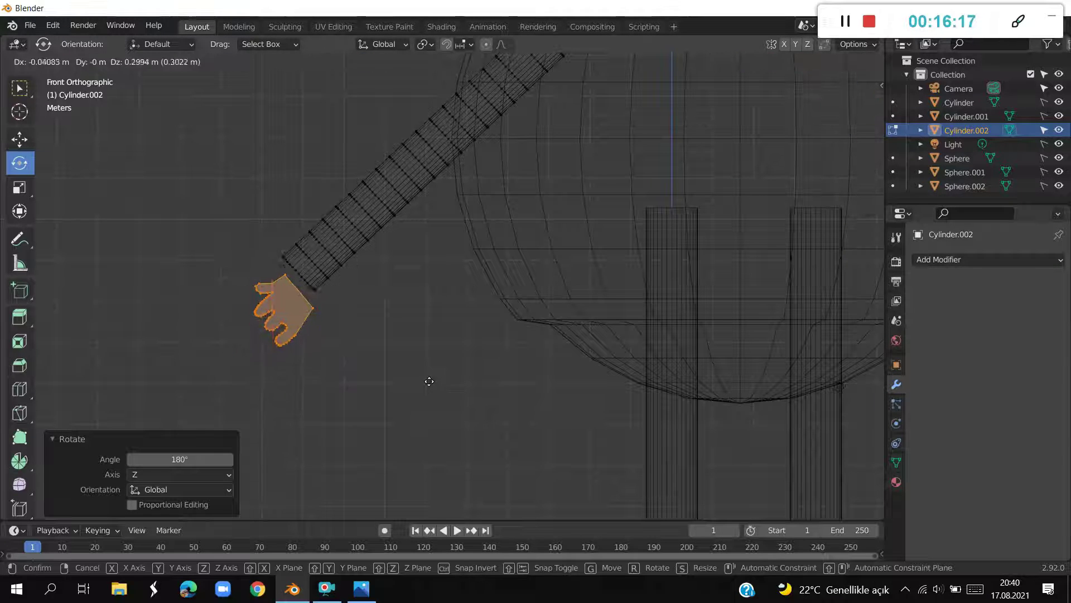
left_click(430, 357)
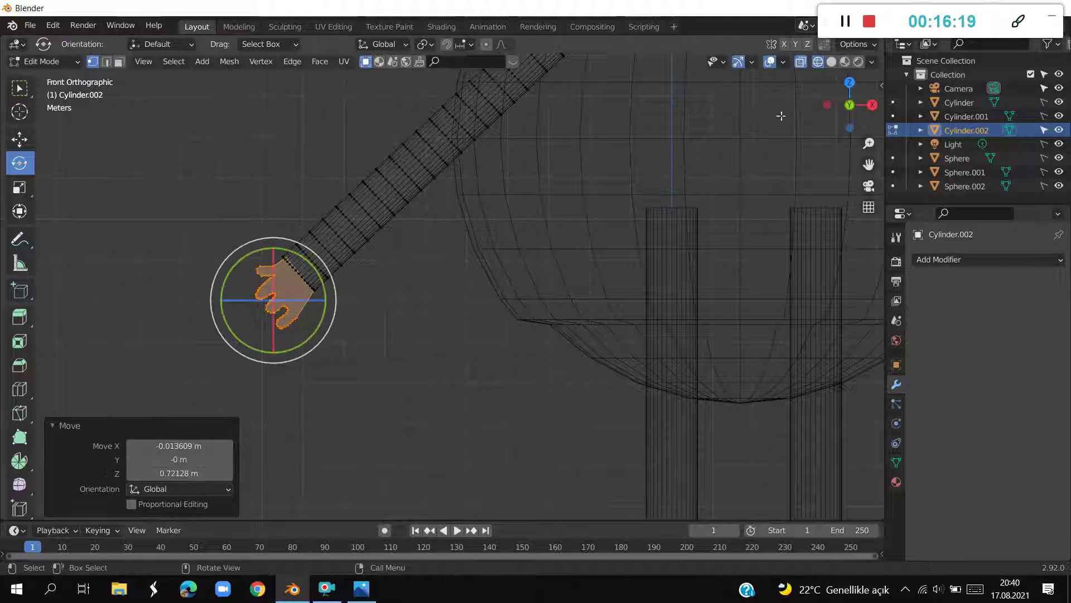
left_click(831, 61)
scroll(733, 180, "down", 1)
Orbit around the character, toggling out of and back into Edit Mode, and switch to top view
scroll(733, 180, "down", 3)
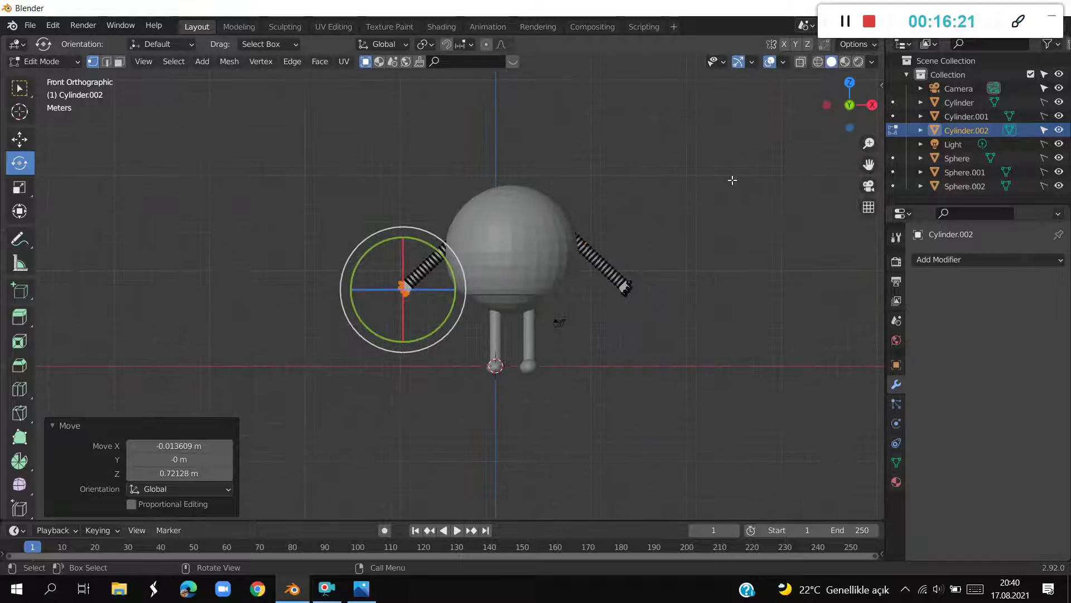
middle_click_drag(725, 183, 666, 193)
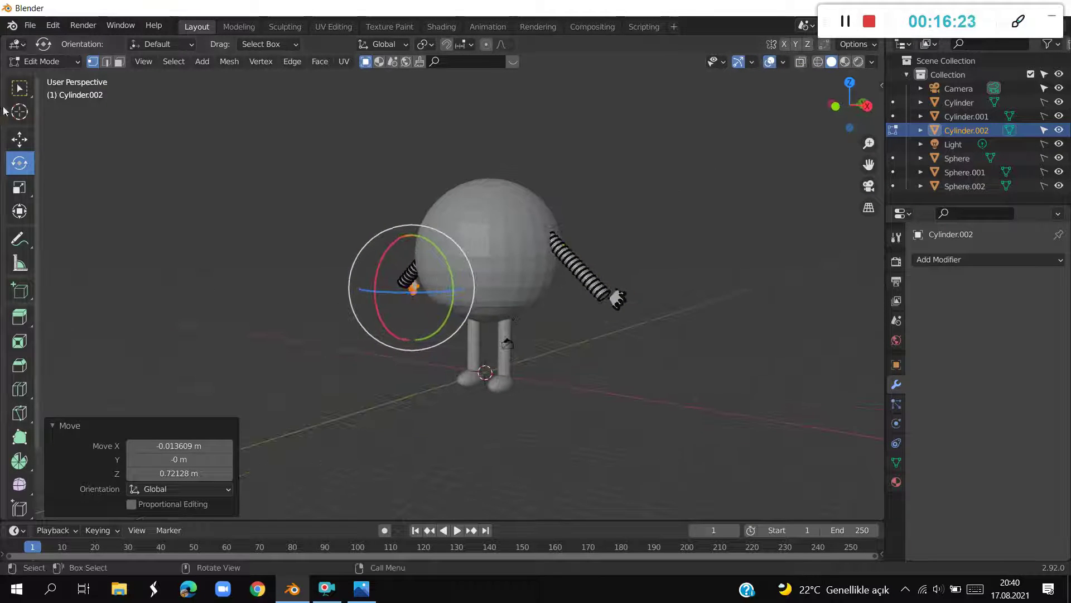
key("Tab")
mouse_move(545, 282)
middle_mouse_down()
mouse_move(614, 320)
mouse_move(712, 345)
middle_mouse_up()
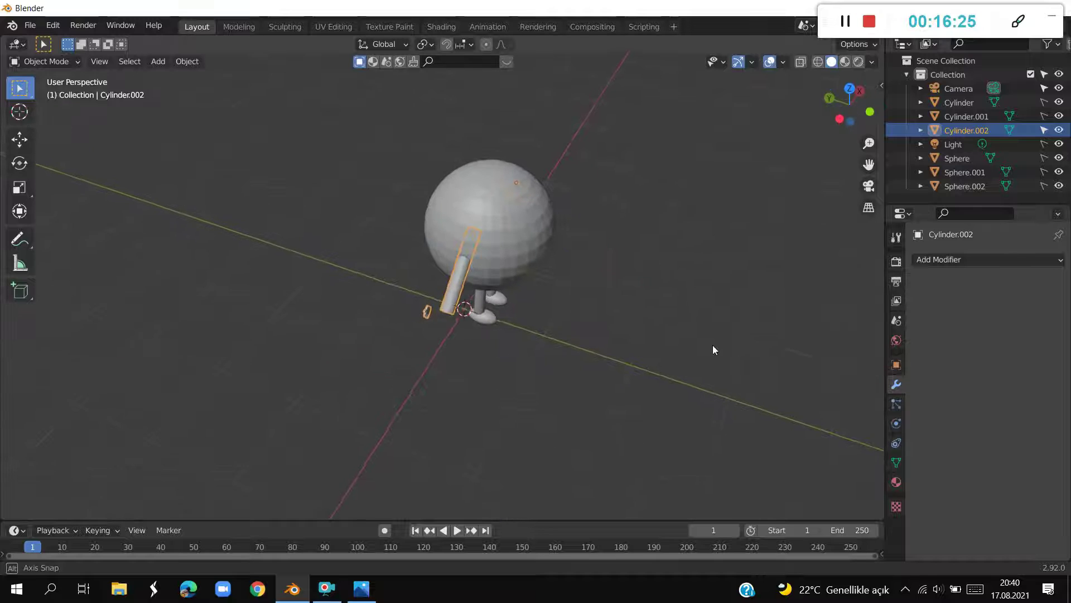
key("Tab")
middle_click_drag(551, 364, 596, 408)
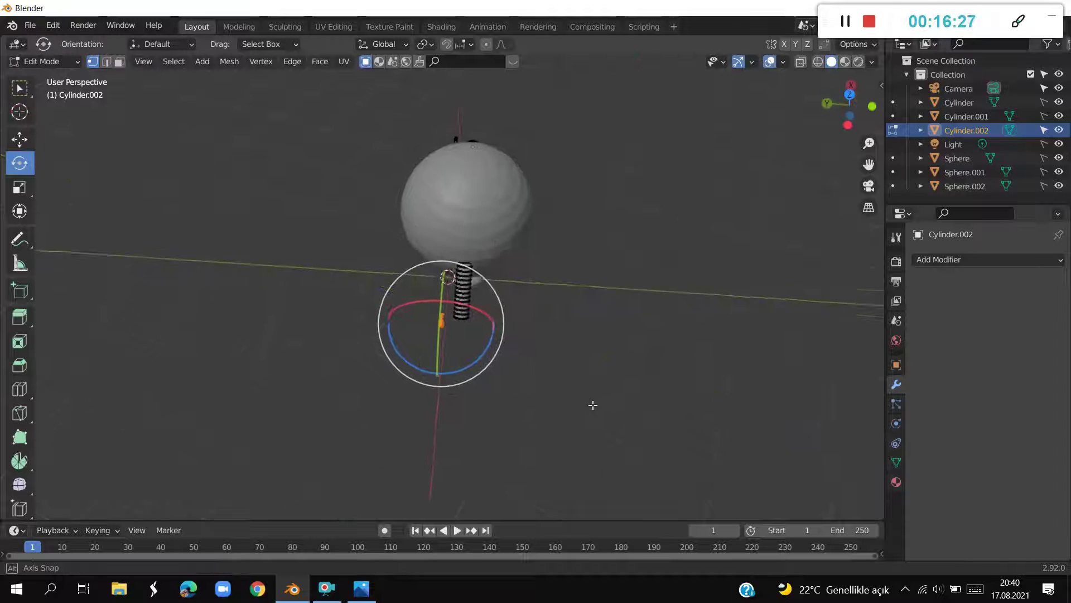
key("KP_7")
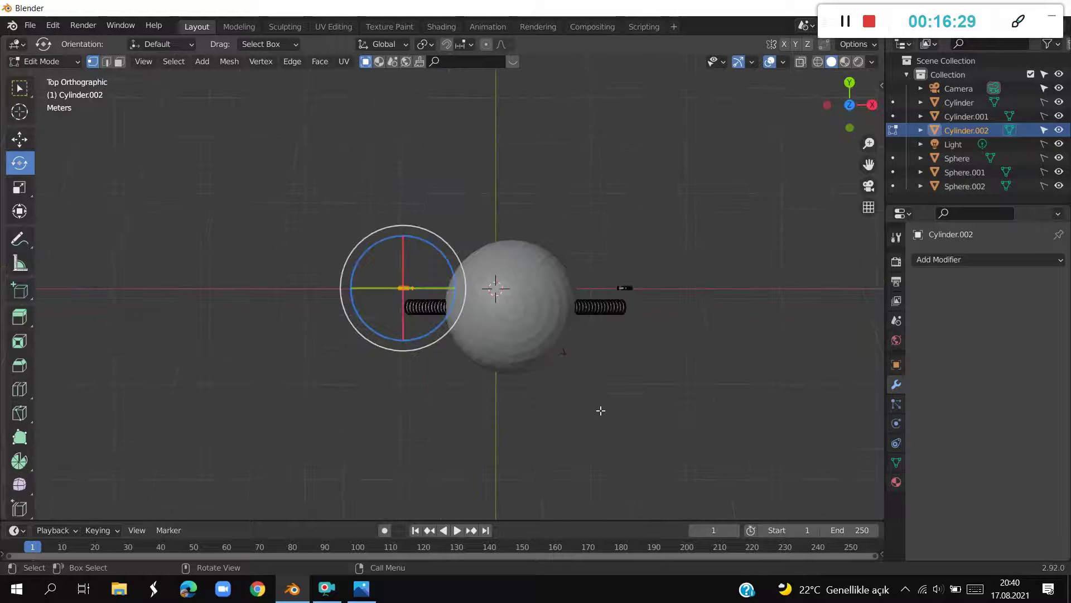
Move the hand piece along Y and widen it along X
key("g")
key("y")
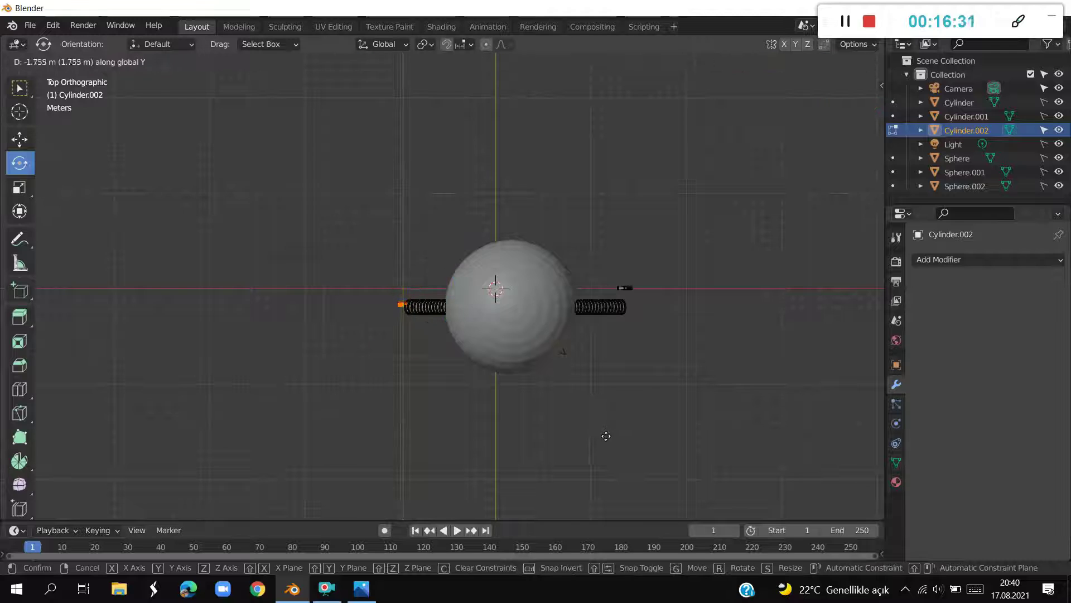
left_click(605, 435)
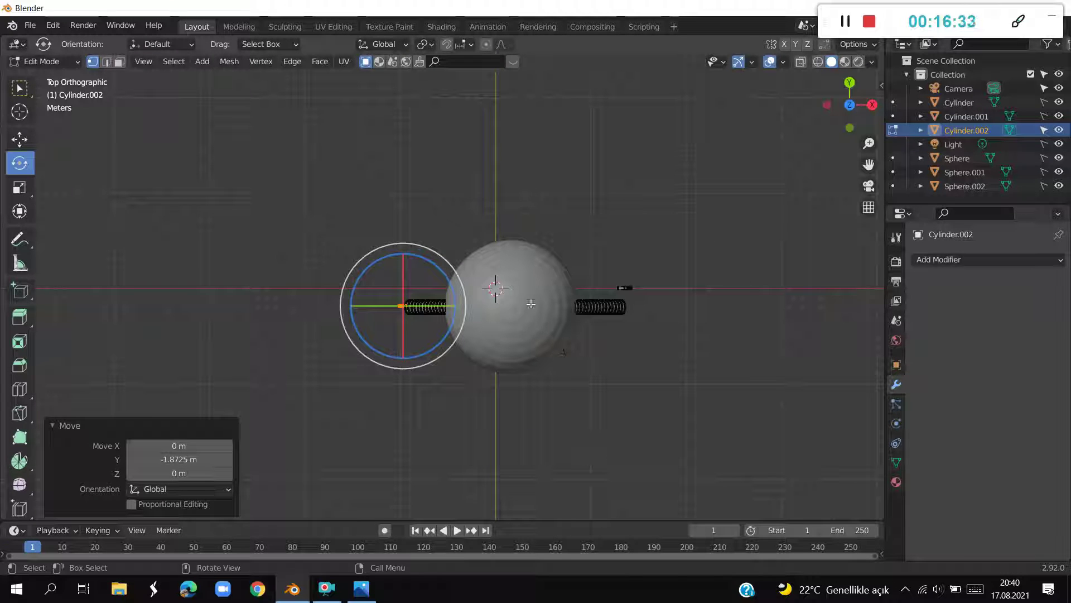
key("s")
key("x")
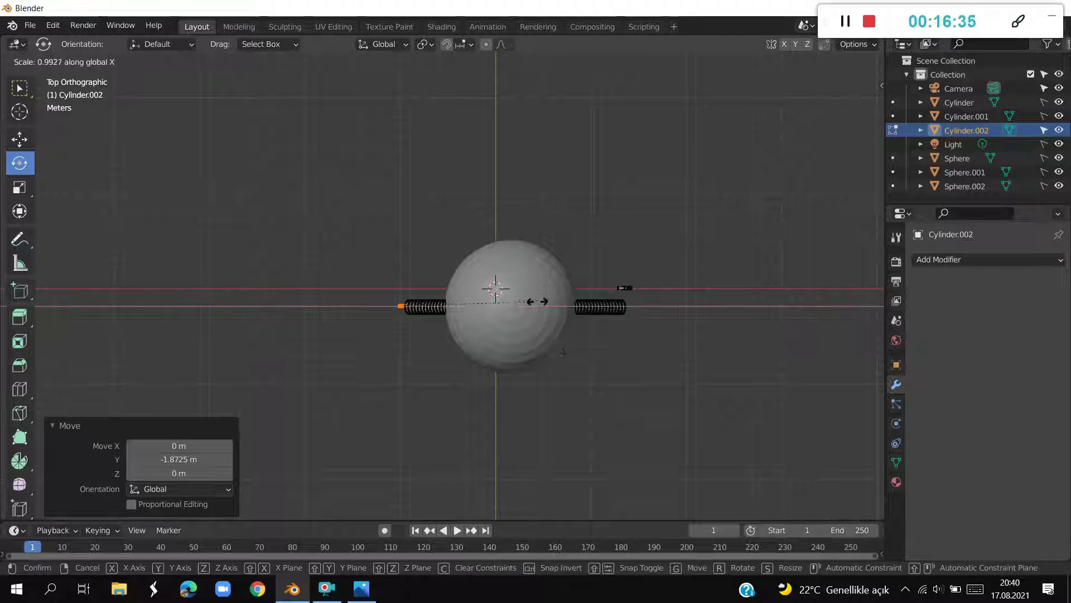
left_click(475, 373)
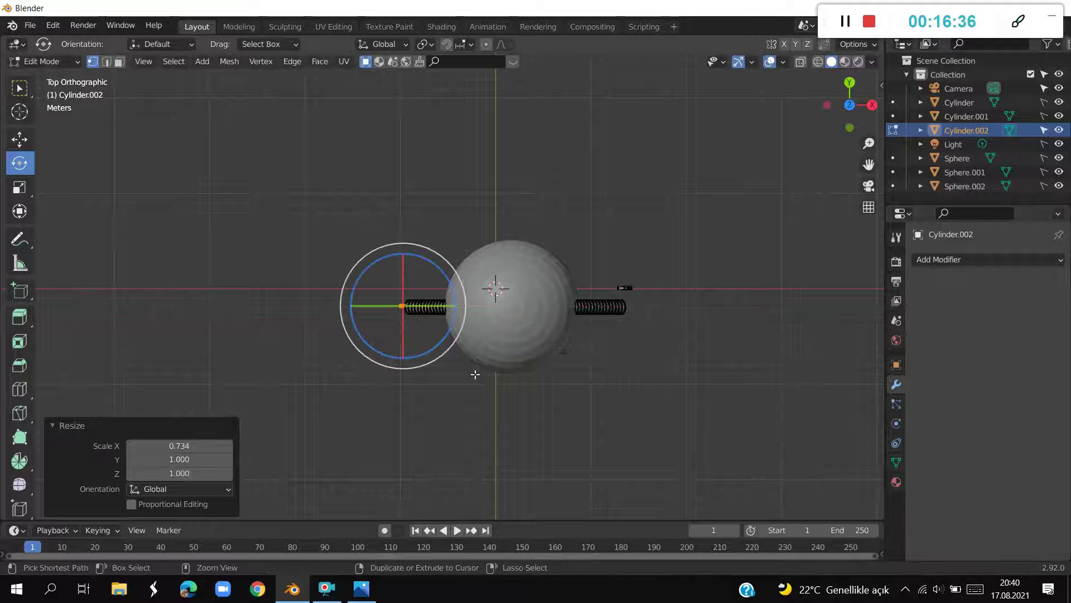
Shift the hand's vertices −1.9896 m along Y to line up with the left arm and begin an X rescale
key("Tab")
key("g")
key("y")
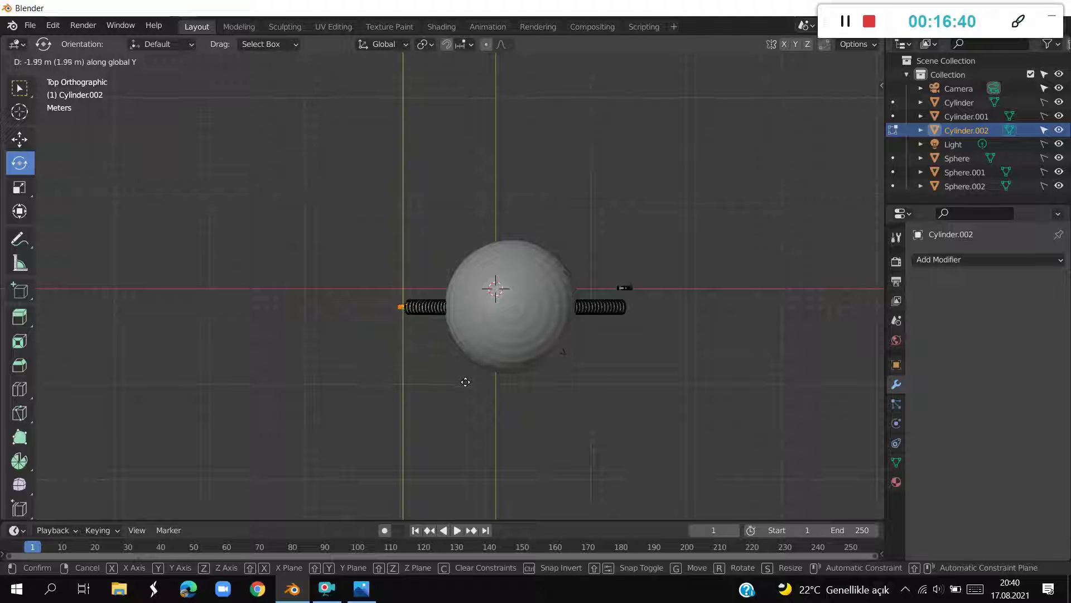
left_click(465, 381)
key("s")
key("x")
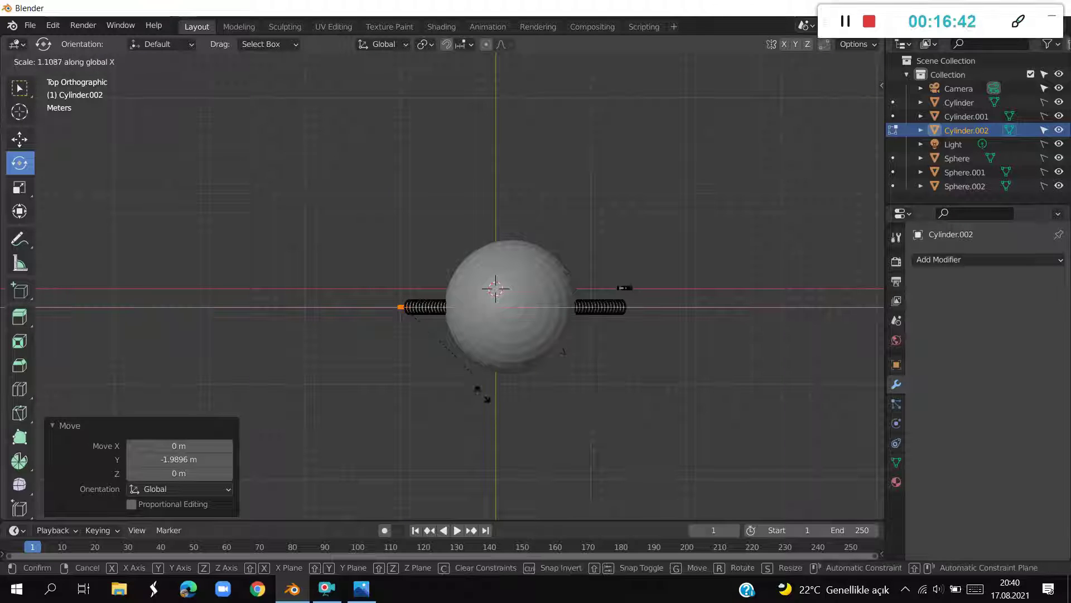
Confirm the widened hand and stretch it along the Y axis
left_click(480, 469)
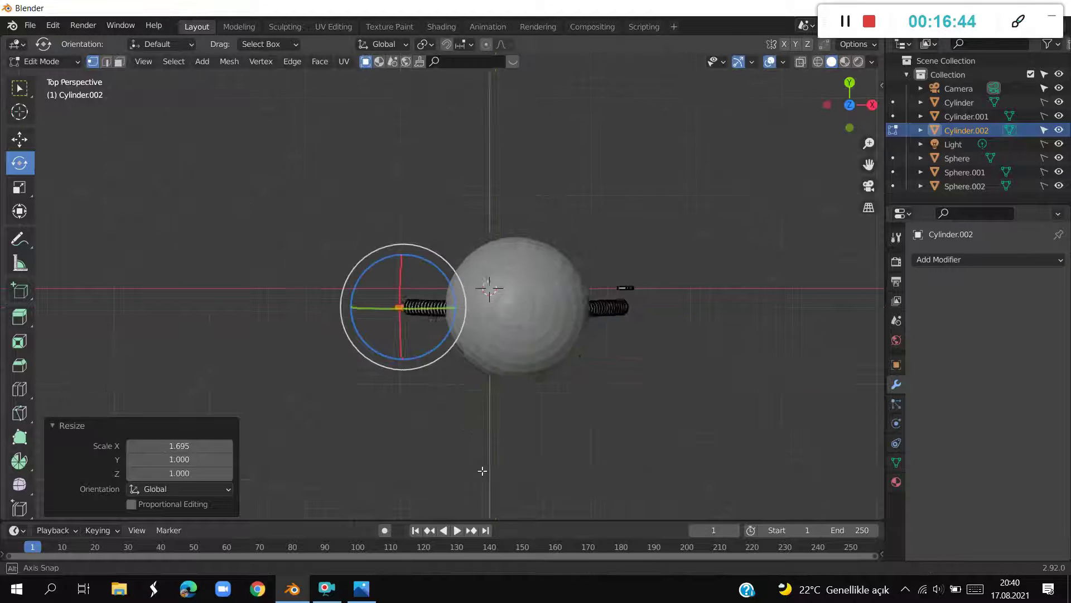
middle_click_drag(491, 287, 563, 335)
mouse_move(479, 308)
middle_mouse_down()
mouse_move(645, 451)
mouse_move(632, 450)
middle_mouse_up()
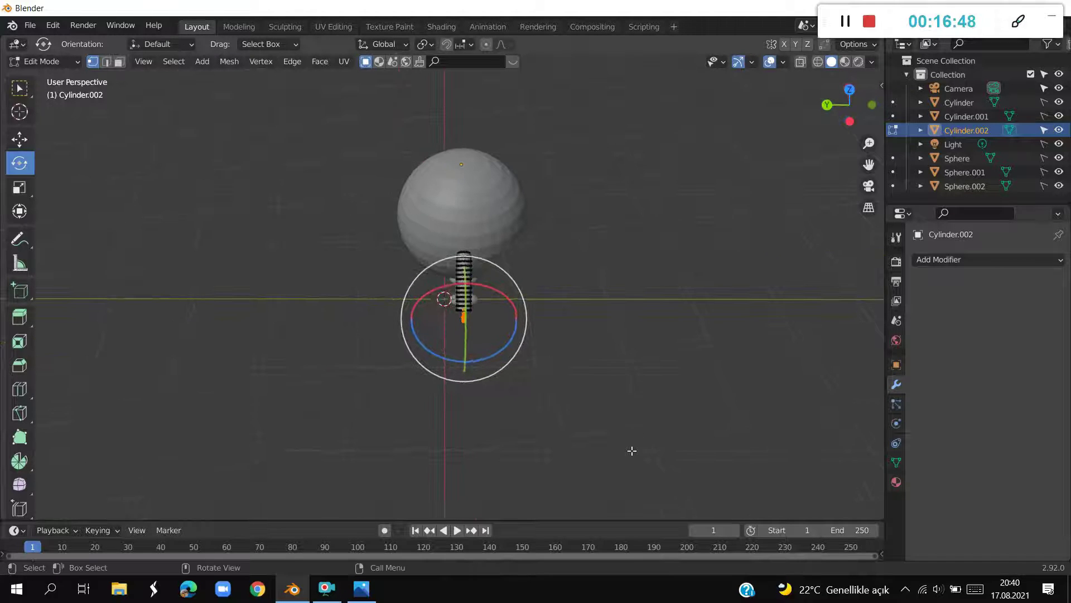
key("s")
key("y")
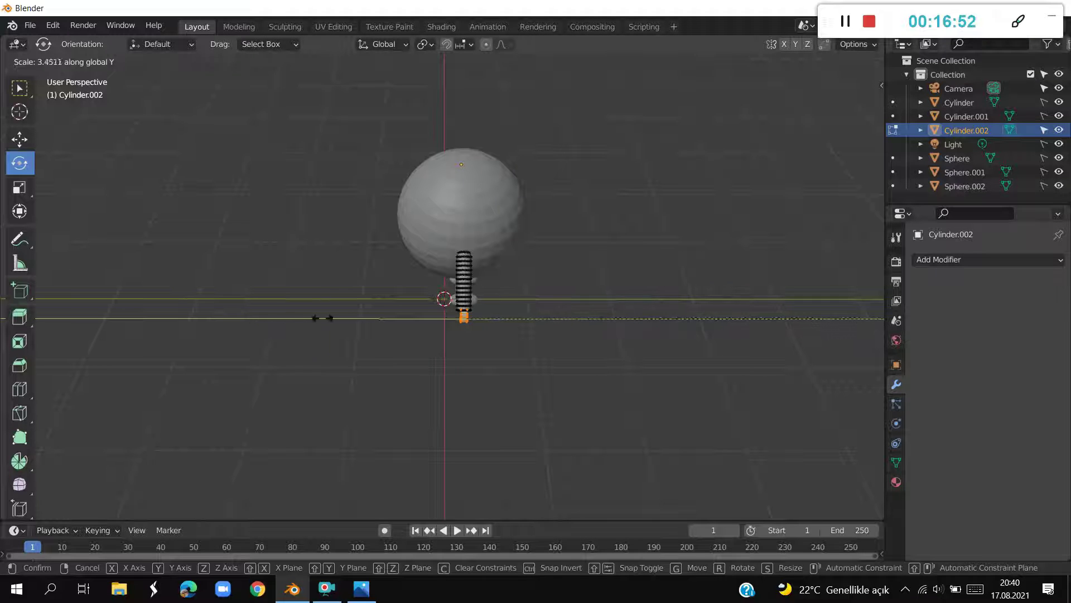
left_click(373, 316)
Shorten the hand along Y to 0.815 and nudge it onto the first arm's end
mouse_move(662, 328)
middle_mouse_down()
mouse_move(554, 342)
mouse_move(596, 345)
middle_mouse_up()
scroll(519, 278, "up", 4)
scroll(524, 277, "up", 5)
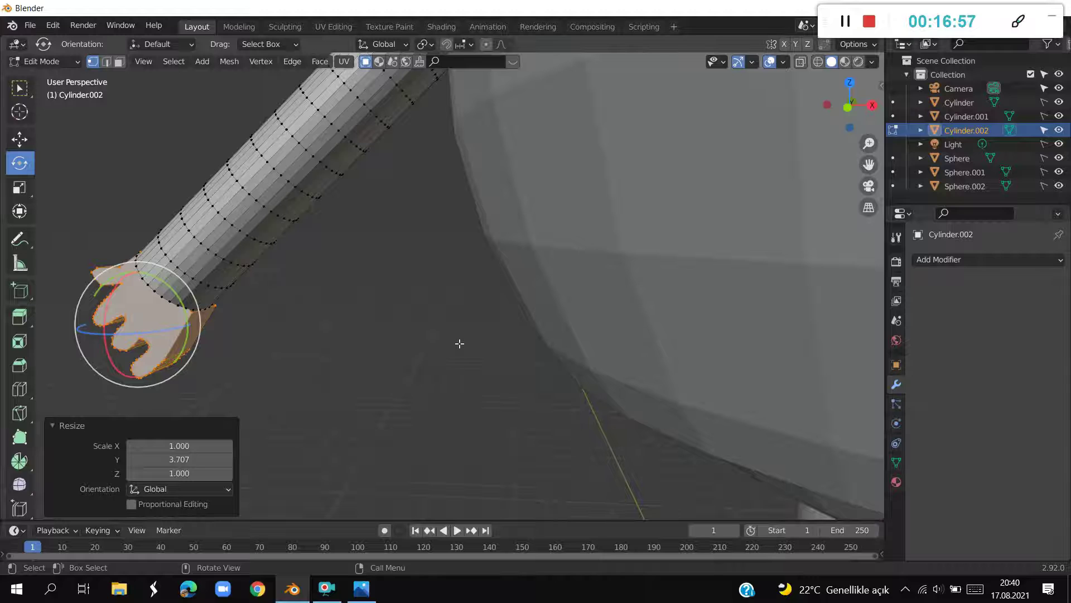
mouse_move(459, 343)
middle_mouse_down()
mouse_move(479, 340)
mouse_move(462, 332)
mouse_move(531, 362)
mouse_move(541, 507)
mouse_move(687, 359)
middle_mouse_up()
key("s")
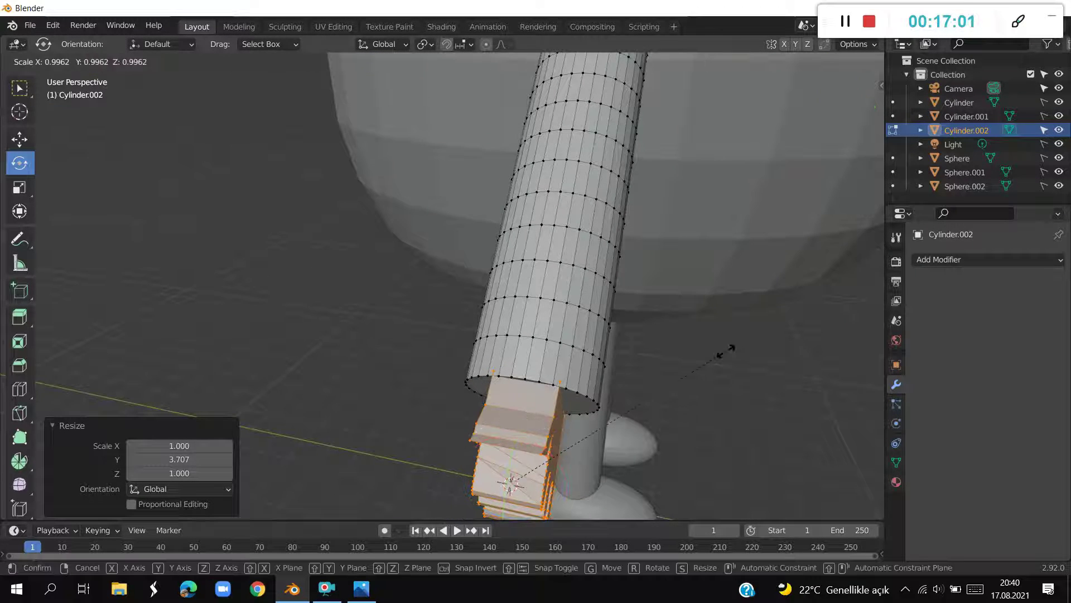
key("y")
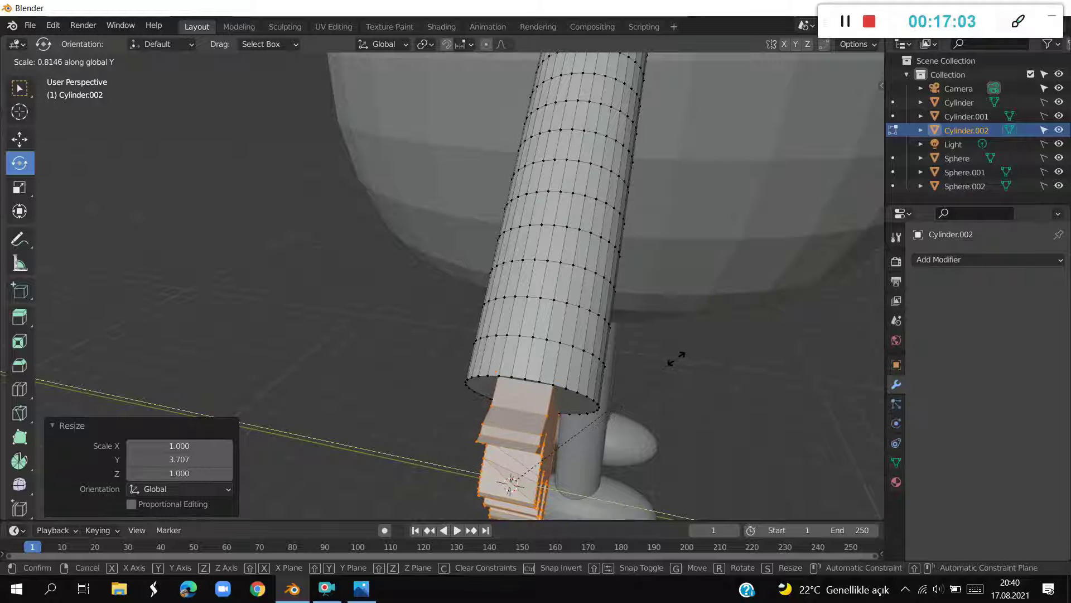
left_click(691, 359)
middle_click_drag(691, 359, 598, 333)
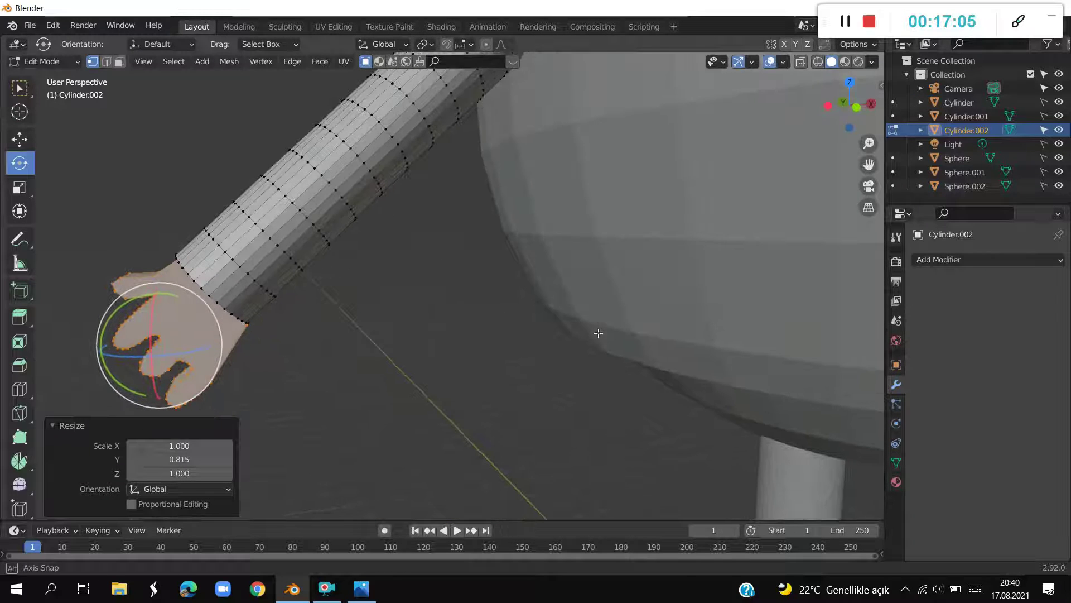
key("g")
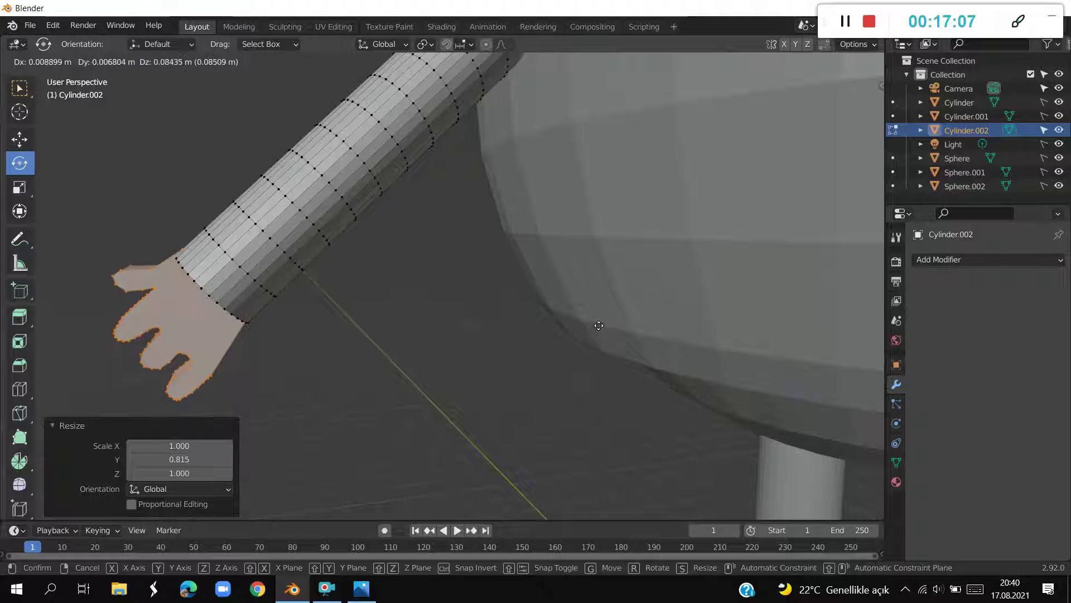
left_click(600, 327)
Box-select the second hand piece in X-ray view and return to solid shading
mouse_move(600, 327)
middle_mouse_down()
mouse_move(552, 325)
mouse_move(561, 327)
mouse_move(447, 357)
middle_mouse_up()
scroll(561, 331, "down", 2)
scroll(567, 333, "down", 5)
scroll(478, 359, "up", 3)
scroll(500, 358, "up", 4)
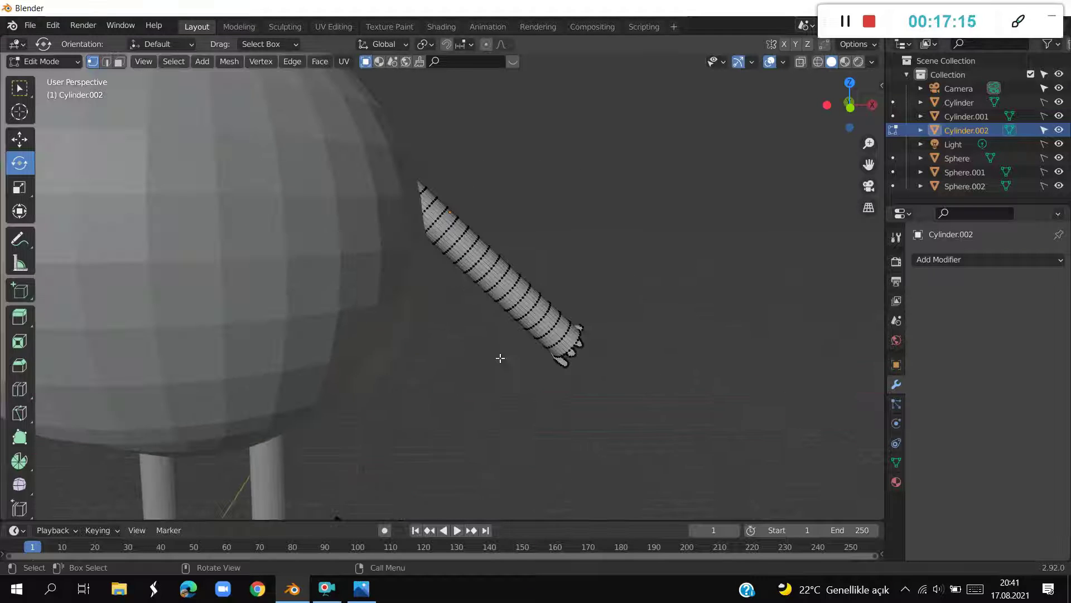
mouse_move(539, 366)
middle_mouse_down()
mouse_move(574, 359)
mouse_move(522, 375)
middle_mouse_up()
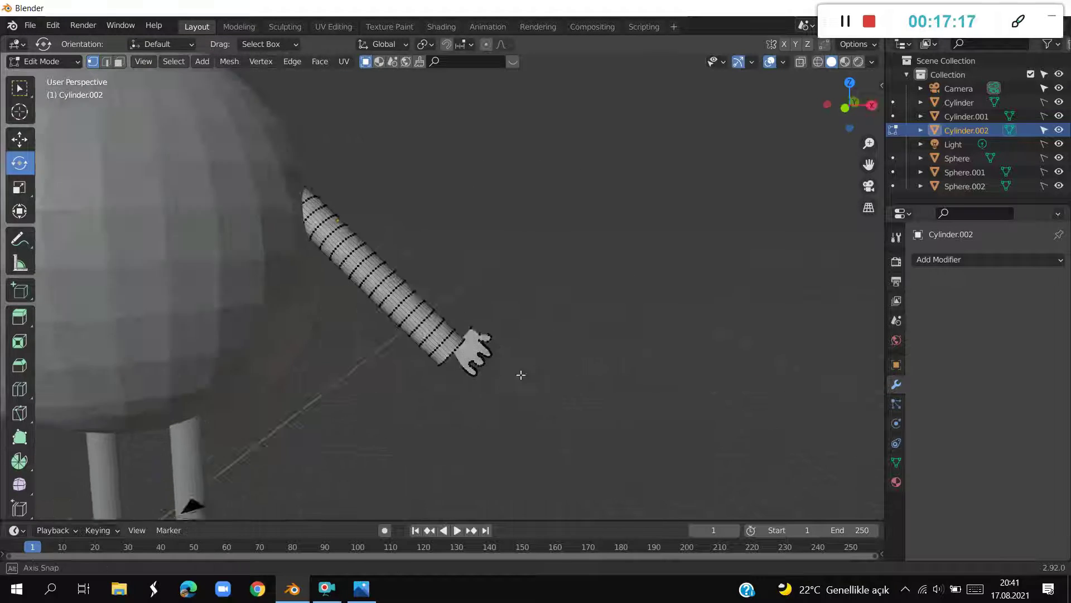
scroll(521, 375, "down", 4)
middle_click_drag(536, 335, 582, 250)
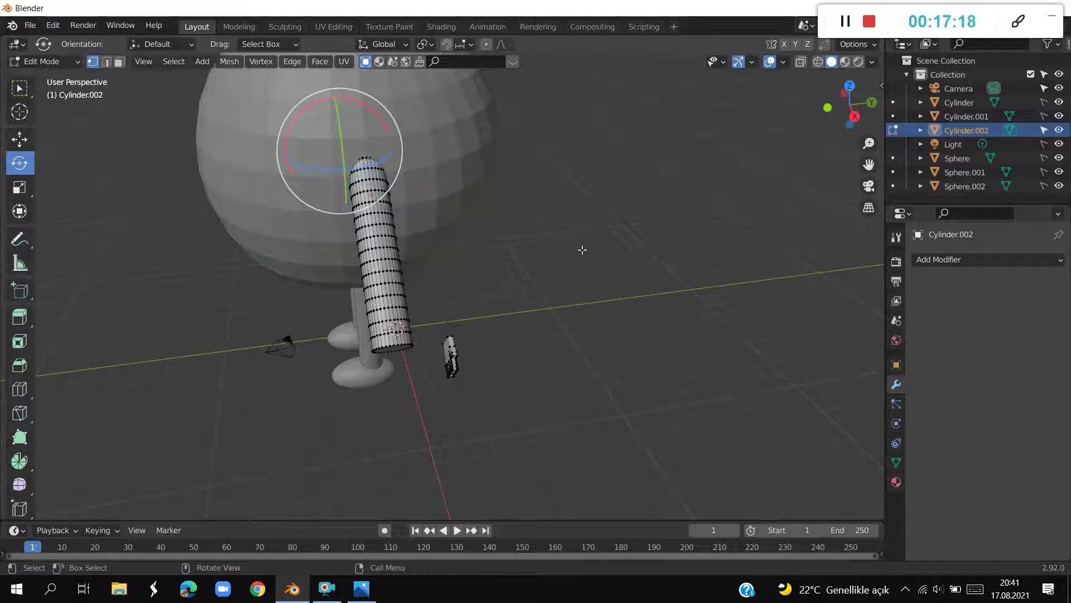
left_click(815, 63)
left_click_drag(426, 323, 497, 397)
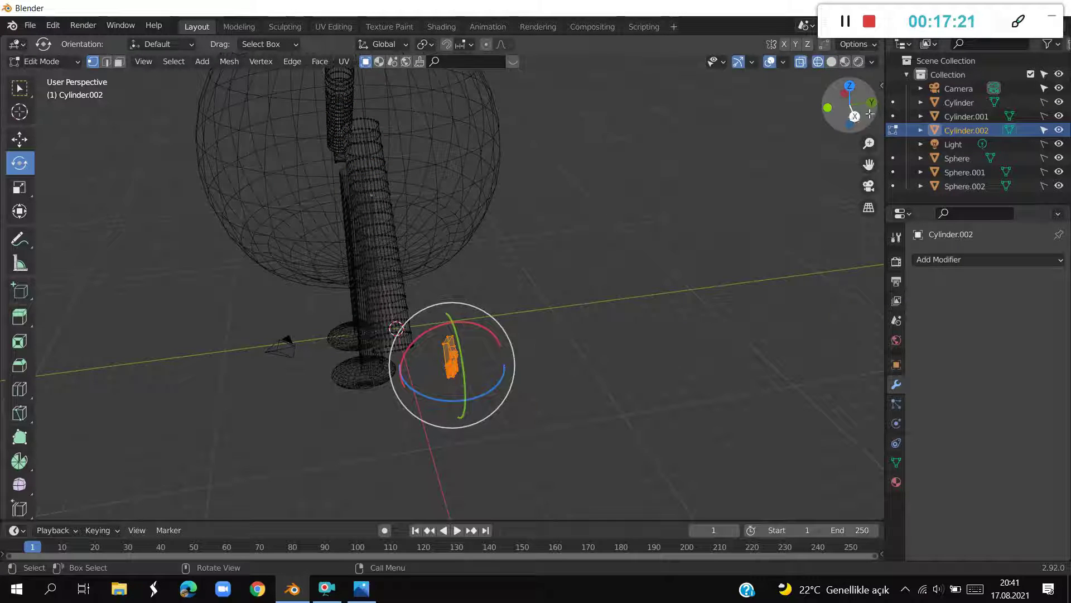
left_click(832, 61)
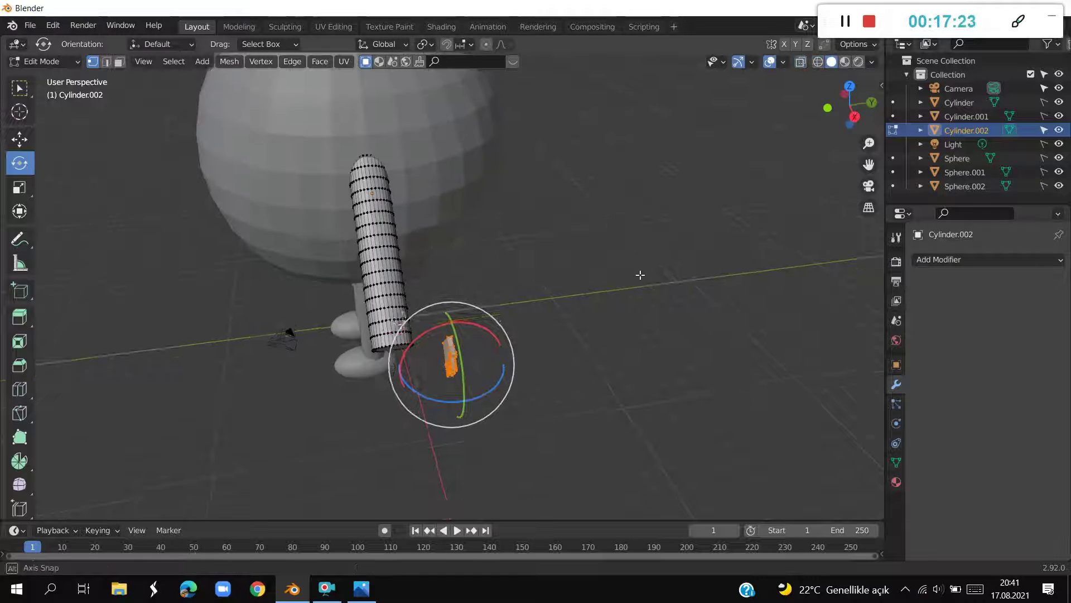
middle_click_drag(641, 275, 711, 299)
key("KP_7")
Move the second hand along Y and stretch it by 3.892 along Y onto the other arm
key("g")
key("y")
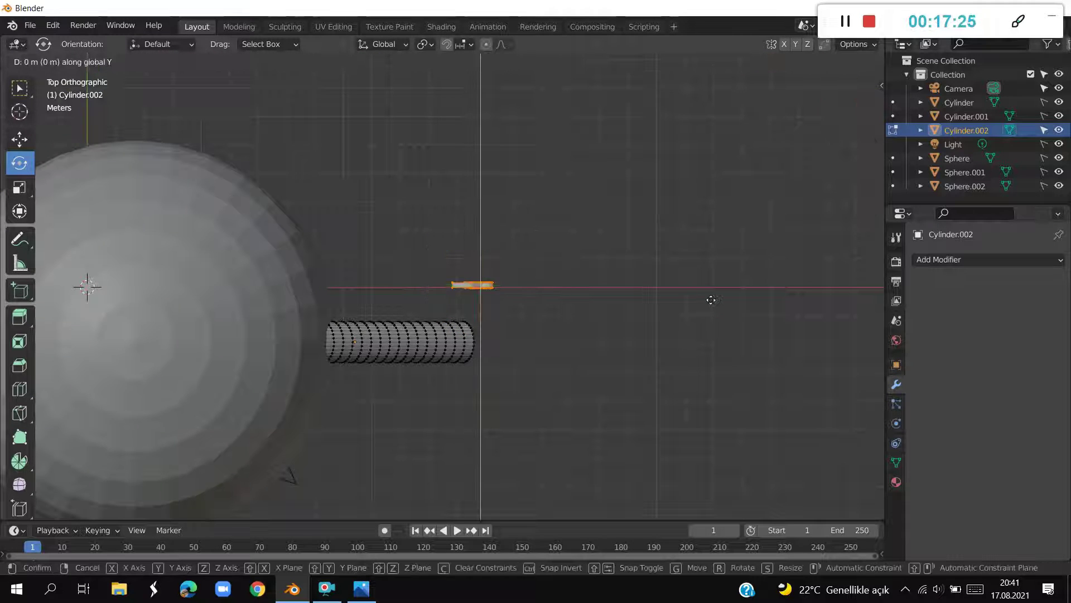
left_click(705, 355)
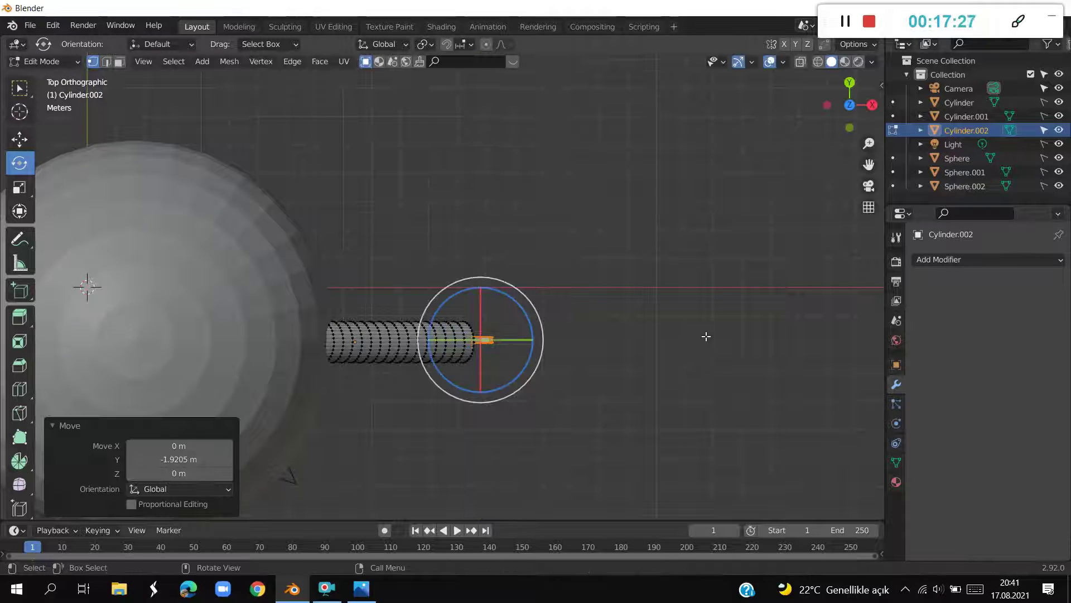
key("s")
key("y")
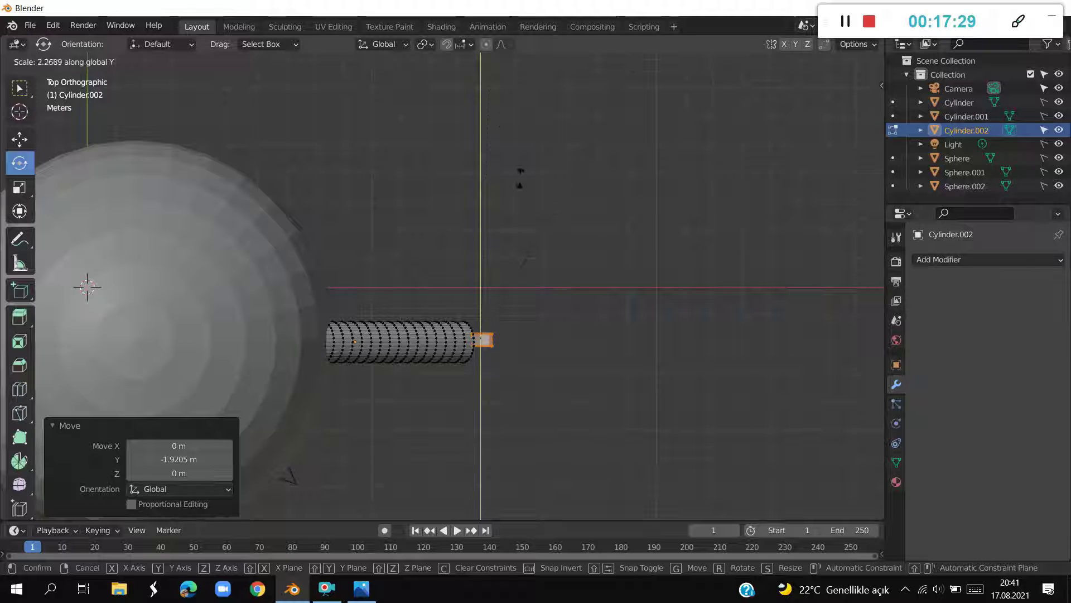
left_click(512, 148)
Deselect, return to Object Mode to view both hands, and open the elephant reference download.jpg
mouse_move(512, 196)
middle_mouse_down()
mouse_move(512, 172)
mouse_move(505, 488)
mouse_move(542, 57)
mouse_move(291, 480)
mouse_move(610, 101)
mouse_move(502, 145)
mouse_move(826, 111)
middle_mouse_up()
scroll(585, 144, "down", 3)
scroll(826, 112, "down", 3)
scroll(837, 84, "down", 2)
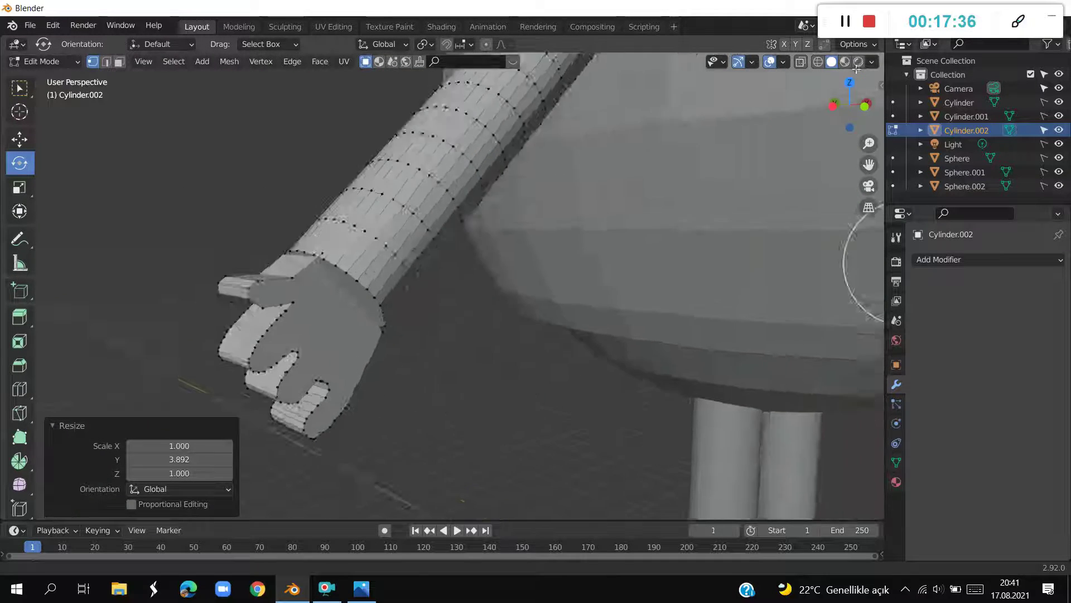
scroll(426, 180, "down", 5)
scroll(405, 187, "down", 2)
left_click(580, 275)
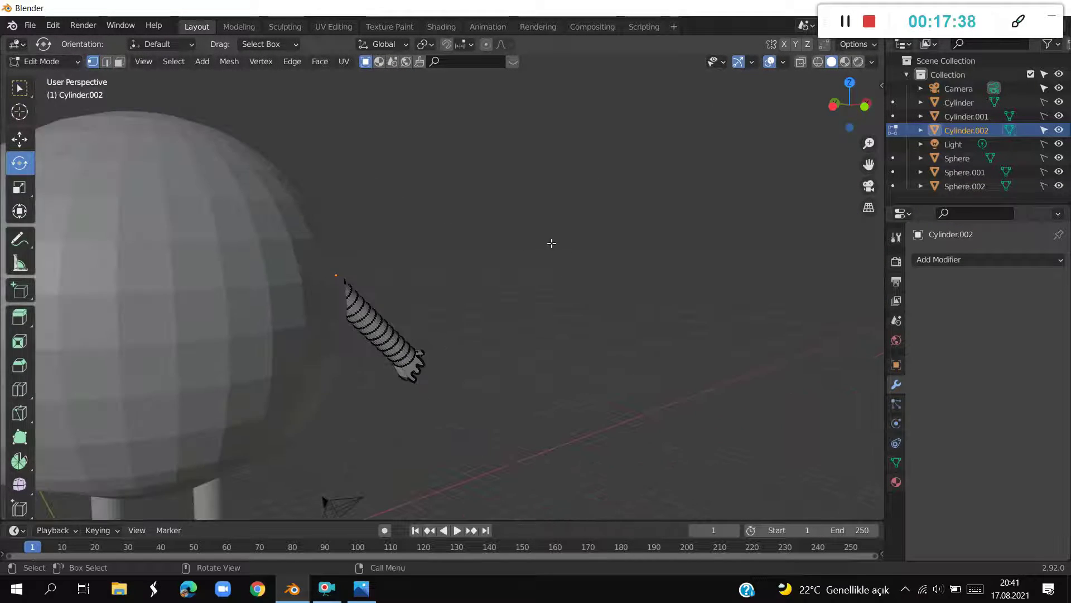
key("Tab")
mouse_move(585, 220)
middle_mouse_down()
mouse_move(463, 254)
mouse_move(514, 239)
mouse_move(467, 243)
mouse_move(484, 250)
mouse_move(763, 176)
mouse_move(675, 240)
mouse_move(673, 227)
middle_mouse_up()
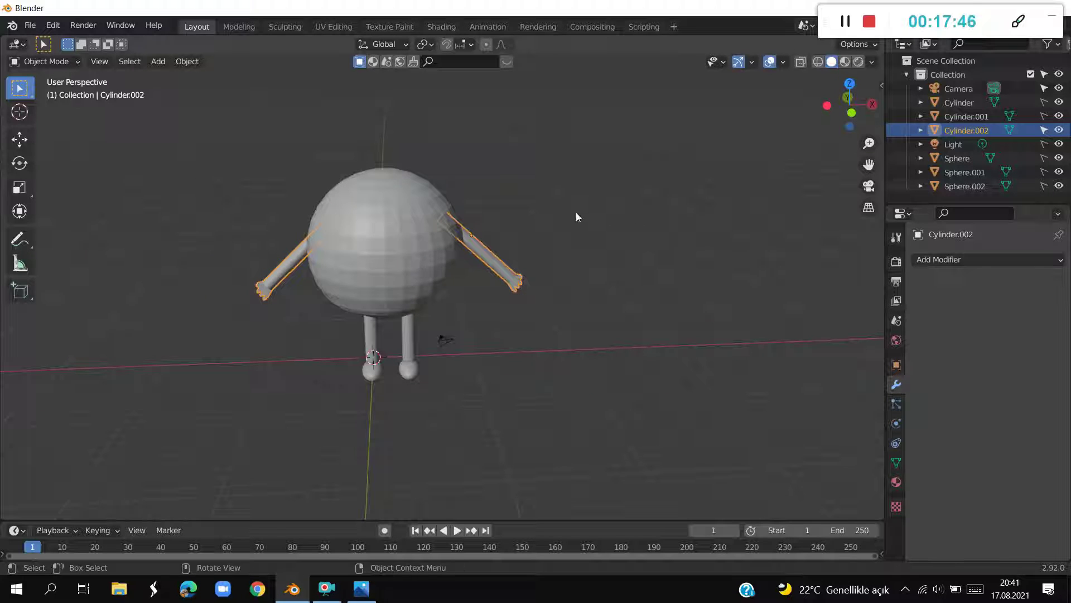
left_click(361, 588)
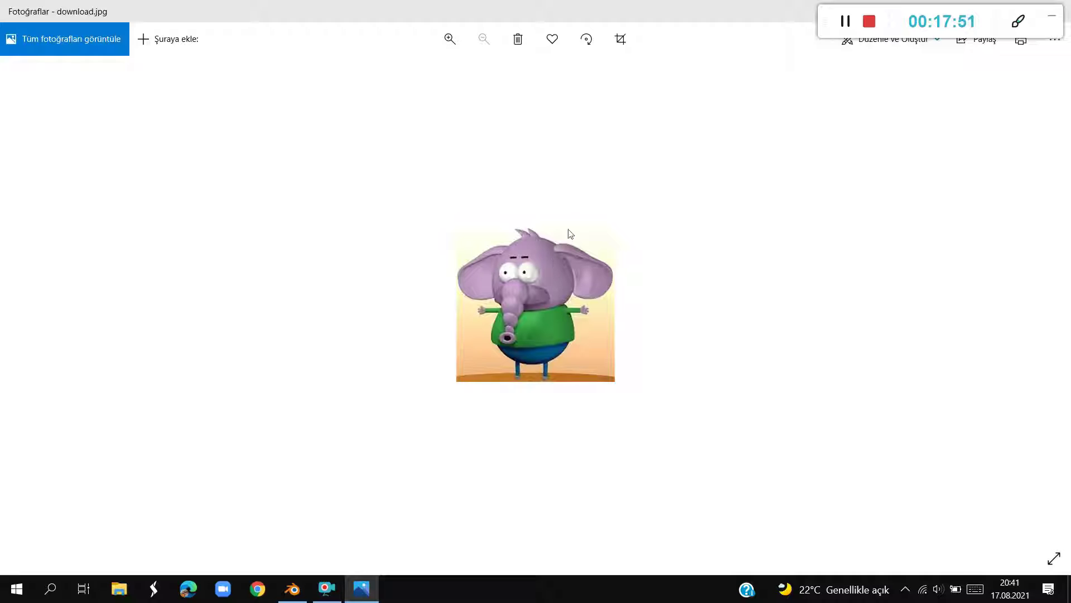
Deselect the arm and add a new UV sphere to the scene
left_click(292, 588)
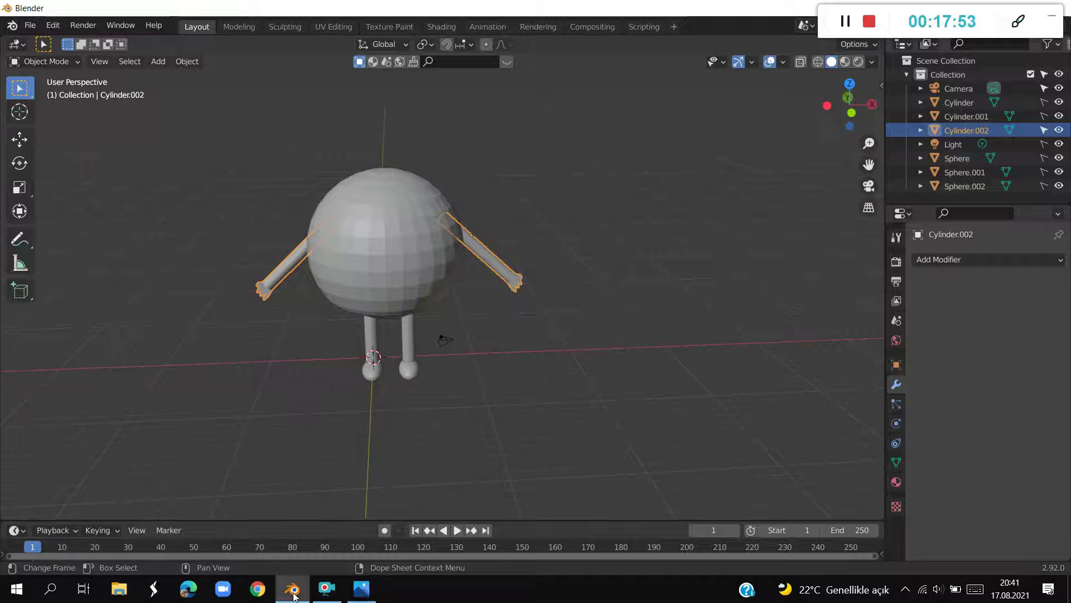
scroll(444, 479, "down", 1)
left_click(511, 449)
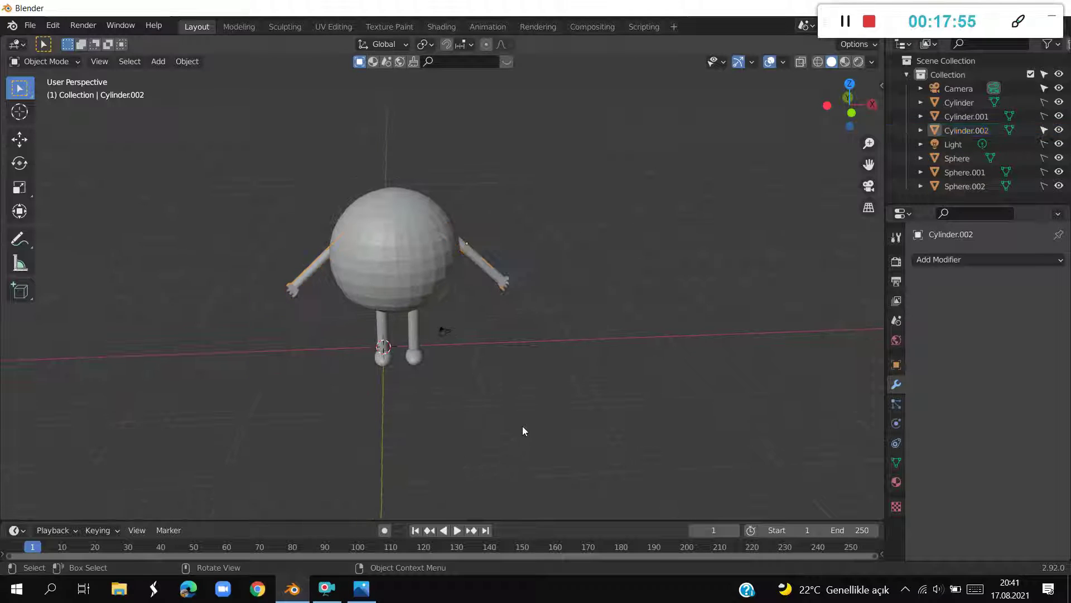
key("shift+a")
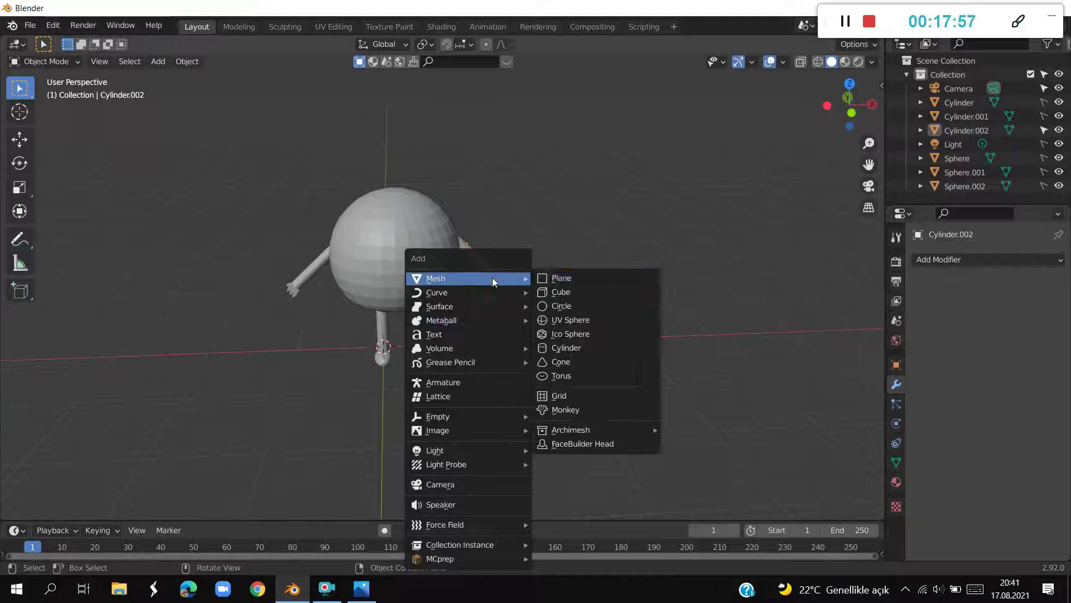
left_click(578, 320)
Raise the new sphere along Z and scale it up about 4.77 into a head
key("g")
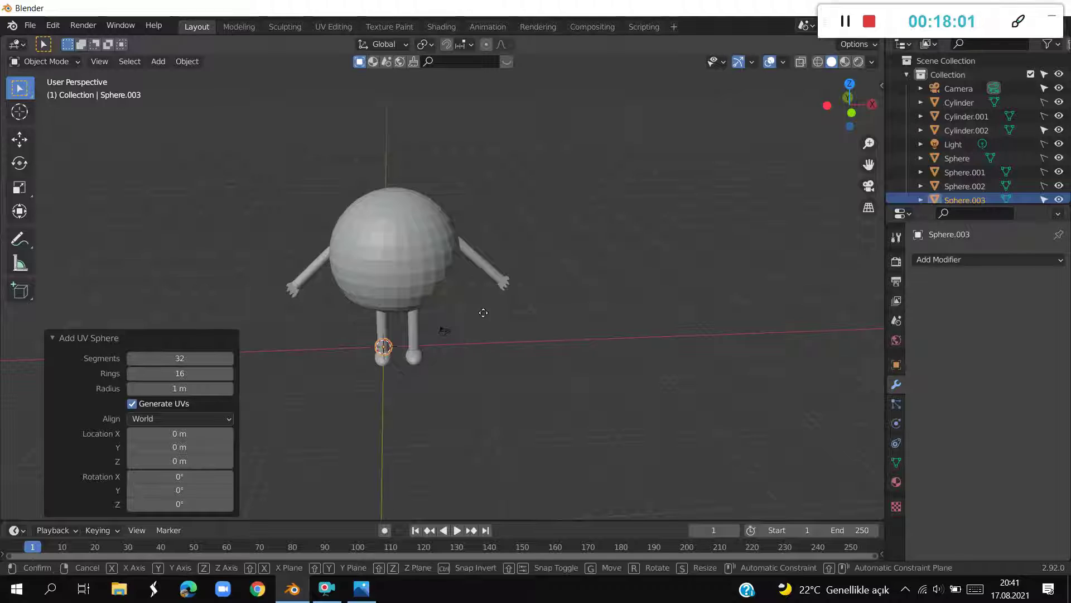
key("z")
left_click(464, 102)
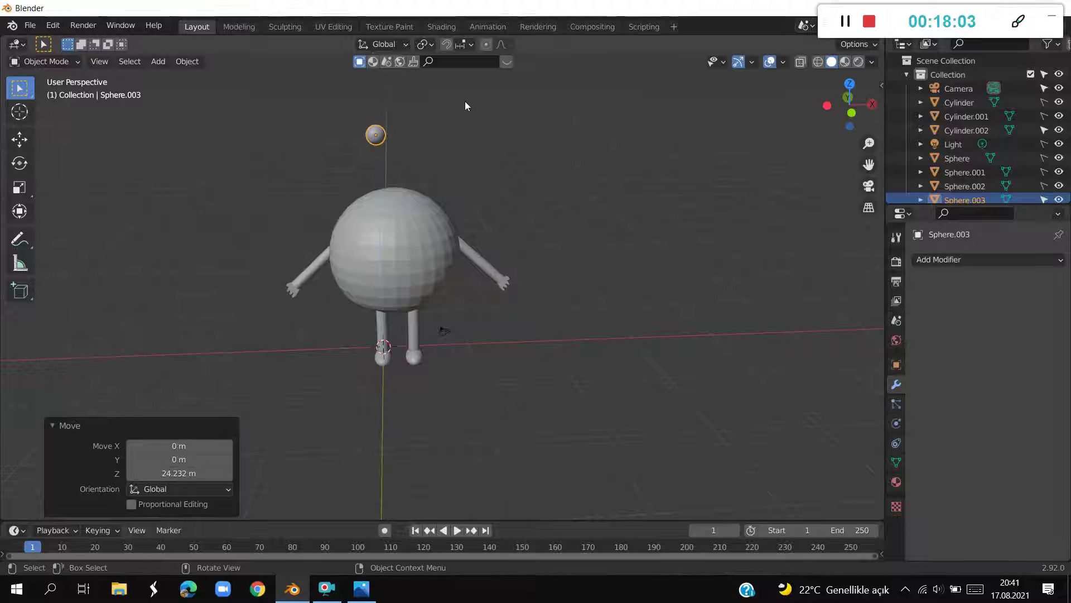
key("KP_1")
key("s")
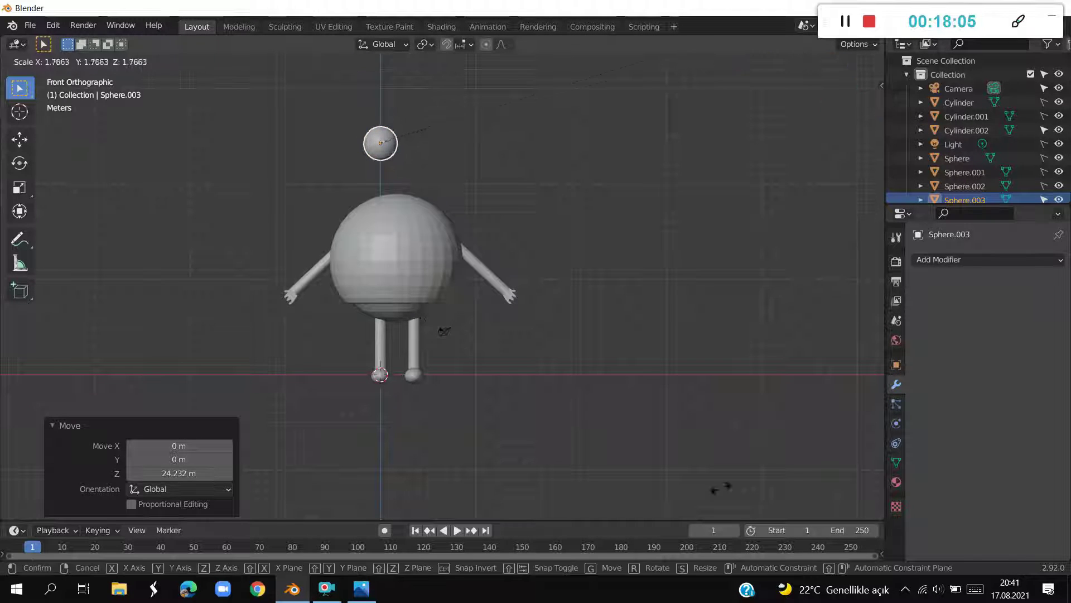
left_click(425, 332)
Move the head sphere down onto the body, comparing against the reference picture
key("g")
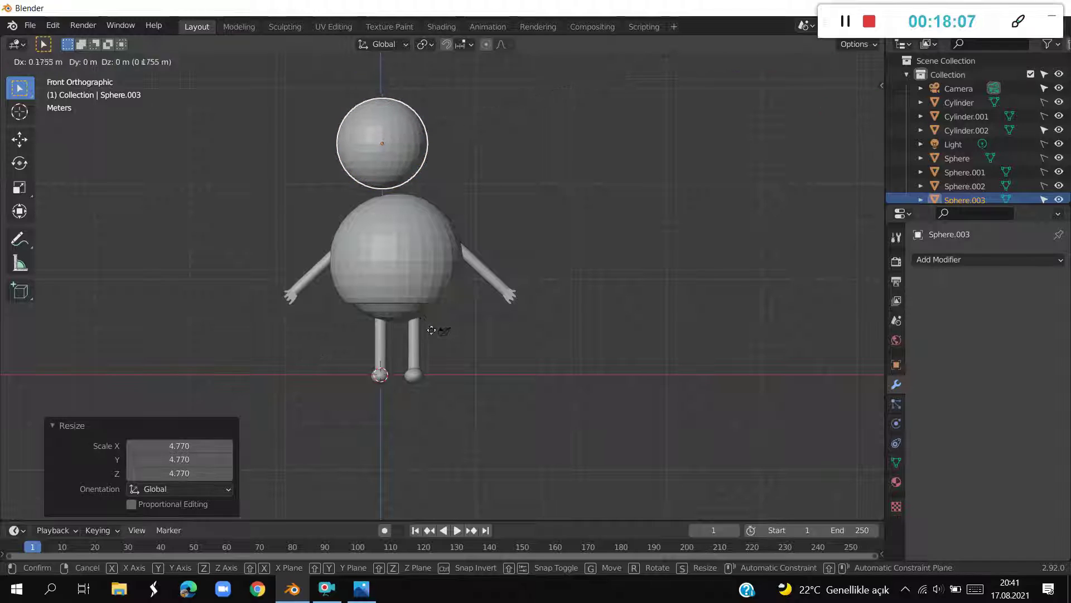
left_click(436, 371)
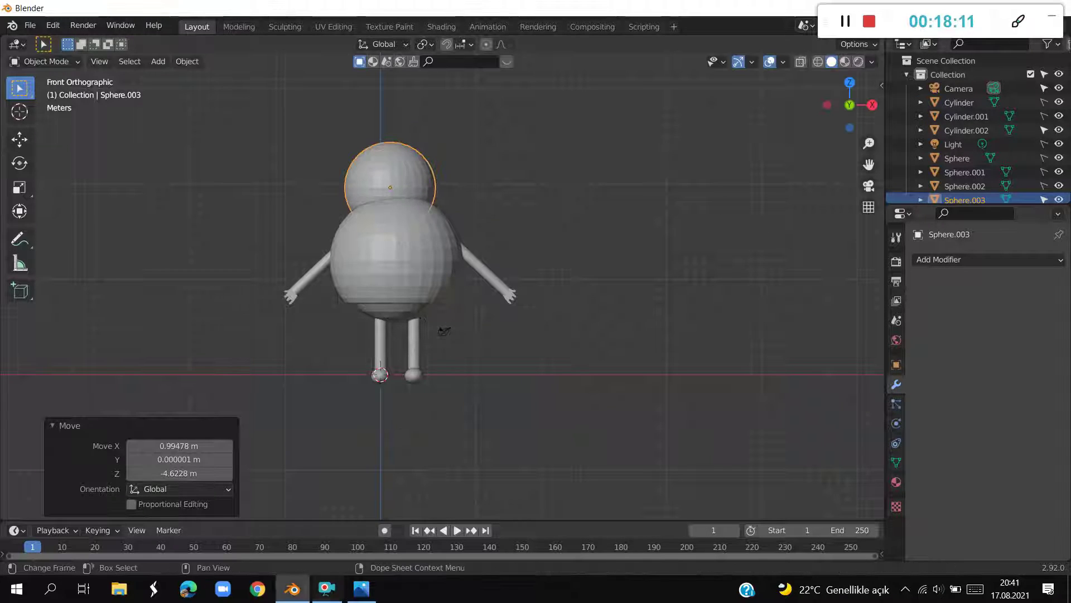
left_click(353, 596)
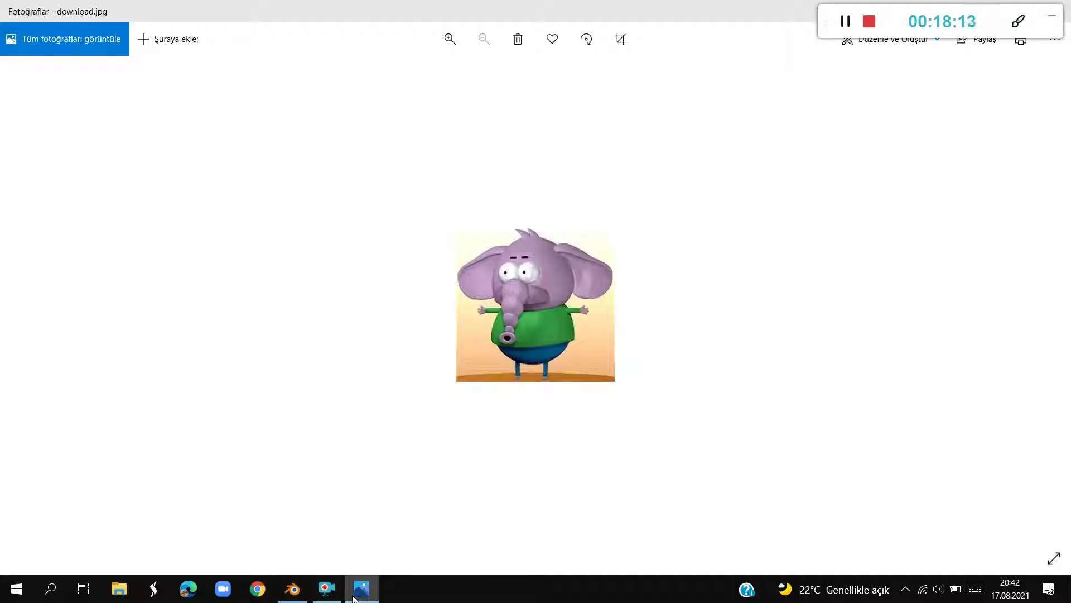
left_click(353, 596)
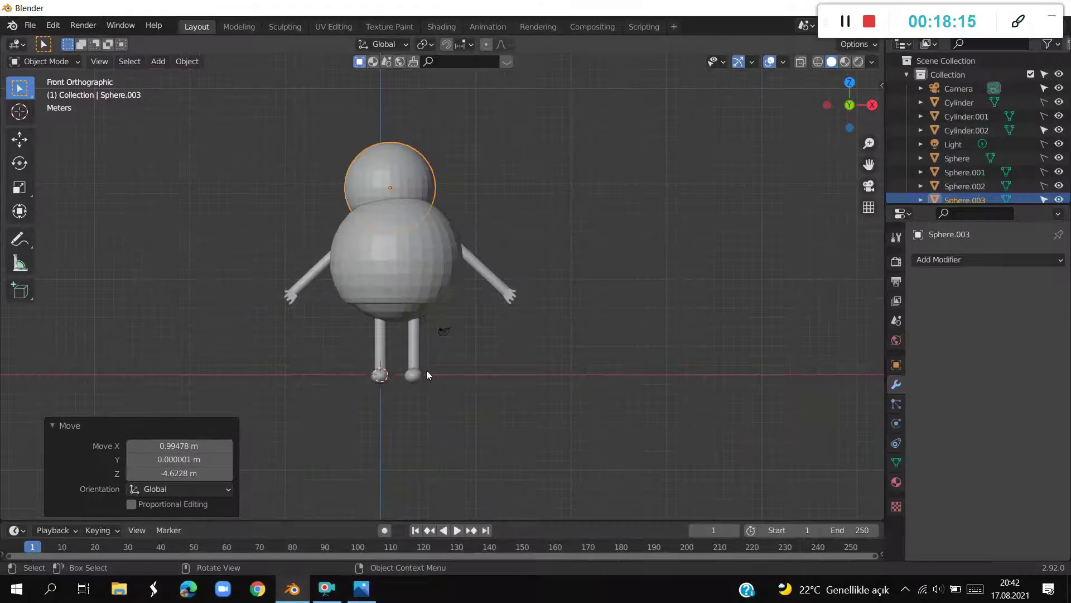
key("g")
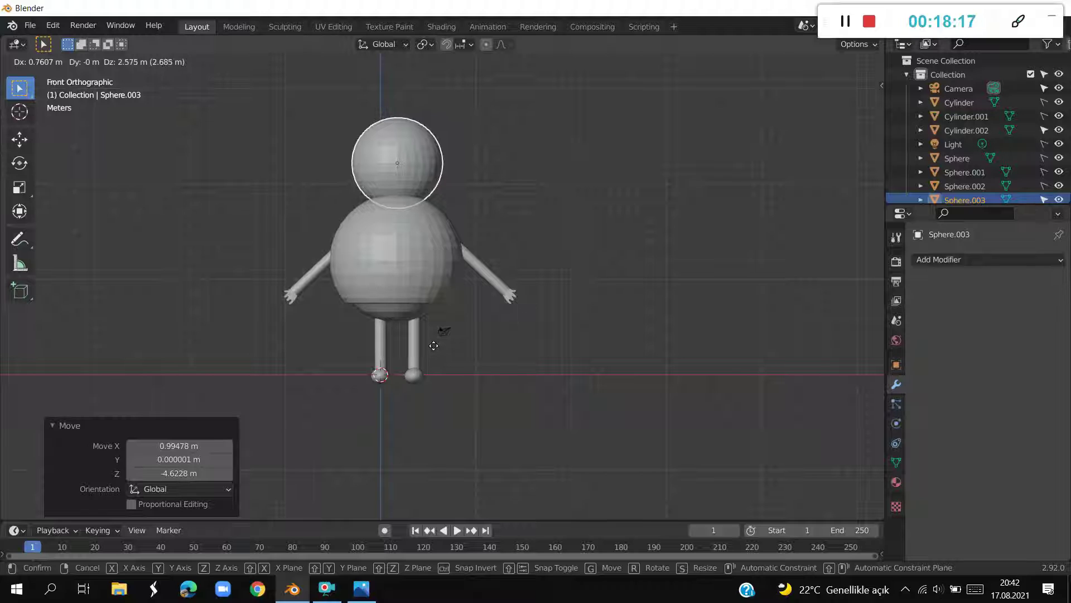
left_click(435, 346)
From the side, shift the head along Y and lower it −1.2772 m onto the body
mouse_move(483, 244)
middle_mouse_down()
mouse_move(483, 313)
mouse_move(507, 297)
mouse_move(526, 251)
mouse_move(661, 291)
mouse_move(638, 284)
mouse_move(645, 295)
middle_mouse_up()
key("g")
key("y")
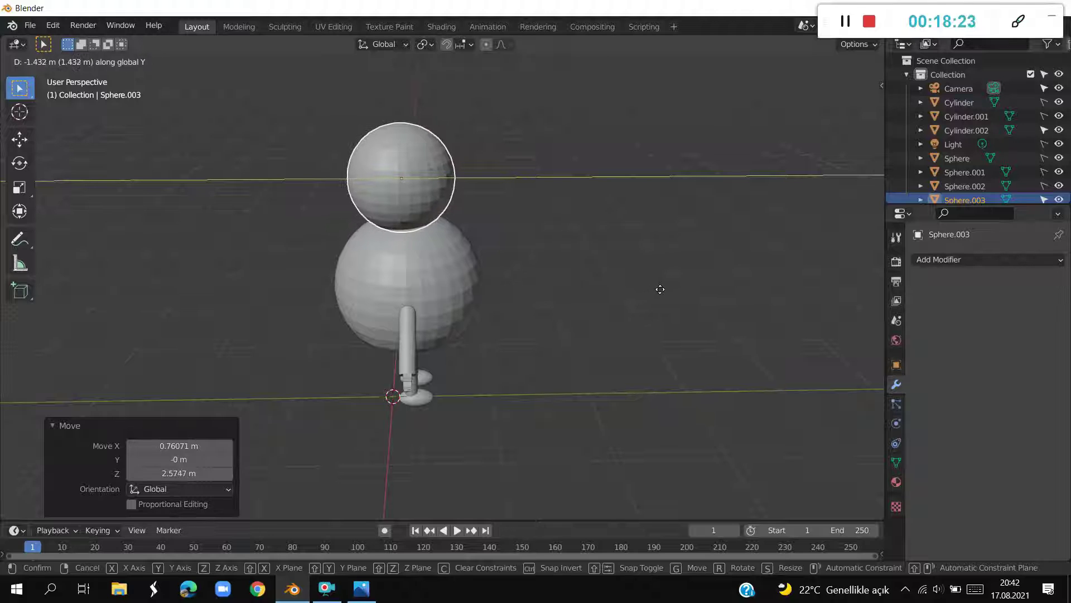
left_click(662, 294)
key("g")
key("z")
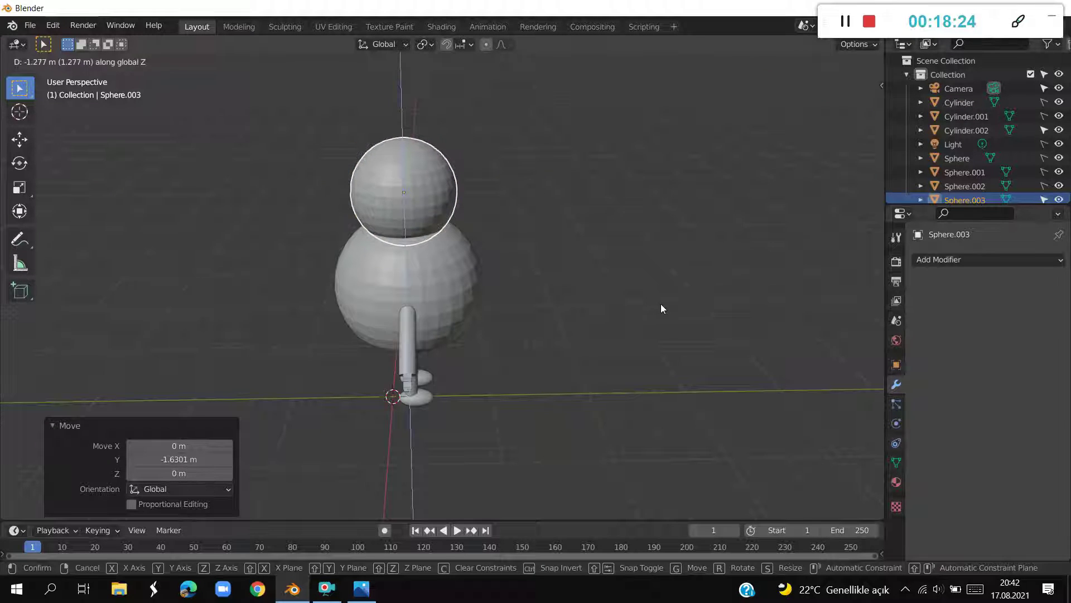
left_click(661, 303)
mouse_move(661, 303)
middle_mouse_down()
mouse_move(471, 297)
mouse_move(528, 292)
mouse_move(491, 292)
middle_mouse_up()
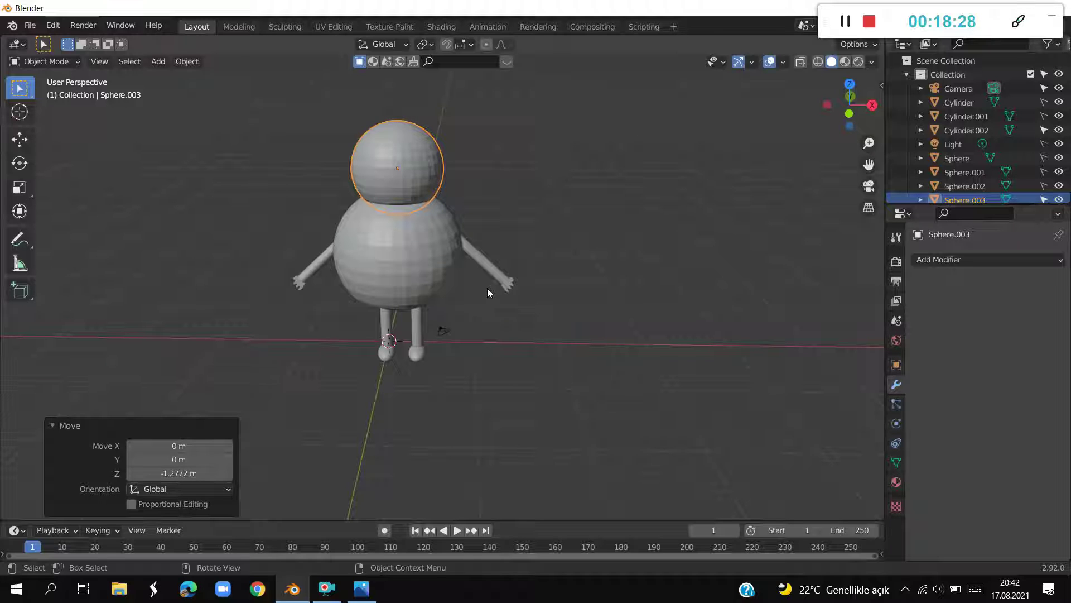
scroll(503, 256, "down", 1)
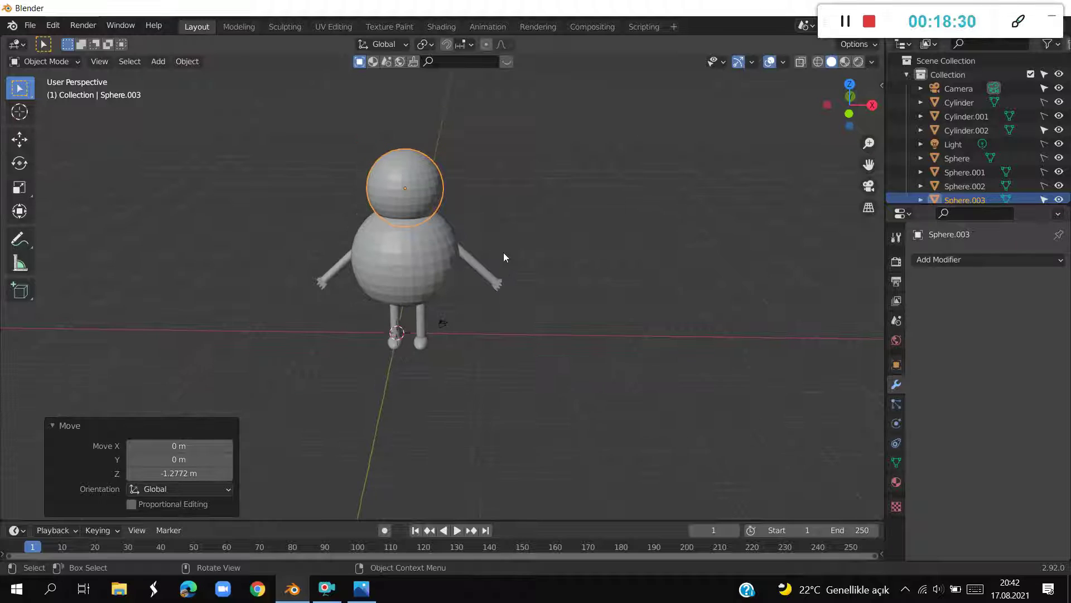
left_click(571, 353)
scroll(571, 354, "down", 2)
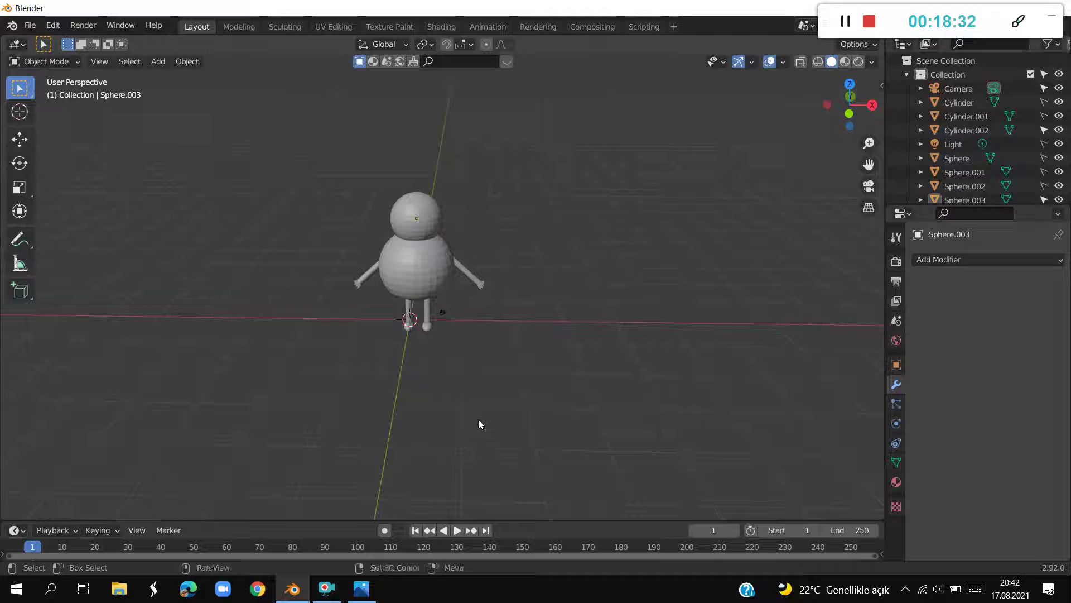
Add another small UV sphere and drop it near the character's head
key("shift+a")
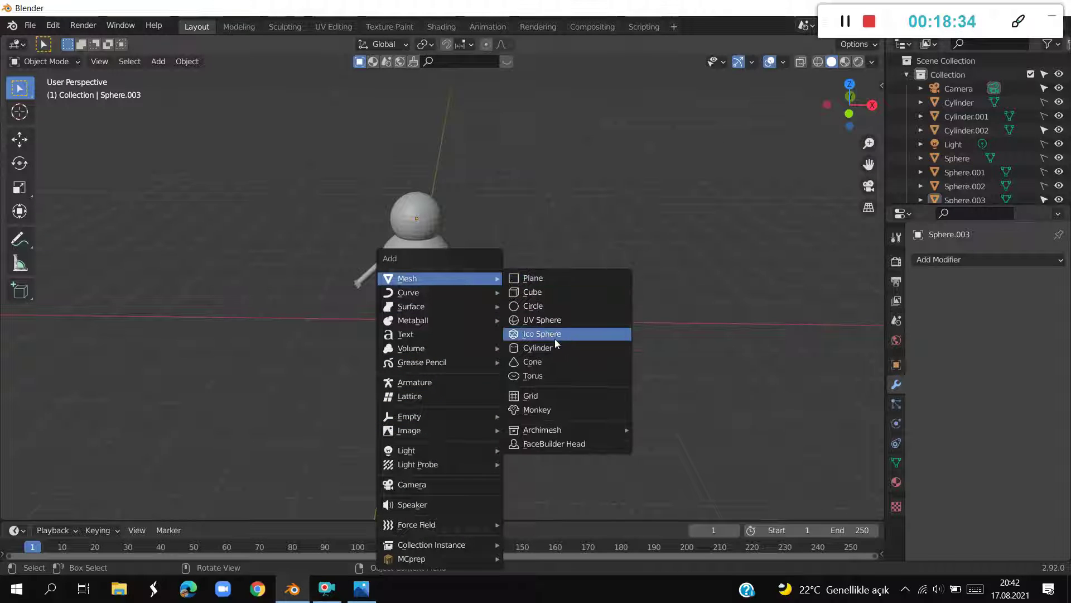
left_click(535, 323)
key("g")
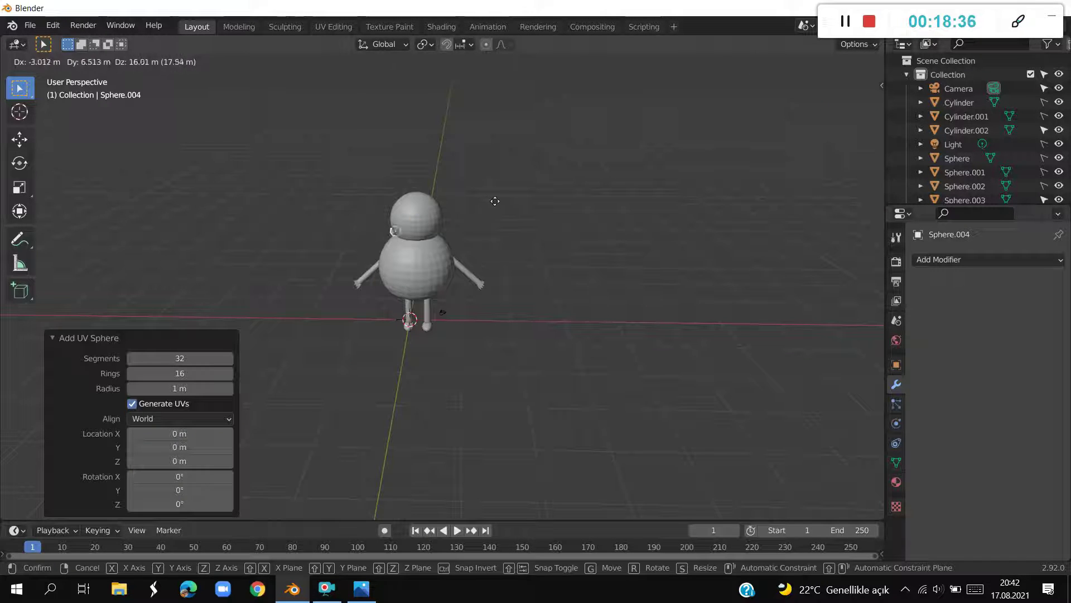
left_click(500, 191)
key("KP_1")
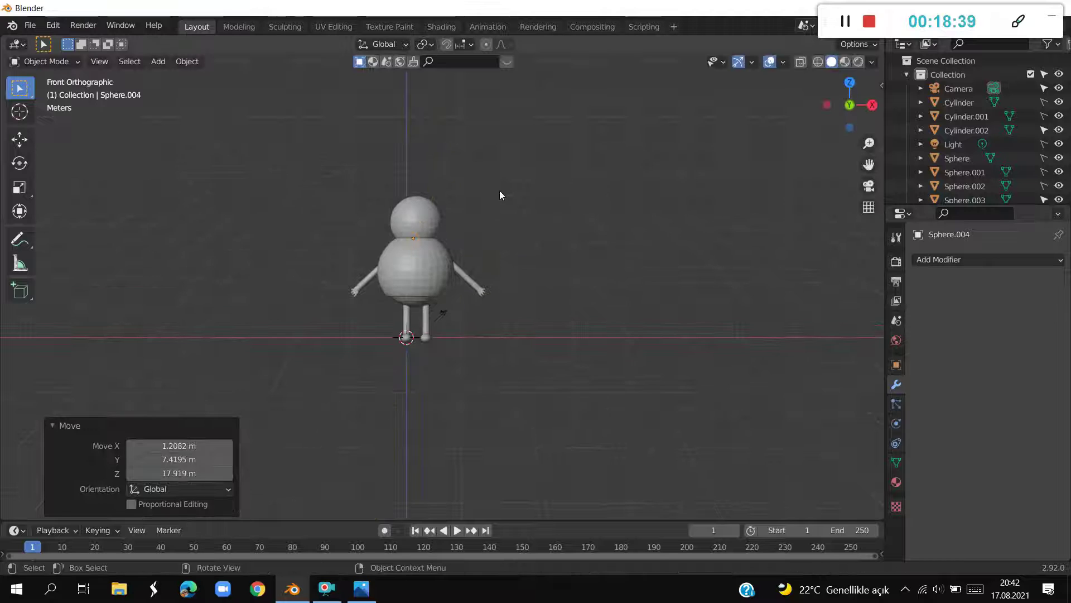
scroll(423, 261, "up", 1)
scroll(421, 260, "up", 2)
scroll(582, 313, "up", 1)
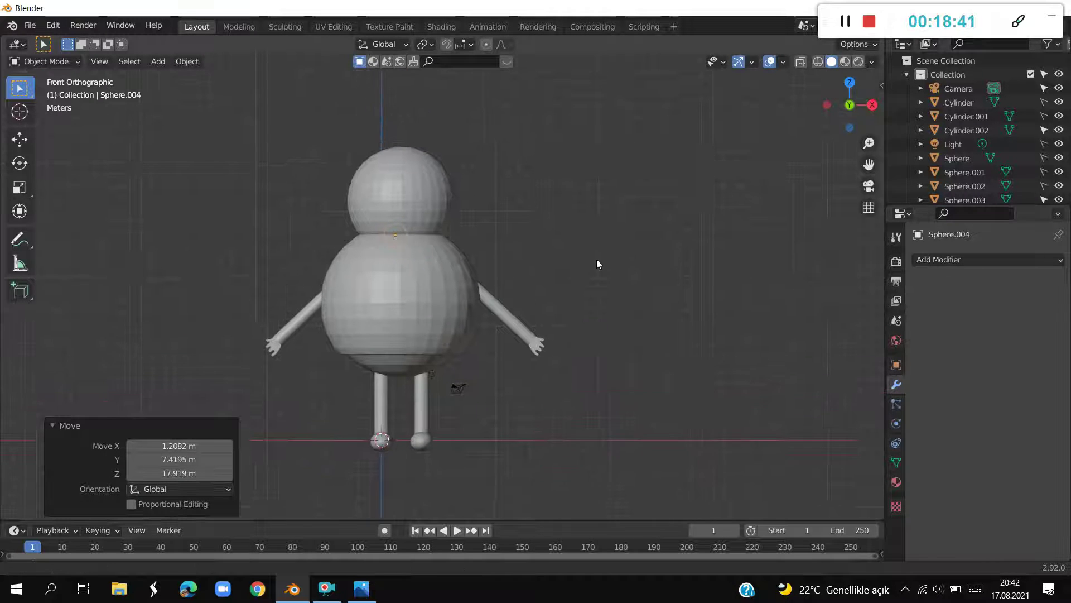
middle_click_drag(597, 261, 614, 300, "shift")
Position the small sphere at head height, shifting it along Z, Y and X
key("g")
key("z")
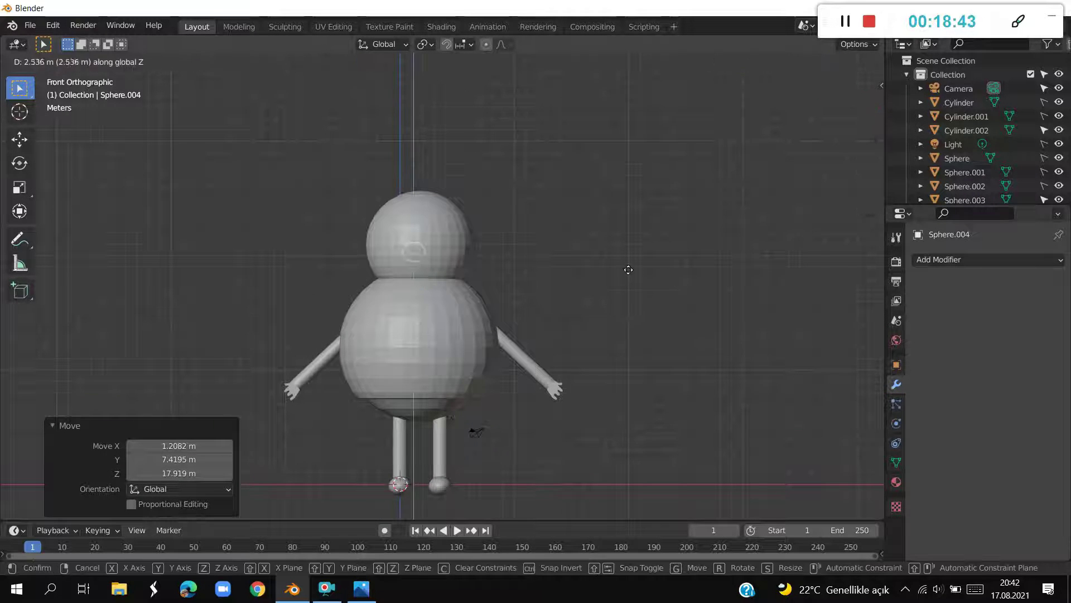
left_click(636, 256)
key("g")
key("y")
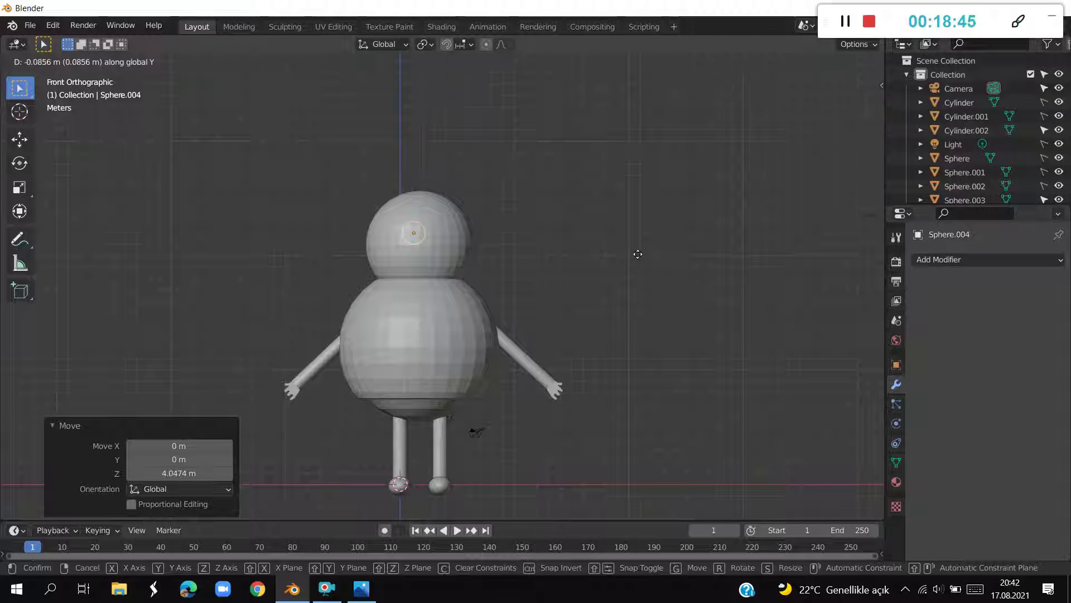
left_click(601, 244)
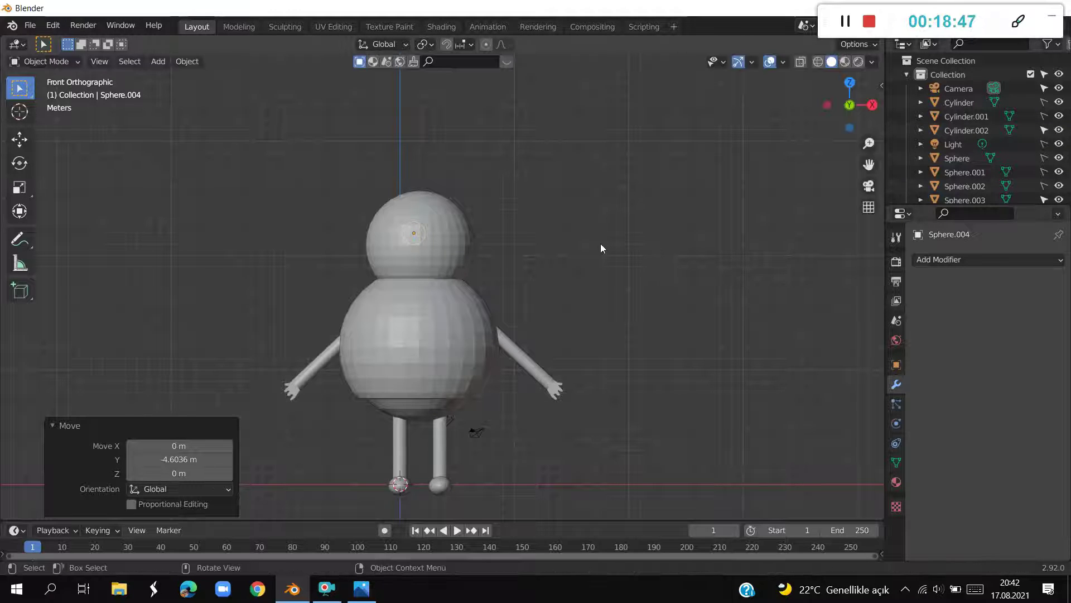
key("g")
key("y")
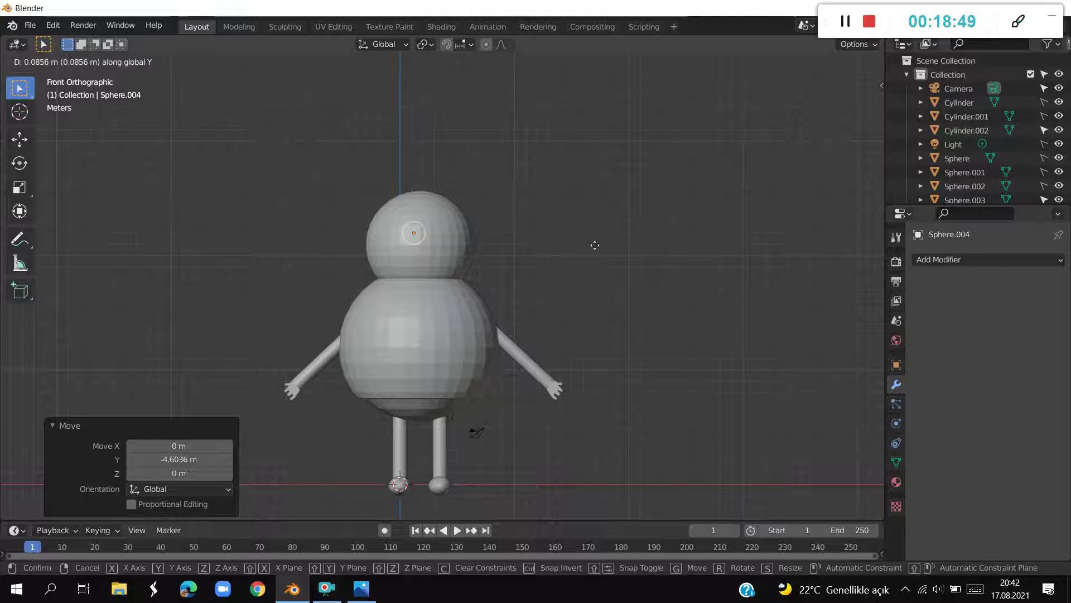
key("Escape")
key("g")
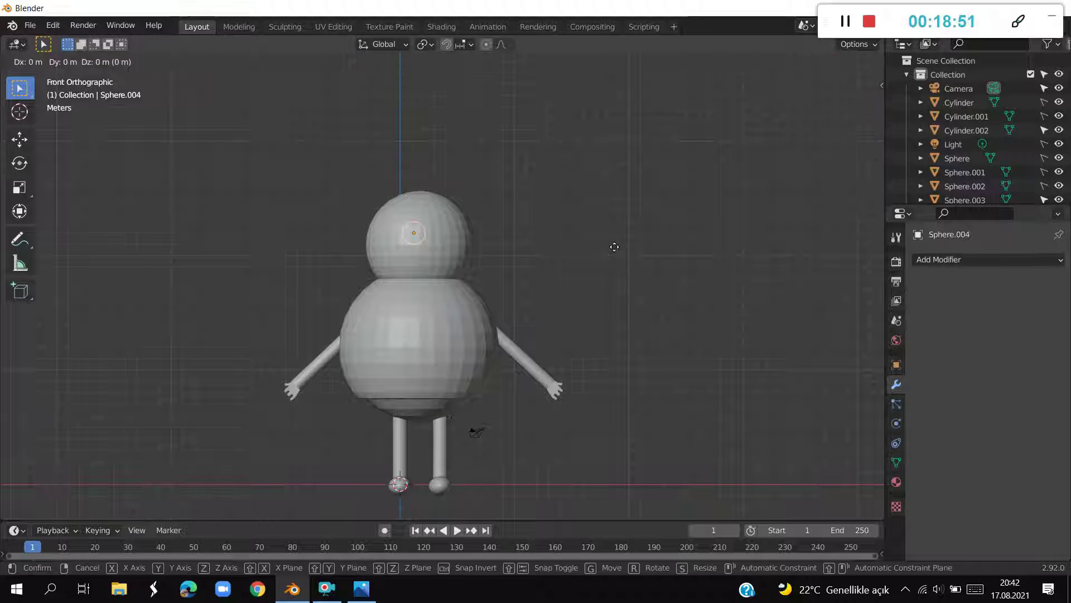
key("x")
left_click(622, 249)
Move the small sphere along Y, then enlarge its mesh by 1.83 in Edit Mode
mouse_move(628, 255)
middle_mouse_down()
mouse_move(827, 370)
mouse_move(773, 371)
middle_mouse_up()
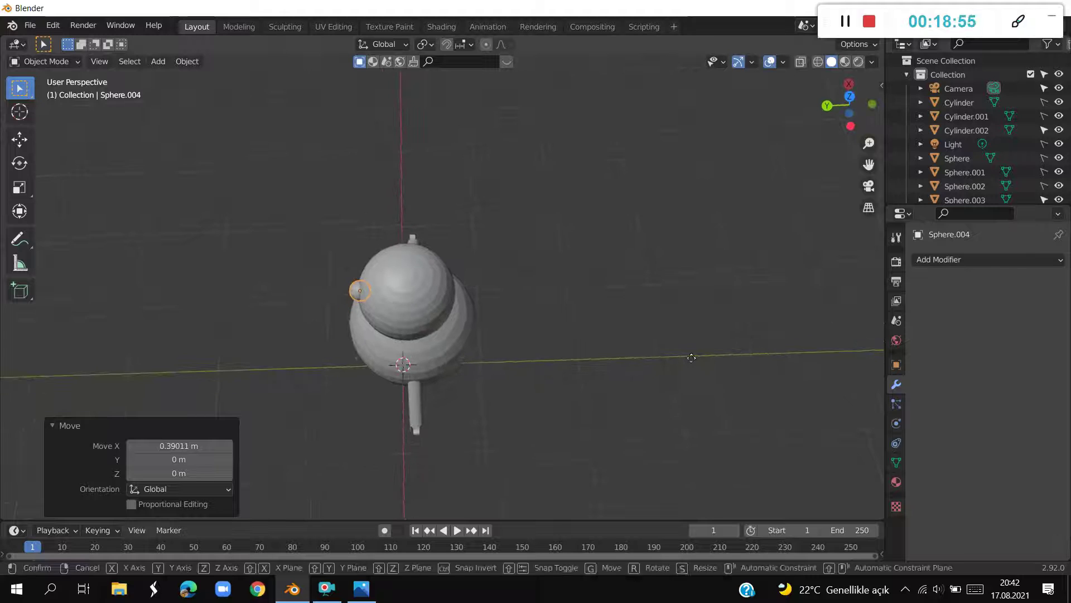
key("g")
key("y")
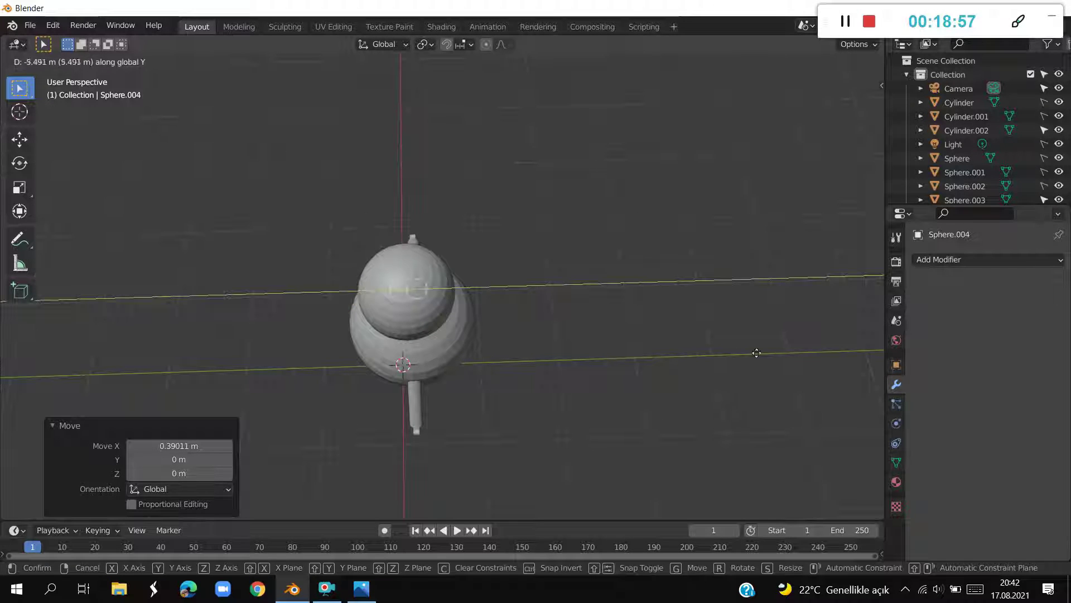
left_click(841, 334)
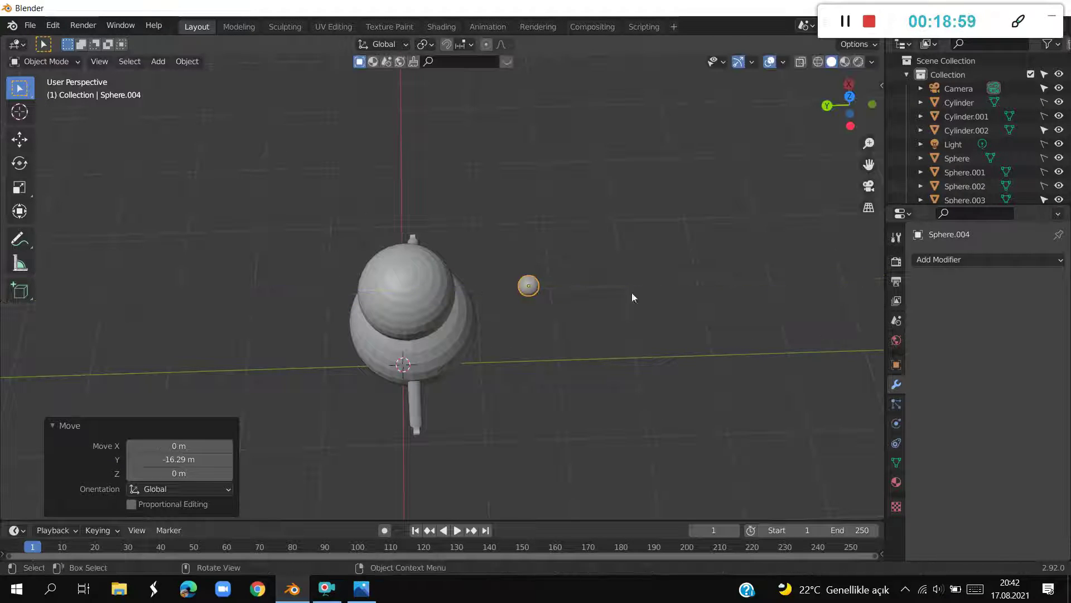
mouse_move(661, 263)
middle_mouse_down()
mouse_move(537, 235)
mouse_move(578, 236)
middle_mouse_up()
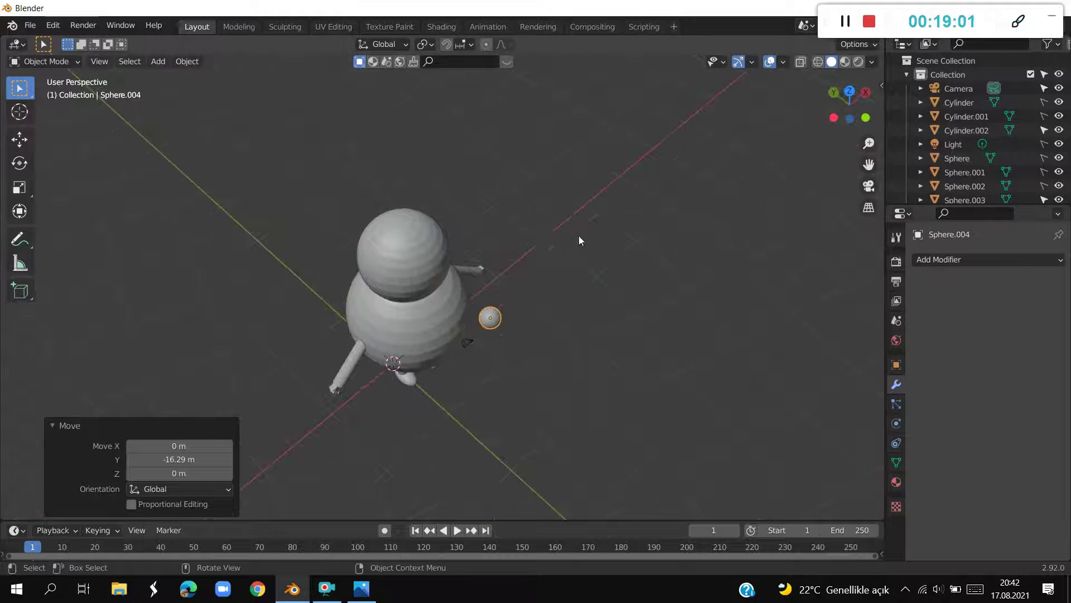
key("Tab")
middle_click_drag(615, 276, 543, 275)
key("s")
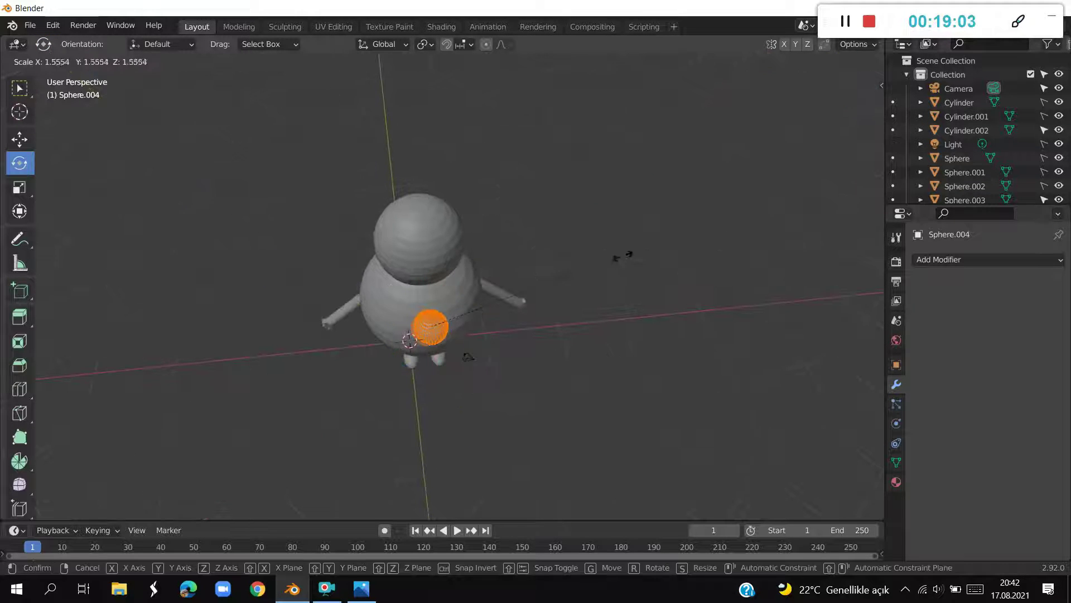
left_click(657, 250)
In front view, lower the small sphere and shrink it
key("KP_1")
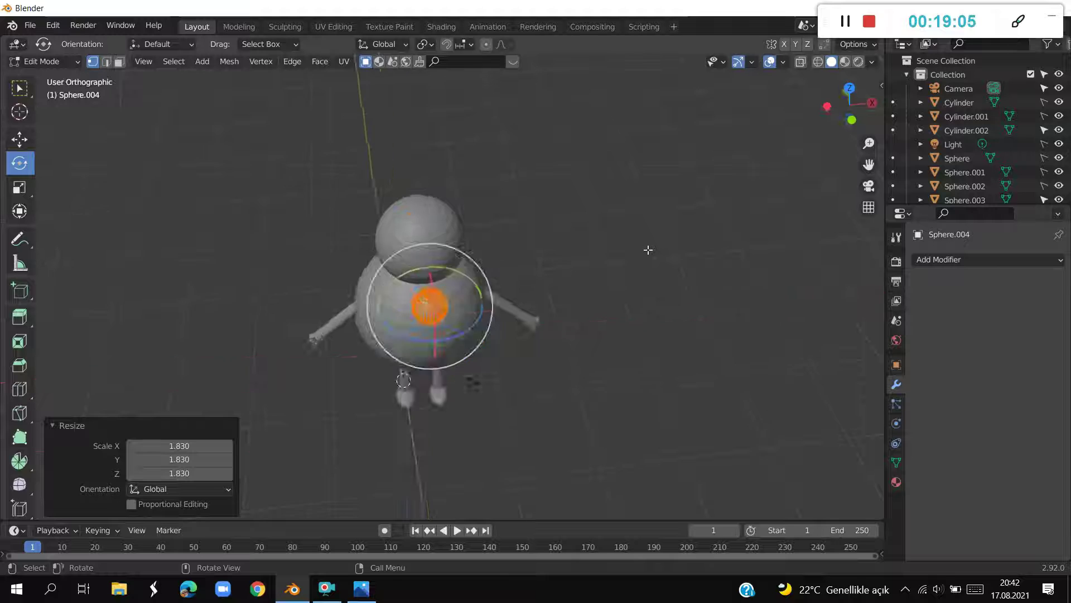
scroll(561, 255, "up", 2)
scroll(580, 284, "up", 1)
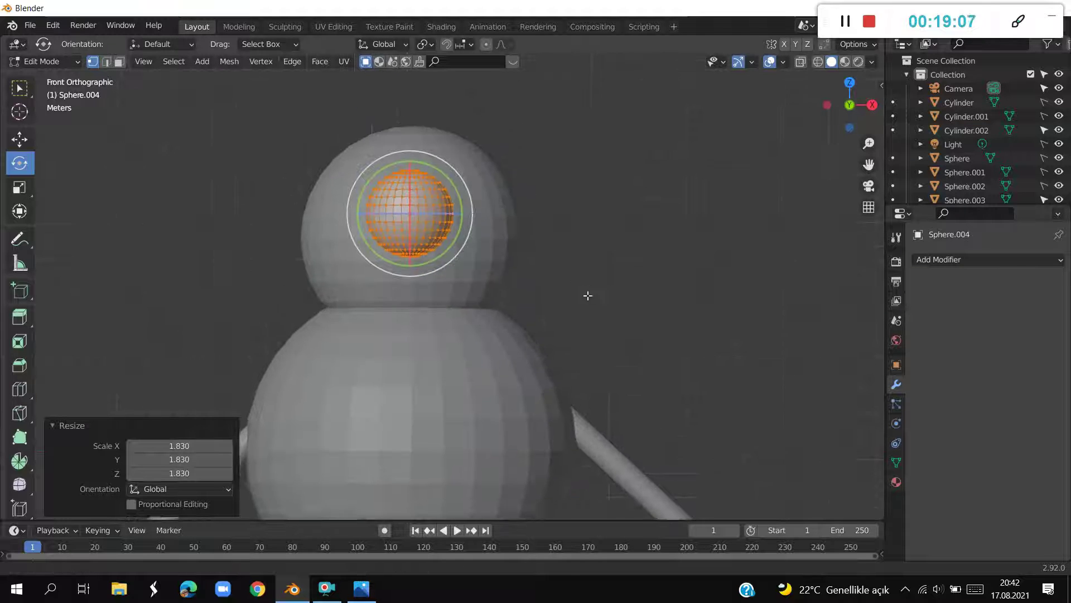
scroll(591, 323, "up", 1)
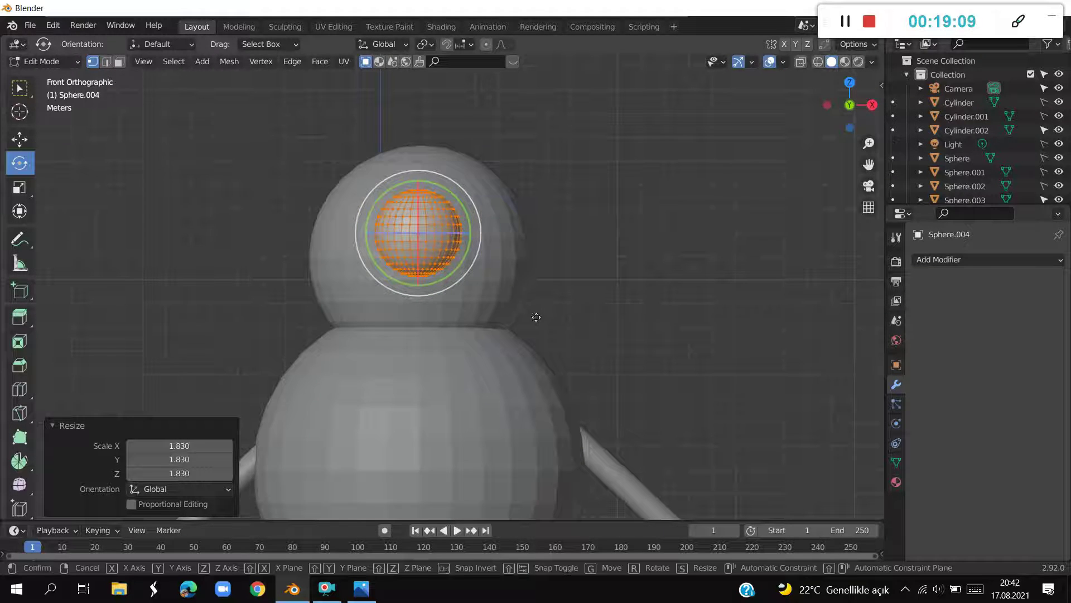
key("g")
left_click(541, 357)
key("s")
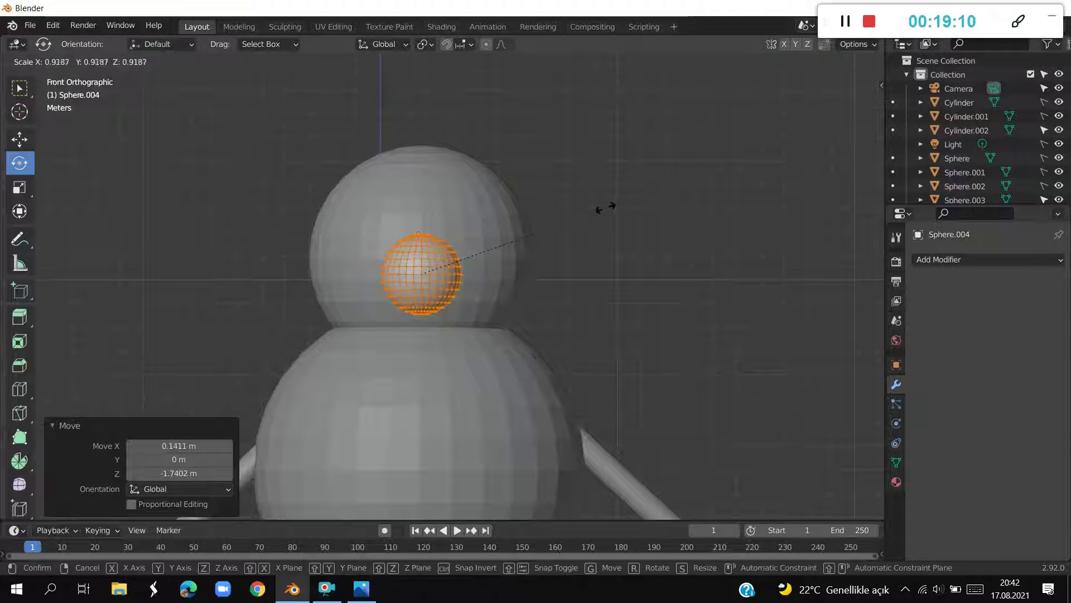
left_click(576, 228)
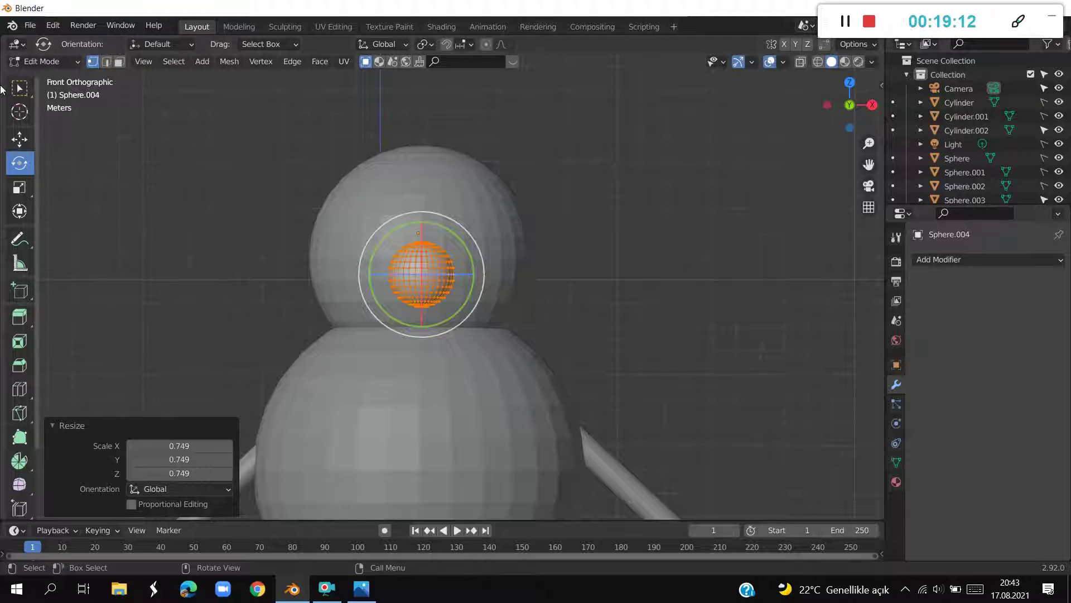
key("w")
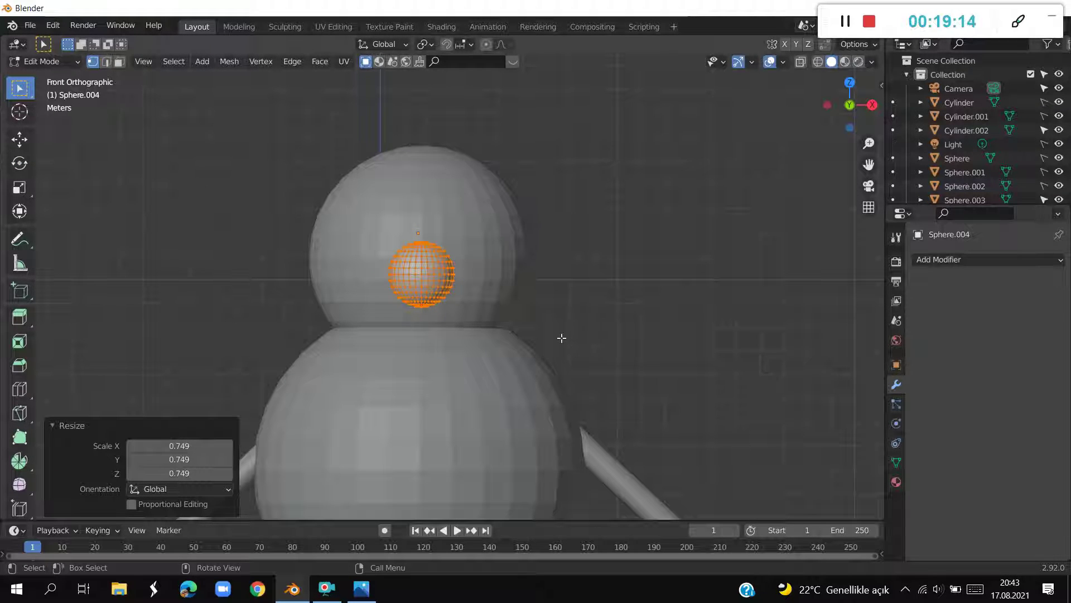
Duplicate the sphere downward twice along Z, shrinking the first copy to 0.849
key("g")
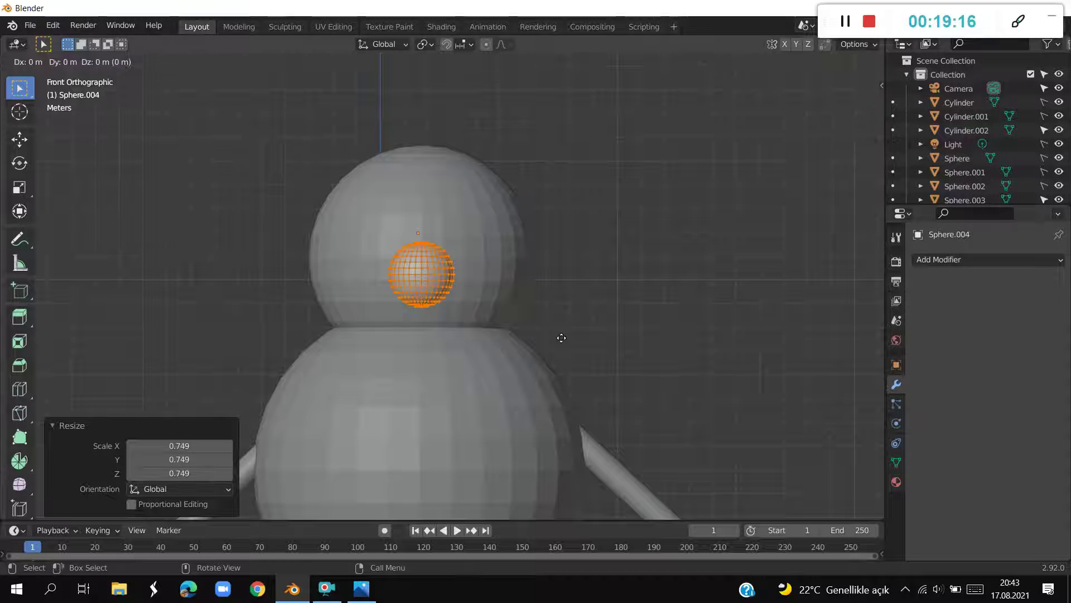
key("Escape")
key("Tab")
key("g")
key("z")
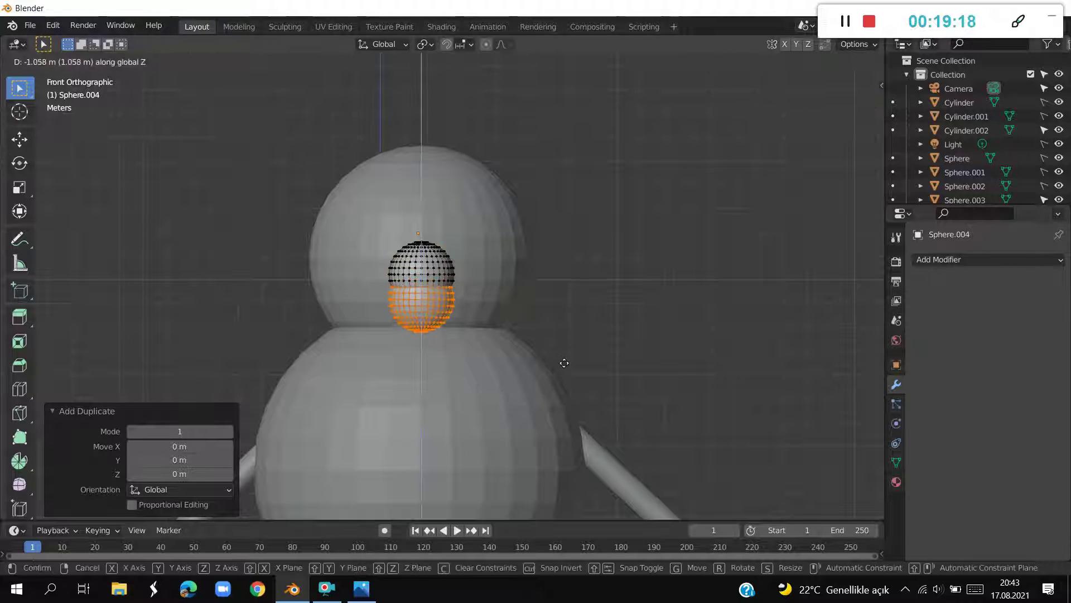
left_click(564, 360)
key("s")
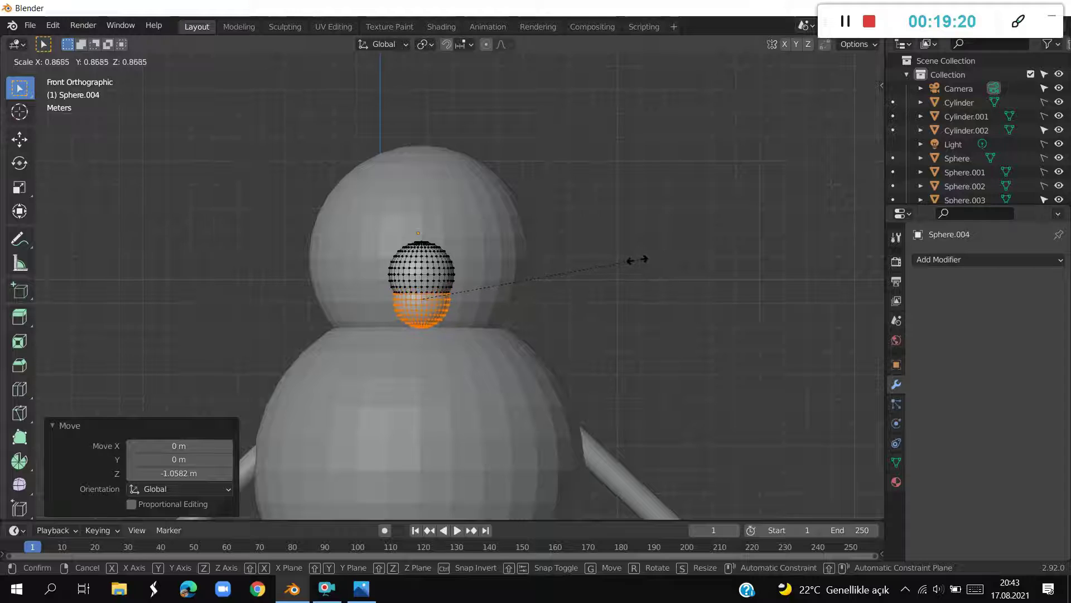
left_click(633, 259)
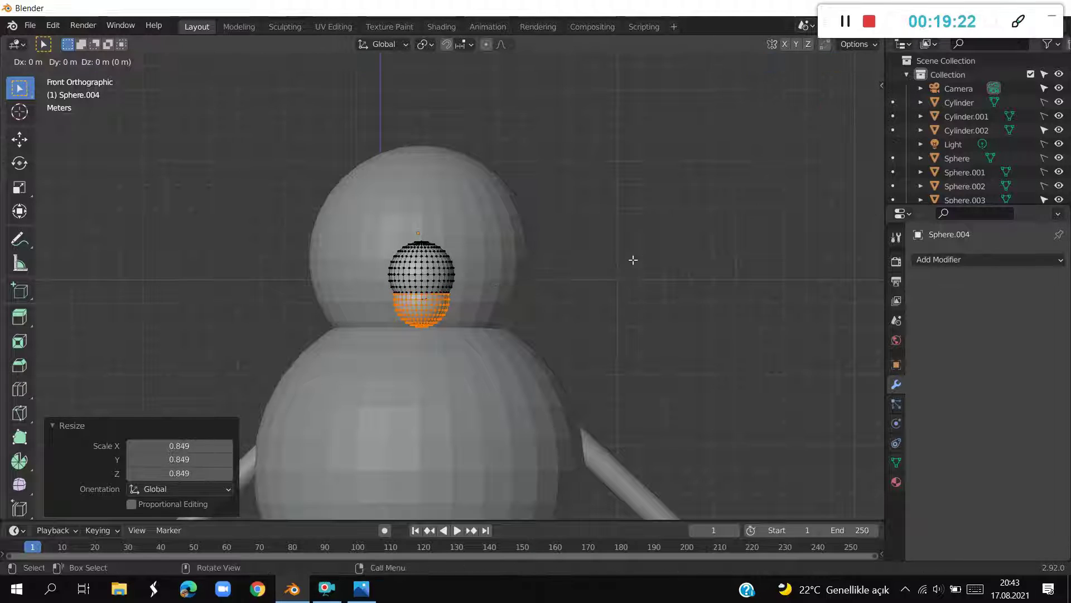
key("shift+d")
key("z")
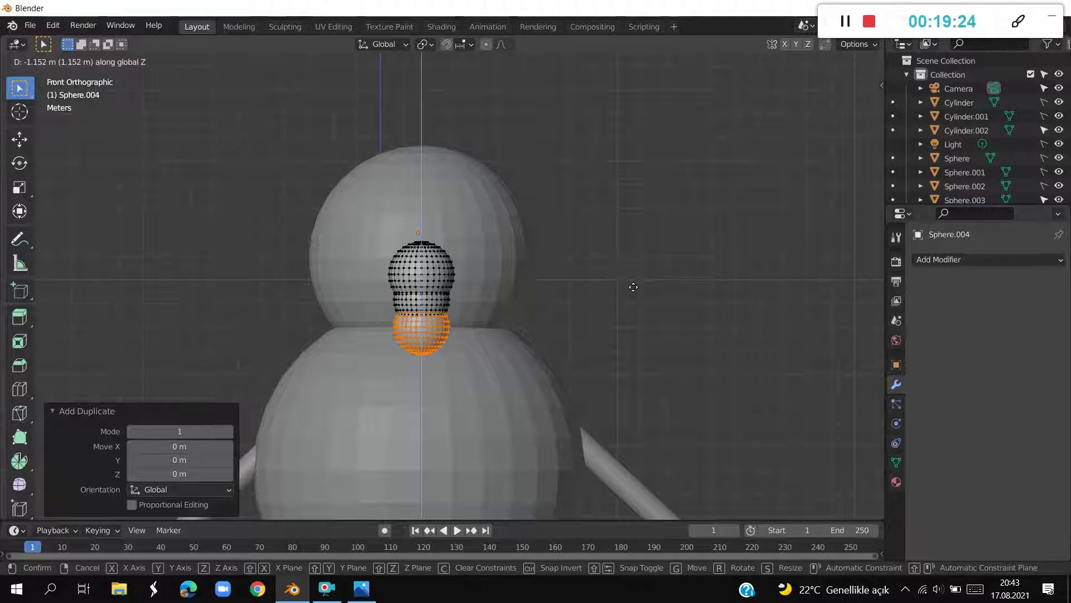
left_click(632, 283)
Shrink the third sphere to 0.811 and box-select all three in X-ray
key("s")
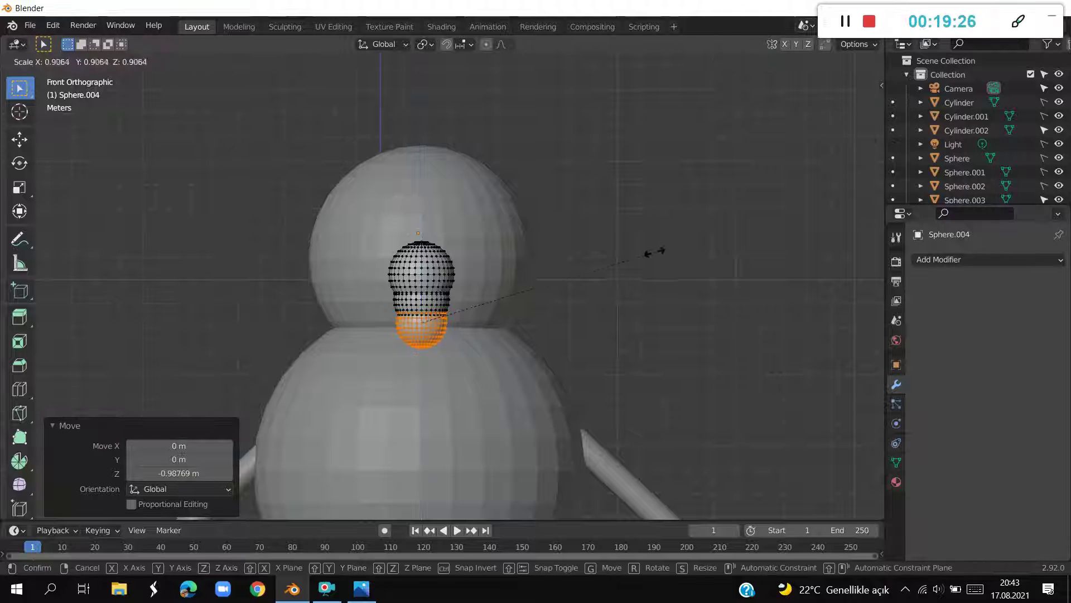
left_click(632, 254)
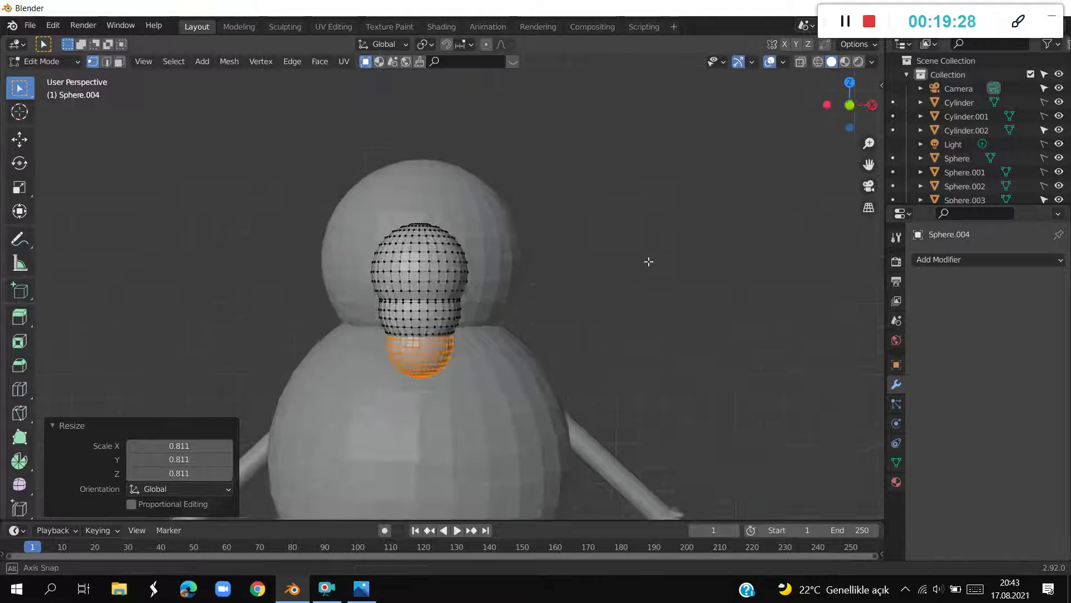
middle_click_drag(648, 259, 724, 267)
left_click(819, 62)
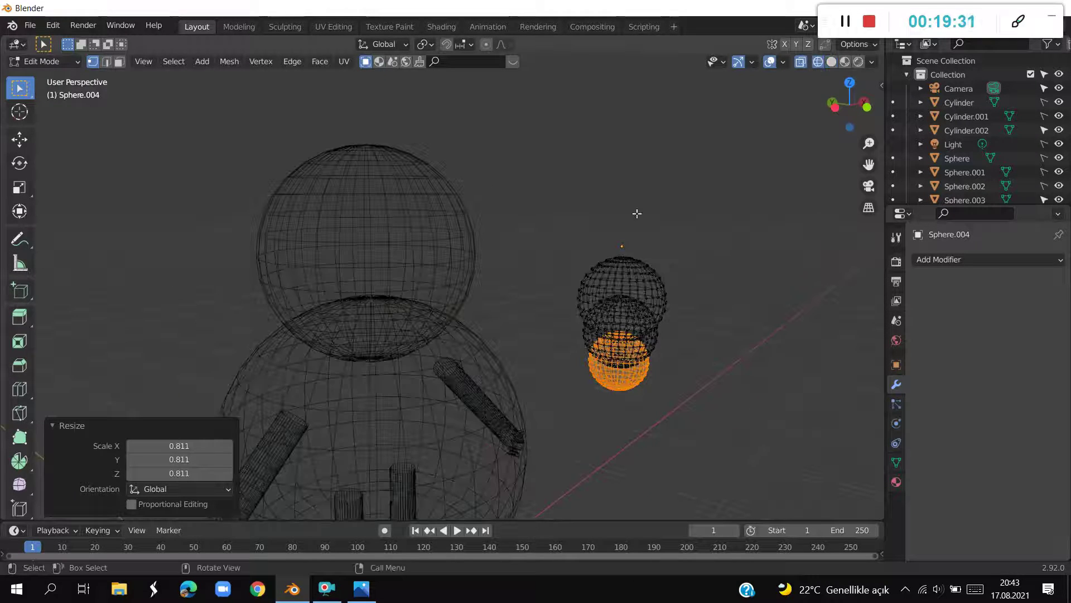
left_click_drag(577, 217, 729, 459)
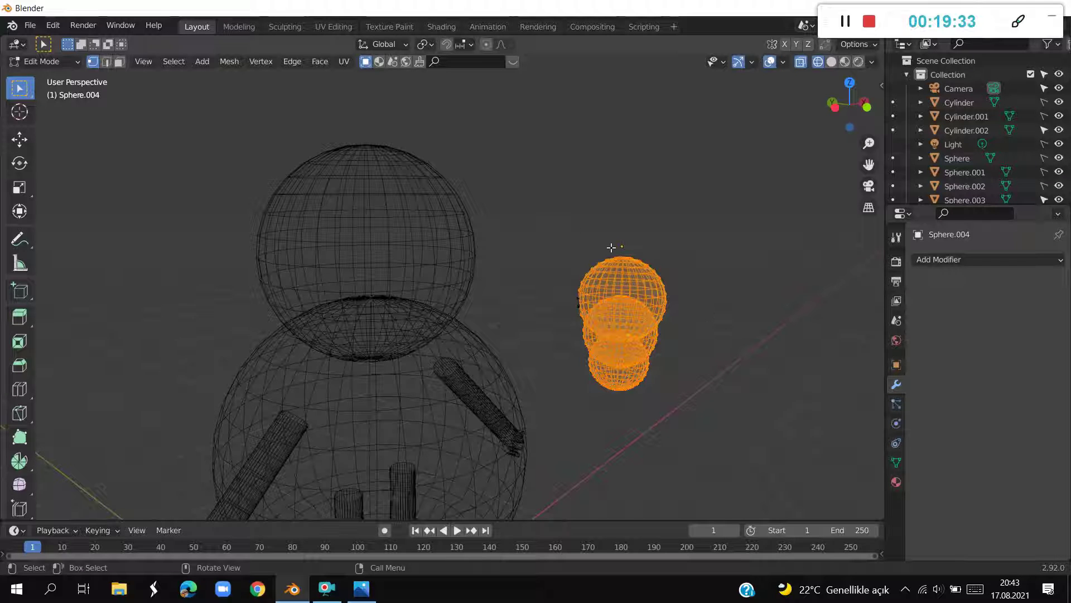
left_click_drag(527, 201, 729, 453)
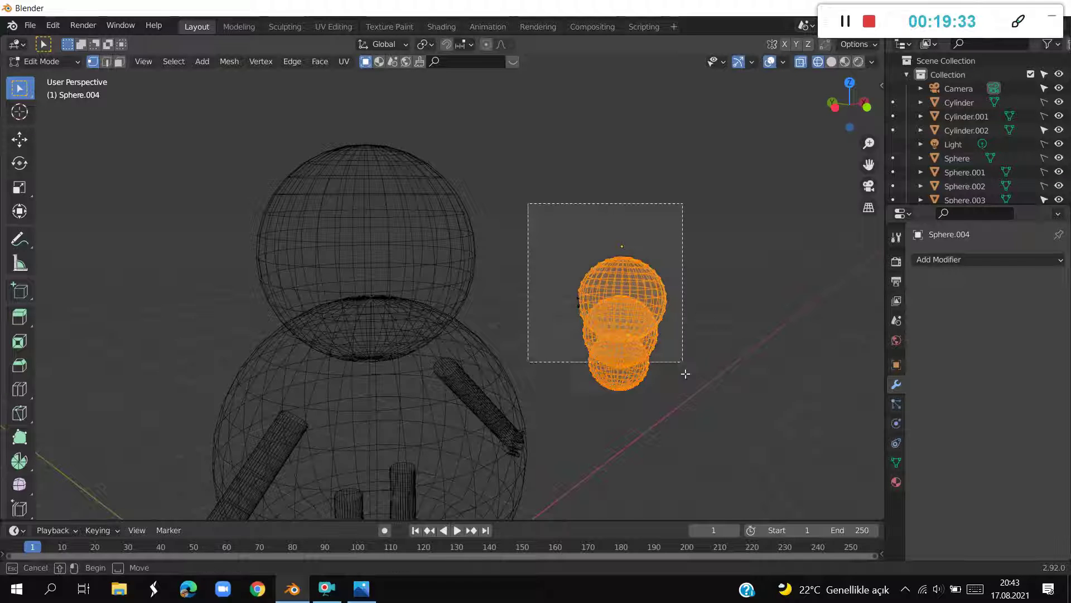
Lower the stack, stretch it taller along Z, and enlarge it evenly to 1.343
key("g")
key("z")
left_click(685, 245)
key("g")
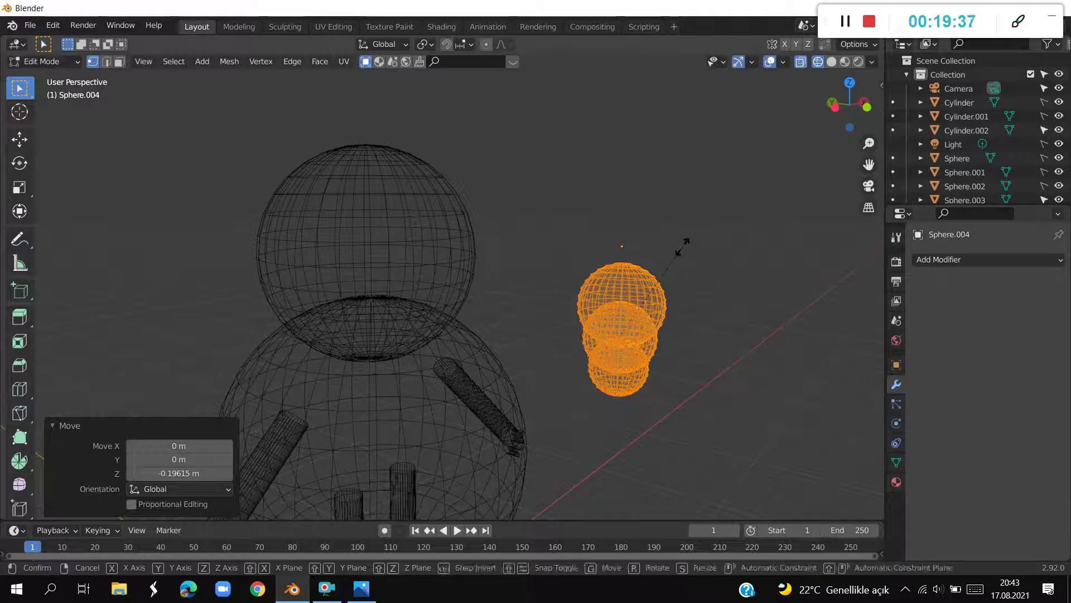
key("s")
key("z")
left_click(699, 240)
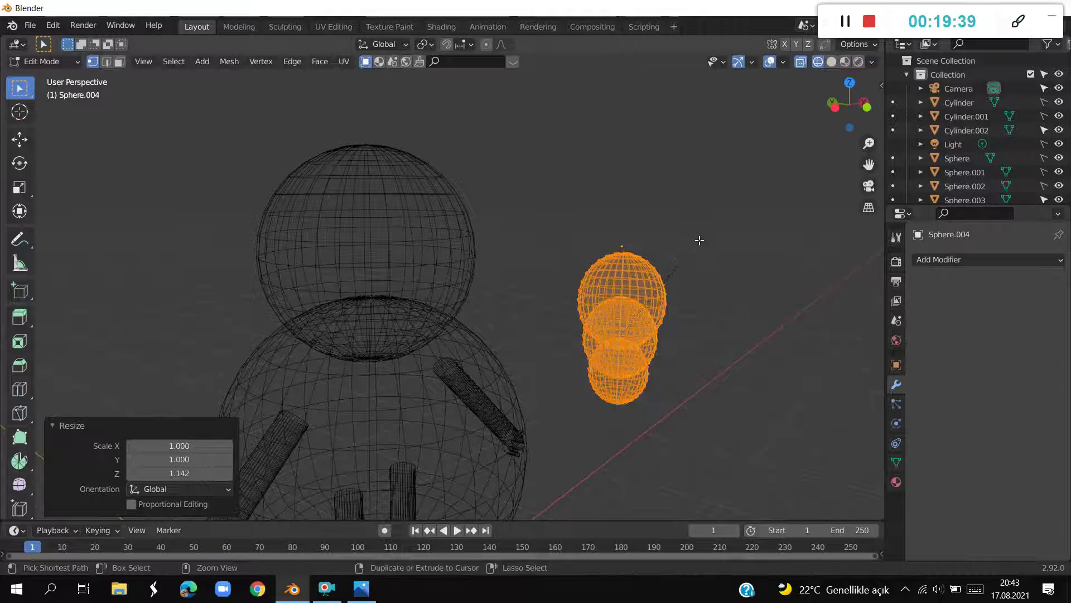
key("s")
left_click(754, 247)
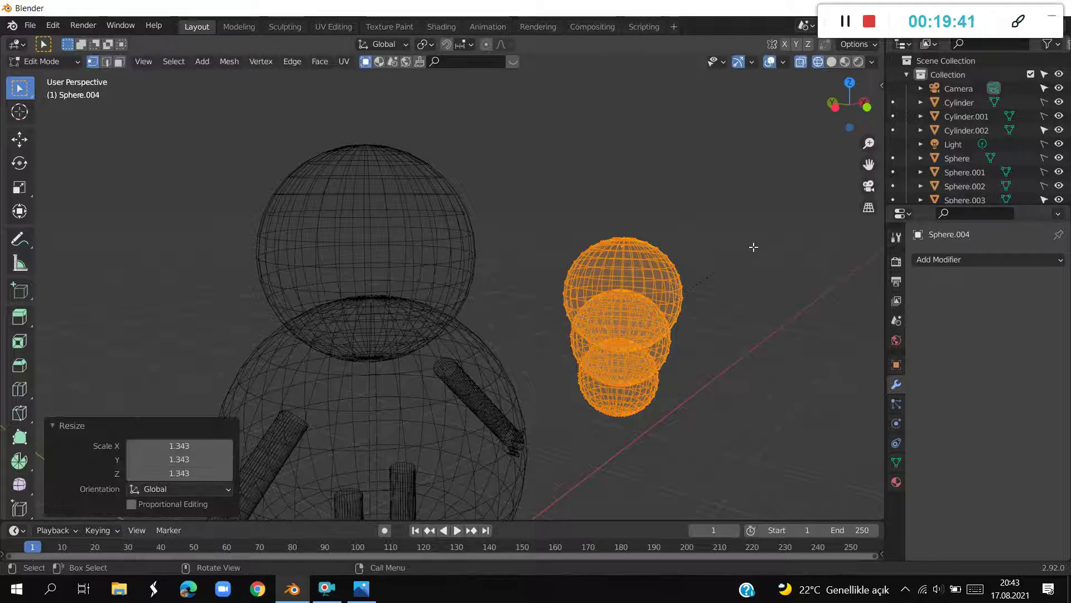
key("alt+a")
left_click(829, 67)
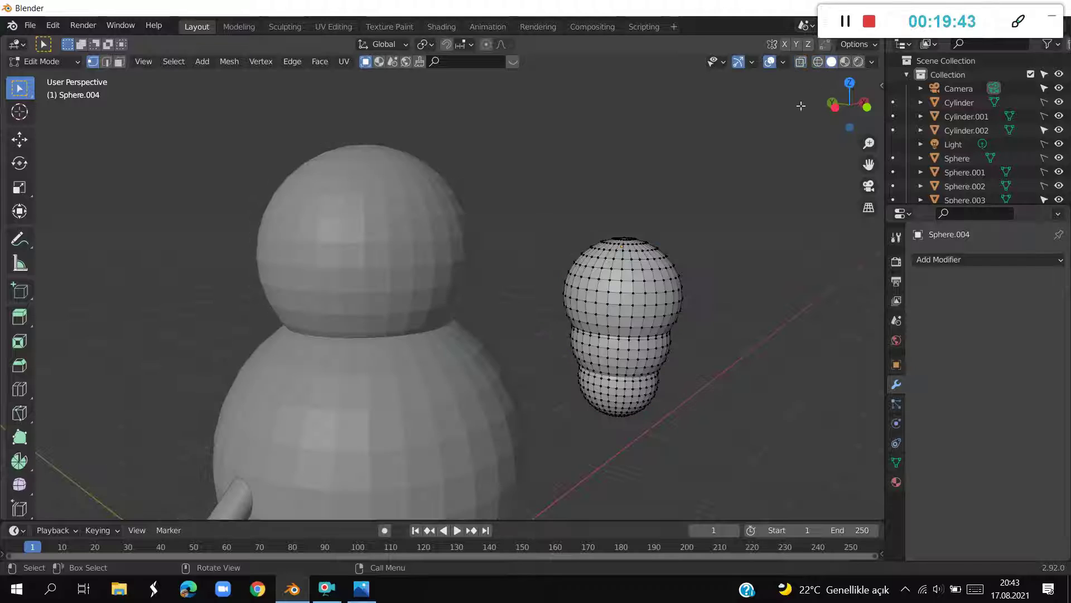
key("a")
Move the beak forward along Y in front of the head and tilt it −38.2° about X
middle_click_drag(779, 152, 678, 169)
middle_click_drag(623, 203, 703, 279)
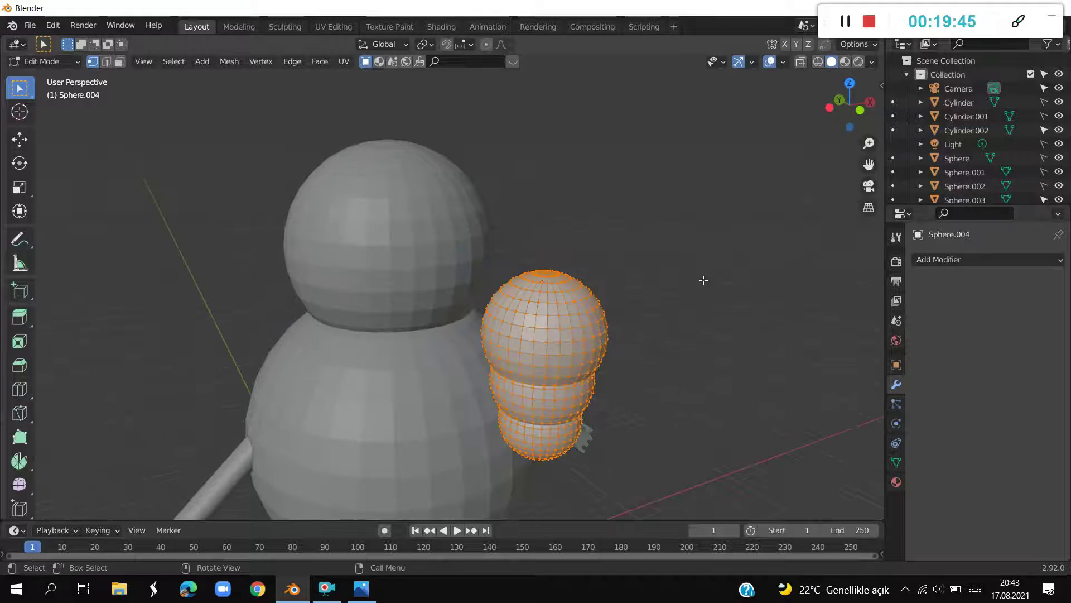
key("KP_7")
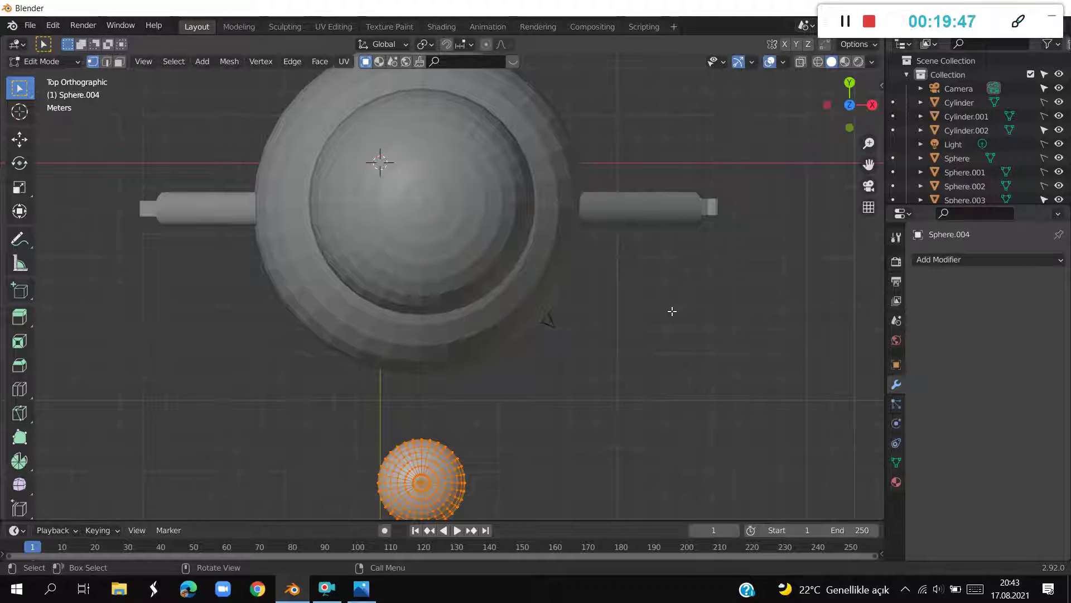
key("g")
key("y")
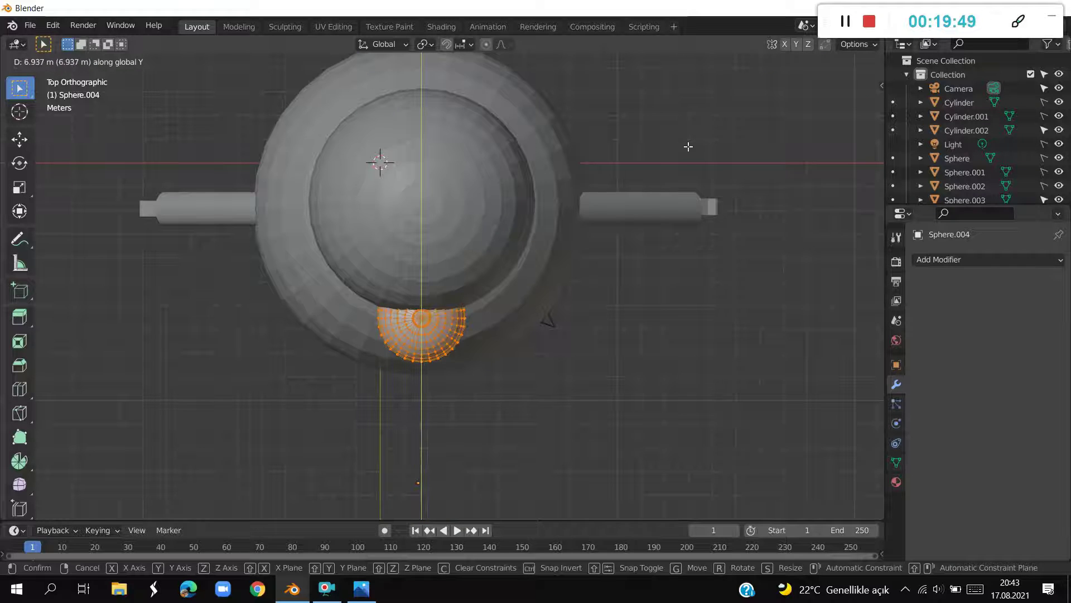
left_click(688, 146)
mouse_move(791, 249)
middle_mouse_down()
mouse_move(728, 263)
mouse_move(723, 301)
middle_mouse_up()
key("r")
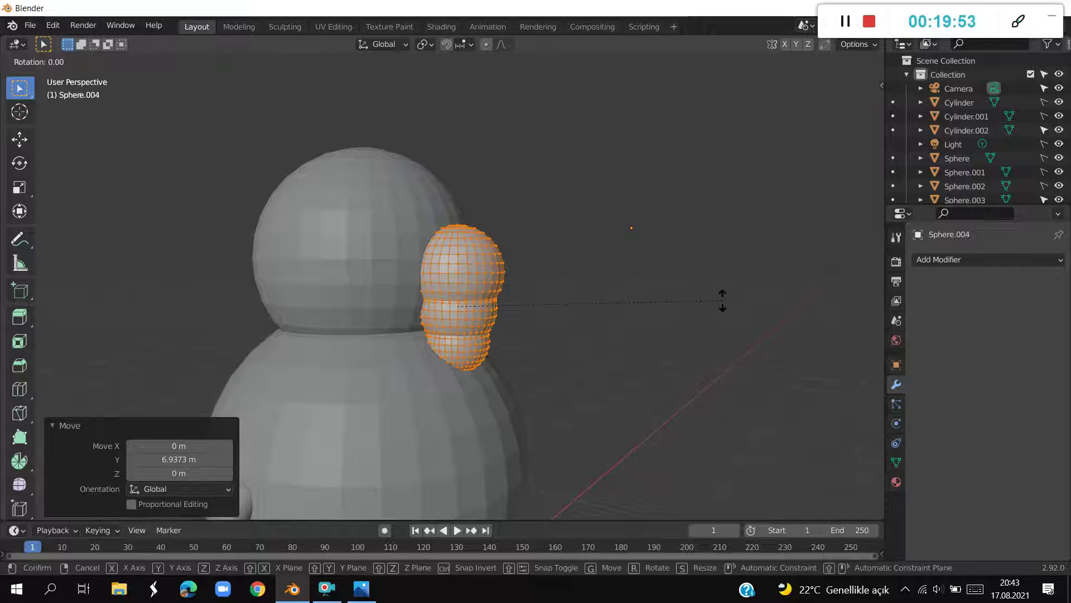
key("x")
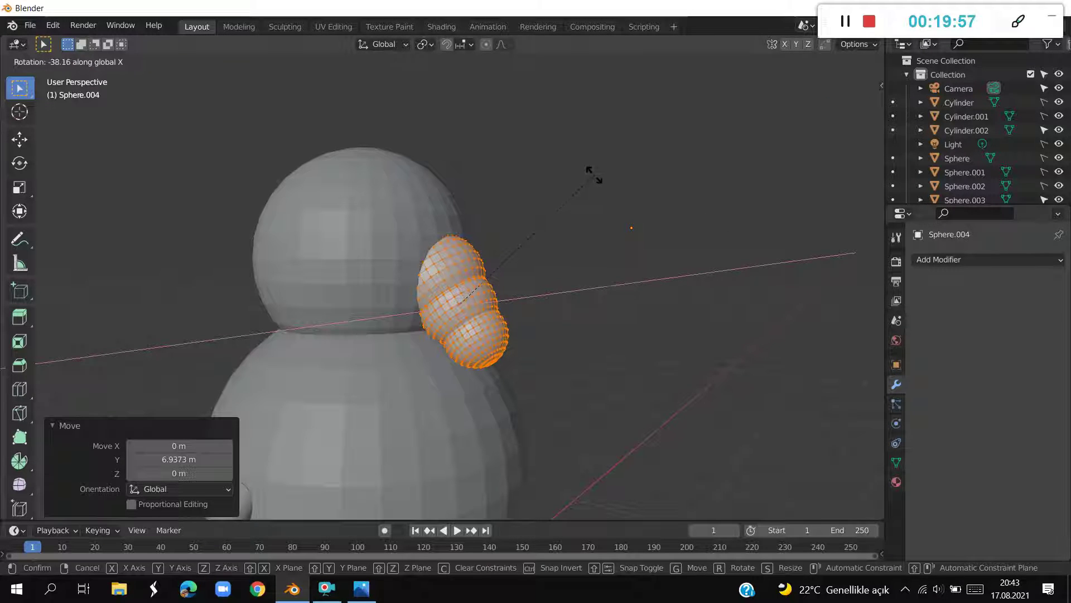
left_click(595, 175)
Shrink the beak to 0.725 and raise it 0.818 m onto the face
middle_click_drag(603, 195, 652, 266)
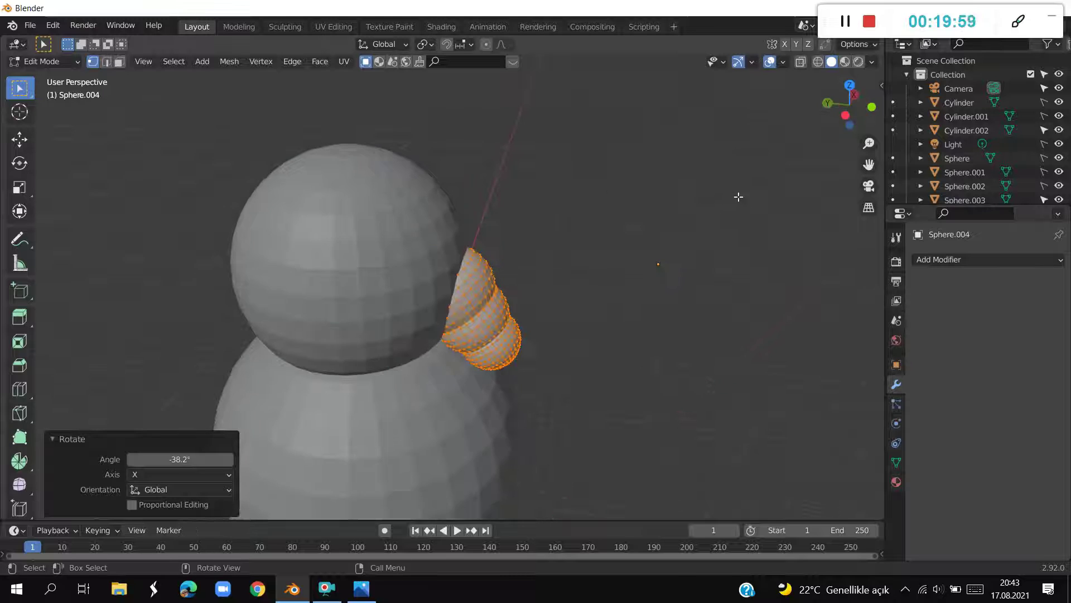
key("s")
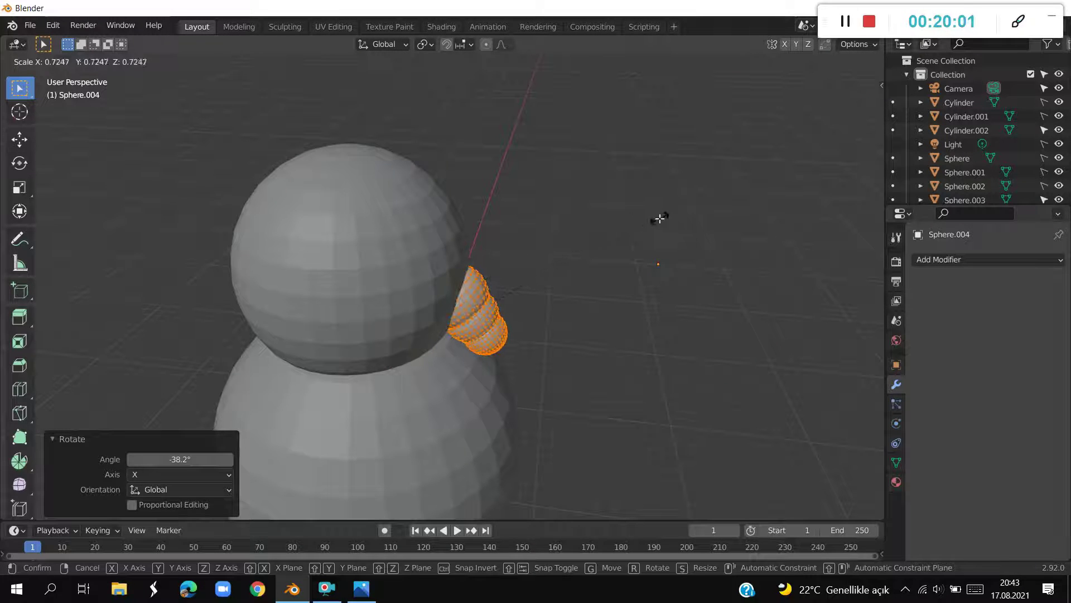
left_click(660, 220)
key("g")
key("z")
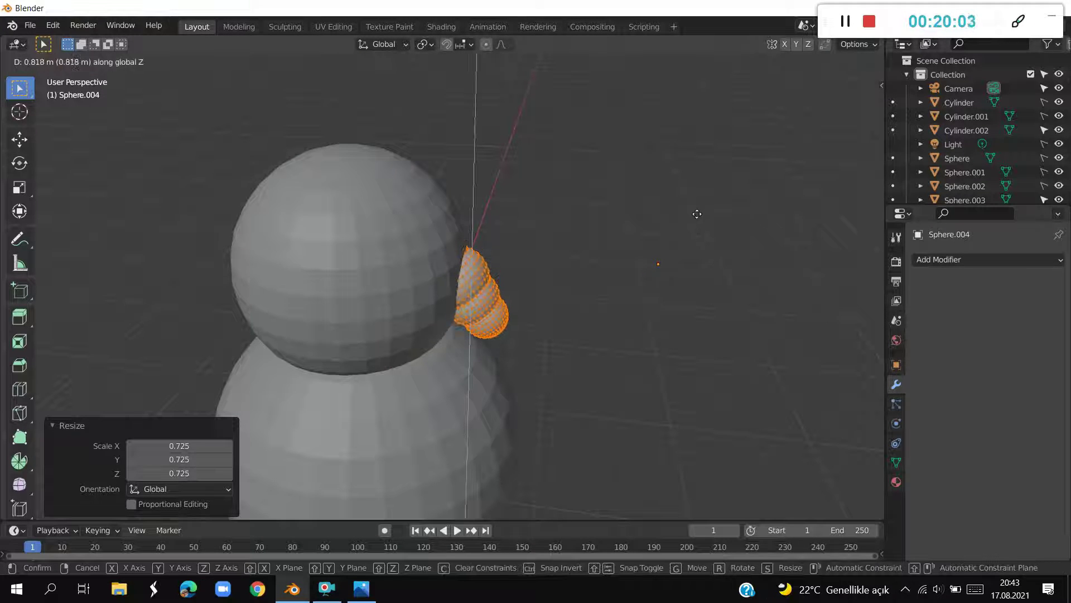
left_click(692, 210)
Enlarge the beak uniformly to 1.172 and view the snowman from the side
mouse_move(687, 211)
middle_mouse_down()
mouse_move(626, 169)
mouse_move(547, 172)
mouse_move(745, 165)
mouse_move(674, 175)
mouse_move(579, 161)
mouse_move(607, 188)
middle_mouse_up()
key("s")
left_click(642, 162)
scroll(608, 188, "down", 3)
scroll(605, 186, "down", 2)
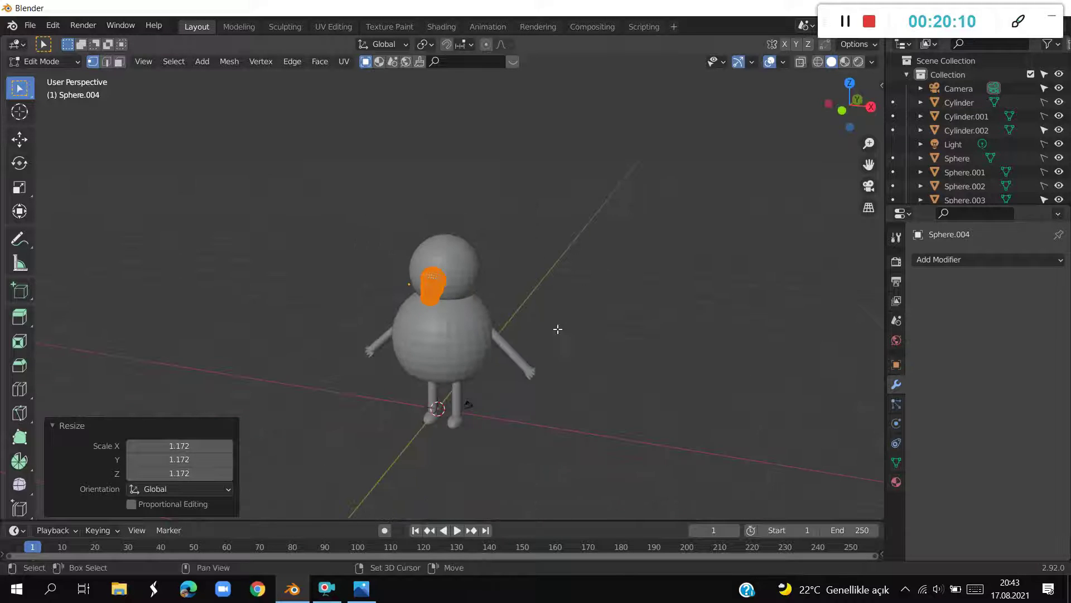
left_click(558, 329)
middle_click_drag(558, 329, 660, 329, "shift")
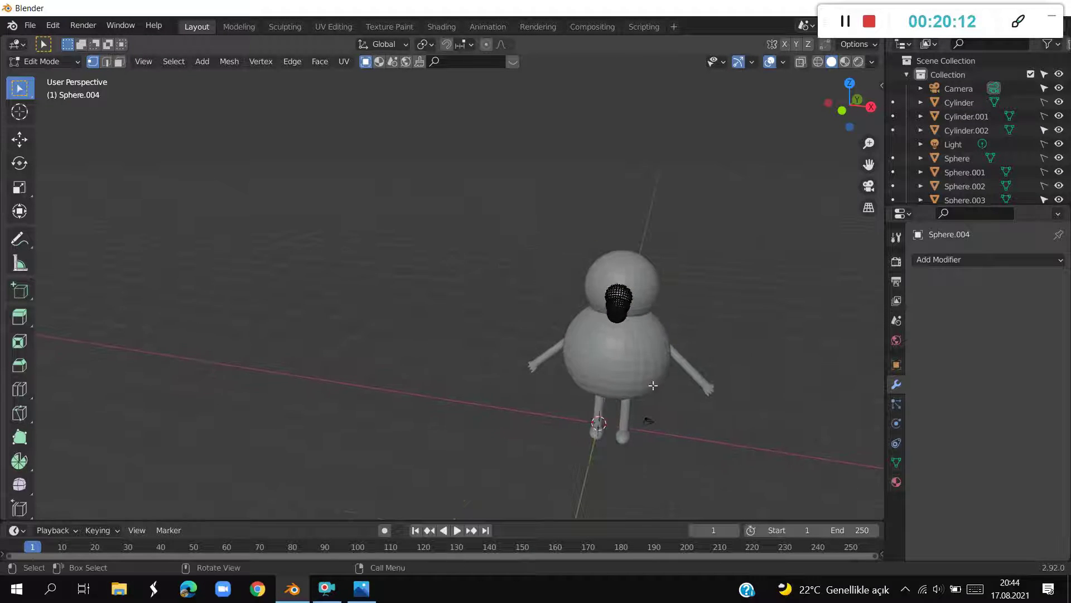
scroll(485, 404, "up", 2)
mouse_move(422, 387)
middle_mouse_down()
mouse_move(473, 387)
mouse_move(474, 367)
mouse_move(517, 323)
mouse_move(501, 309)
middle_mouse_up()
Extrude several more vertices from the outline's end to extend the zigzag to the right
scroll(469, 390, "up", 3)
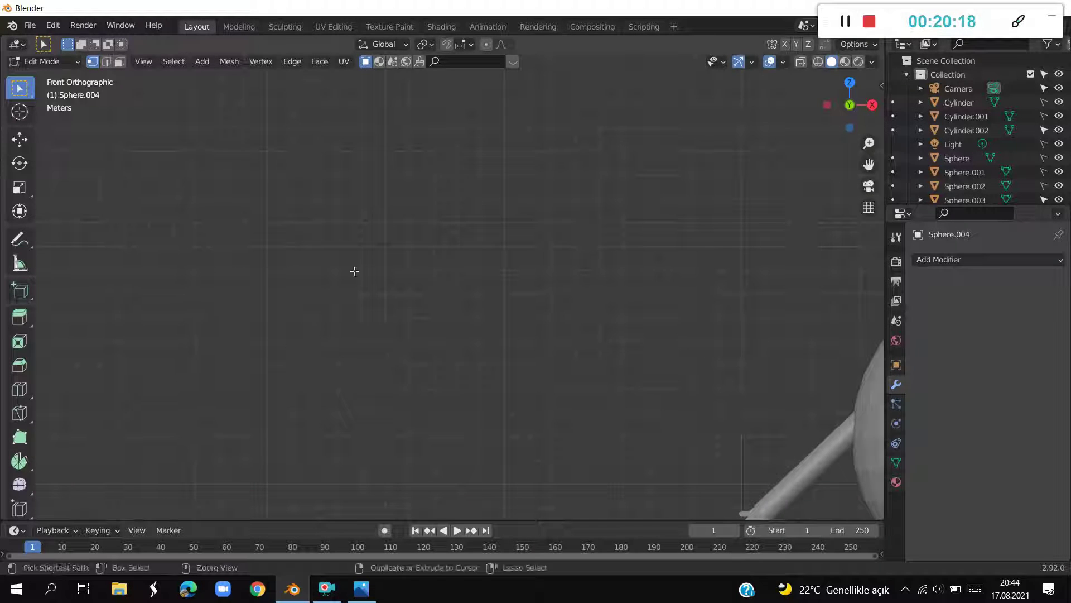
left_click(392, 308)
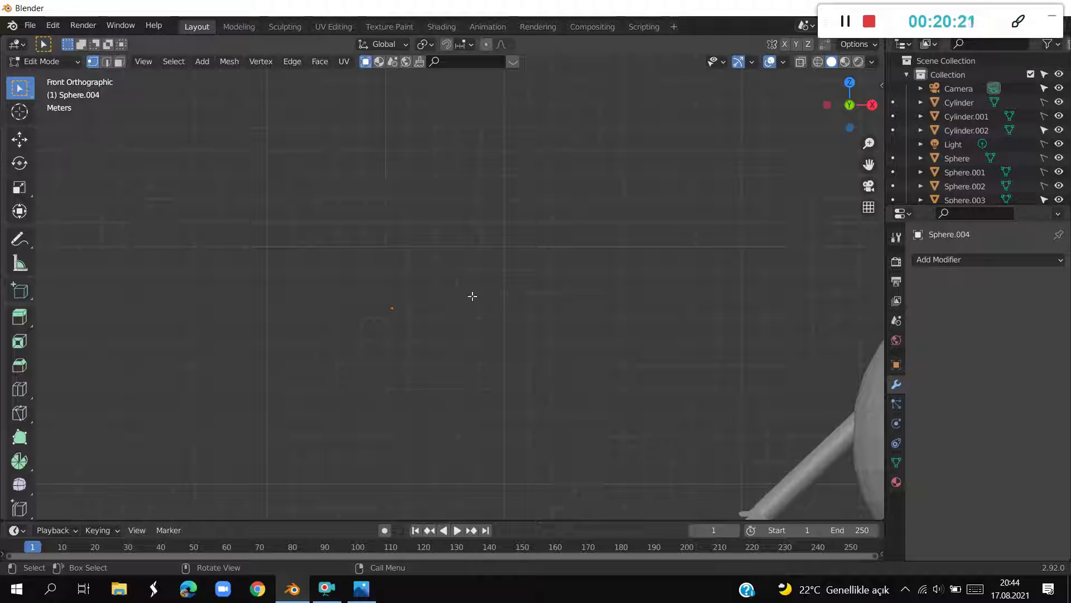
key("e")
left_click(470, 284)
key("e")
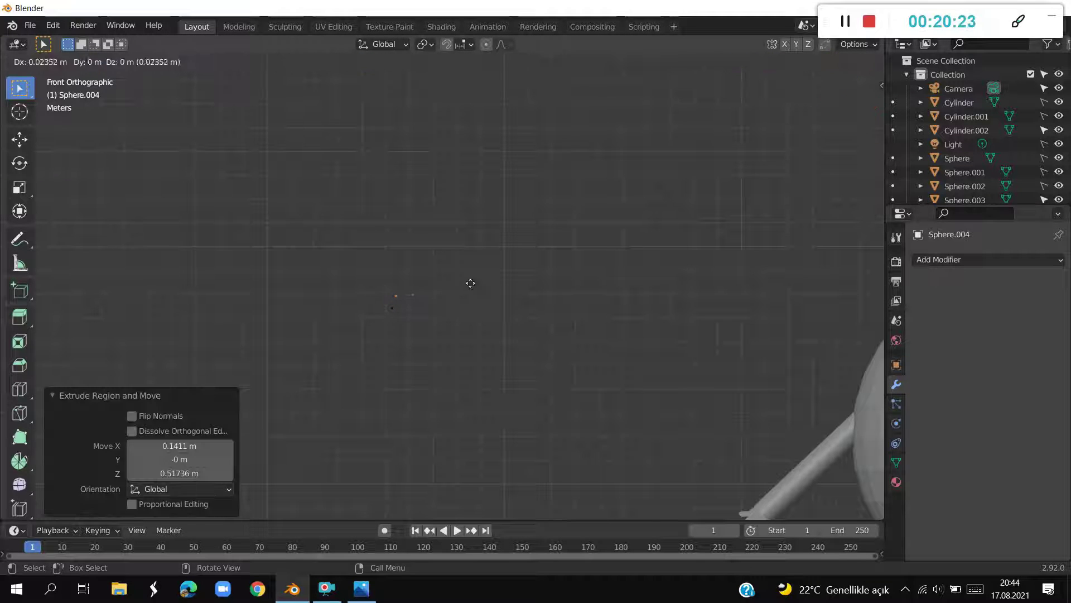
key("x")
left_click(525, 282)
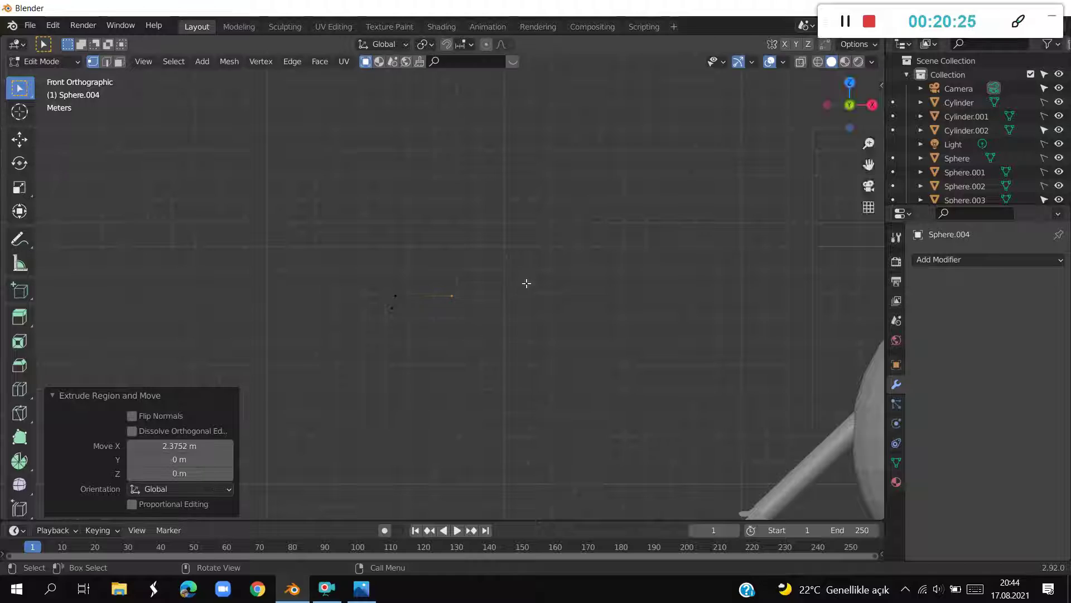
key("e")
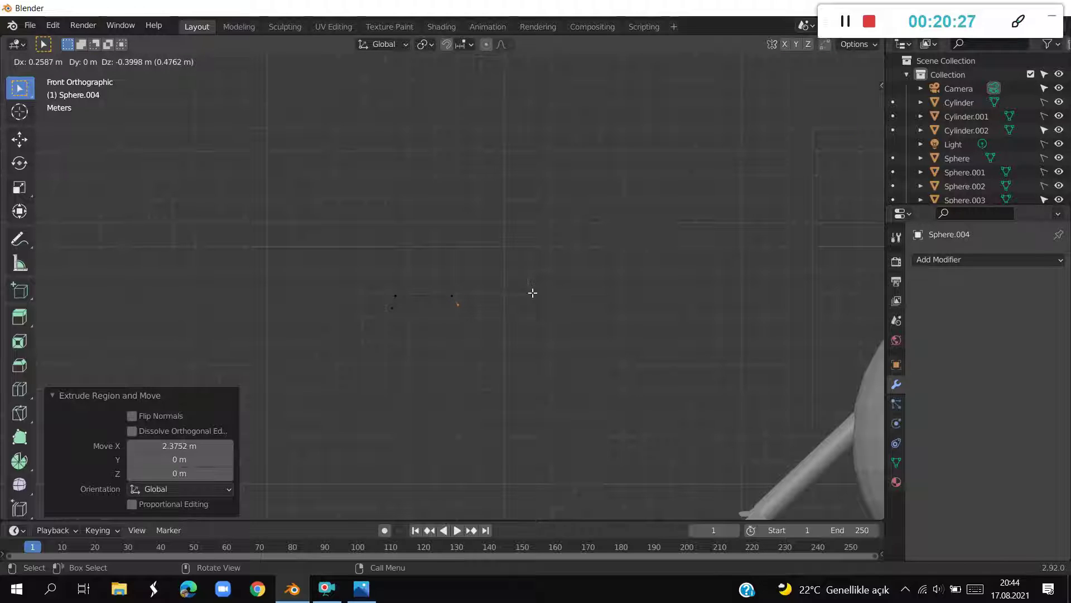
left_click(528, 303)
key("e")
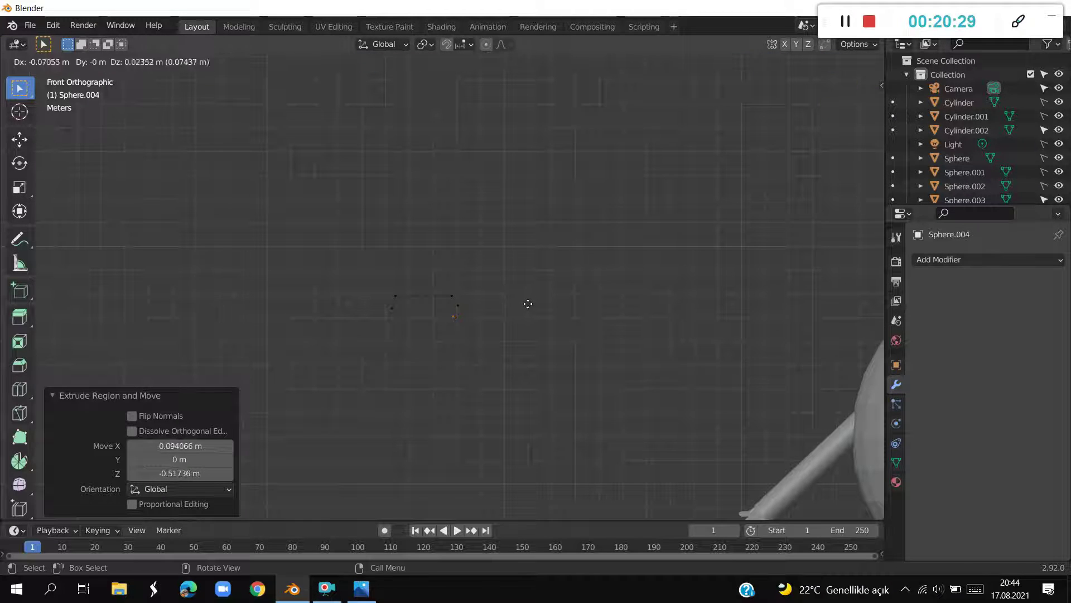
key("e")
left_click(524, 300)
key("e")
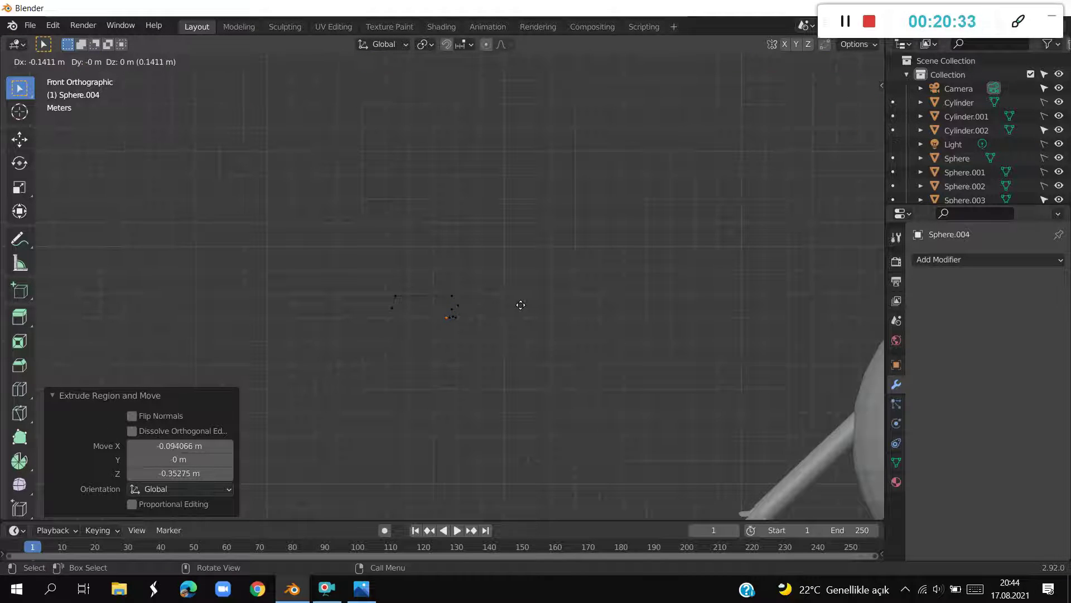
left_click(522, 301)
key("e")
left_click(520, 298)
key("e")
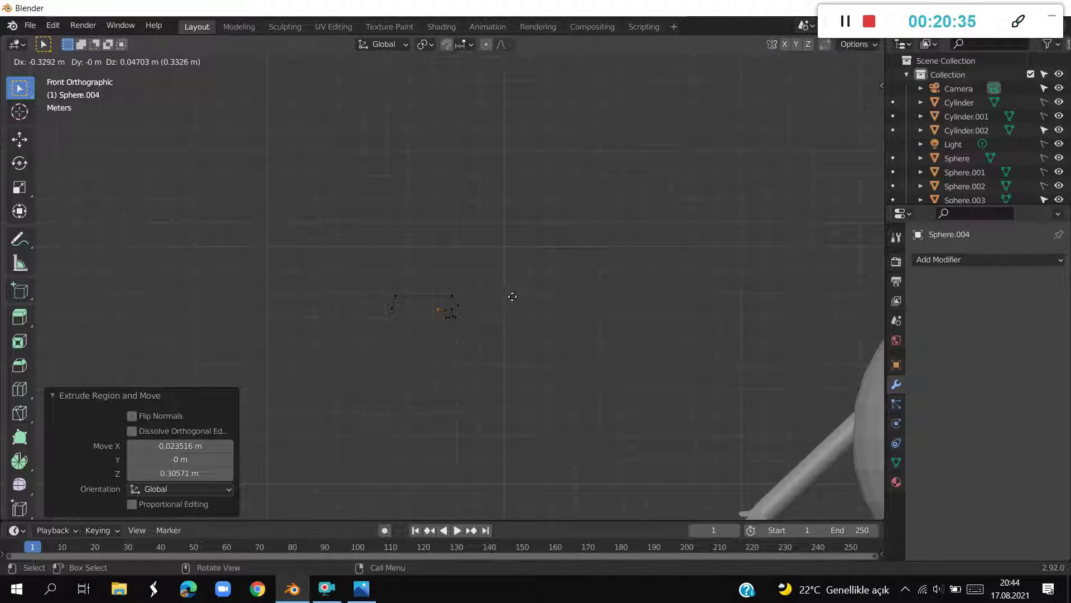
left_click(516, 300)
key("e")
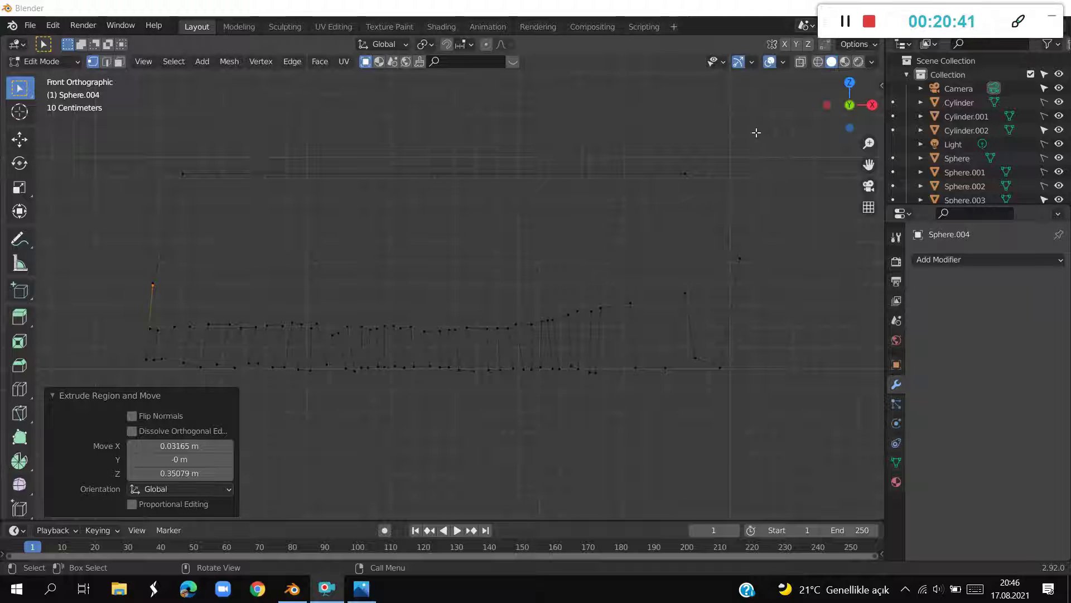
Switch the viewport to Wireframe shading and box-select the outline's vertices
scroll(705, 149, "down", 5)
middle_click_drag(558, 211, 546, 160)
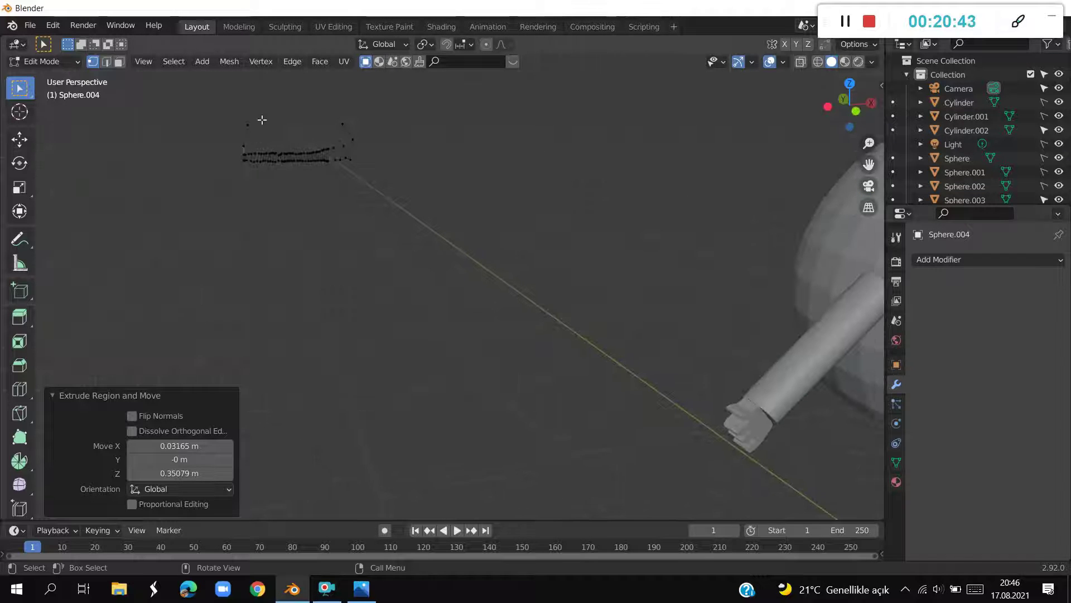
left_click_drag(231, 110, 480, 241)
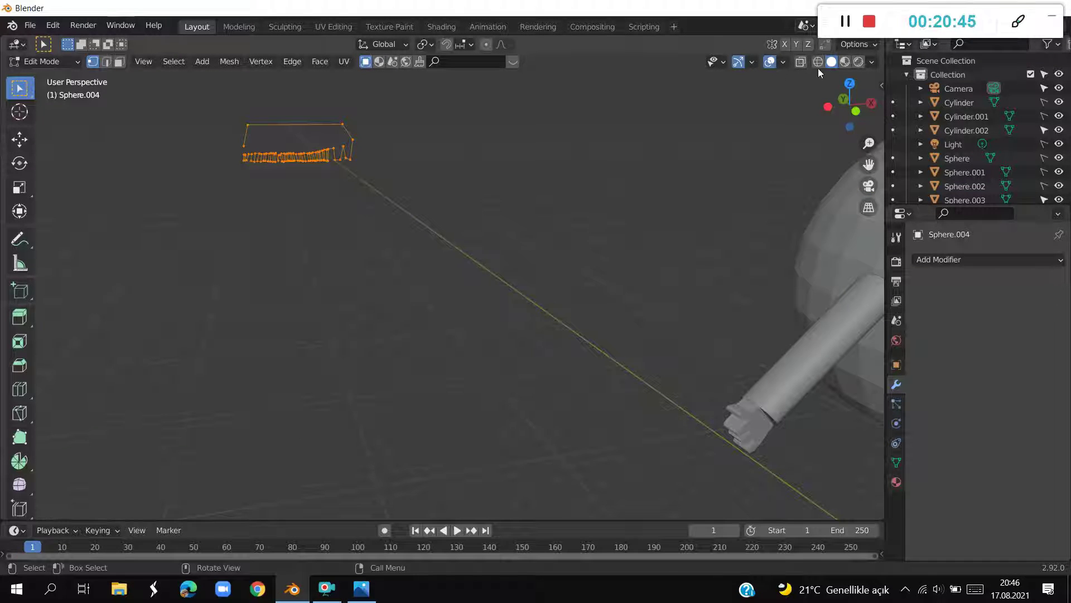
key("alt+a")
left_click(822, 62)
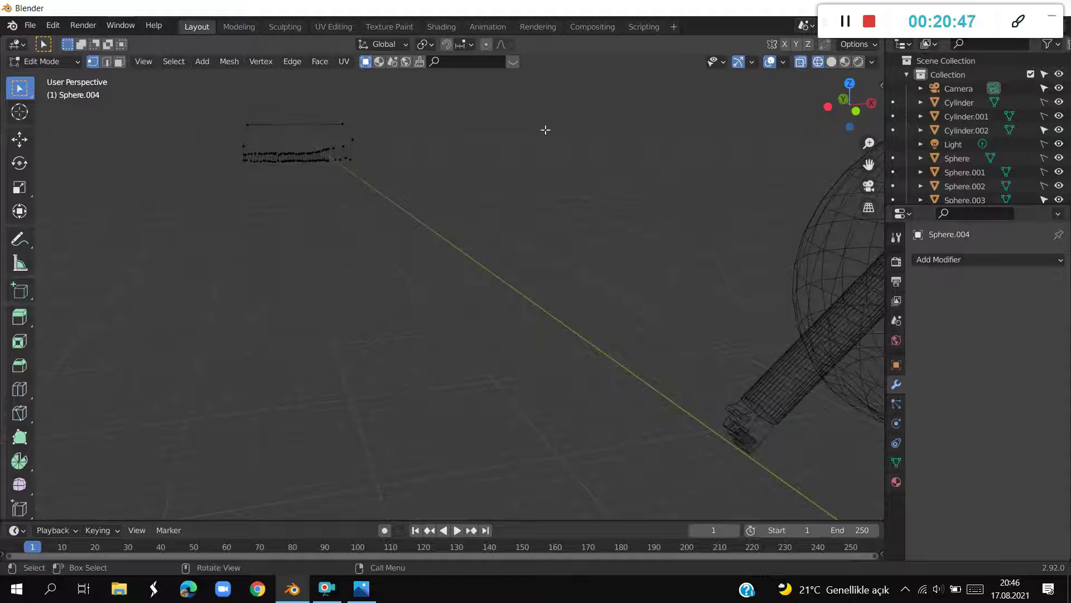
mouse_move(218, 113)
left_mouse_down()
mouse_move(359, 203)
mouse_move(408, 194)
left_mouse_up()
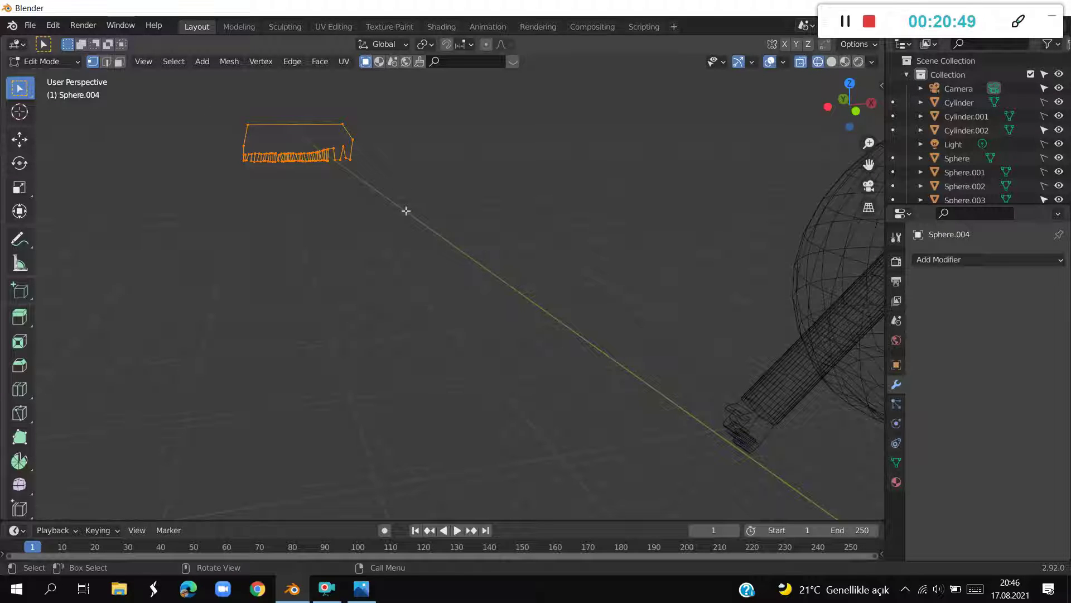
In front view, box-select the uneven teeth at the outline's right end
scroll(395, 191, "up", 2)
scroll(434, 241, "up", 2)
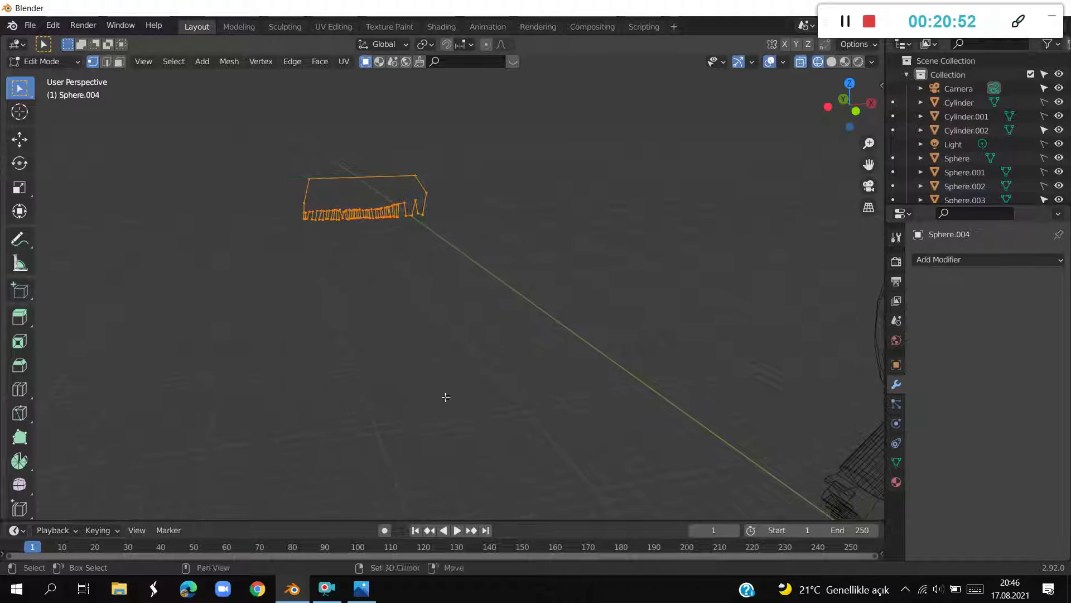
middle_click_drag(484, 304, 493, 263, "shift")
scroll(490, 181, "up", 2)
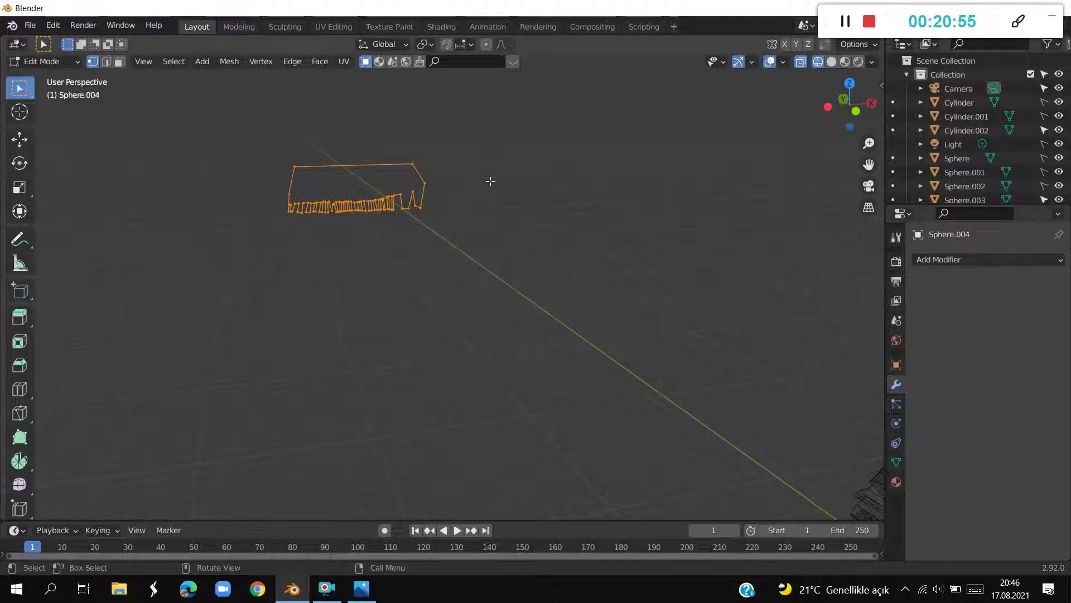
key("KP_1")
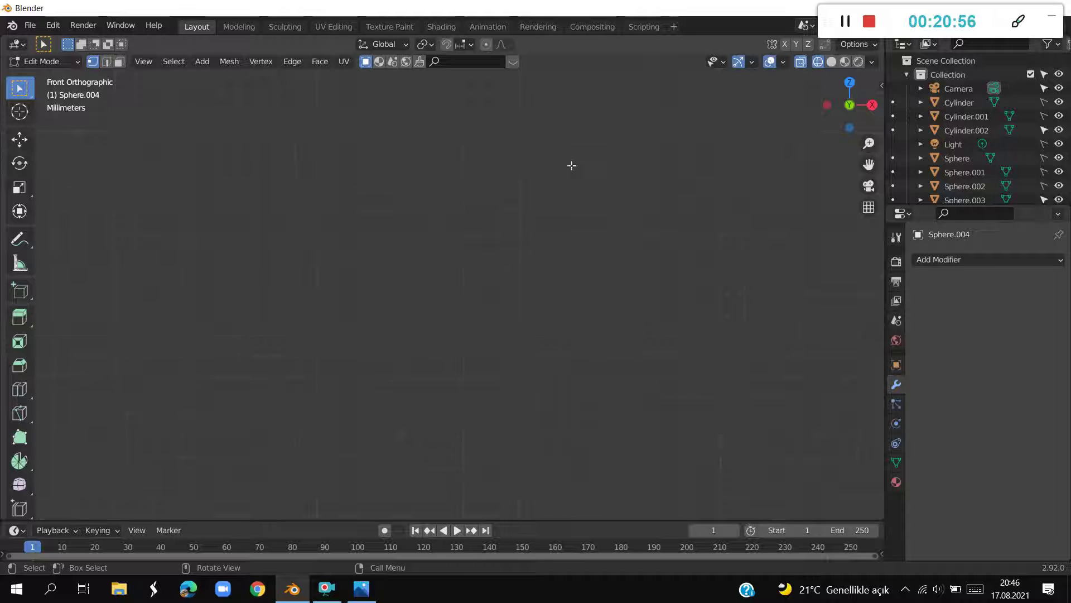
scroll(574, 175, "down", 3)
scroll(579, 180, "down", 2)
scroll(578, 180, "down", 4)
middle_click_drag(575, 220, 521, 166, "shift")
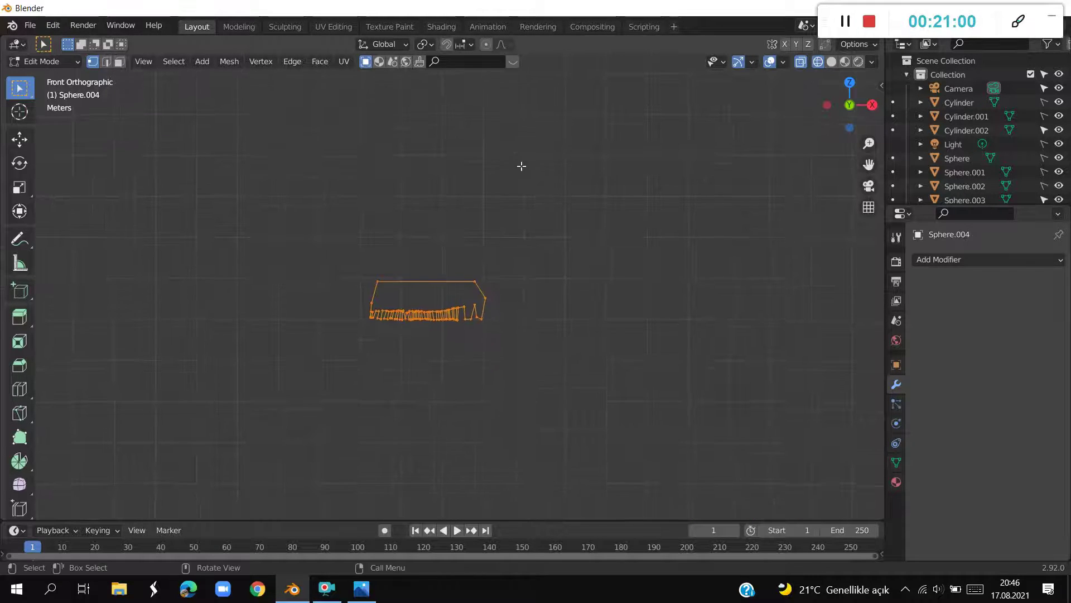
scroll(527, 169, "up", 2)
scroll(603, 212, "up", 6)
mouse_move(669, 255)
middle_mouse_down("shift")
mouse_move(648, 208)
mouse_move(605, 164)
middle_mouse_up("shift")
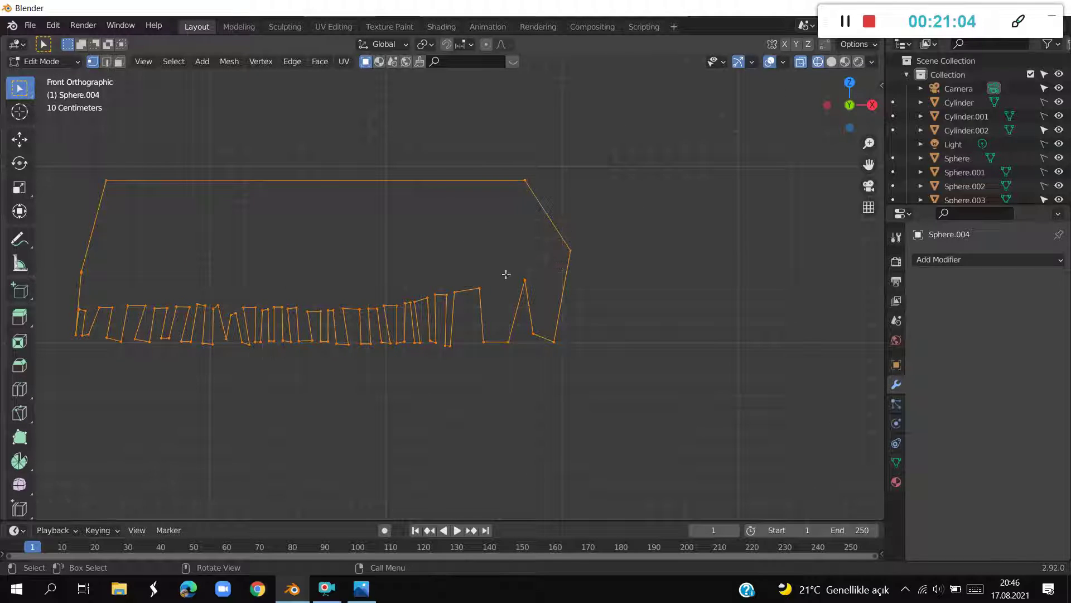
mouse_move(470, 281)
left_mouse_down()
mouse_move(557, 378)
mouse_move(540, 359)
left_mouse_up()
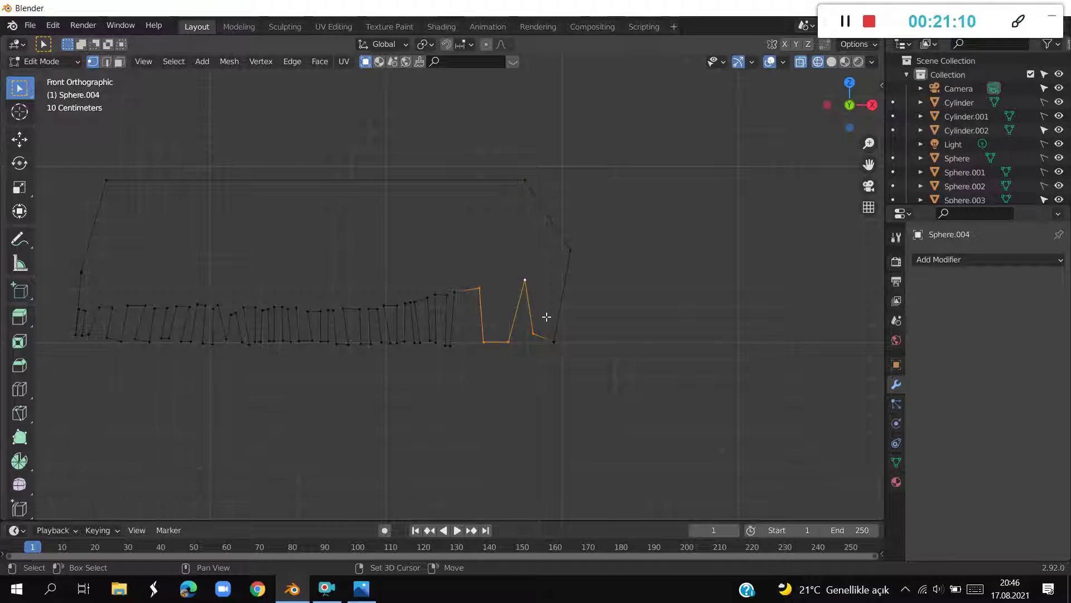
Delete the selected uneven teeth at the outline's right end
key("x")
left_click(535, 303)
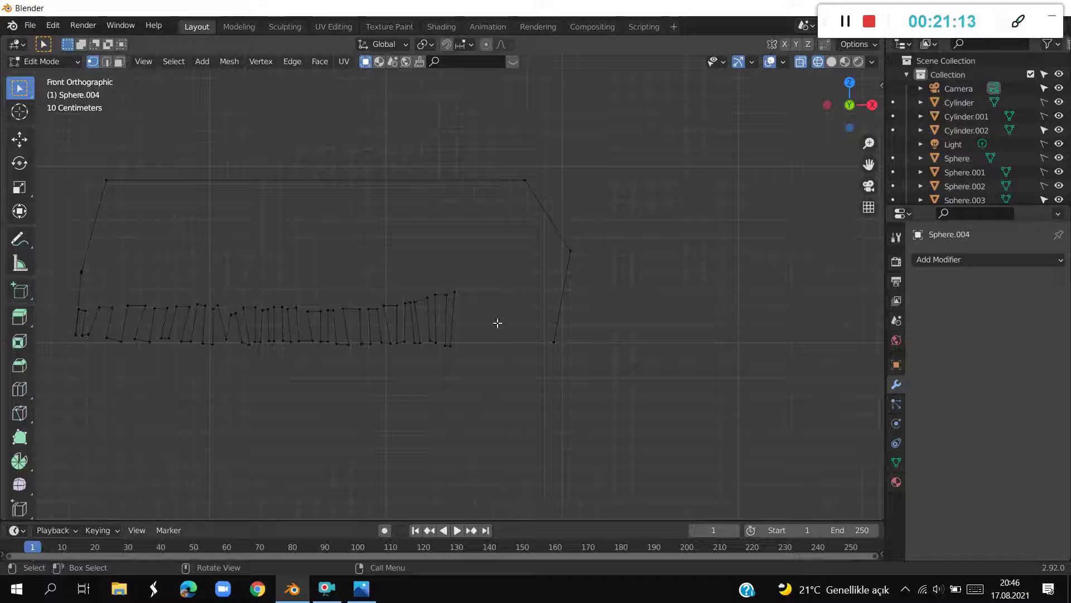
scroll(527, 318, "up", 4)
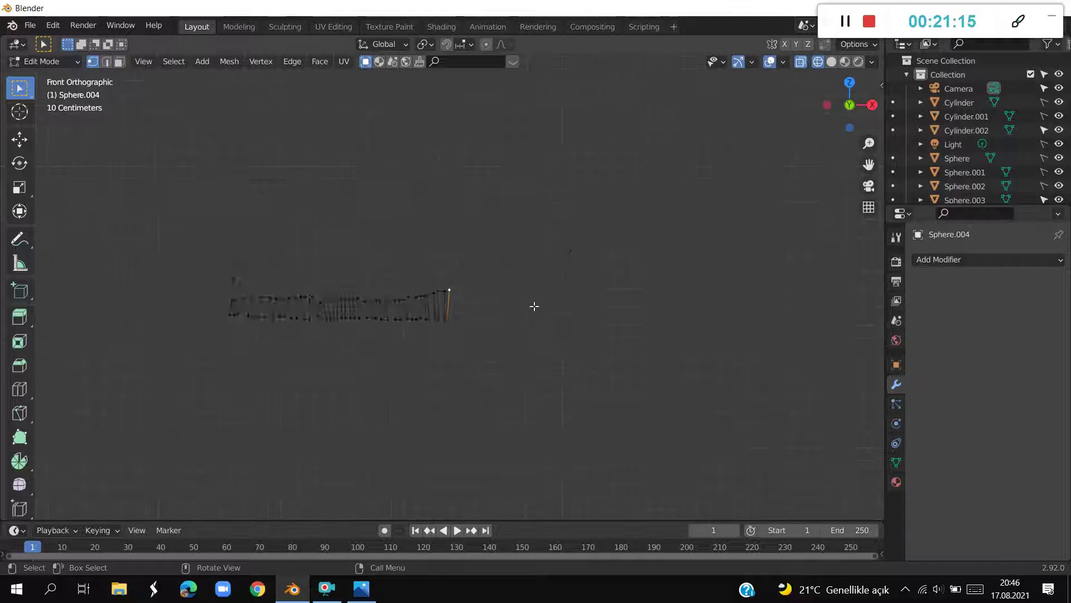
Extrude new zigzag edges from the last tooth, undoing one misplaced edge
key("e")
left_click(490, 357)
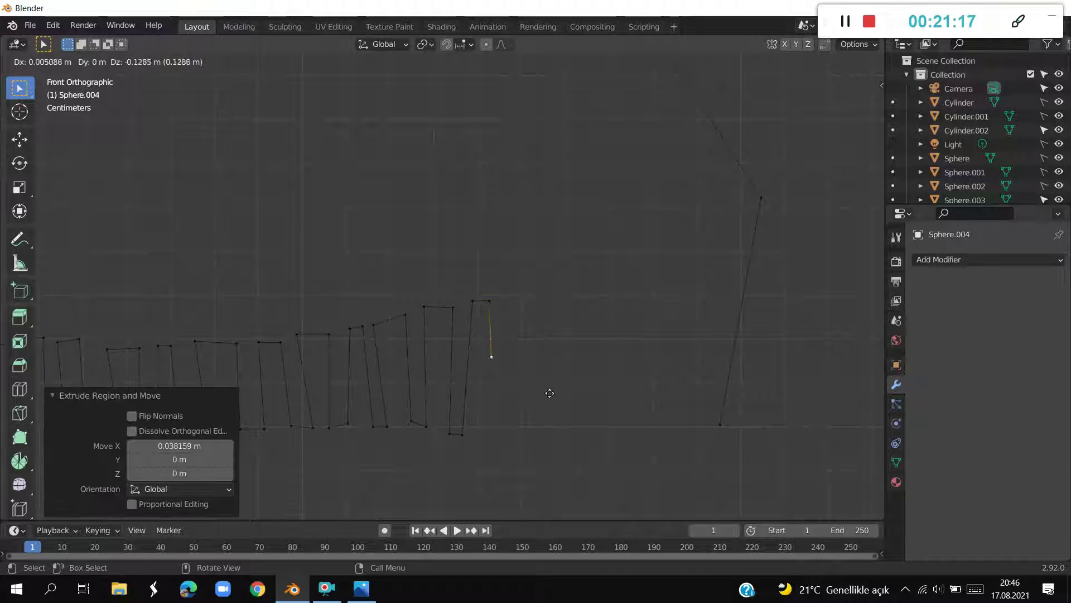
key("e")
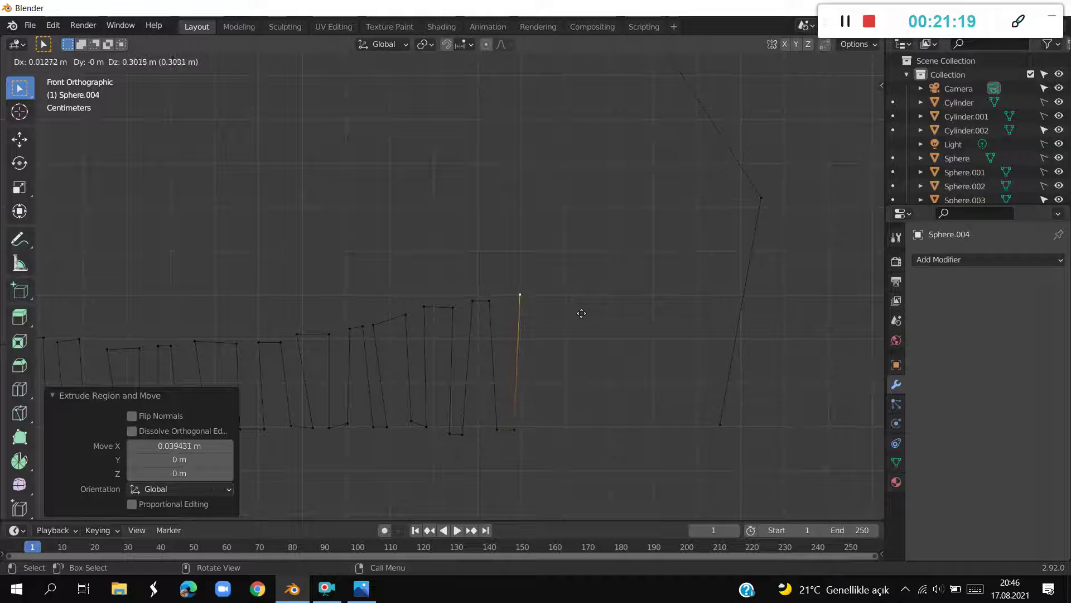
left_click(584, 322)
key("e")
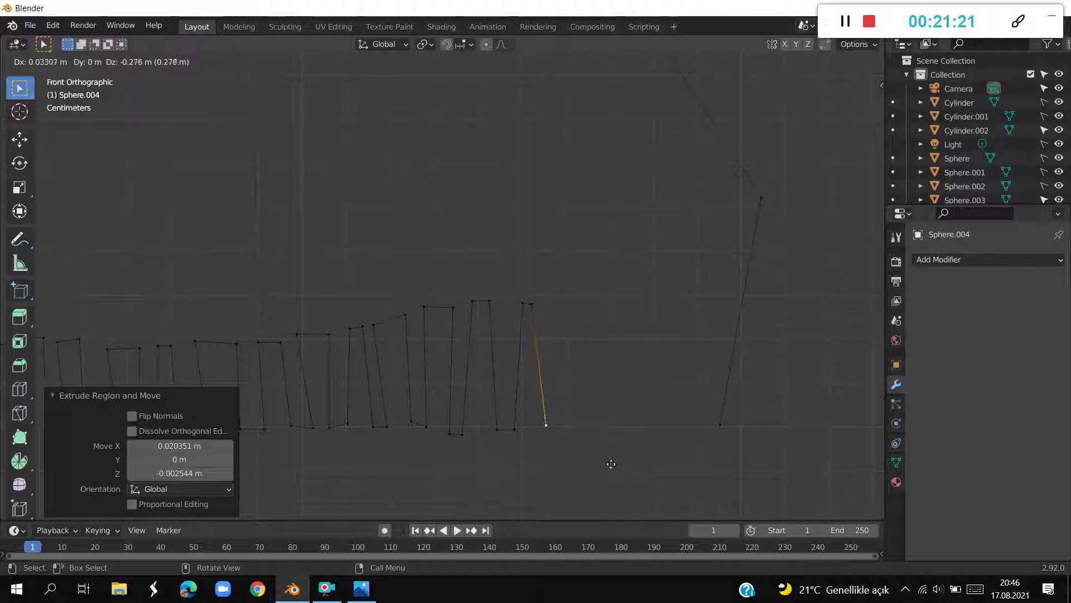
left_click(614, 446)
key("e")
left_click(628, 422)
key("ctrl+z")
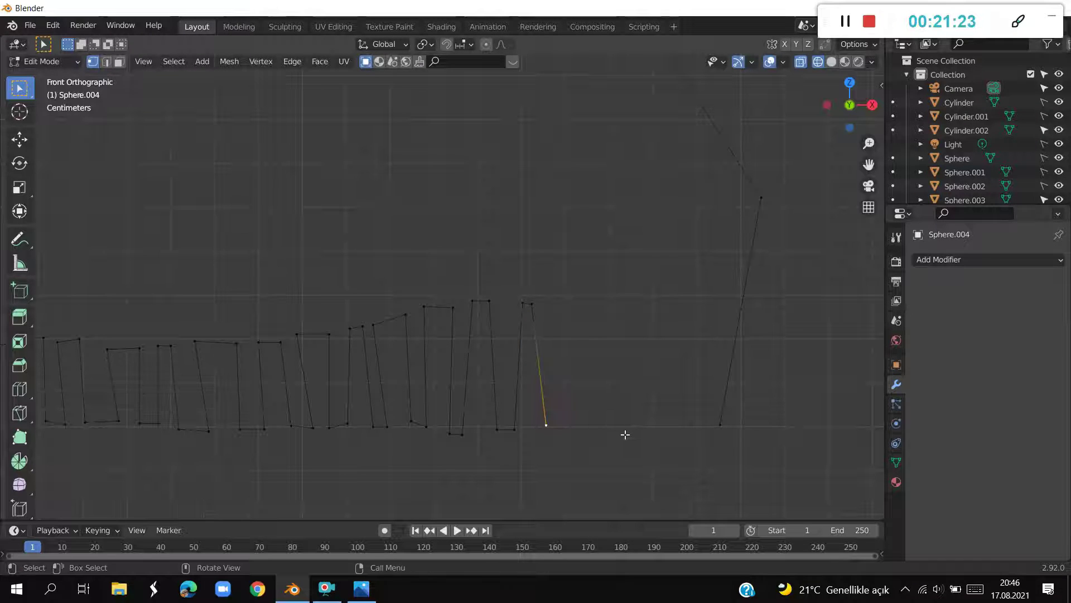
key("e")
left_click(617, 433)
Extrude two more rectangular teeth with short steps along the bottom line
key("e")
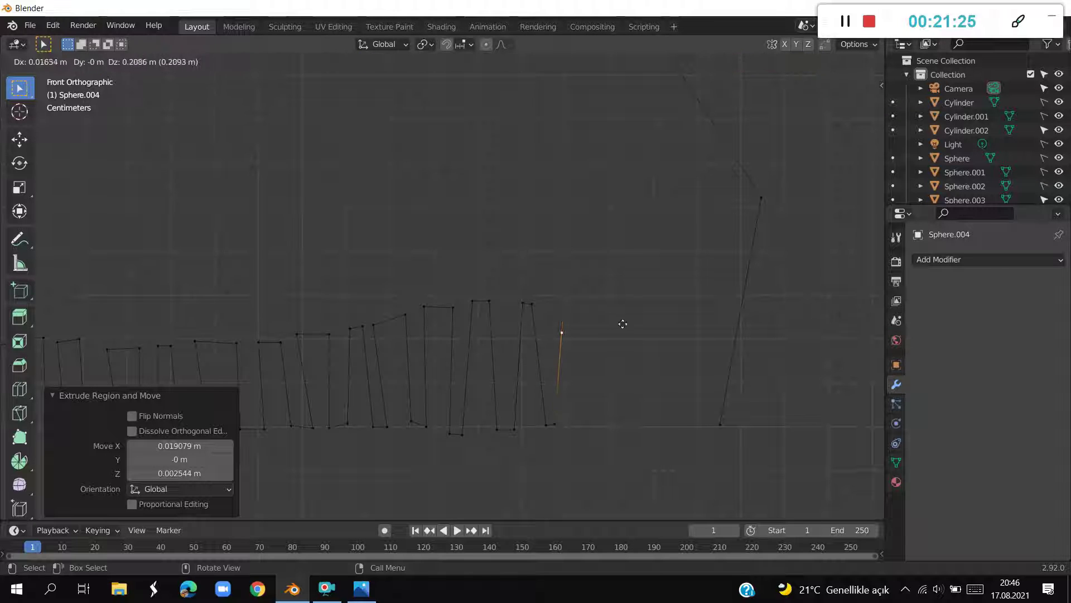
left_click(627, 306)
key("e")
left_click(642, 314)
key("e")
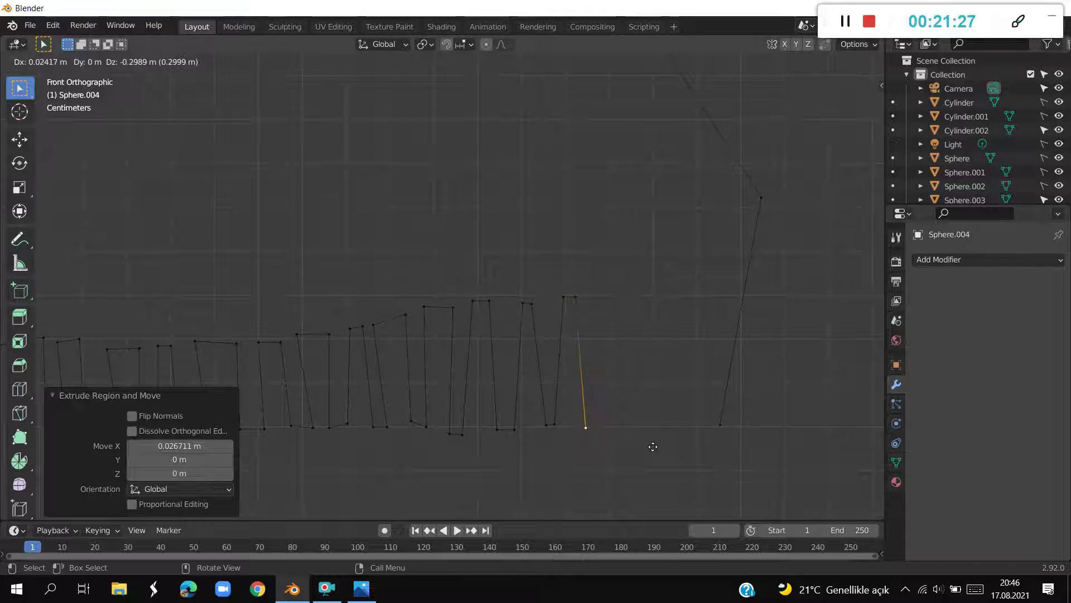
left_click(652, 443)
key("e")
left_click(668, 442)
key("e")
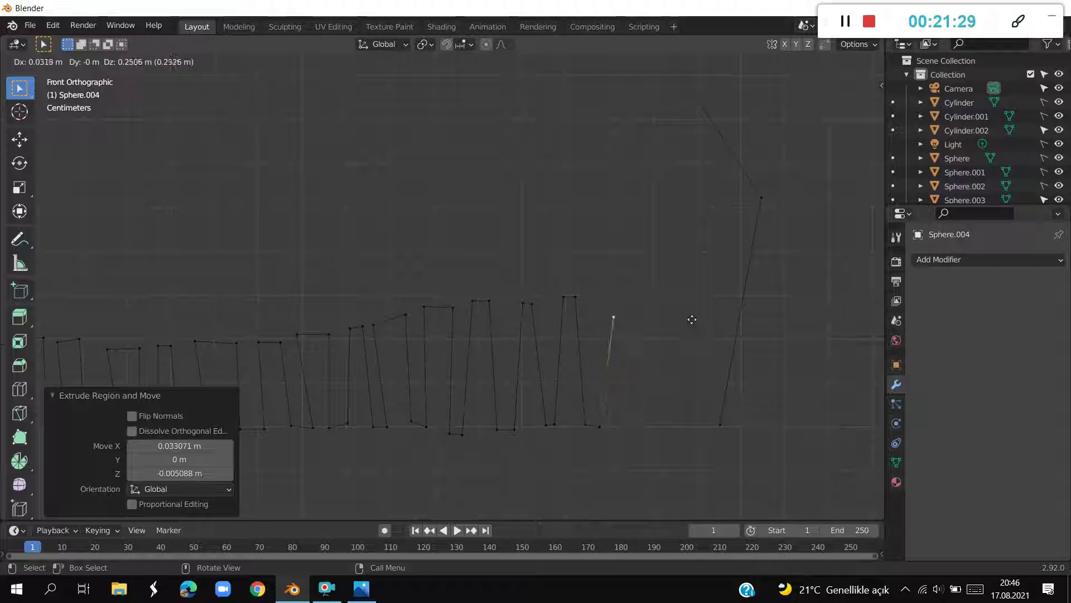
left_click(673, 313)
key("e")
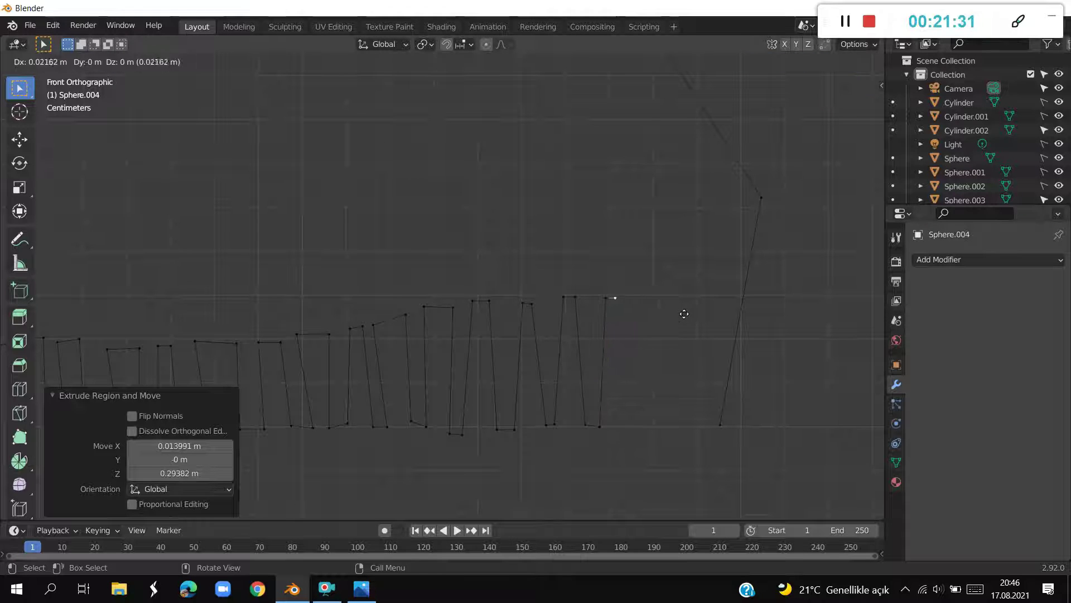
left_click(684, 313)
key("e")
left_click(704, 439)
key("e")
Extrude the final zigzag teeth so the edge meets the slanted right side
key("e")
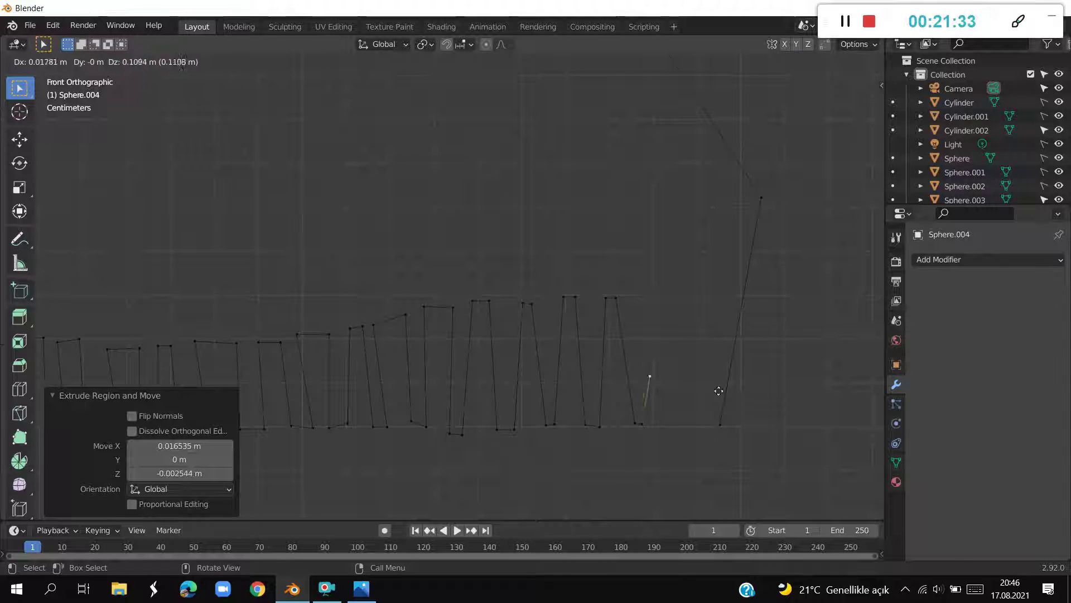
right_click(721, 318)
key("e")
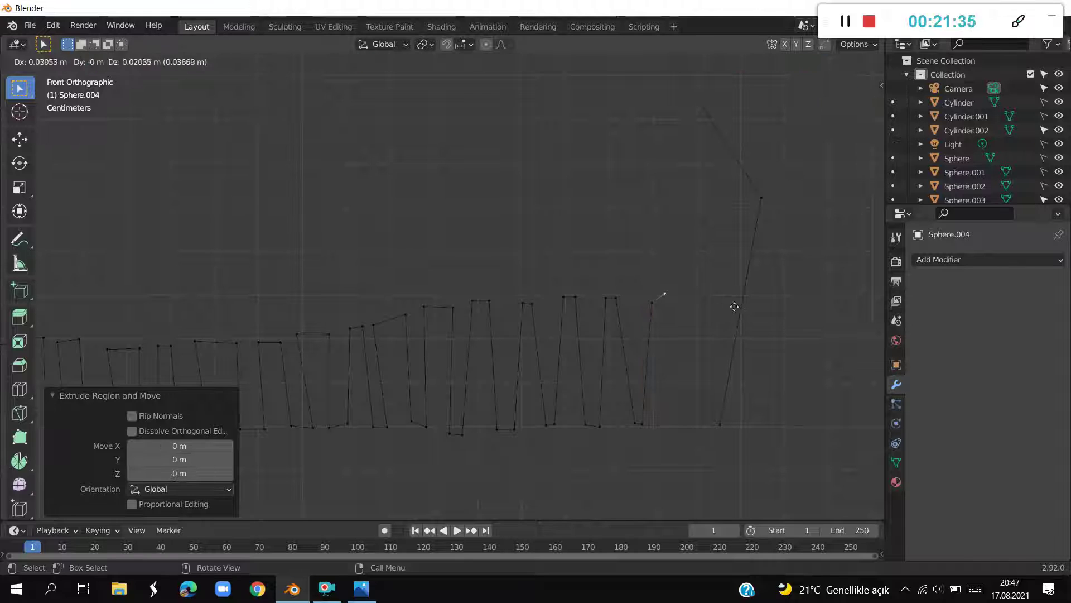
left_click(732, 310)
key("e")
left_click(737, 430)
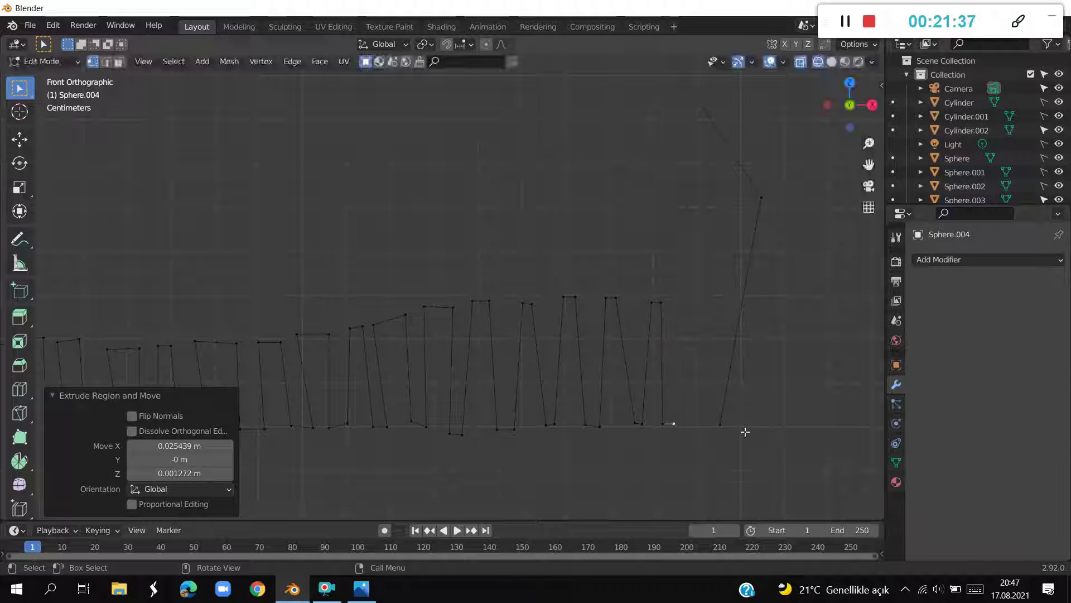
key("e")
left_click(759, 315)
key("e")
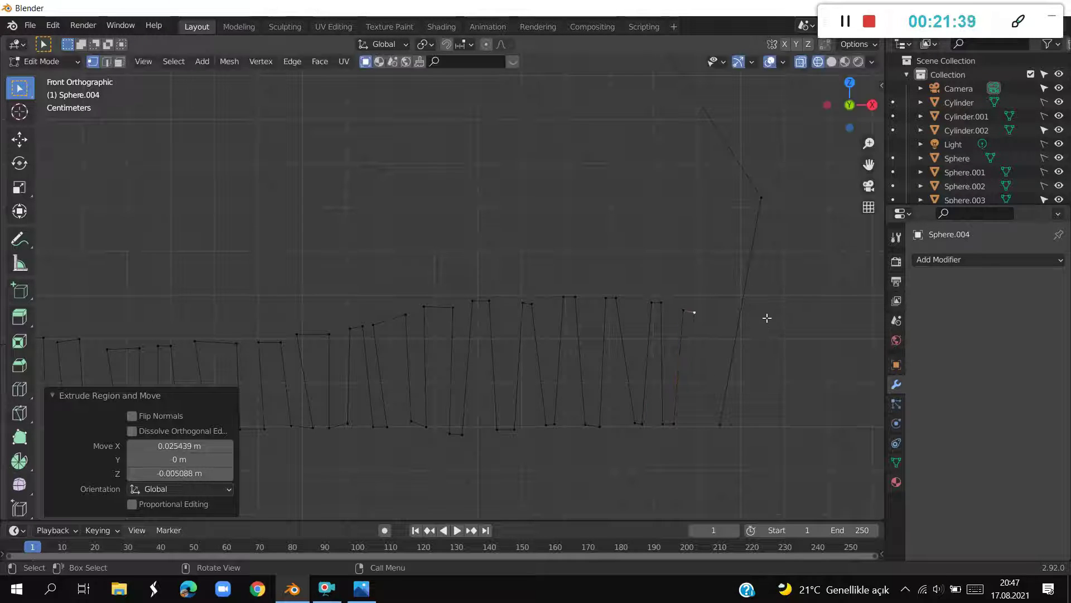
left_click(769, 430)
key("e")
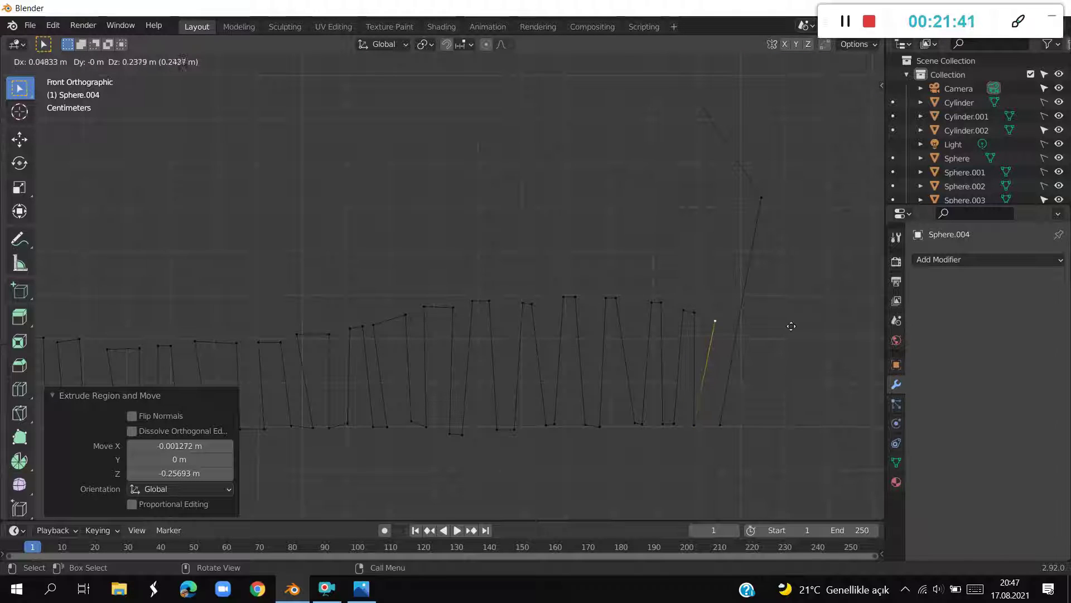
left_click(778, 428)
key("e")
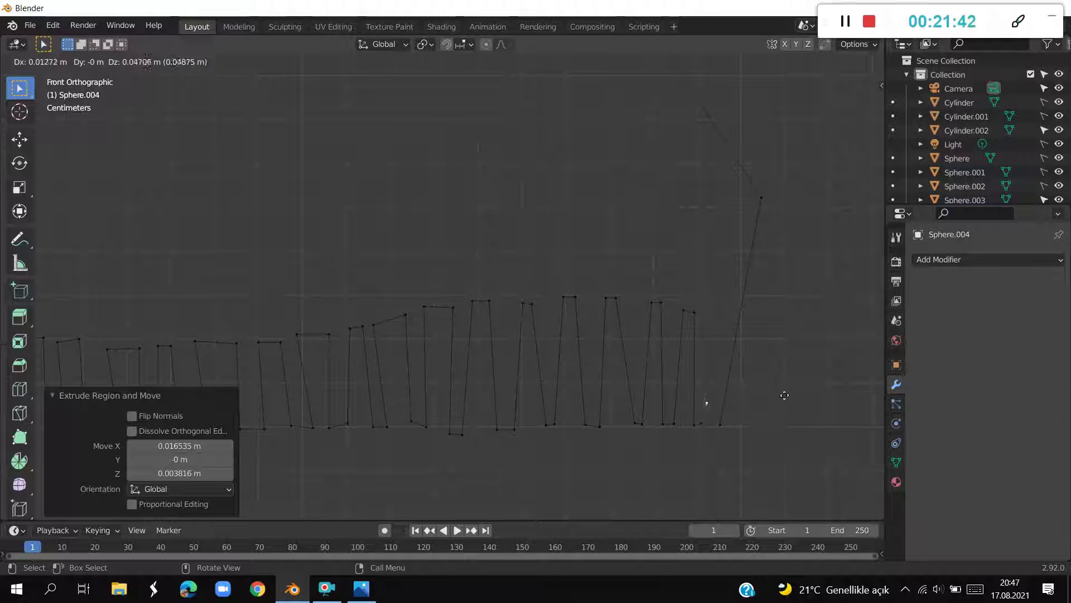
left_click(798, 319)
key("e")
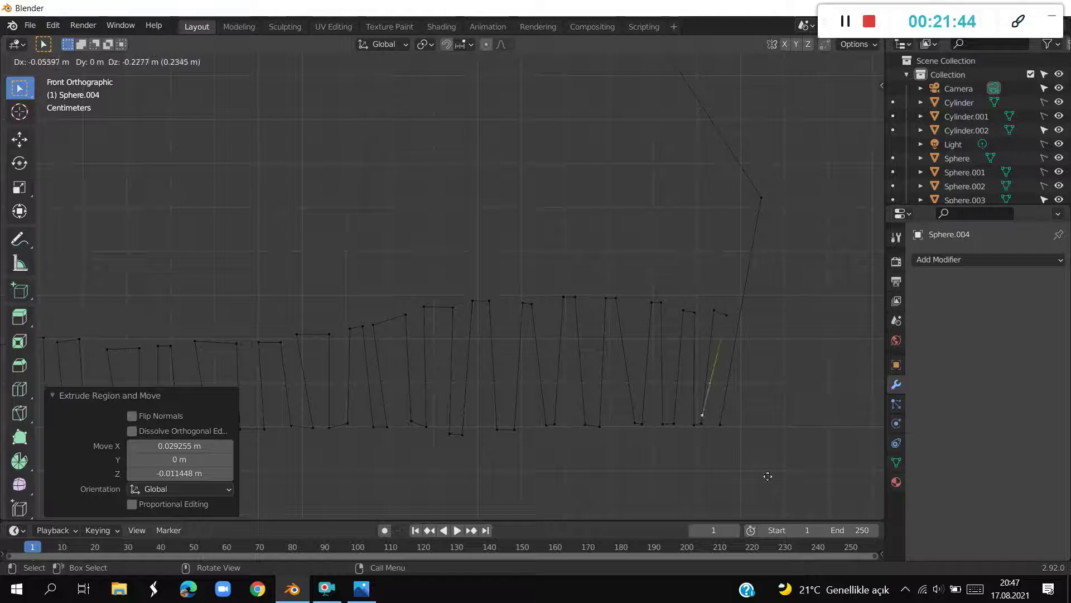
left_click(773, 474)
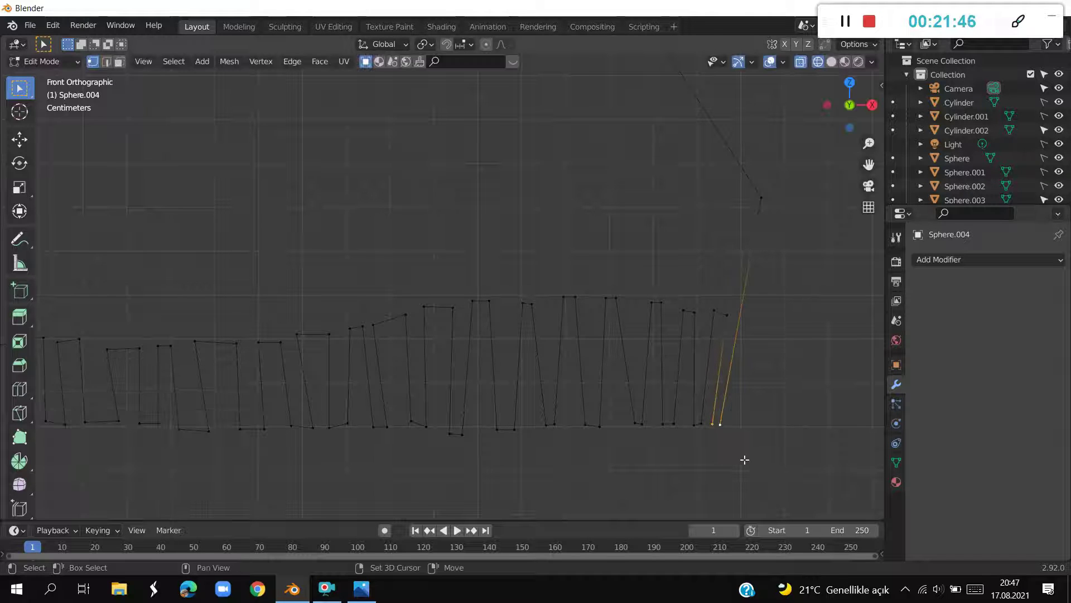
scroll(719, 402, "down", 4)
From top view, Shift+D the whole outline along Y, placing the copy 0.25517 m behind
scroll(670, 369, "down", 5)
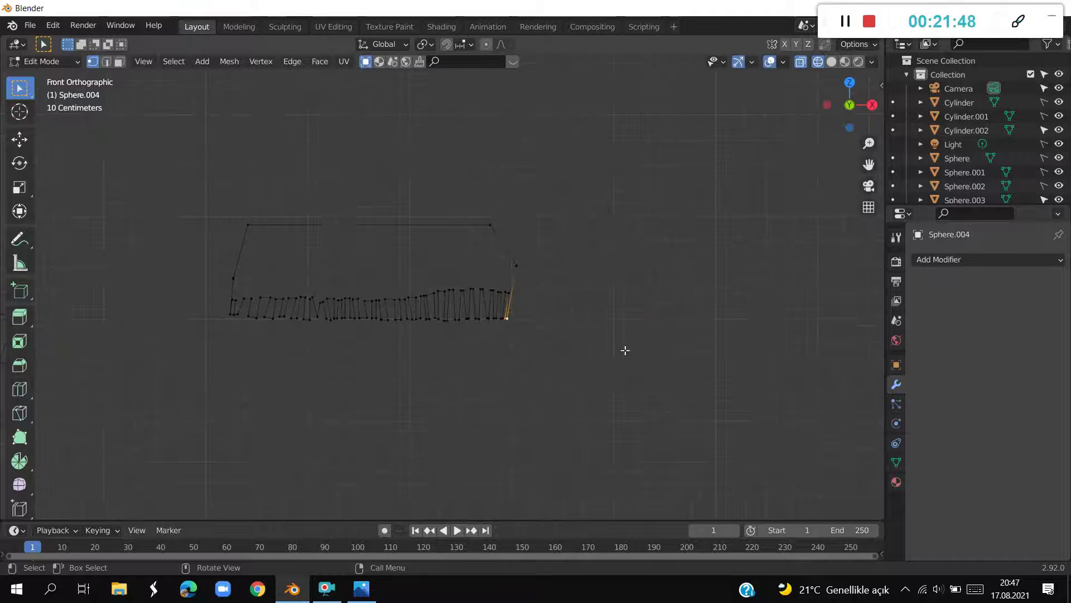
left_click_drag(185, 180, 554, 477)
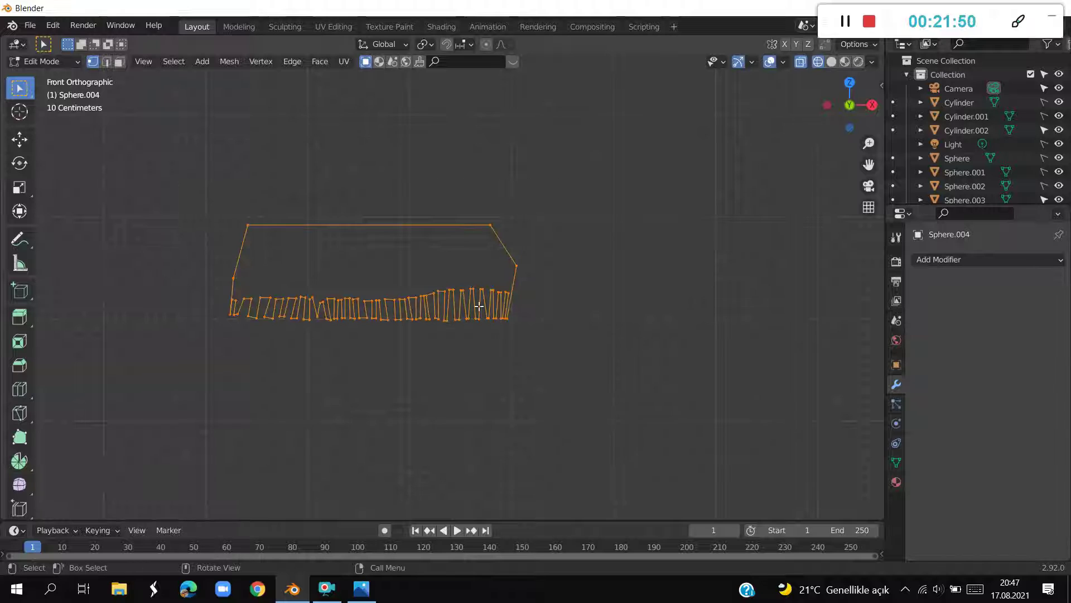
key("KP_7")
scroll(334, 296, "down", 2)
scroll(212, 293, "down", 3)
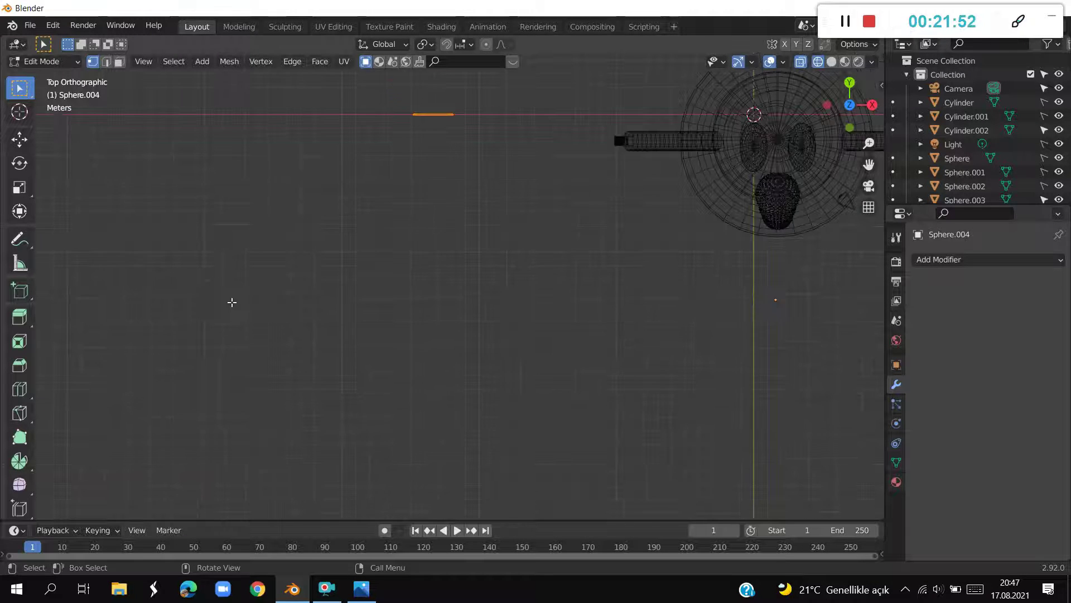
scroll(268, 279, "down", 2)
scroll(309, 365, "up", 2)
scroll(350, 359, "up", 5)
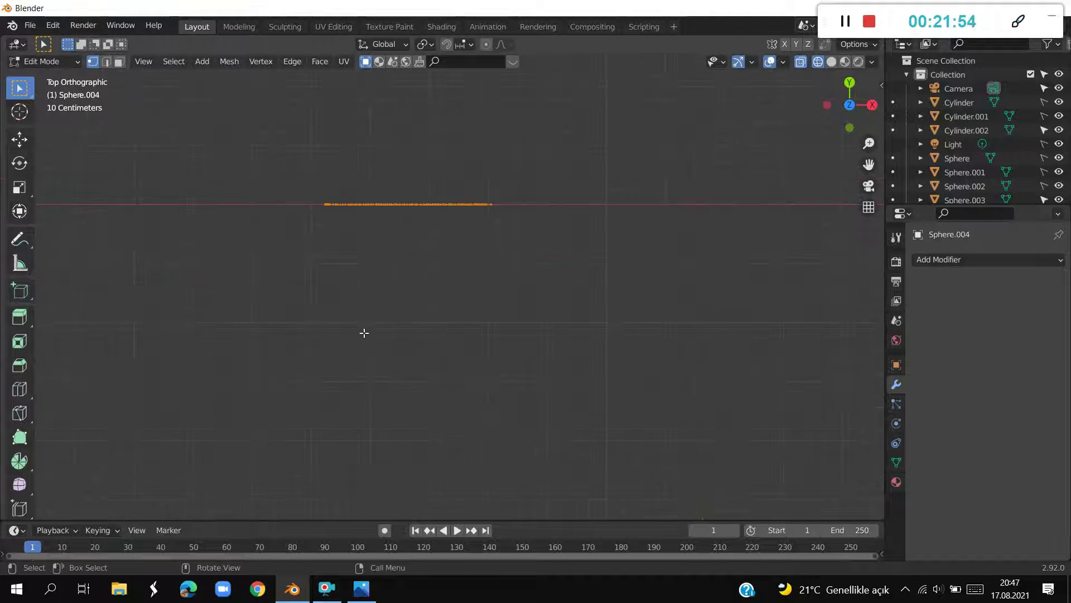
key("shift+d")
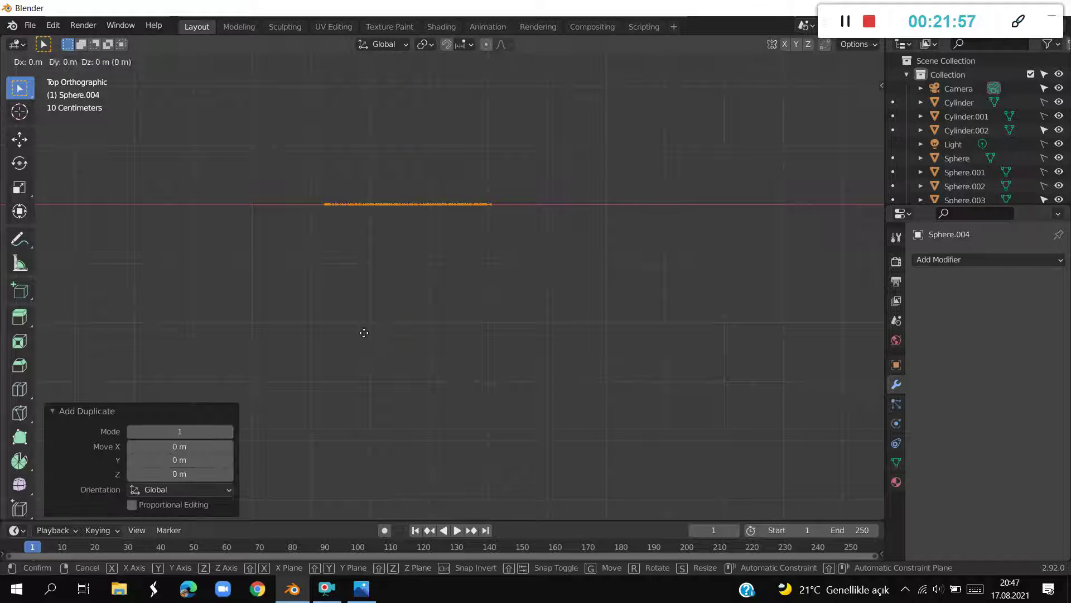
key("y")
left_click(357, 347)
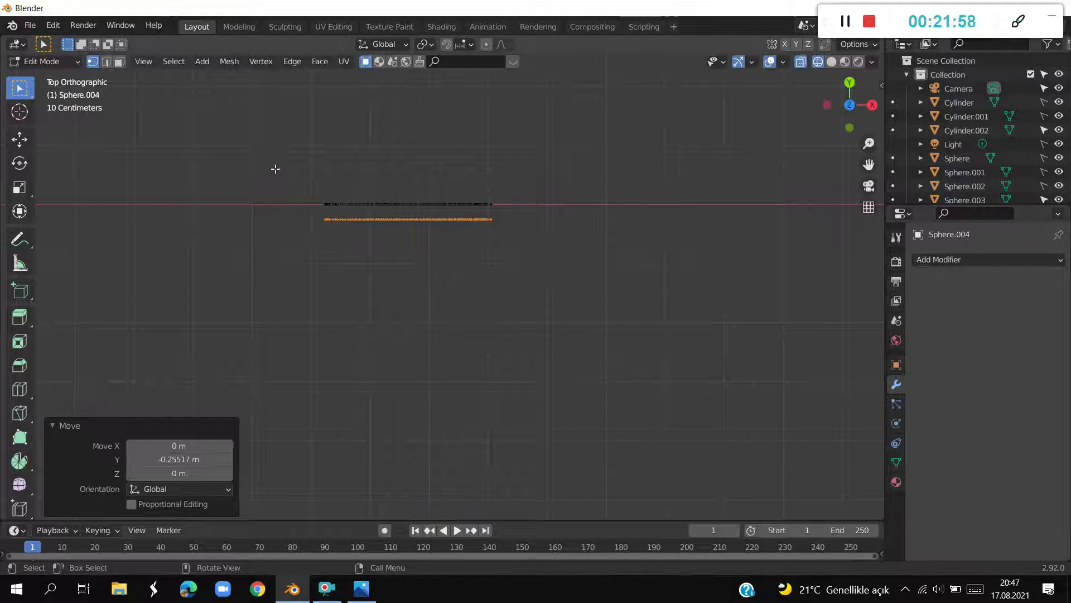
left_click_drag(275, 162, 522, 305)
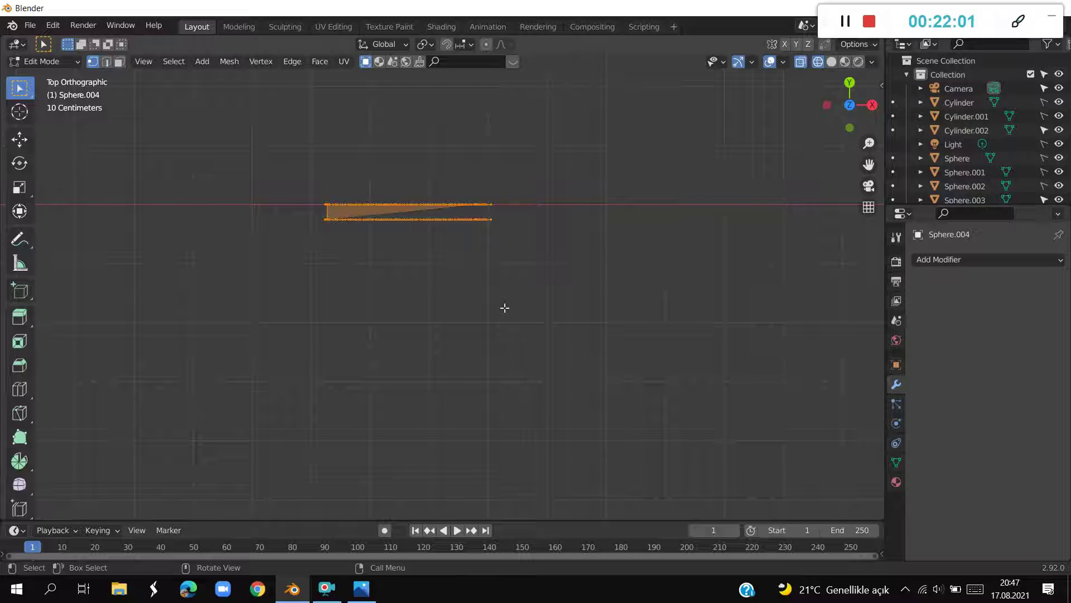
middle_click_drag(504, 307, 836, 55)
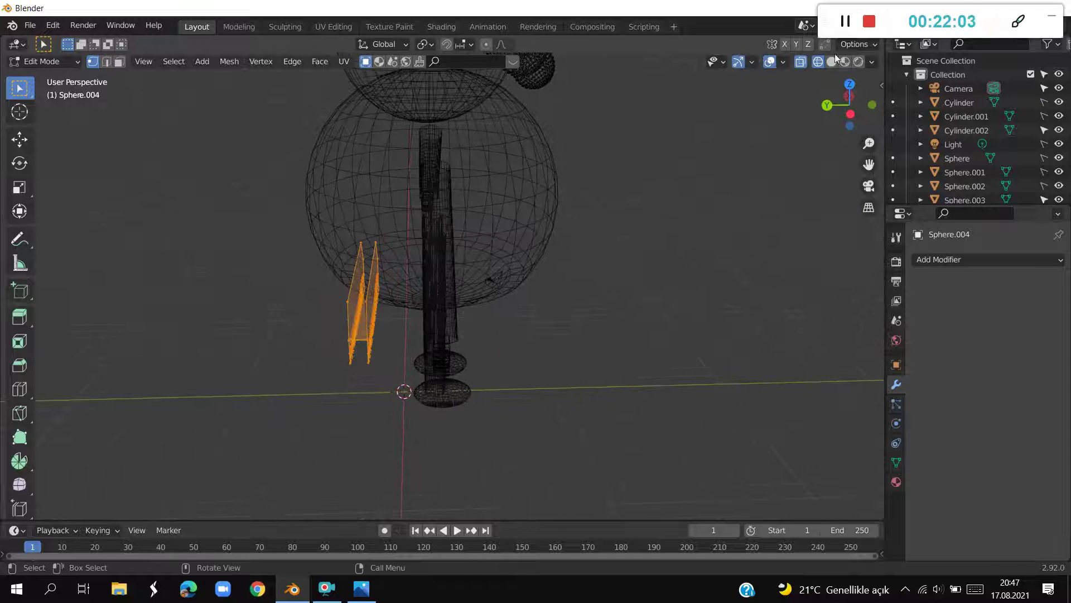
Check the two-layer slab in solid shading, then return to wireframe
left_click(831, 62)
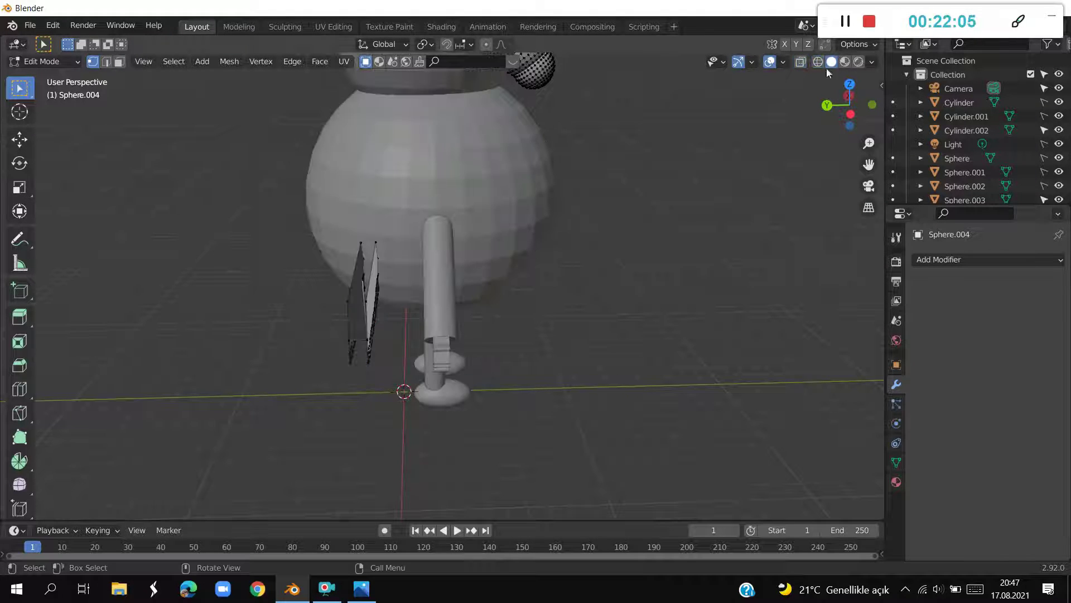
mouse_move(694, 175)
middle_mouse_down()
mouse_move(652, 256)
mouse_move(551, 224)
mouse_move(591, 244)
middle_mouse_up()
key("a")
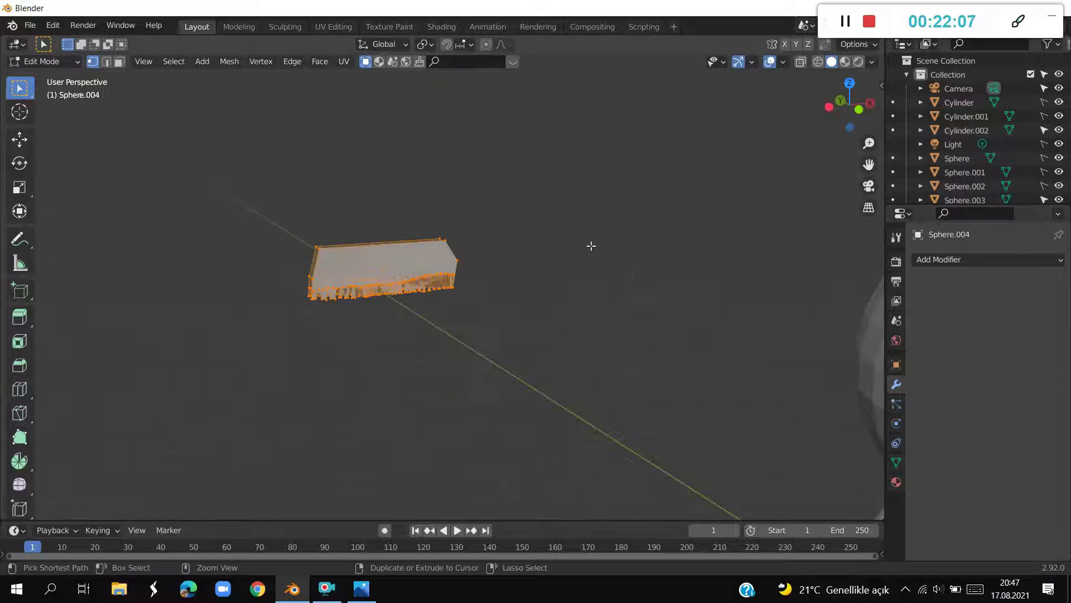
key("shift+z")
middle_click_drag(555, 318, 486, 305)
In front view, box-select only the lower zigzag vertices on both outline copies
key("alt+a")
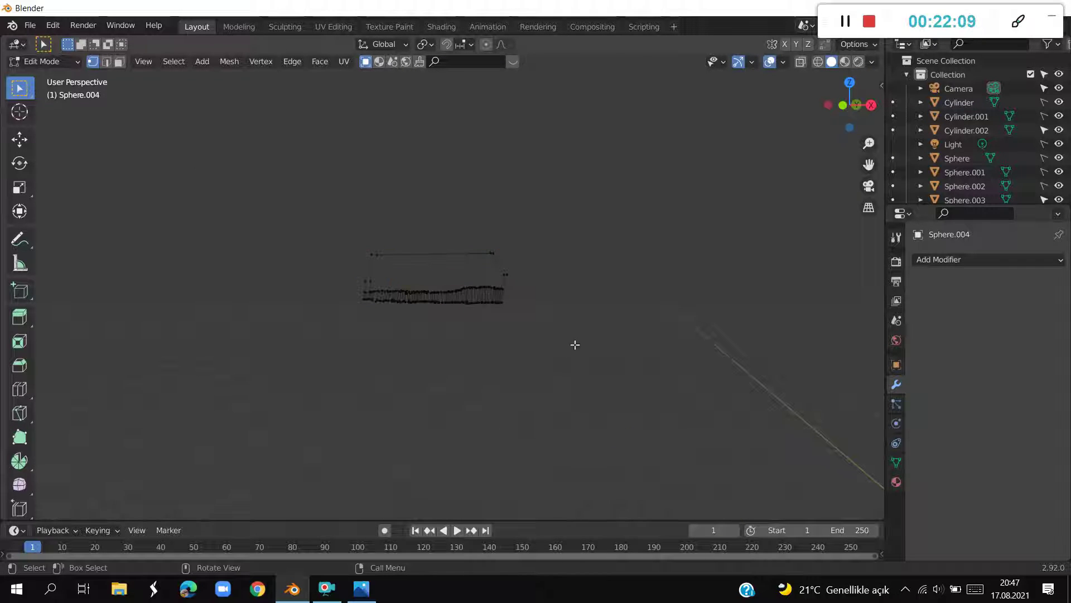
key("KP_1")
scroll(595, 318, "up", 3)
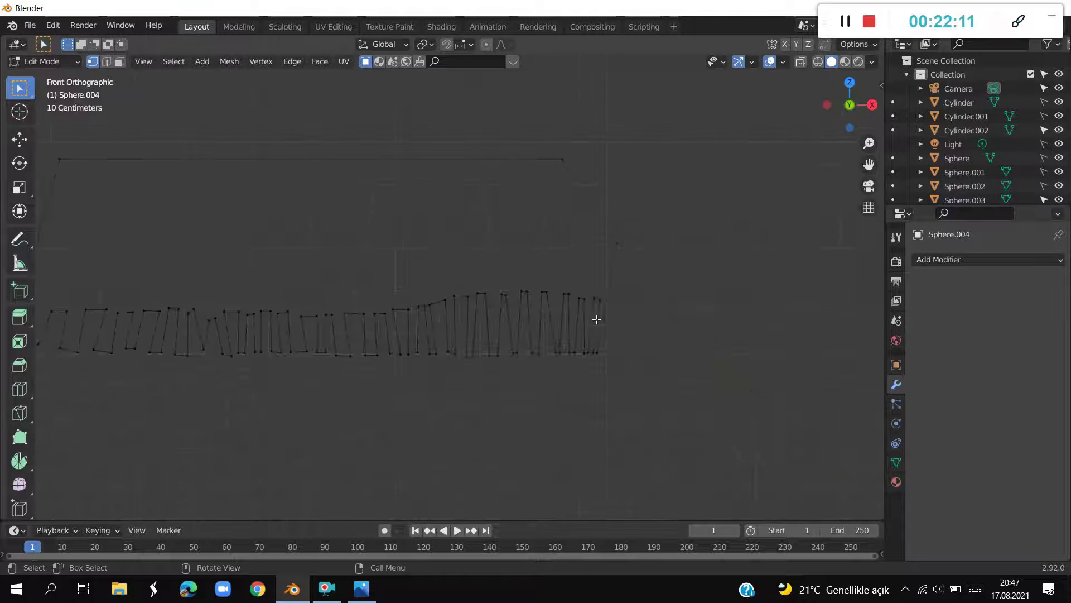
scroll(361, 390, "up", 2)
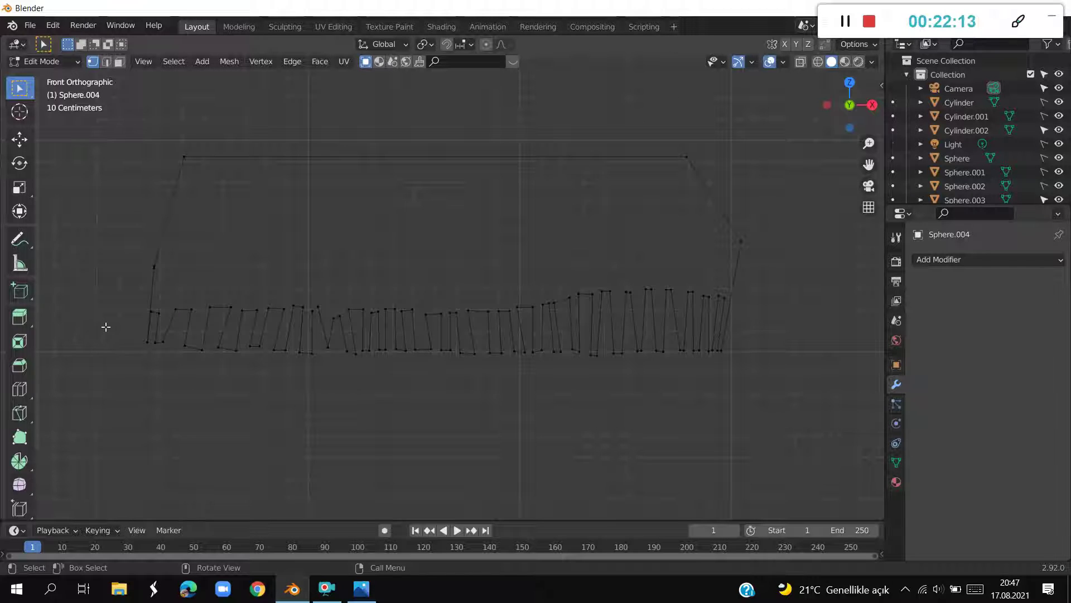
mouse_move(120, 327)
left_mouse_down()
mouse_move(562, 403)
mouse_move(766, 402)
left_mouse_up()
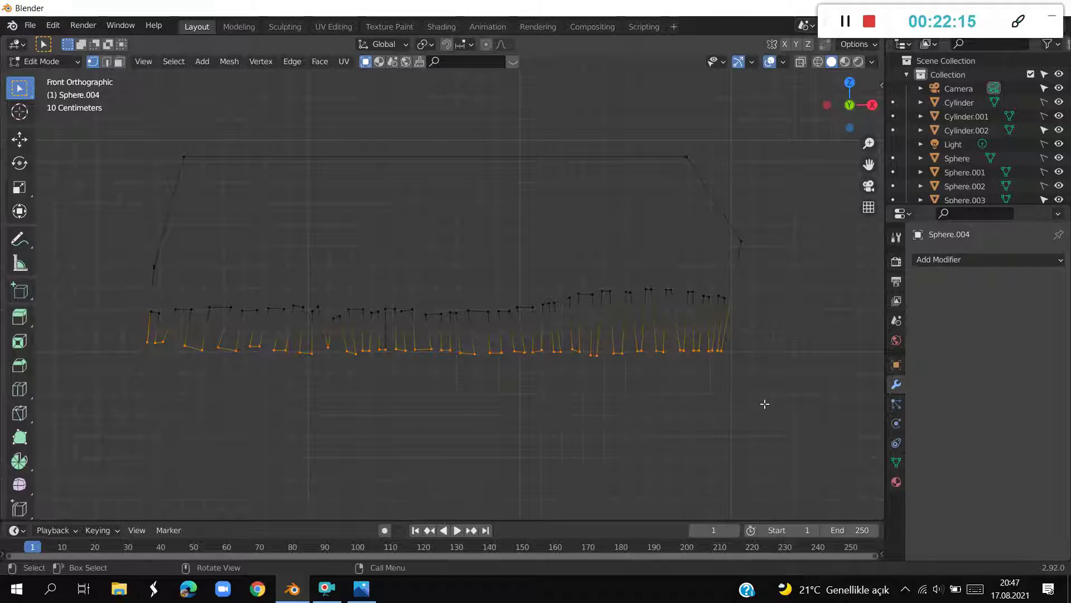
mouse_move(361, 388)
middle_mouse_down()
mouse_move(402, 418)
mouse_move(454, 433)
mouse_move(694, 147)
middle_mouse_up()
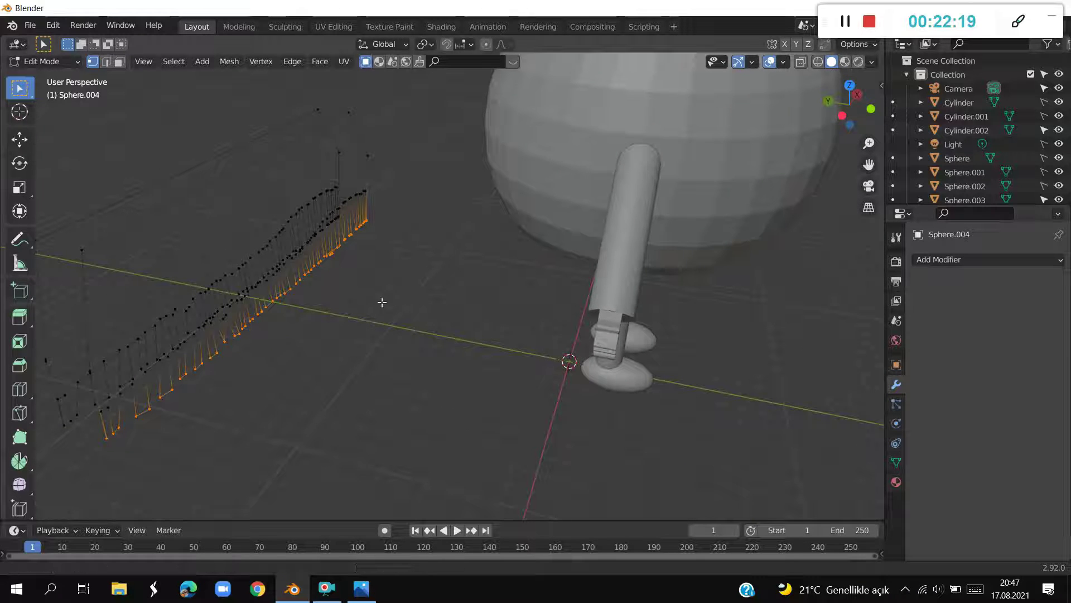
middle_click_drag(383, 304, 456, 320)
left_click(818, 62)
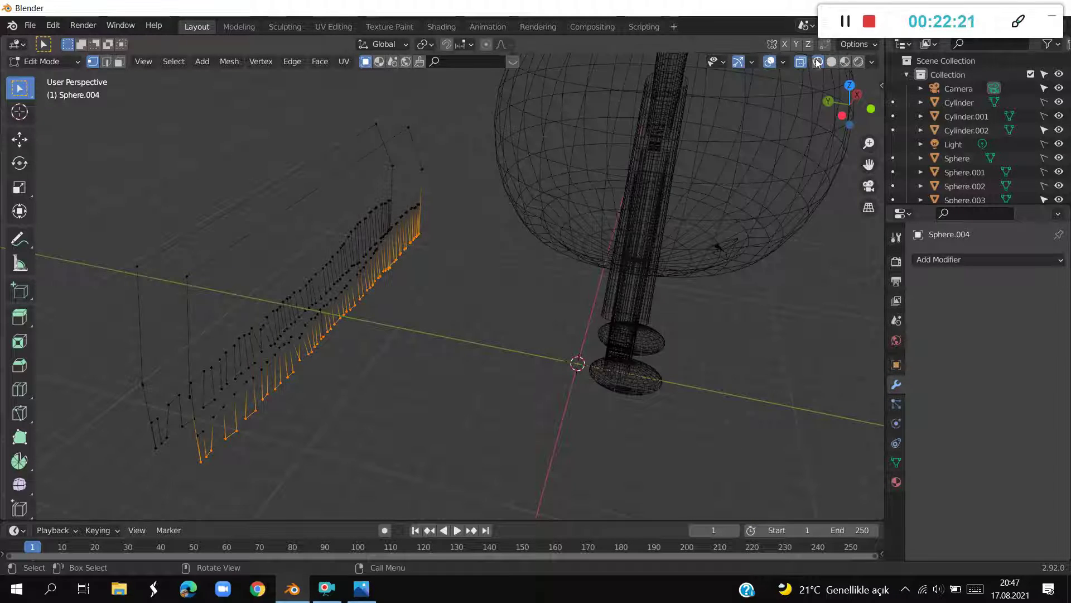
key("KP_1")
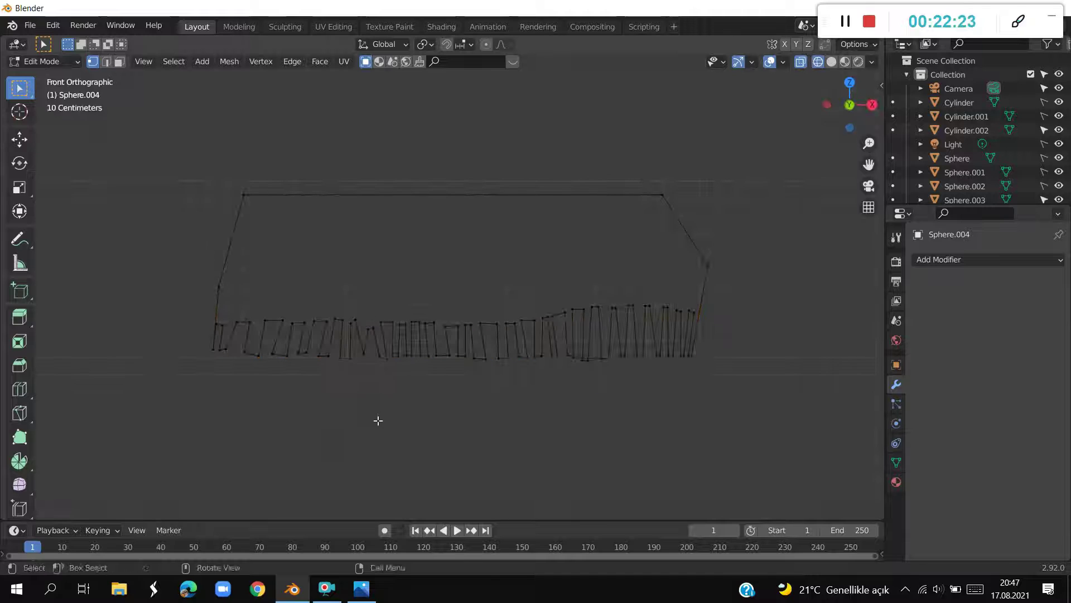
left_click(356, 384)
left_click_drag(202, 342, 727, 381)
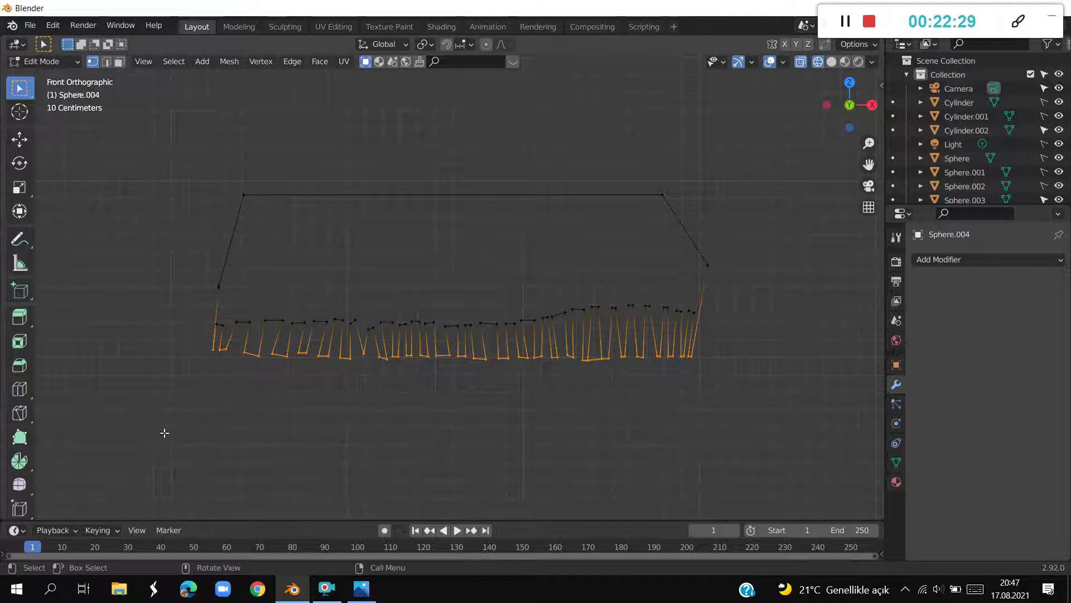
mouse_move(164, 432)
middle_mouse_down()
mouse_move(173, 402)
mouse_move(263, 455)
middle_mouse_up()
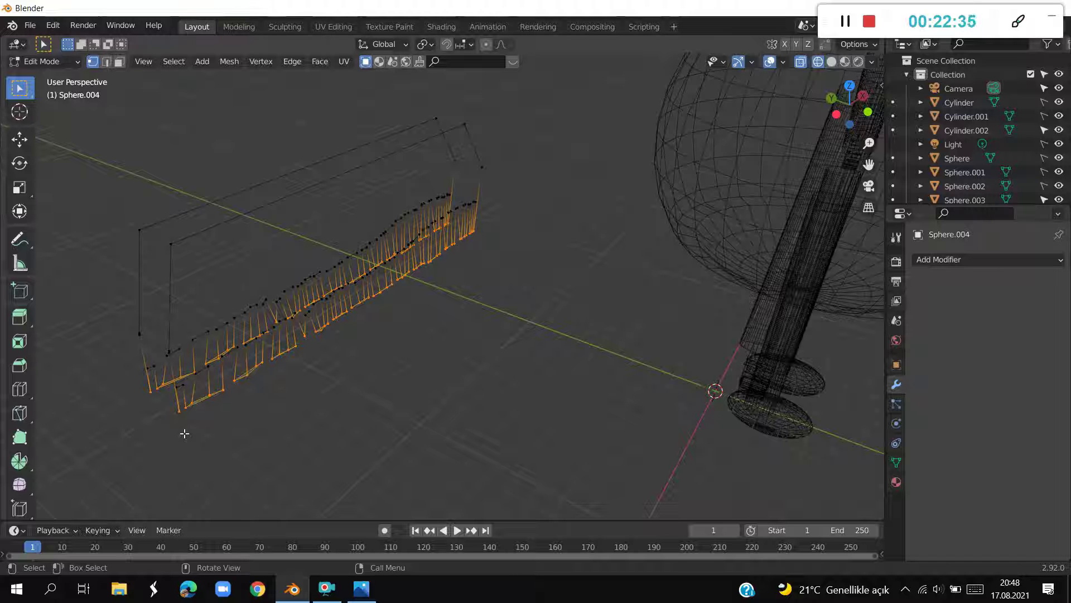
Inspect the off-side hair strands, settling on a straight front view
mouse_move(196, 437)
middle_mouse_down()
mouse_move(196, 450)
mouse_move(205, 437)
middle_mouse_up()
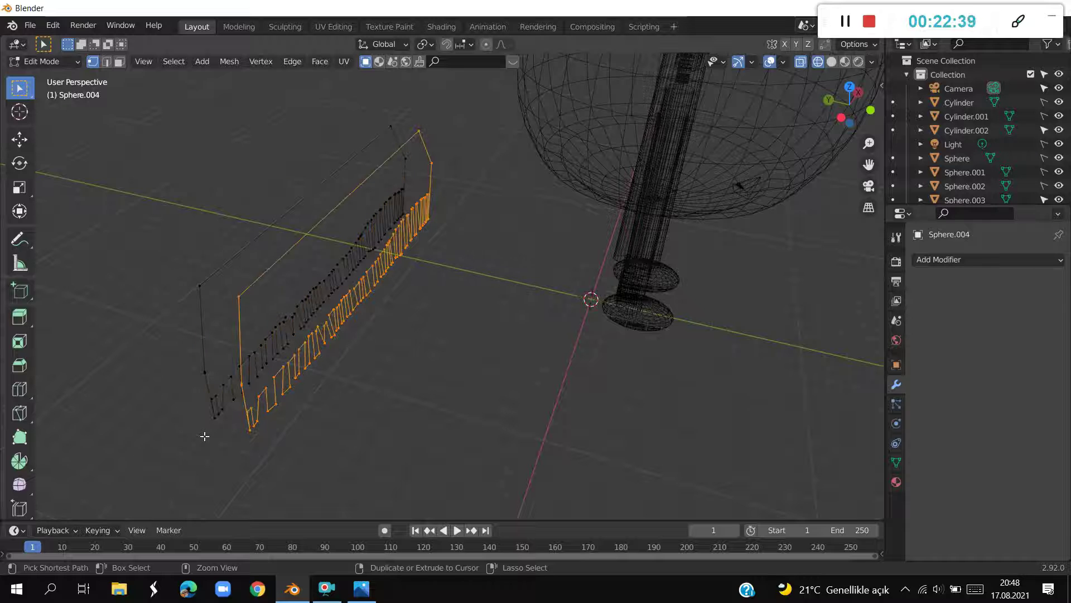
left_click(249, 456)
mouse_move(249, 456)
middle_mouse_down()
mouse_move(290, 397)
mouse_move(289, 464)
mouse_move(270, 478)
middle_mouse_up()
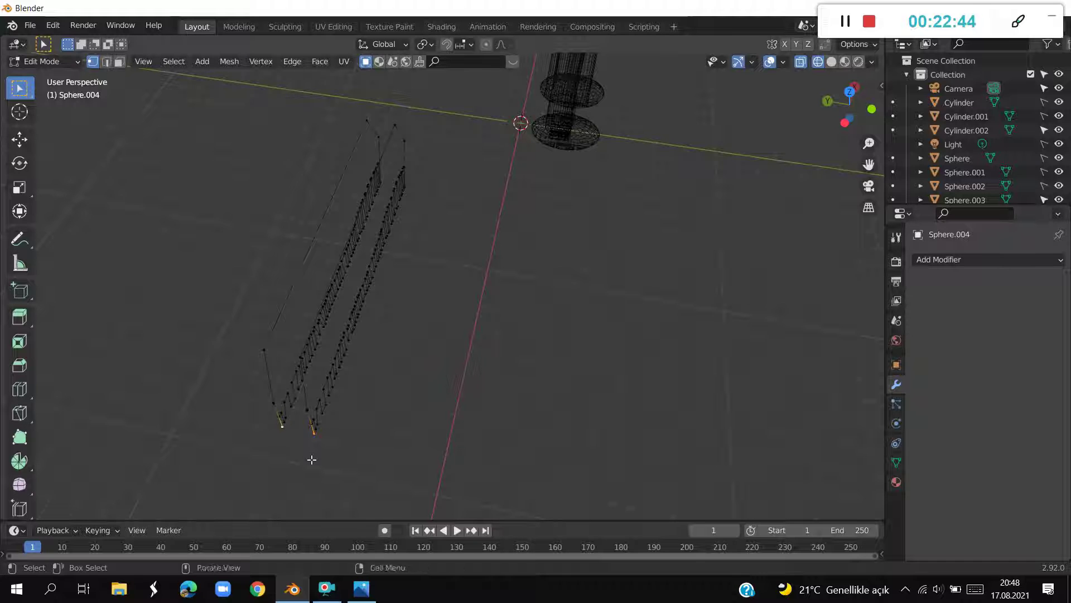
scroll(344, 447, "up", 1)
scroll(348, 455, "up", 3)
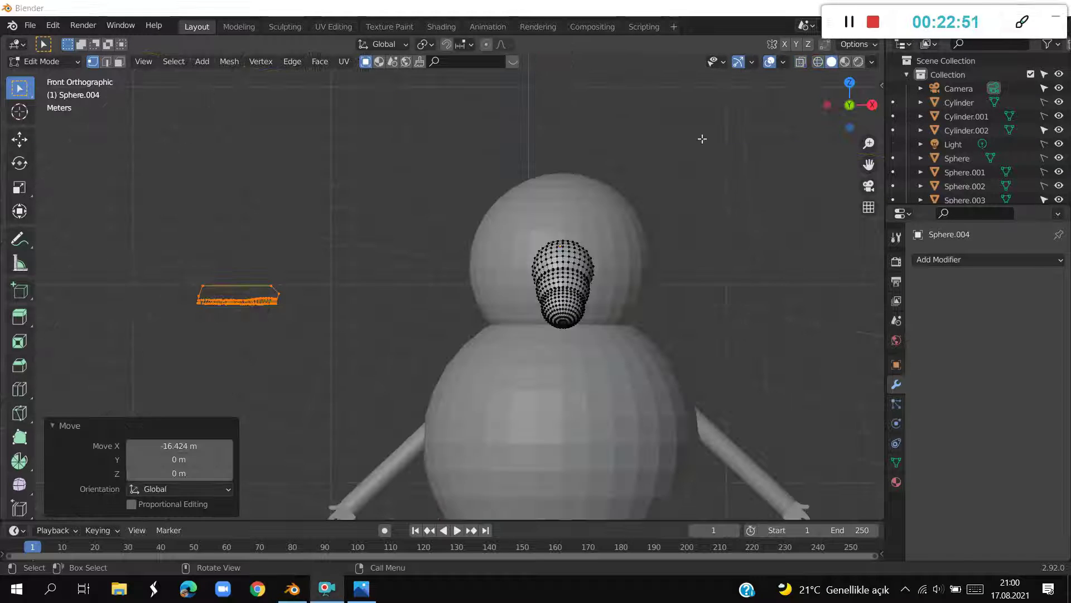
mouse_move(400, 258)
middle_mouse_down()
mouse_move(546, 360)
mouse_move(692, 406)
middle_mouse_up()
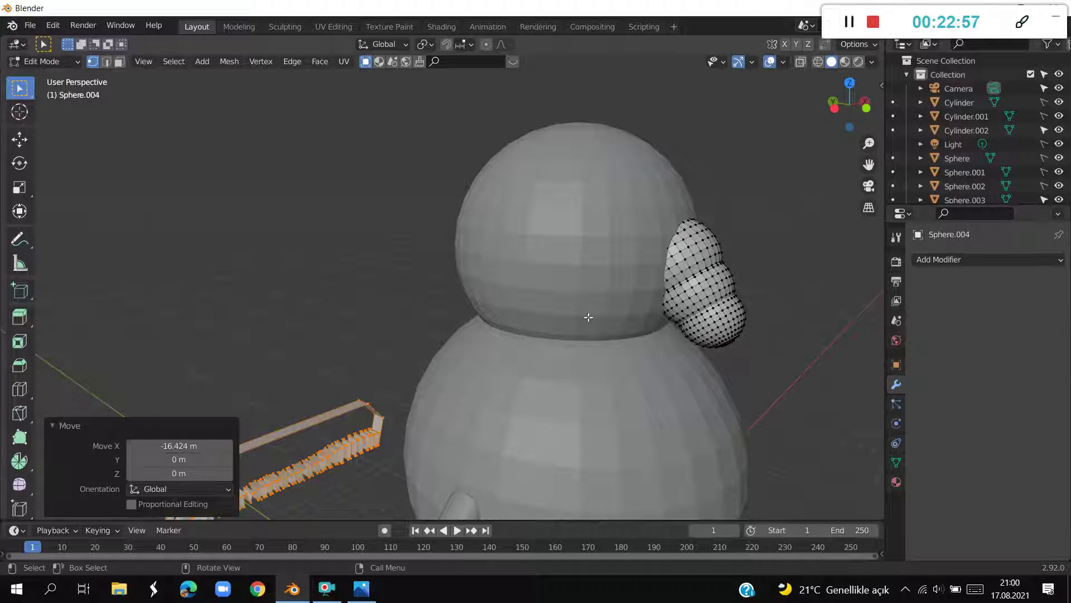
key("KP_1")
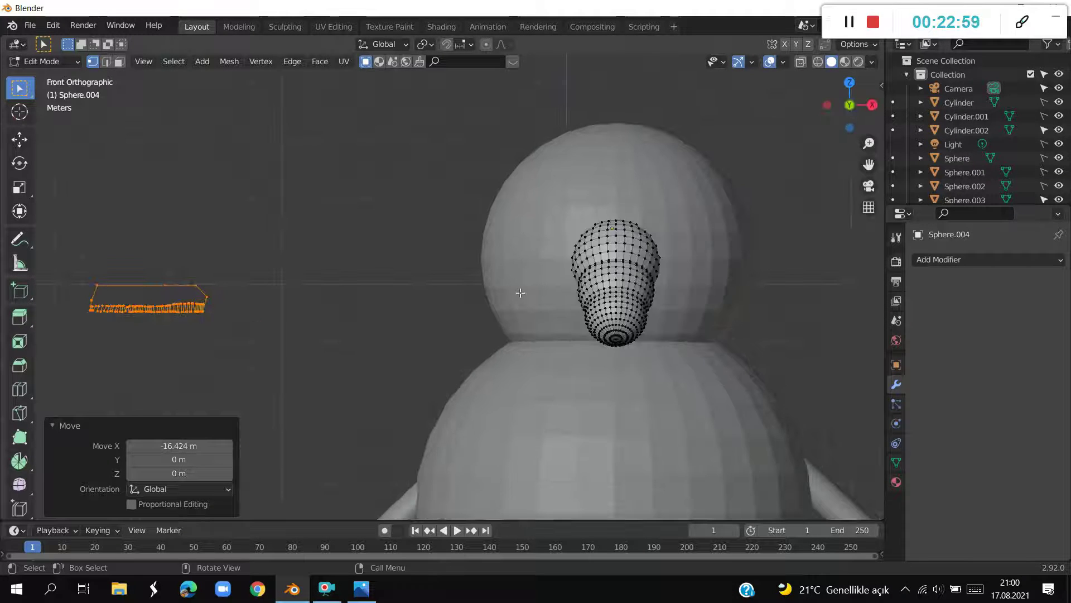
key("KP_7")
scroll(558, 283, "down", 2)
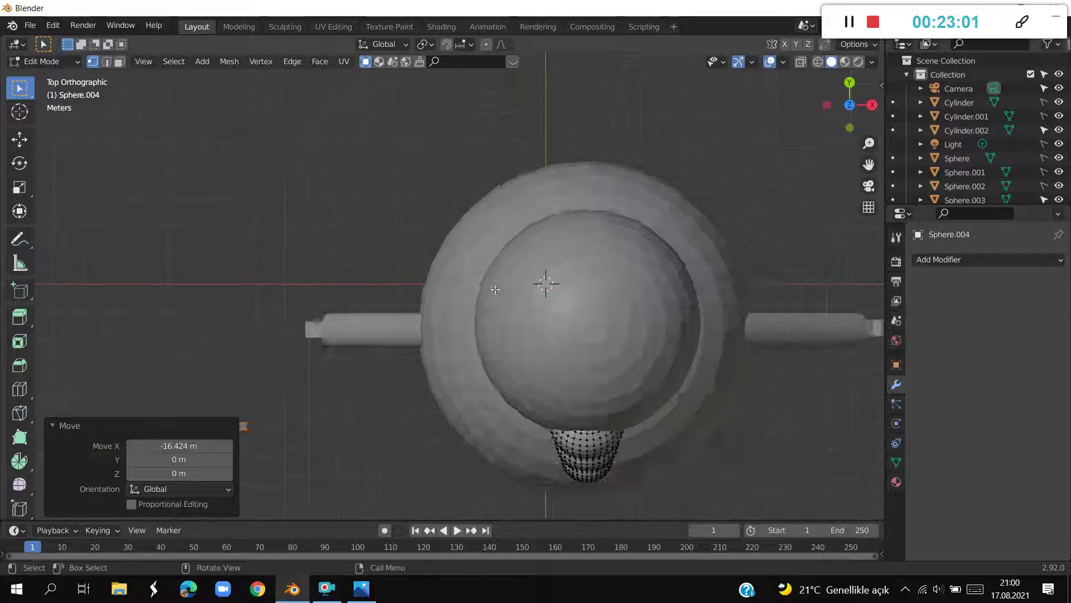
scroll(548, 283, "down", 2)
key("KP_1")
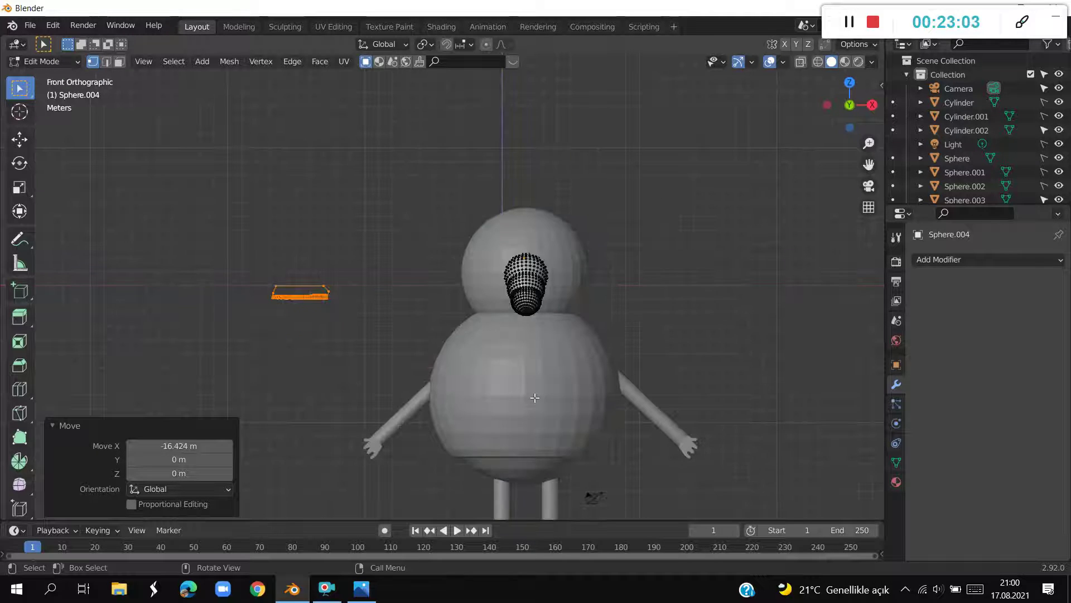
scroll(544, 361, "up", 1)
Slide the zigzag hair strands along X onto the head, then return to Object Mode
key("g")
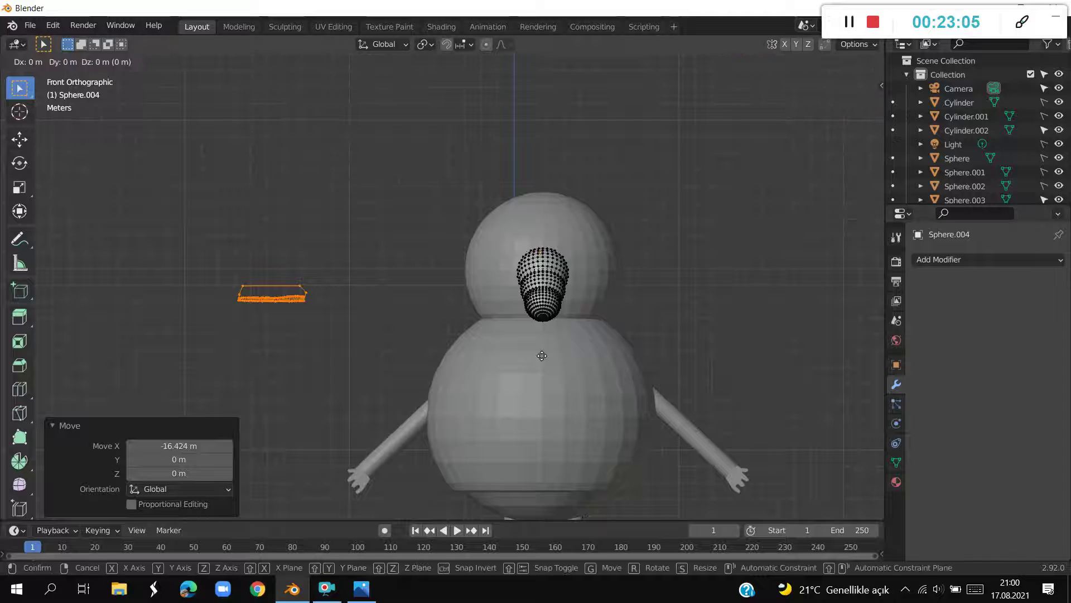
key("x")
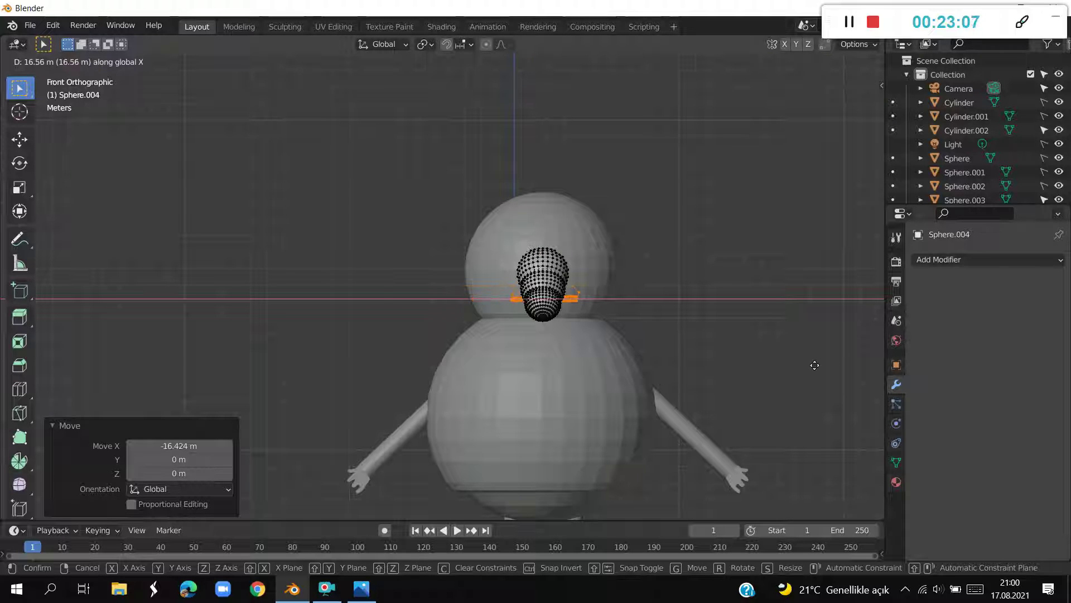
left_click(813, 365)
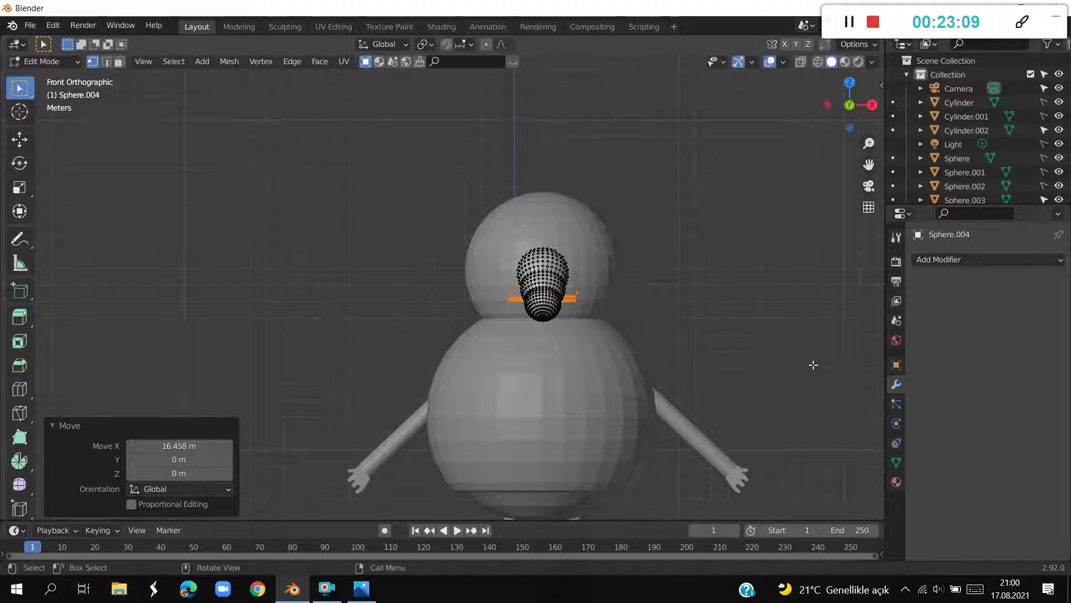
scroll(712, 343, "up", 2)
scroll(720, 355, "up", 1)
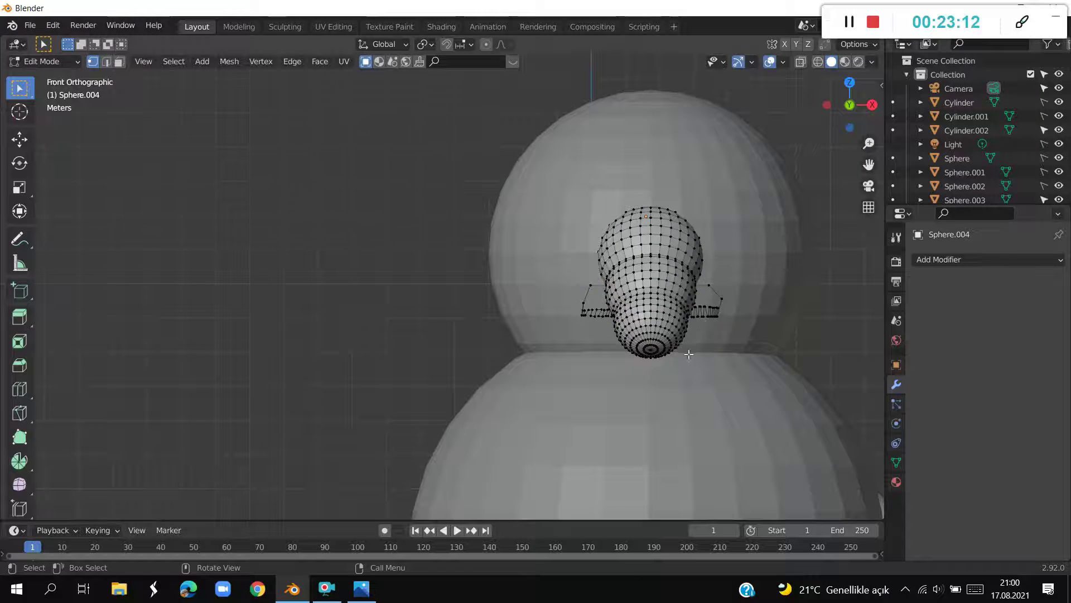
middle_click_drag(689, 354, 288, 168)
key("Tab")
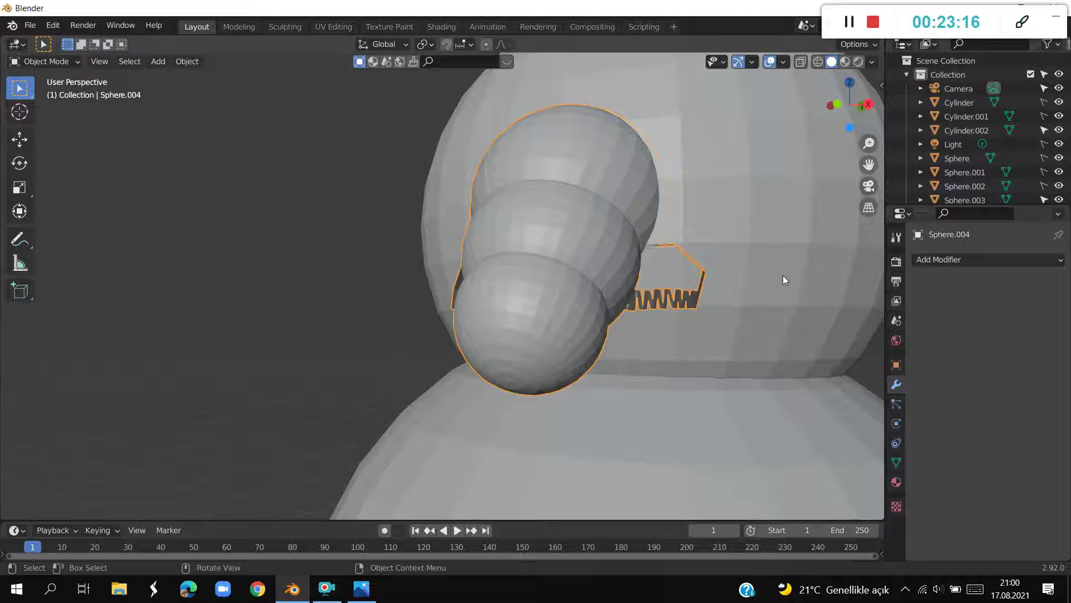
Deselect the head and add a new UV sphere
left_click(783, 275)
middle_click_drag(770, 273, 776, 294)
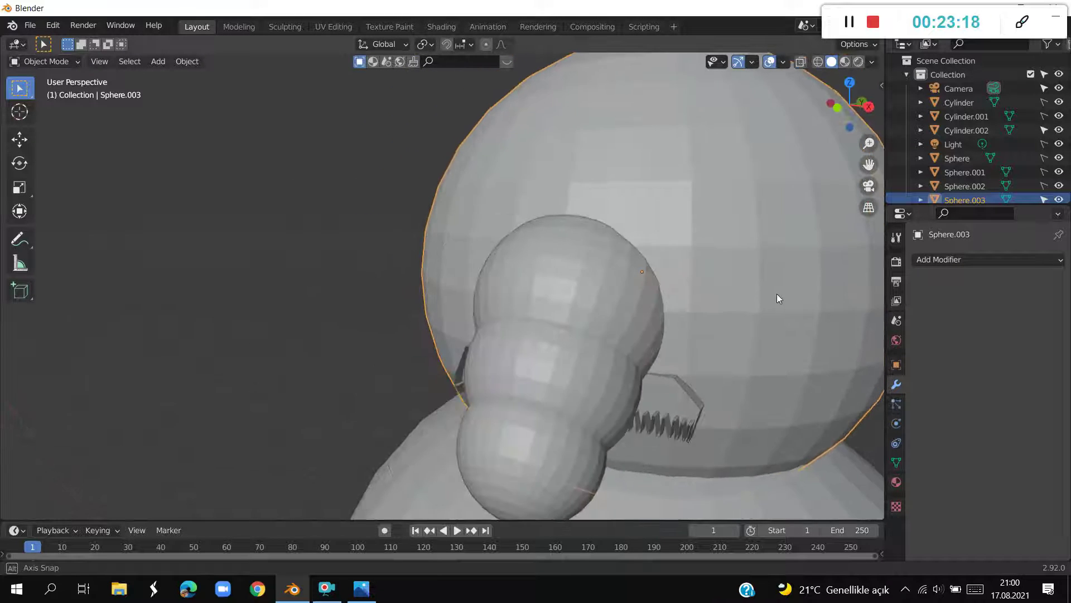
scroll(777, 293, "down", 3)
scroll(798, 285, "down", 2)
scroll(795, 283, "down", 2)
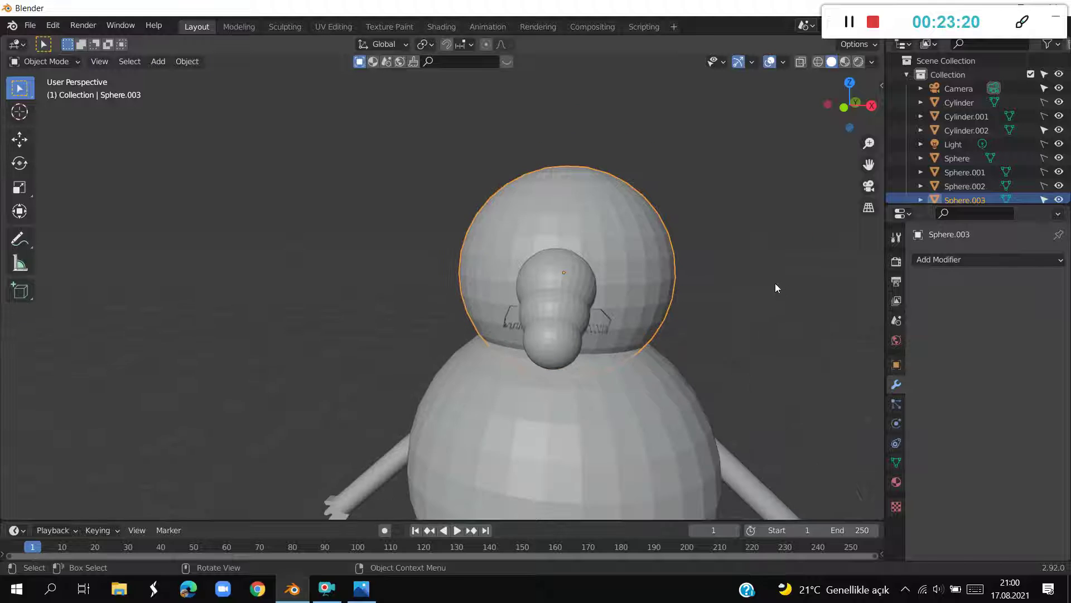
left_click(292, 319)
key("shift+a")
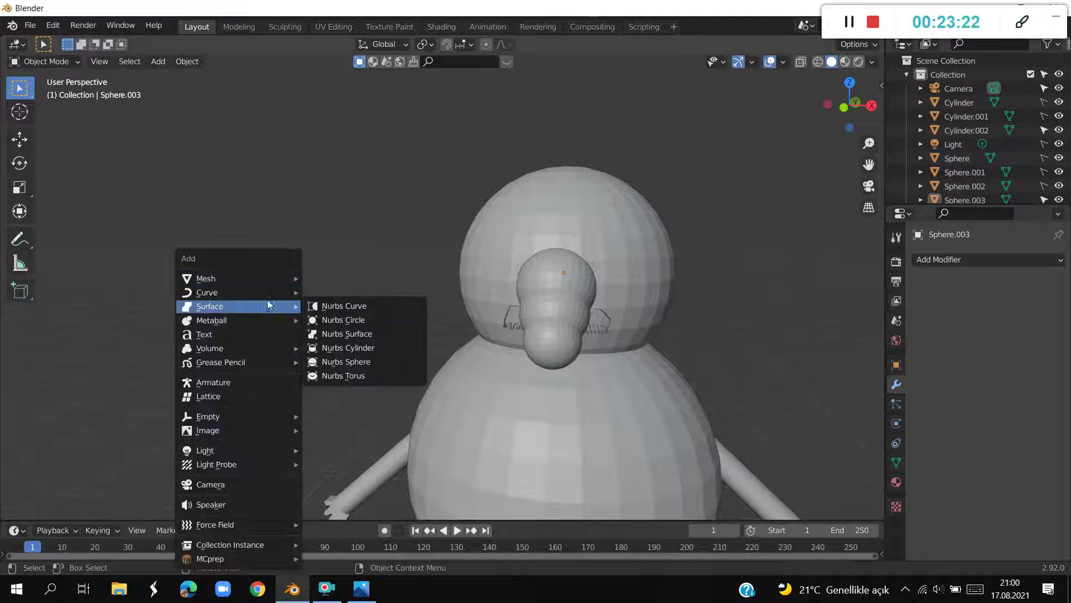
left_click(344, 320)
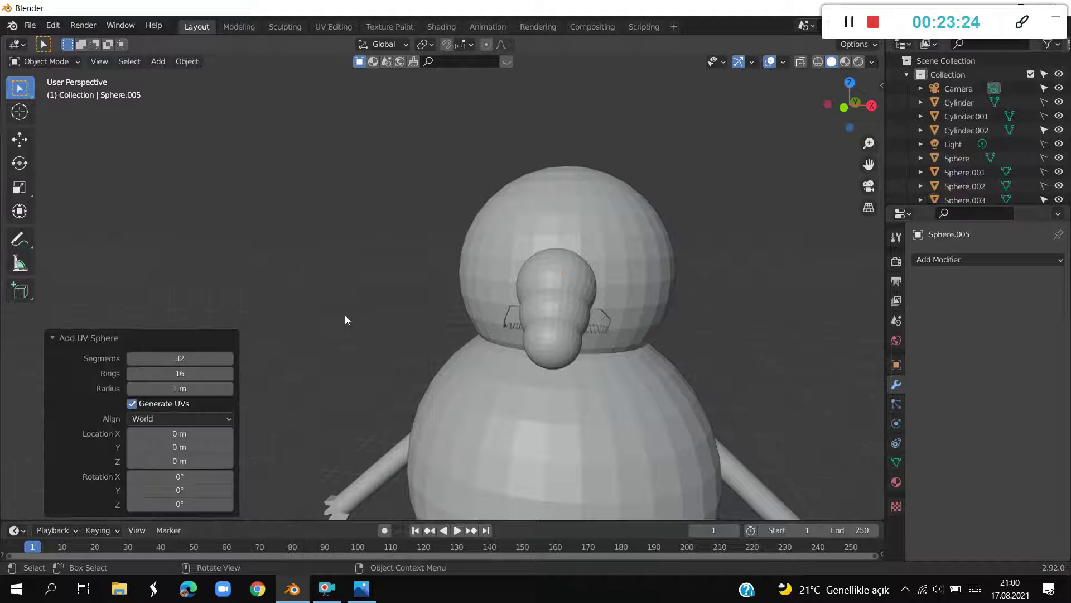
Raise the new sphere vertically to head height in front view
scroll(342, 314, "down", 3)
key("KP_1")
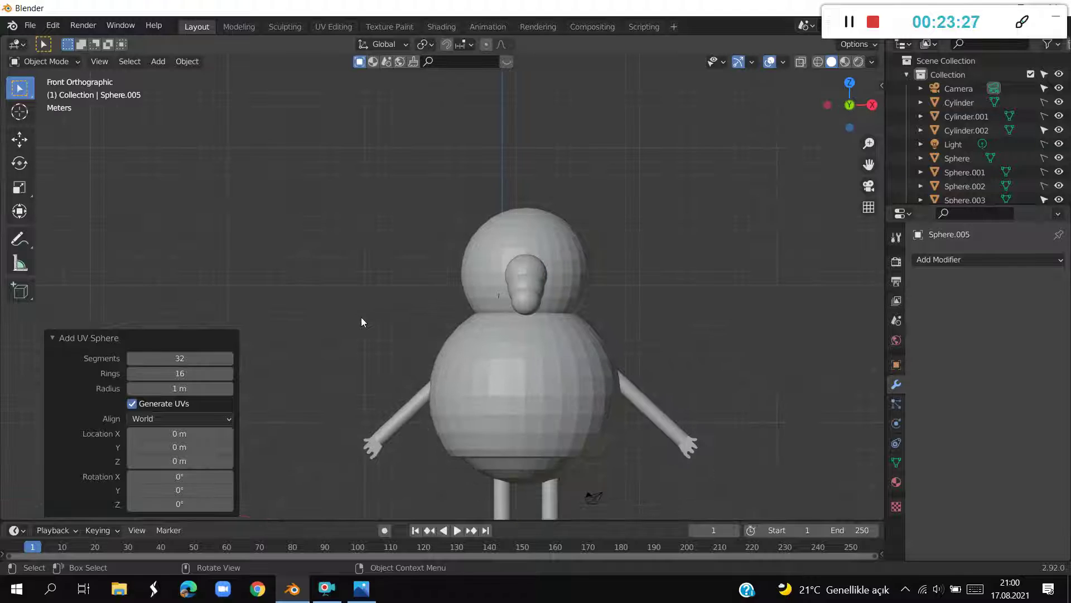
key("g")
key("z")
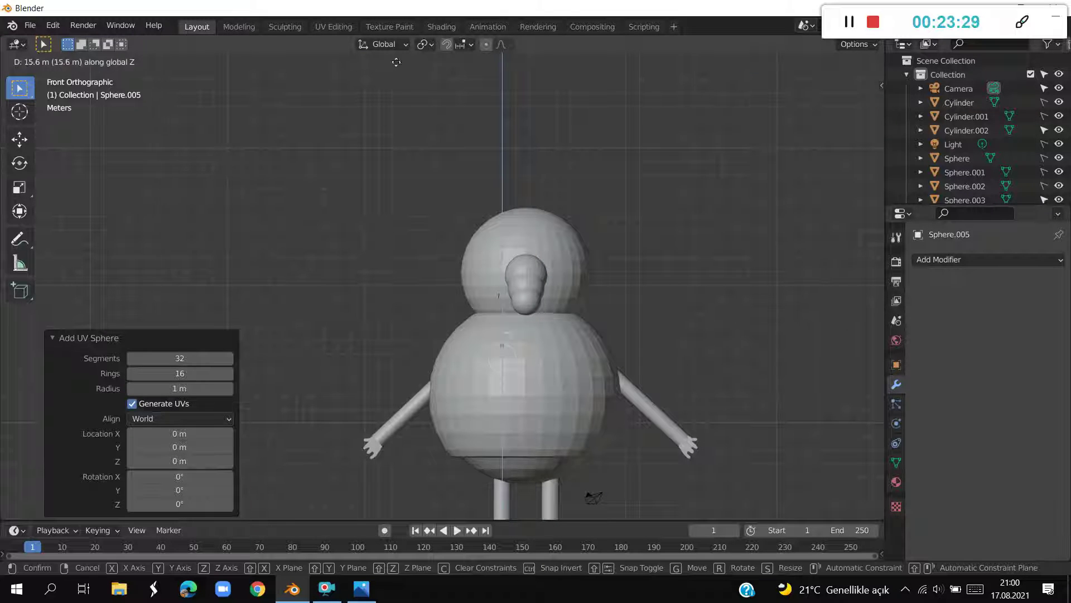
left_click(394, 466)
scroll(548, 457, "up", 2)
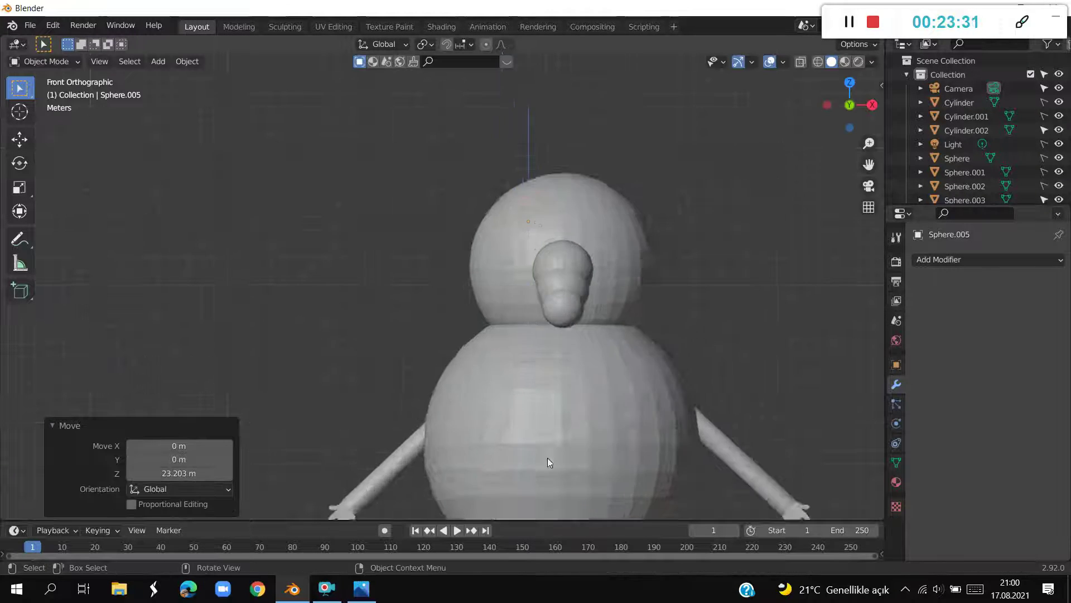
scroll(558, 434, "up", 2)
From top view, move the sphere along Y to the front of the head
key("KP_7")
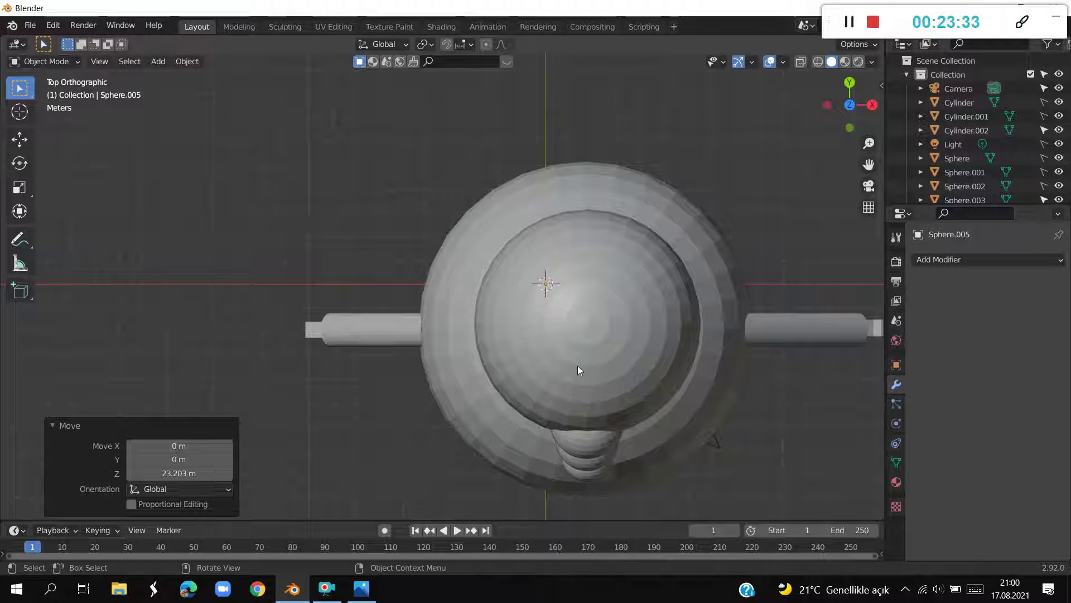
key("g")
key("x")
key("y")
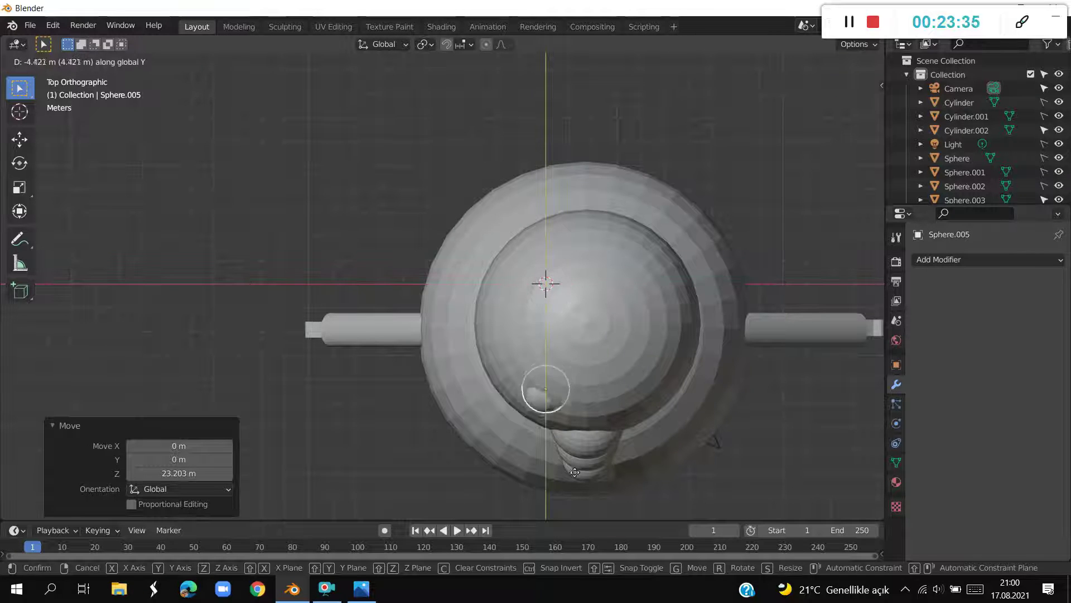
left_click(582, 497)
mouse_move(581, 497)
middle_mouse_down()
mouse_move(602, 433)
mouse_move(580, 327)
mouse_move(589, 323)
mouse_move(599, 366)
mouse_move(638, 420)
mouse_move(655, 427)
middle_mouse_up()
Nudge the eye sphere higher on the head, then undo that move
key("g")
left_click(671, 427)
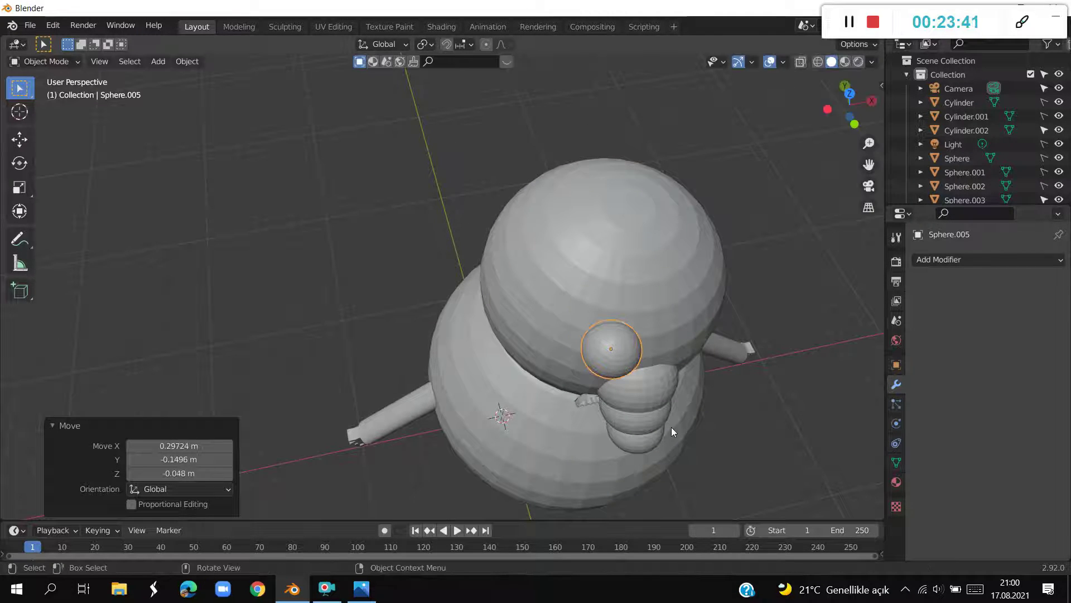
key("g")
left_click(654, 370)
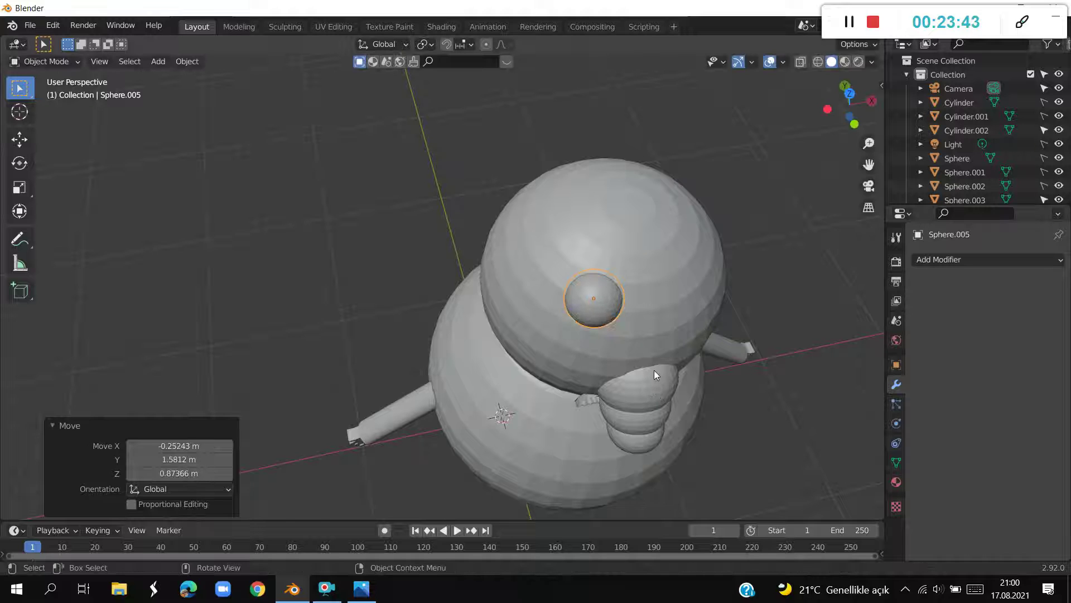
key("ctrl+z")
Place the eye sphere on the head's upper front, above the trunk
key("KP_7")
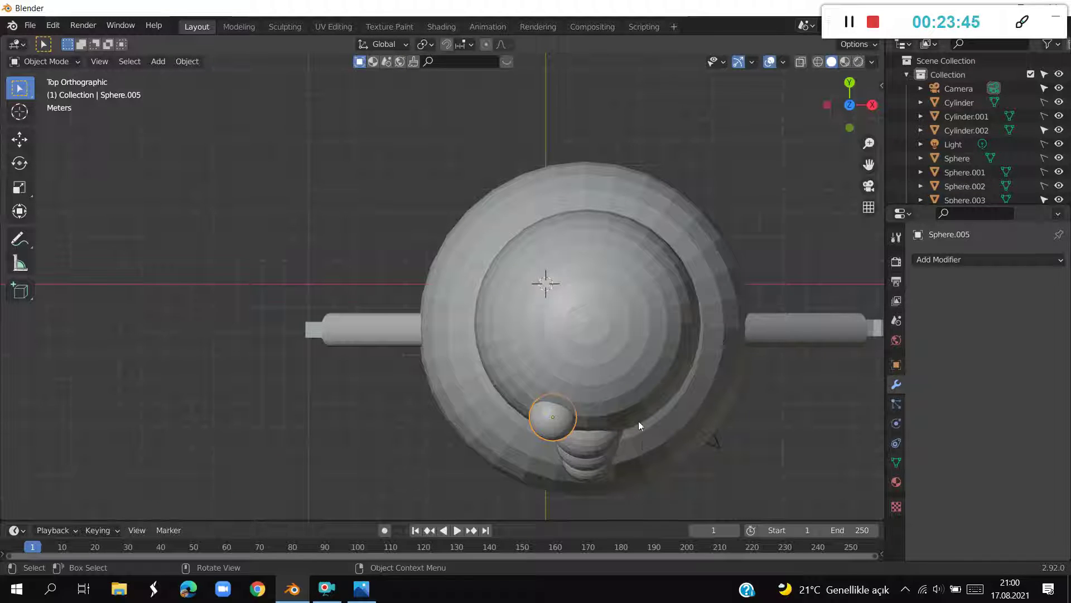
key("g")
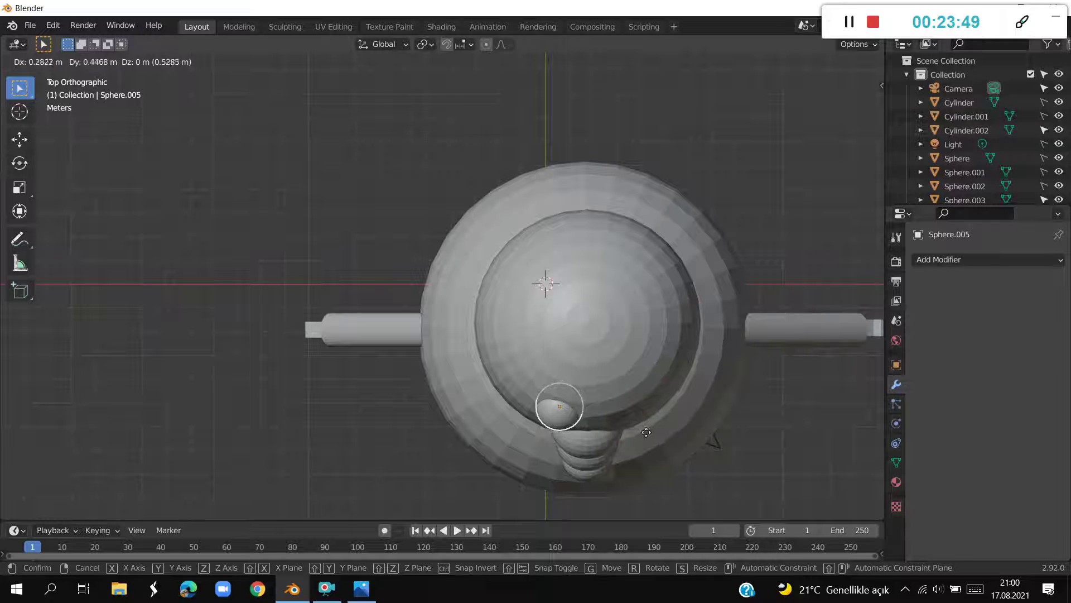
left_click(641, 443)
mouse_move(693, 414)
middle_mouse_down()
mouse_move(630, 287)
mouse_move(661, 200)
mouse_move(710, 207)
middle_mouse_up()
key("KP_1")
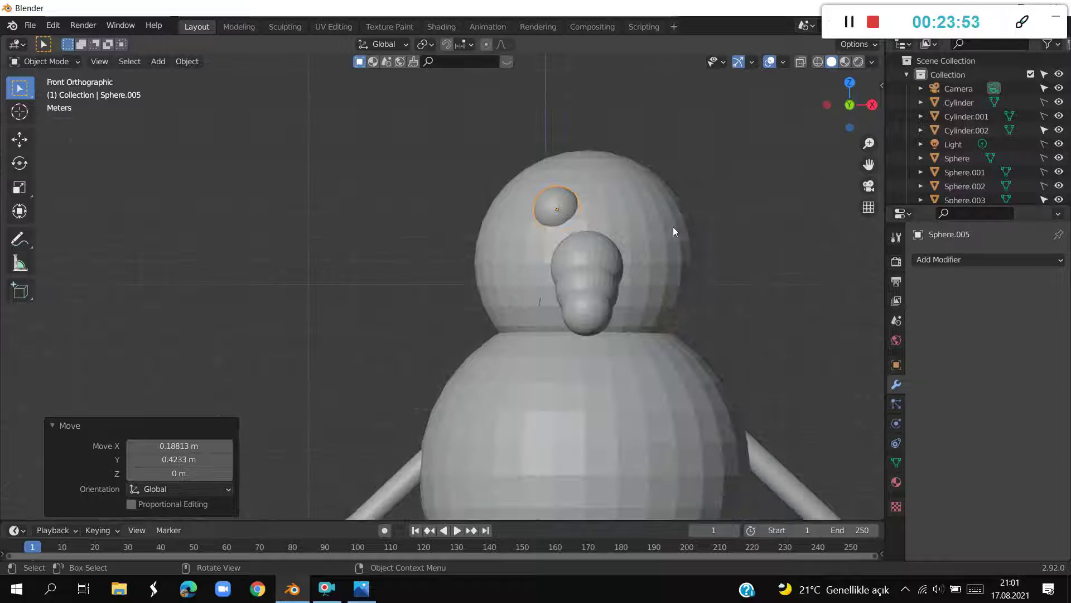
middle_click_drag(717, 263, 632, 284, "shift")
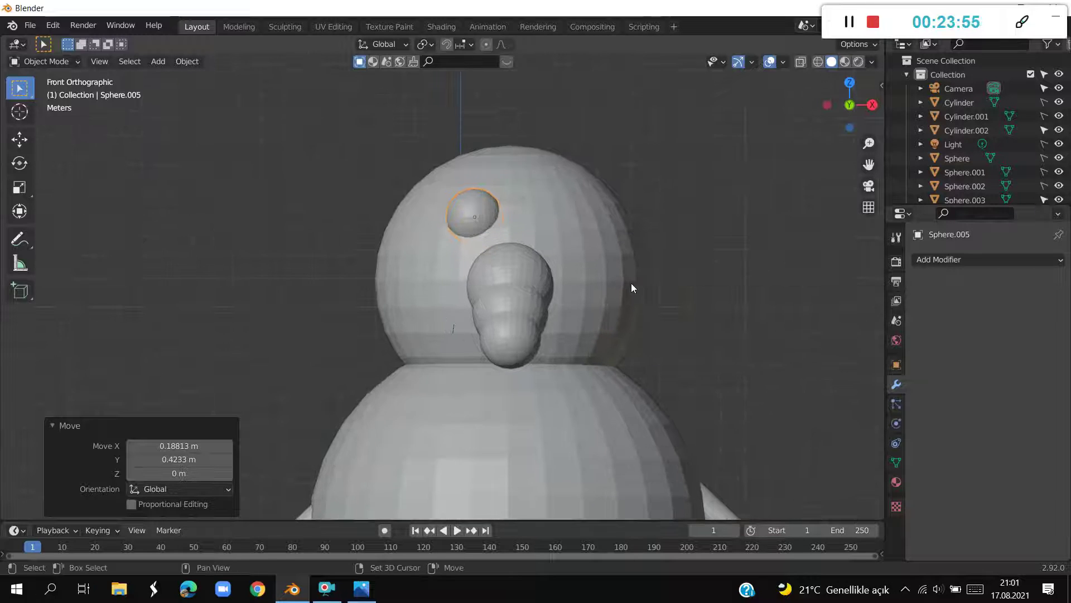
Duplicate the eye sphere along X to create a second eye, Sphere.006
key("shift+d")
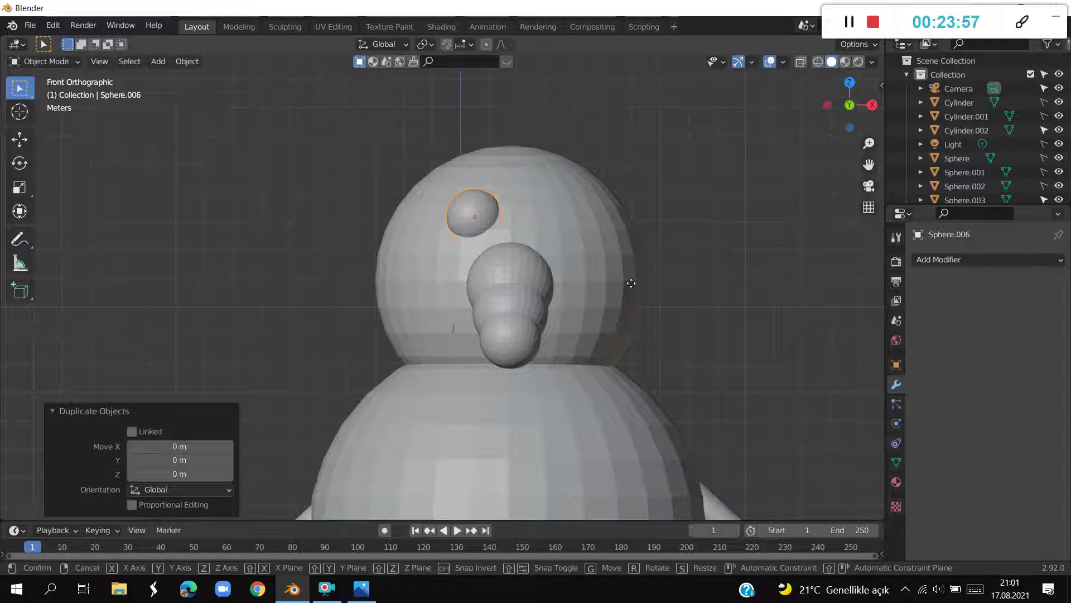
key("x")
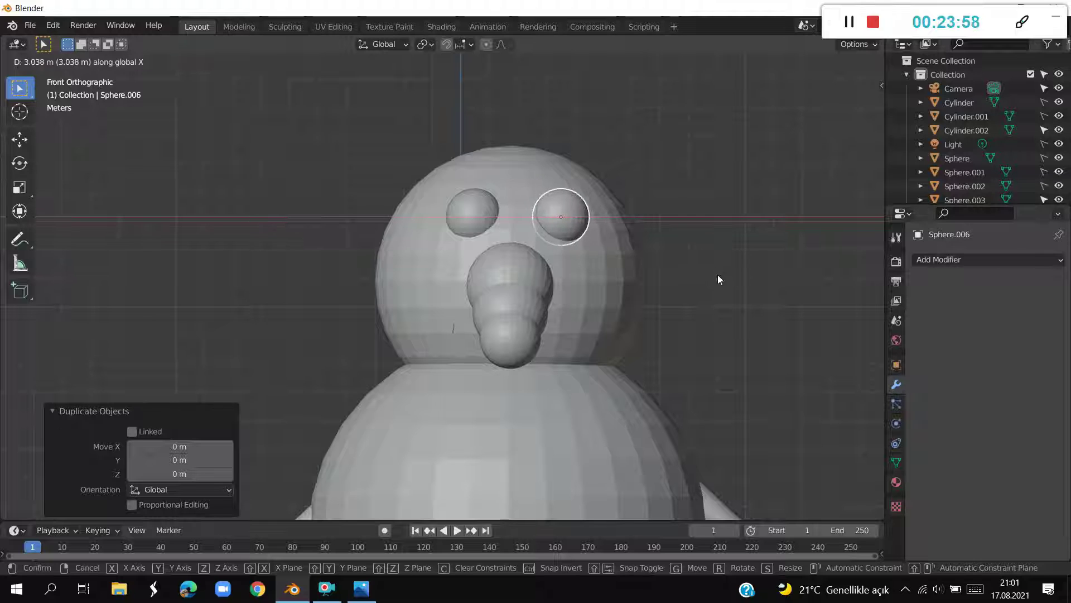
left_click(718, 274)
key("KP_5")
mouse_move(707, 334)
middle_mouse_down()
mouse_move(689, 394)
mouse_move(693, 425)
middle_mouse_up()
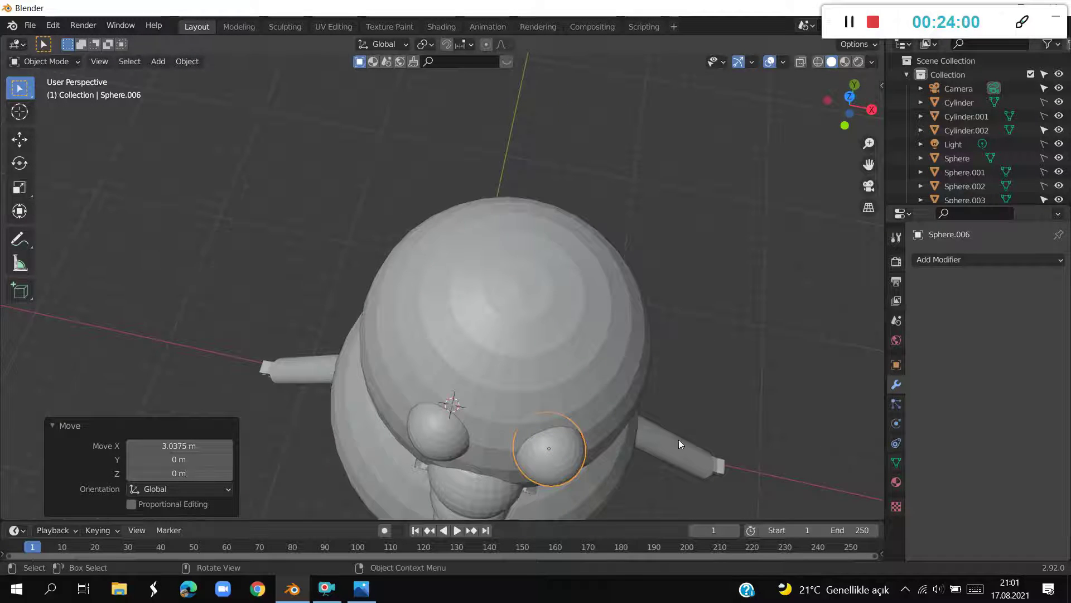
Nudge the right eye onto the head surface and reposition the left eye
key("g")
left_click(461, 430)
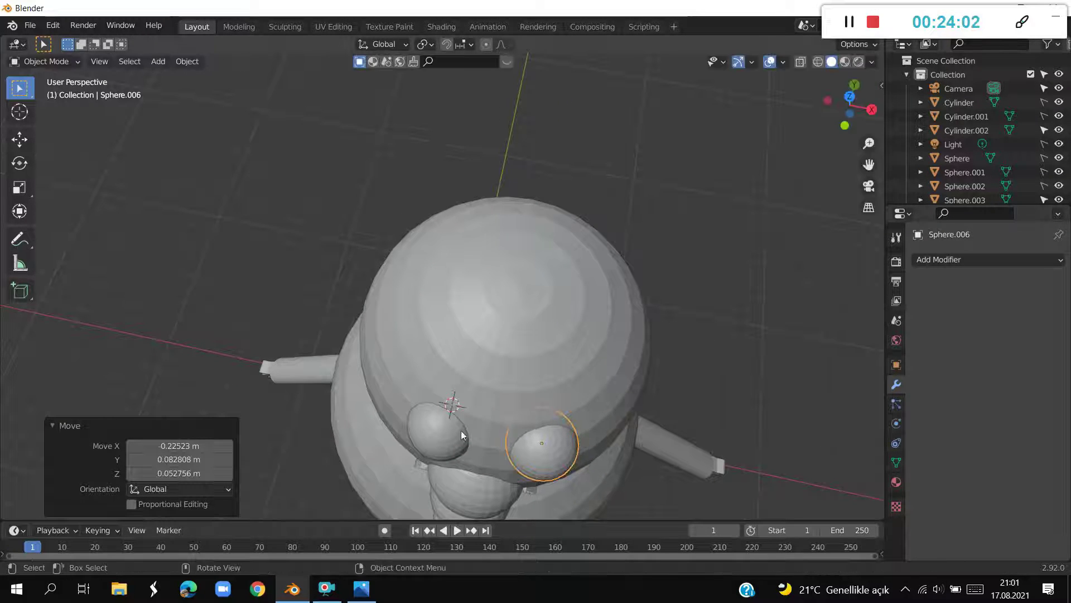
key("g")
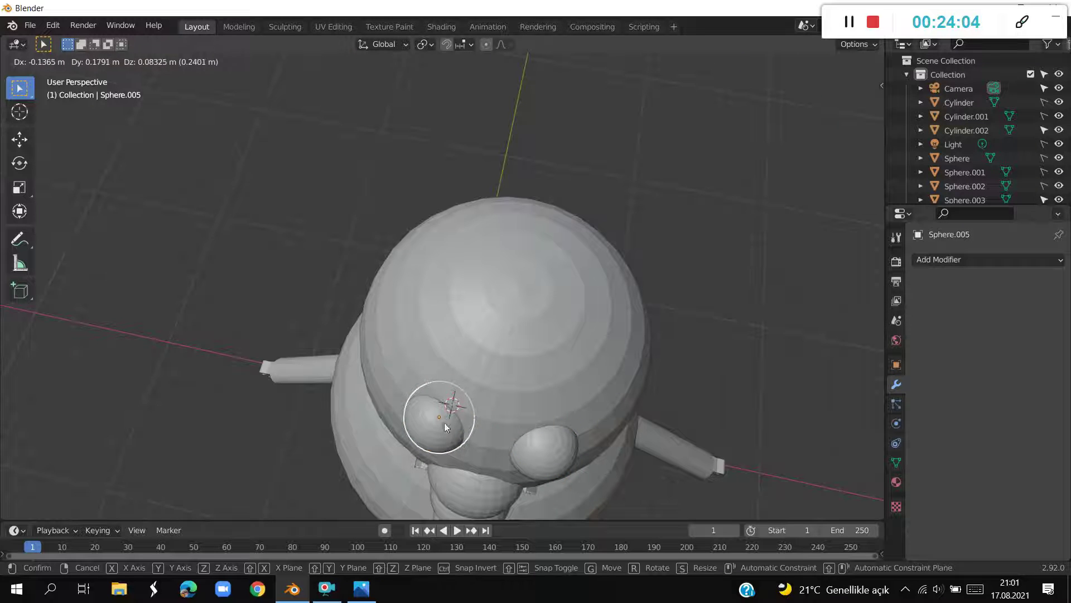
left_click(445, 427)
mouse_move(600, 444)
middle_mouse_down()
mouse_move(594, 371)
mouse_move(605, 343)
mouse_move(652, 314)
mouse_move(727, 343)
mouse_move(695, 349)
middle_mouse_up()
left_click(651, 311)
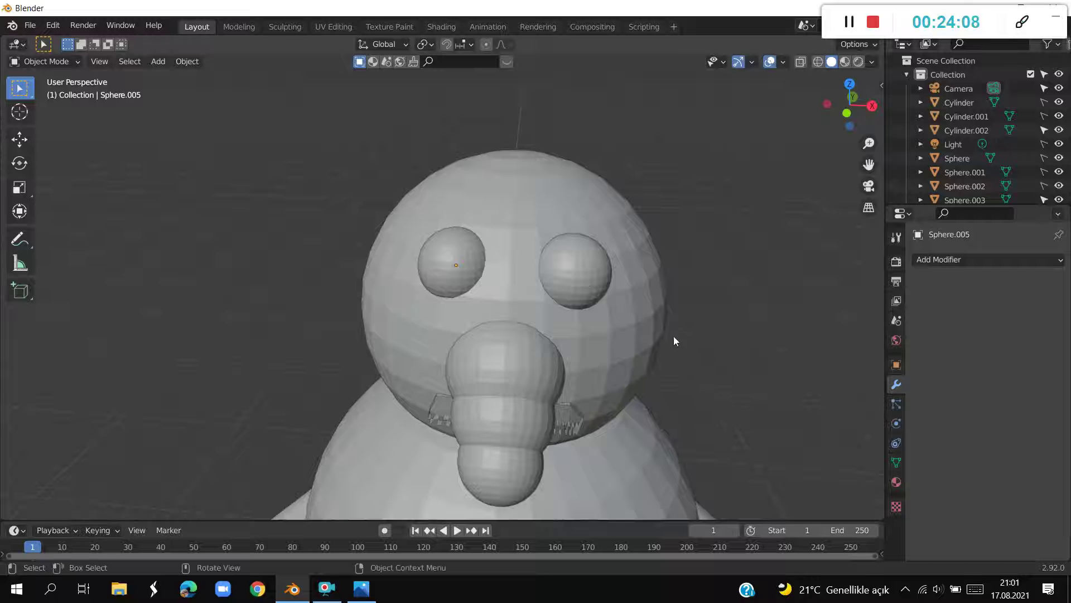
Reposition the right eye from top view, then zoom out to check the pair
left_click(577, 272)
key("KP_7")
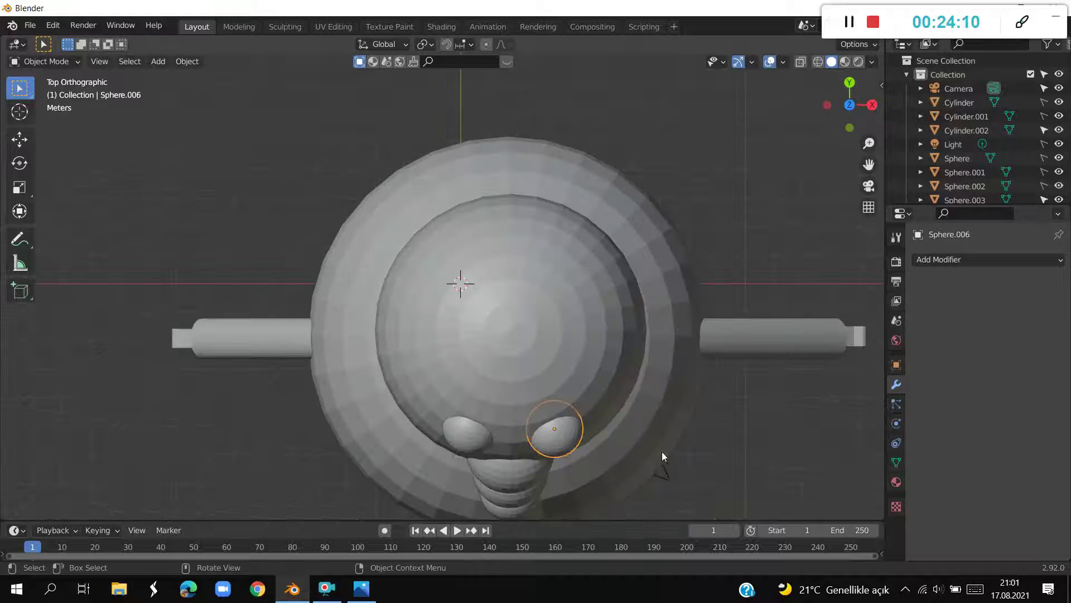
key("g")
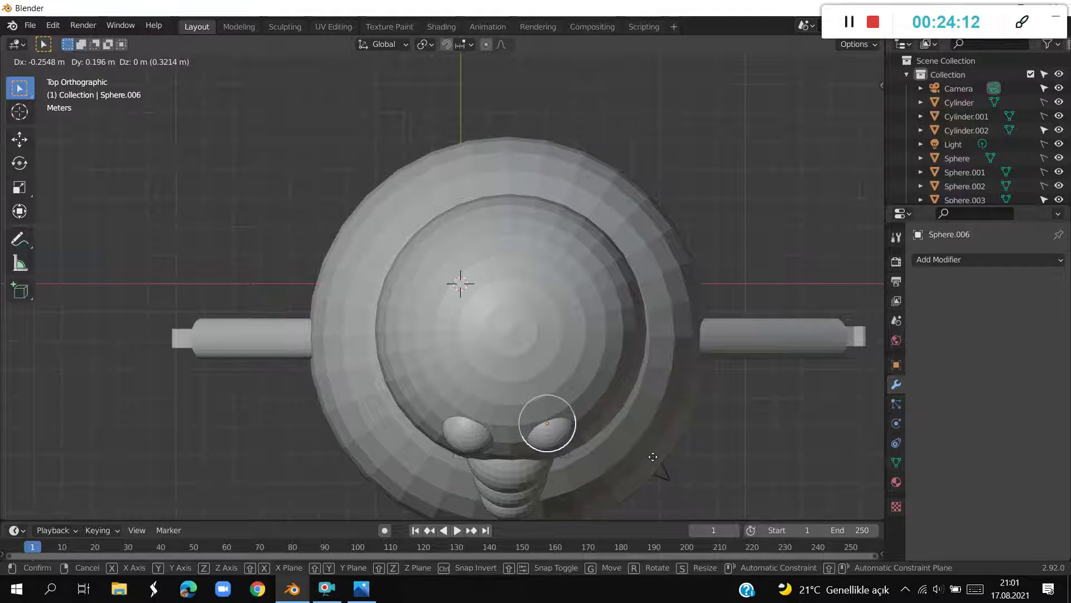
left_click(653, 457)
mouse_move(703, 471)
middle_mouse_down()
mouse_move(755, 434)
mouse_move(738, 308)
middle_mouse_up()
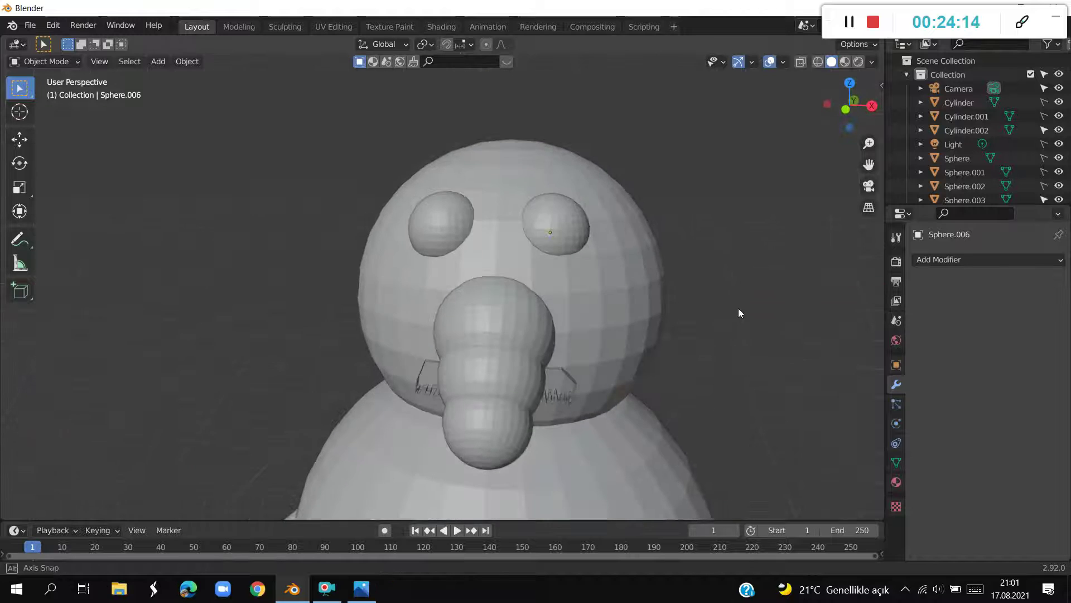
scroll(738, 312, "down", 1)
scroll(742, 290, "down", 2)
scroll(760, 311, "down", 2)
scroll(760, 312, "down", 1)
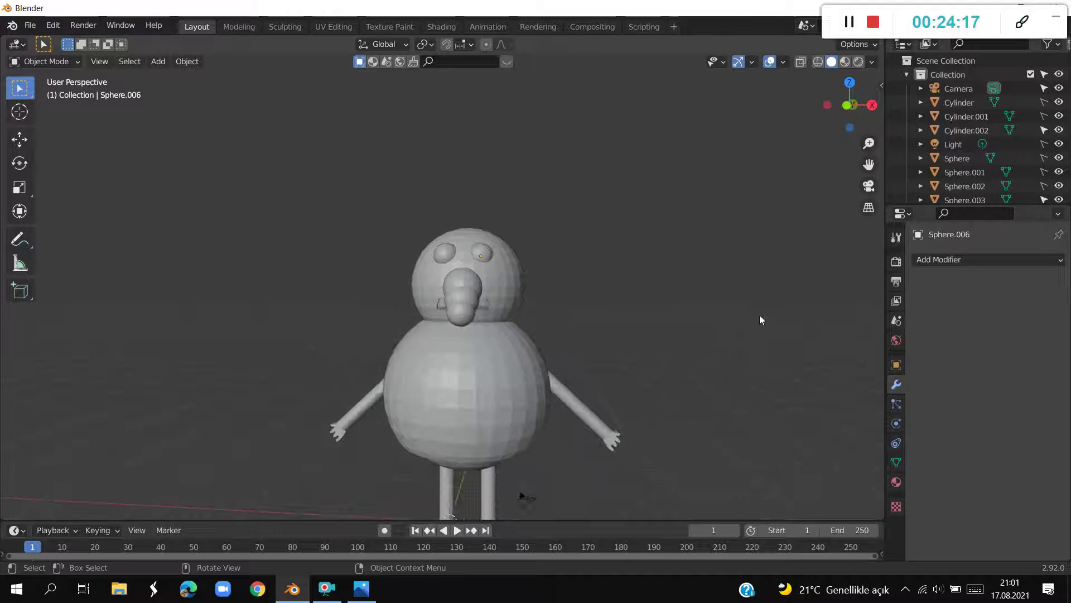
scroll(760, 320, "up", 1)
scroll(760, 320, "up", 1)
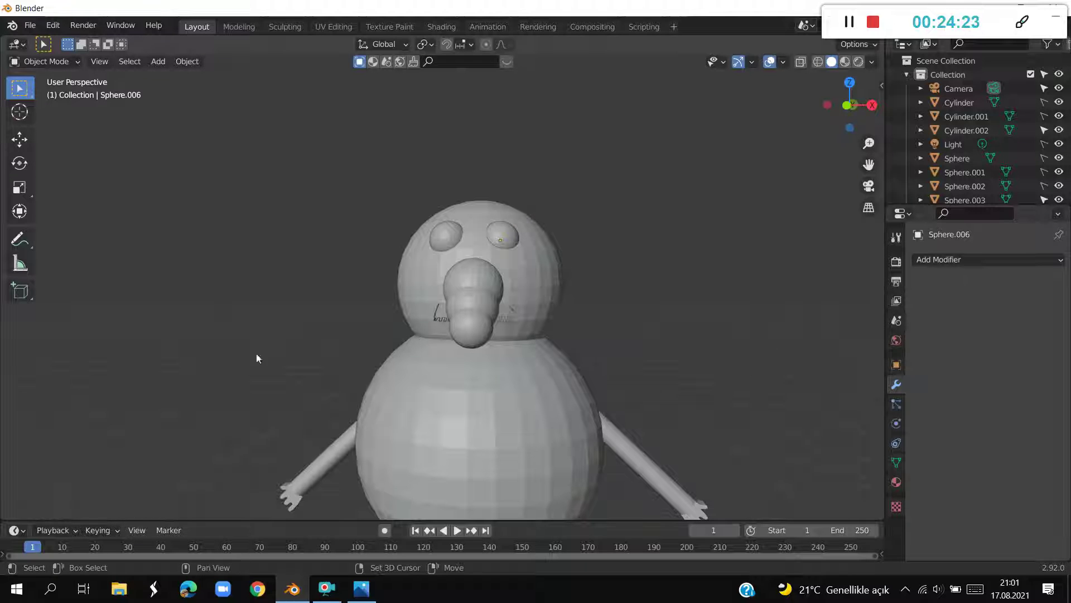
middle_click_drag(256, 357, 548, 330, "shift")
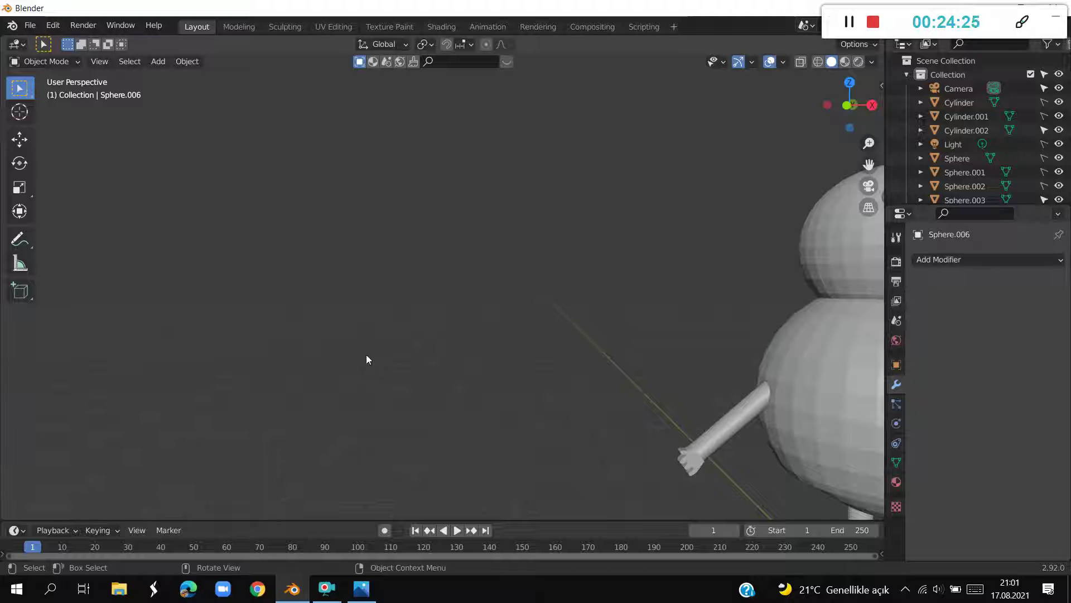
In front orthographic Edit Mode, add a vertex and extrude it up and right
key("KP_1")
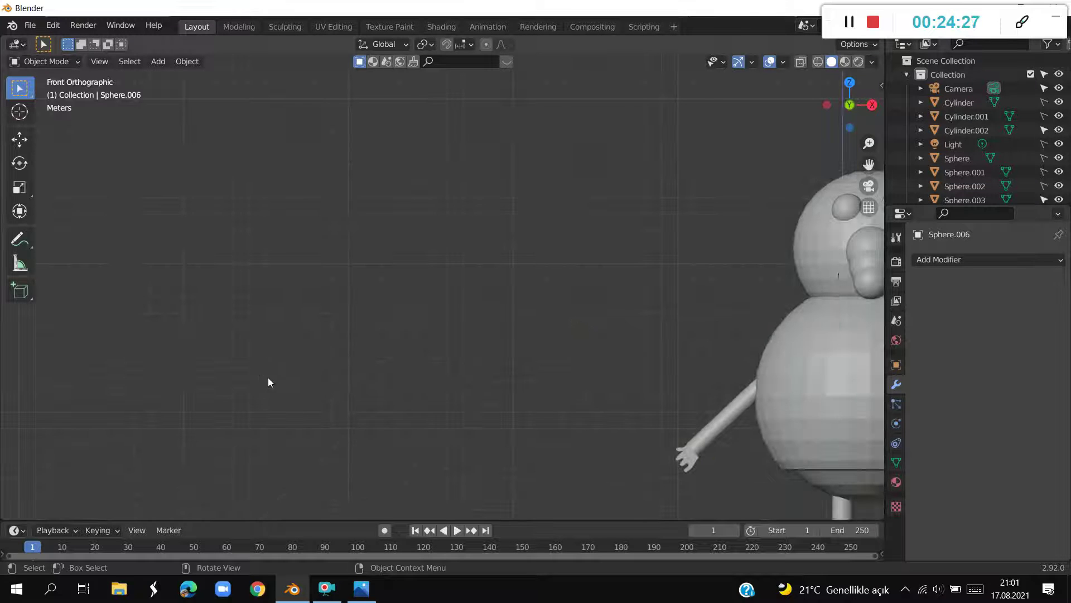
key("Tab")
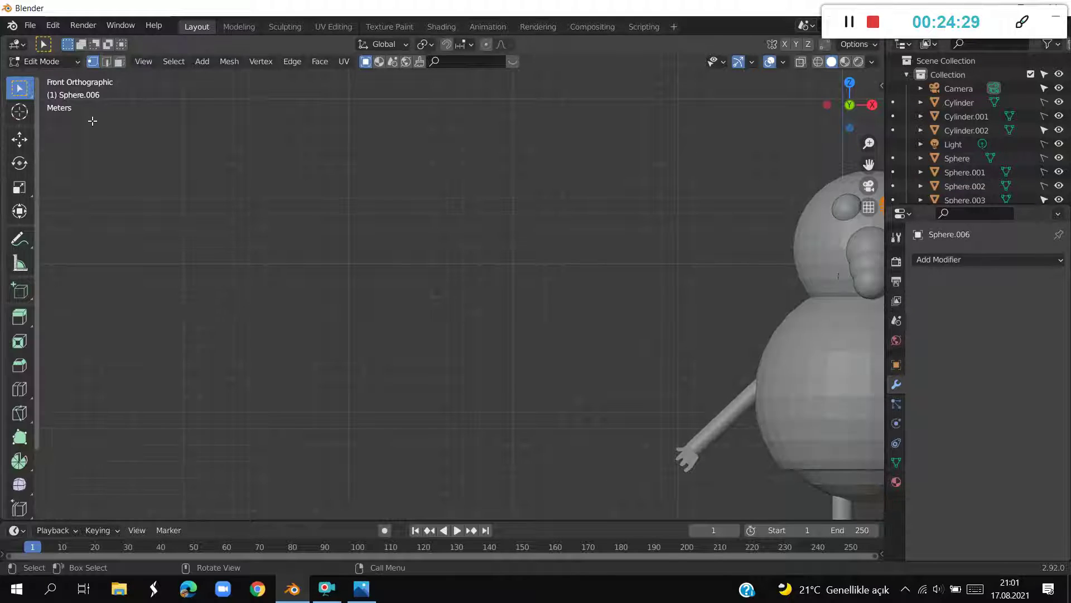
right_click(269, 350, "ctrl")
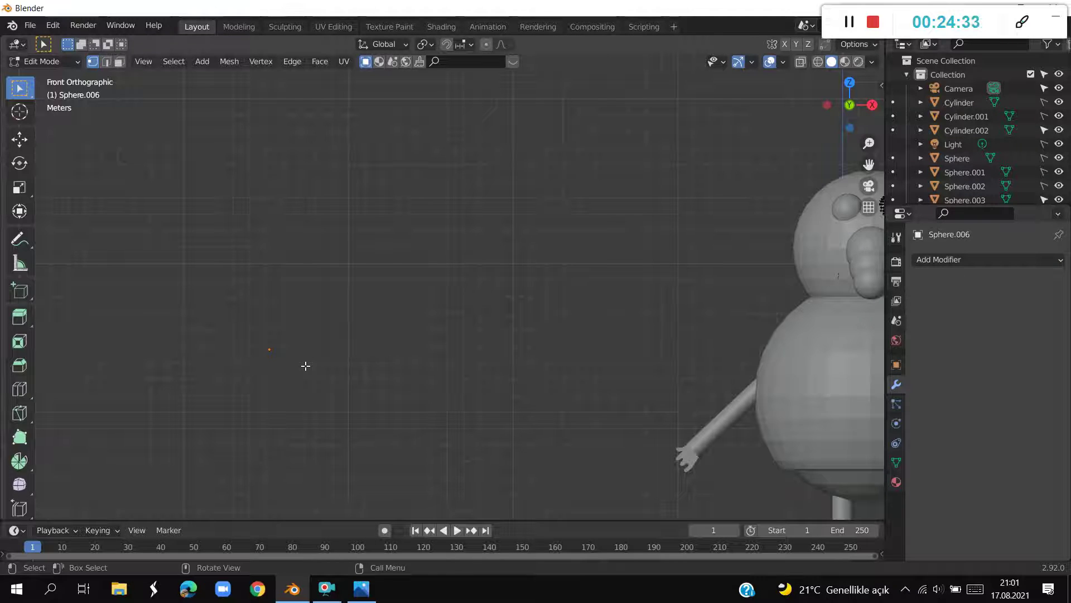
key("e")
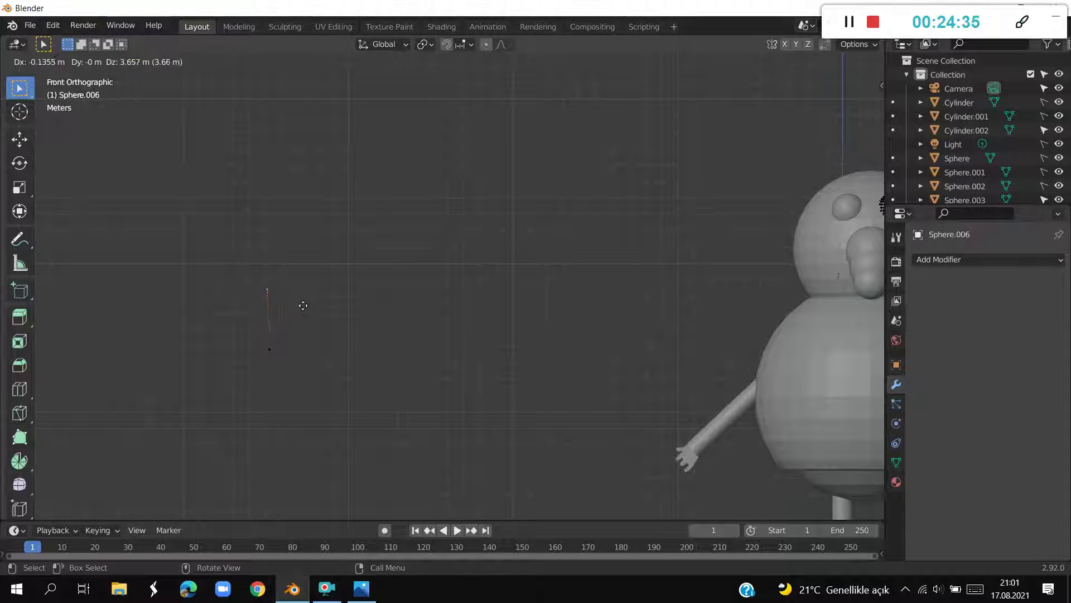
left_click(305, 299)
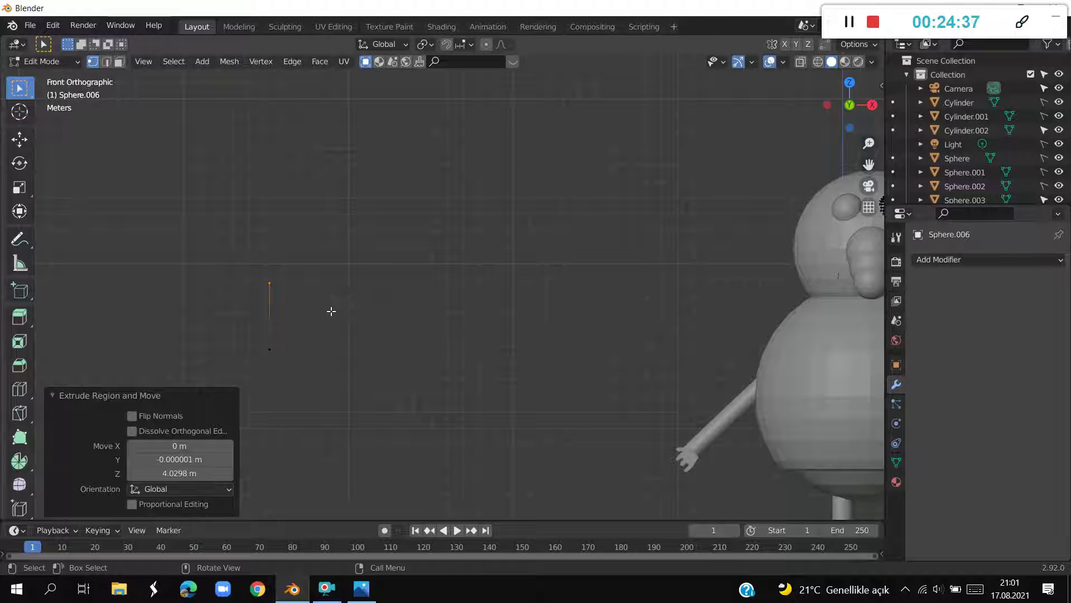
key("e")
left_click(353, 279)
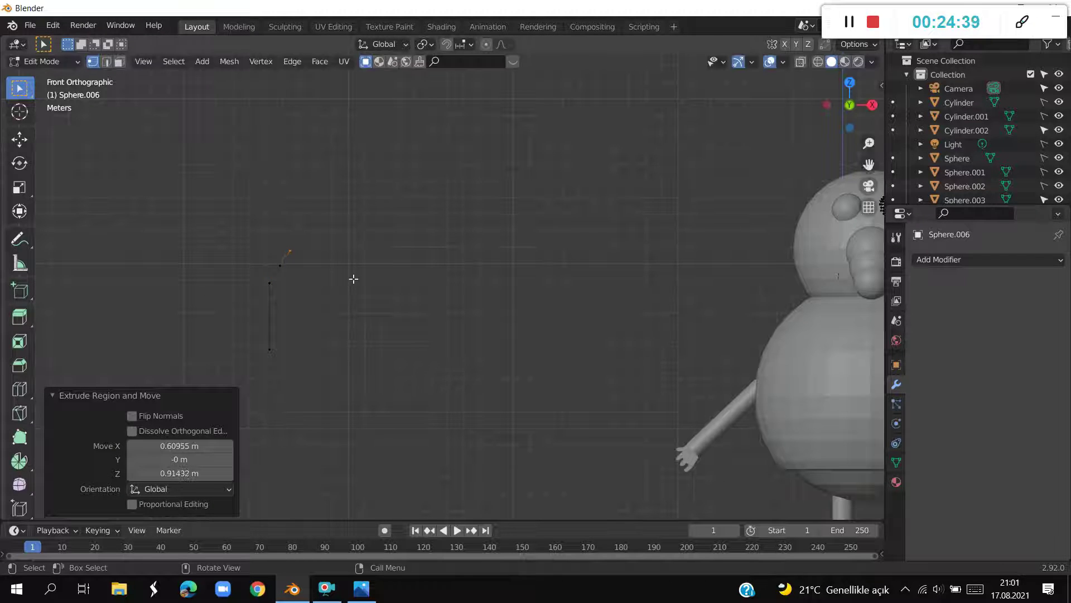
Extrude another outline point, adjusting and undoing one vertex move
key("e")
left_click(353, 279)
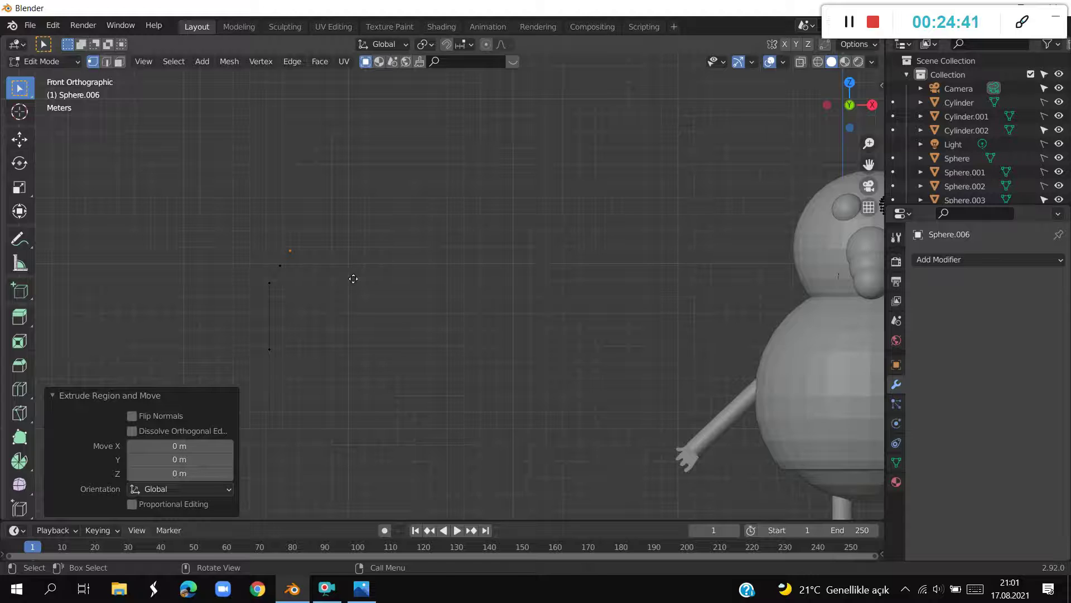
key("g")
left_click(355, 286)
key("ctrl+z")
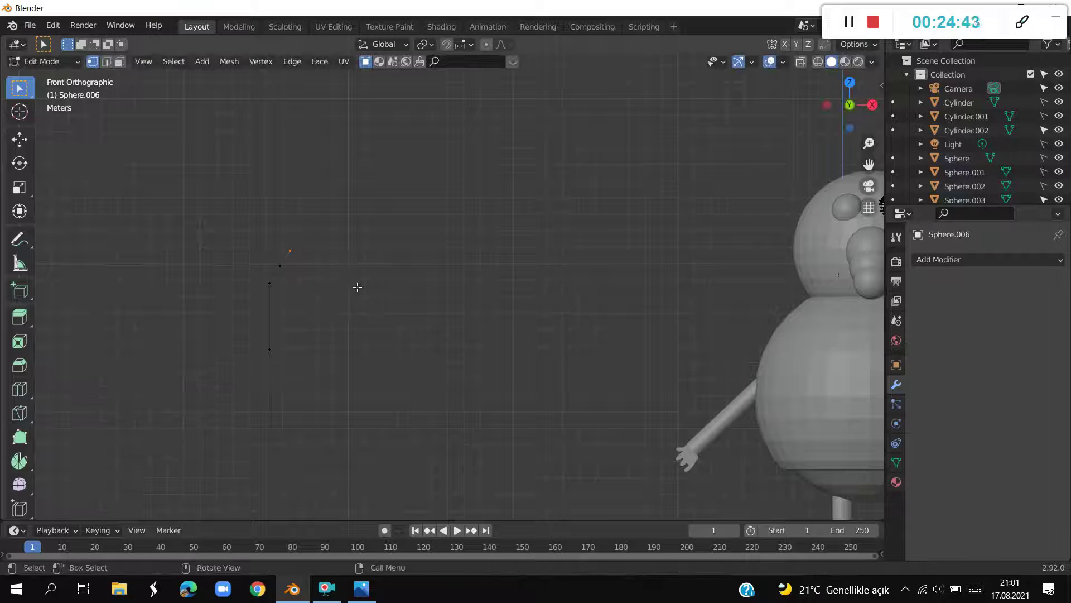
key("e")
left_click(358, 290)
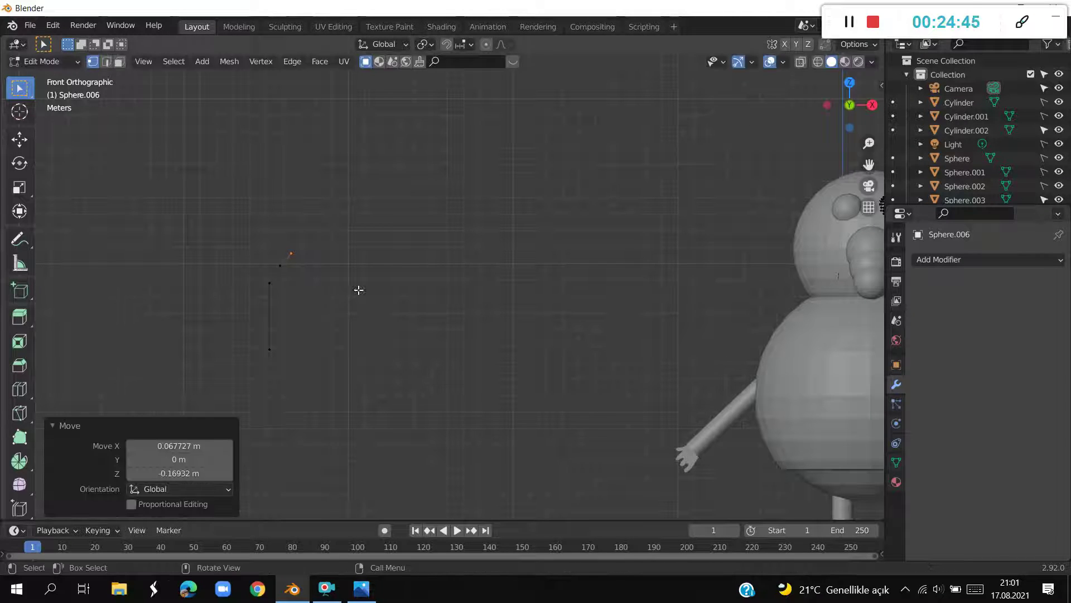
Extrude vertices across the top arc and down the ear's right side
key("e")
left_click(385, 280)
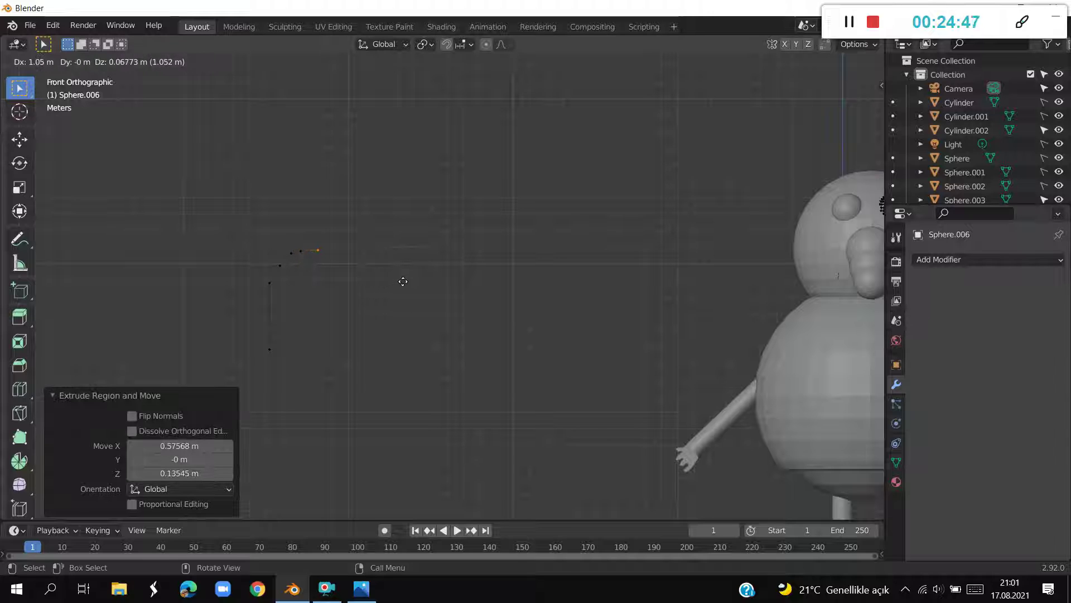
left_click(401, 274)
key("e")
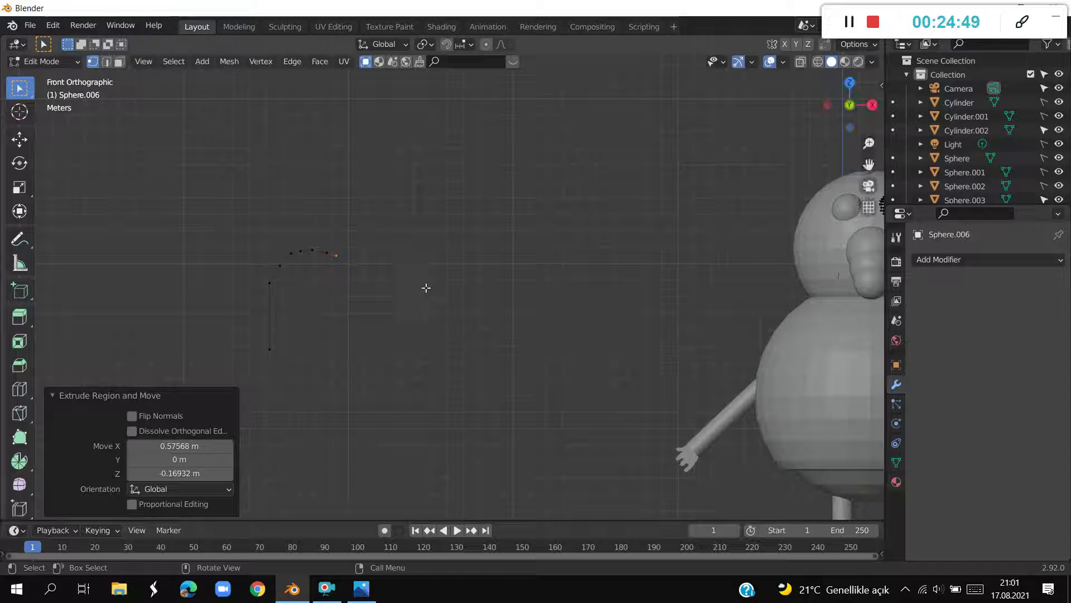
key("e")
left_click(427, 290)
key("e")
Extrude vertices around the bottom to close the ear-shaped loop
key("e")
key("z")
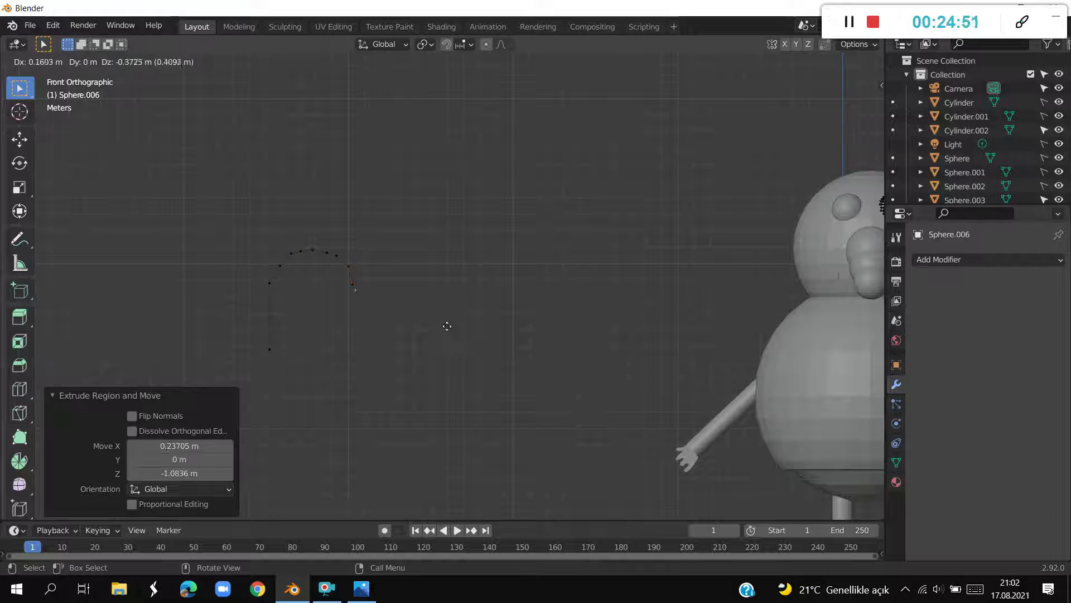
left_click(447, 330)
key("e")
key("e")
left_click(438, 352)
key("e")
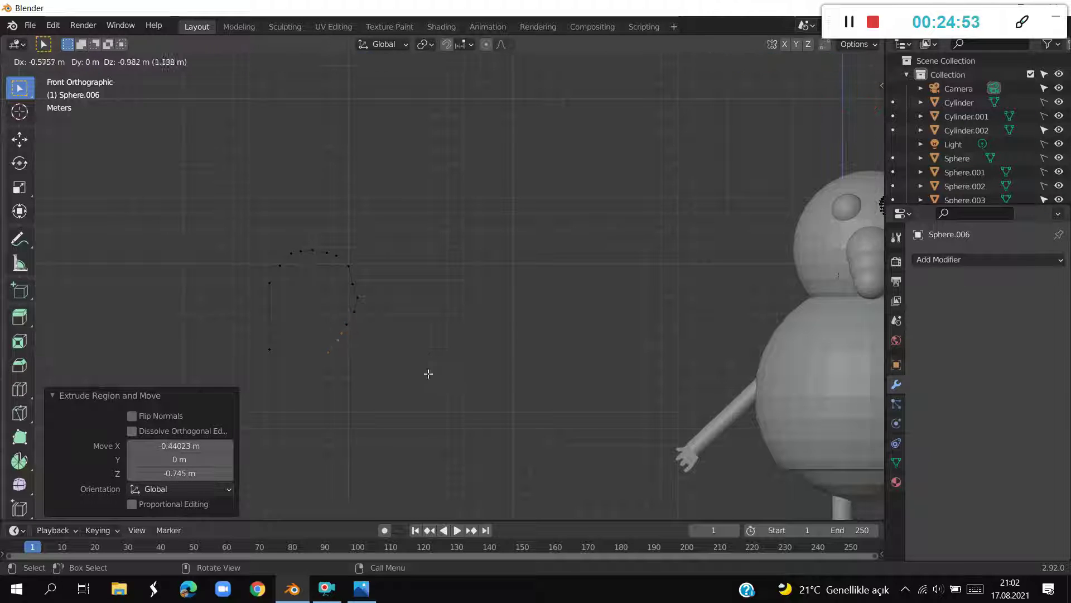
left_click(423, 381)
key("e")
left_click(391, 406)
key("e")
key("e")
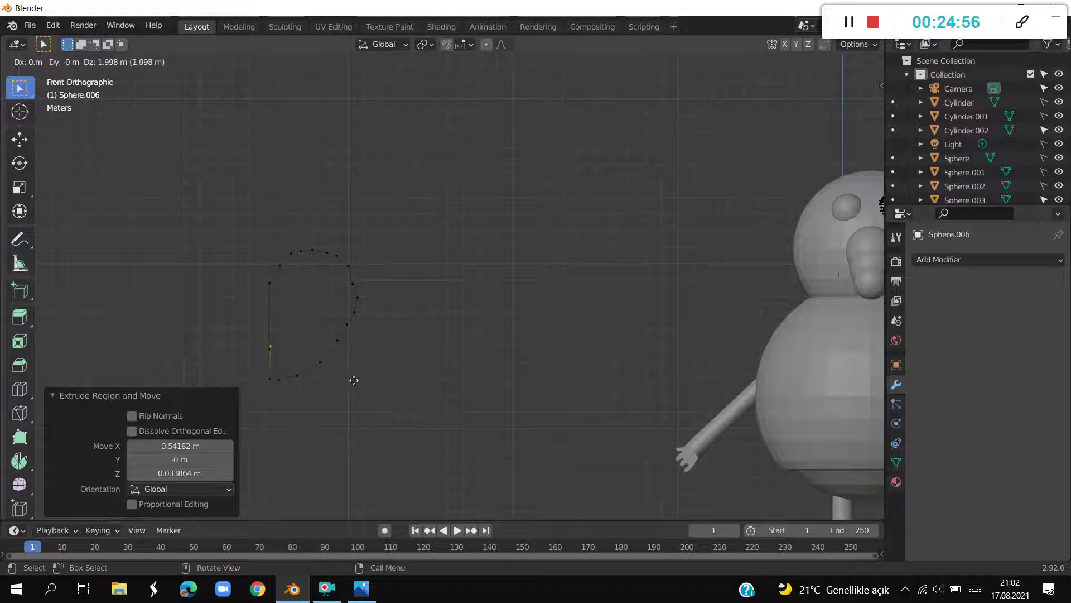
left_click(352, 383)
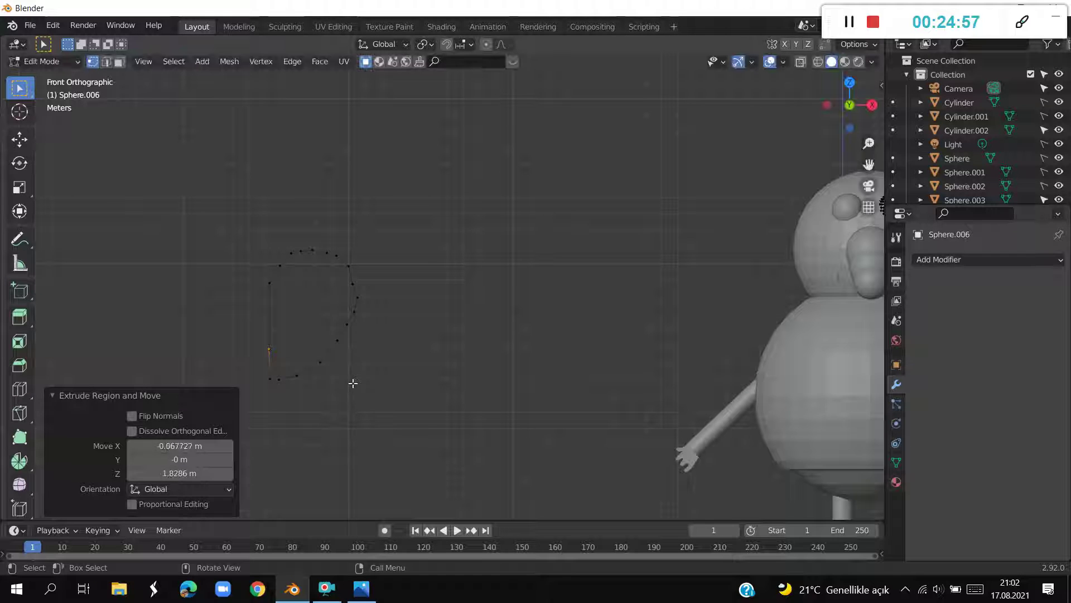
left_click(352, 282)
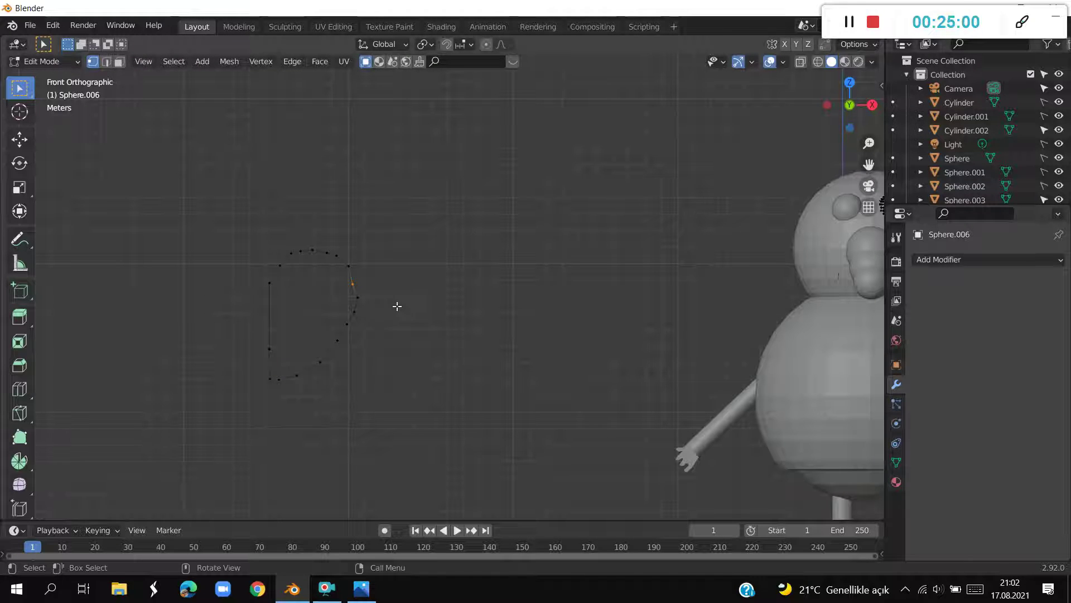
Smooth the outline by moving one vertex, then select the whole ear loop
key("g")
left_click(399, 304)
middle_click_drag(399, 305, 447, 374)
left_click_drag(215, 201, 408, 399)
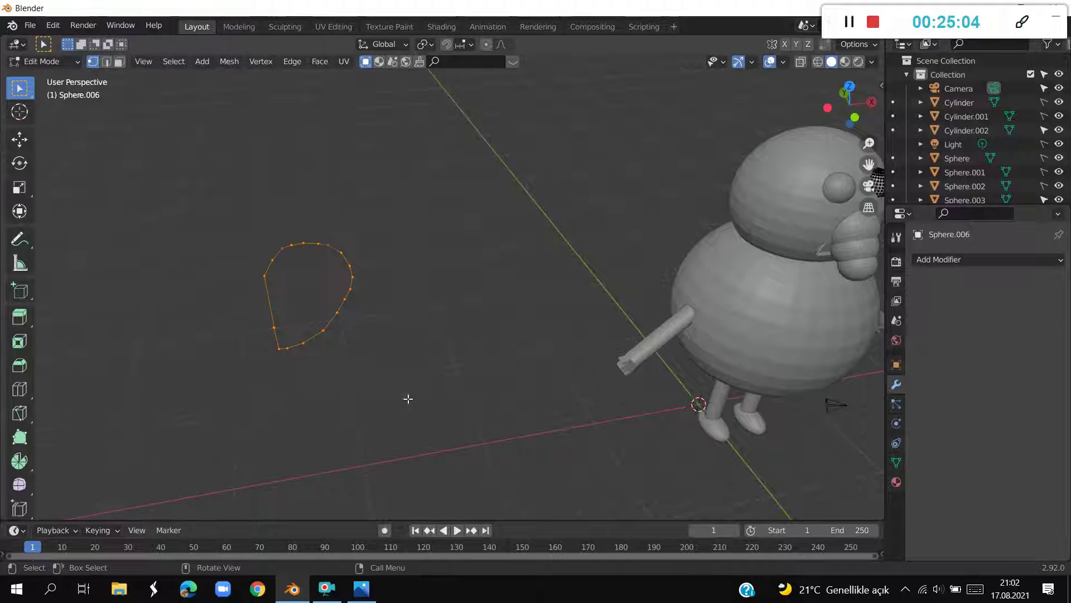
key("KP_7")
Duplicate the ear outline back along Y and fill the loop with a face
key("shift+d")
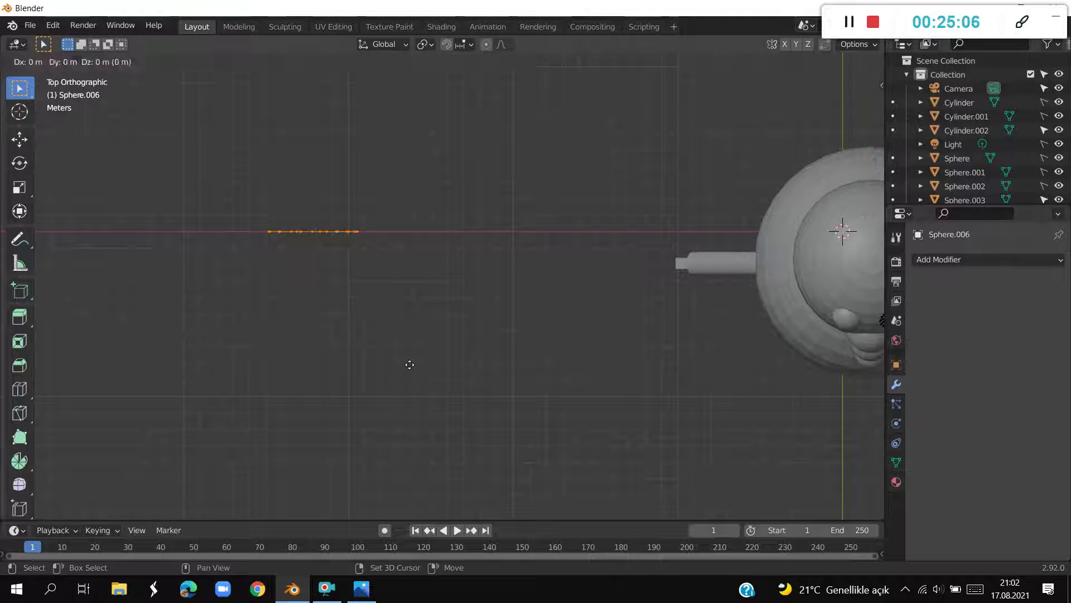
key("y")
left_click(410, 375)
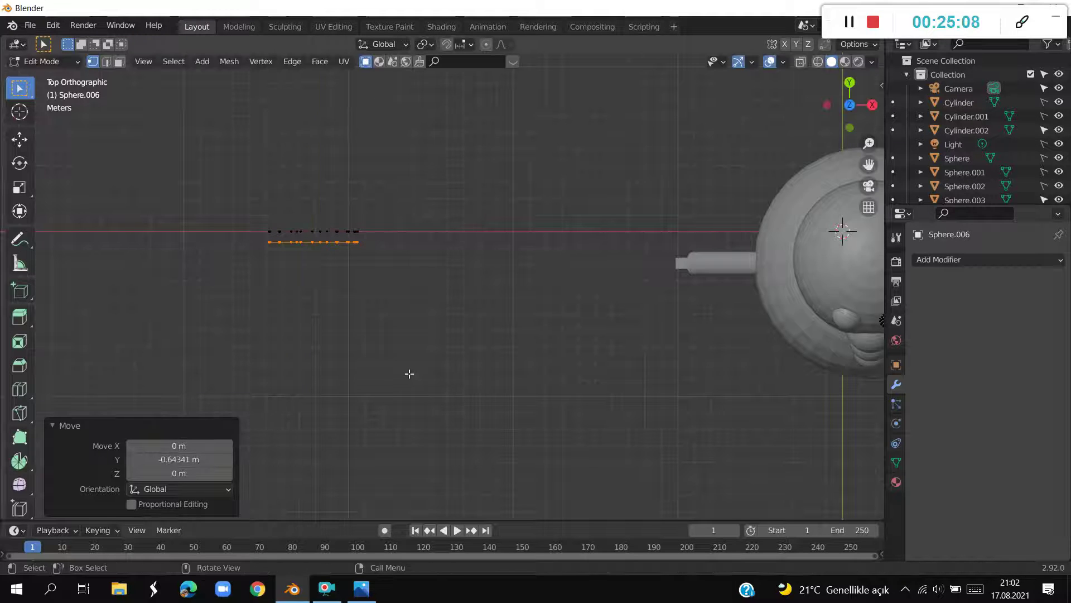
mouse_move(409, 373)
middle_mouse_down()
mouse_move(388, 299)
mouse_move(352, 280)
middle_mouse_up()
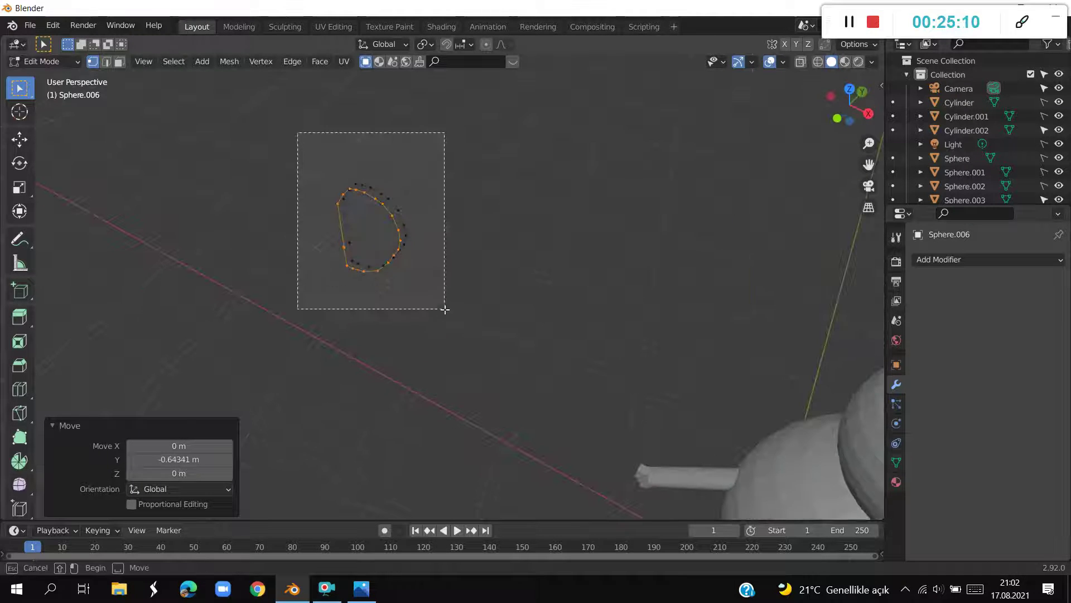
left_click_drag(301, 133, 446, 306)
key("f")
Select the face's vertices edge-on and undo two changes to it
middle_click_drag(445, 295, 437, 284)
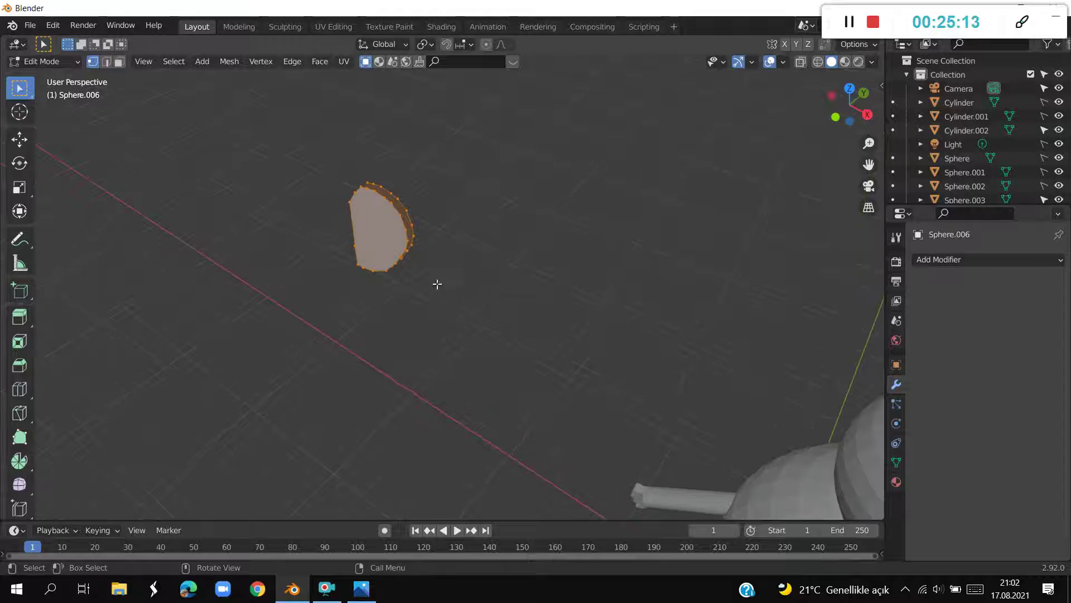
left_click(610, 208)
scroll(610, 207, "up", 2)
scroll(611, 208, "up", 2)
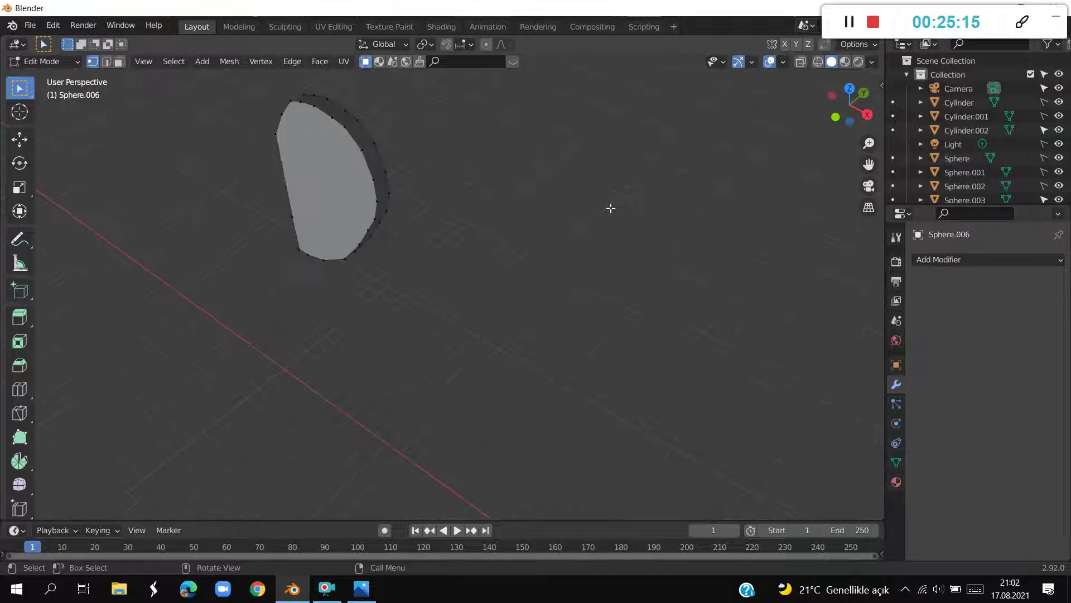
mouse_move(610, 208)
middle_mouse_down()
mouse_move(457, 228)
mouse_move(533, 231)
middle_mouse_up()
left_click_drag(512, 93, 584, 269)
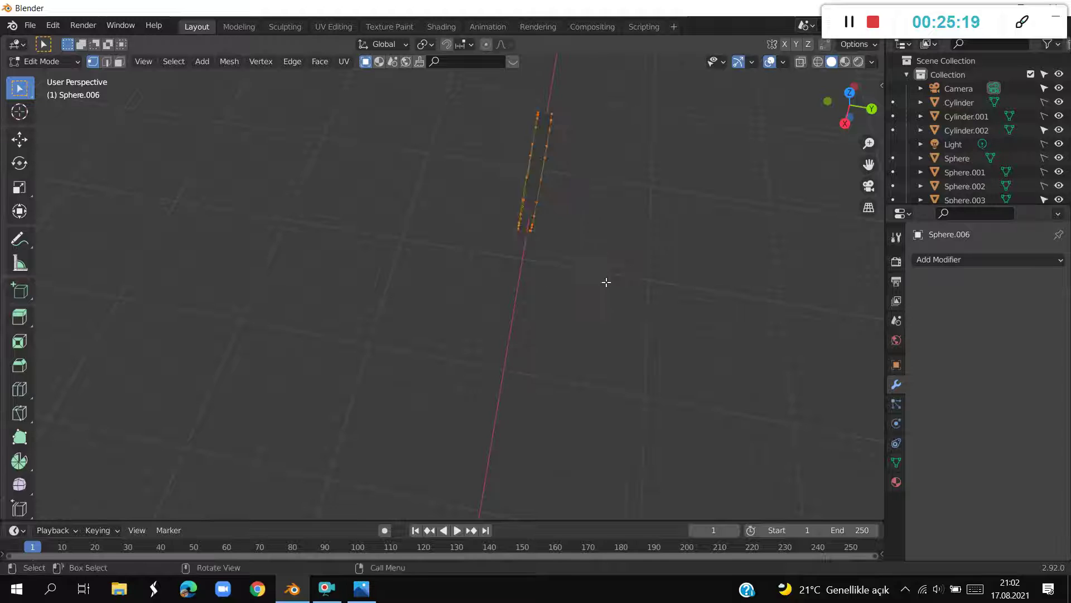
key("ctrl+z")
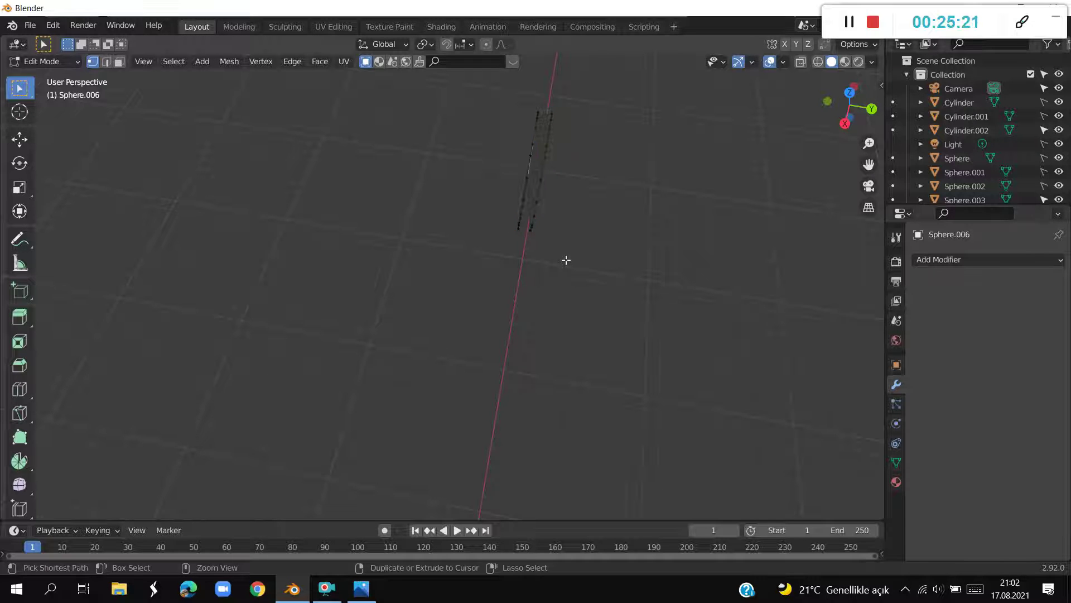
key("ctrl+z")
Select a few ear vertices, then check the thin ear slab from above
scroll(505, 271, "up", 3)
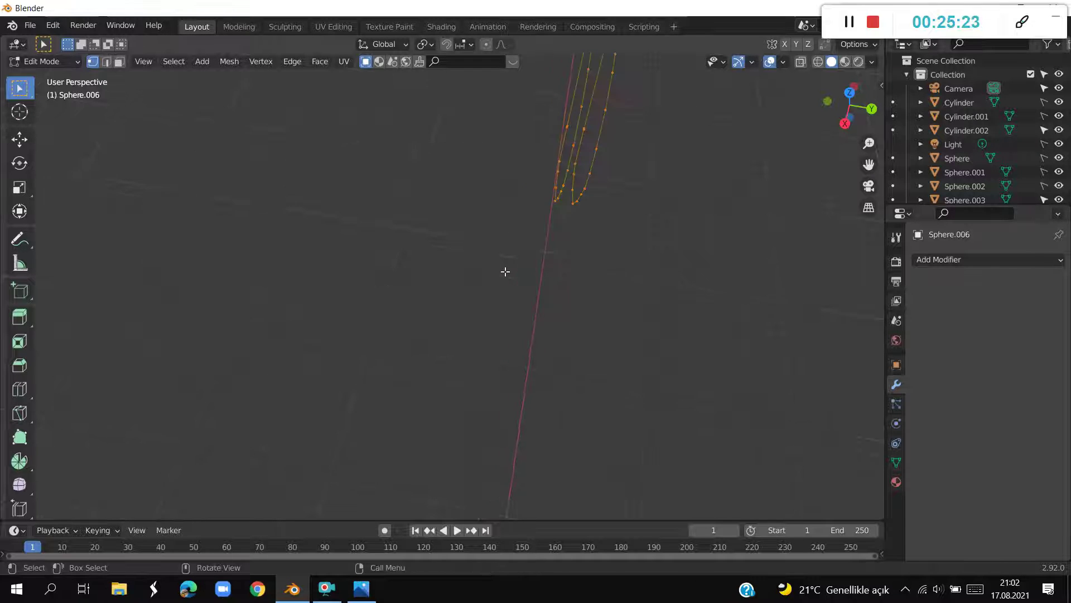
scroll(519, 280, "up", 2)
mouse_move(556, 199)
middle_mouse_down()
mouse_move(650, 199)
mouse_move(641, 177)
mouse_move(546, 279)
mouse_move(495, 299)
mouse_move(510, 241)
mouse_move(452, 262)
middle_mouse_up()
mouse_move(598, 91)
left_mouse_down()
mouse_move(646, 173)
mouse_move(639, 166)
left_mouse_up()
left_click(611, 110, "shift")
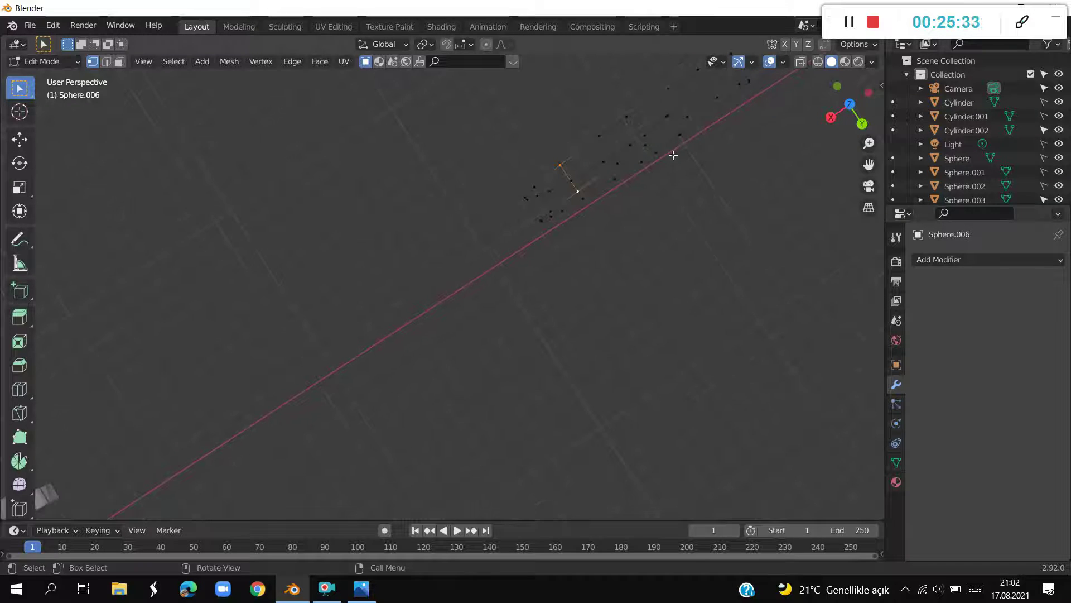
middle_click_drag(672, 153, 526, 92)
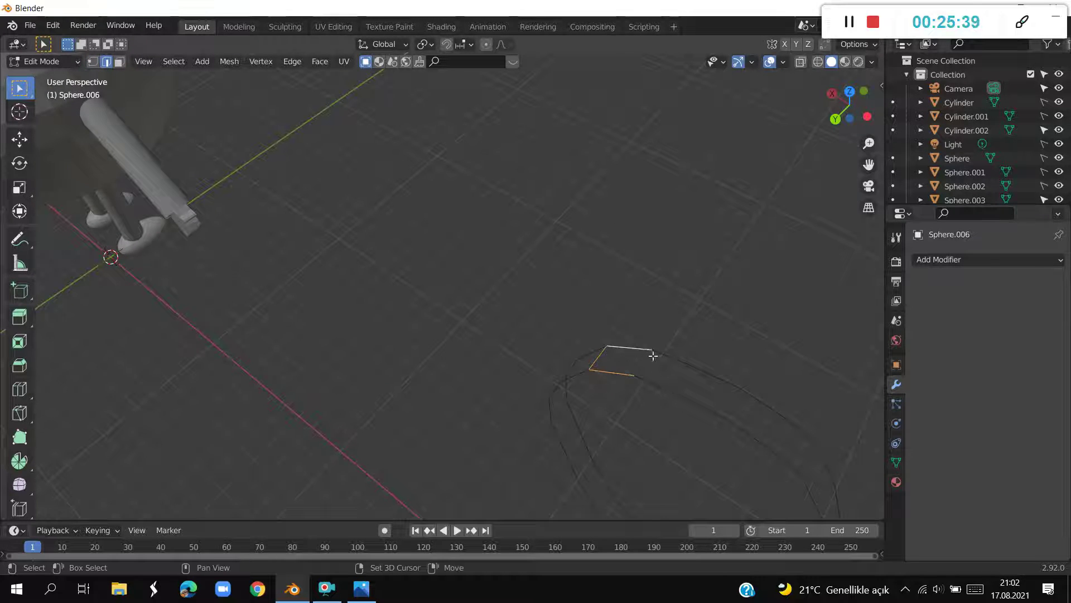
left_click(692, 259)
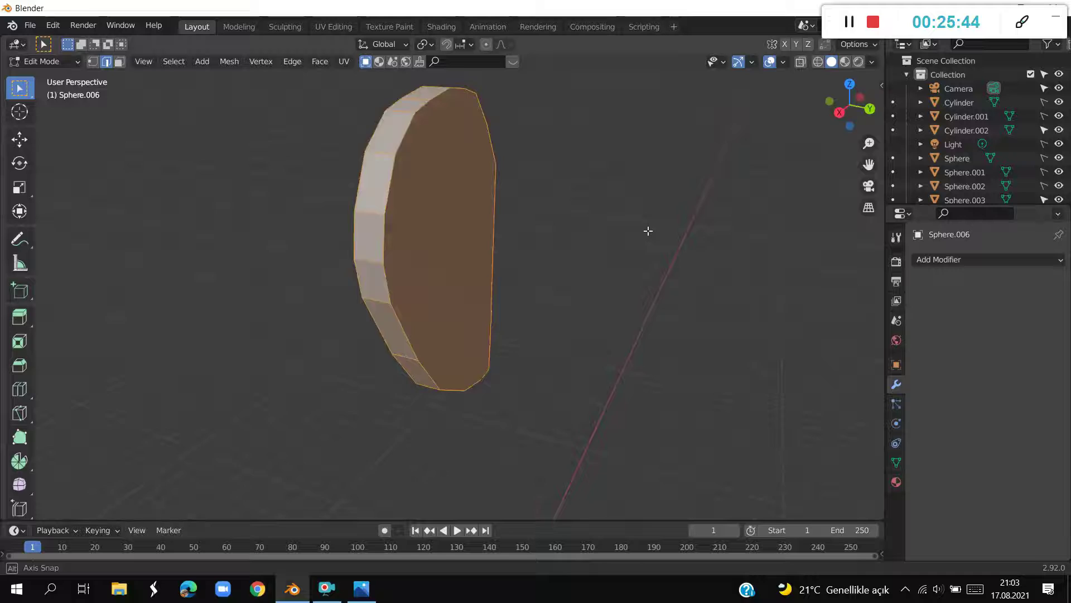
mouse_move(646, 229)
middle_mouse_down()
mouse_move(833, 267)
mouse_move(743, 185)
middle_mouse_up()
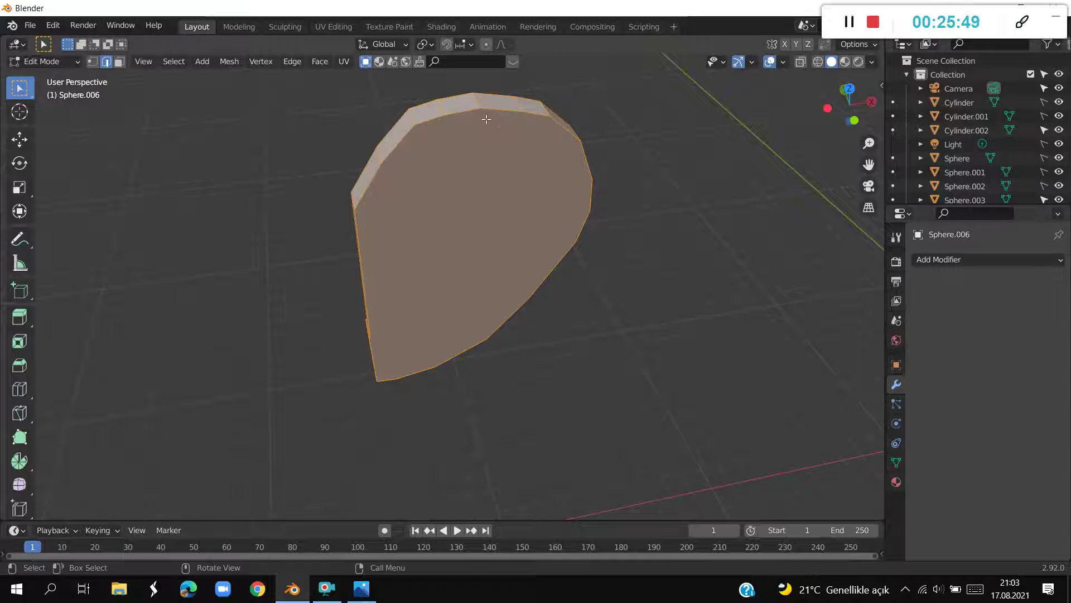
key("KP_7")
In front wireframe view, box-select the whole ear mesh and move it beside the head
left_click(657, 397)
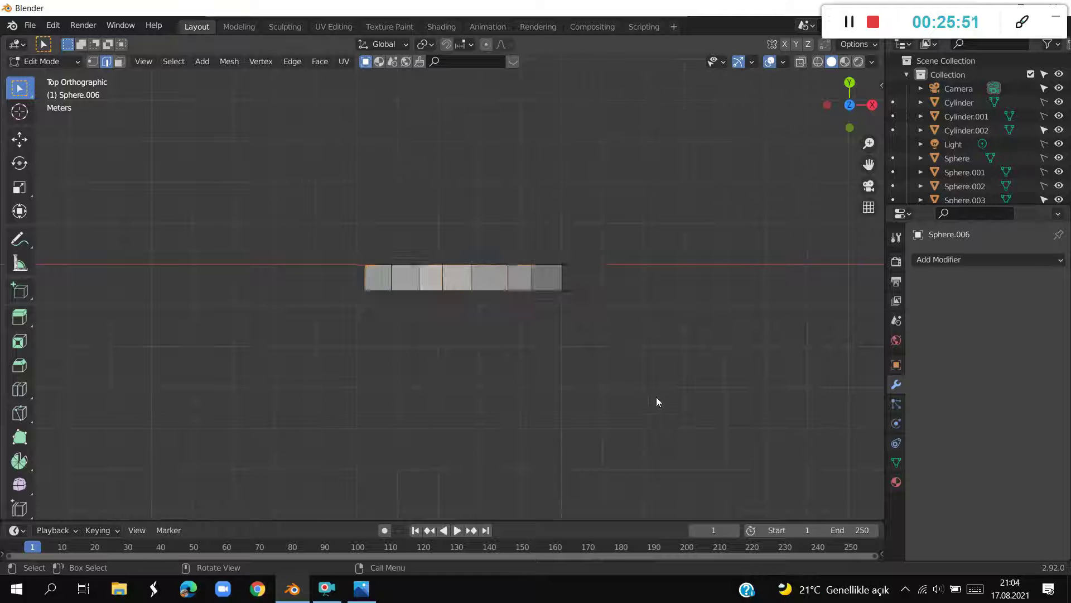
mouse_move(656, 397)
middle_mouse_down()
mouse_move(637, 235)
mouse_move(794, 244)
mouse_move(728, 234)
middle_mouse_up()
key("KP_1")
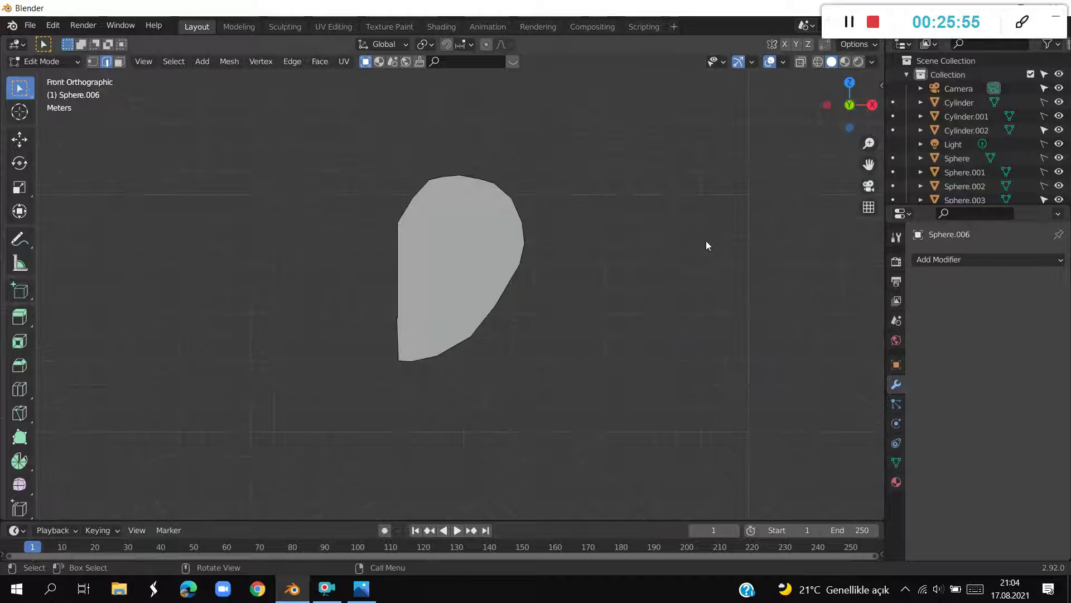
scroll(681, 260, "down", 3)
scroll(685, 274, "down", 1)
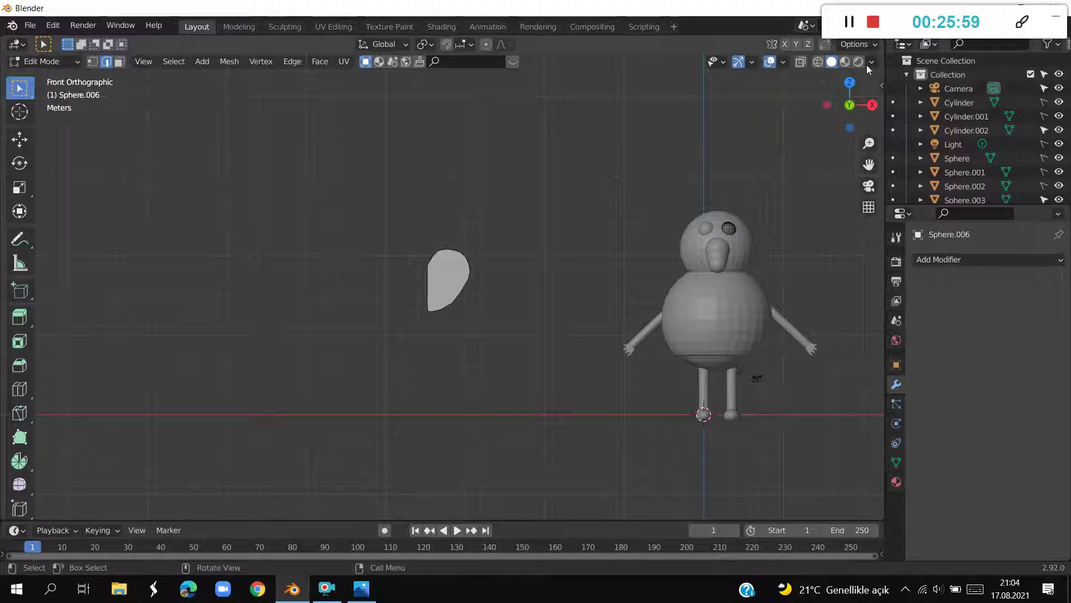
left_click(818, 62)
left_click_drag(342, 143, 489, 341)
key("g")
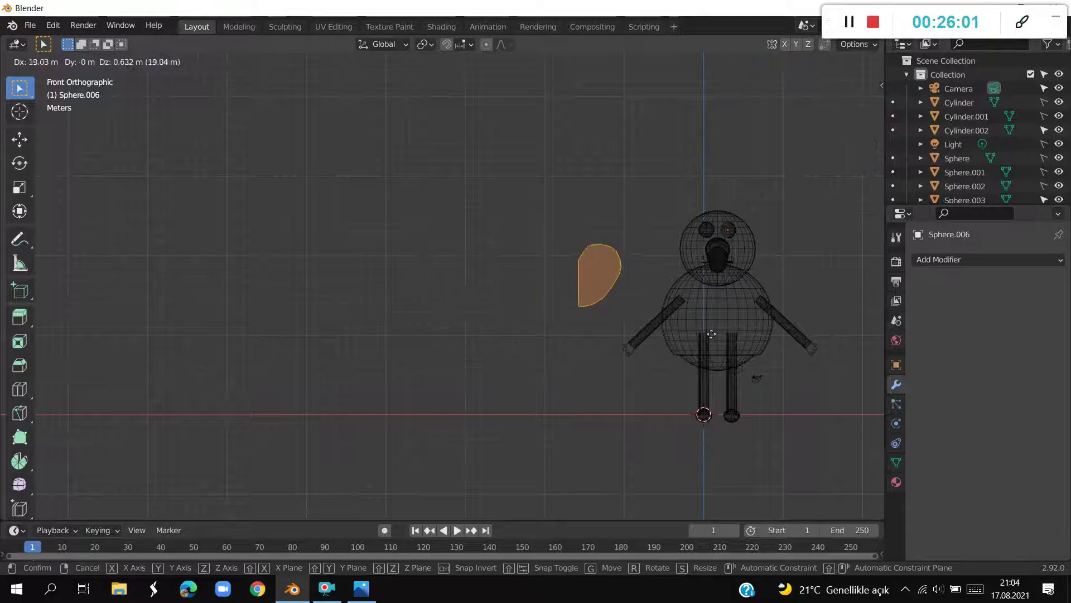
left_click(813, 297)
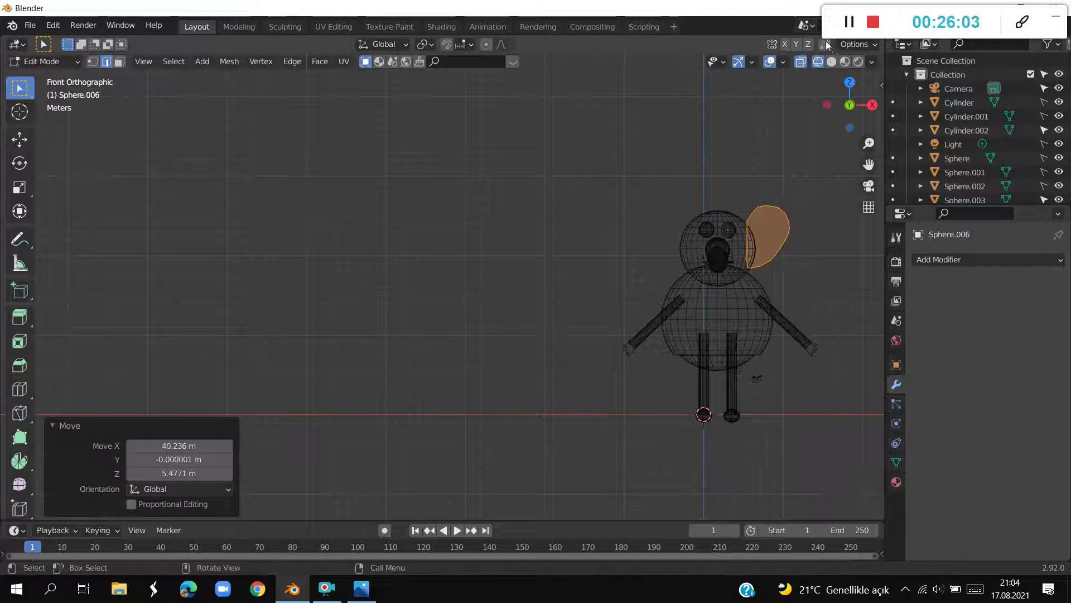
Back in solid shading, shrink the ear to 0.607 and flip it 179° about Y
left_click(831, 61)
middle_click_drag(809, 239, 677, 239, "shift")
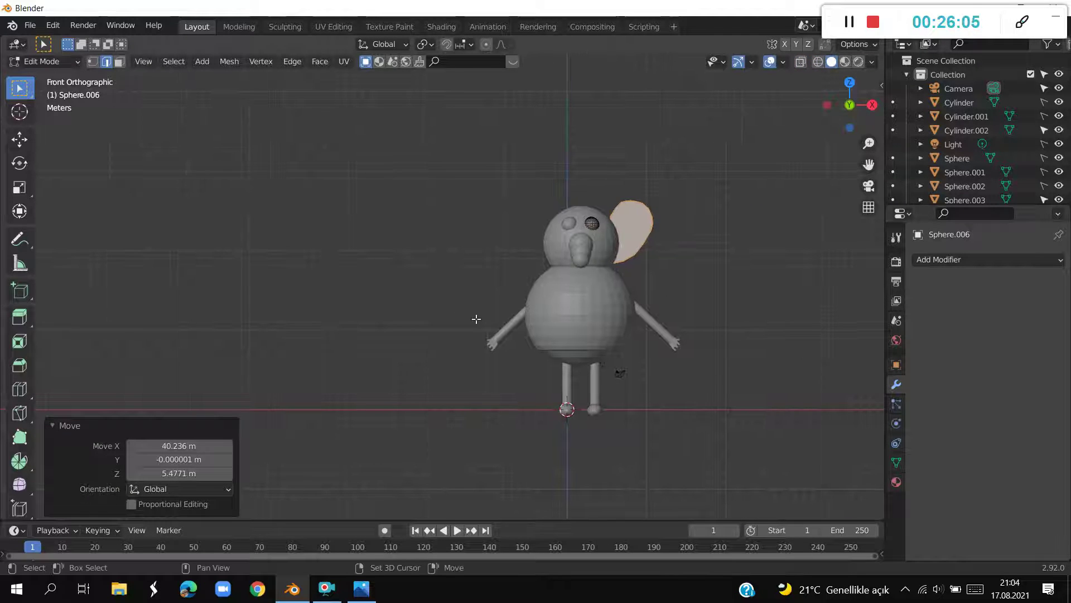
scroll(476, 319, "up", 4)
middle_click_drag(809, 239, 581, 239, "shift")
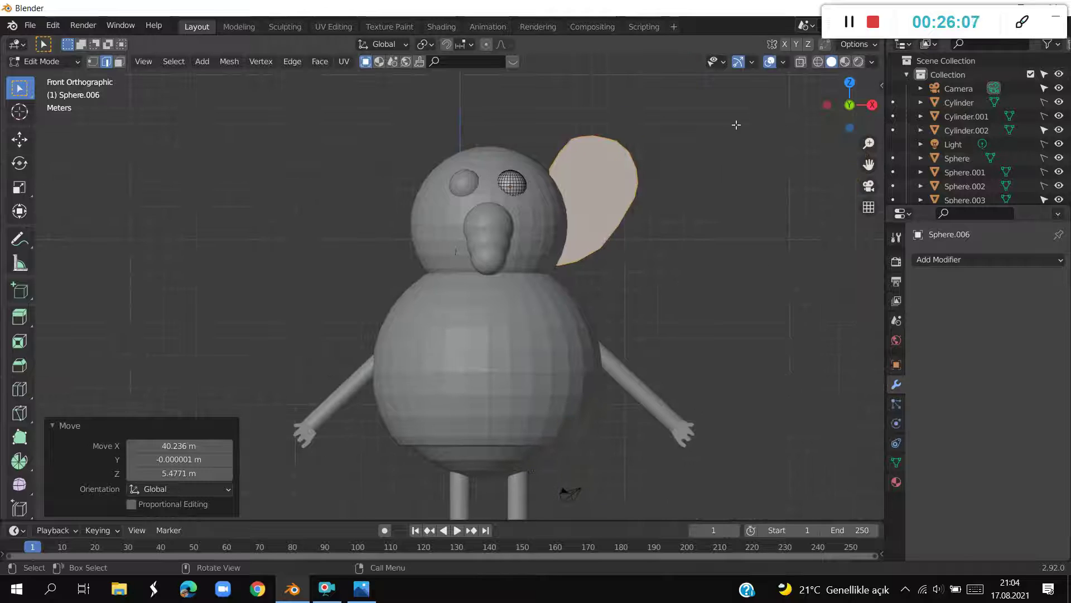
key("s")
left_click(678, 158)
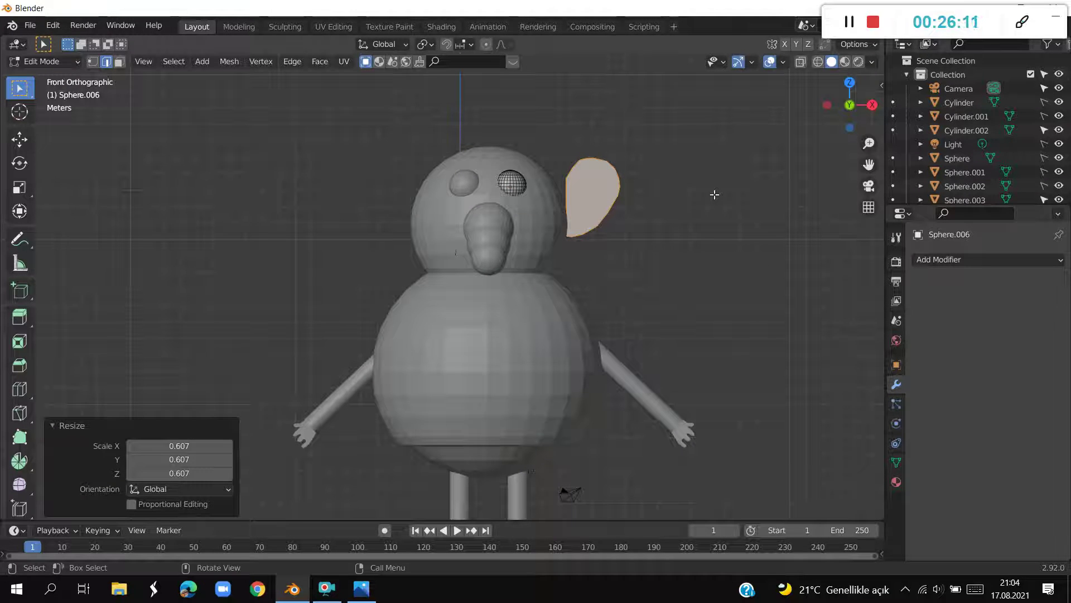
key("r")
key("y")
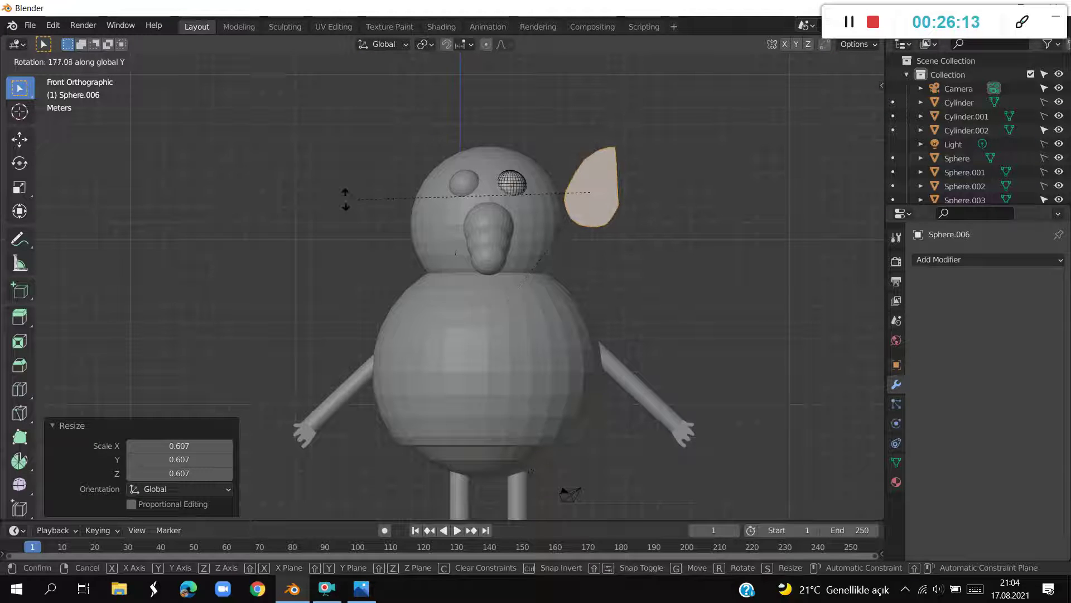
left_click(342, 194)
Move the ear to the head's upper left side, tilt it about Y, and compare with the reference
key("g")
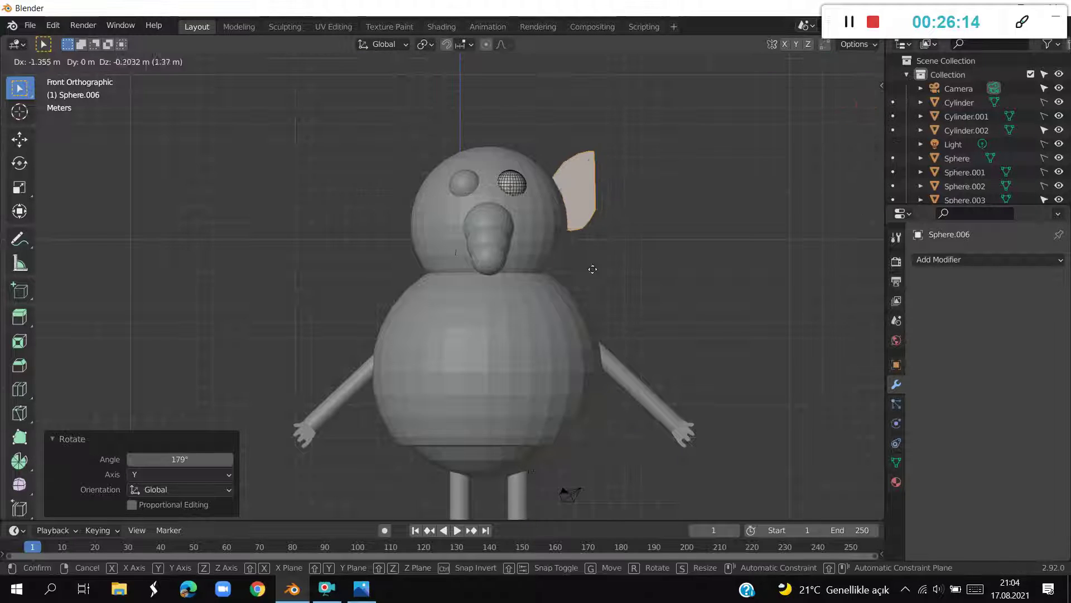
left_click(479, 284)
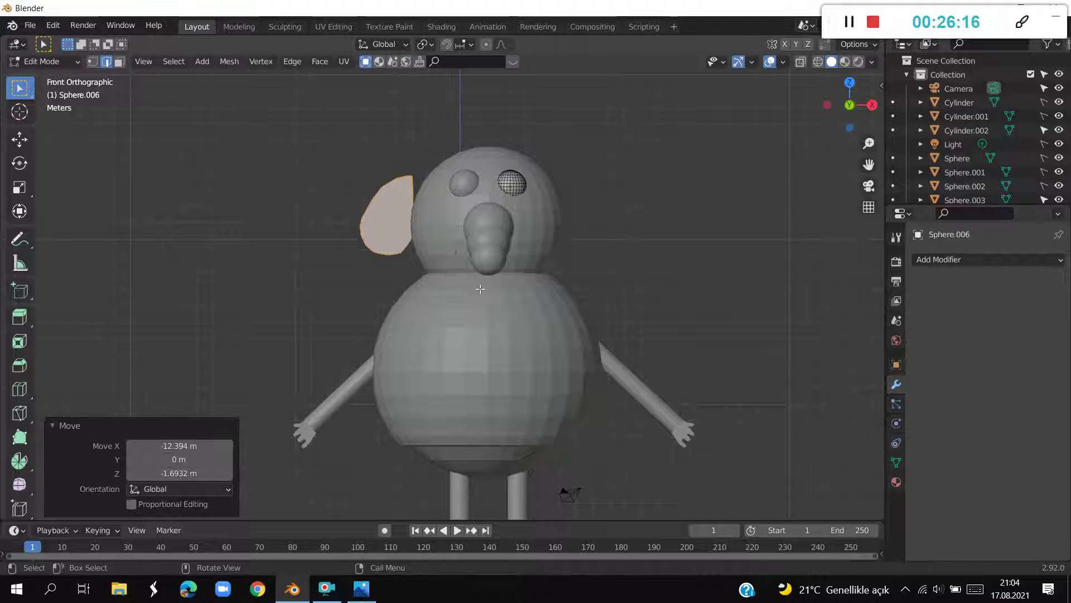
key("r")
key("y")
left_click(413, 266)
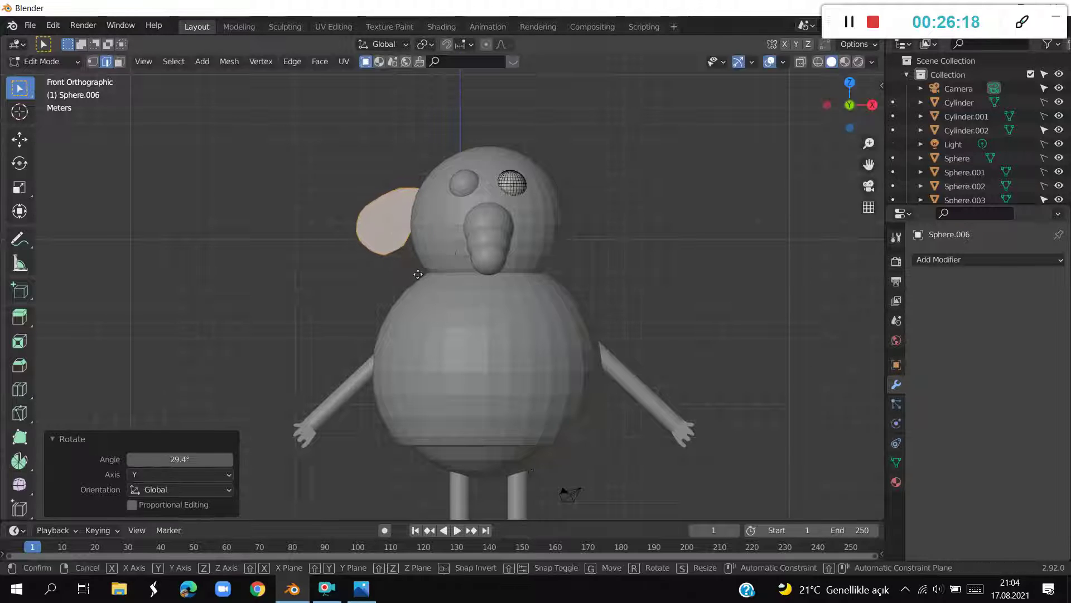
key("g")
left_click(349, 442)
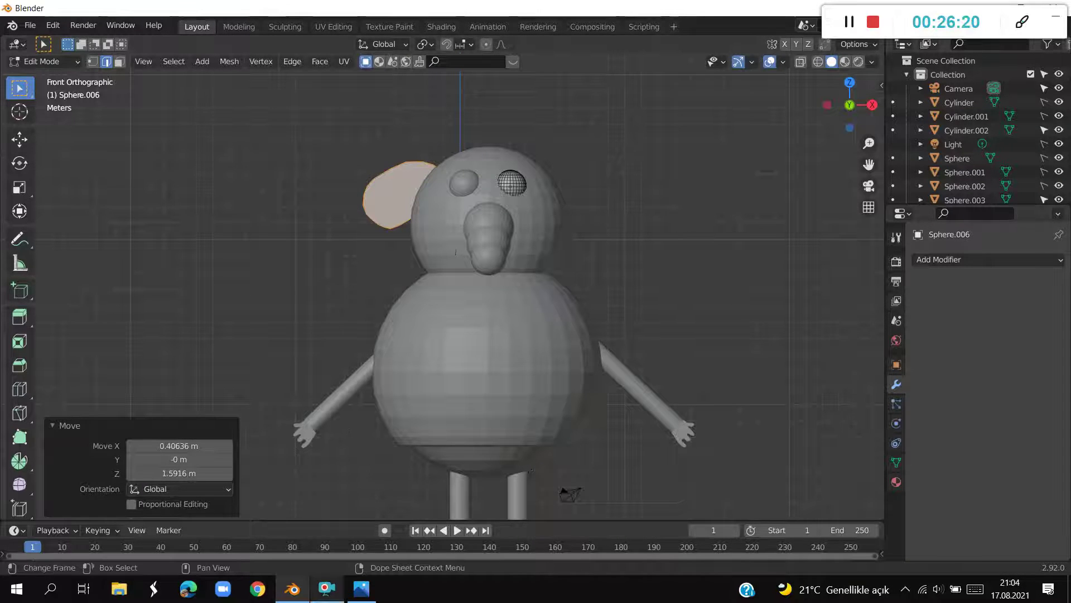
left_click(367, 595)
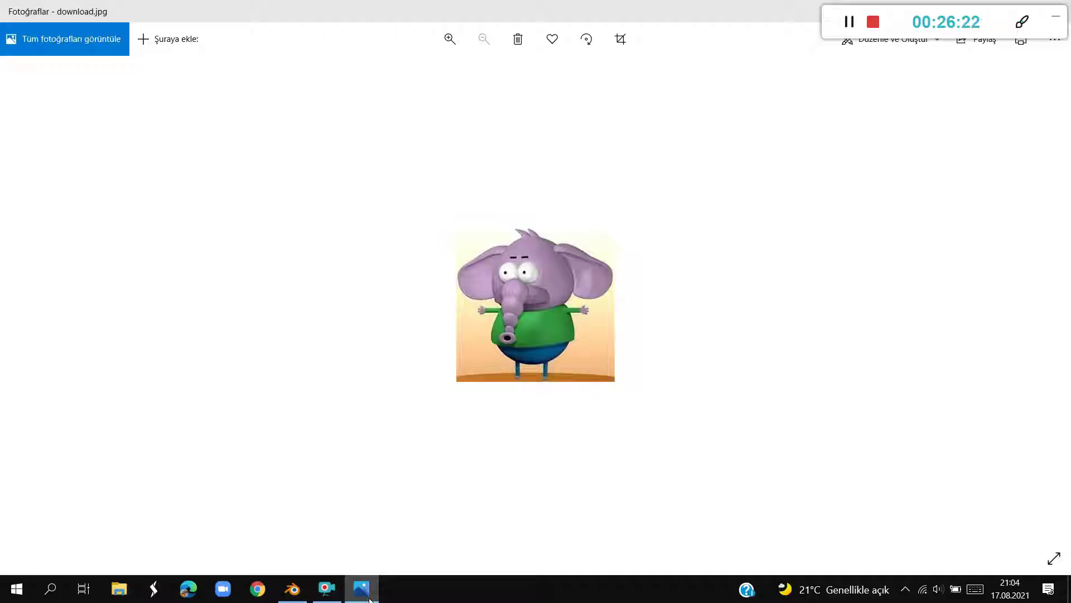
left_click(369, 600)
mouse_move(430, 392)
middle_mouse_down()
mouse_move(478, 381)
mouse_move(537, 405)
middle_mouse_up()
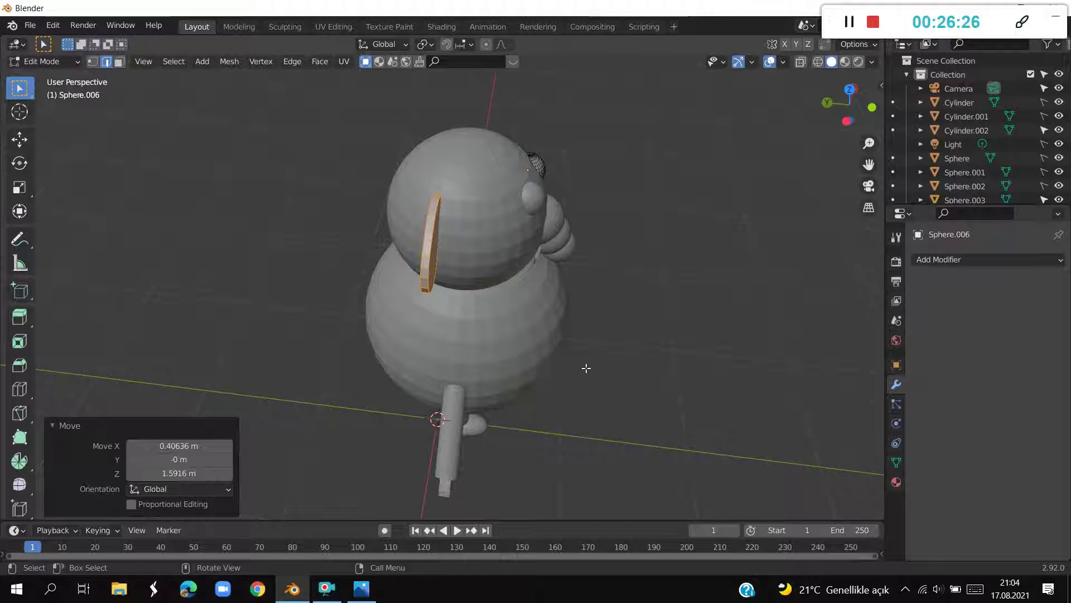
Stretch the ear to 2.085 along Y and shift it -1.2473 m in Y
key("s")
key("y")
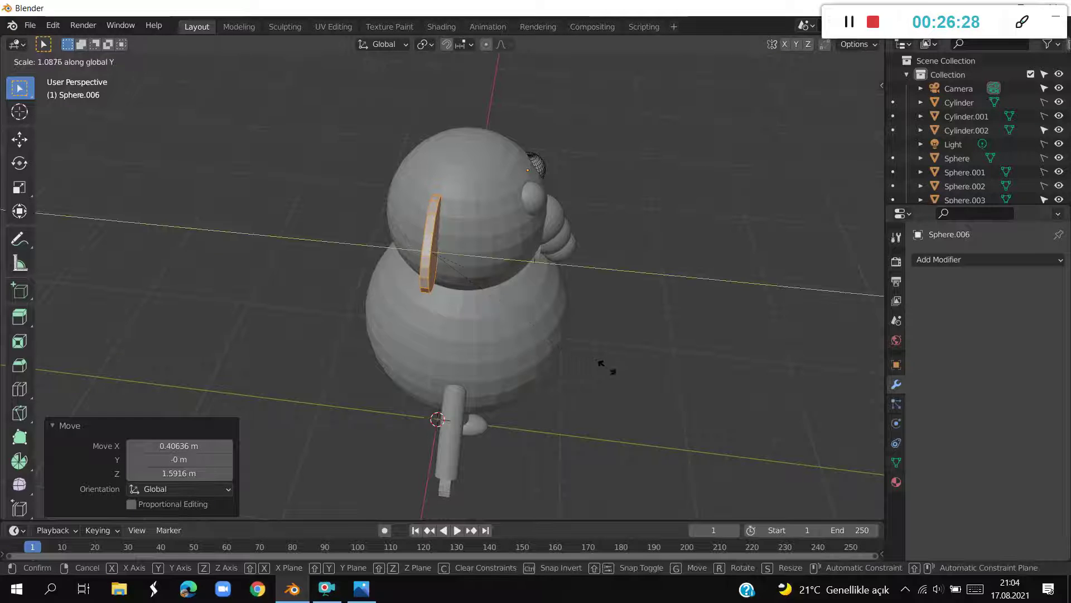
left_click(826, 333)
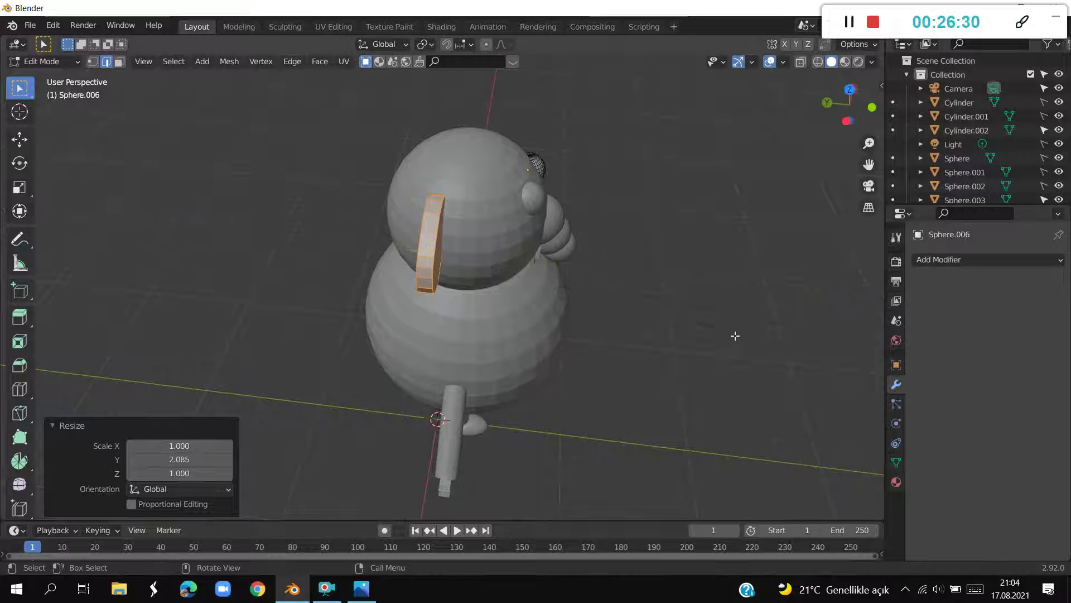
key("g")
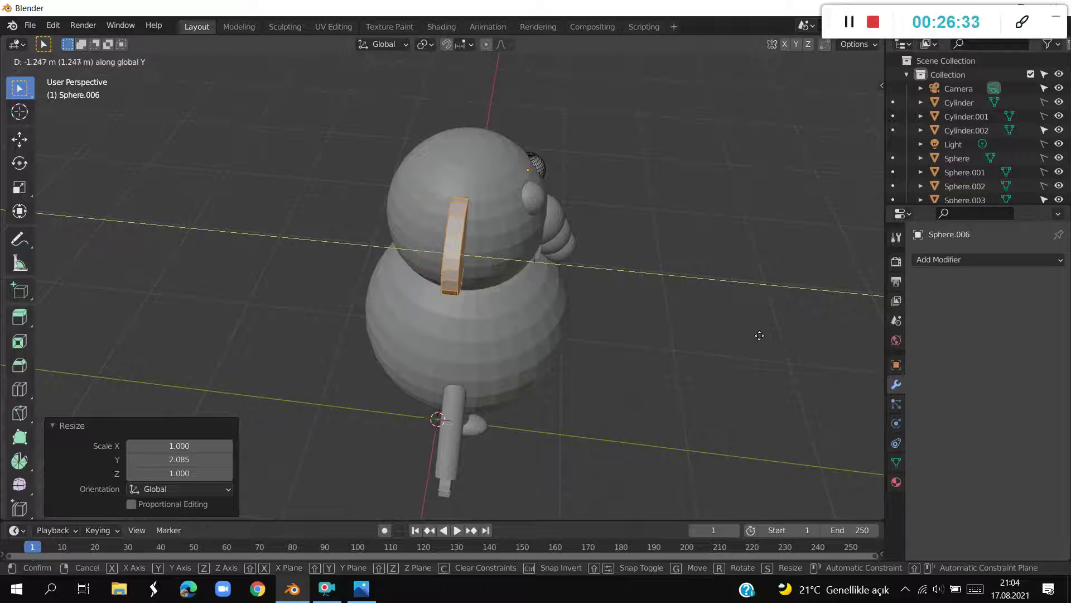
left_click(758, 334)
Enlarge the ear uniformly to 1.435 and view the character from the front
mouse_move(773, 322)
middle_mouse_down()
mouse_move(627, 279)
mouse_move(622, 268)
middle_mouse_up()
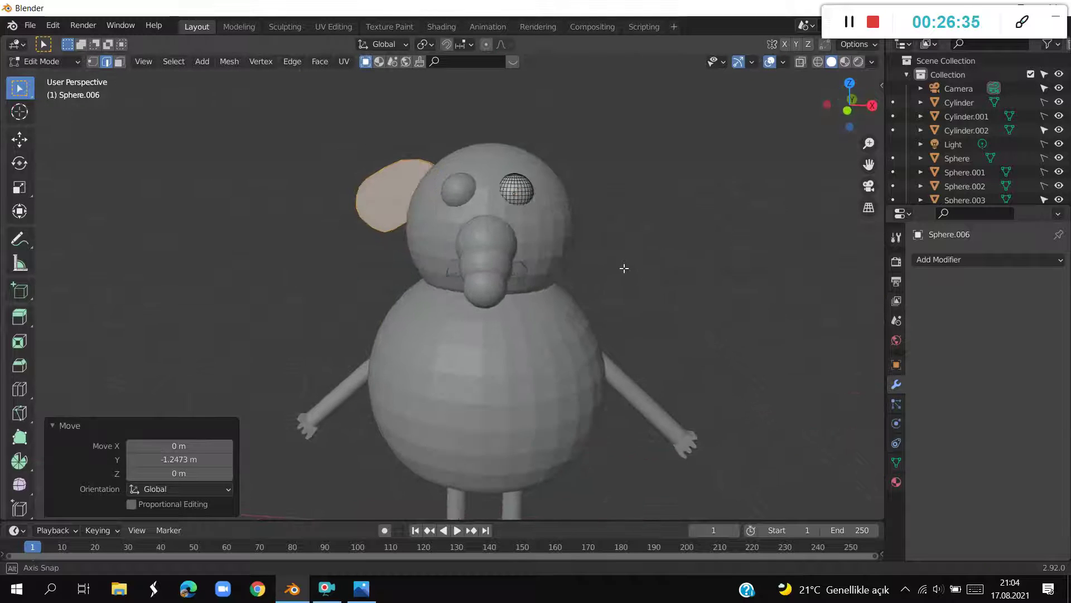
key("s")
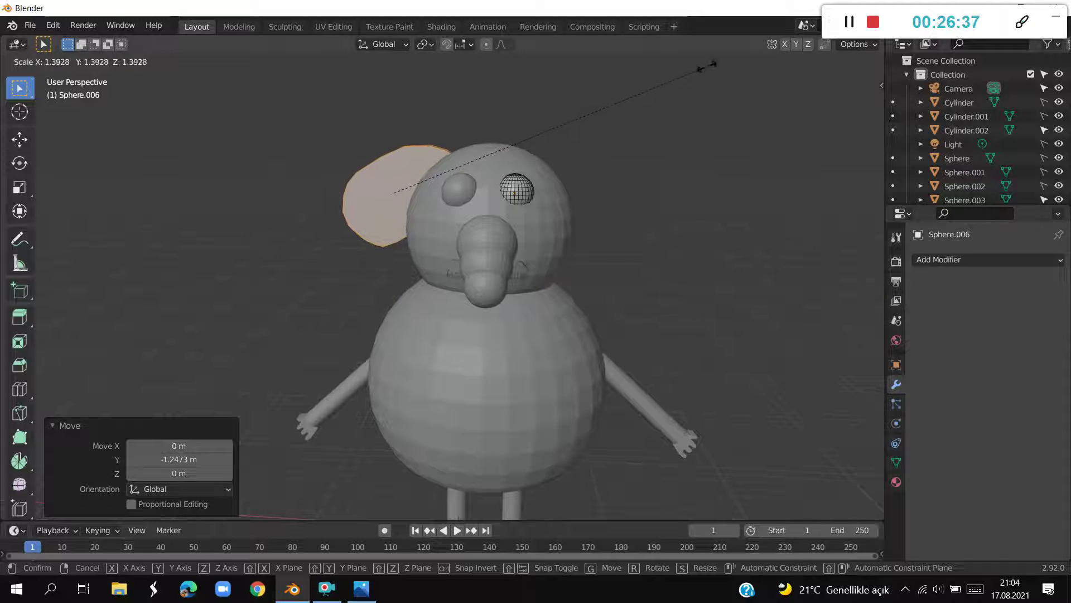
left_click(716, 62)
key("KP_1")
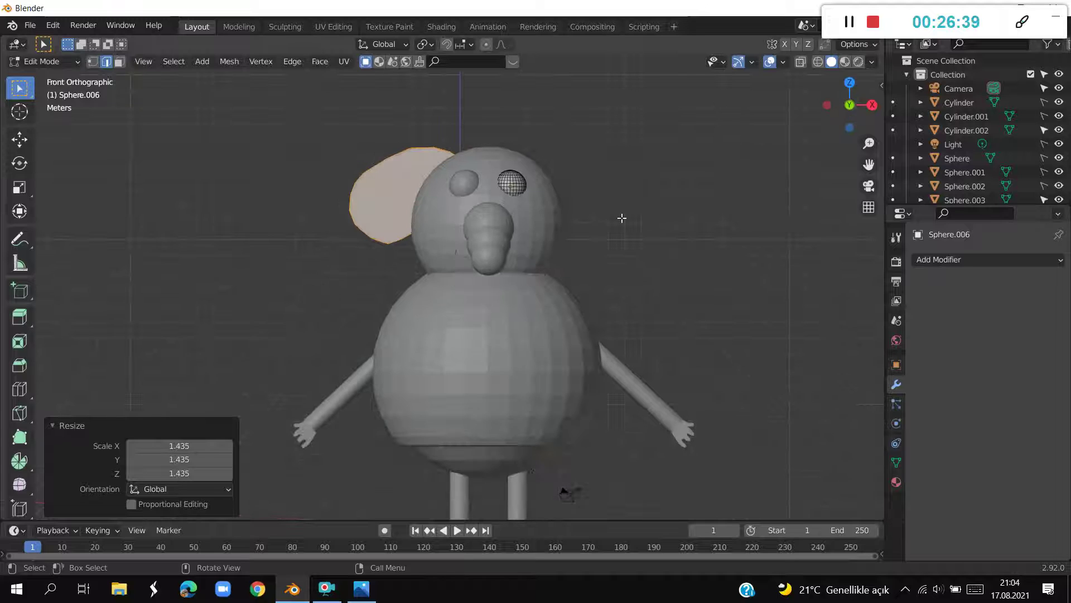
Duplicate the ear and slide the copy along X to the head's right side
key("shift+d")
right_click(622, 217)
key("shift+d")
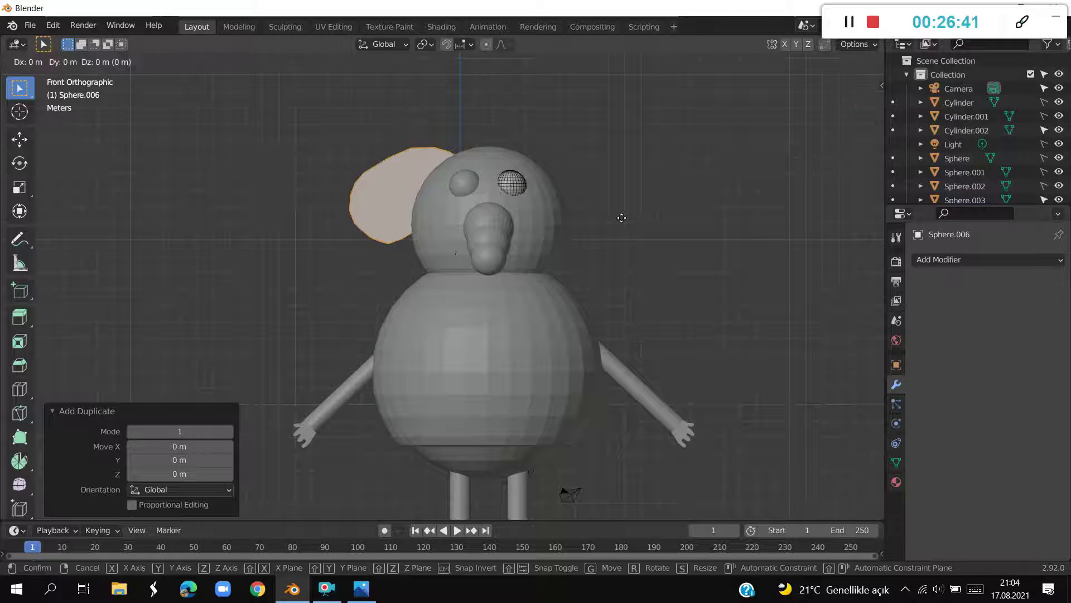
key("x")
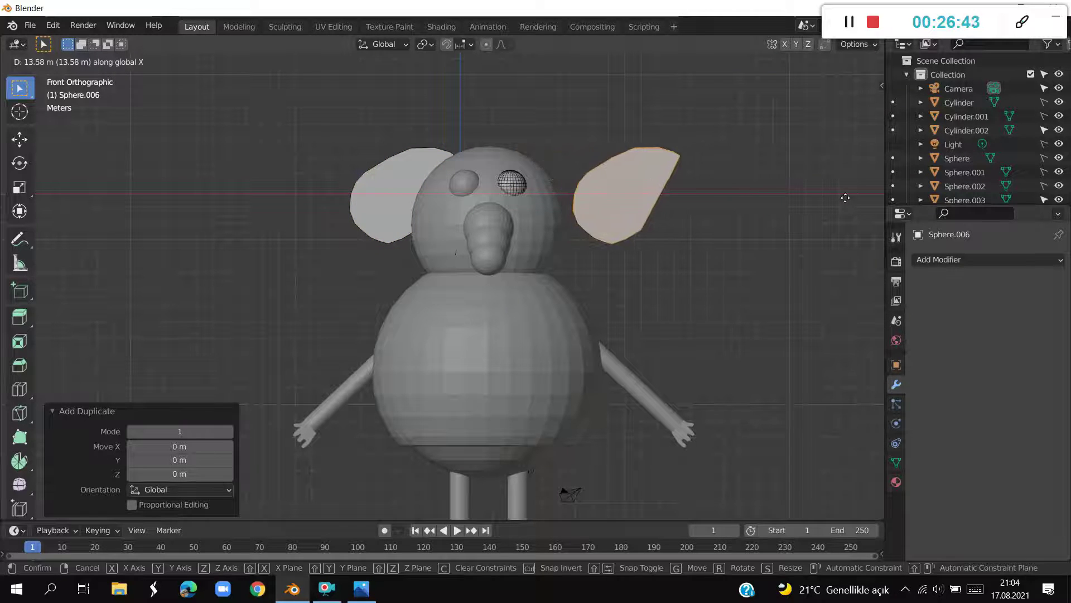
left_click(846, 197)
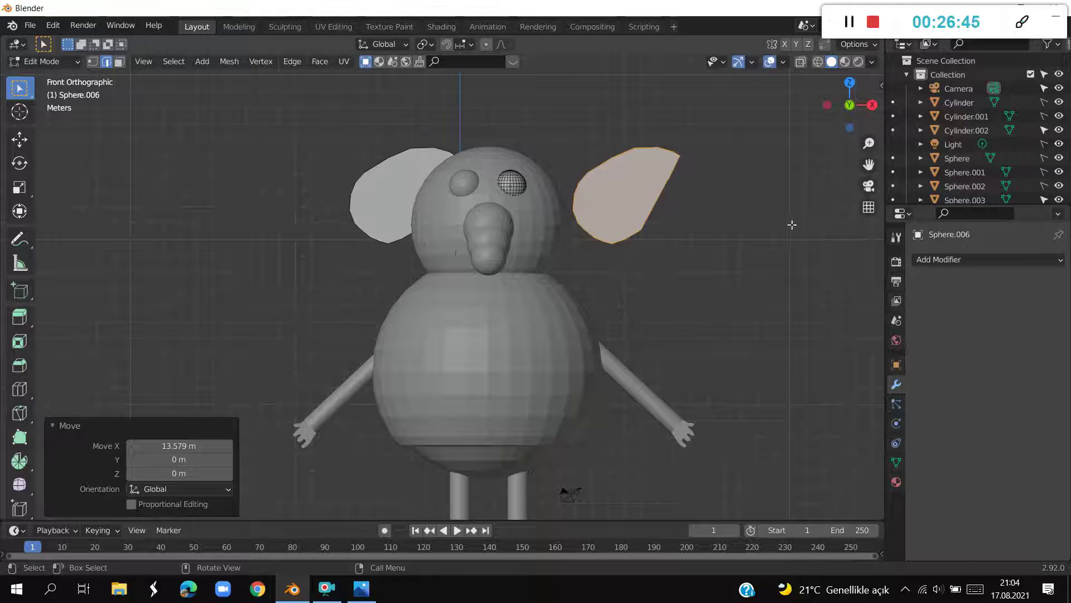
Try rotating the copied ear about X, then undo that wrong rotation
key("r")
key("x")
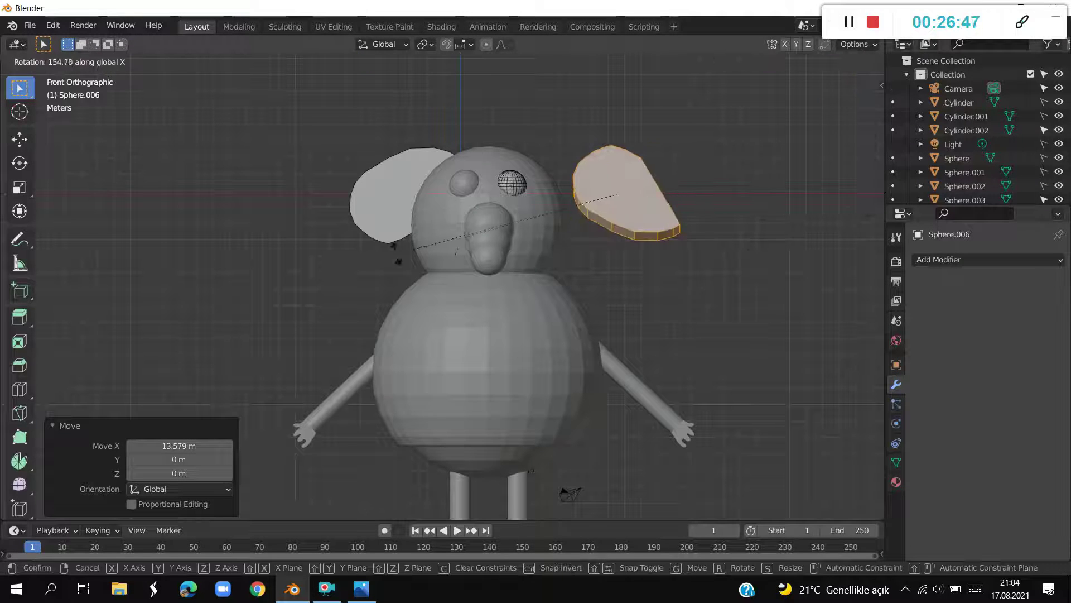
left_click(385, 261)
middle_click_drag(564, 232, 629, 311)
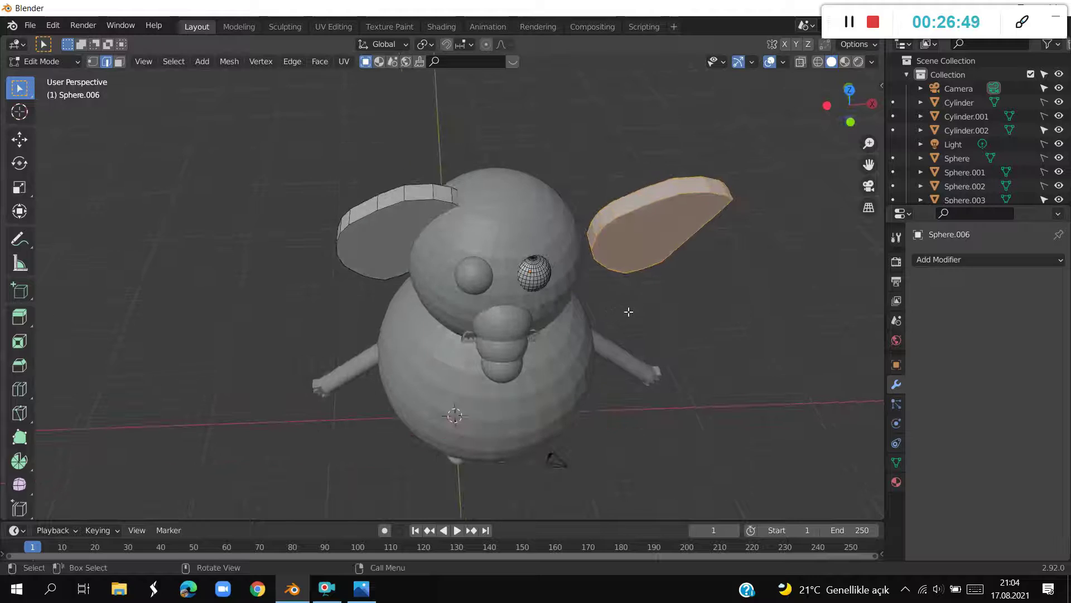
key("r")
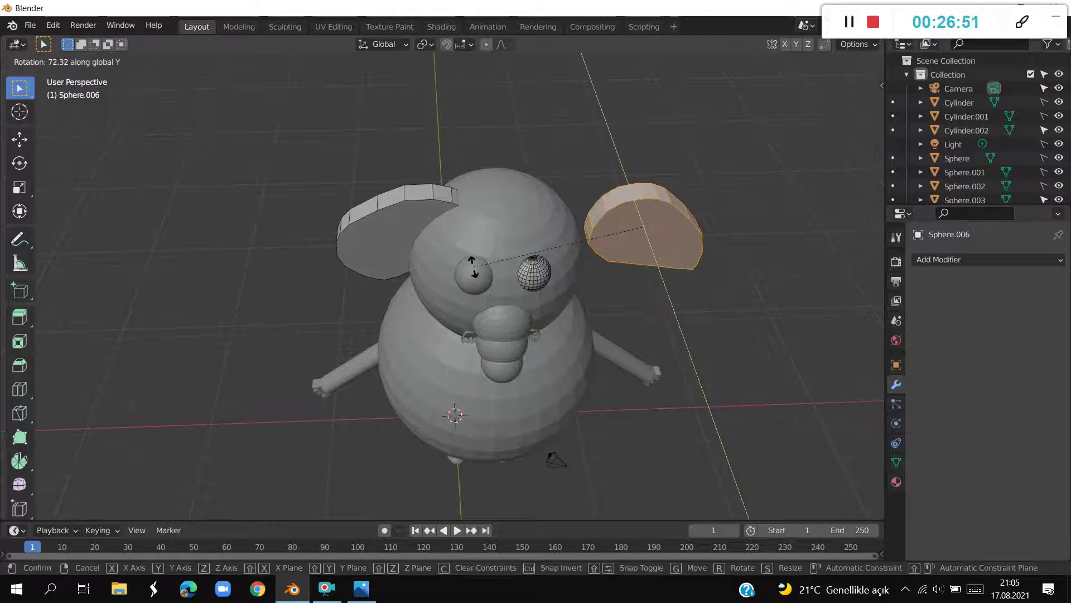
left_click(476, 267)
key("ctrl+z")
Rotate the copied ear -180° about Z so it mirrors the first ear
key("r")
key("z")
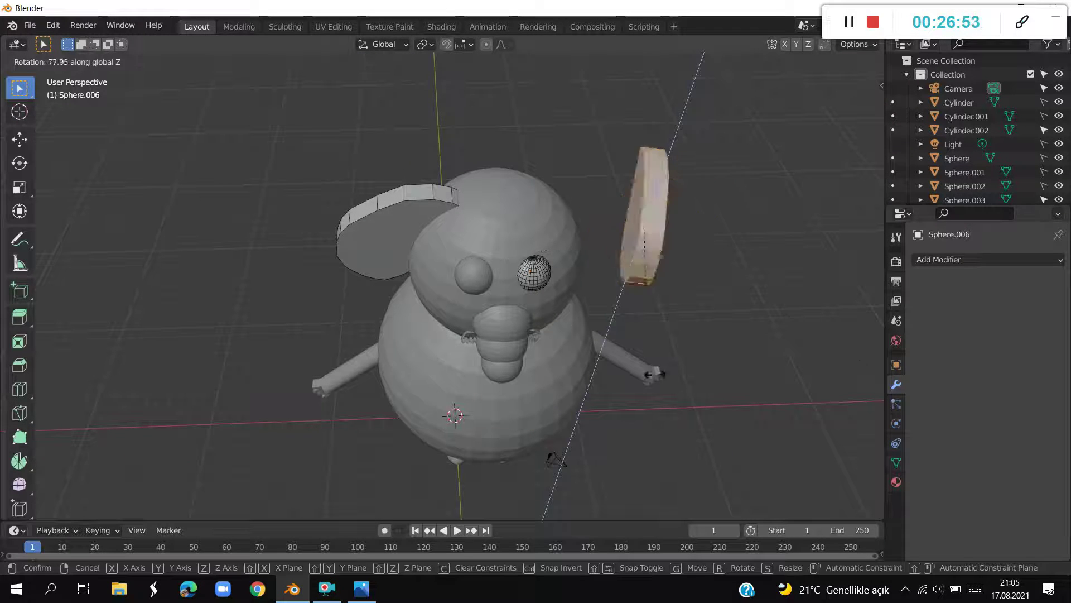
left_click(114, 143)
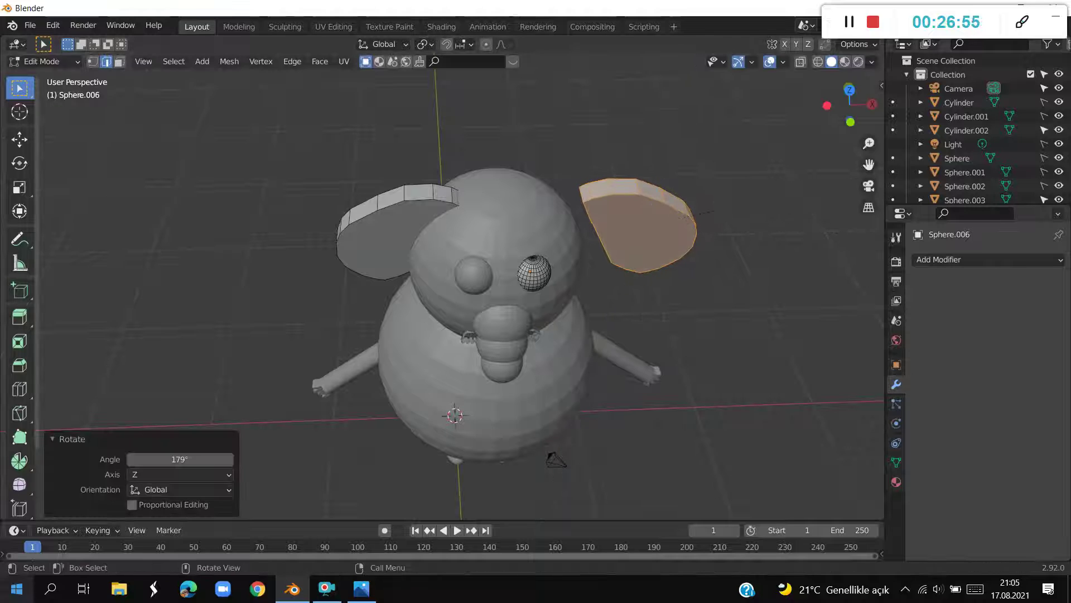
left_click(158, 460)
type("-")
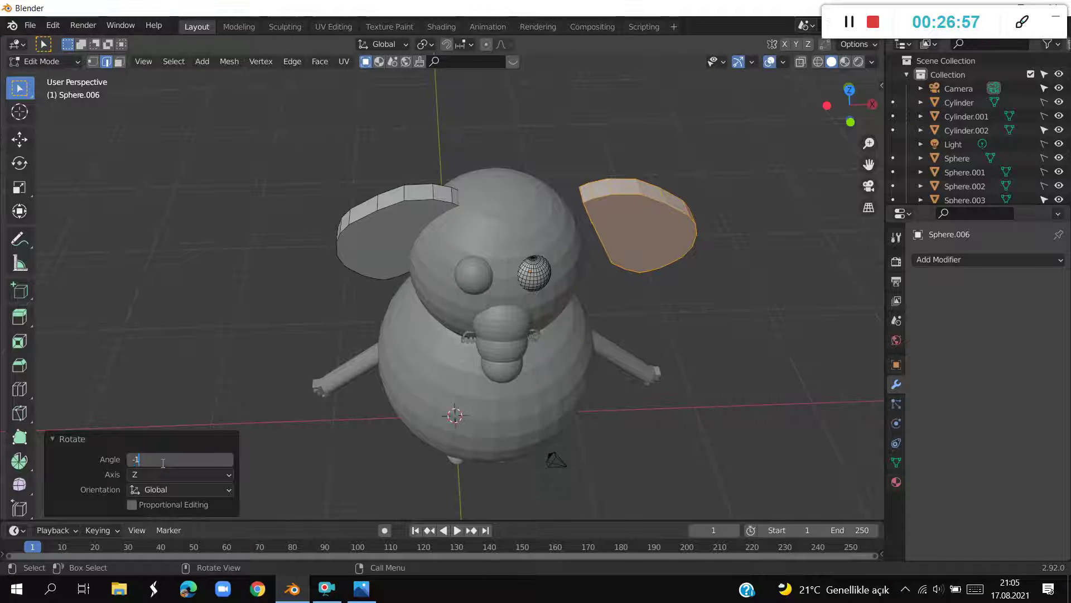
type("180")
key("Return")
key("KP_1")
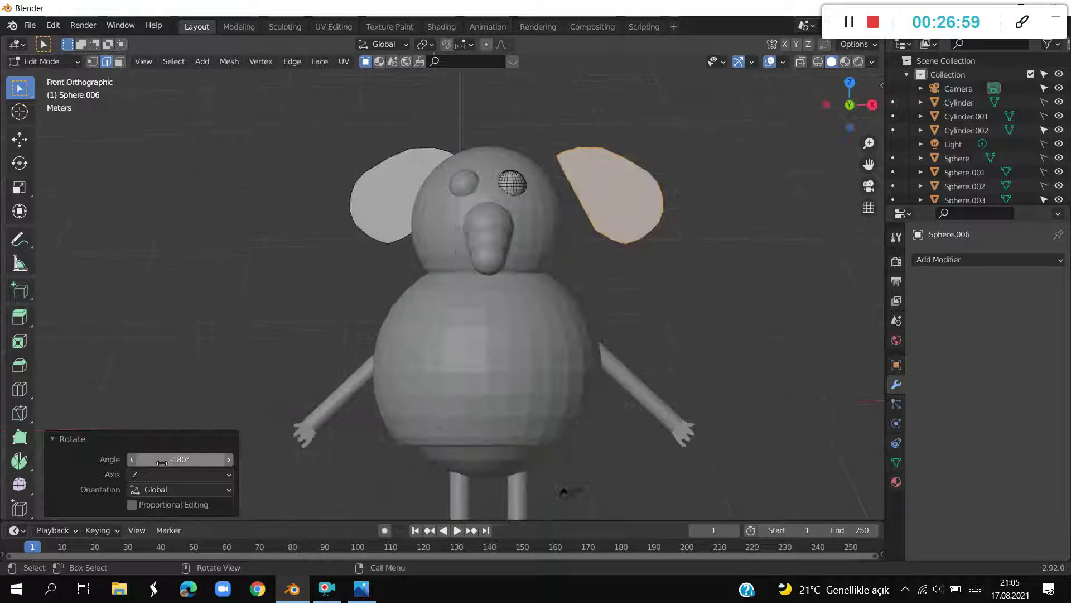
Tuck the copied ear against the head's right side and compare with the elephant reference
key("g")
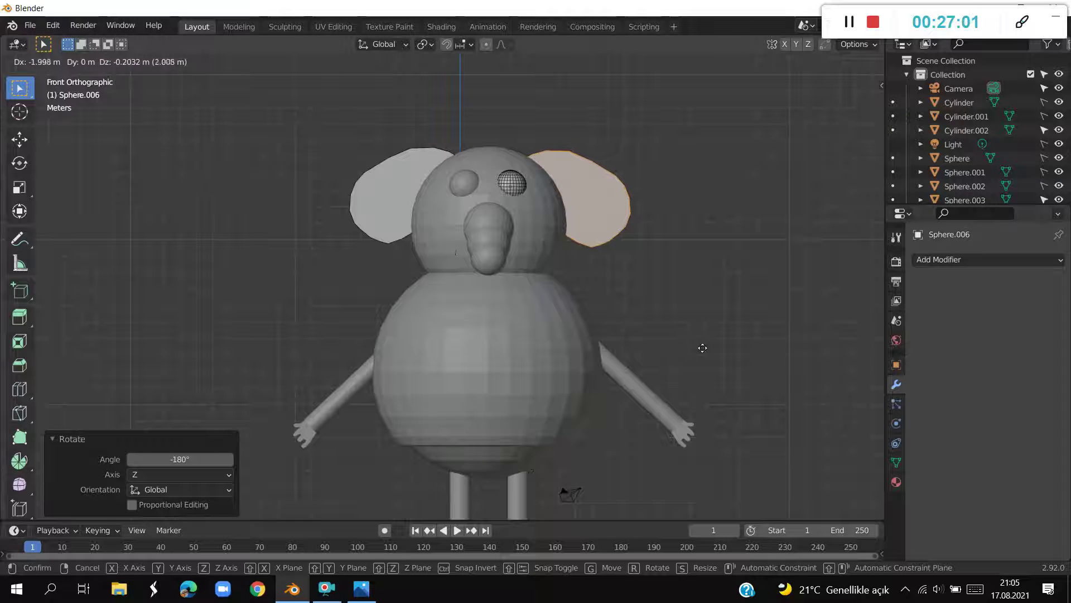
left_click(702, 346)
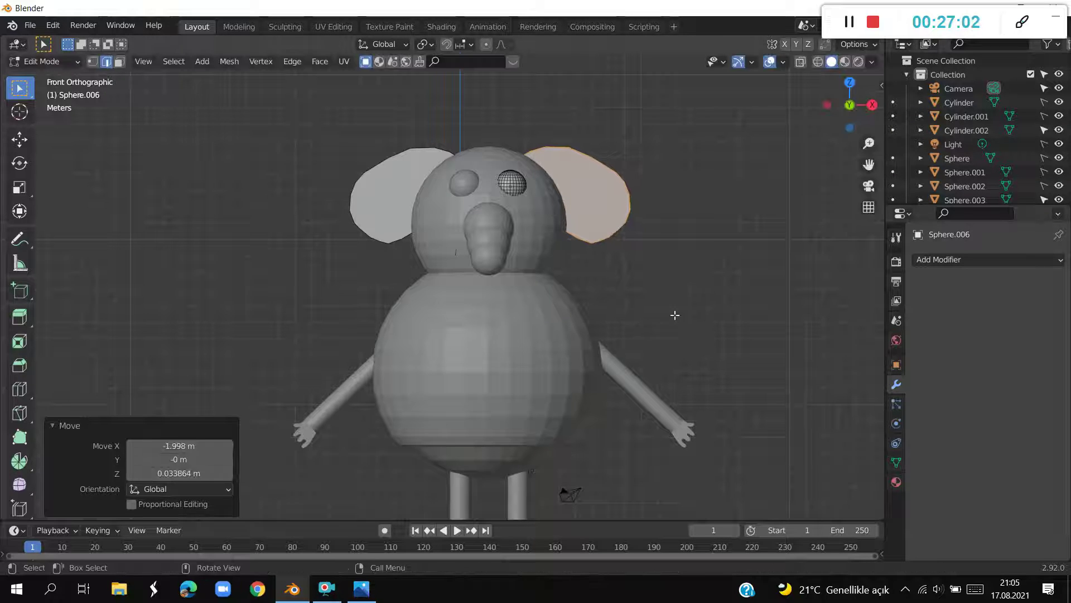
mouse_move(674, 316)
middle_mouse_down()
mouse_move(668, 436)
mouse_move(625, 289)
mouse_move(494, 337)
middle_mouse_up()
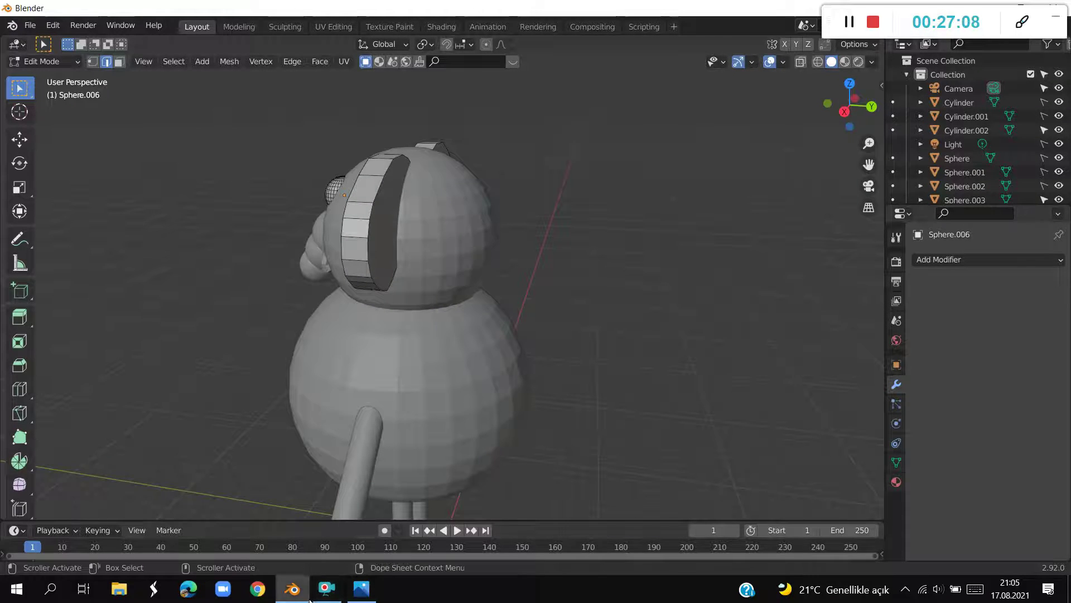
left_click(356, 589)
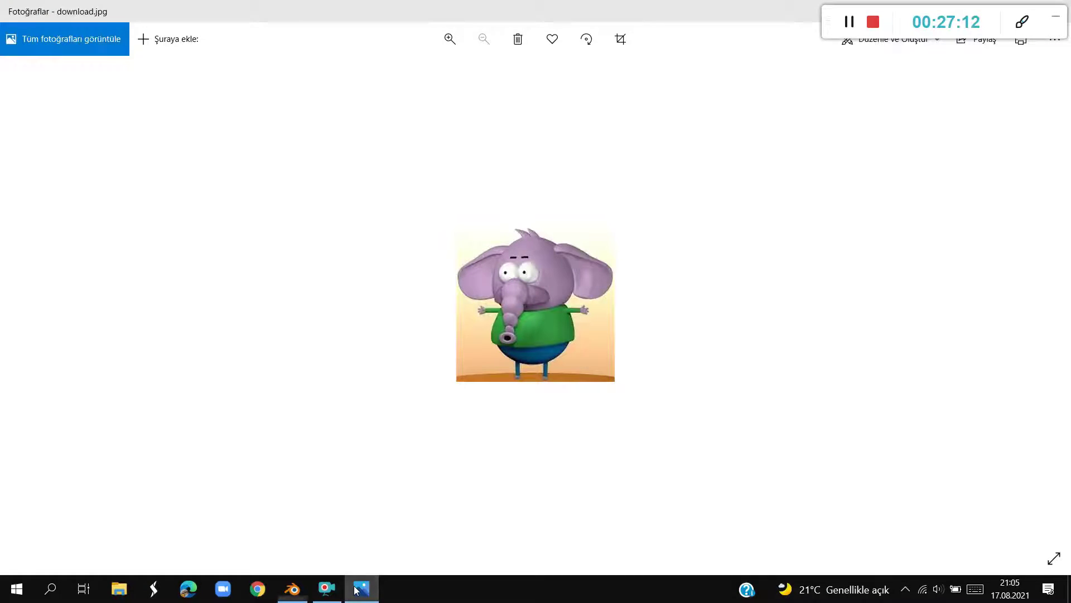
left_click(356, 590)
middle_click_drag(318, 456, 485, 459)
Zoom in on the stray points in front view, staying in Edit Mode
scroll(485, 459, "up", 2)
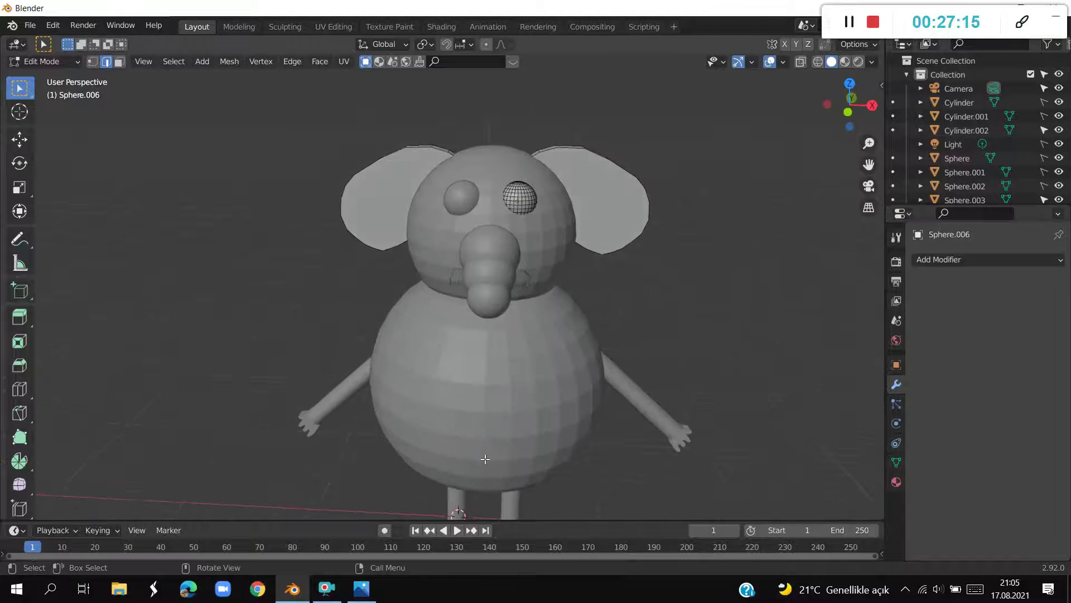
key("KP_1")
scroll(480, 435, "up", 5, "ctrl")
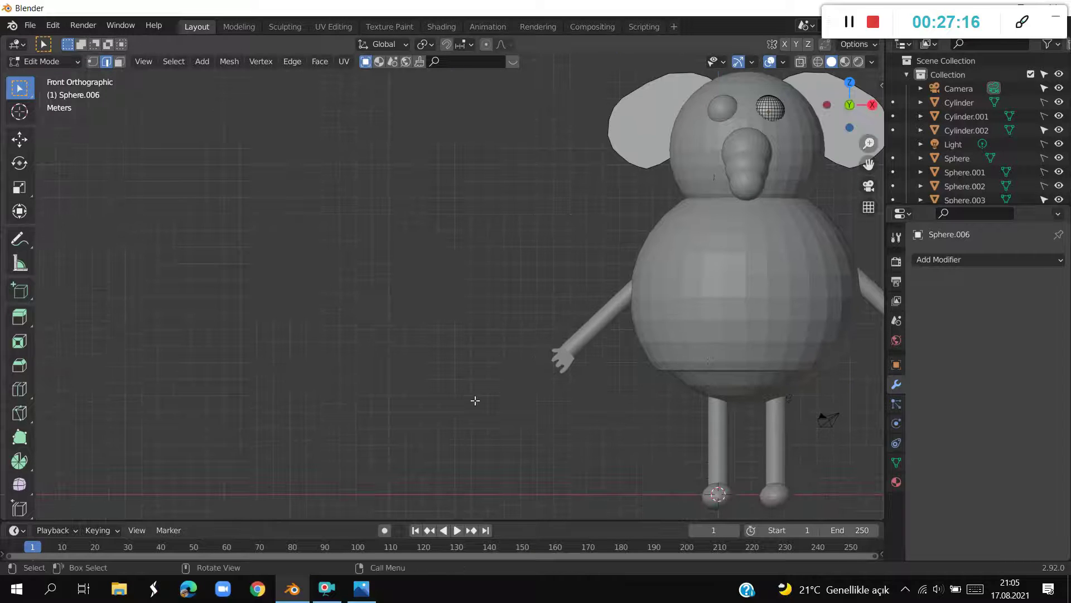
key("Tab")
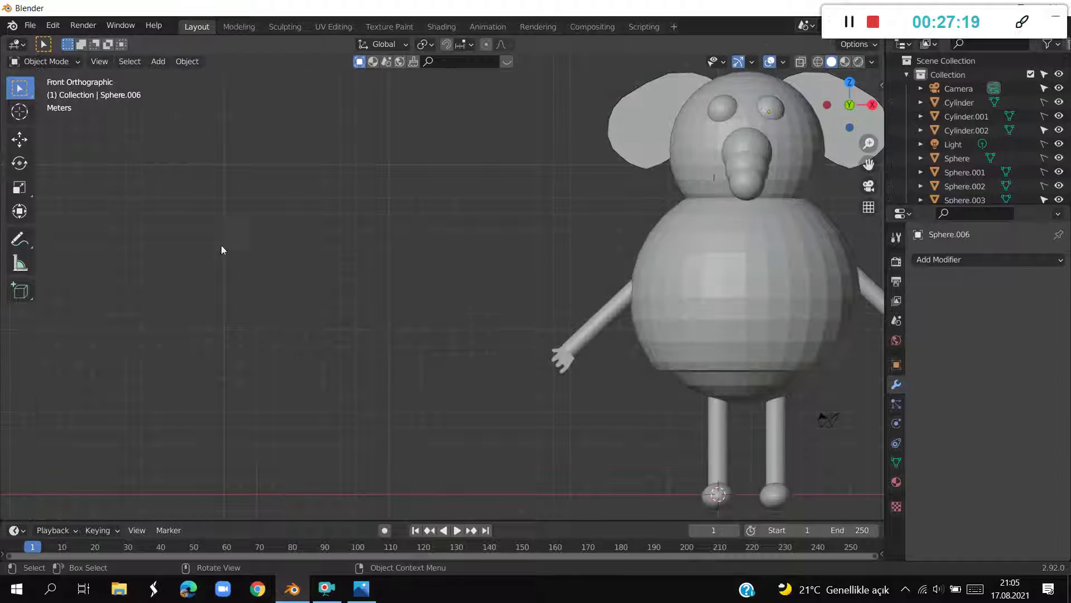
key("Tab")
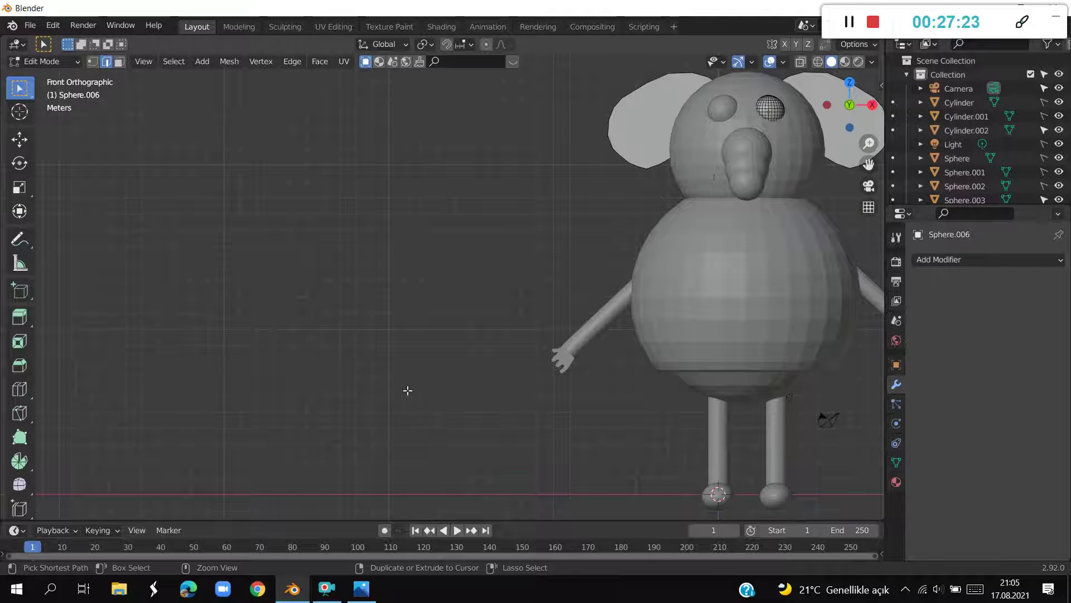
right_click(434, 373)
key("Escape")
scroll(430, 438, "up", 2)
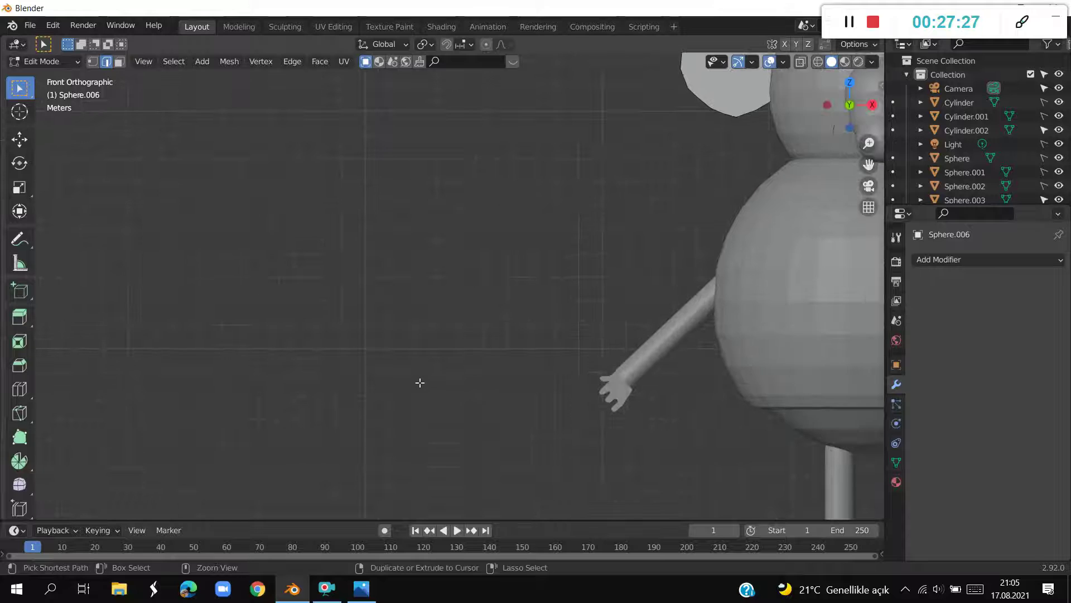
In vertex select mode, box-select and delete the stray vertices, then check the reference photo
left_click(92, 62)
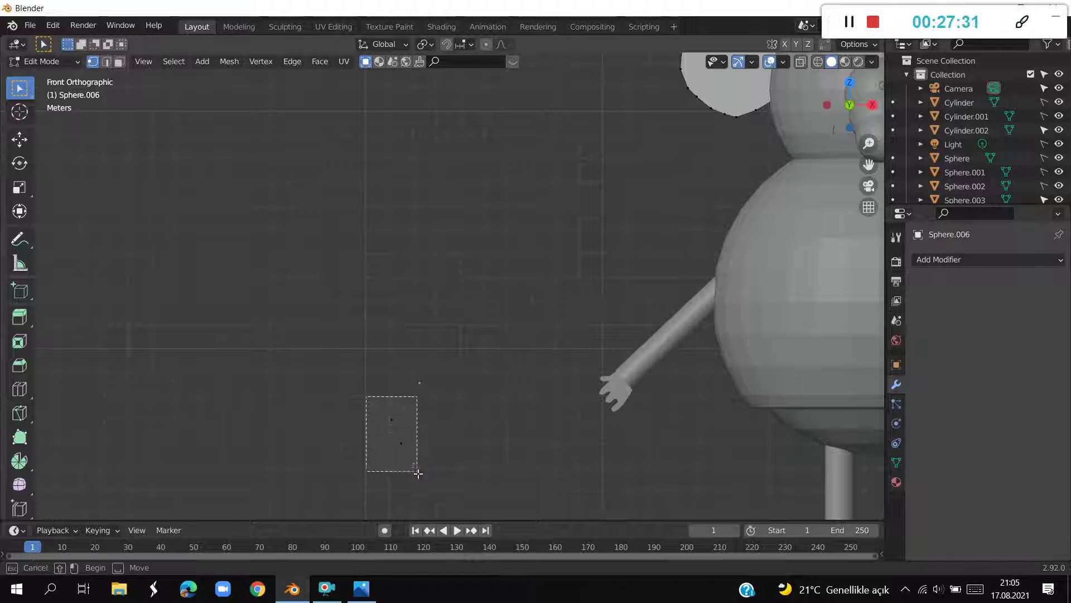
left_click_drag(360, 400, 422, 475)
key("x")
left_click(363, 396)
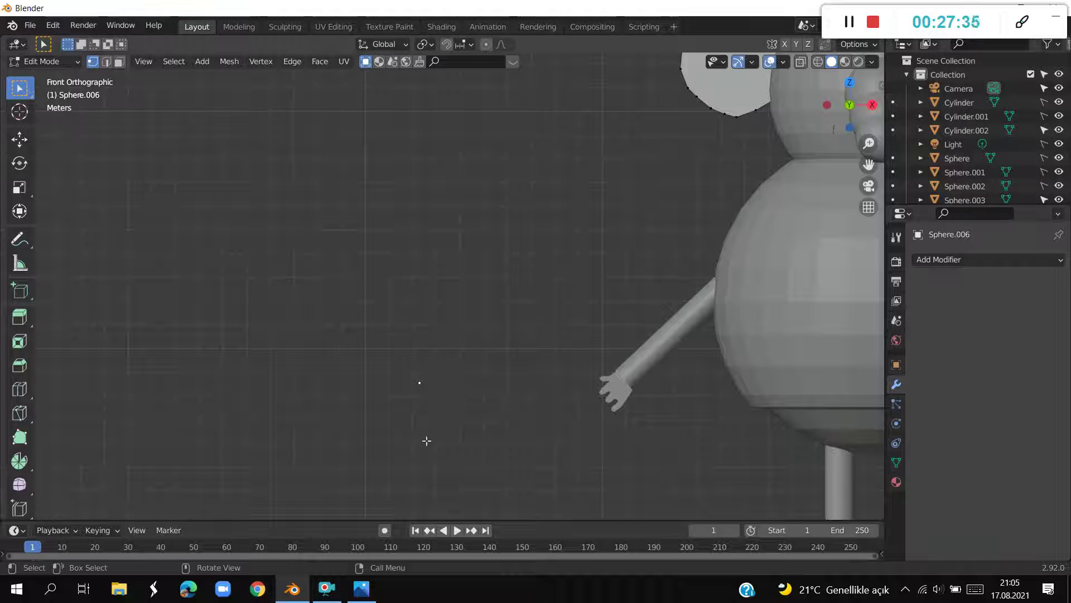
key("alt+Tab")
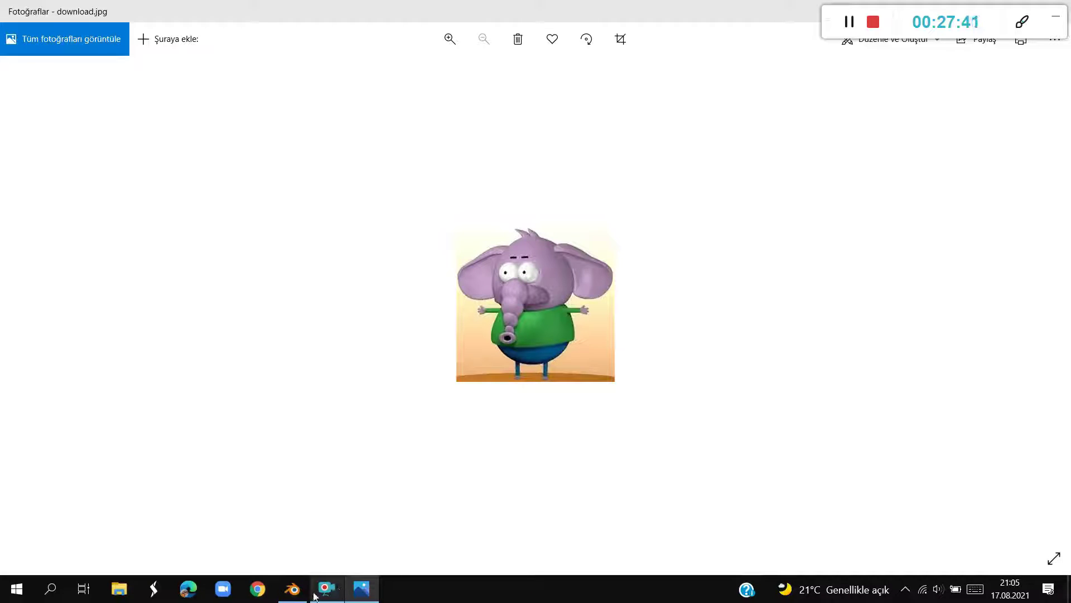
left_click(292, 589)
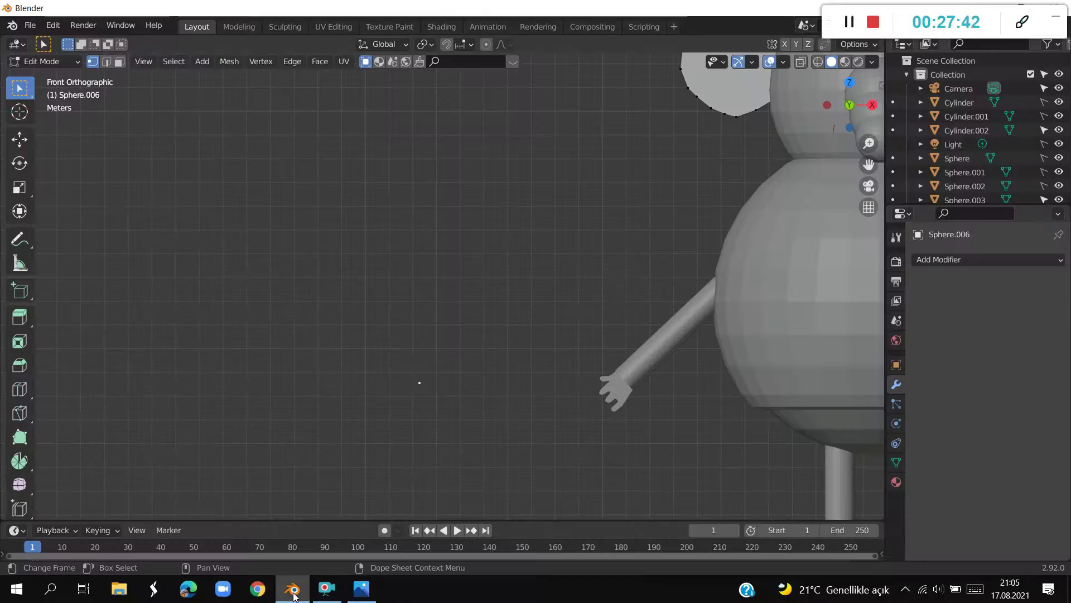
Extrude the first few strand points down from the lone vertex beside the arm
key("g")
right_click(439, 428)
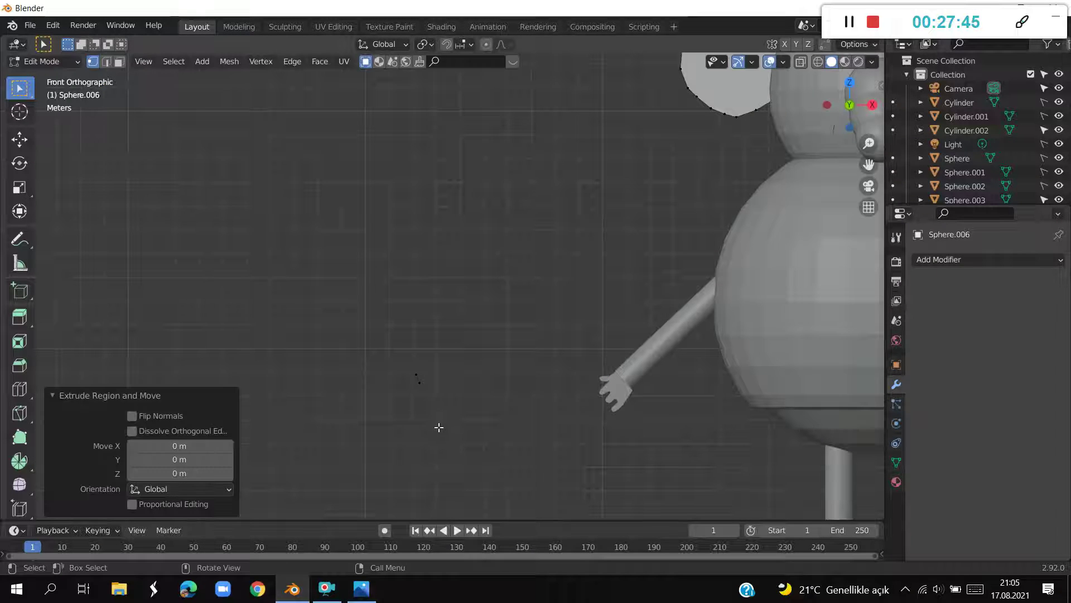
key("g")
left_click(411, 364)
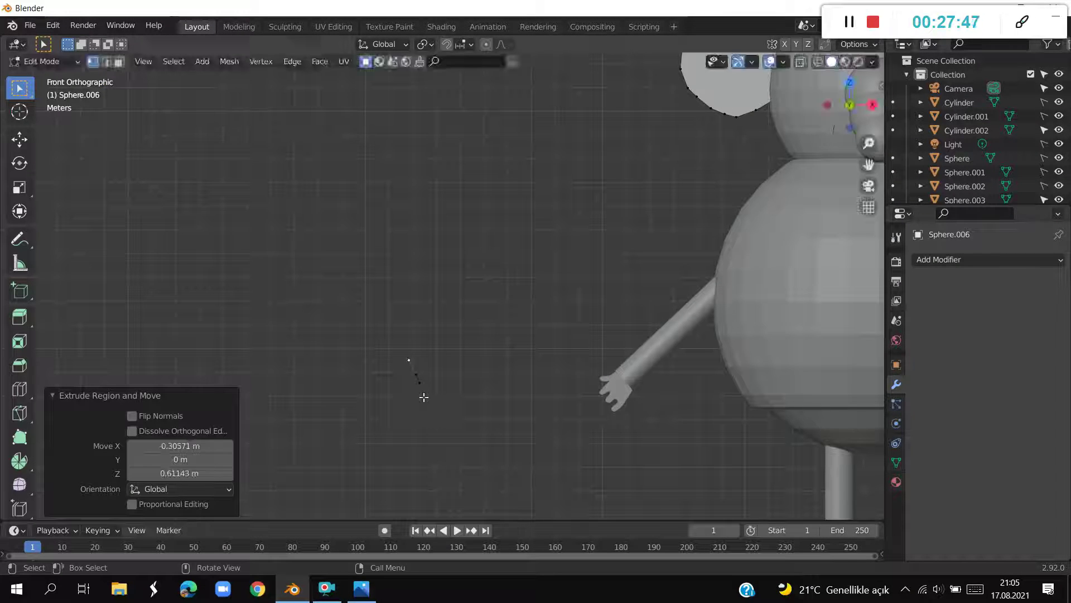
key("e")
left_click(413, 368)
key("e")
left_click(416, 388)
key("e")
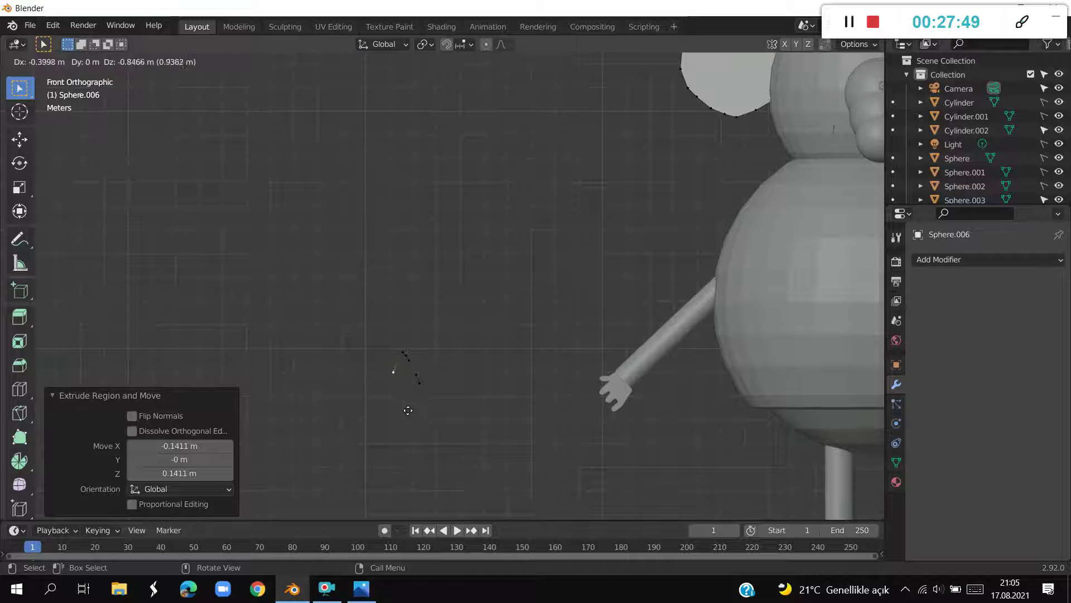
left_click(415, 403)
key("e")
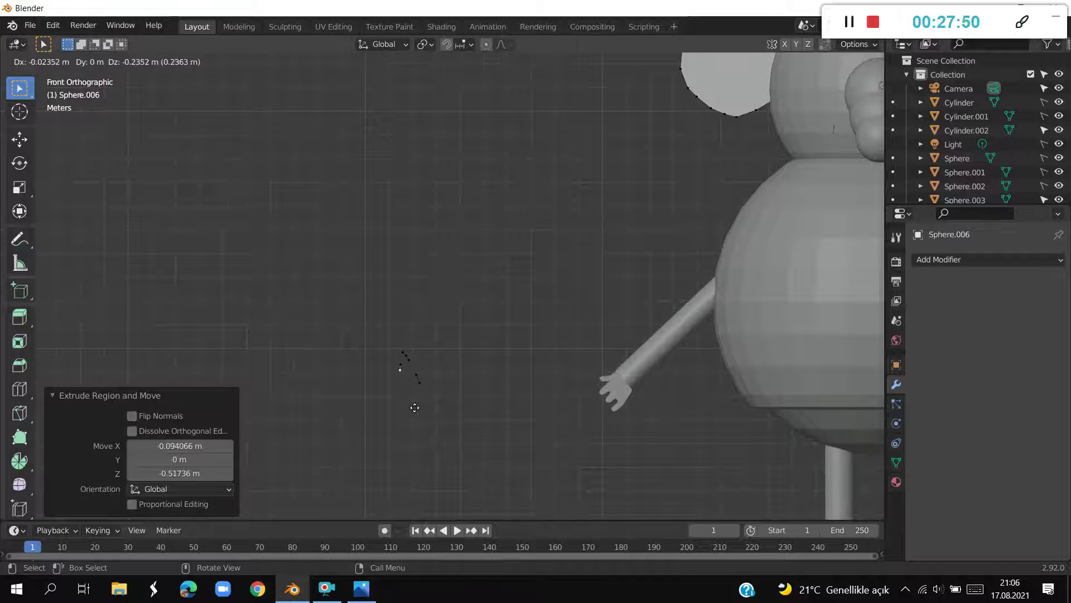
left_click(414, 409)
Extend the strand with more extruded points, check the reference photo, and select a strand vertex
key("e")
left_click(415, 425)
key("e")
left_click(404, 385)
key("e")
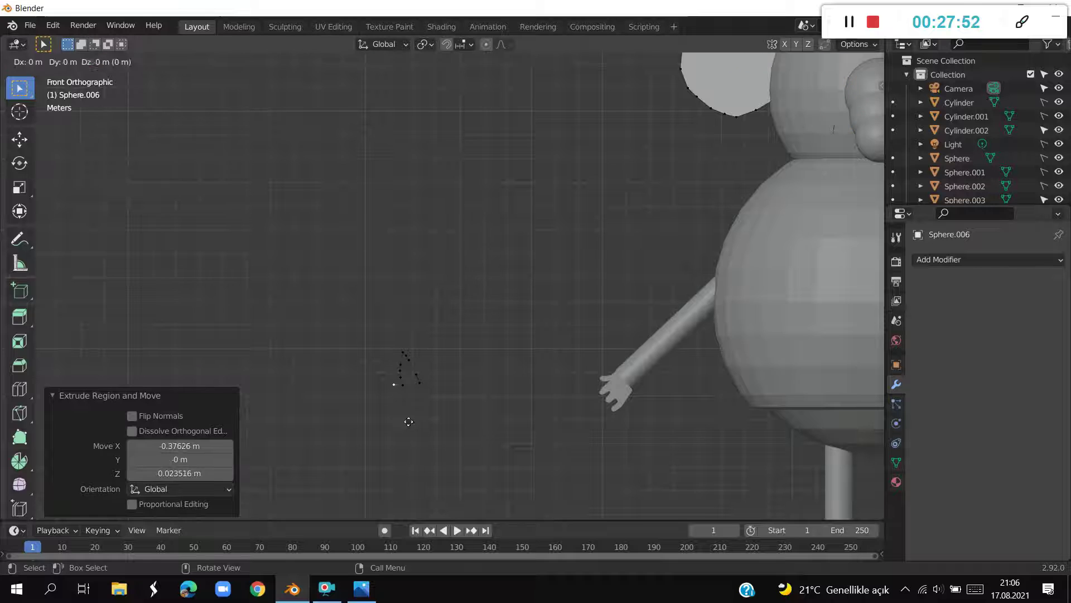
key("e")
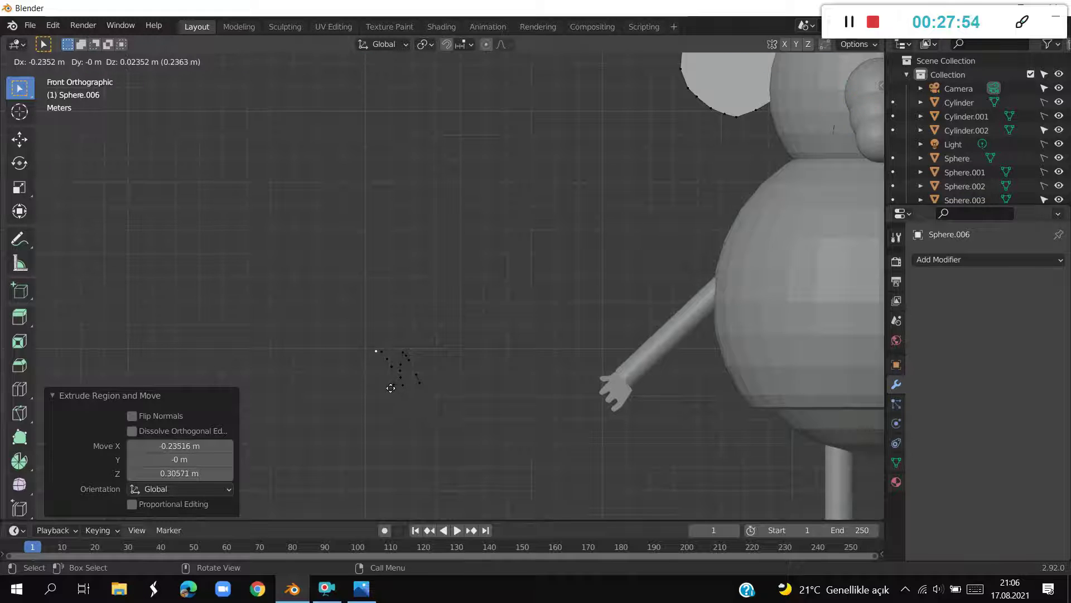
left_click(390, 388)
key("e")
key("e")
left_click(385, 404)
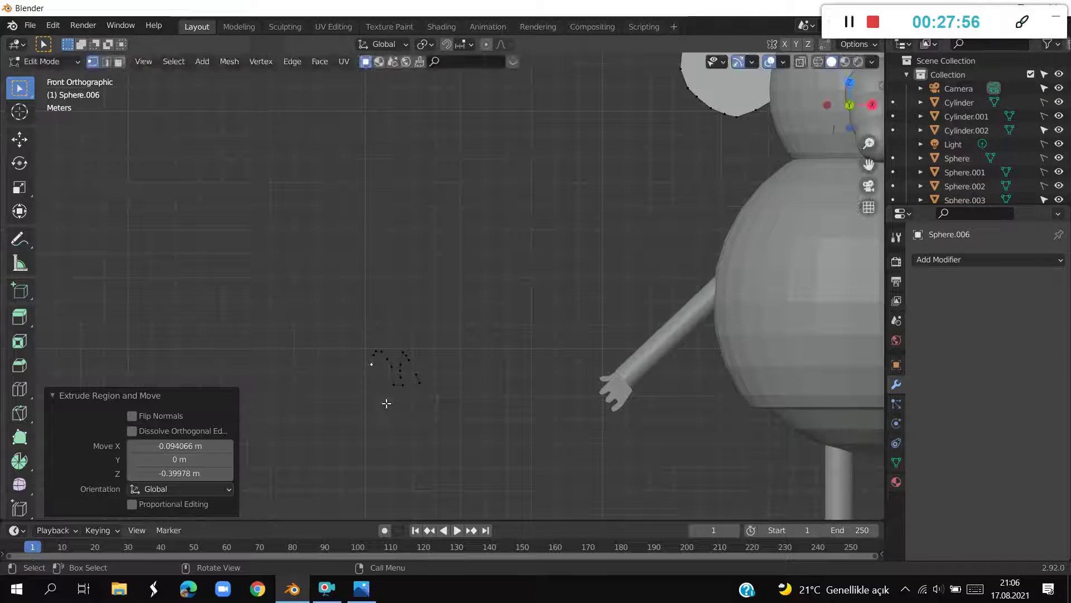
key("e")
left_click(381, 428)
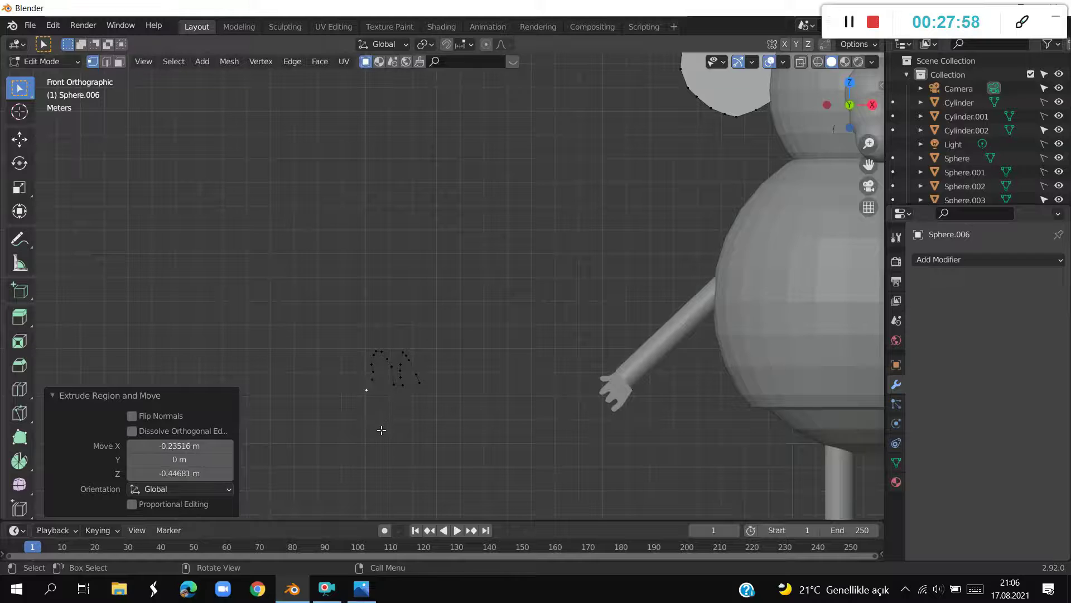
left_click(358, 593)
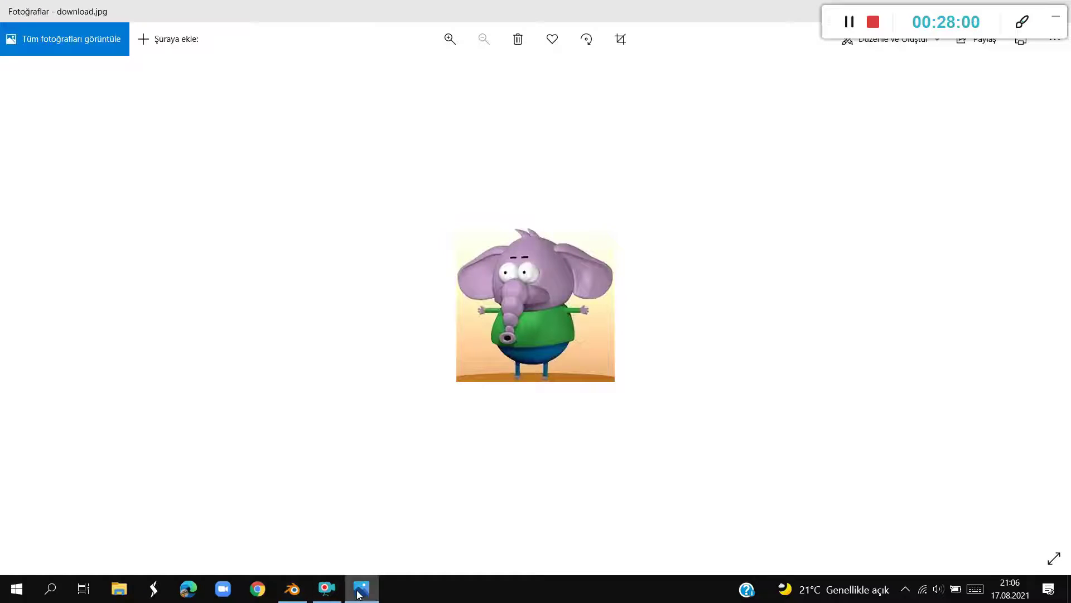
left_click(358, 593)
left_click(397, 509)
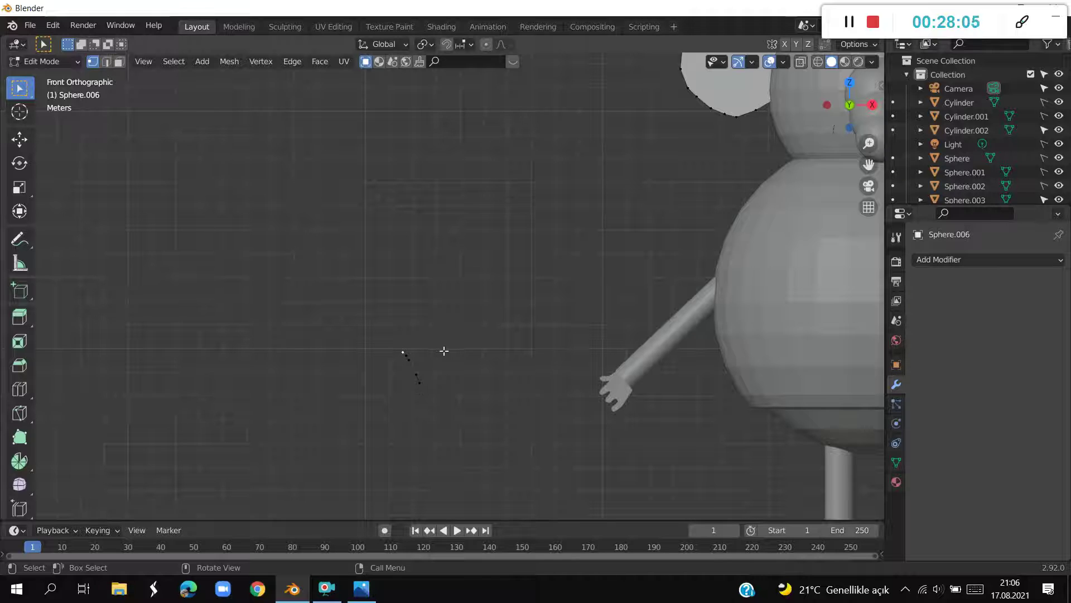
Reposition the strand's end vertex and extrude points curling up into the first lobe
key("g")
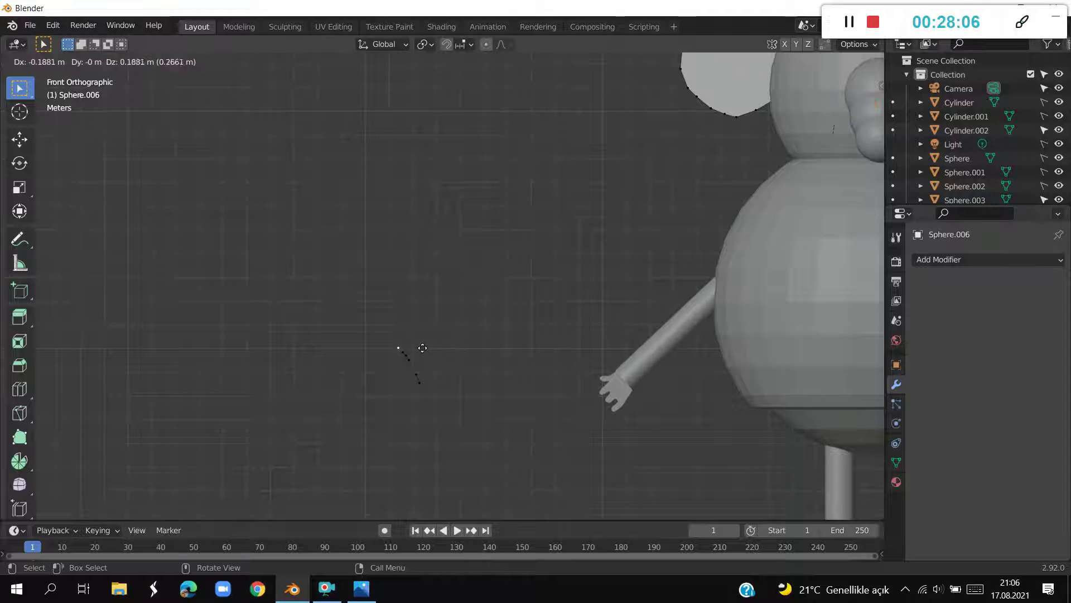
left_click(423, 346)
key("e")
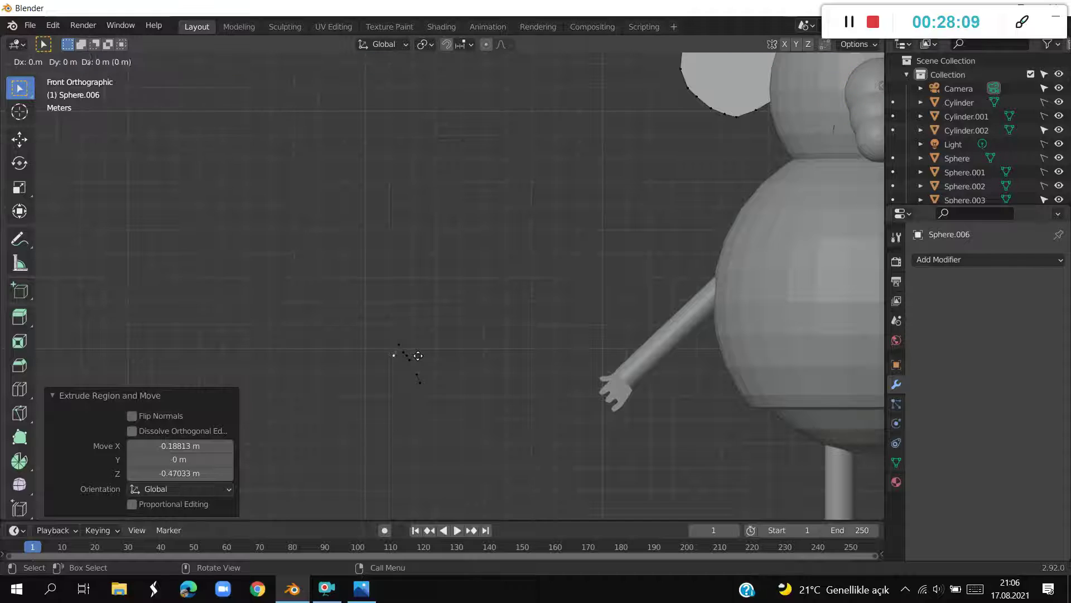
left_click(423, 378)
key("e")
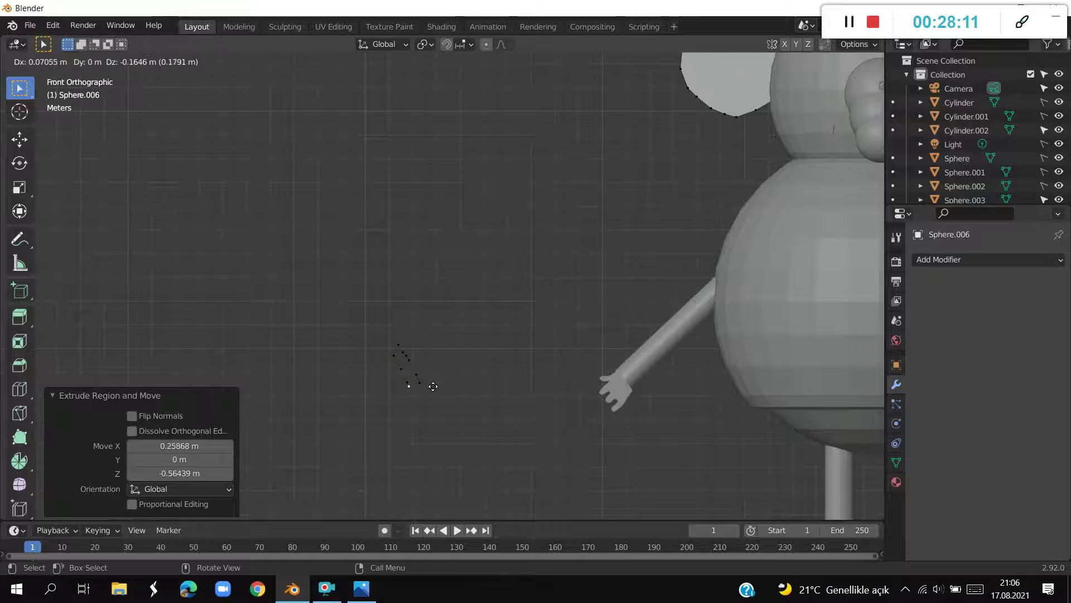
left_click(413, 383)
key("e")
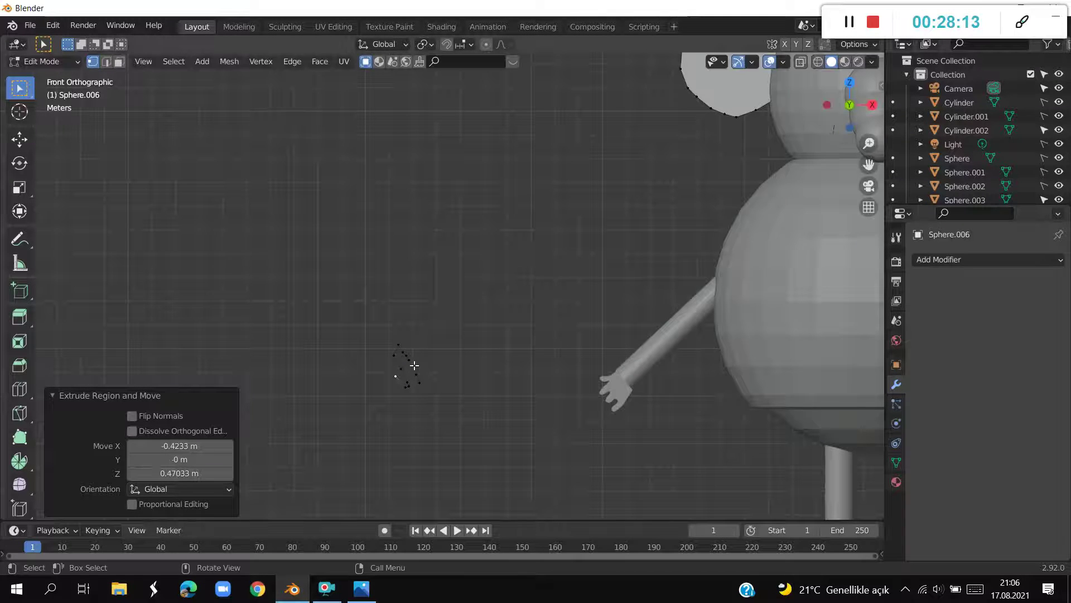
left_click(400, 359)
key("e")
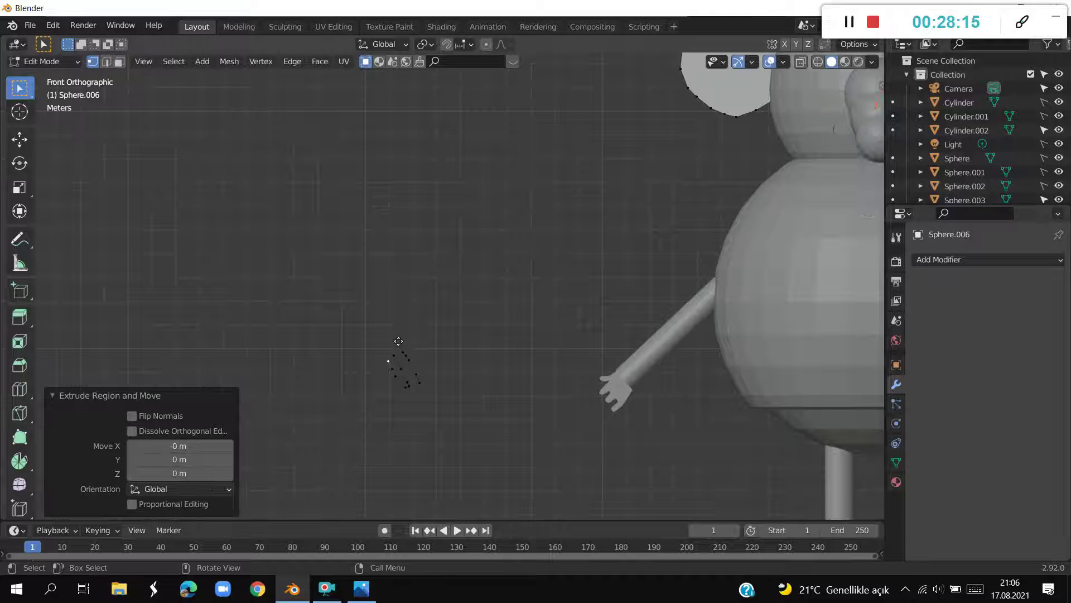
left_click(390, 332)
key("e")
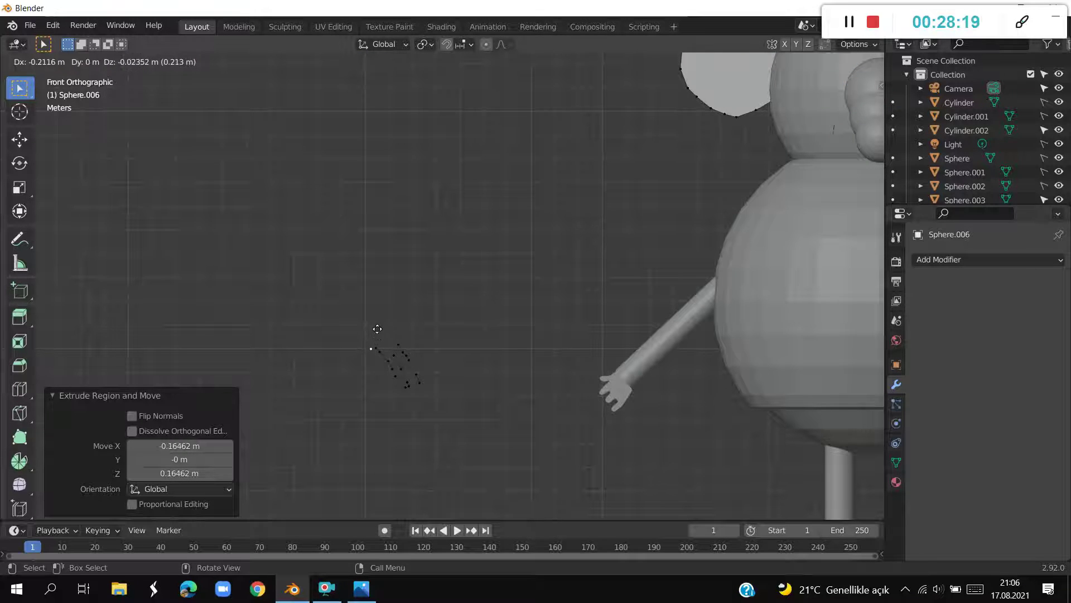
left_click(377, 328)
Extrude further points for the second lobe, discarding misplaced ones, and zoom in
key("e")
left_click(374, 333)
key("e")
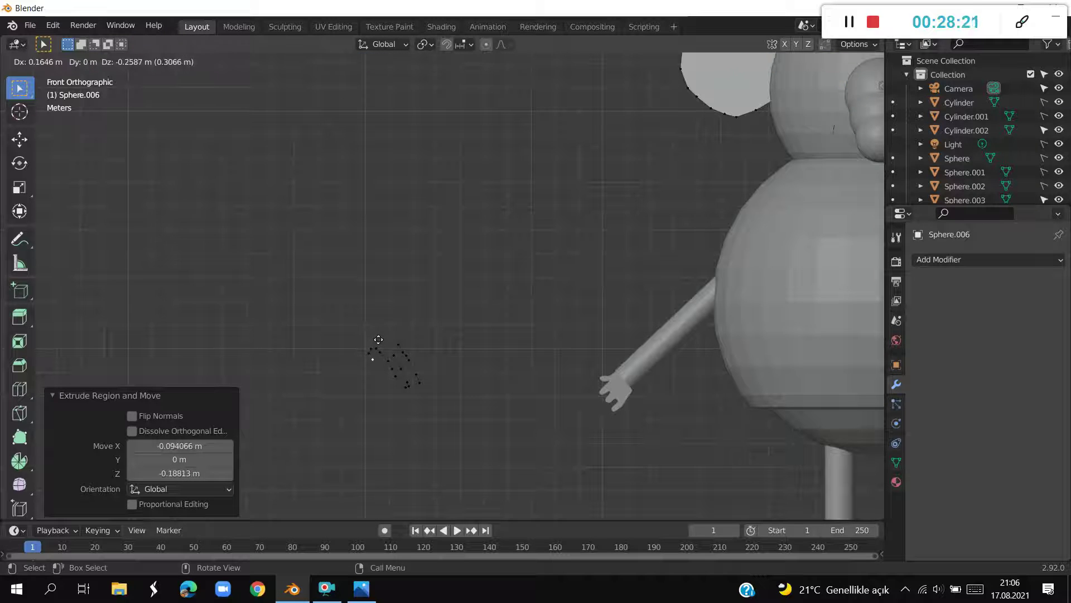
right_click(390, 357)
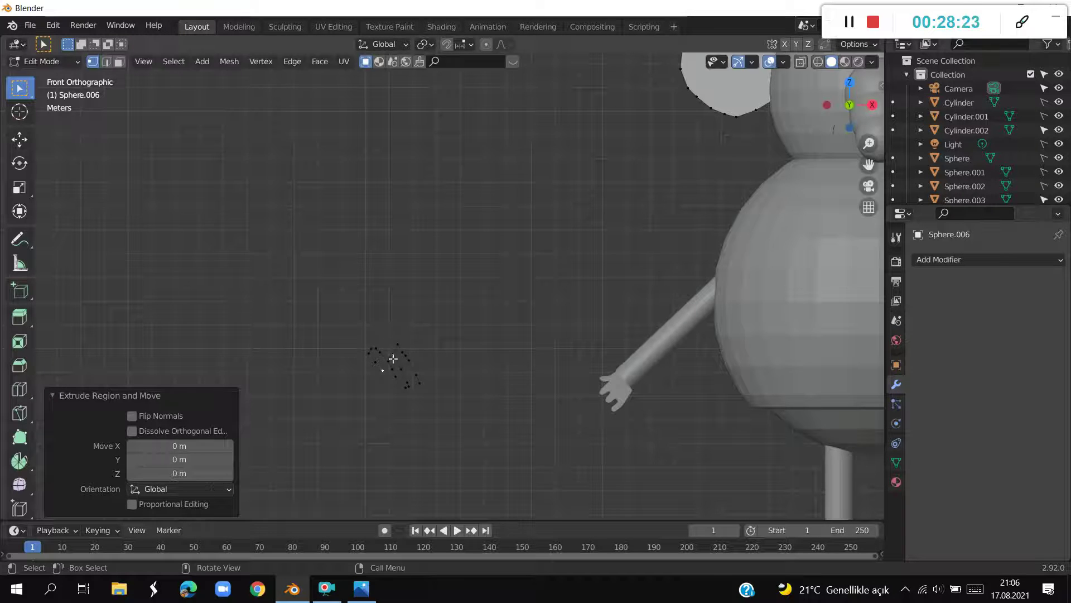
key("e")
left_click(390, 374)
key("ctrl+z")
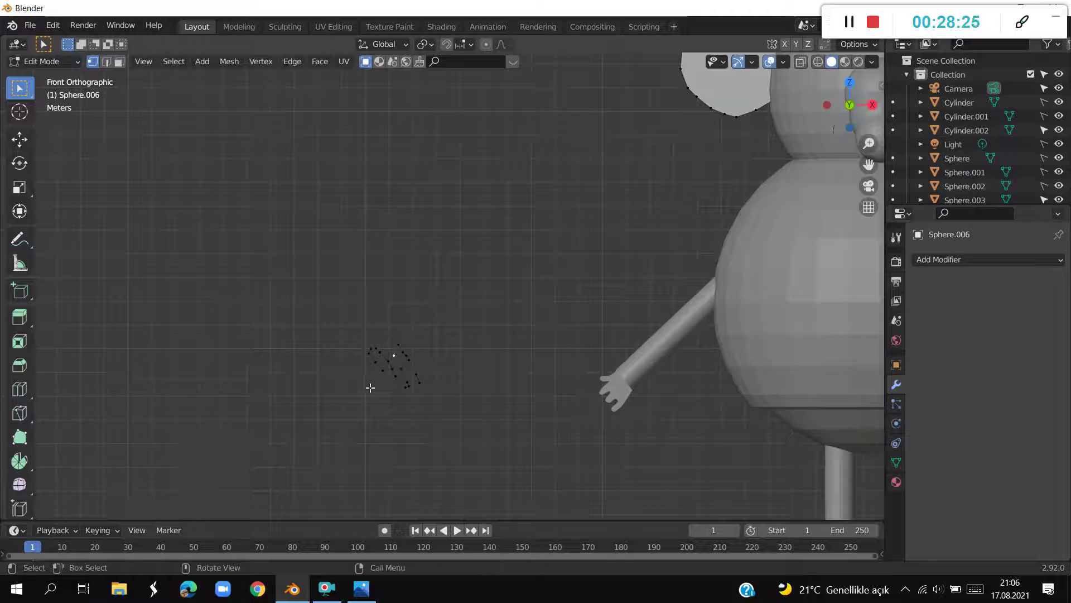
key("e")
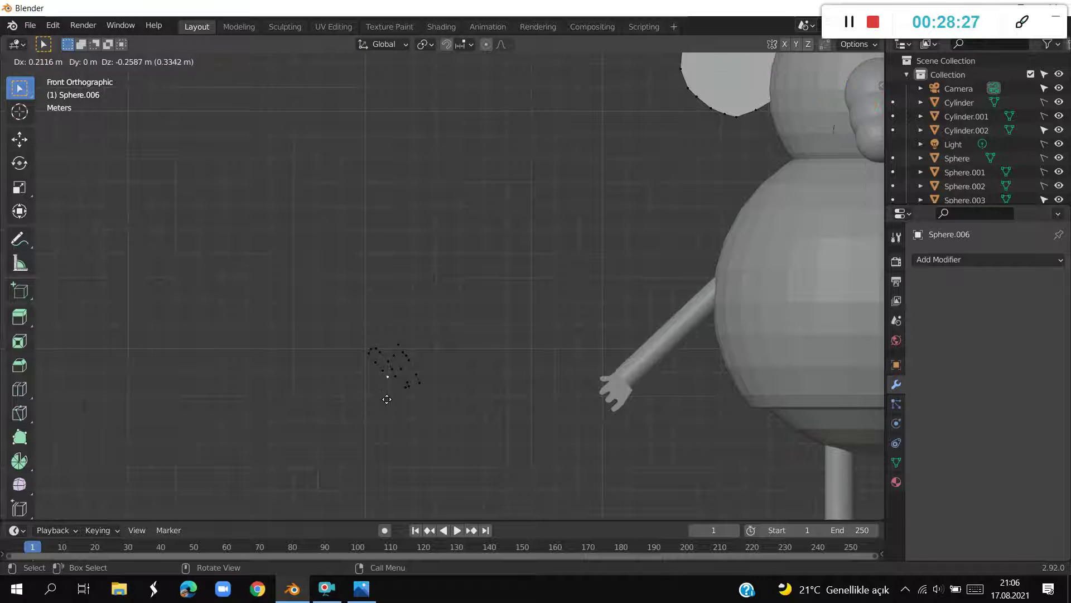
left_click(392, 412)
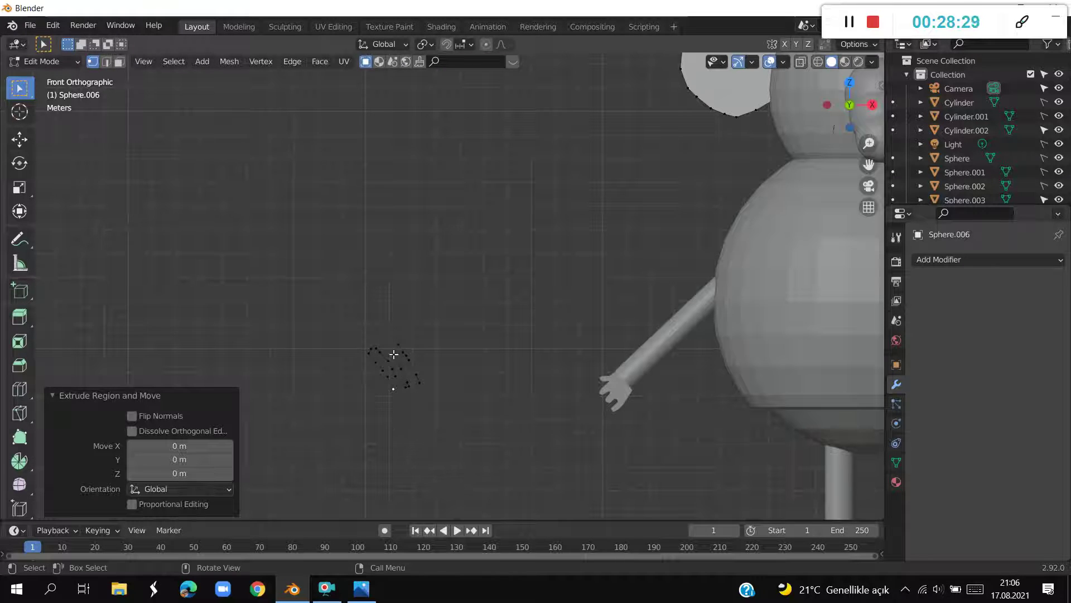
scroll(402, 335, "up", 1)
scroll(391, 385, "up", 2)
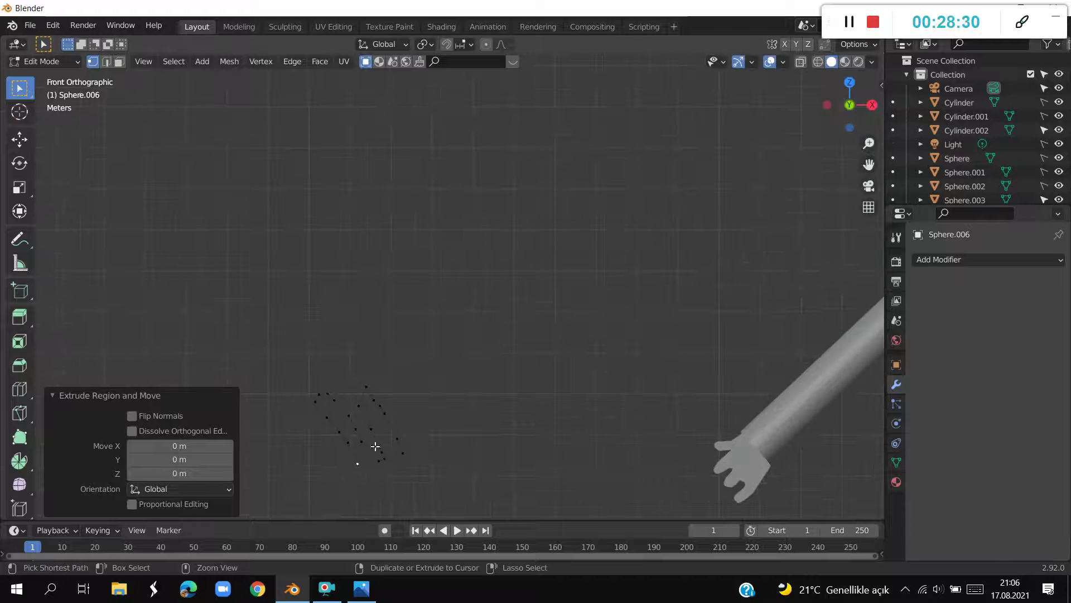
Add a loop cut to the strand, reposition a vertex, and compare with the elephant reference photo
key("ctrl+r")
left_click(366, 402)
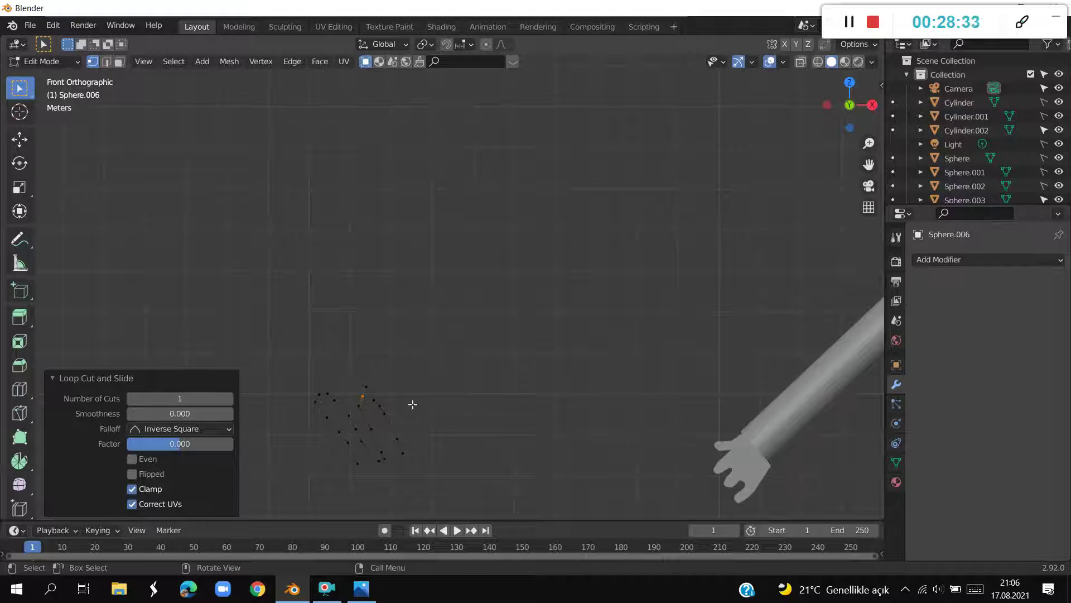
key("g")
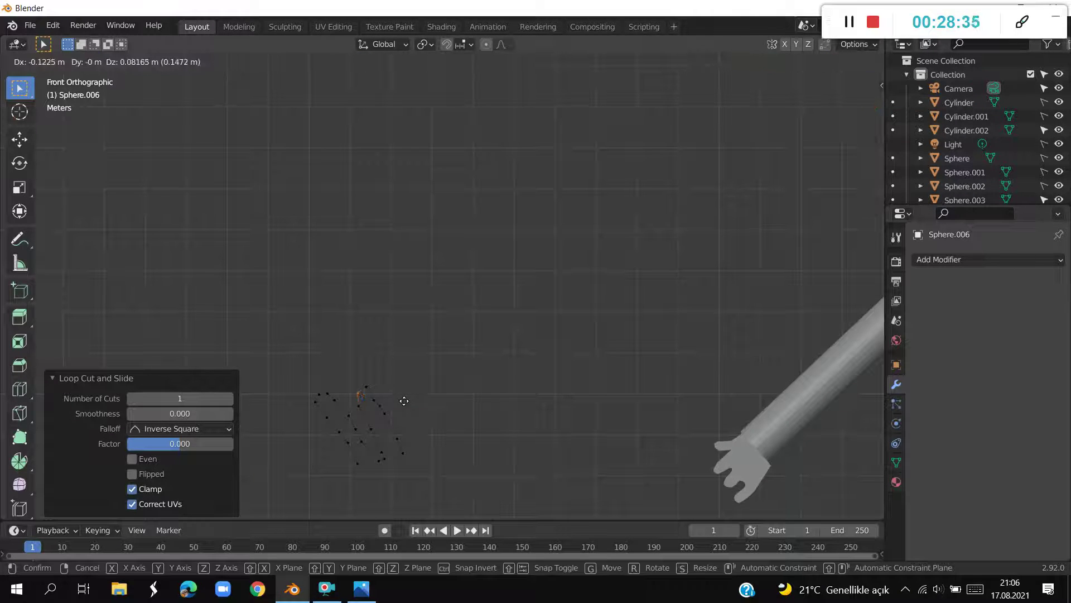
left_click(403, 401)
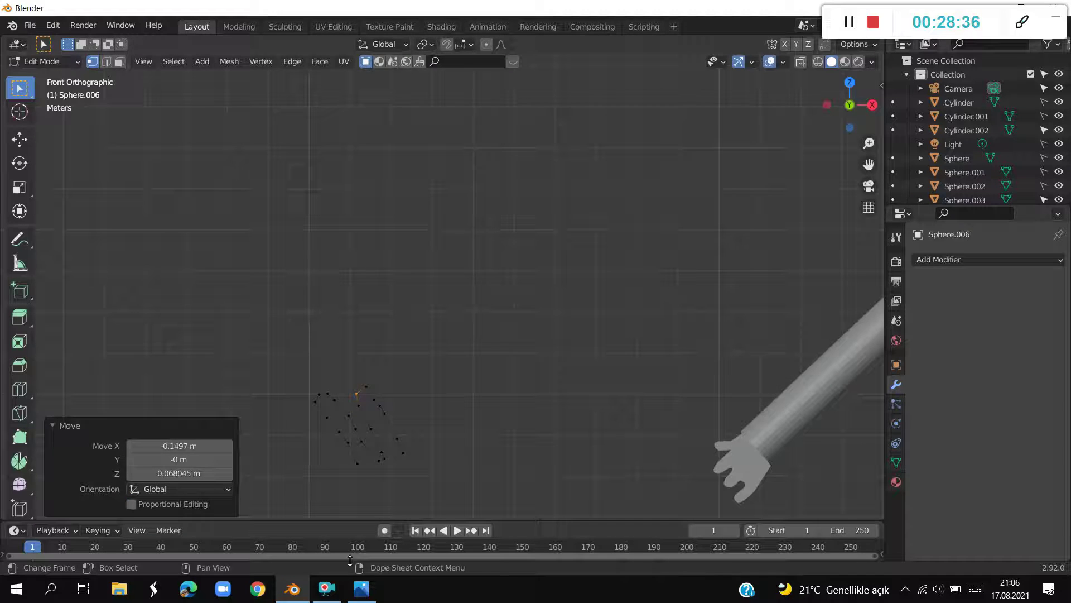
left_click(367, 595)
left_click(366, 594)
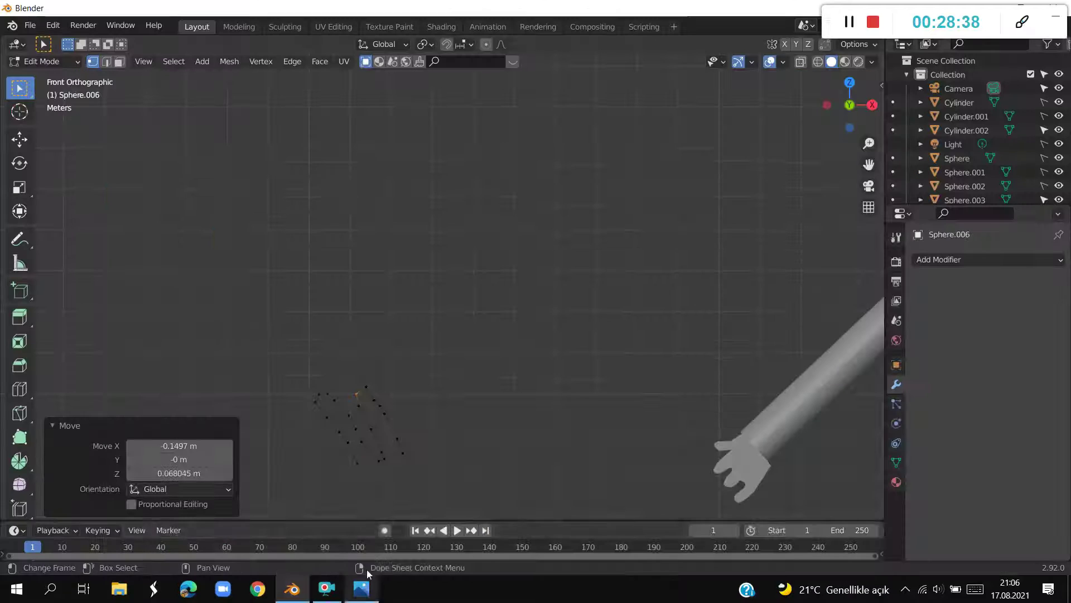
Move an upper-edge strand vertex, undoing moves that left a stray triangle
left_click(365, 391)
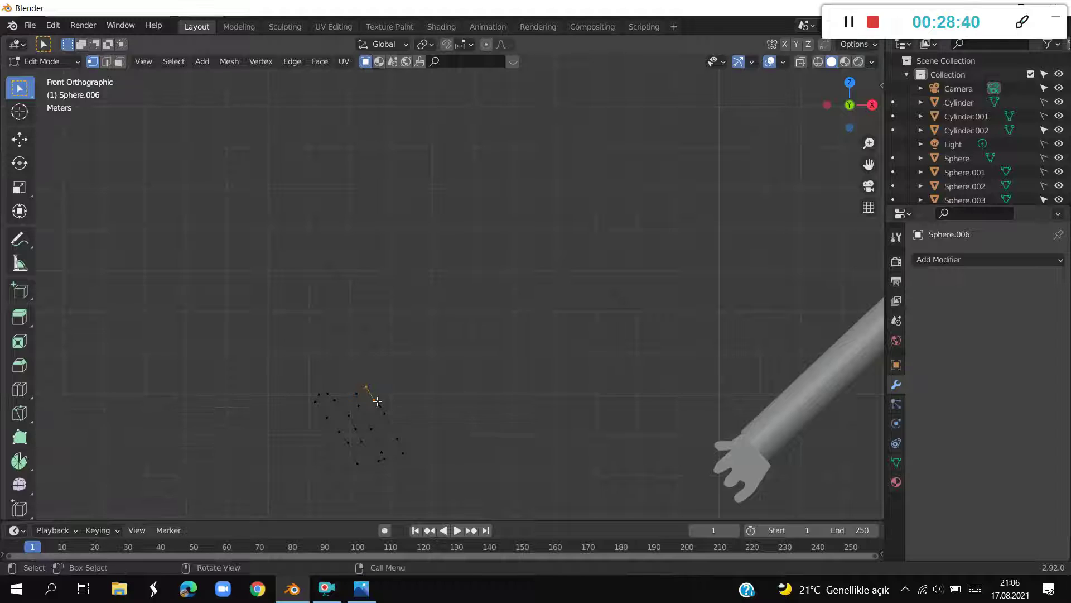
key("g")
left_click(391, 390)
key("ctrl+z")
key("g")
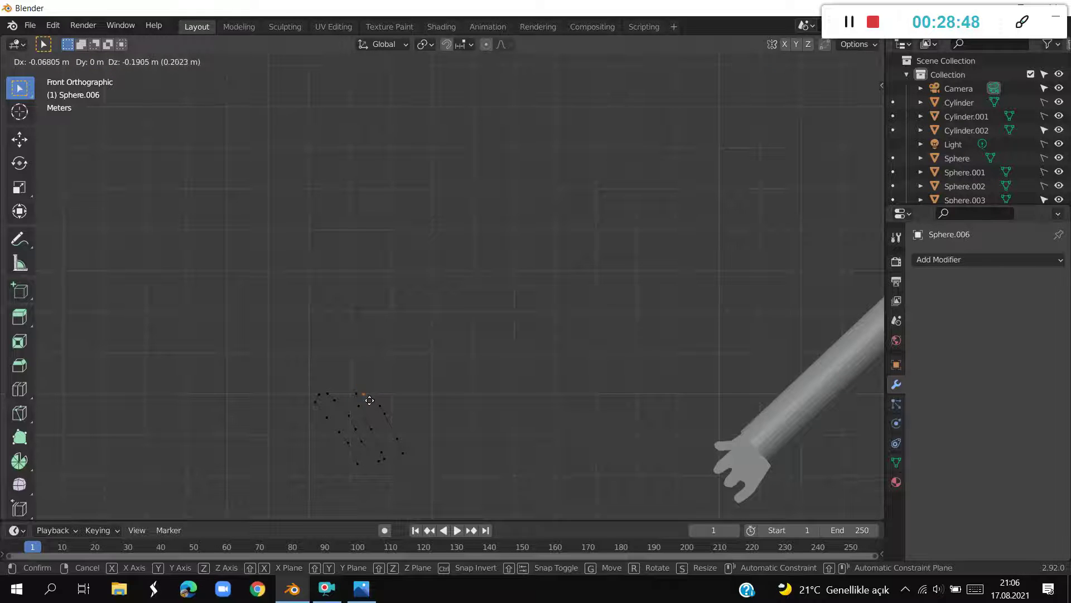
left_click(369, 401)
key("ctrl+z")
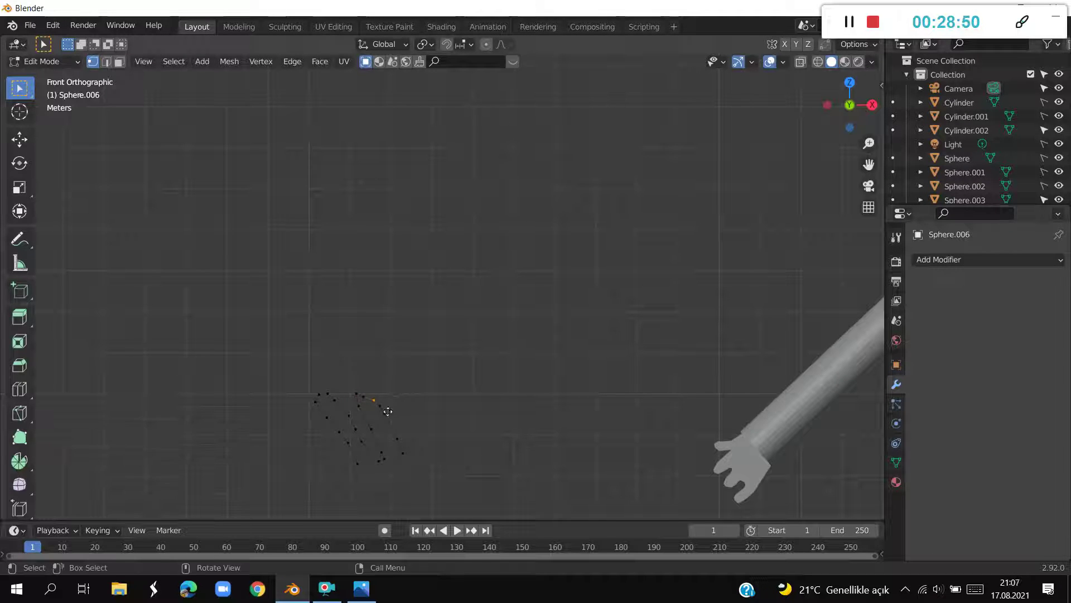
key("g")
Retry the strand vertex placement with several undos until it sits lower on the curve
left_click(380, 402)
key("ctrl+z")
key("g")
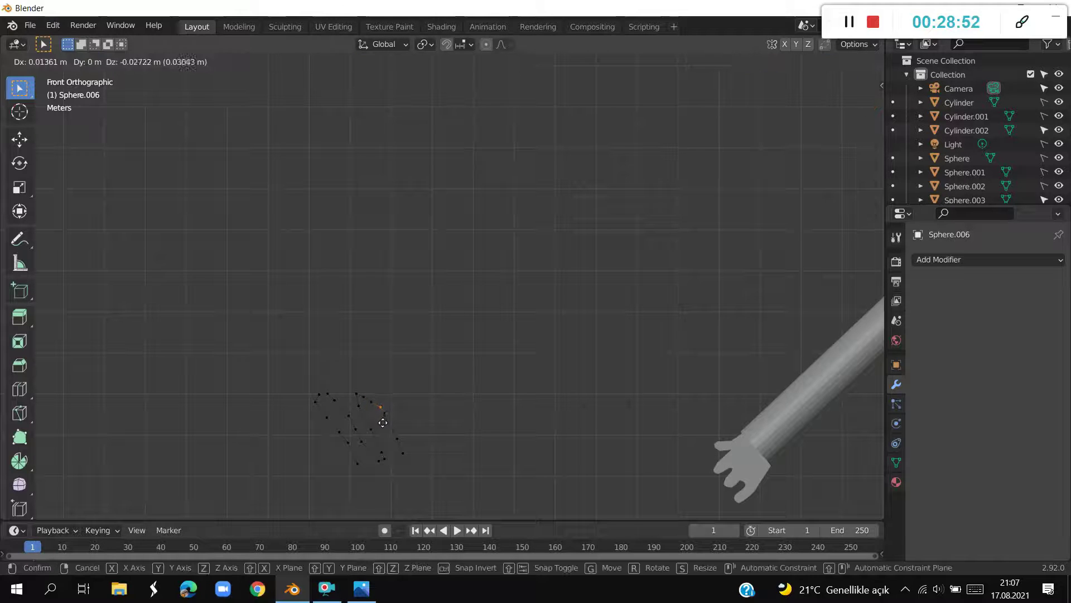
left_click(381, 424)
key("ctrl+z")
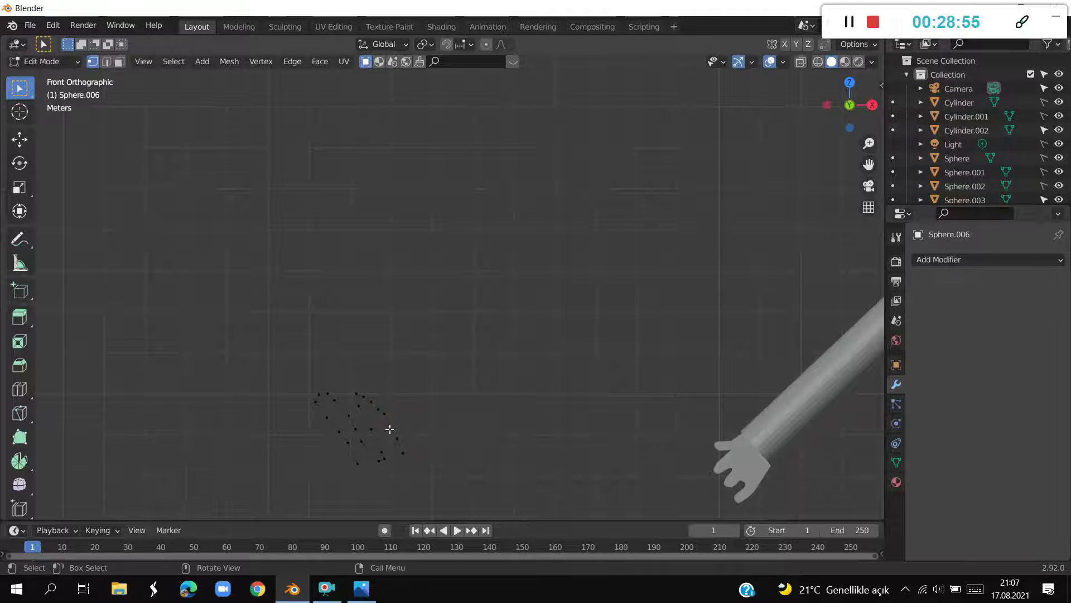
key("ctrl+z")
key("g")
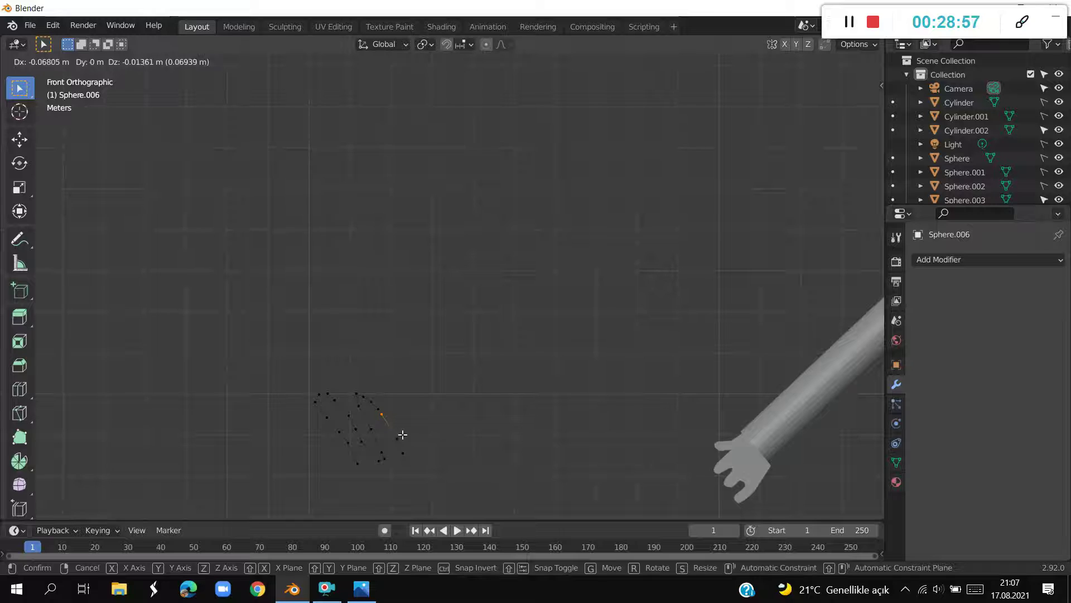
left_click(405, 434)
Drag further outline vertices of the small mesh down along the bending curve
left_click(368, 428)
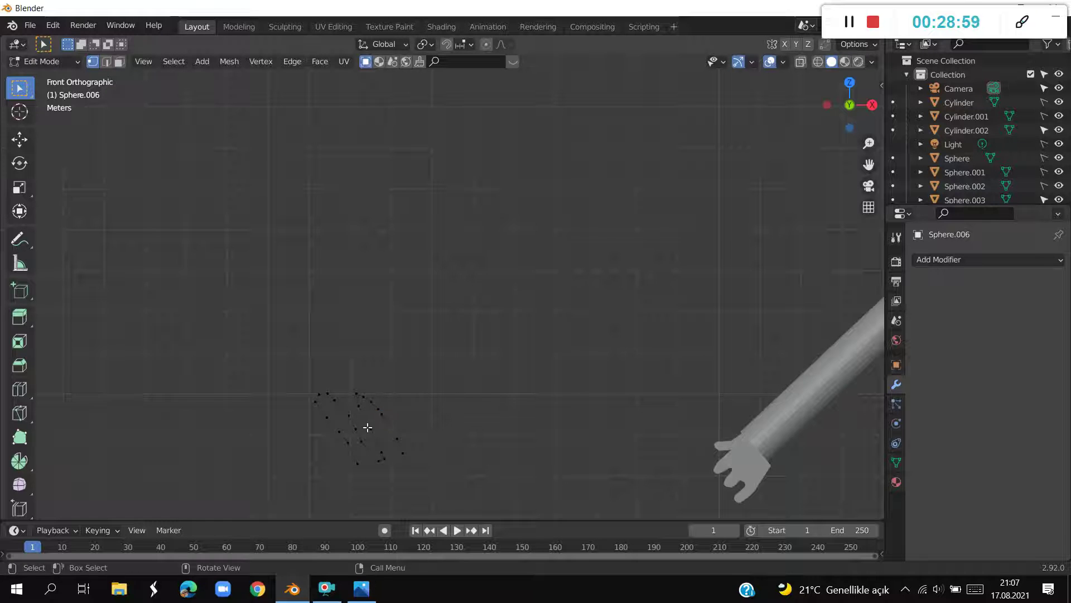
left_click(357, 407)
key("g")
left_click(374, 435)
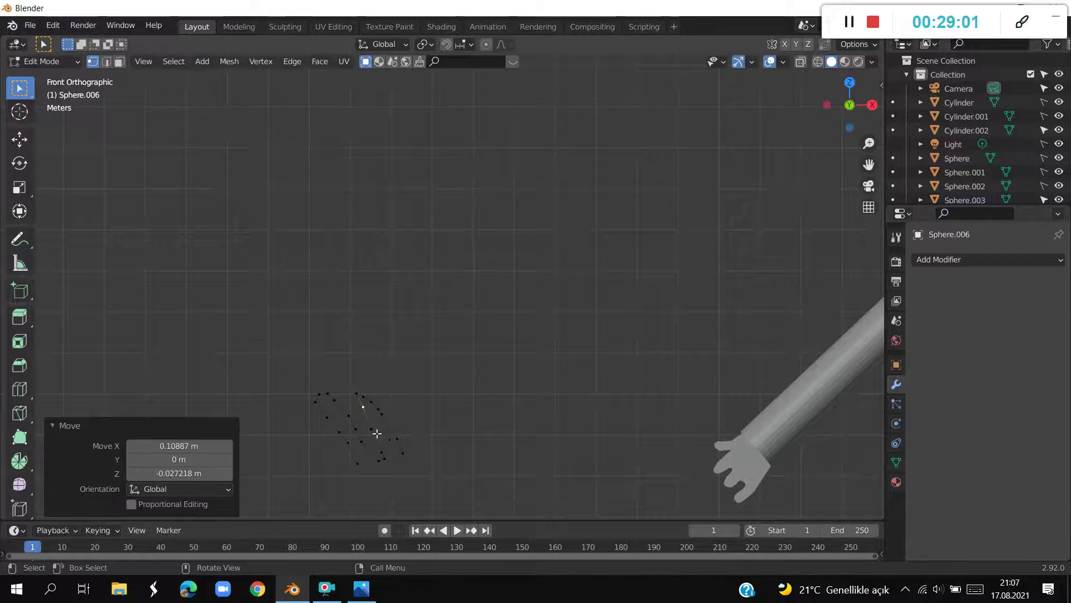
key("g")
left_click(385, 439)
key("g")
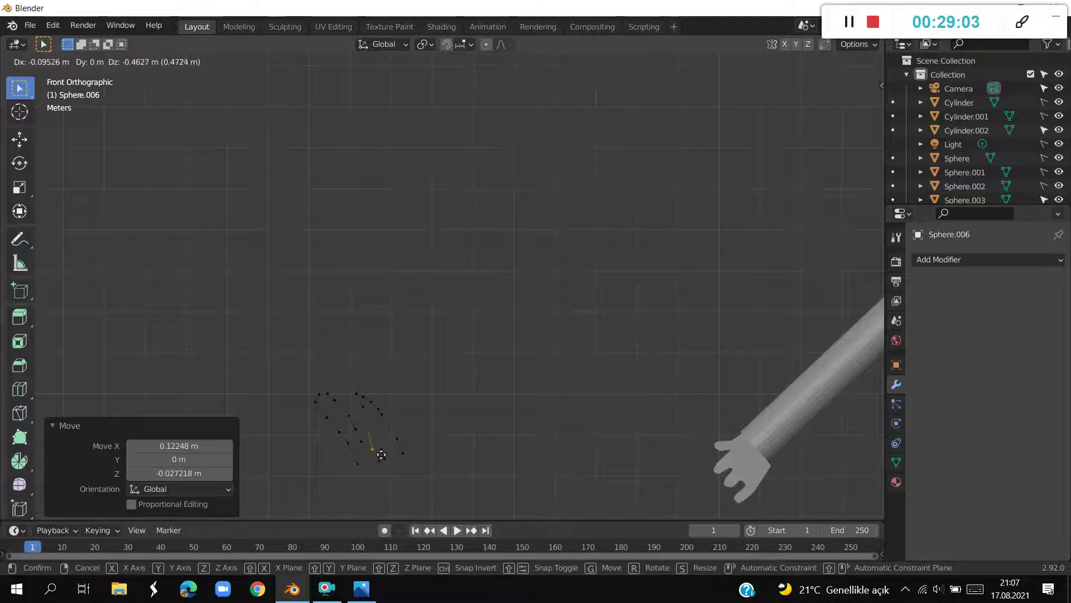
left_click(384, 441)
key("g")
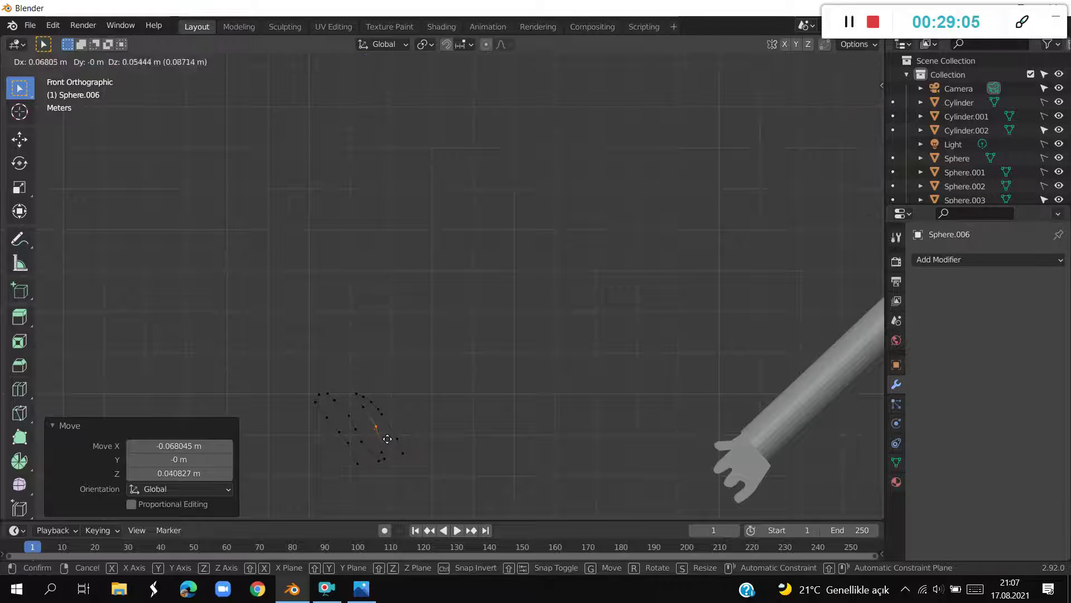
left_click(385, 442)
Adjust the lower outline vertices, cancel an edge move, and switch to wireframe display
key("g")
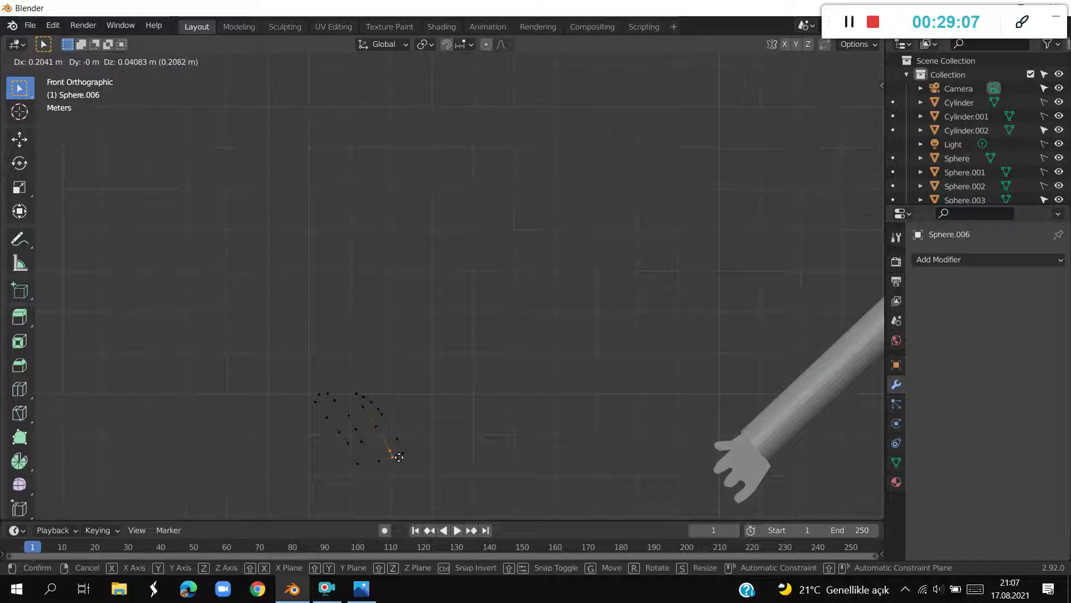
left_click(397, 456)
left_click(385, 467)
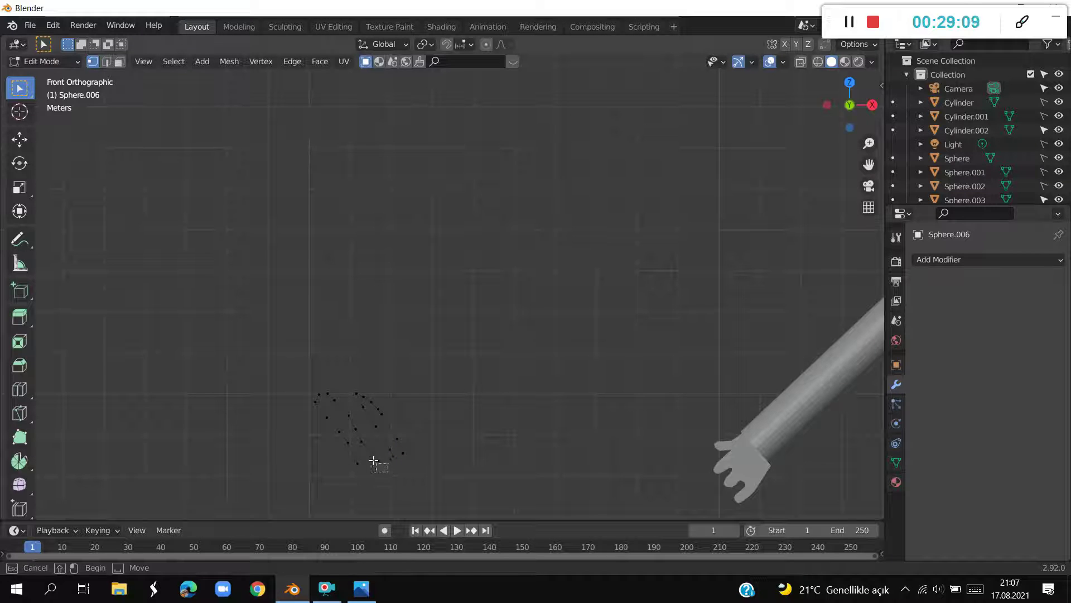
key("g")
left_click(381, 451)
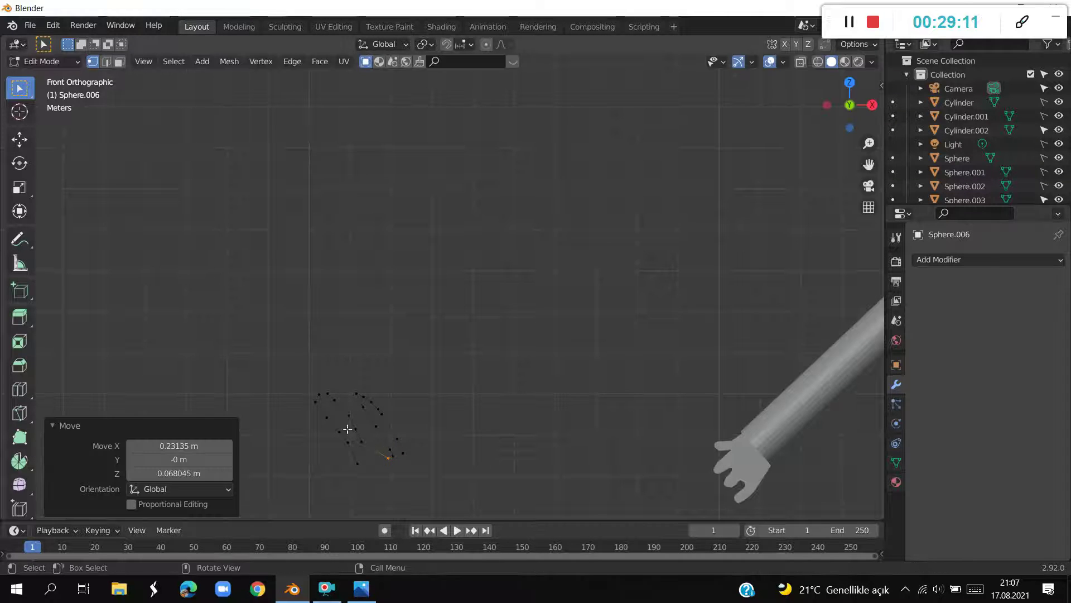
left_click_drag(332, 392, 354, 420)
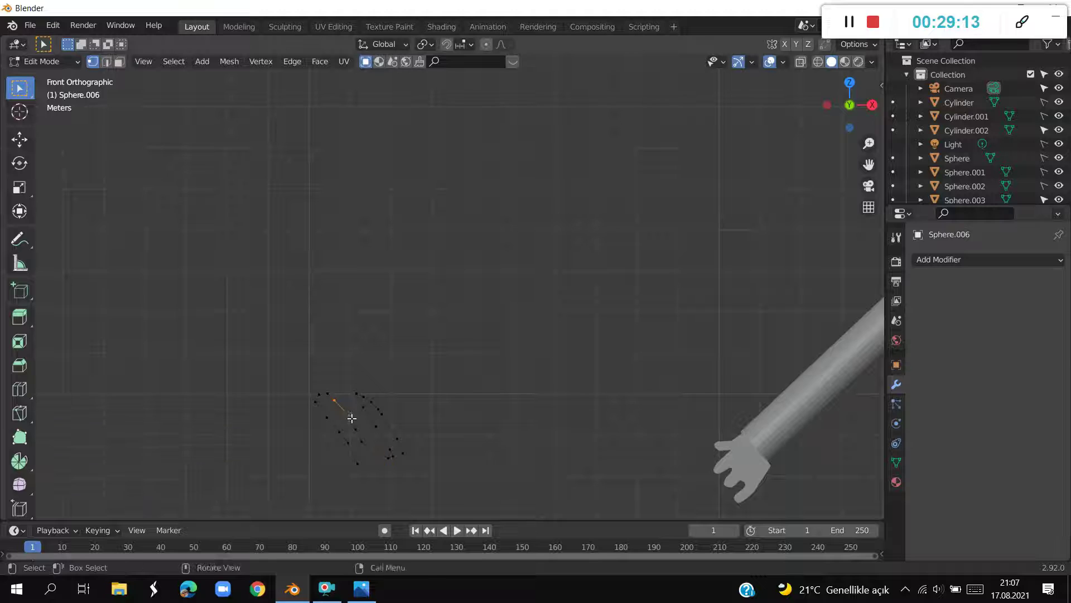
key("g")
right_click(388, 448)
left_click(819, 62)
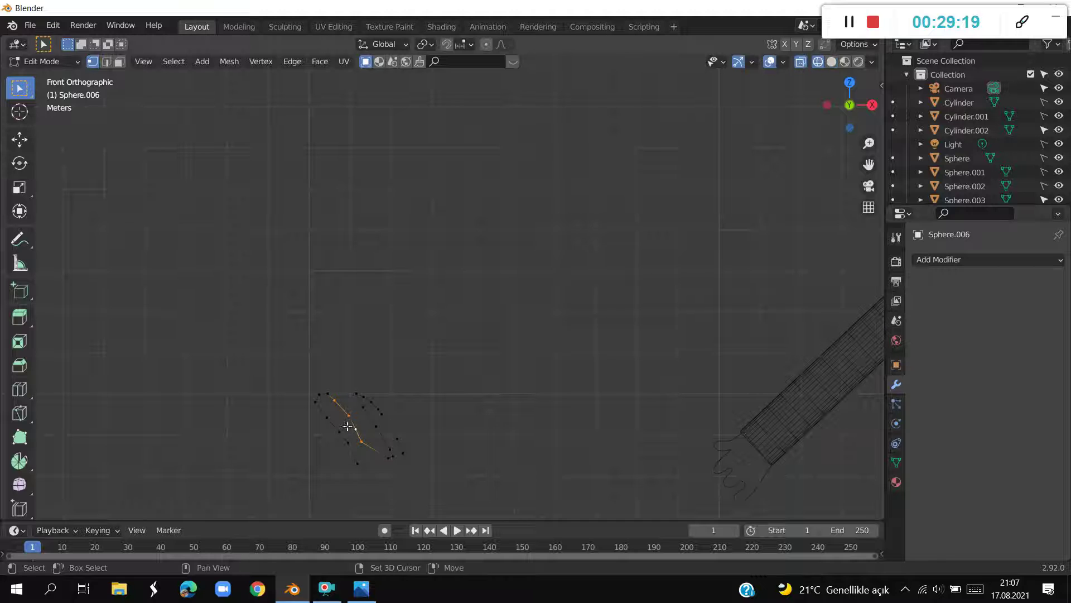
Shift the strand's middle vertices right, then return to front view zoomed in on the mesh
left_click_drag(342, 403, 358, 435)
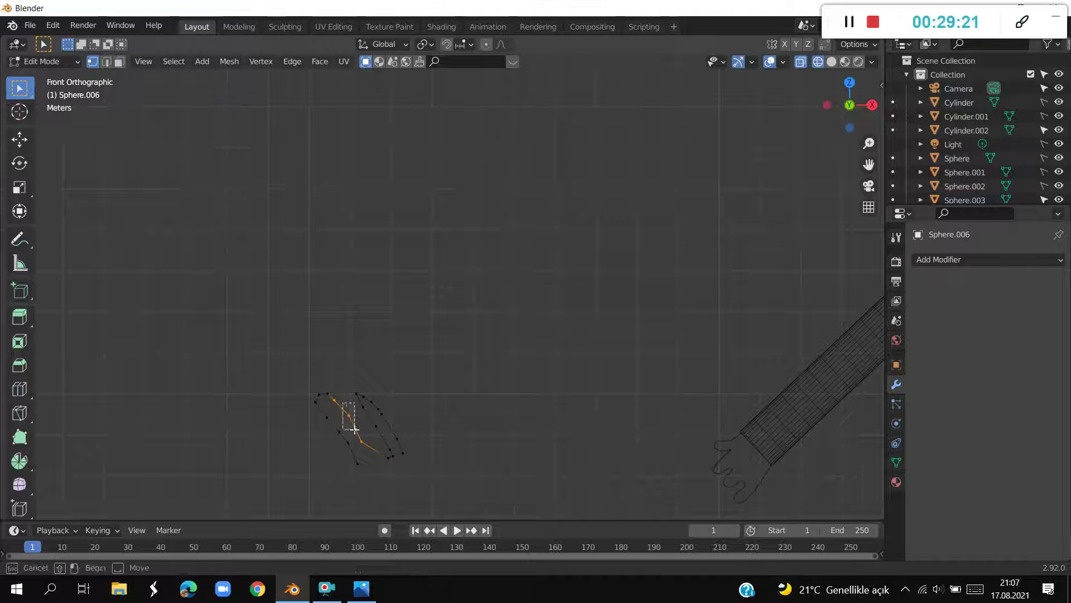
key("g")
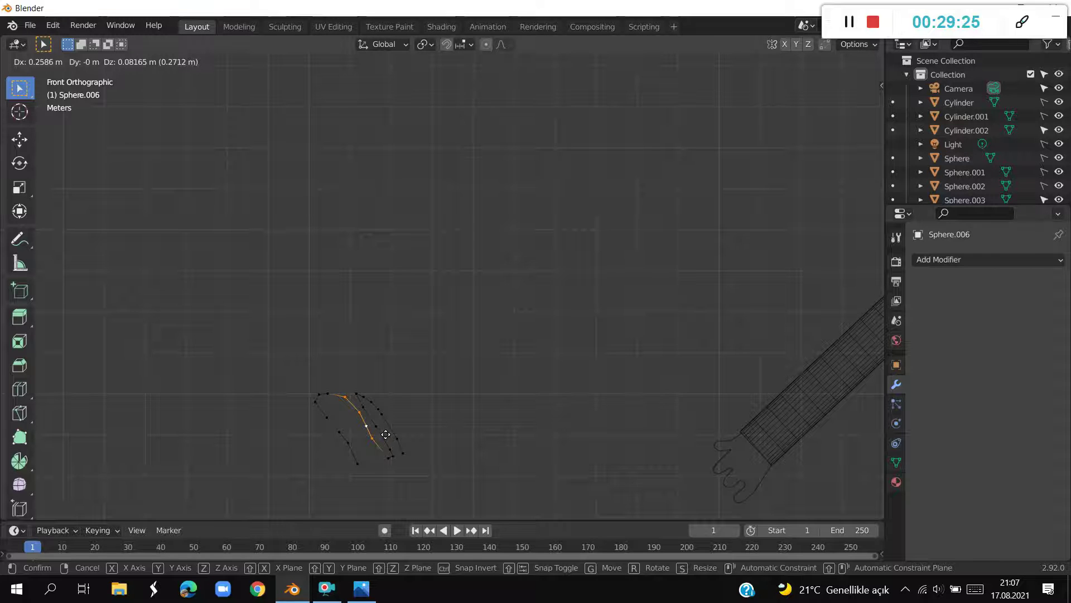
left_click(385, 434)
middle_click_drag(394, 443, 346, 457)
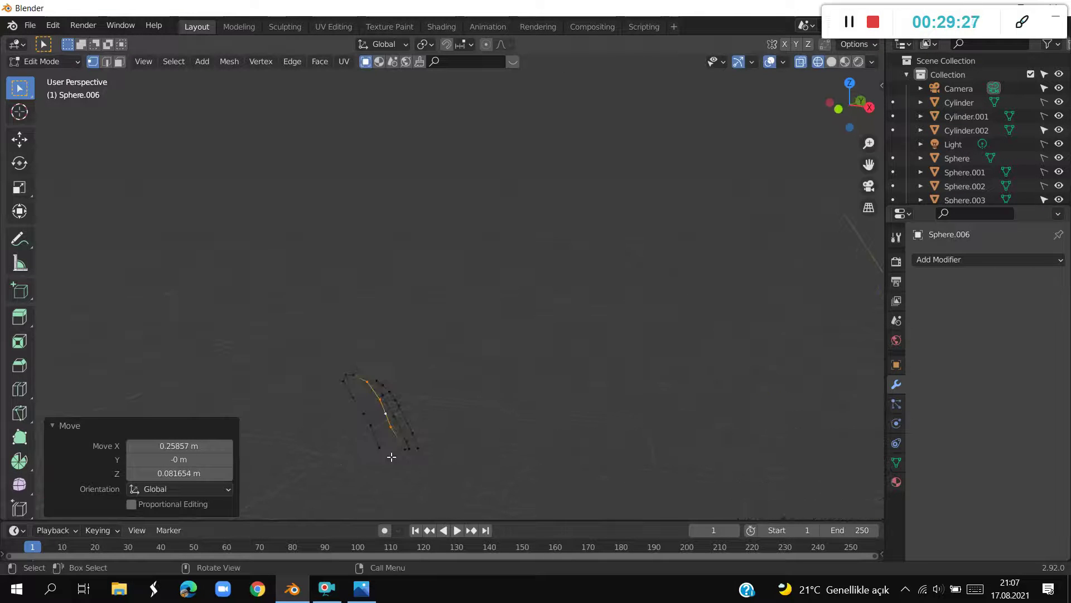
key("KP_1")
middle_click_drag(478, 442, 520, 352, "shift")
scroll(519, 352, "up", 2)
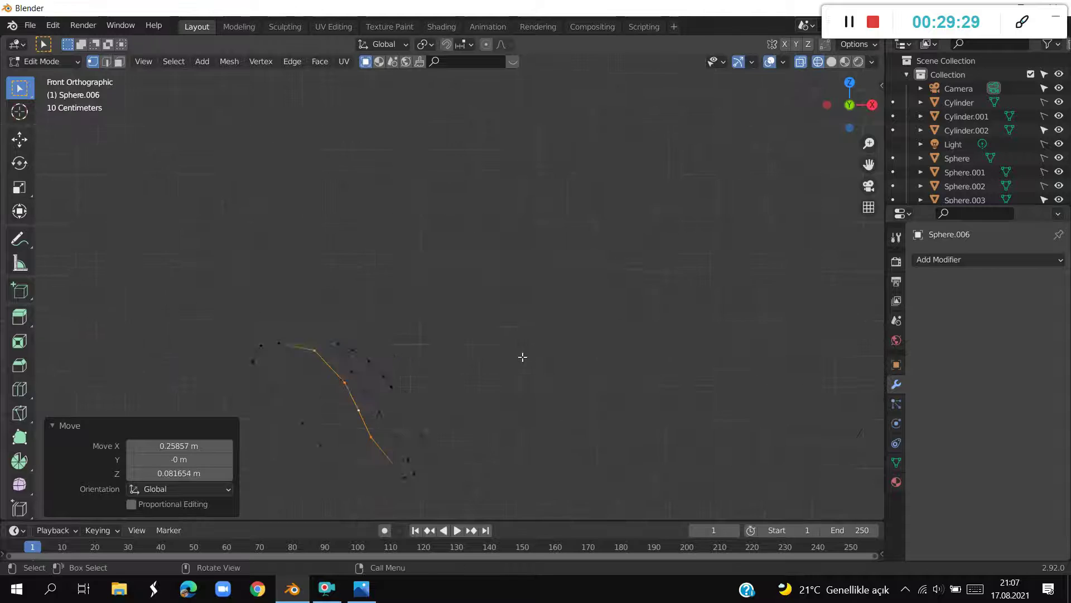
scroll(523, 357, "up", 1)
Nudge a strand vertex right and pull the top-left vertices down-right into a slant
left_click_drag(386, 382, 410, 414)
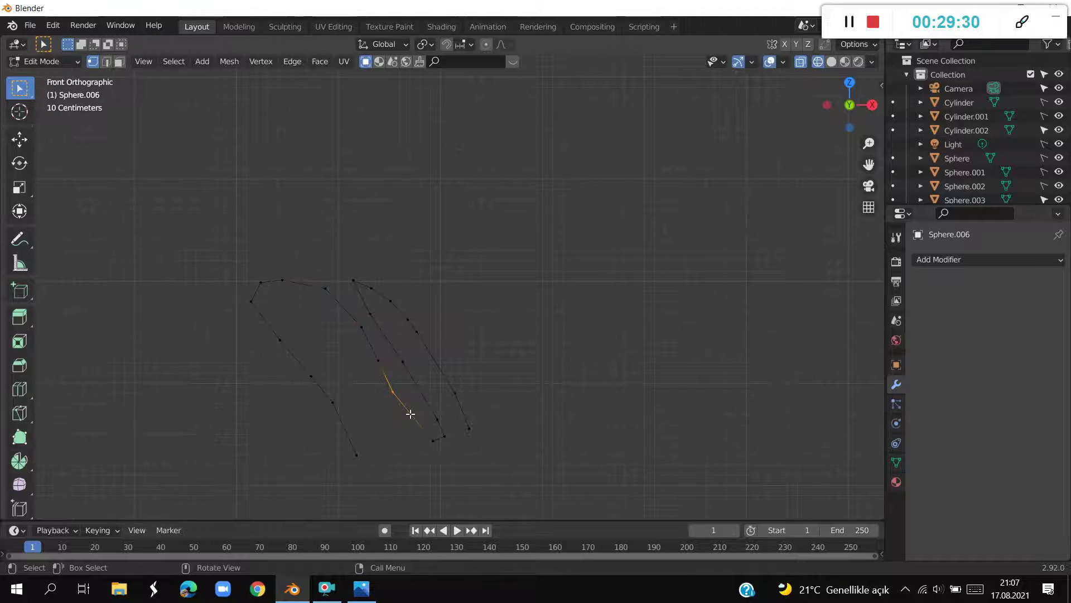
key("g")
left_click(418, 413)
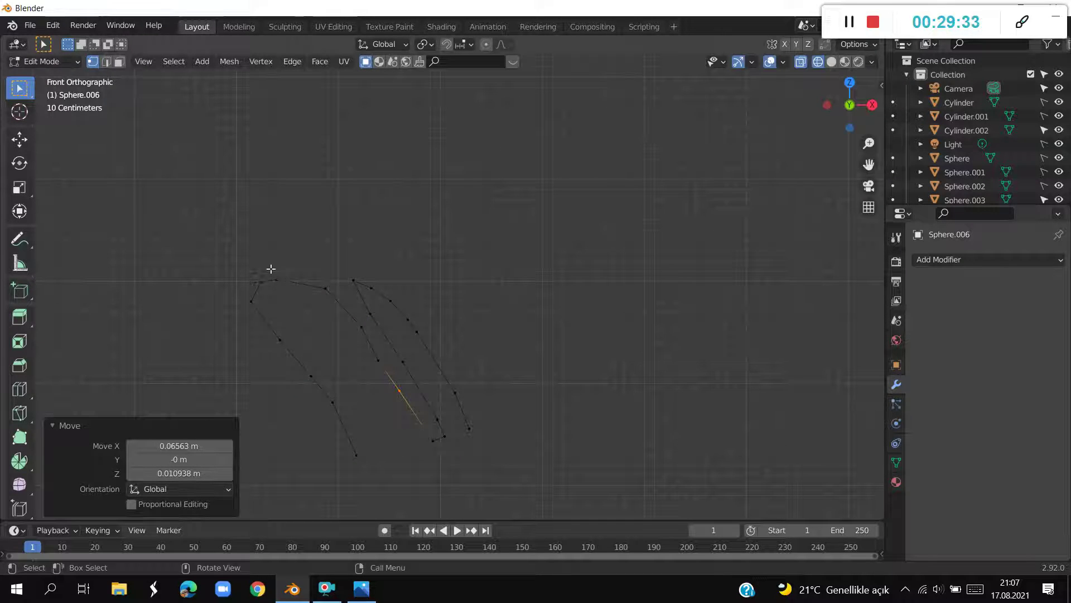
left_click_drag(251, 272, 283, 304)
key("g")
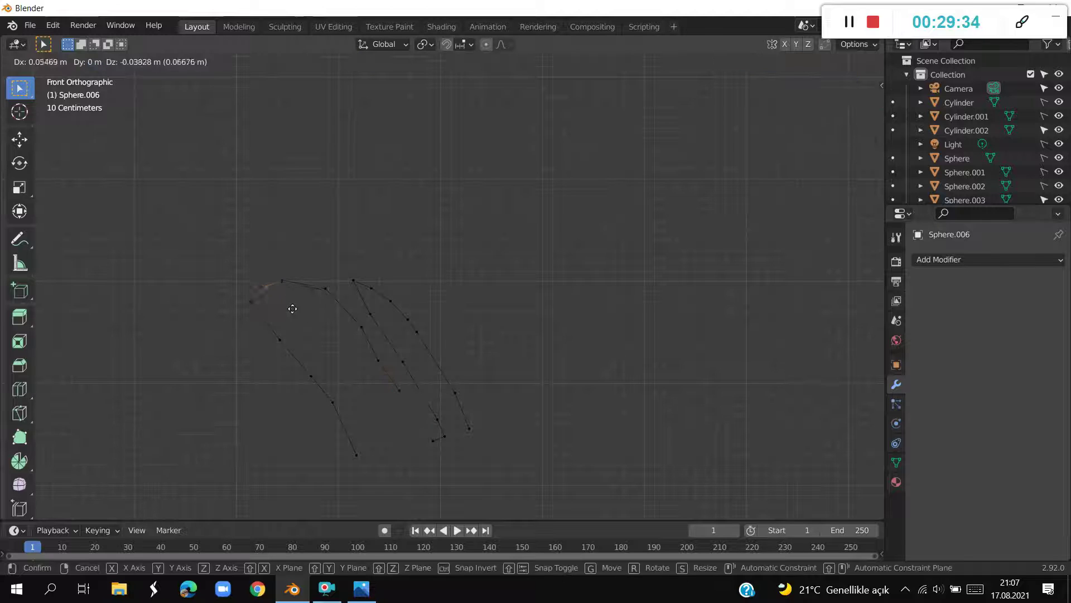
left_click(306, 317)
left_click(250, 300)
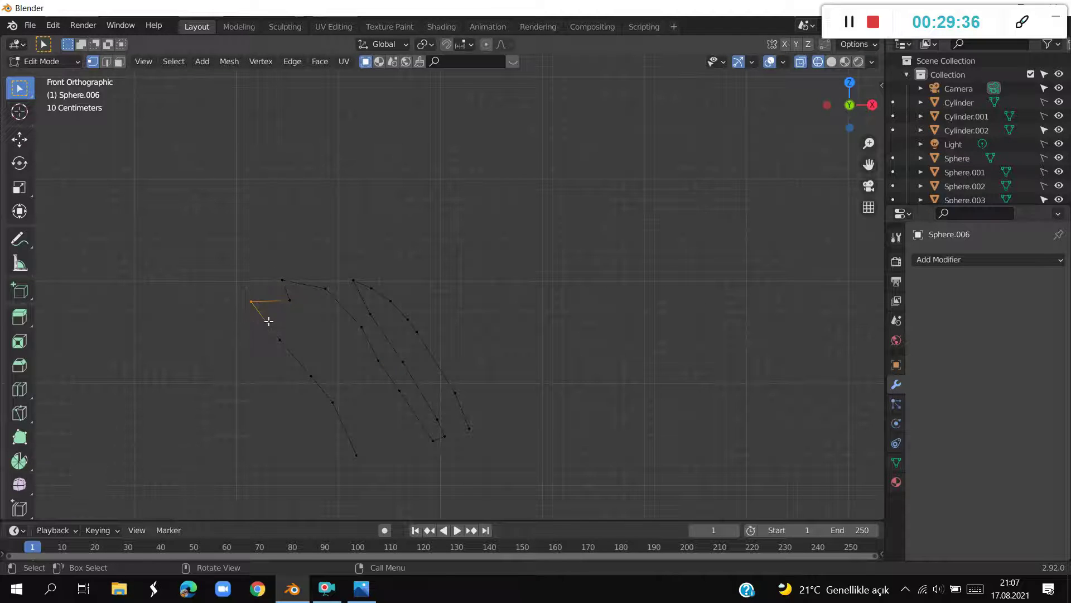
key("g")
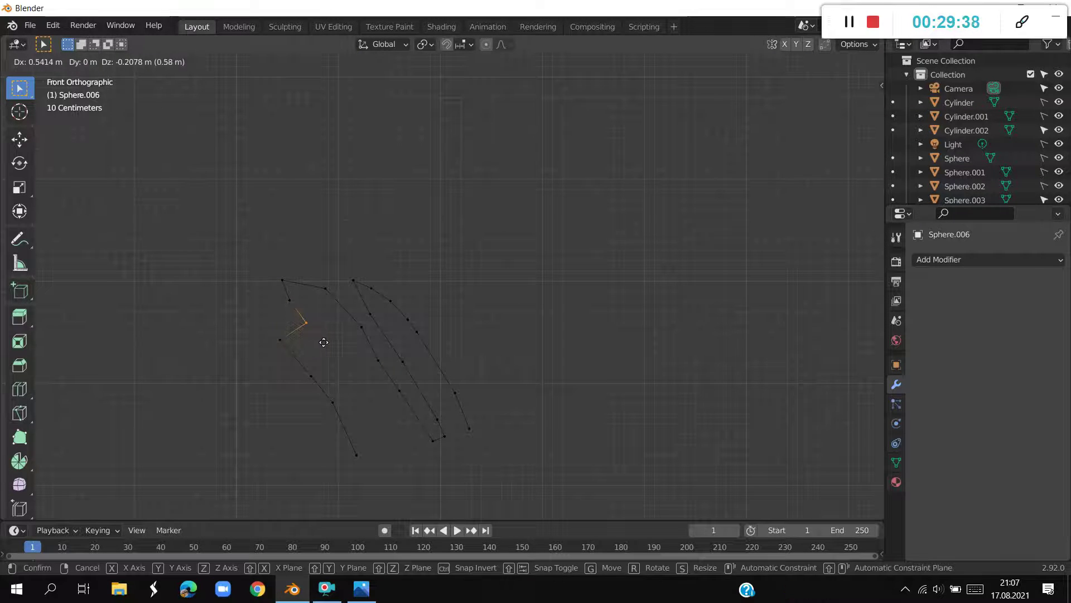
left_click(315, 338)
Move the next left-edge vertices down-right to continue the curved strand
left_click_drag(265, 330, 305, 360)
key("g")
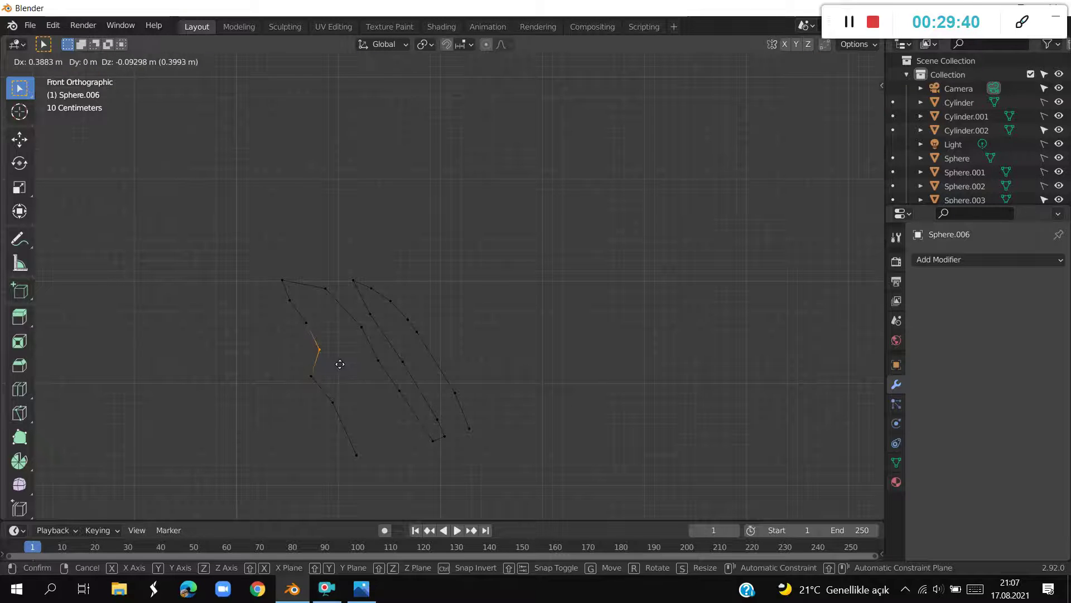
left_click(339, 364)
key("g")
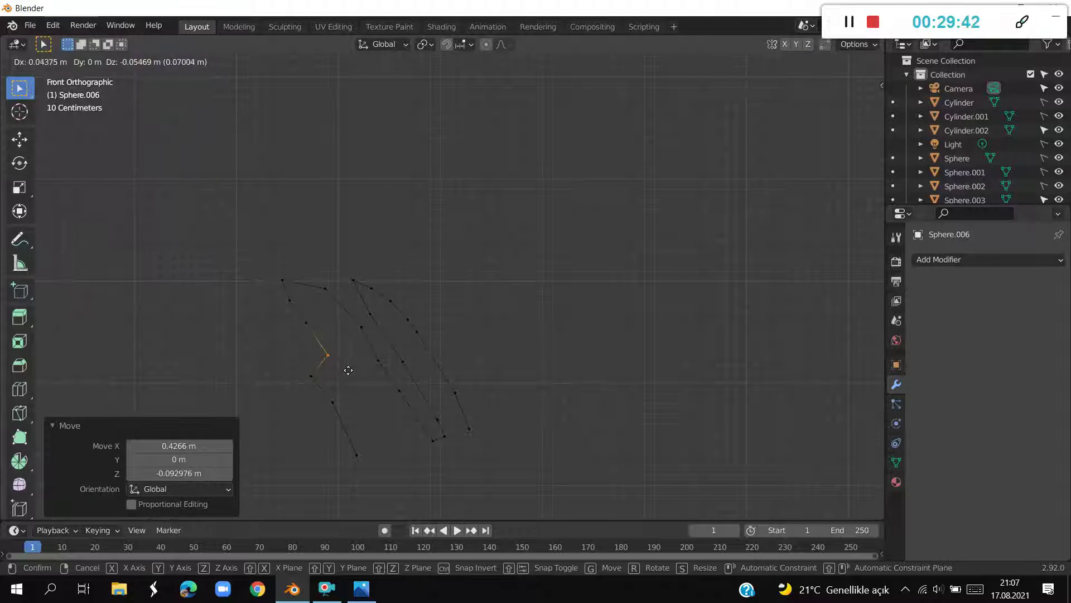
left_click(348, 370)
left_click(311, 375)
key("g")
left_click(360, 389)
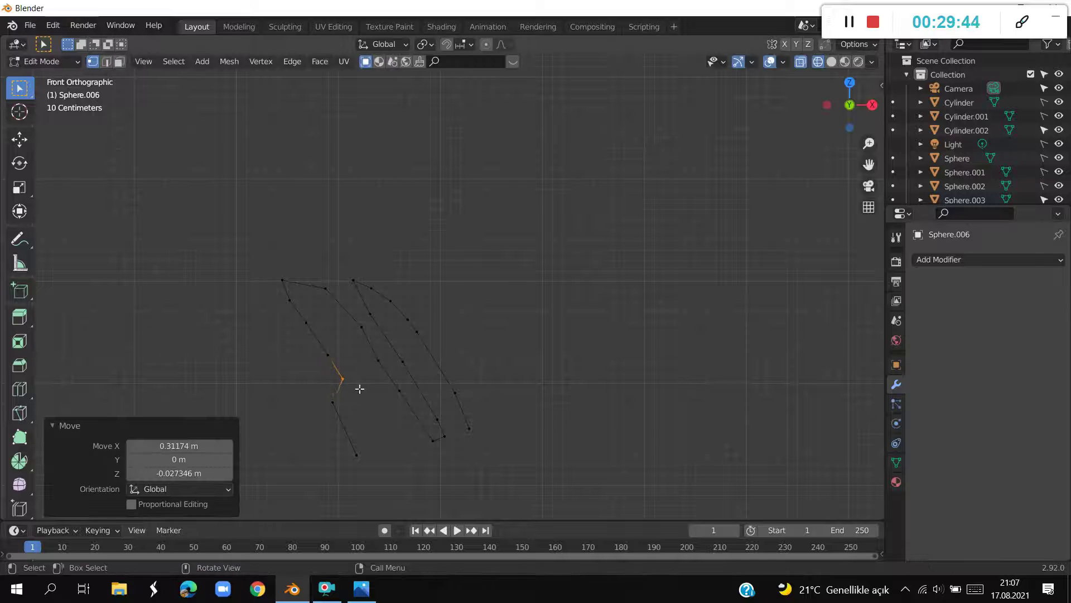
Drag the left strand's bottom tip further down-right to finish the curve
mouse_move(316, 390)
left_mouse_down()
mouse_move(343, 413)
mouse_move(377, 474)
left_mouse_up()
key("g")
left_click(385, 422)
key("g")
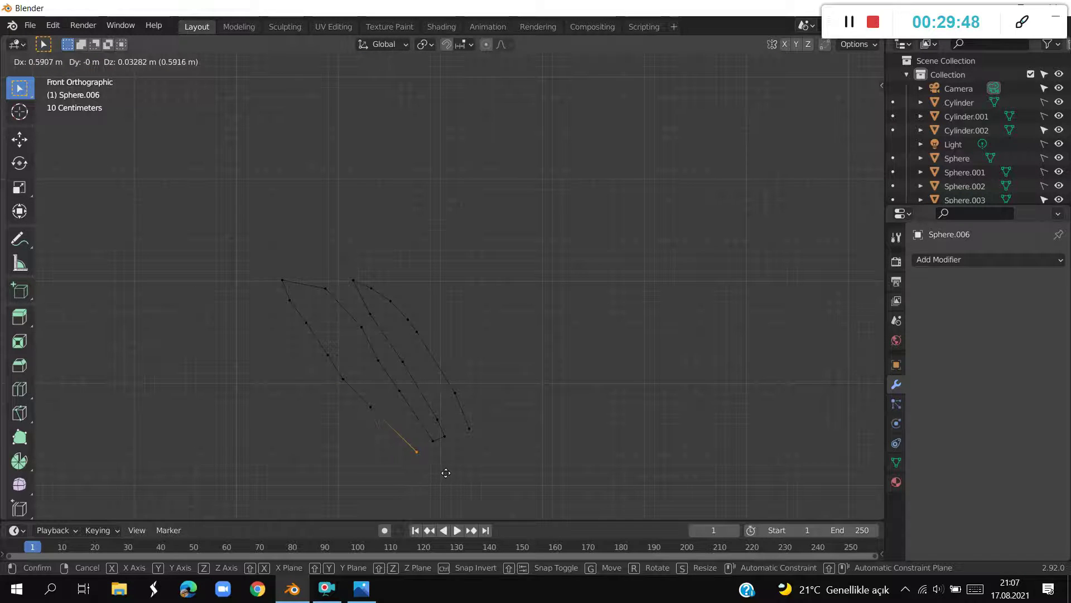
left_click(431, 473)
Scale both strands up by about 1.414 and check the elephant reference photo
left_click_drag(217, 210, 525, 453)
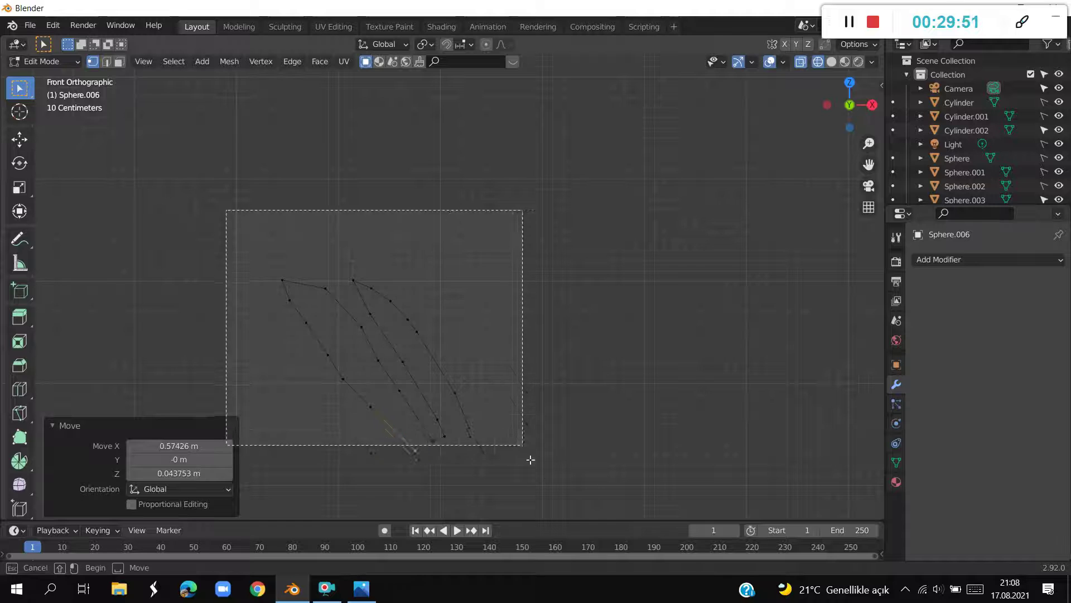
key("s")
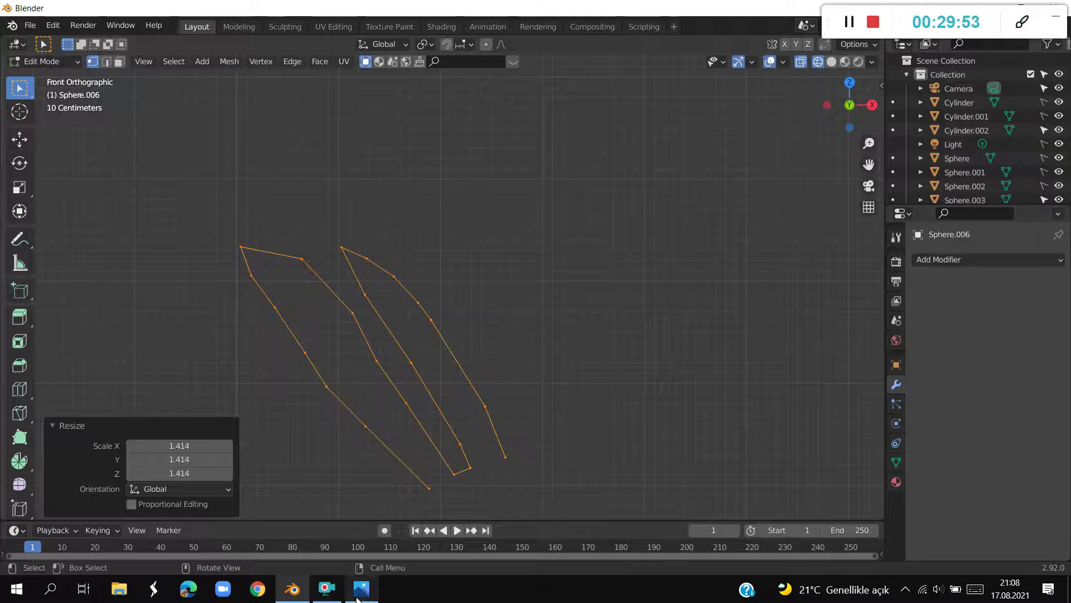
left_click(361, 592)
left_click(362, 592)
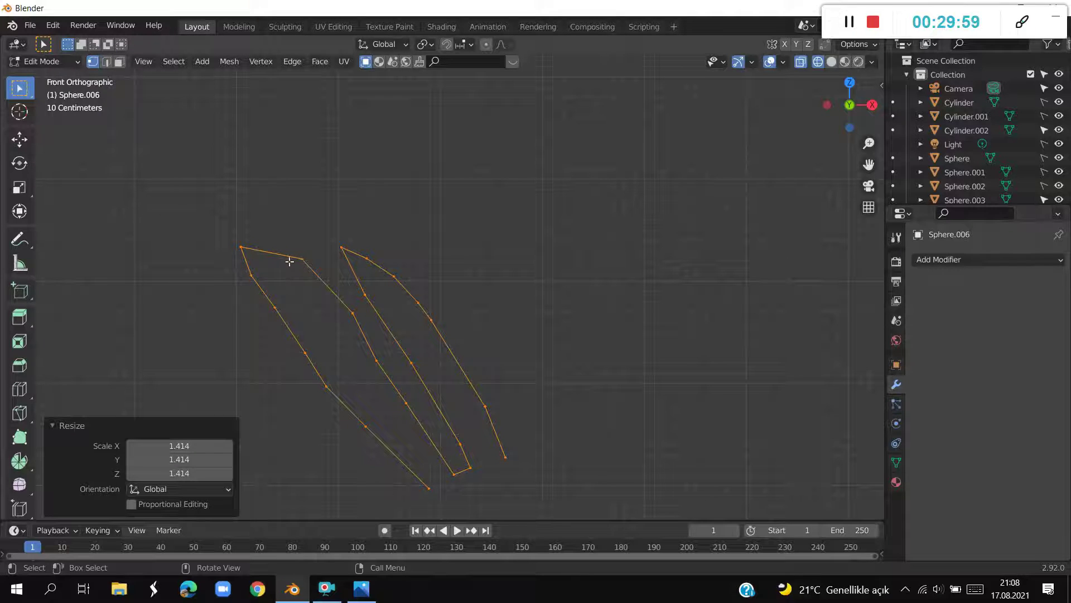
Add edge loops across the left and right strands and slightly shift the new edge
key("alt+a")
key("ctrl+r")
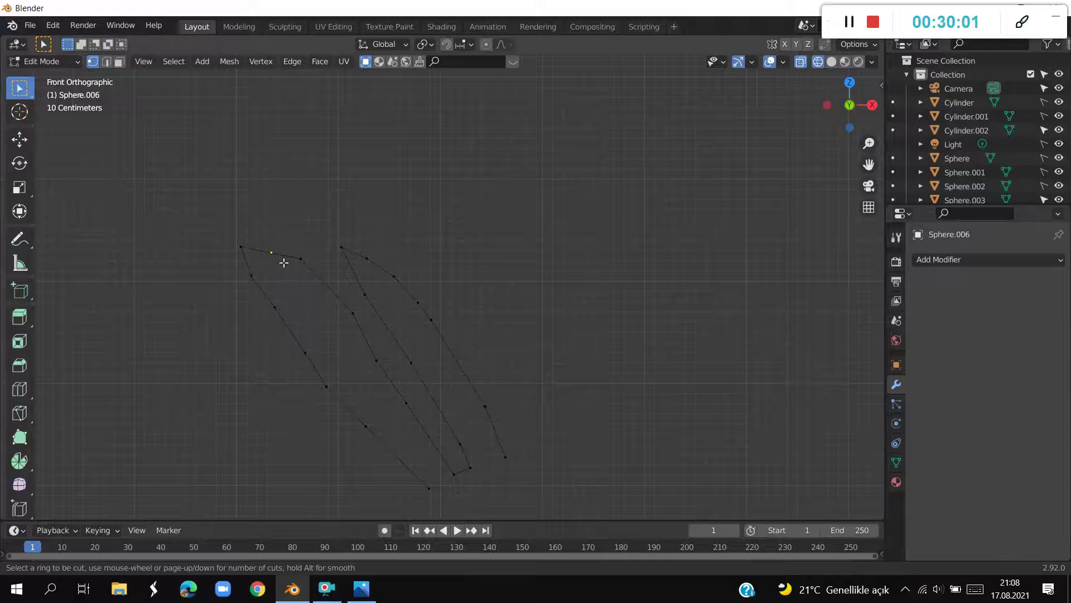
left_click(284, 263)
left_click(333, 292)
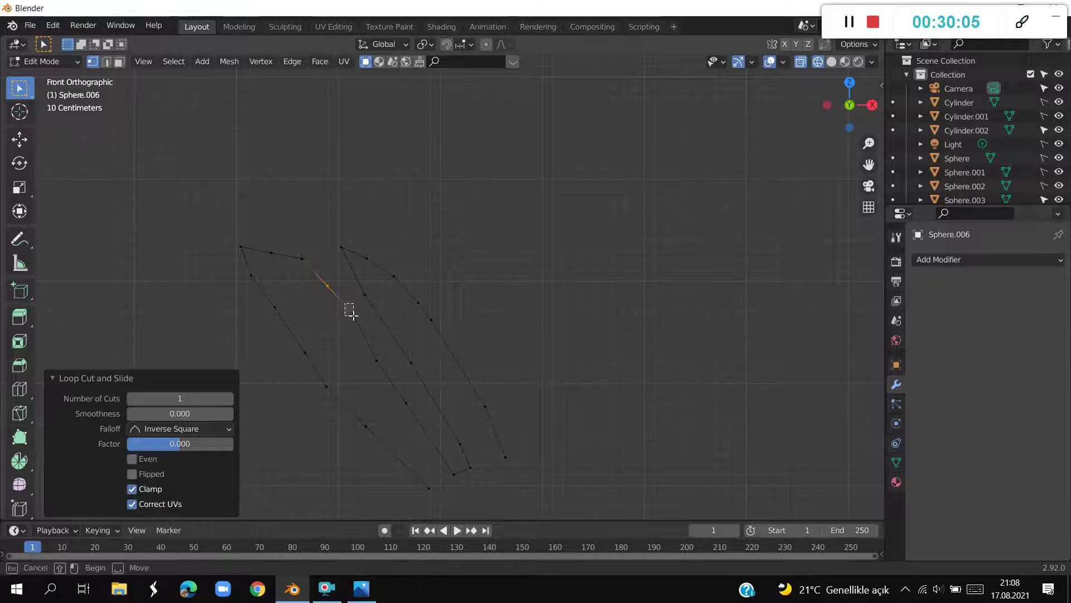
key("ctrl+r")
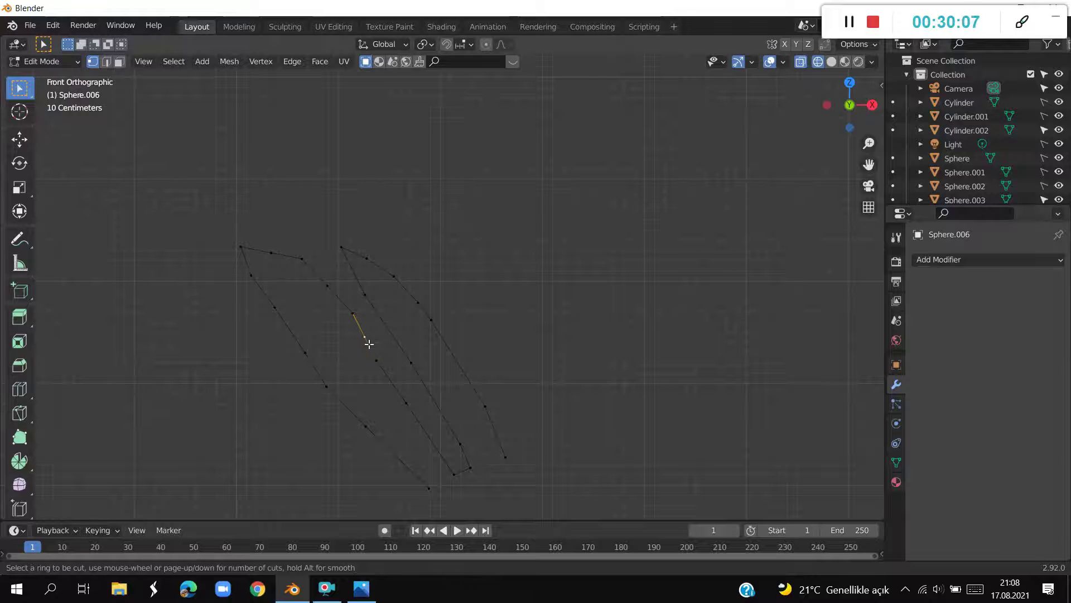
left_click(369, 344)
key("g")
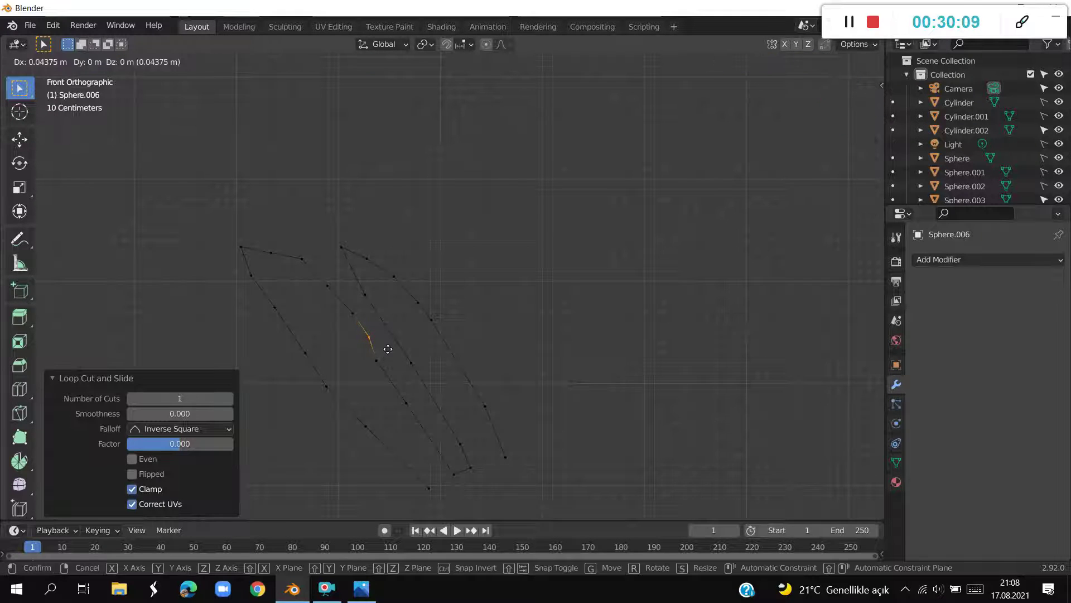
left_click(348, 323)
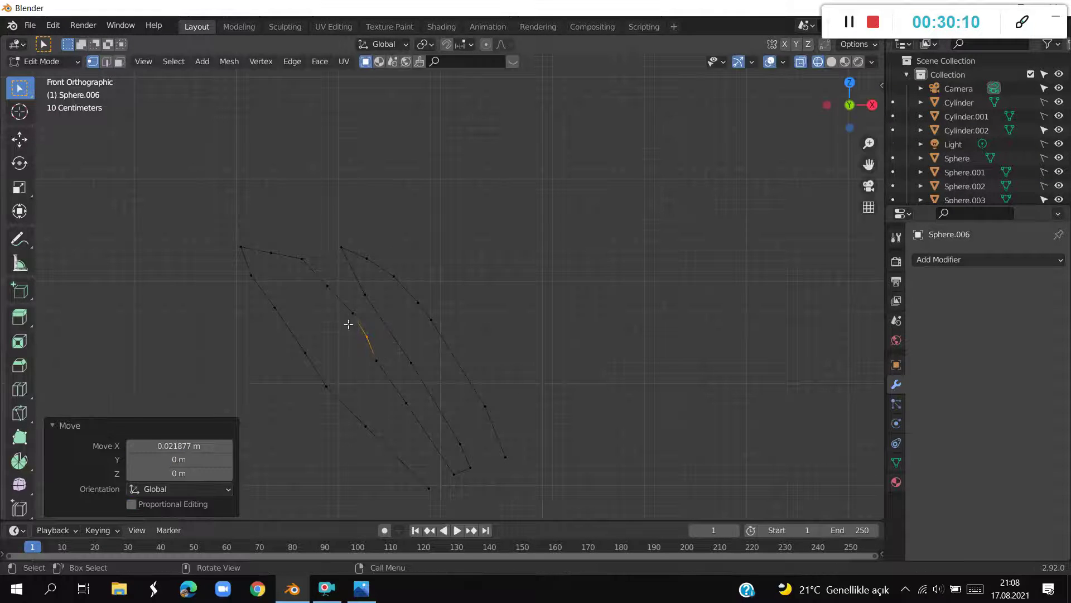
Reposition the left strand's top-left and left edges and next vertex into a smoother curve
left_click(272, 251)
key("g")
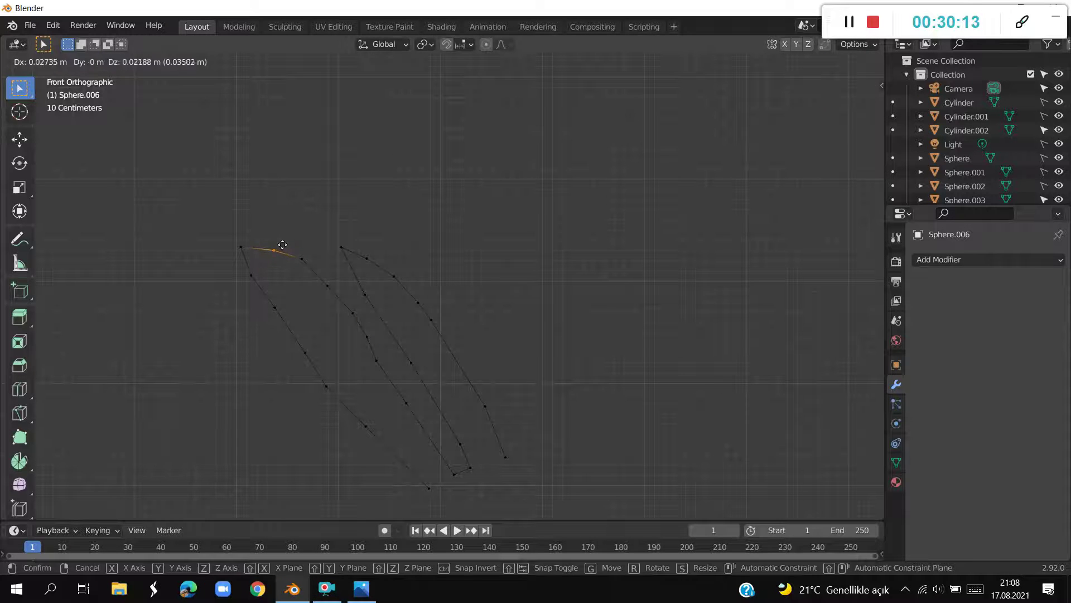
left_click(282, 244)
left_click_drag(233, 267, 270, 301)
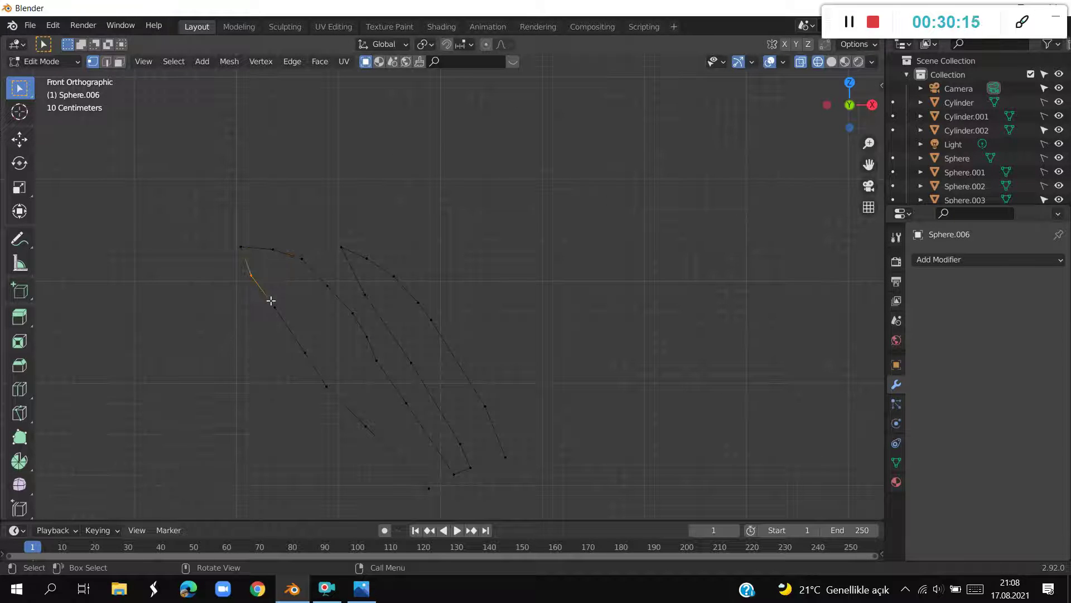
key("g")
left_click(279, 300)
key("g")
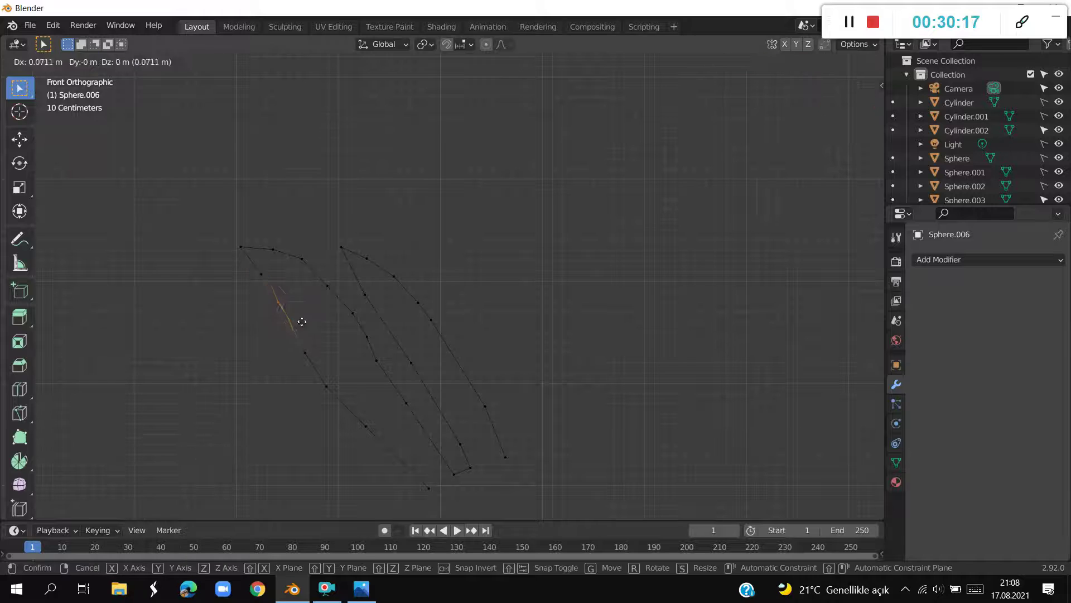
left_click(290, 326)
Shift the lower left edge and vertex rightward, then compare against the reference photo
left_click_drag(286, 333, 327, 371)
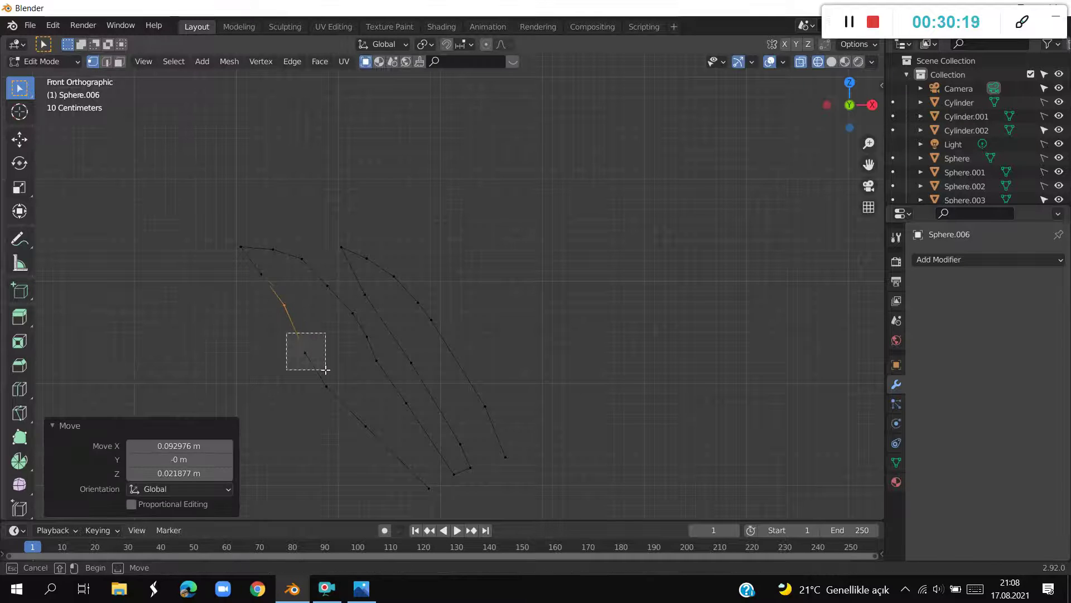
key("g")
left_click(334, 369)
key("g")
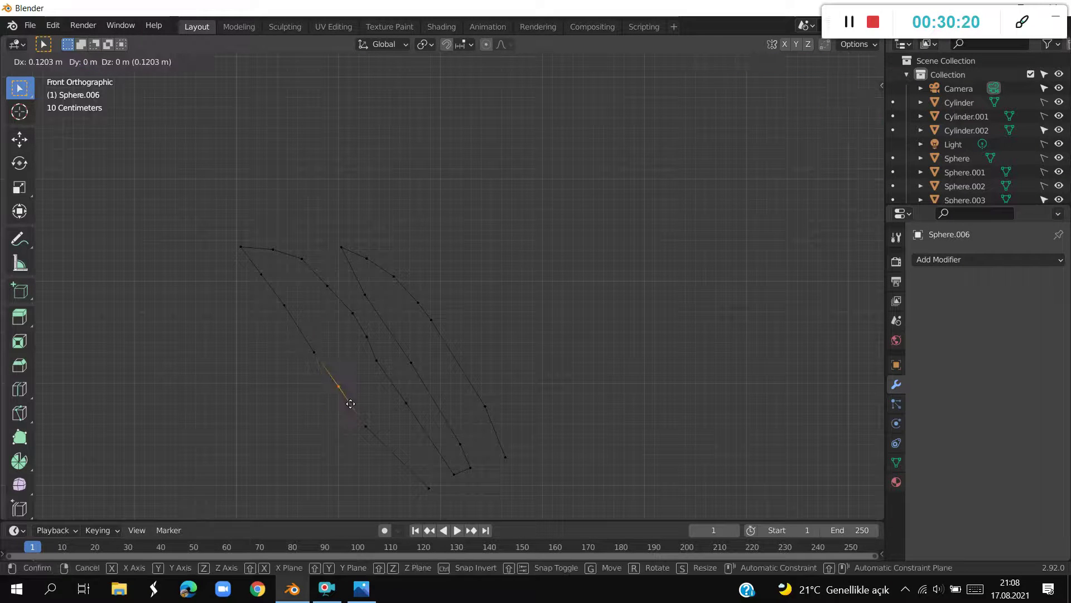
left_click(361, 429)
left_click(362, 588)
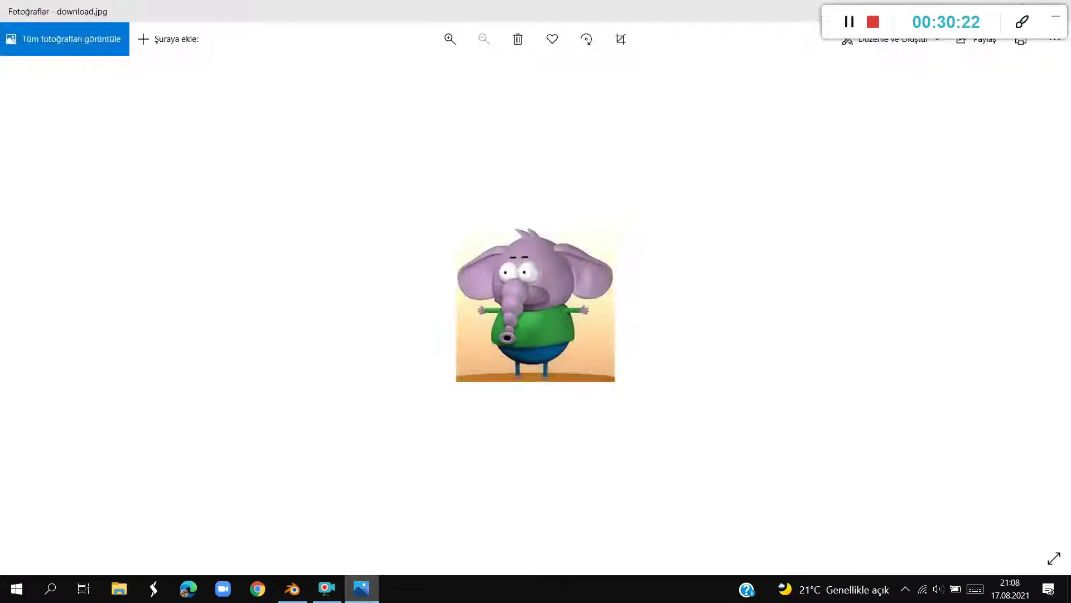
left_click(362, 588)
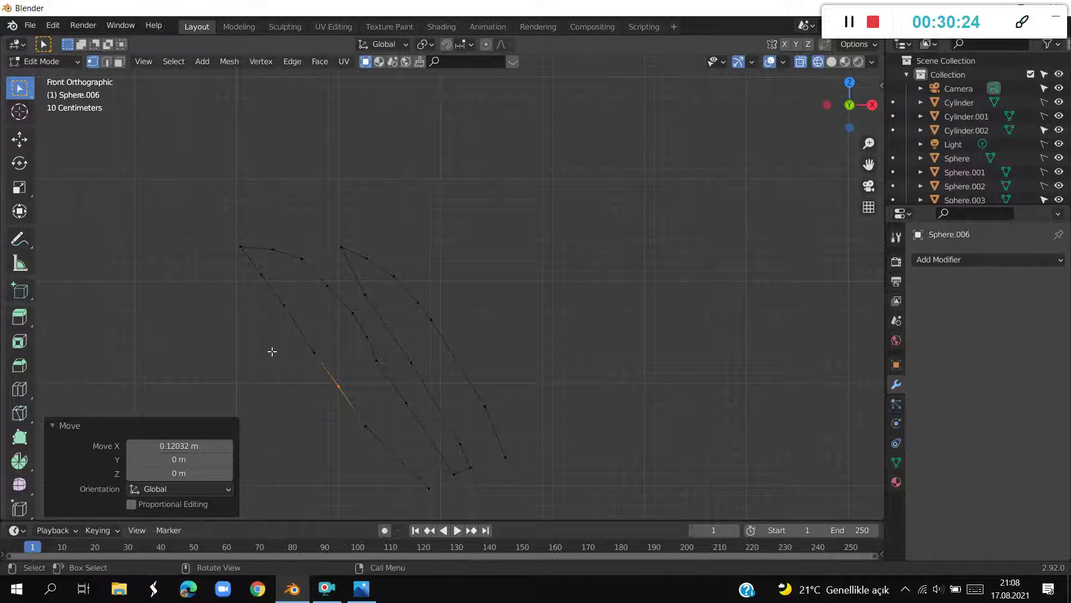
Push the left strand's top-left vertex outward and move the next outer vertex
left_click_drag(229, 228, 250, 260)
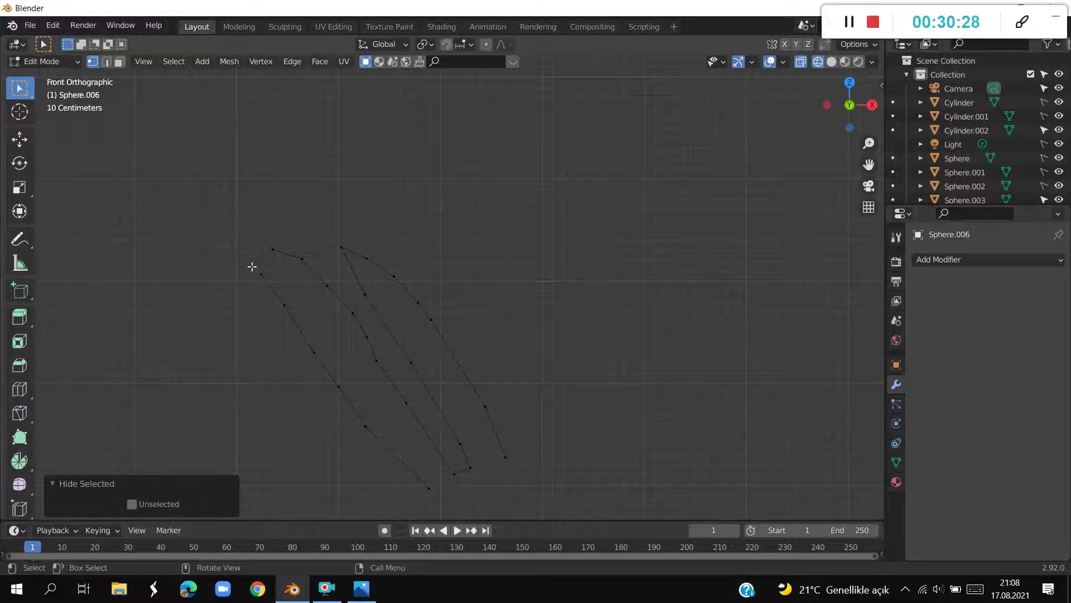
key("g")
key("Escape")
key("g")
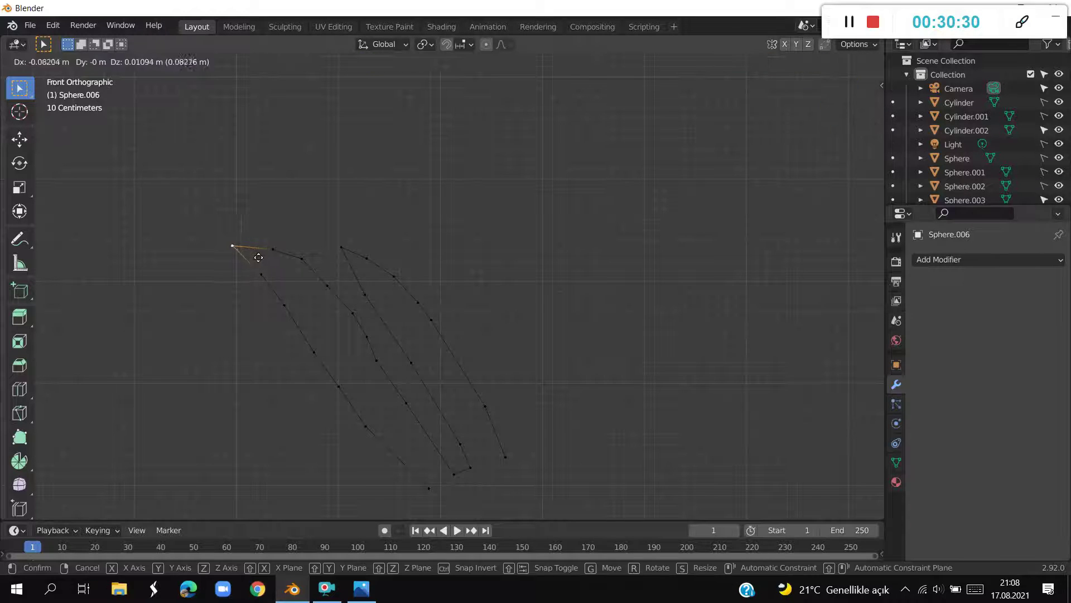
left_click(233, 257)
left_click_drag(237, 258, 335, 371)
key("g")
left_click(263, 296)
Move the following outer-edge vertices to even out the left strand's curve
key("g")
left_click(307, 337)
key("g")
left_click(329, 368)
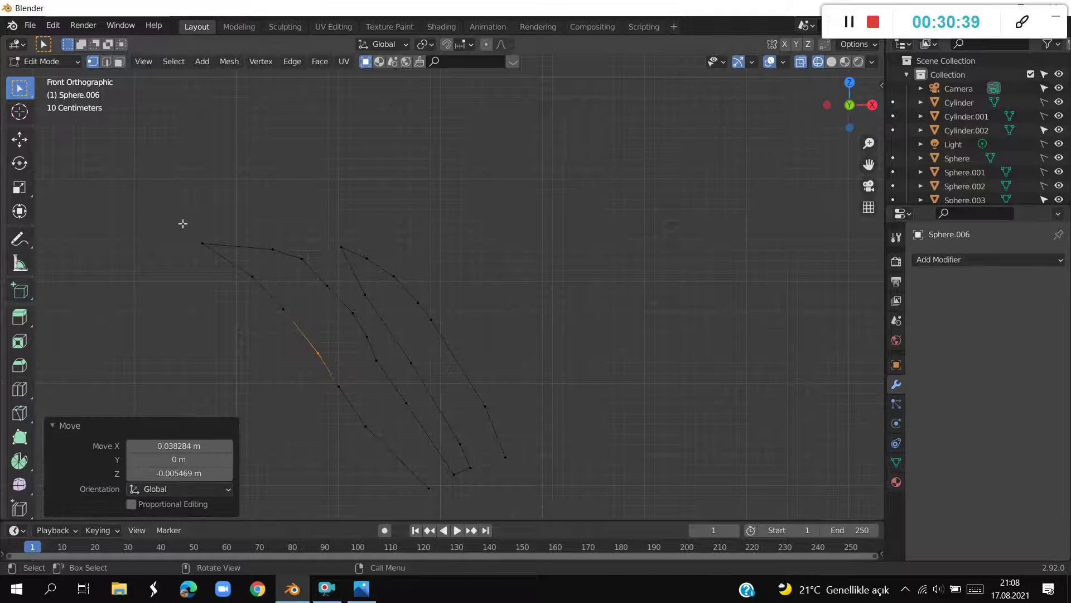
left_click_drag(234, 263, 271, 304)
key("g")
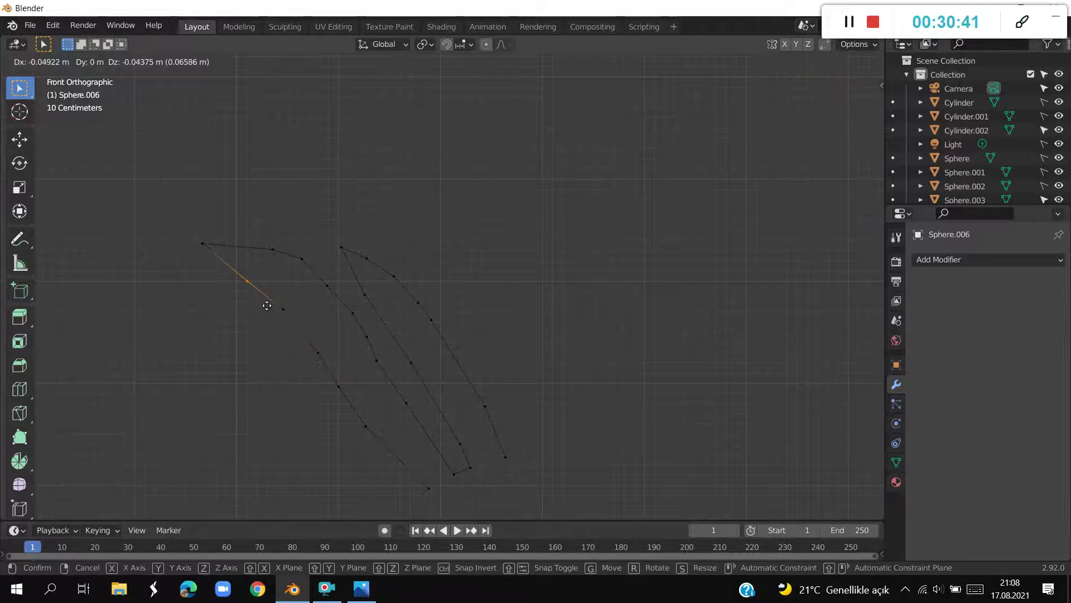
left_click(267, 305)
Add a loop cut near the strand's top tip, nudge its vertex, and check the reference photo
key("ctrl+r")
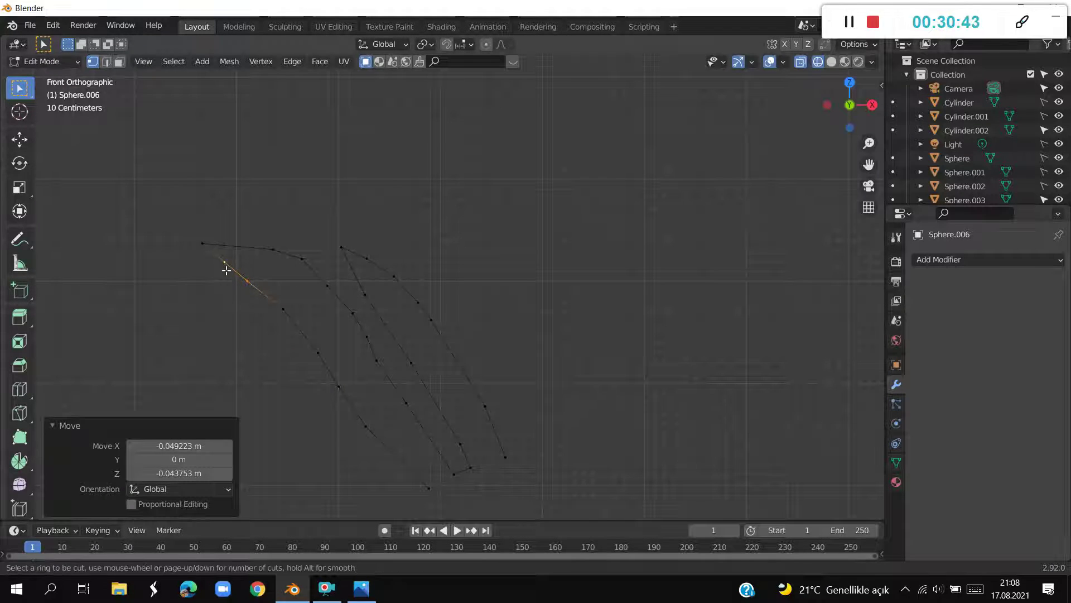
left_click(226, 270)
key("g")
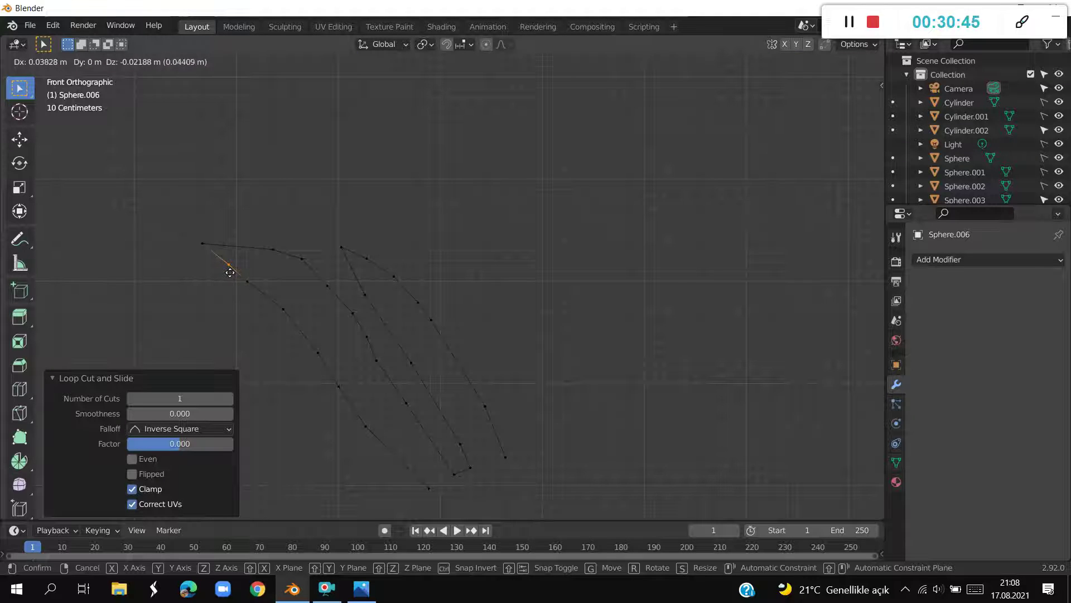
left_click(231, 270)
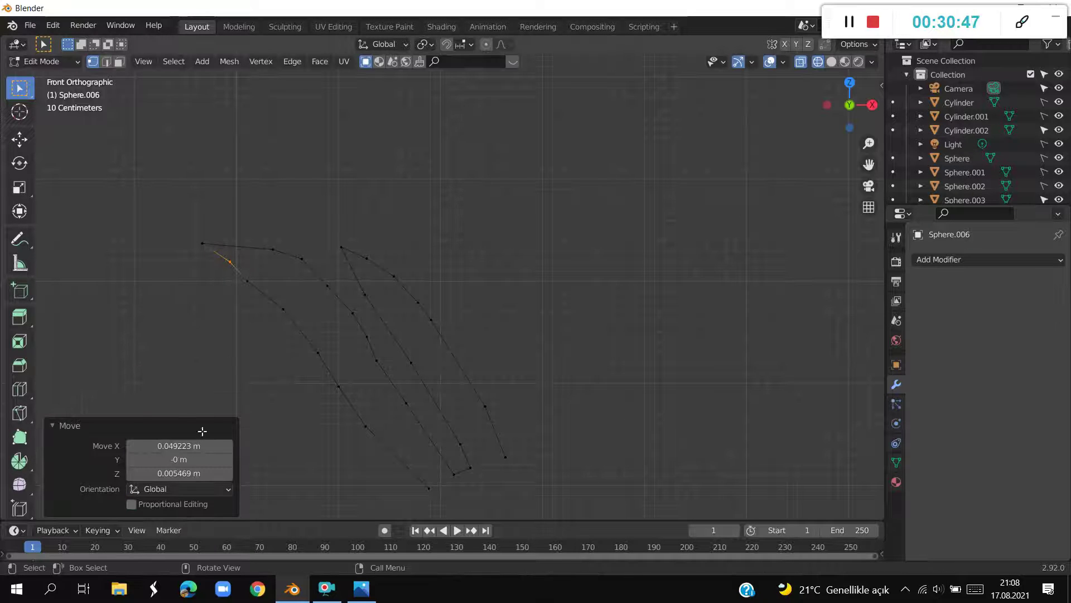
left_click(363, 595)
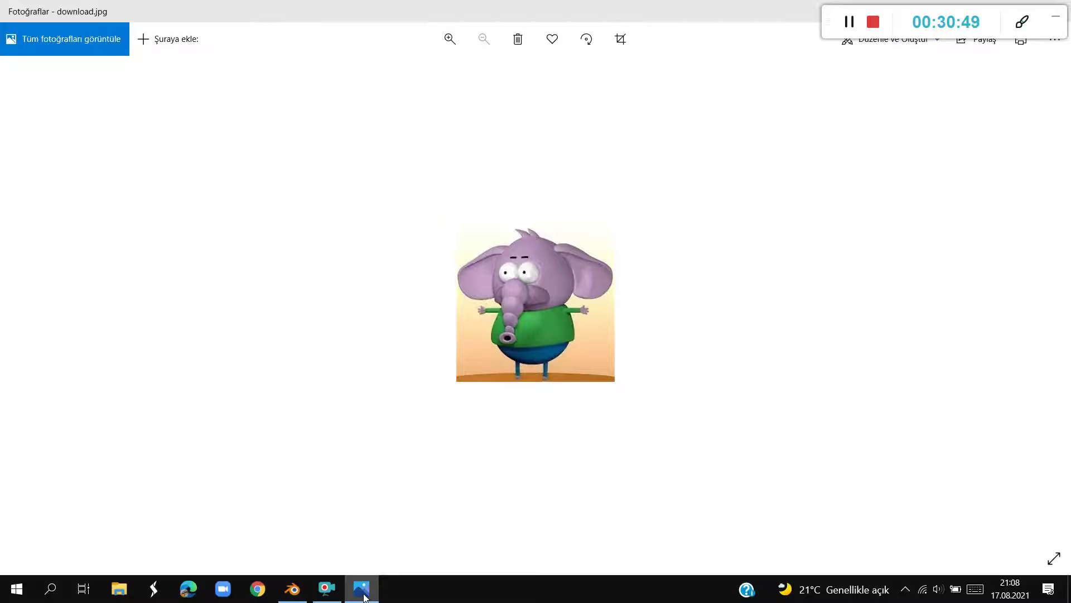
left_click(363, 595)
Reposition the upper vertices on the left strand's outer edge into a smoother curve
left_click(248, 281)
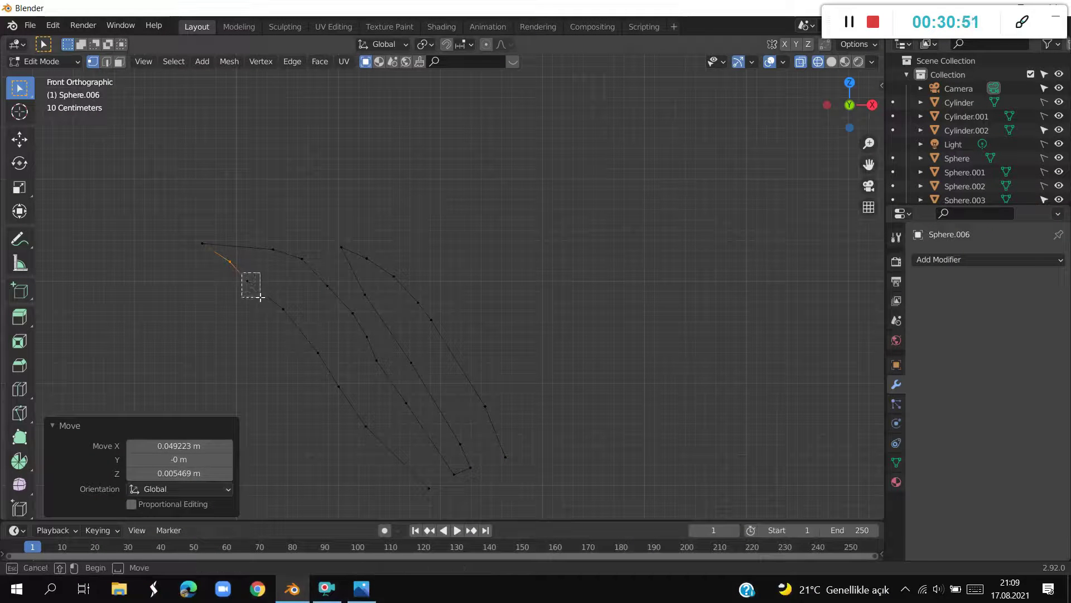
key("g")
left_click(270, 301)
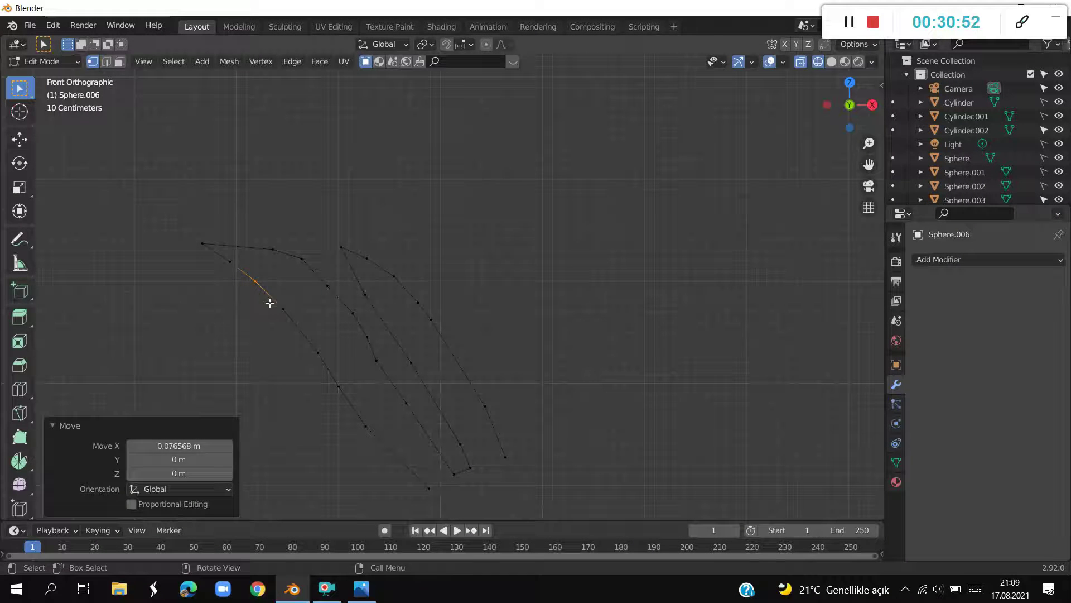
key("g")
left_click(305, 330)
left_click(317, 351)
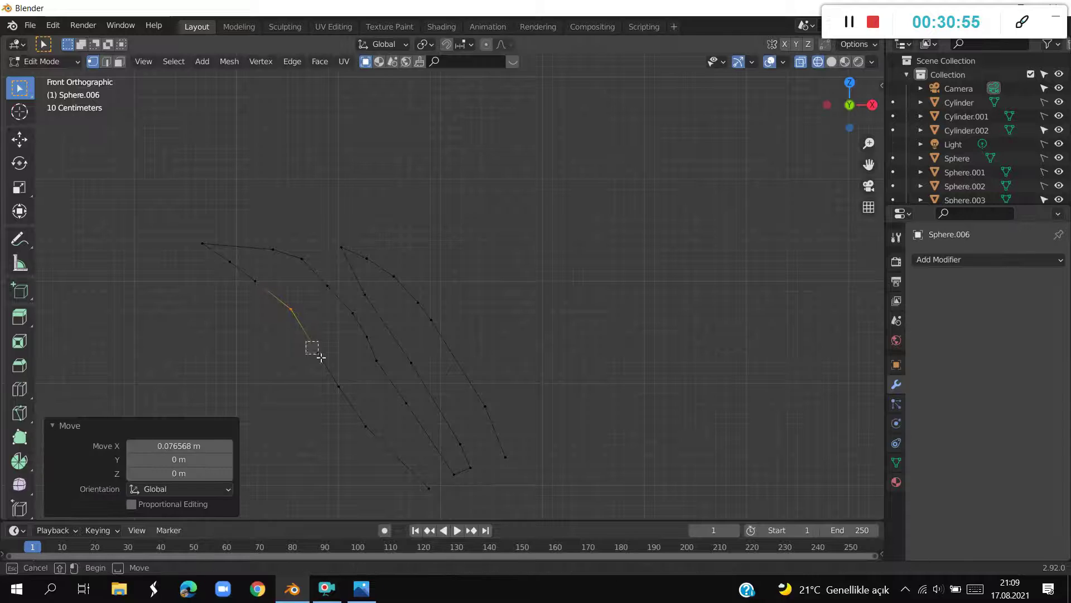
key("g")
left_click(335, 361)
Pull the lowest left-edge vertices into line with the strand's curve
left_click(339, 386)
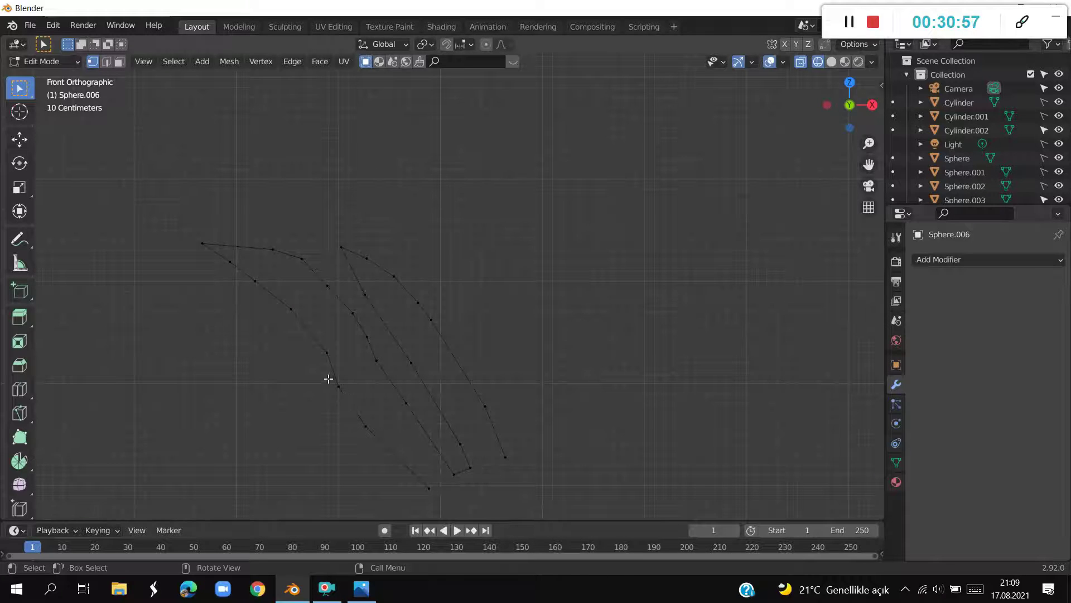
key("g")
left_click(360, 411)
key("g")
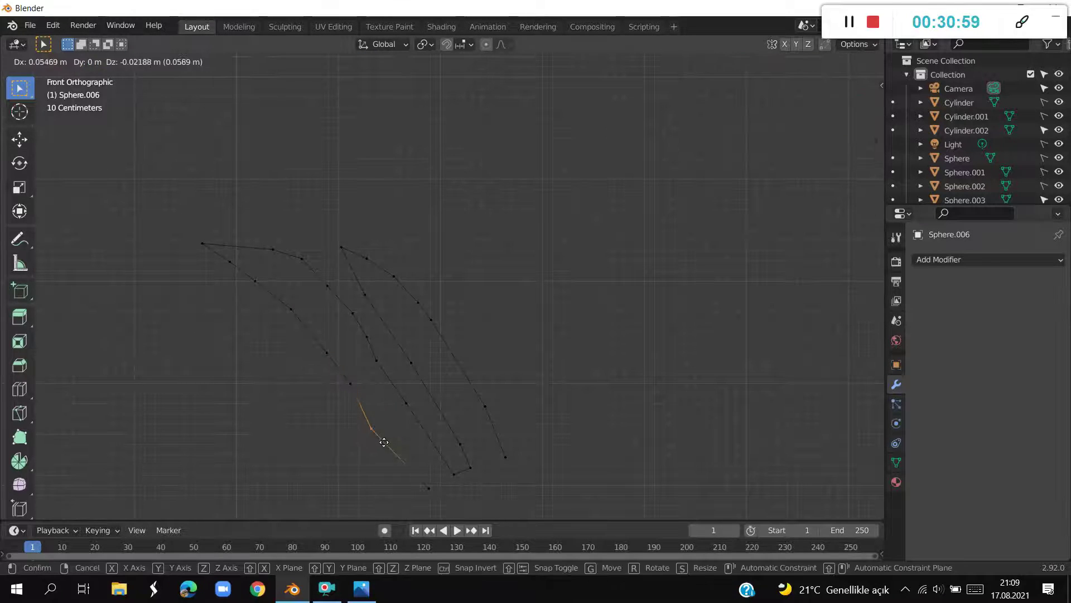
left_click(384, 442)
key("g")
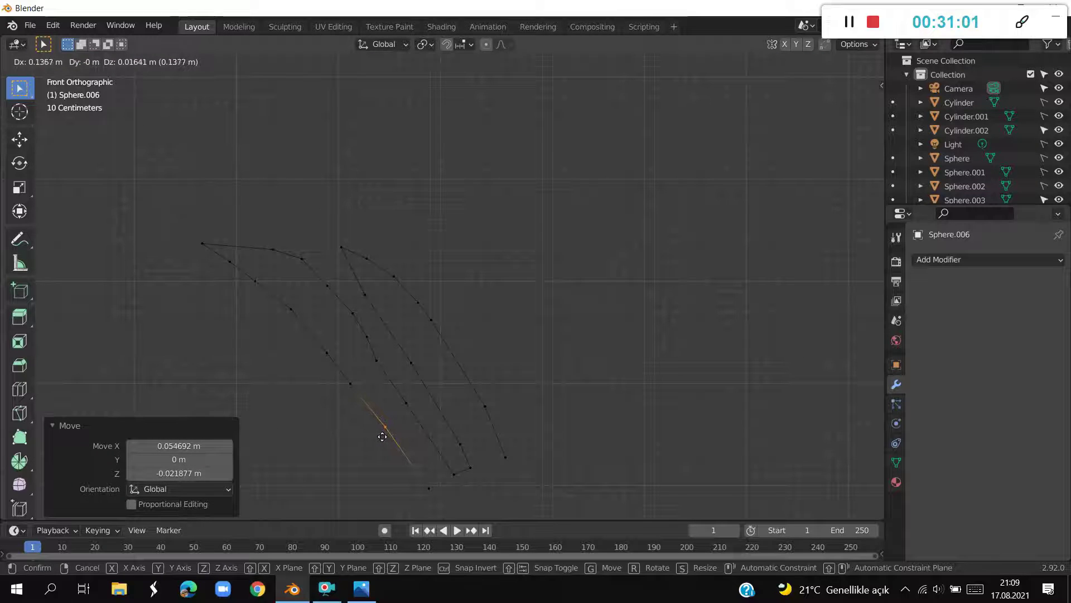
left_click(382, 437)
Shift an inner-edge vertex 0.15314 m along the X axis
left_click(377, 362)
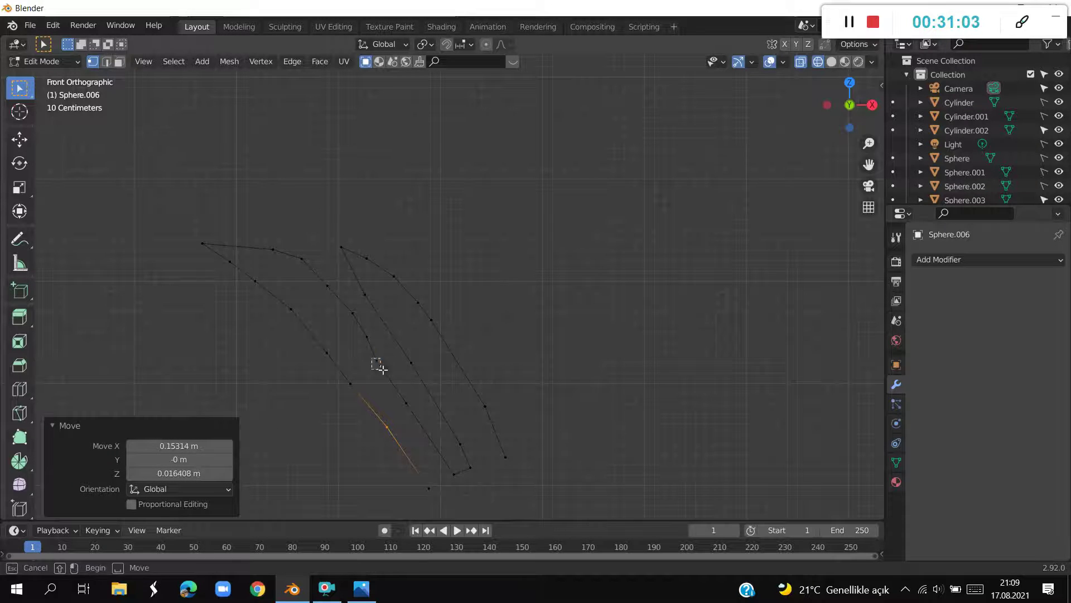
key("g")
key("x")
left_click(402, 377)
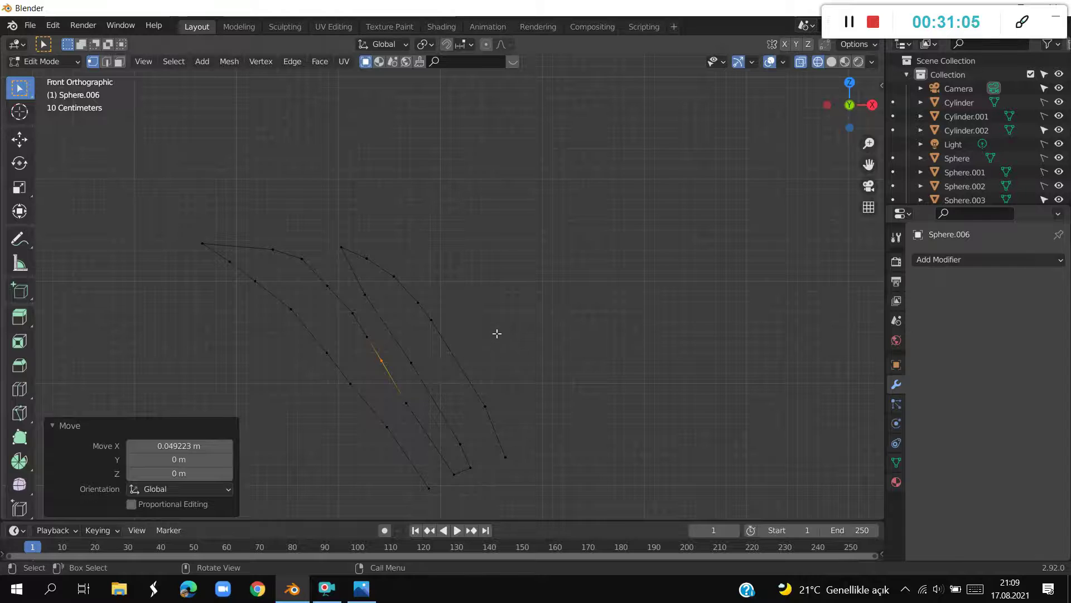
Box-select the entire strand outline and view it from the top
middle_click_drag(497, 333, 488, 355)
key("b")
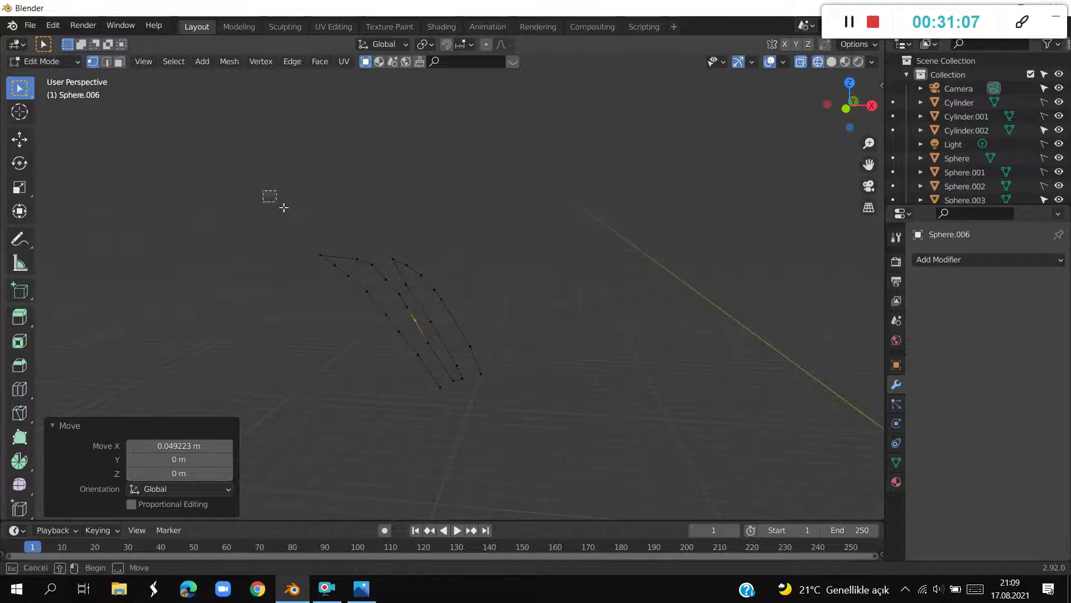
left_click_drag(283, 207, 585, 468)
key("KP_7")
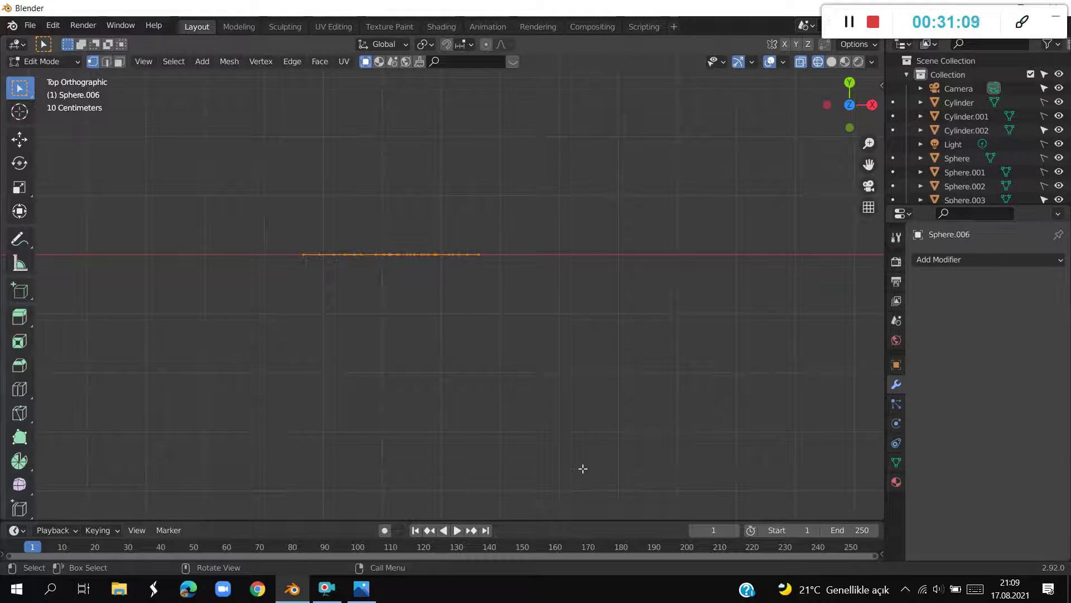
Duplicate the whole strand outline and offset the copy 0.25517 m along Y
key("shift+d")
right_click(593, 427)
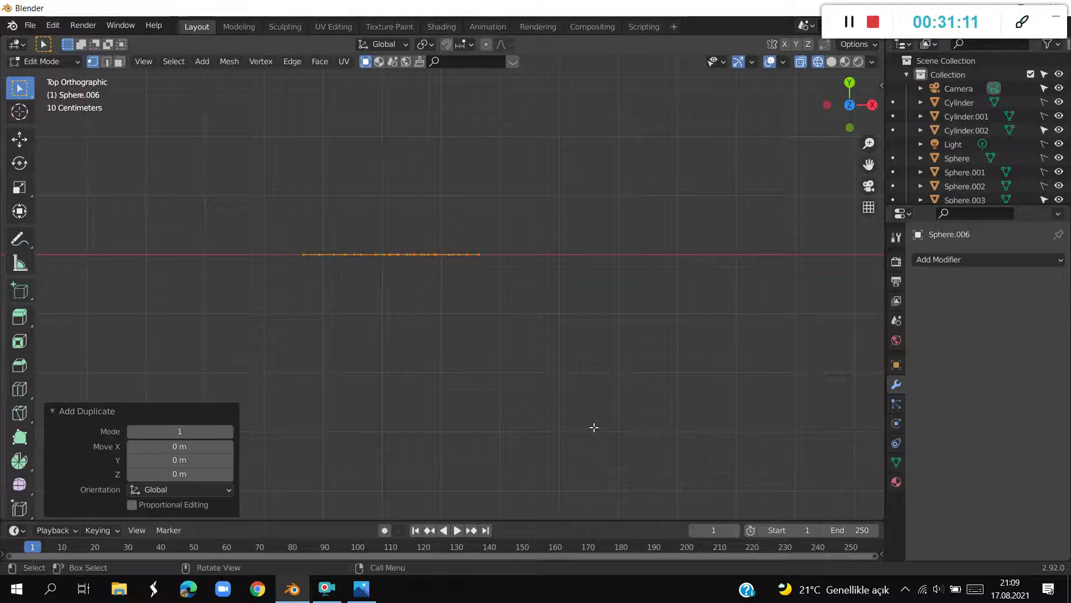
key("g")
key("y")
left_click(590, 410)
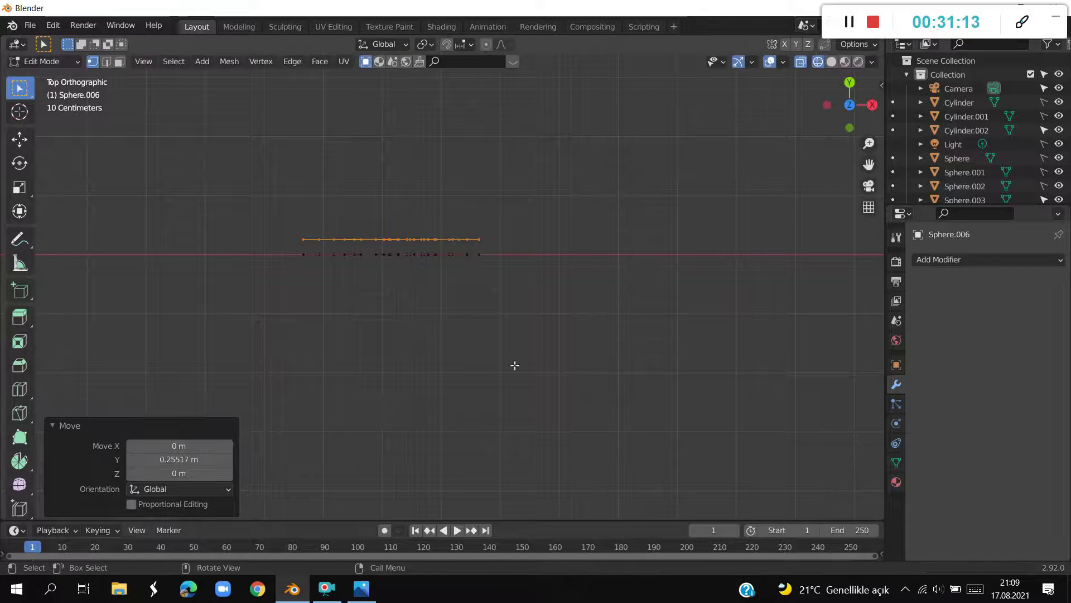
left_click_drag(229, 159, 514, 348)
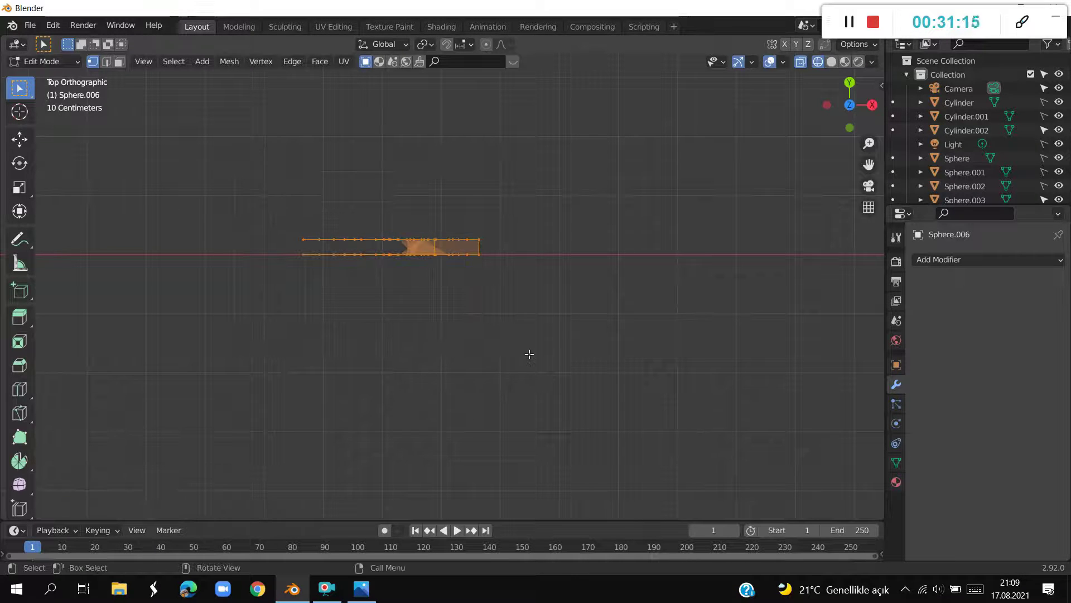
mouse_move(529, 354)
middle_mouse_down()
mouse_move(496, 280)
mouse_move(533, 209)
middle_mouse_up()
Clear the selection and check vertices up the right strand from bottom to top
left_click(566, 451)
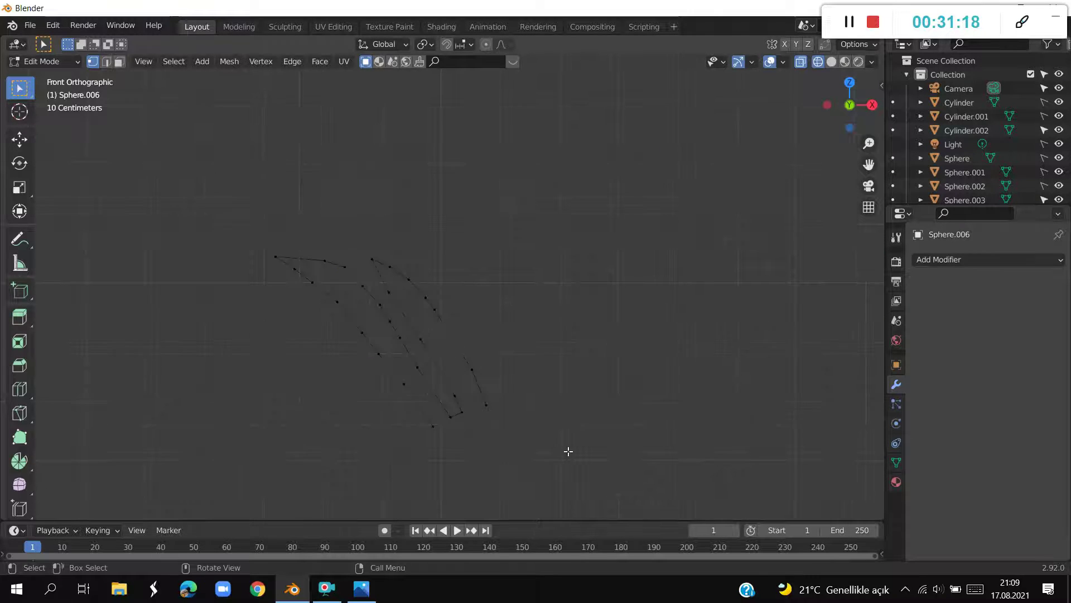
scroll(567, 450, "up", 2)
middle_click_drag(567, 451, 546, 265, "shift")
left_click_drag(459, 250, 480, 297)
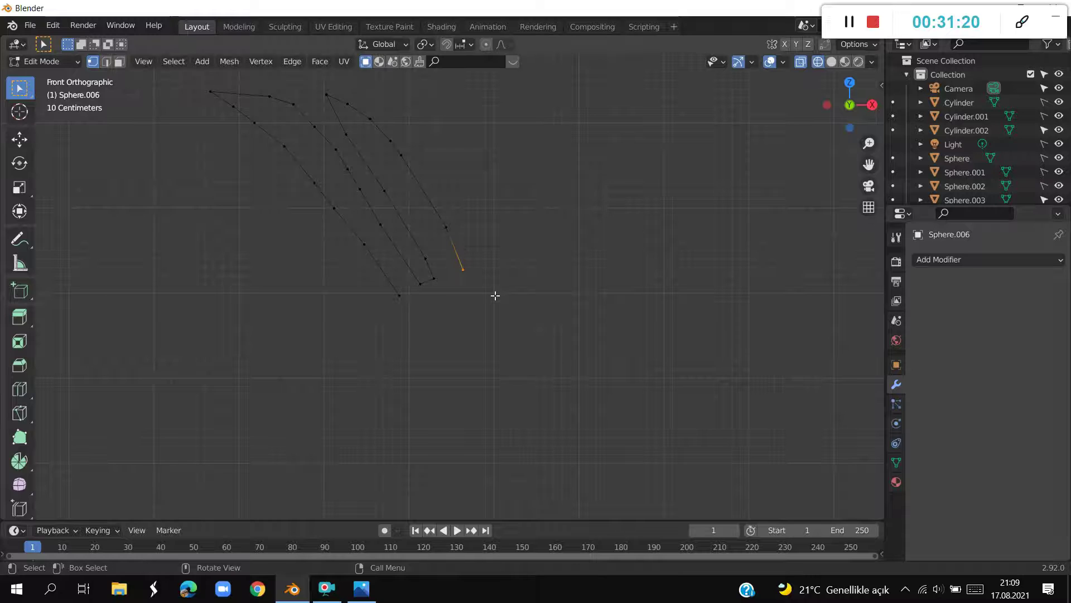
left_click_drag(439, 211, 466, 251)
mouse_move(395, 141)
left_mouse_down()
mouse_move(418, 172)
mouse_move(355, 106)
mouse_move(362, 112)
left_mouse_up()
mouse_move(312, 84)
left_mouse_down()
mouse_move(346, 110)
mouse_move(348, 136)
mouse_move(403, 200)
left_mouse_up()
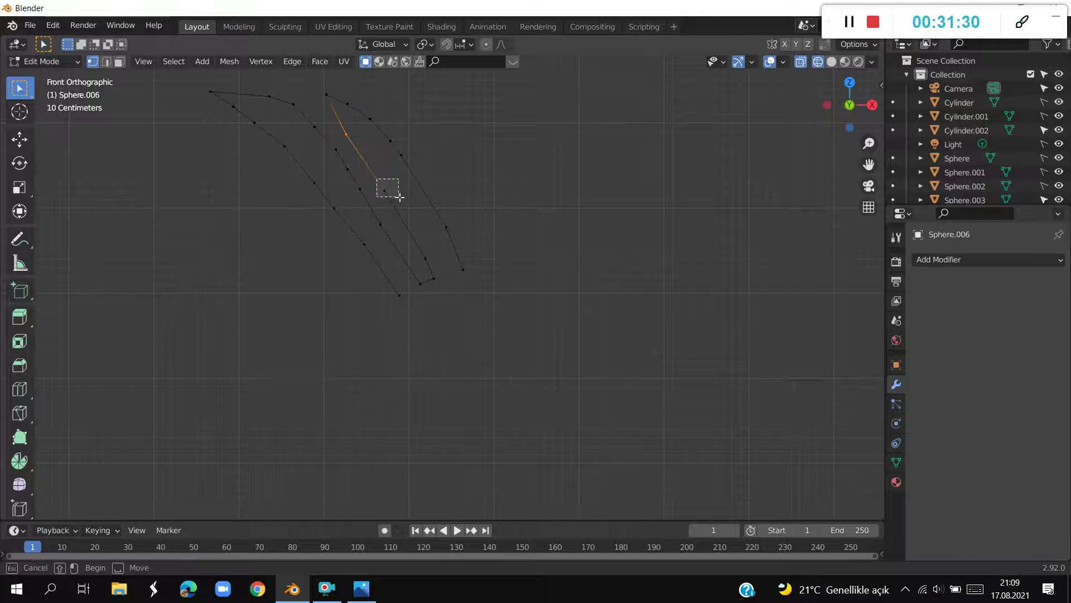
Check vertices up the middle strand through to the outer strand's top-left vertex
mouse_move(427, 245)
left_mouse_down()
mouse_move(427, 270)
mouse_move(447, 293)
mouse_move(409, 298)
left_mouse_up()
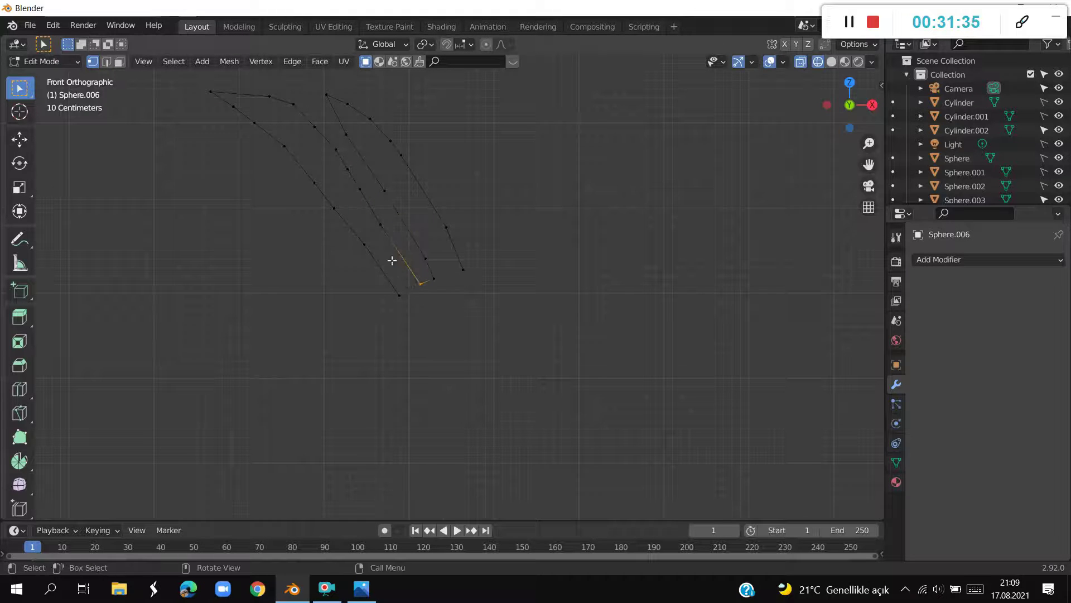
left_click_drag(375, 216, 394, 245)
left_click_drag(346, 178, 373, 207)
mouse_move(341, 163)
left_mouse_down()
mouse_move(353, 174)
mouse_move(339, 152)
left_mouse_up()
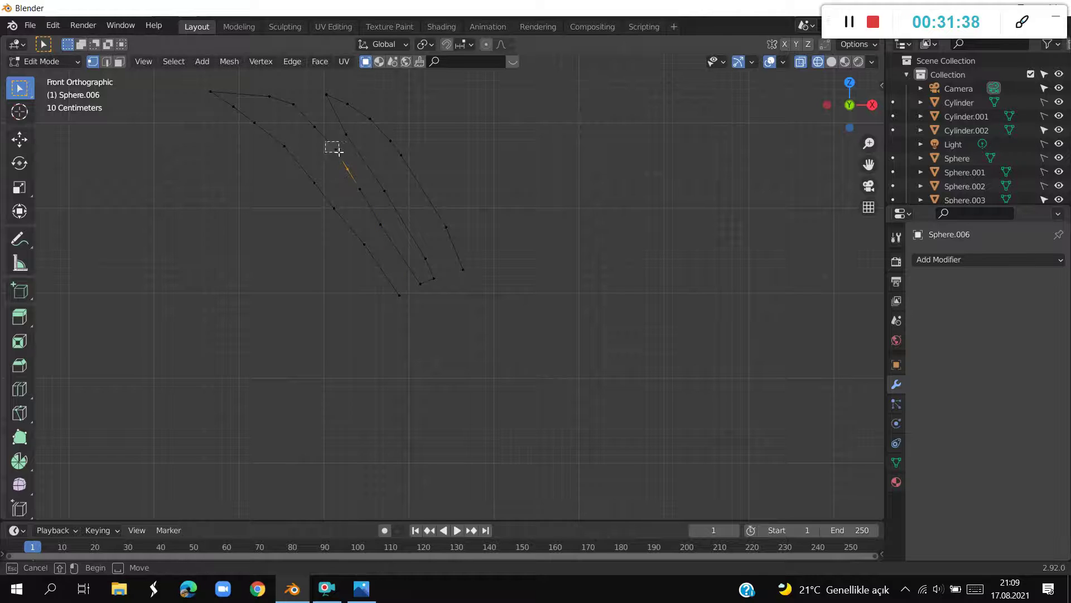
left_click(317, 130)
mouse_move(289, 96)
left_mouse_down()
mouse_move(302, 124)
mouse_move(283, 110)
left_mouse_up()
mouse_move(203, 83)
left_mouse_down()
mouse_move(275, 138)
mouse_move(404, 304)
left_mouse_up()
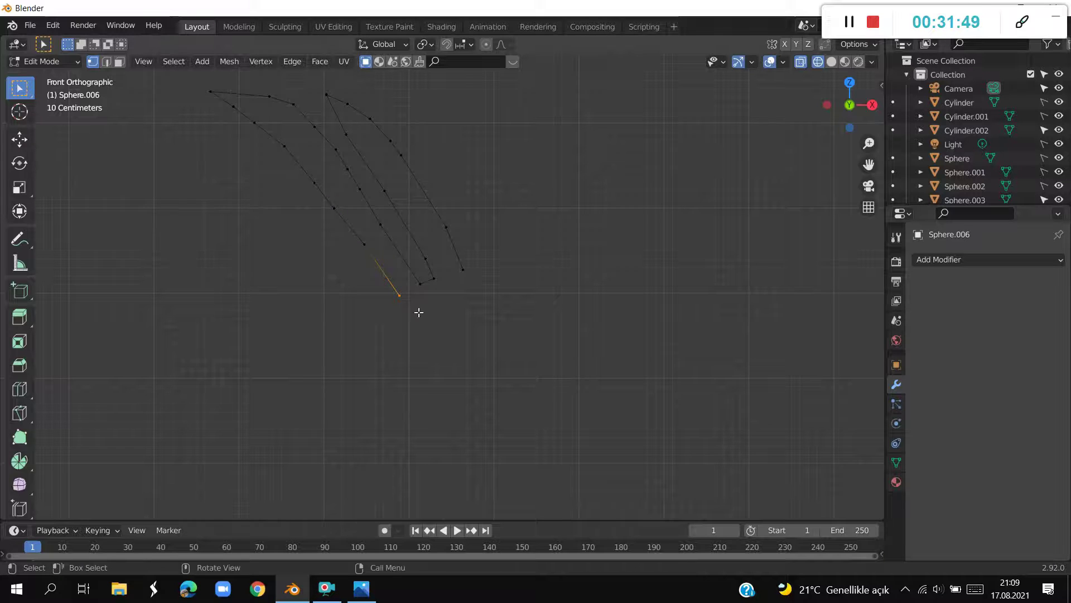
In perspective, select the strands' lower end vertices to join front and back tips
middle_click_drag(419, 312, 425, 342)
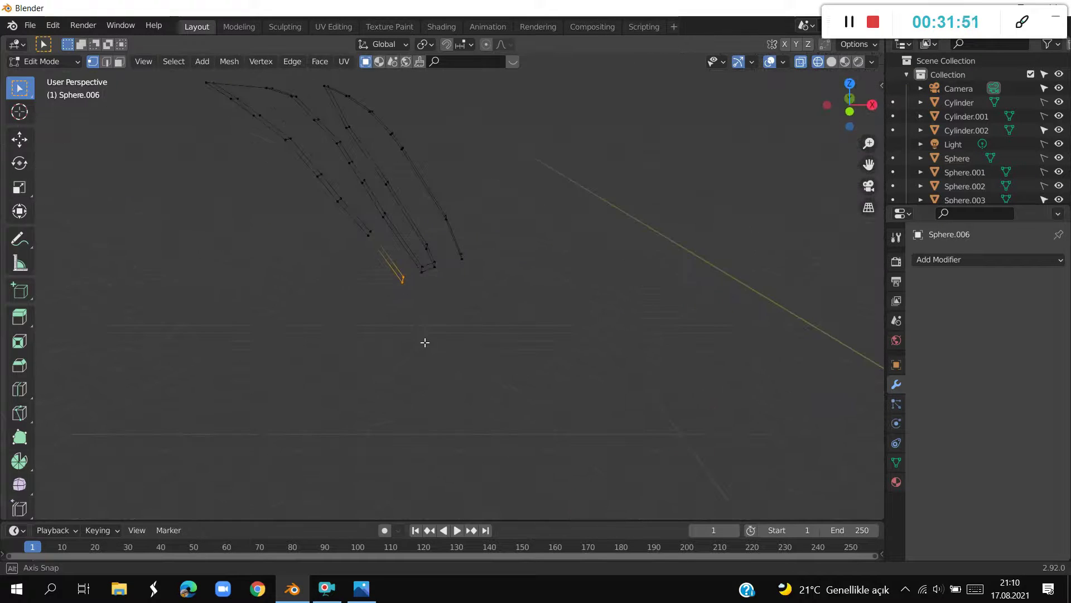
middle_click_drag(343, 203, 397, 290)
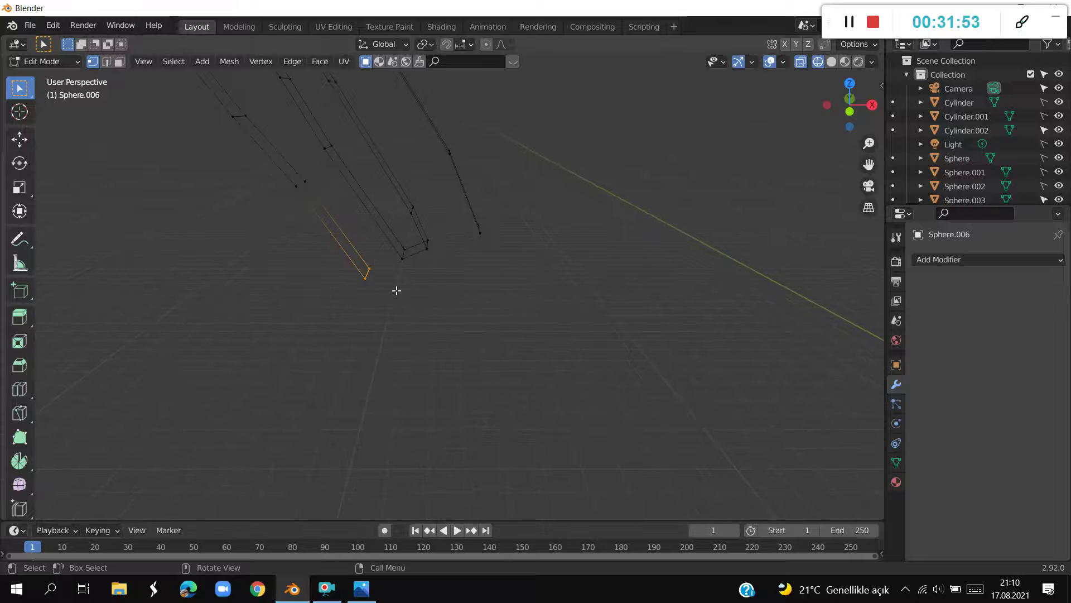
left_click(365, 279, "shift")
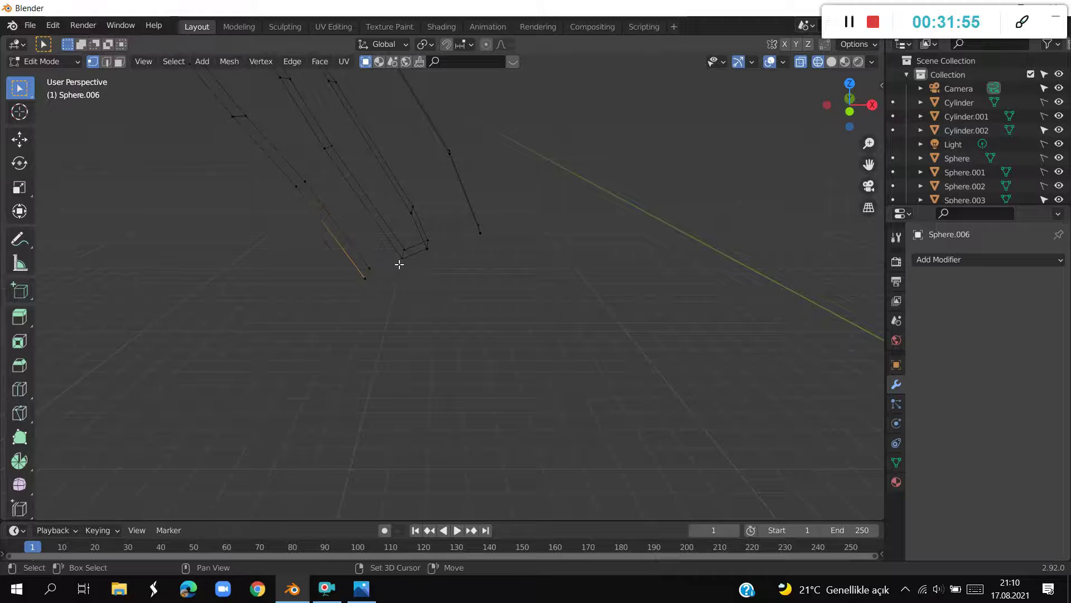
left_click(366, 286, "shift")
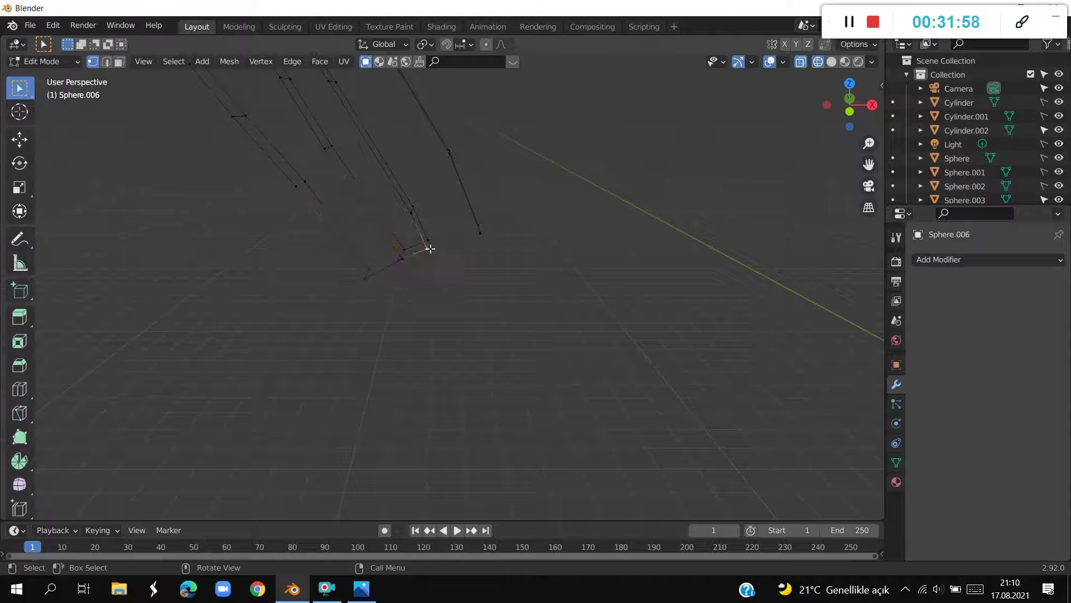
left_click(481, 233, "shift")
mouse_move(497, 240)
middle_mouse_down()
mouse_move(550, 208)
mouse_move(599, 204)
middle_mouse_up()
right_click(552, 210)
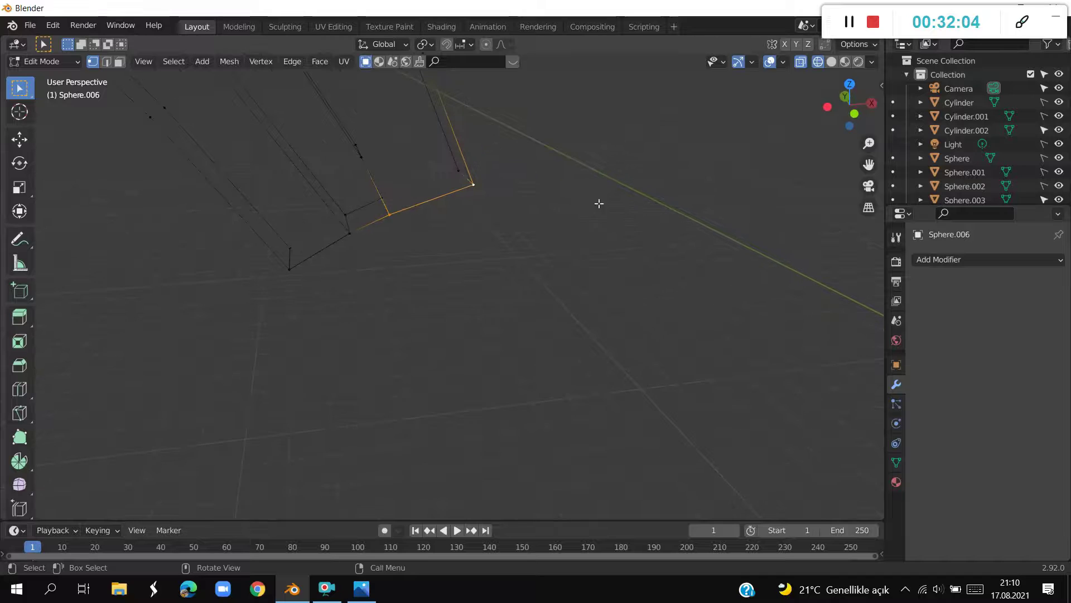
left_click(457, 172)
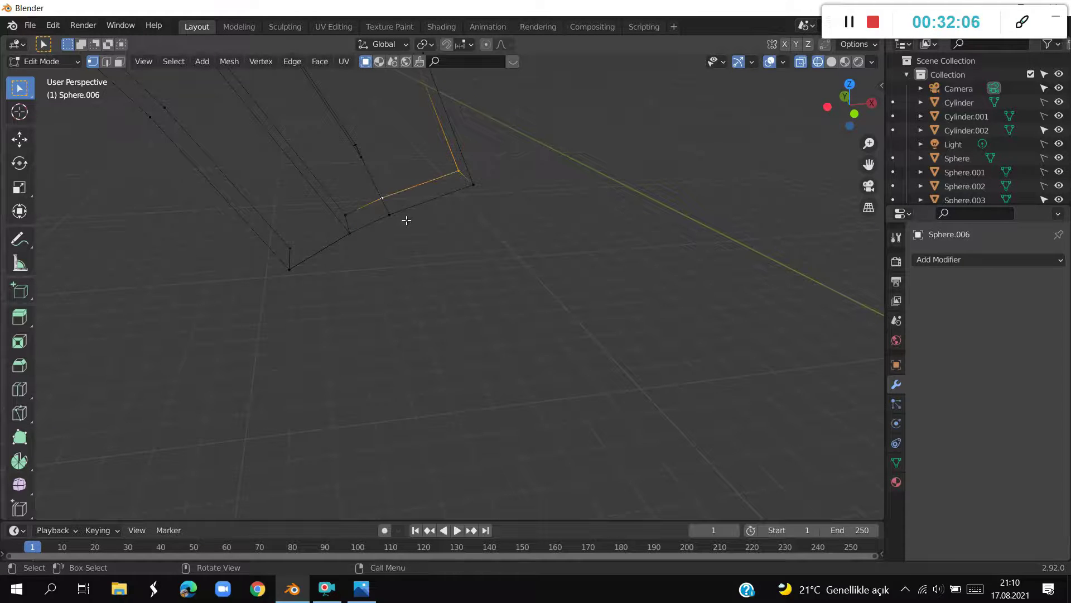
left_click(341, 216)
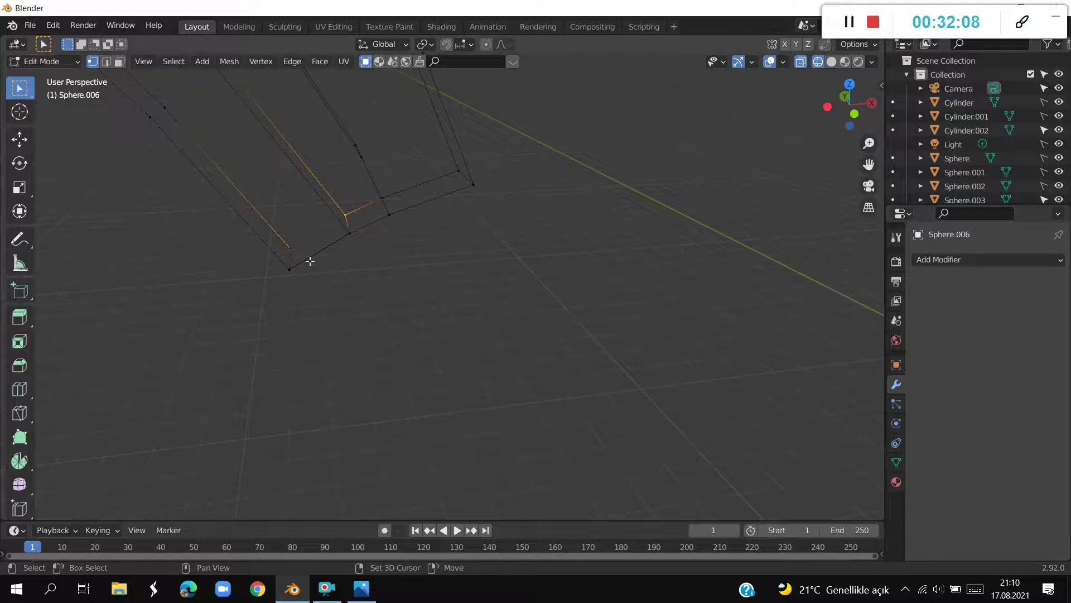
Box-select every tuft vertex from Top view and switch the viewport to Solid shading
key("KP_7")
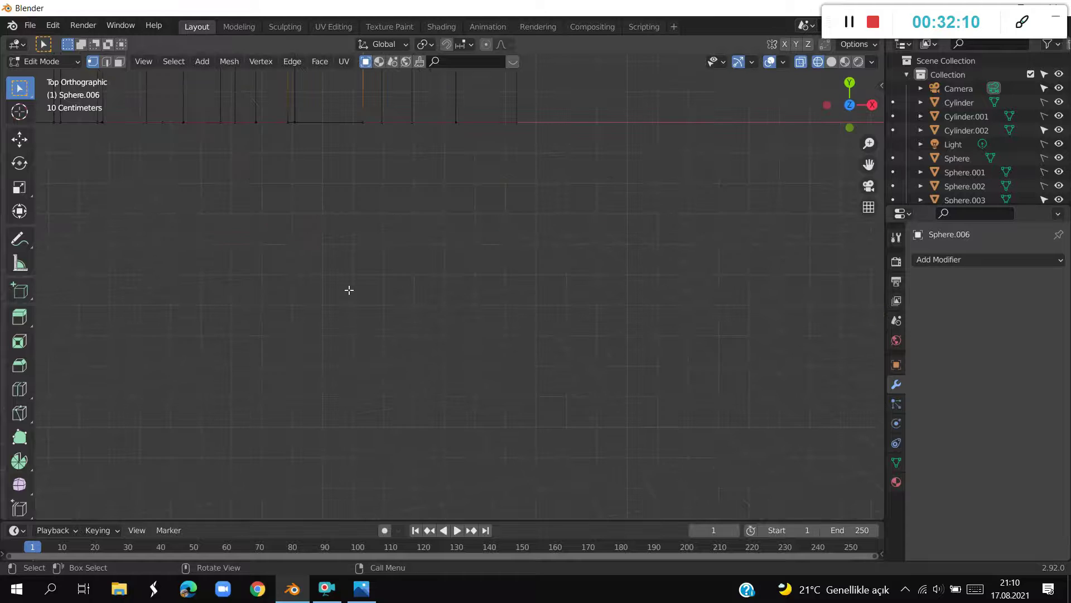
scroll(312, 262, "up", 5, "shift")
key("b")
left_click_drag(206, 181, 561, 385)
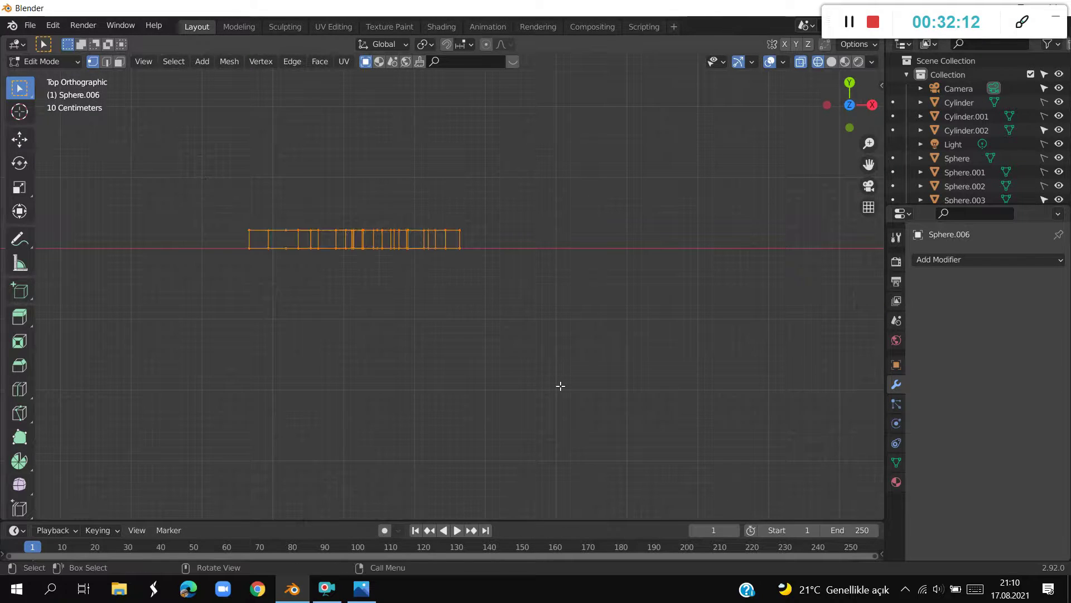
left_click(831, 62)
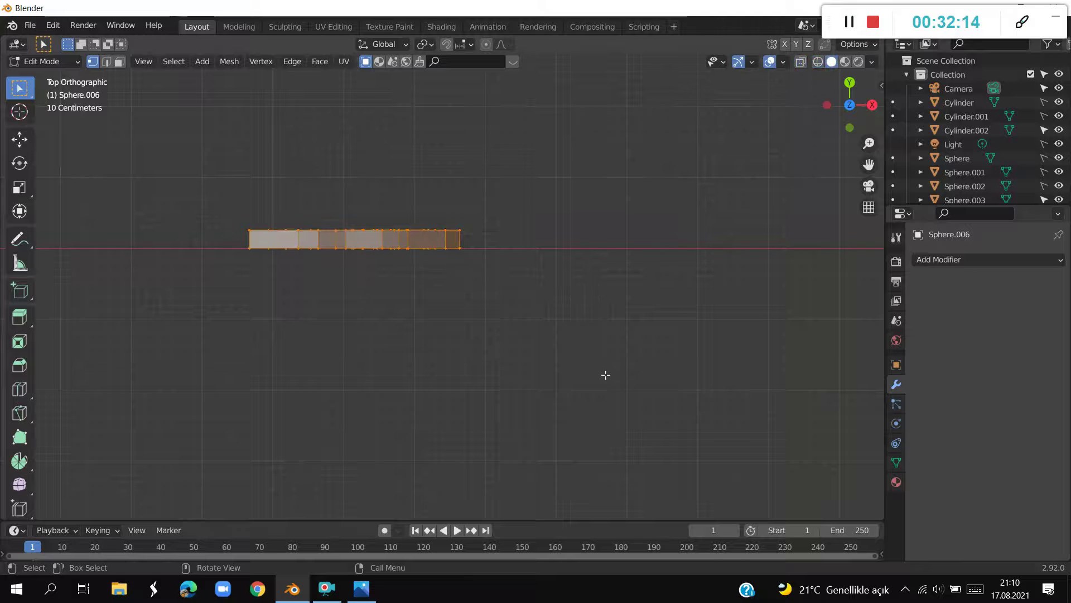
mouse_move(605, 373)
middle_mouse_down()
mouse_move(605, 225)
mouse_move(693, 215)
mouse_move(593, 249)
mouse_move(591, 260)
mouse_move(671, 223)
mouse_move(762, 211)
mouse_move(705, 210)
mouse_move(802, 205)
mouse_move(727, 242)
mouse_move(692, 240)
mouse_move(777, 232)
mouse_move(667, 251)
middle_mouse_up()
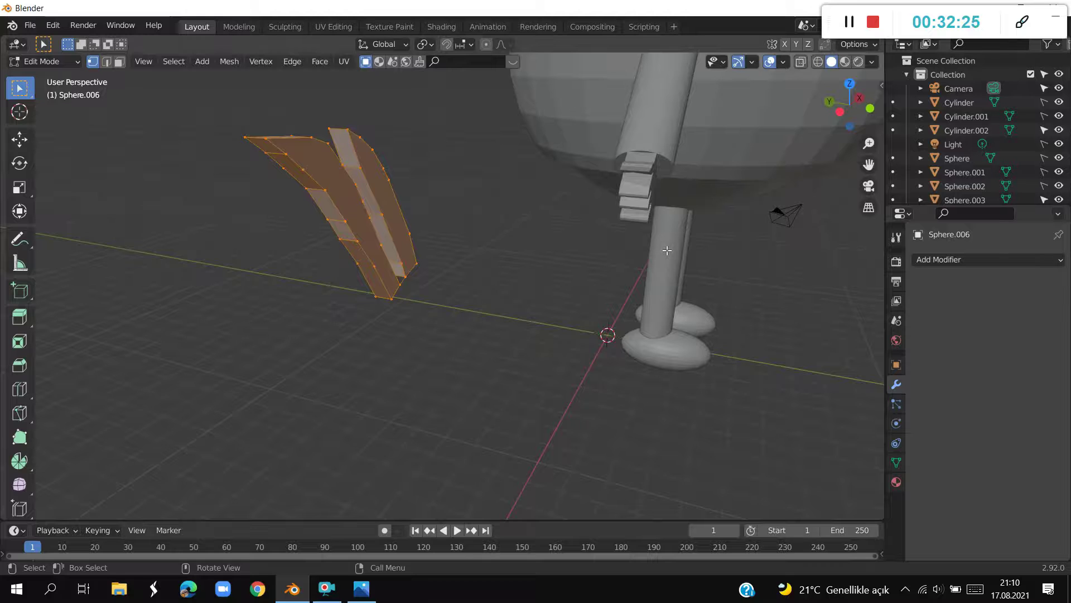
From the front view, move the tuft onto the head and enlarge it 1.361 times
key("KP_1")
scroll(432, 282, "down", 2)
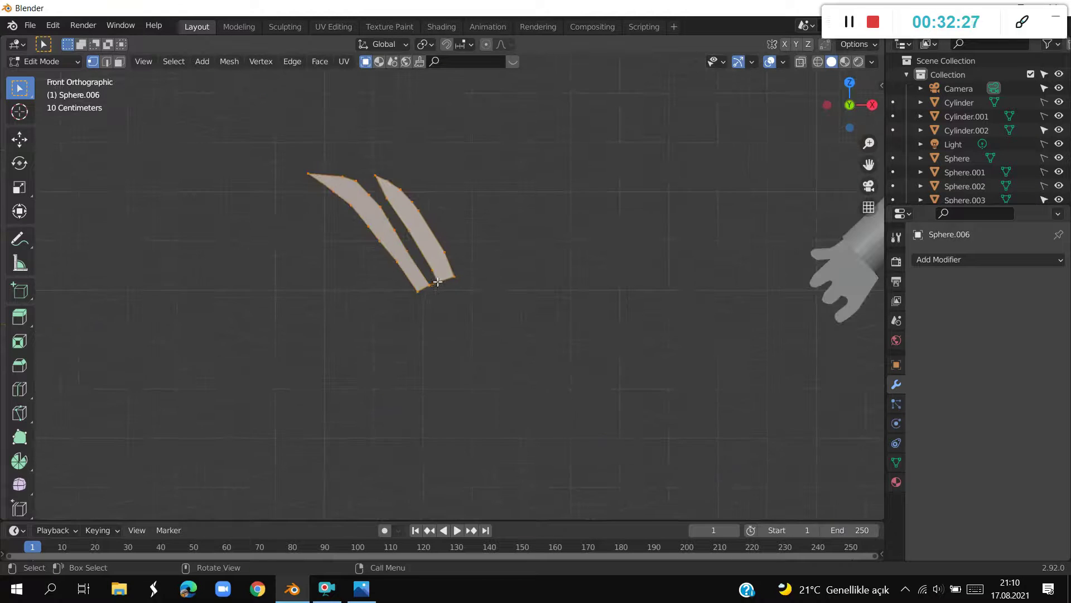
scroll(447, 281, "down", 7)
scroll(455, 280, "down", 3)
key("g")
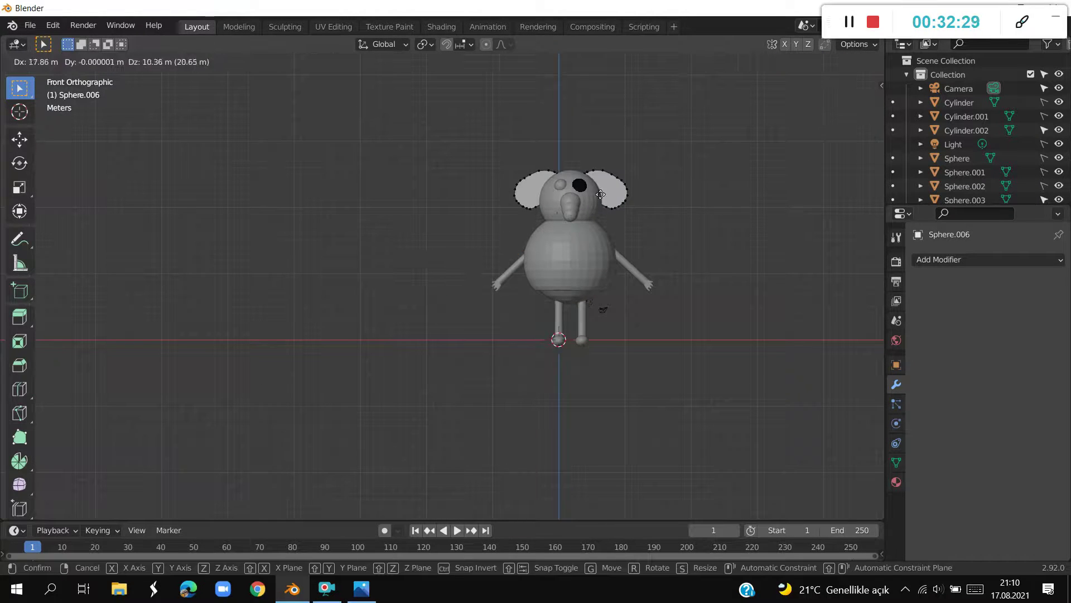
left_click(597, 163)
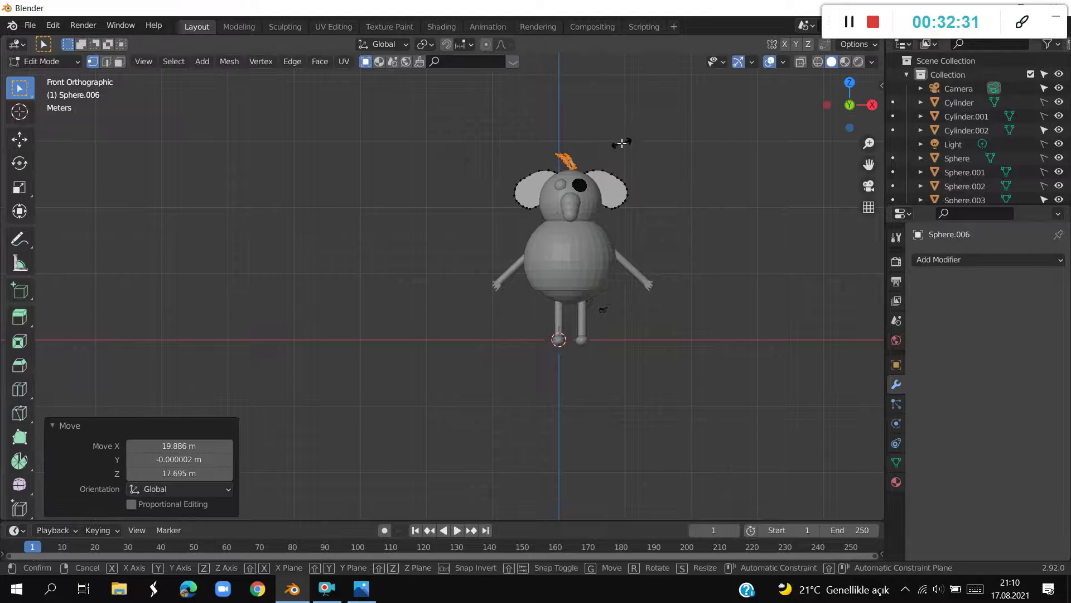
key("s")
left_click(646, 125)
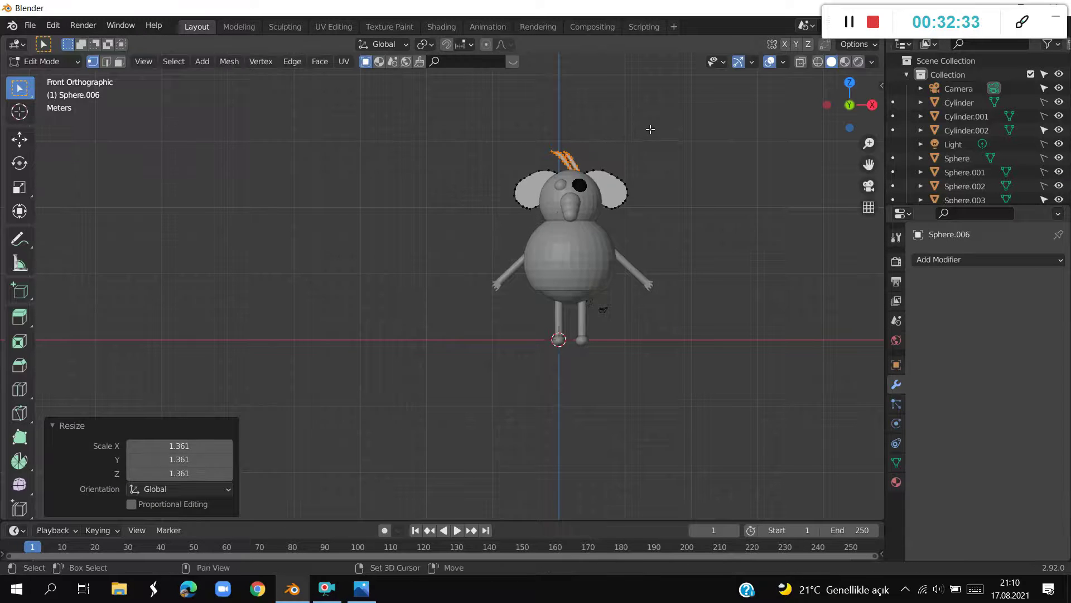
Tilt the tuft 12.4° about the Y axis
scroll(574, 138, "down", 1)
scroll(572, 167, "down", 2)
scroll(571, 203, "down", 1)
scroll(571, 203, "up", 1)
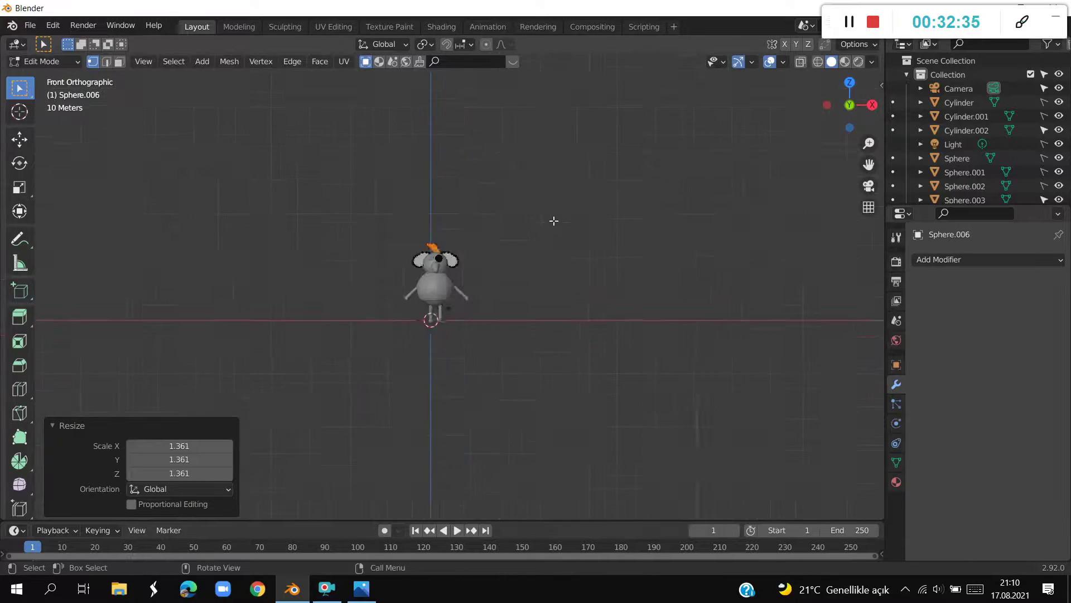
scroll(554, 222, "up", 2)
scroll(554, 221, "up", 2)
scroll(554, 221, "up", 5)
mouse_move(554, 221)
middle_mouse_down("shift")
mouse_move(578, 383)
mouse_move(610, 299)
middle_mouse_up("shift")
key("r")
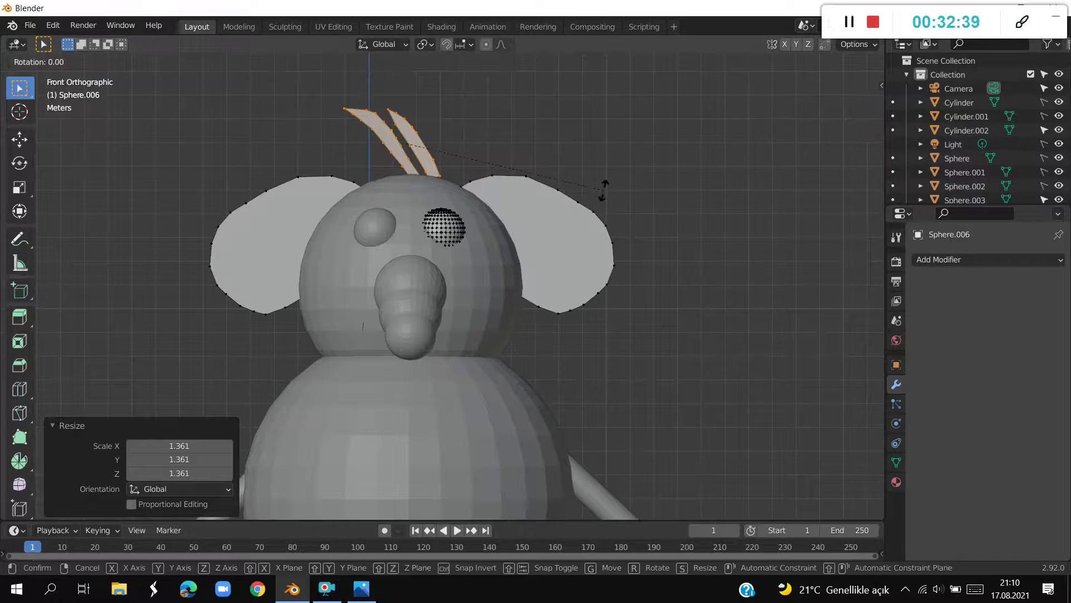
key("y")
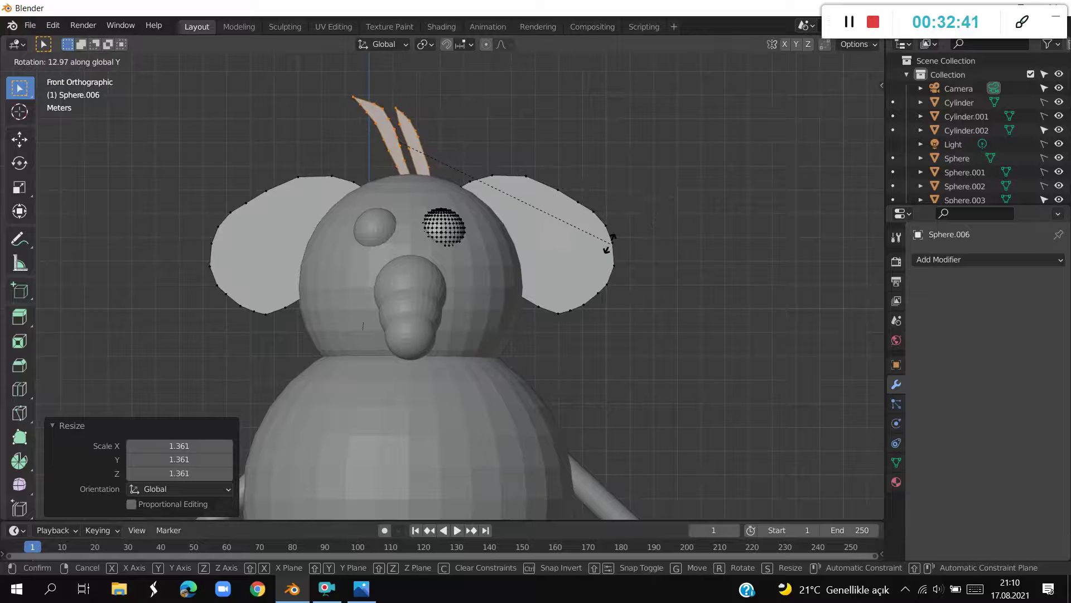
left_click(612, 237)
Squash the tuft's height to 0.516 and lower it onto the head
key("s")
key("z")
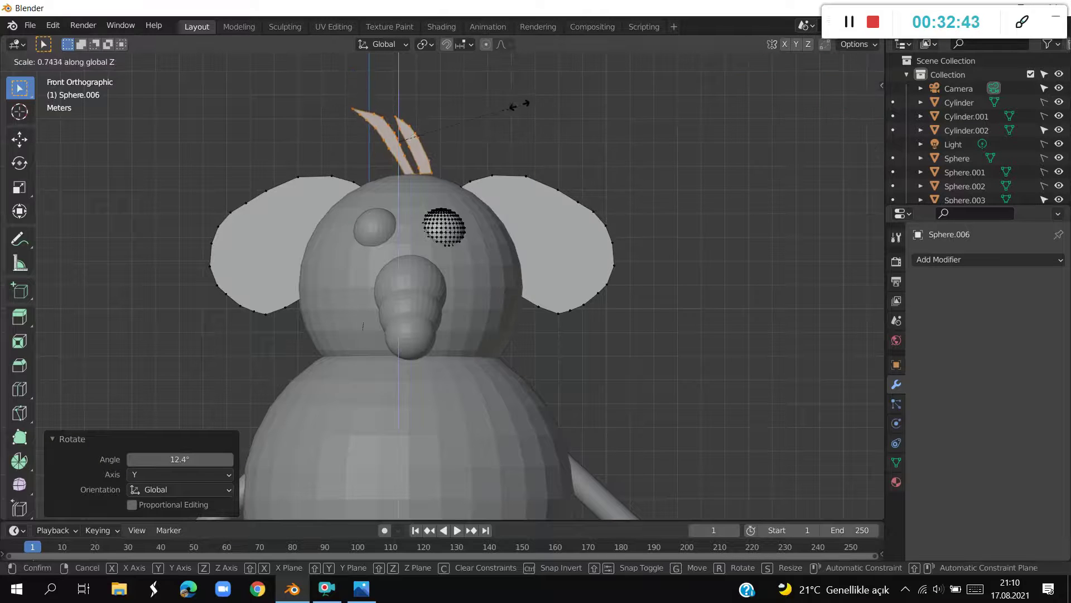
left_click(485, 114)
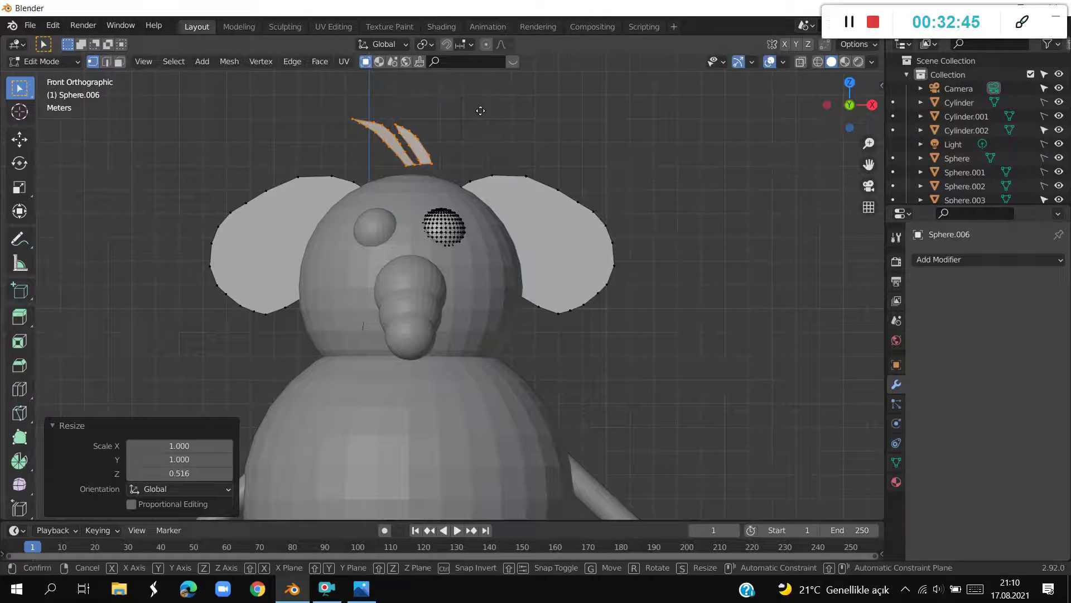
key("g")
left_click(477, 122)
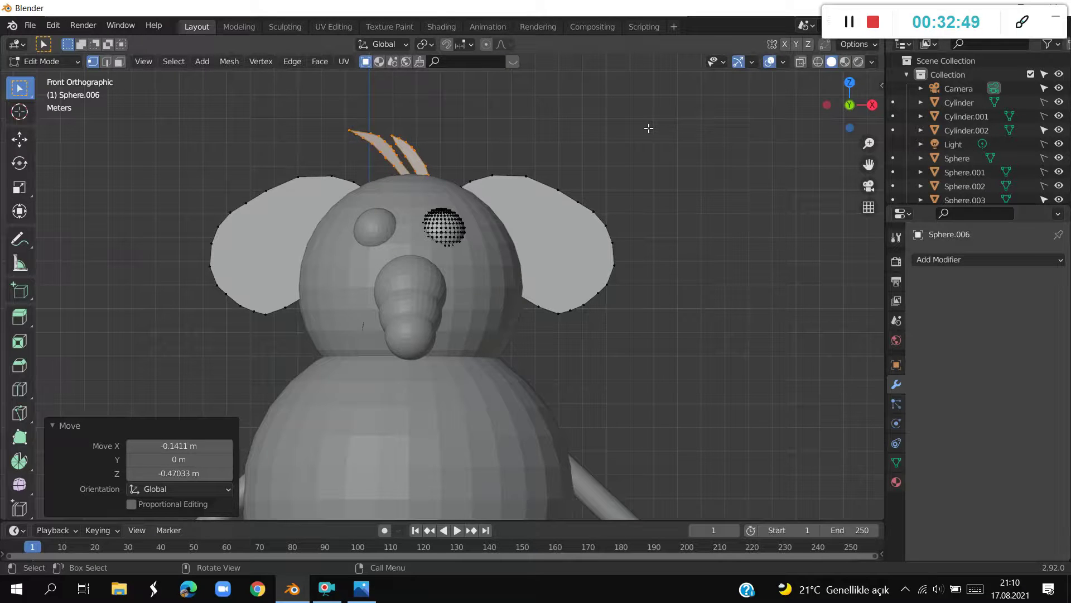
scroll(525, 190, "down", 2)
scroll(525, 190, "down", 2)
scroll(524, 189, "down", 2)
From above, move the tuft -1.6503 m along Y onto the head's centre
middle_click_drag(516, 295, 552, 340)
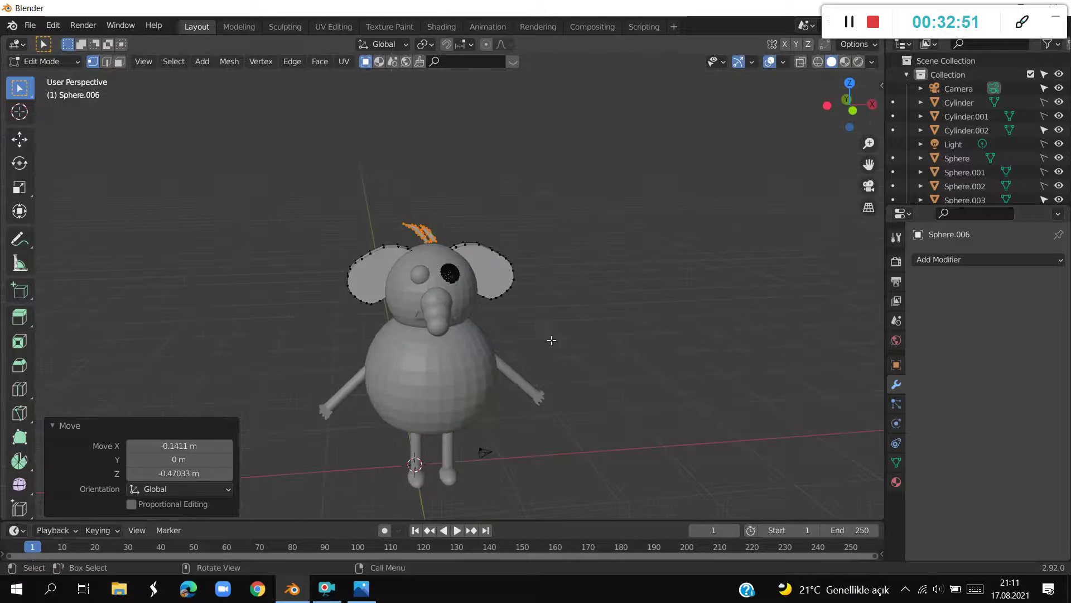
mouse_move(655, 367)
middle_mouse_down()
mouse_move(825, 394)
mouse_move(820, 437)
mouse_move(799, 465)
middle_mouse_up()
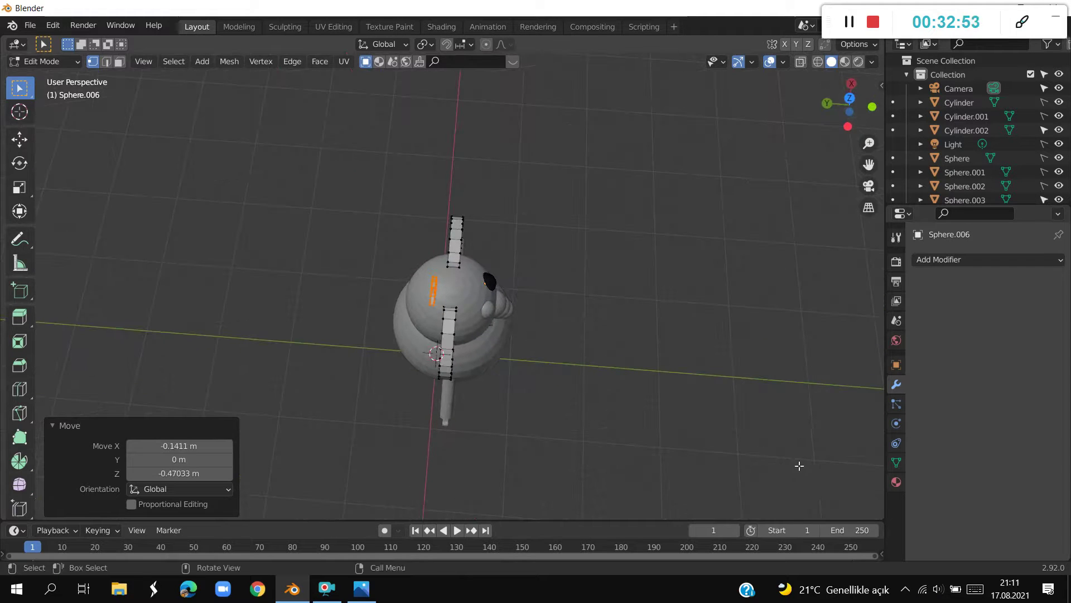
key("g")
key("y")
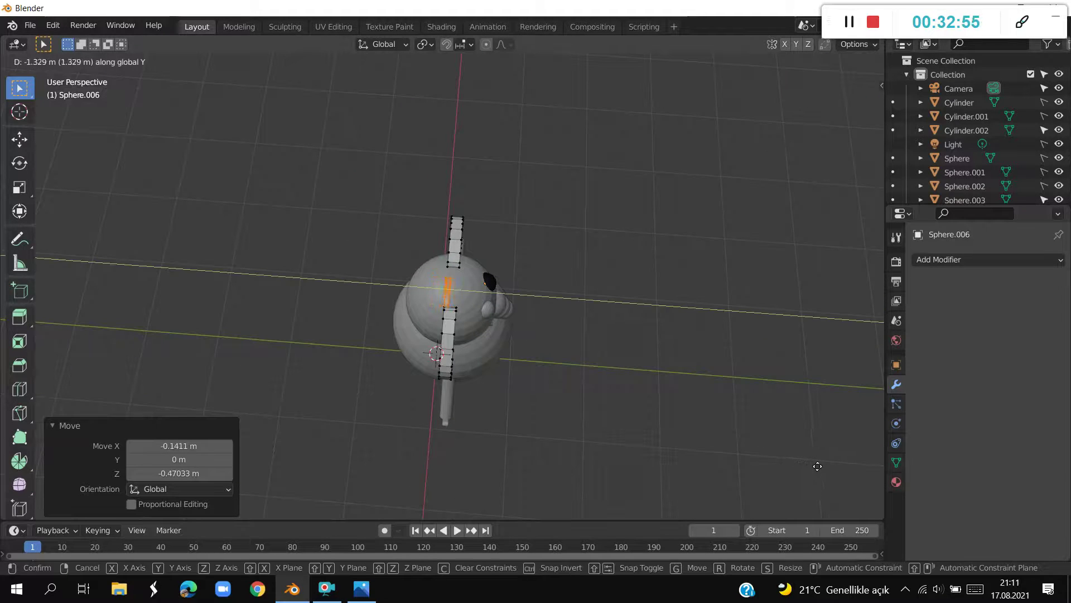
left_click(812, 461)
mouse_move(812, 460)
middle_mouse_down()
mouse_move(700, 370)
mouse_move(677, 330)
mouse_move(650, 313)
mouse_move(717, 378)
mouse_move(670, 397)
mouse_move(691, 398)
middle_mouse_up()
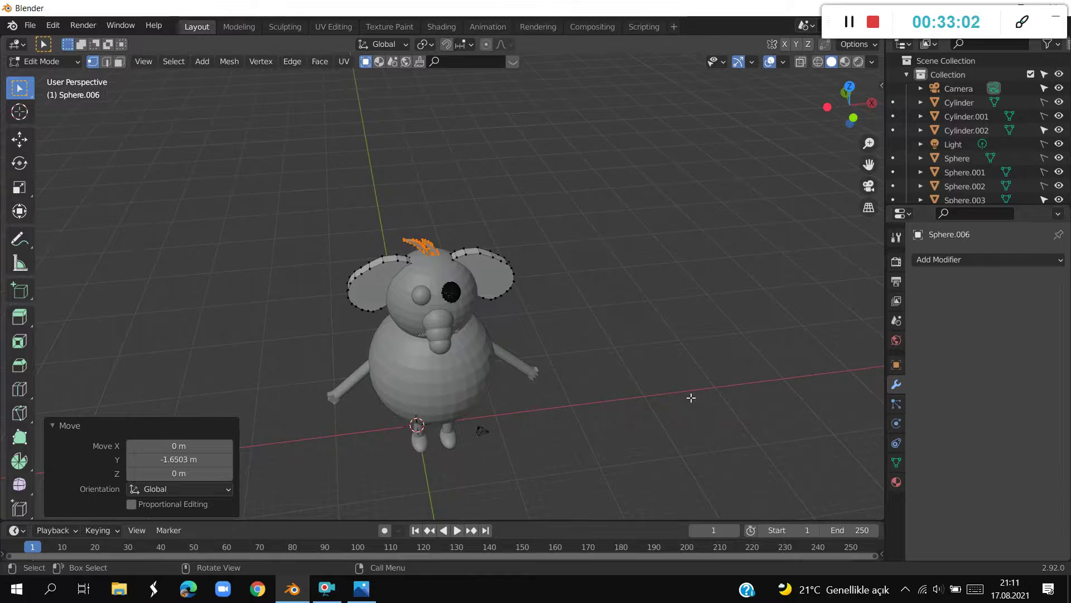